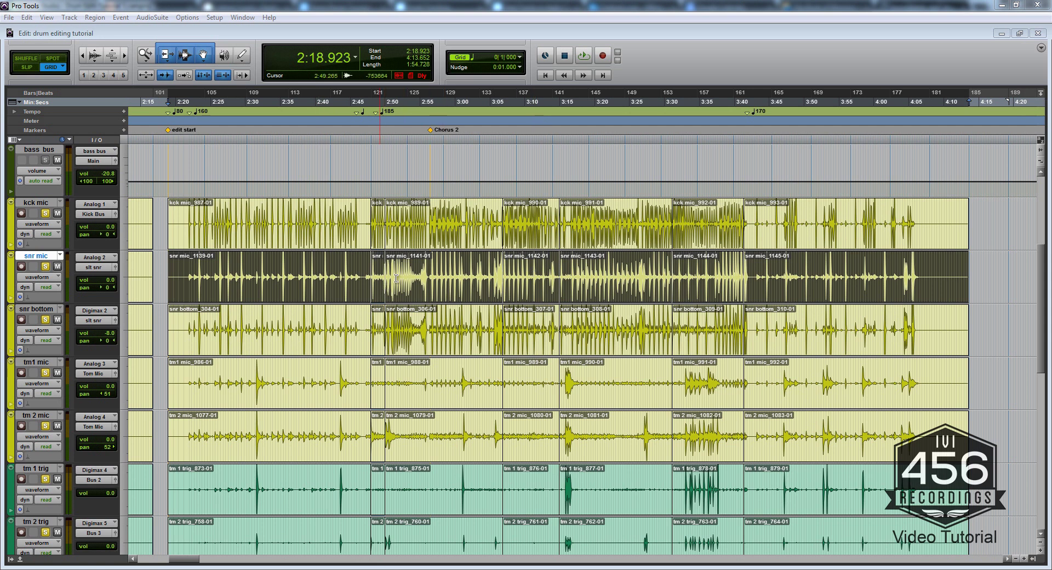
Step: Select each punched-in take in turn across the grouped drum tracks, ending with the final take
{"action": "left_click", "coordinate": [251, 256]}
{"action": "left_click", "coordinate": [302, 295]}
{"action": "left_click", "coordinate": [378, 299]}
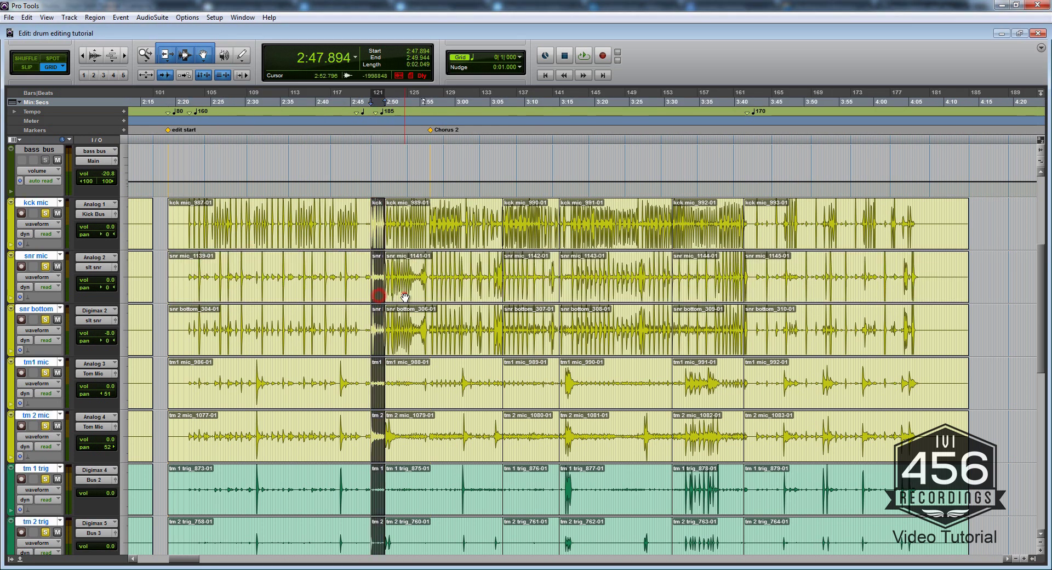
{"action": "left_click", "coordinate": [403, 290]}
{"action": "left_click", "coordinate": [534, 289]}
{"action": "left_click", "coordinate": [587, 289]}
{"action": "left_click", "coordinate": [699, 288]}
{"action": "left_click", "coordinate": [849, 292]}
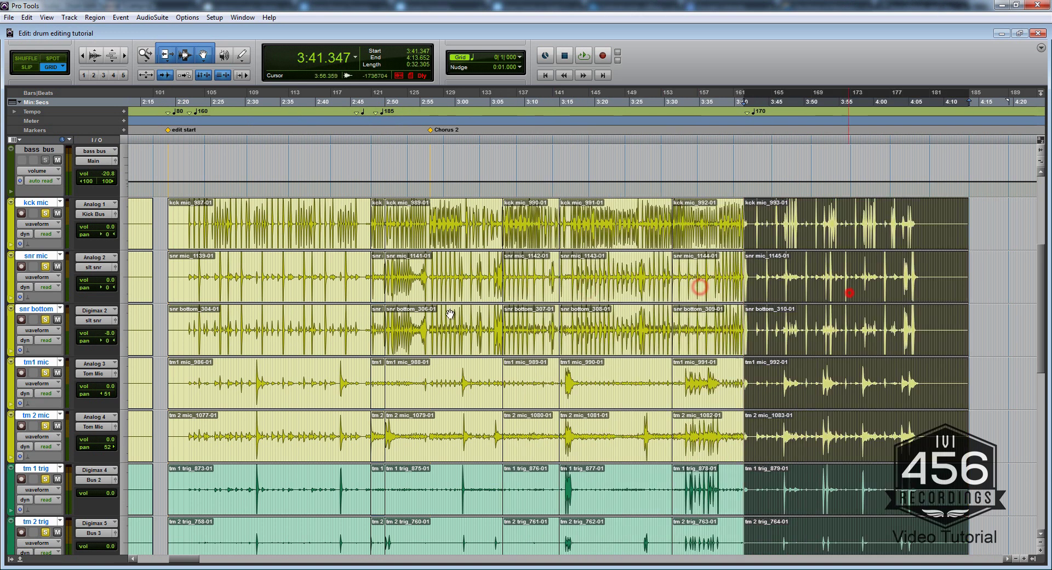
Step: Inspect the first take's regions on the kick, snare, tom mic and tom trigger tracks one by one
{"action": "left_click", "coordinate": [269, 288]}
{"action": "left_click", "coordinate": [225, 224]}
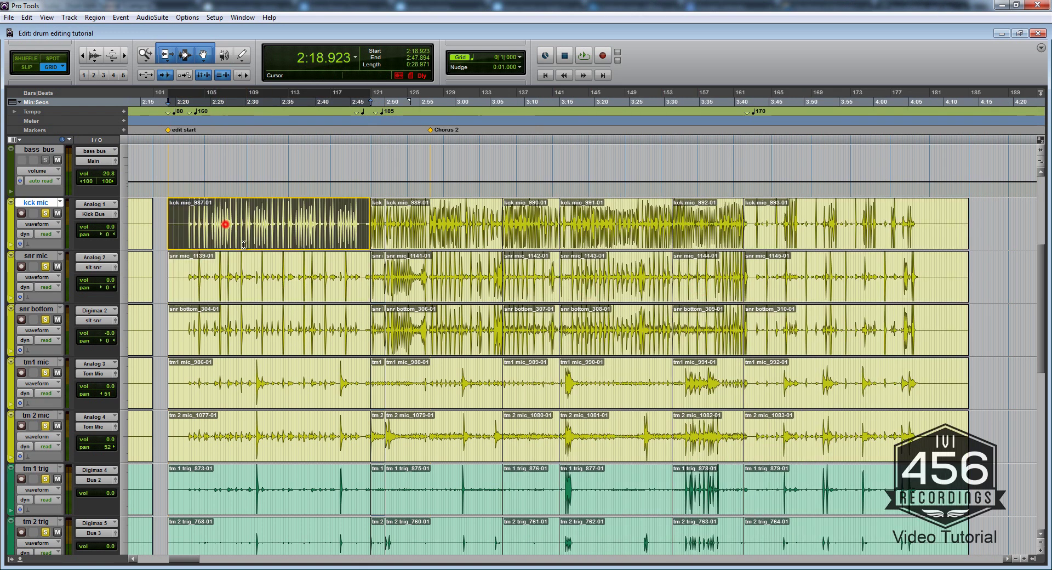
{"action": "left_click", "coordinate": [239, 269]}
{"action": "left_click", "coordinate": [239, 344]}
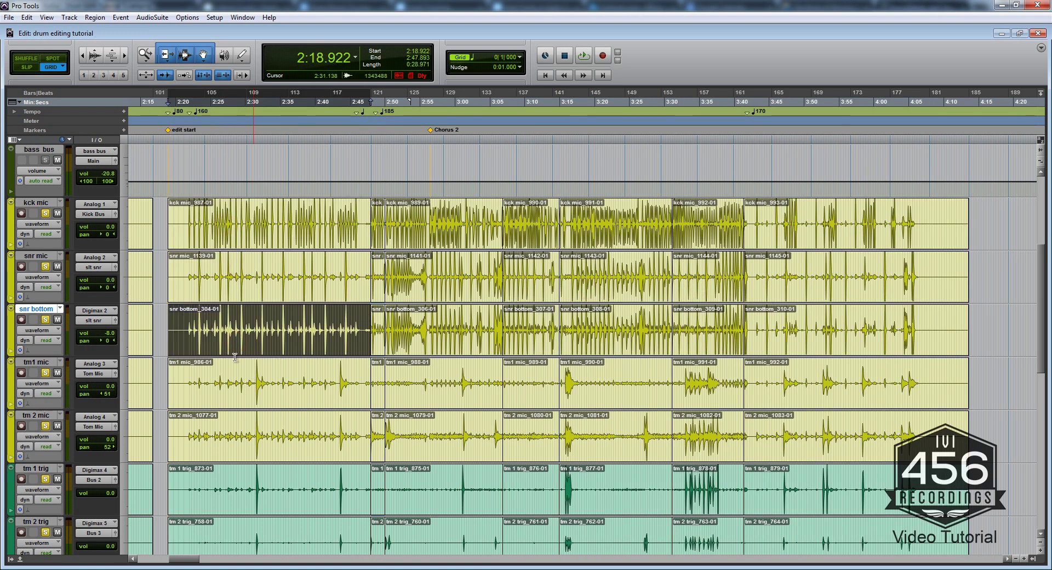
{"action": "left_click", "coordinate": [213, 396]}
{"action": "left_click", "coordinate": [231, 451]}
{"action": "scroll", "coordinate": [241, 362], "scroll_direction": "down", "scroll_amount": 2}
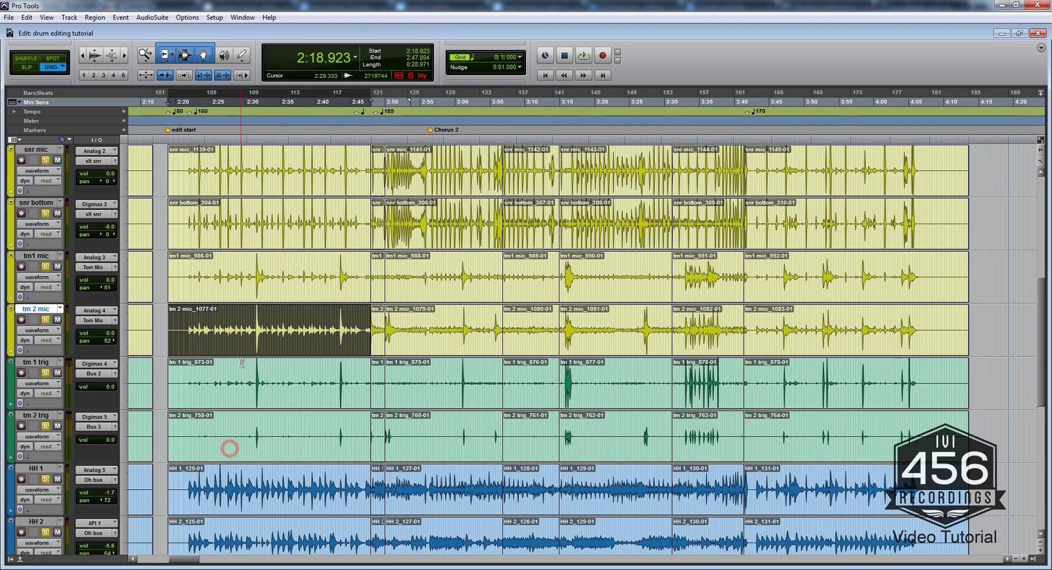
{"action": "left_click", "coordinate": [238, 383]}
{"action": "left_click", "coordinate": [266, 436]}
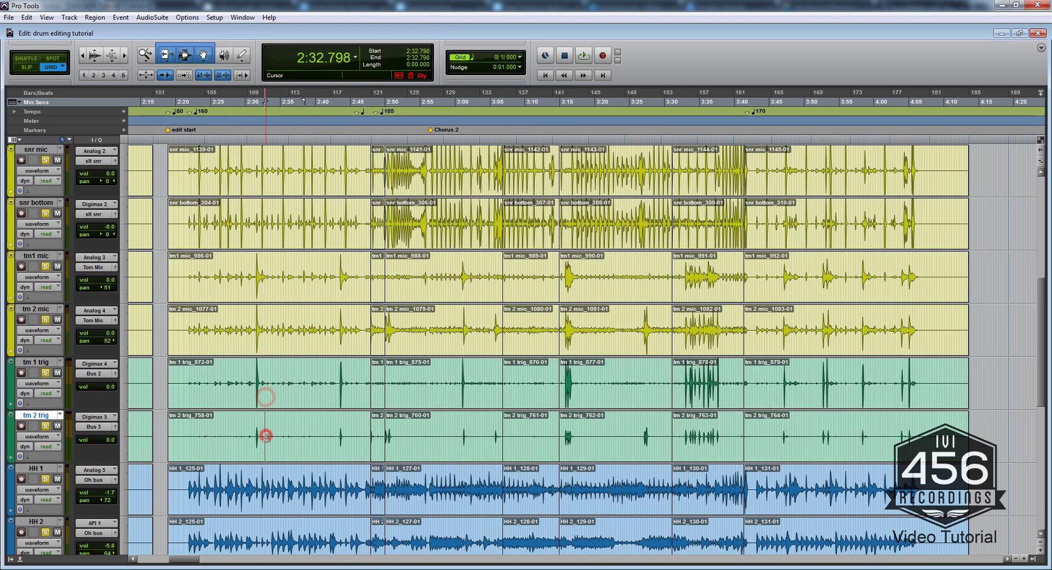
Step: Inspect the first take's regions on the cymbal tracks: HH 1, HH 2, Ride, China 1, China 2 and OH
{"action": "scroll", "coordinate": [293, 428], "scroll_direction": "down", "scroll_amount": 2}
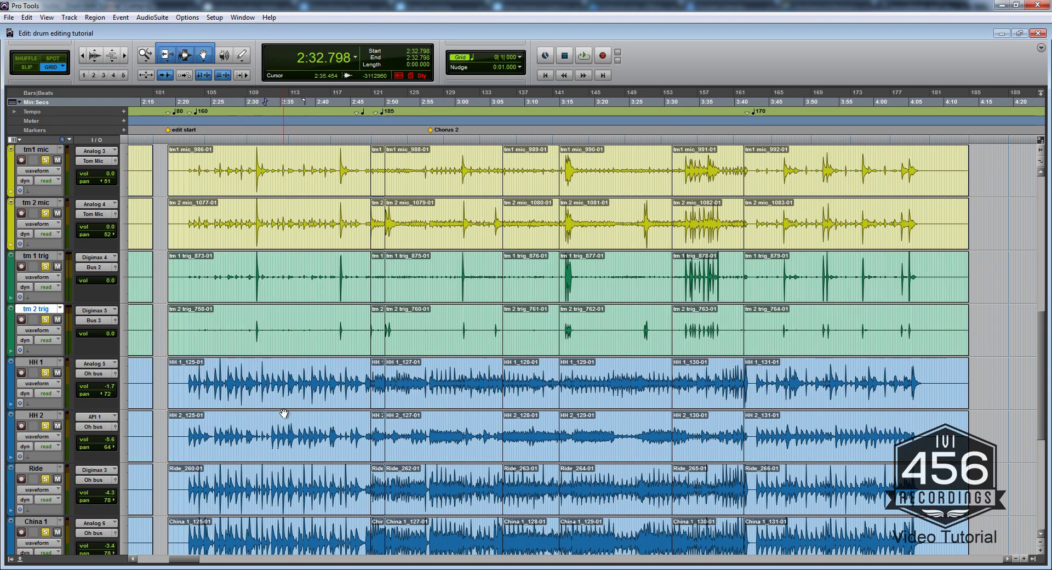
{"action": "left_click", "coordinate": [229, 390]}
{"action": "scroll", "coordinate": [268, 356], "scroll_direction": "down", "scroll_amount": 3}
{"action": "left_click", "coordinate": [226, 280]}
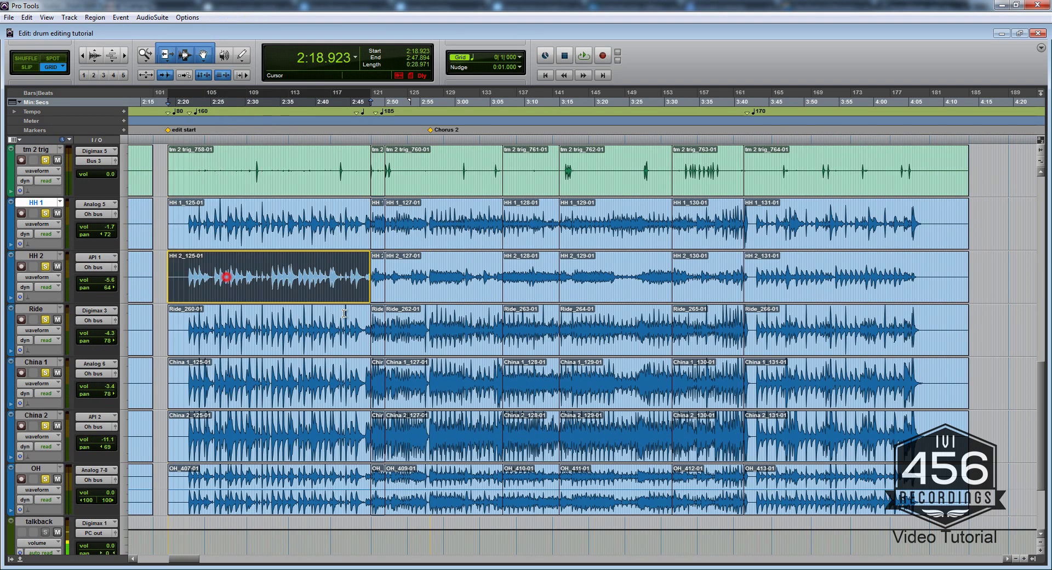
{"action": "left_click", "coordinate": [214, 339]}
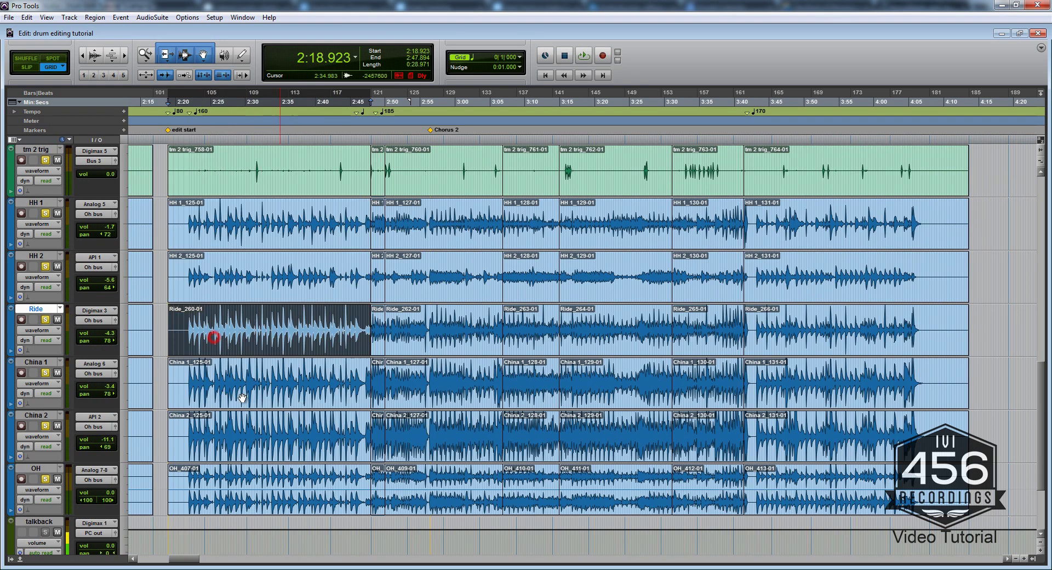
{"action": "left_click", "coordinate": [206, 388]}
{"action": "left_click", "coordinate": [232, 440]}
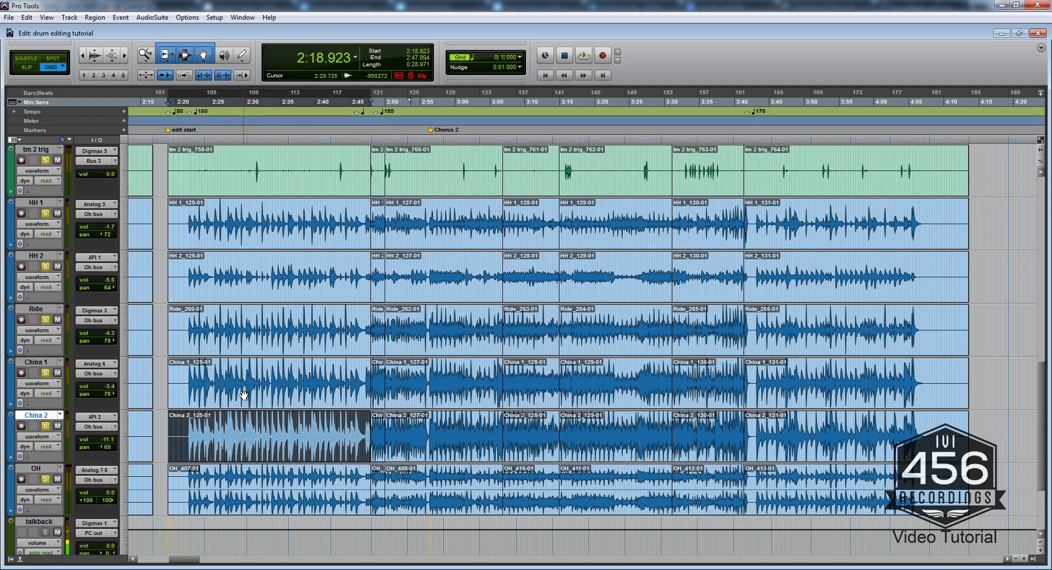
{"action": "scroll", "coordinate": [259, 418], "scroll_direction": "down", "scroll_amount": 3}
{"action": "left_click", "coordinate": [258, 405]}
{"action": "scroll", "coordinate": [252, 406], "scroll_direction": "up", "scroll_amount": 7}
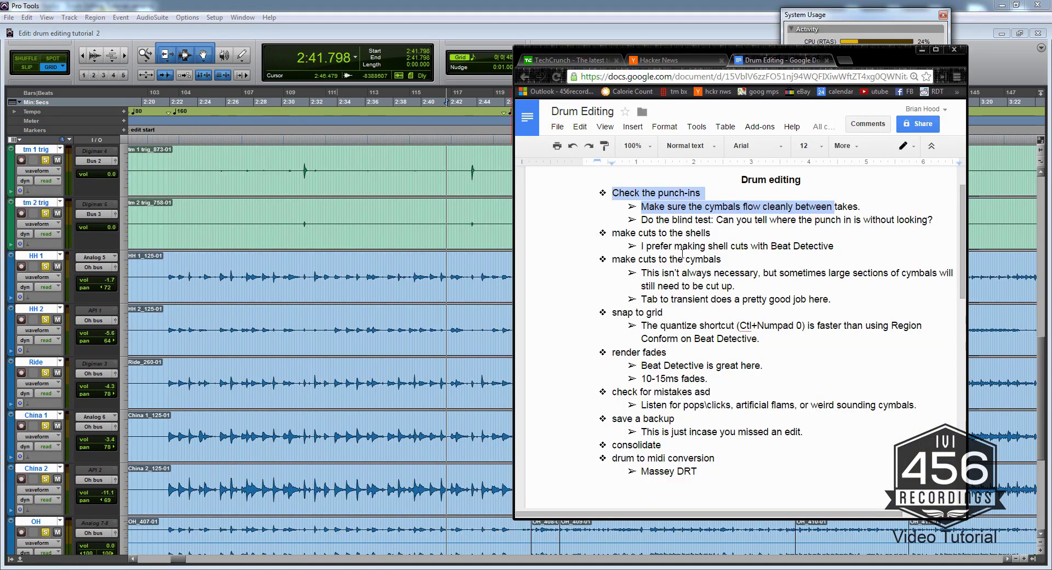
Step: Switch to the Drum Editing document in Google Docs and review the "Check the punch-ins" items, highlighting the blind test line
{"action": "left_click", "coordinate": [767, 244]}
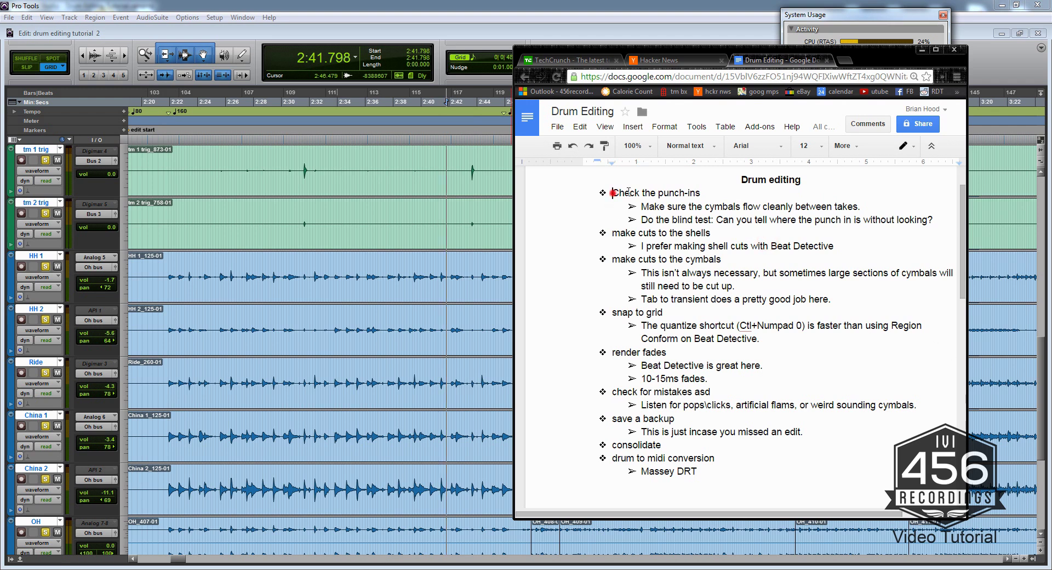
{"action": "left_click_drag", "start_coordinate": [613, 193], "coordinate": [933, 220]}
{"action": "left_click", "coordinate": [837, 247]}
{"action": "left_click_drag", "start_coordinate": [614, 193], "coordinate": [887, 212]}
{"action": "left_click", "coordinate": [637, 194]}
{"action": "key", "text": "alt+Tab"}
{"action": "scroll", "coordinate": [454, 293], "scroll_direction": "right", "scroll_amount": 1}
{"action": "key", "text": "alt+Tab"}
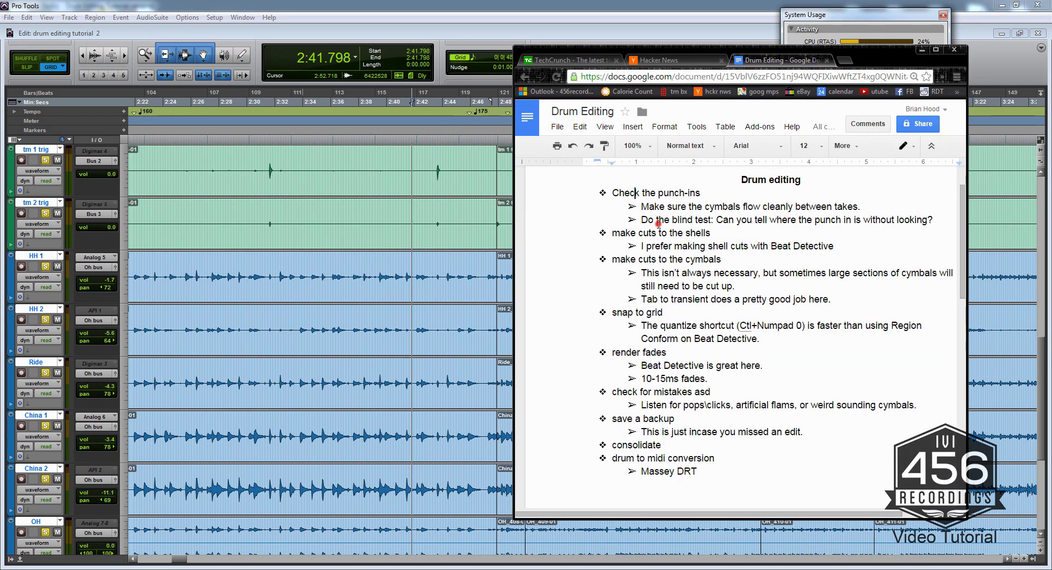
{"action": "left_click_drag", "start_coordinate": [643, 222], "coordinate": [745, 222]}
Step: Return to Pro Tools and play the cymbals from about 2:45.9 through the first punch-ins
{"action": "left_click", "coordinate": [485, 260]}
{"action": "left_click", "coordinate": [482, 258]}
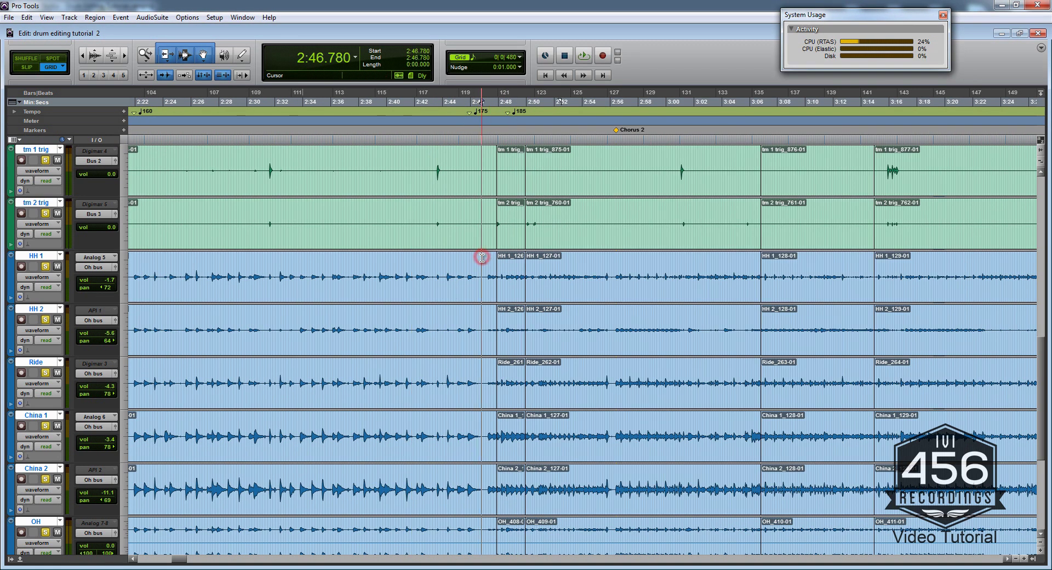
{"action": "left_click", "coordinate": [479, 262]}
{"action": "left_click", "coordinate": [477, 261]}
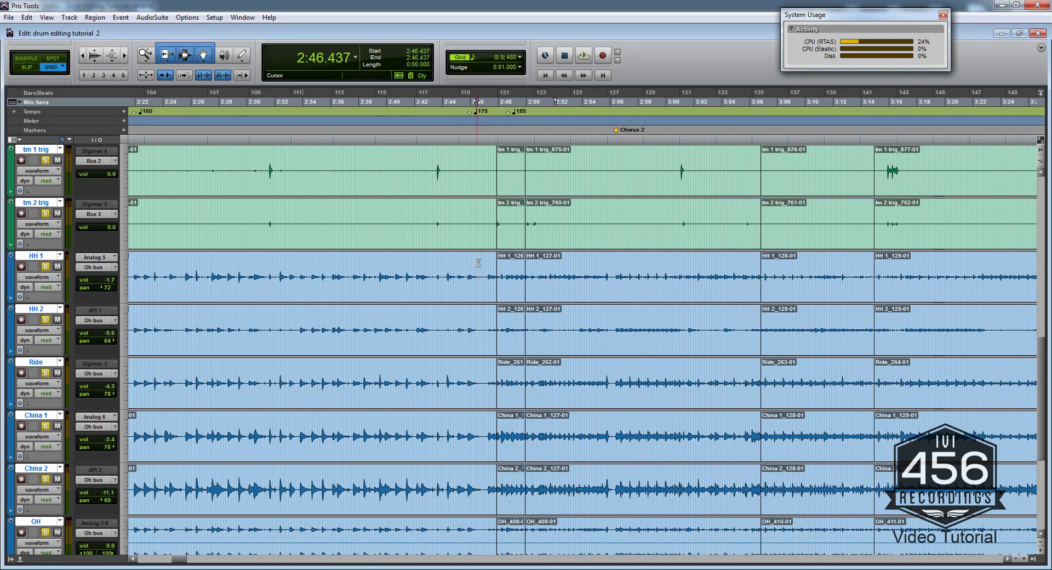
{"action": "left_click", "coordinate": [469, 264]}
{"action": "key", "text": "space"}
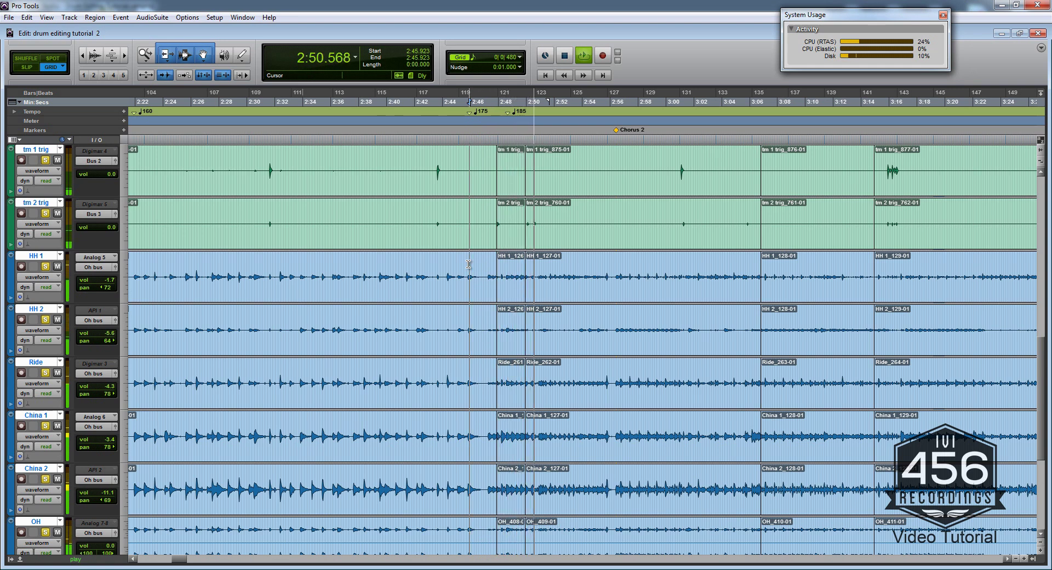
{"action": "key", "text": "alt+Tab"}
{"action": "key", "text": "alt+Tab"}
Step: Play the cymbals across the punch-in at the start of the HH 1_128-01 region, starting from 3:06.017
{"action": "scroll", "coordinate": [618, 294], "scroll_direction": "right", "scroll_amount": 3}
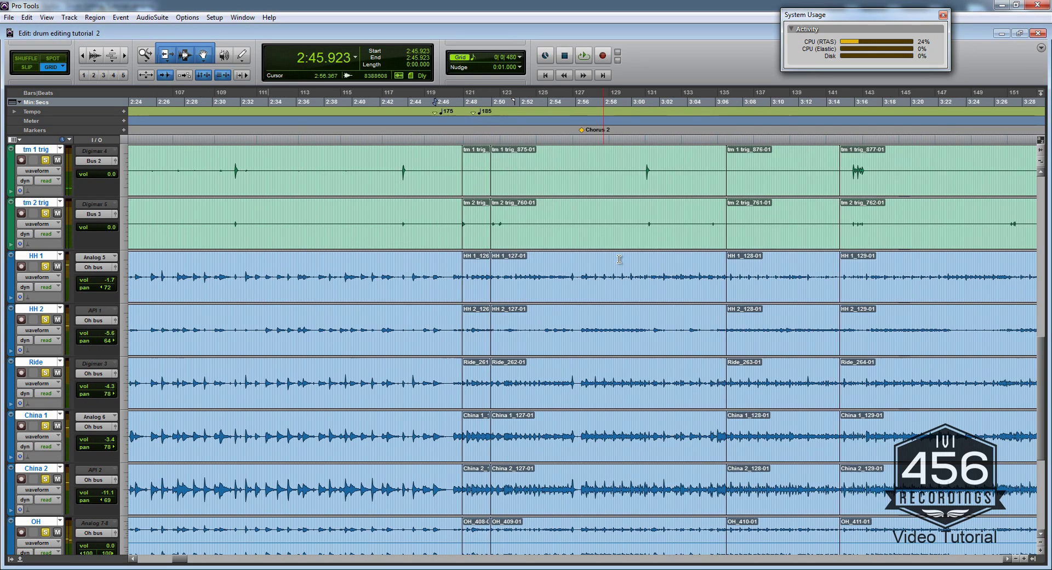
{"action": "left_click", "coordinate": [637, 269]}
{"action": "key", "text": "space"}
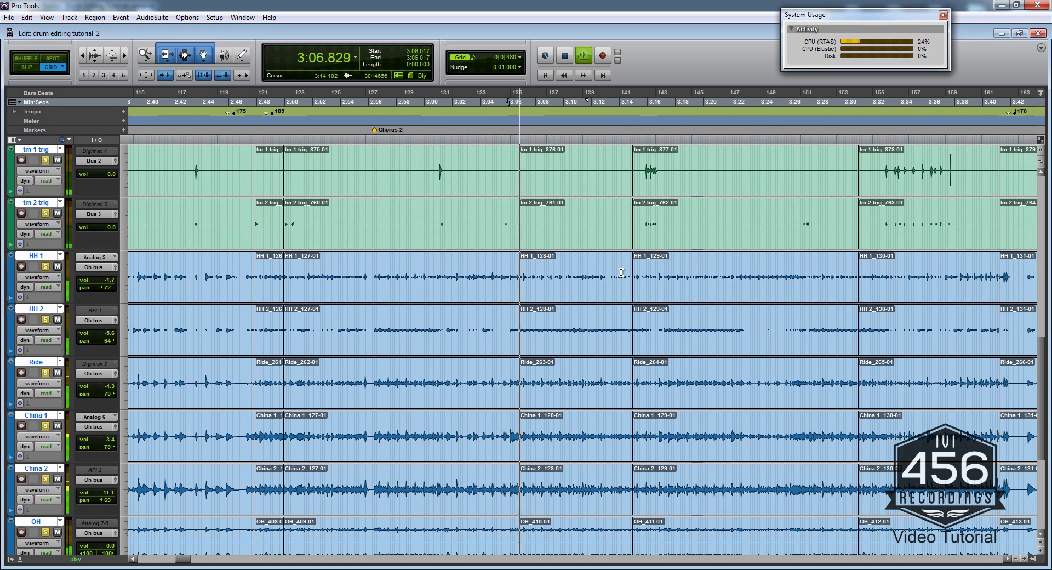
{"action": "key", "text": "space"}
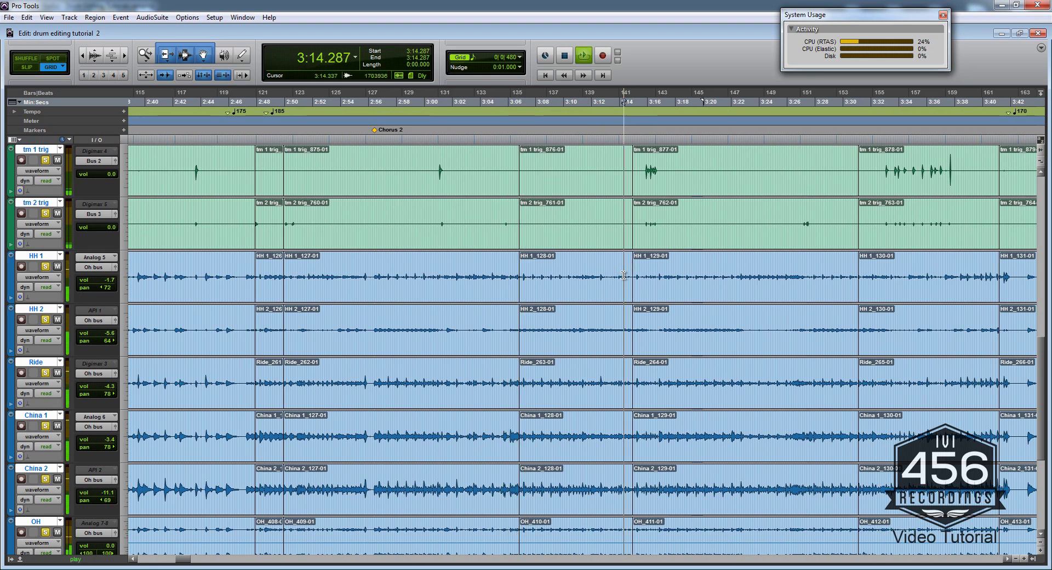
Step: Play the cymbals across the punch-in at the start of the HH 1_129-01 region, starting from 3:13.801
{"action": "scroll", "coordinate": [613, 274], "scroll_direction": "right", "scroll_amount": 4}
{"action": "key", "text": "space"}
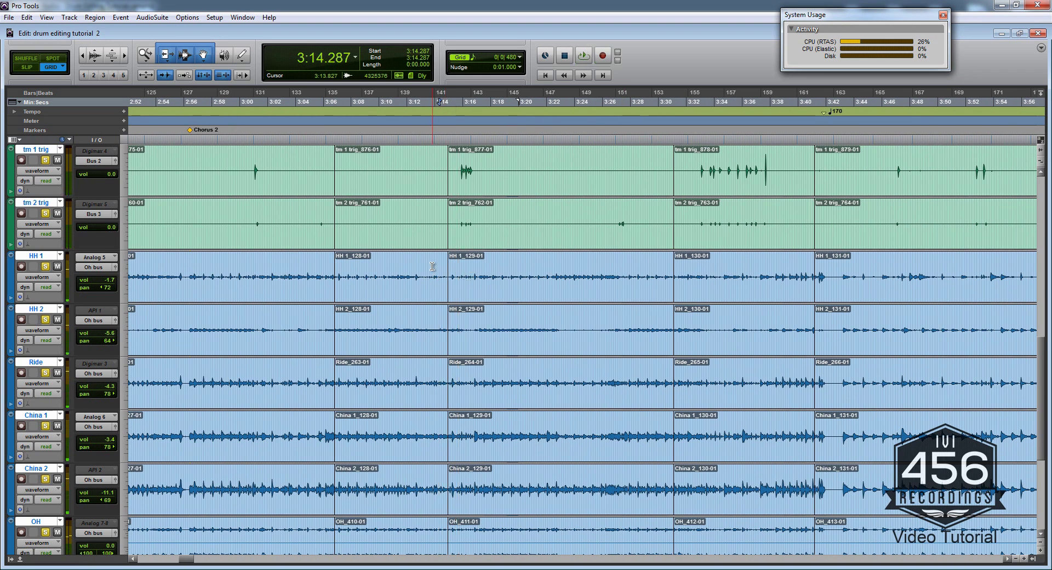
{"action": "left_click", "coordinate": [431, 263]}
{"action": "key", "text": "space"}
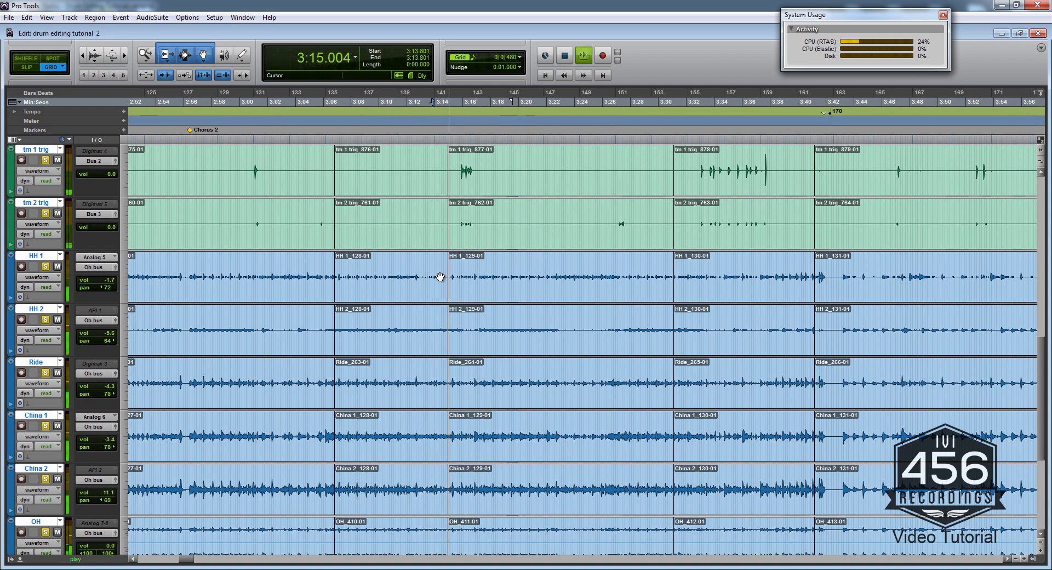
{"action": "key", "text": "space"}
Step: Examine the HH 1_129-01 punch-in up close and play across it from 3:14.125
{"action": "left_click", "coordinate": [501, 288]}
{"action": "key", "text": "t"}
{"action": "key", "text": "t"}
{"action": "key", "text": "t"}
{"action": "key", "text": "t"}
{"action": "key", "text": "ctrl+alt+]"}
{"action": "key", "text": "ctrl+alt+]"}
{"action": "key", "text": "ctrl+alt+]"}
{"action": "left_click_drag", "start_coordinate": [579, 271], "coordinate": [652, 283]}
{"action": "left_click", "coordinate": [402, 270]}
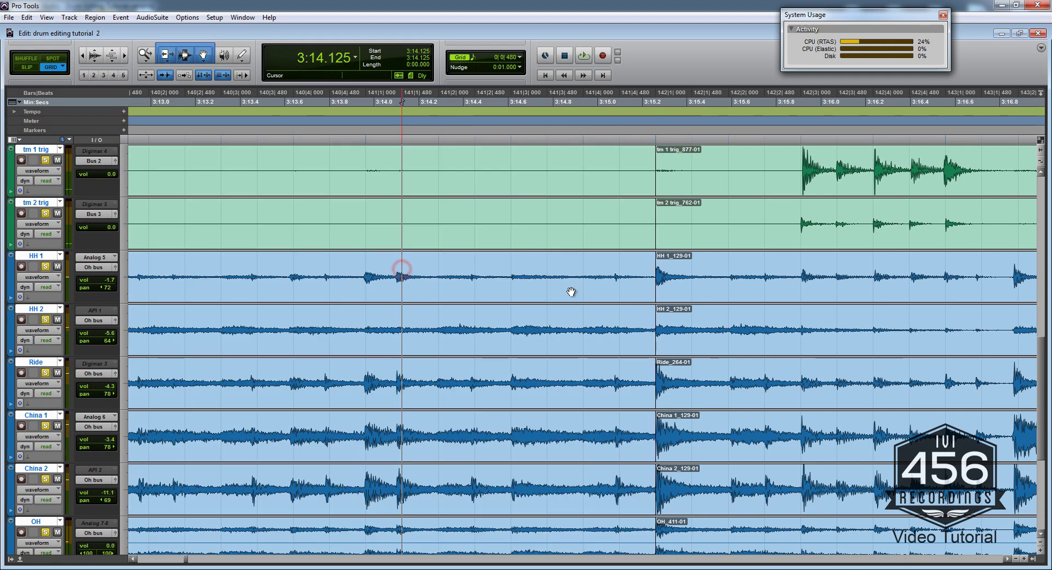
{"action": "key", "text": "space"}
{"action": "key", "text": "ctrl+["}
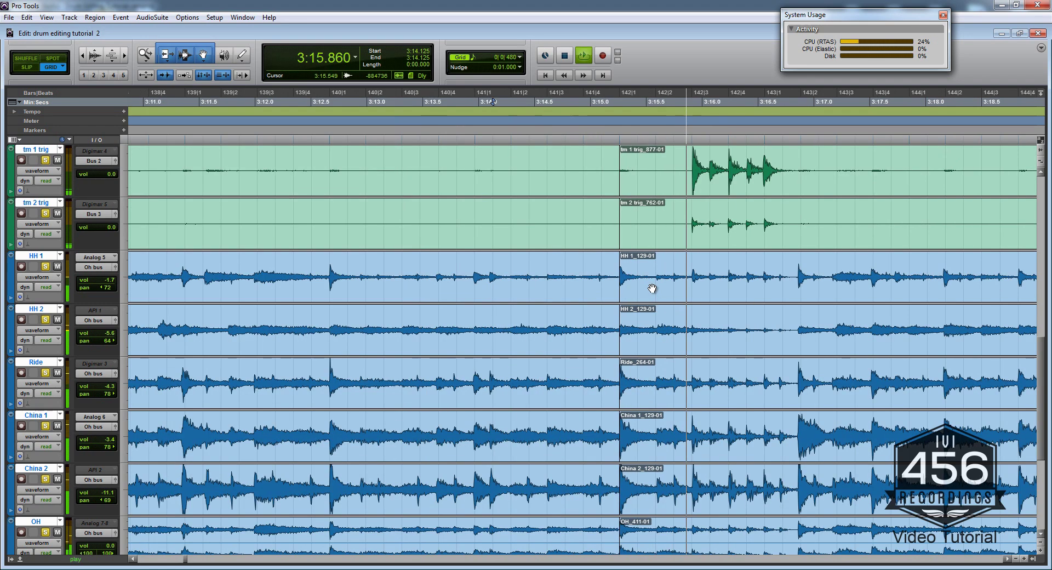
{"action": "key", "text": "space"}
Step: Play the cymbals across the punch-in at the start of the HH 1_130-01 region, starting from 3:30.017
{"action": "key", "text": "ctrl+["}
{"action": "key", "text": "ctrl+["}
{"action": "key", "text": "ctrl+["}
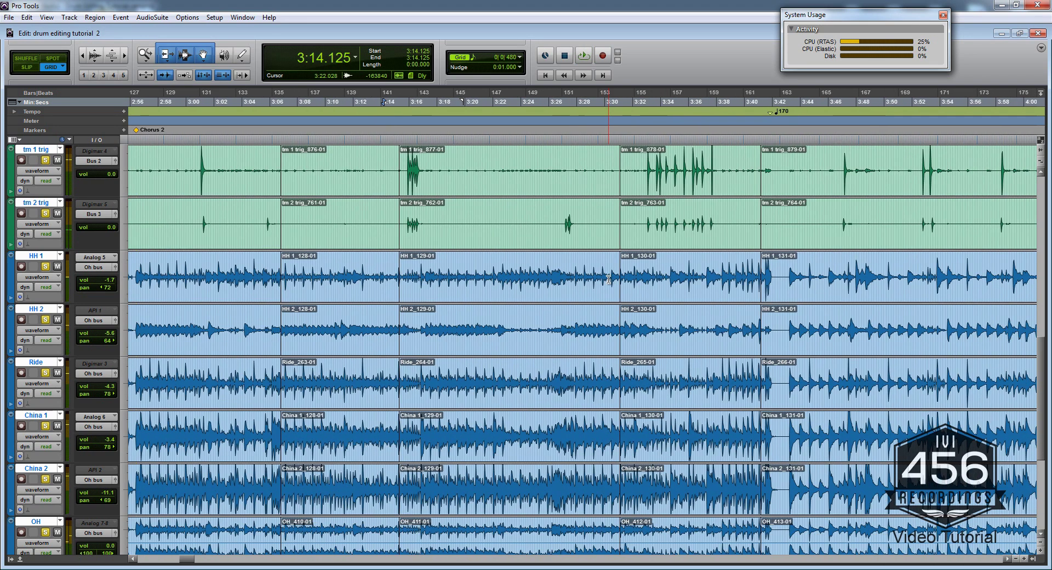
{"action": "left_click", "coordinate": [604, 266]}
{"action": "key", "text": "space"}
{"action": "key", "text": "ctrl+]"}
{"action": "key", "text": "ctrl+]"}
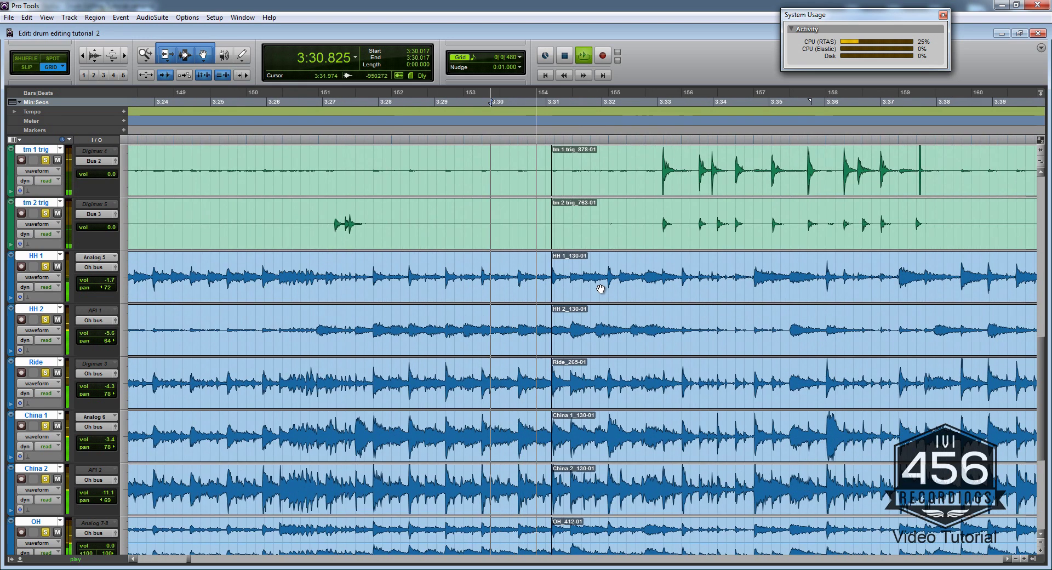
{"action": "key", "text": "space"}
Step: Play the transition into the HH 1_131-01 region twice, starting from 3:40.720 and 3:39.584
{"action": "scroll", "coordinate": [603, 276], "scroll_direction": "right", "scroll_amount": 5}
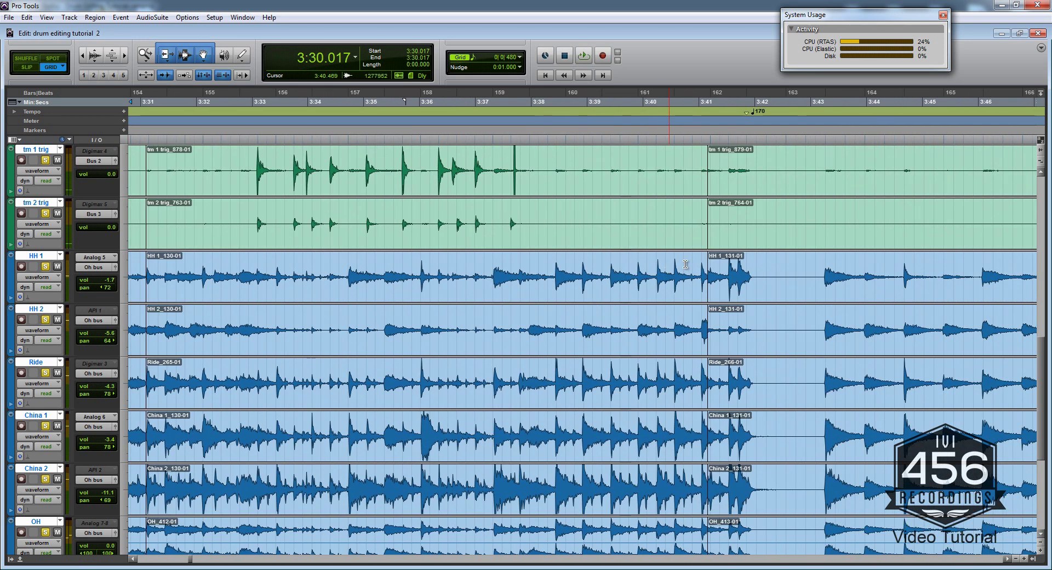
{"action": "left_click", "coordinate": [685, 263]}
{"action": "key", "text": "space"}
{"action": "scroll", "coordinate": [621, 277], "scroll_direction": "right", "scroll_amount": 1}
{"action": "key", "text": "space"}
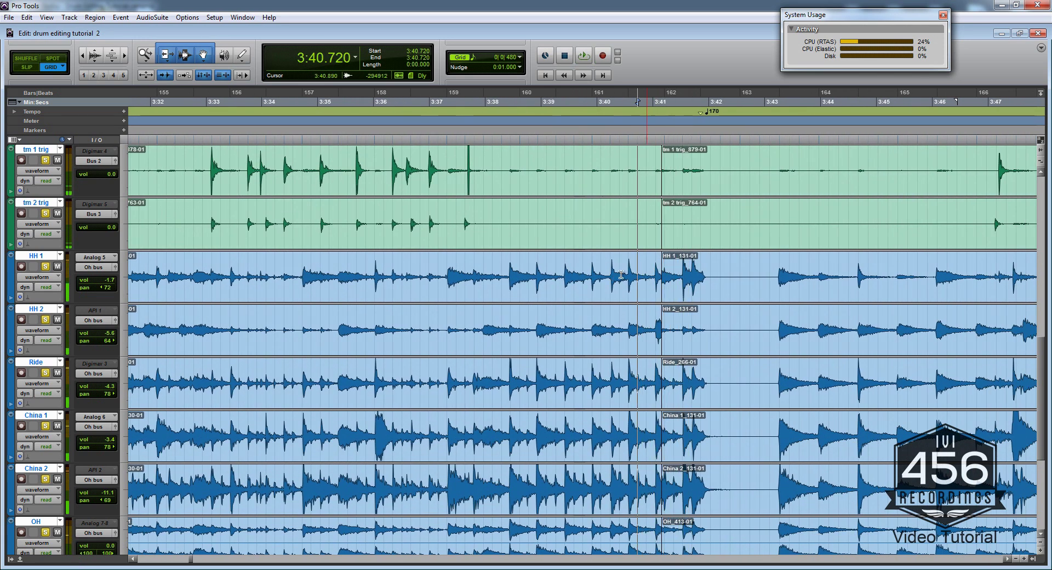
{"action": "left_click", "coordinate": [578, 267]}
{"action": "key", "text": "space"}
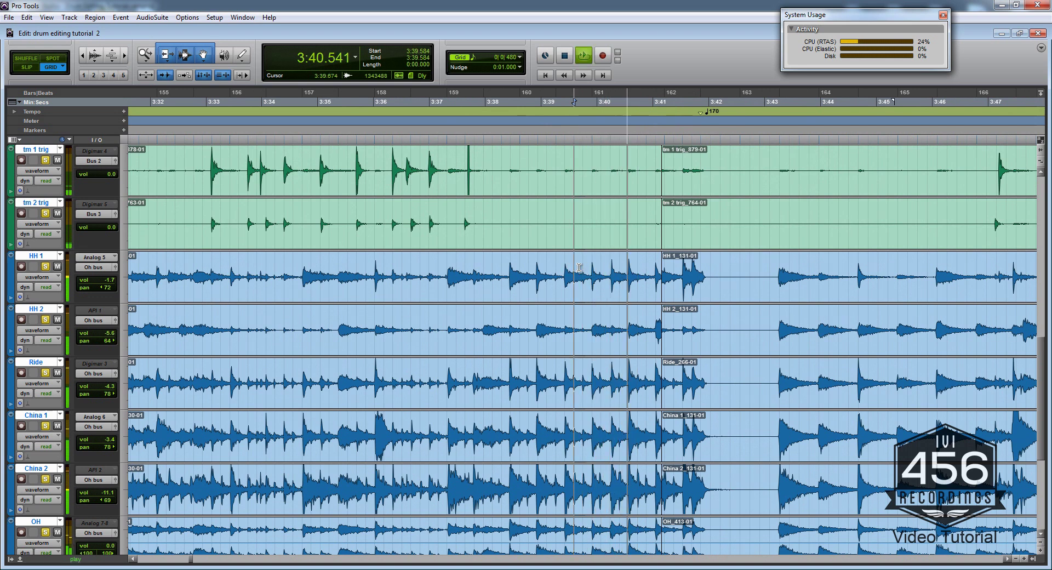
{"action": "key", "text": "space"}
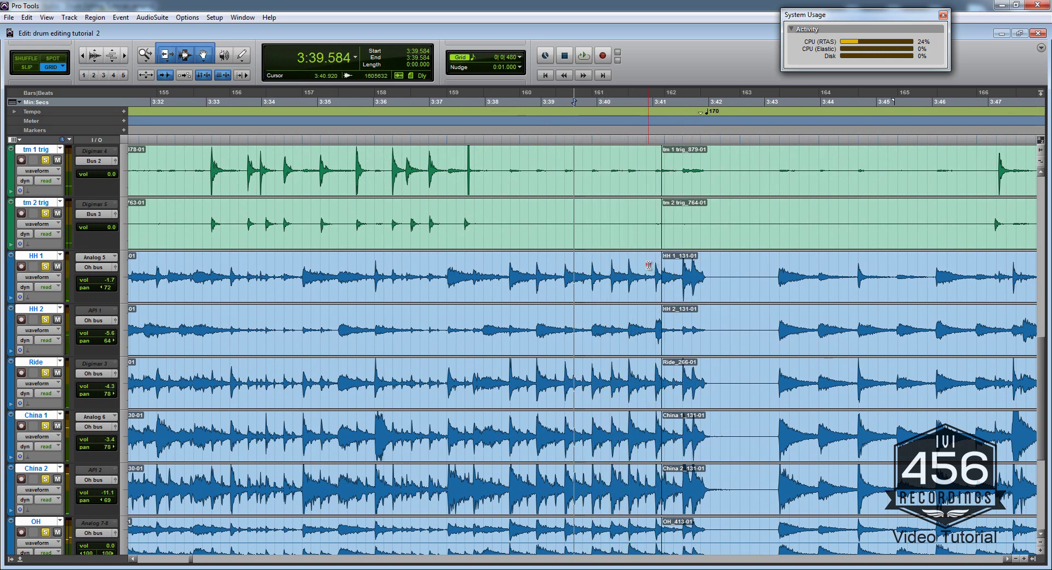
Step: Extend the start of the final take earlier on all drum tracks, to just before the cymbal hit near 3:41
{"action": "left_click_drag", "start_coordinate": [648, 264], "coordinate": [678, 268]}
{"action": "left_click", "coordinate": [702, 288]}
{"action": "key", "text": "t"}
{"action": "scroll", "coordinate": [698, 291], "scroll_direction": "right", "scroll_amount": 2}
{"action": "left_click", "coordinate": [536, 319]}
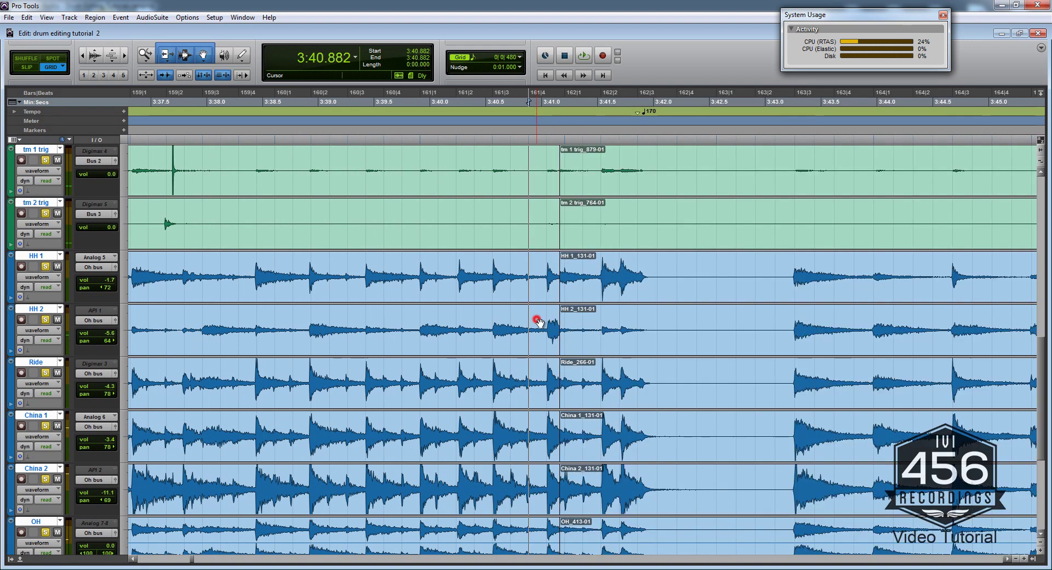
{"action": "mouse_move", "coordinate": [557, 326]}
{"action": "left_mouse_down"}
{"action": "mouse_move", "coordinate": [598, 329]}
{"action": "mouse_move", "coordinate": [547, 327]}
{"action": "mouse_move", "coordinate": [602, 326]}
{"action": "mouse_move", "coordinate": [542, 322]}
{"action": "left_mouse_up"}
{"action": "left_click", "coordinate": [547, 325]}
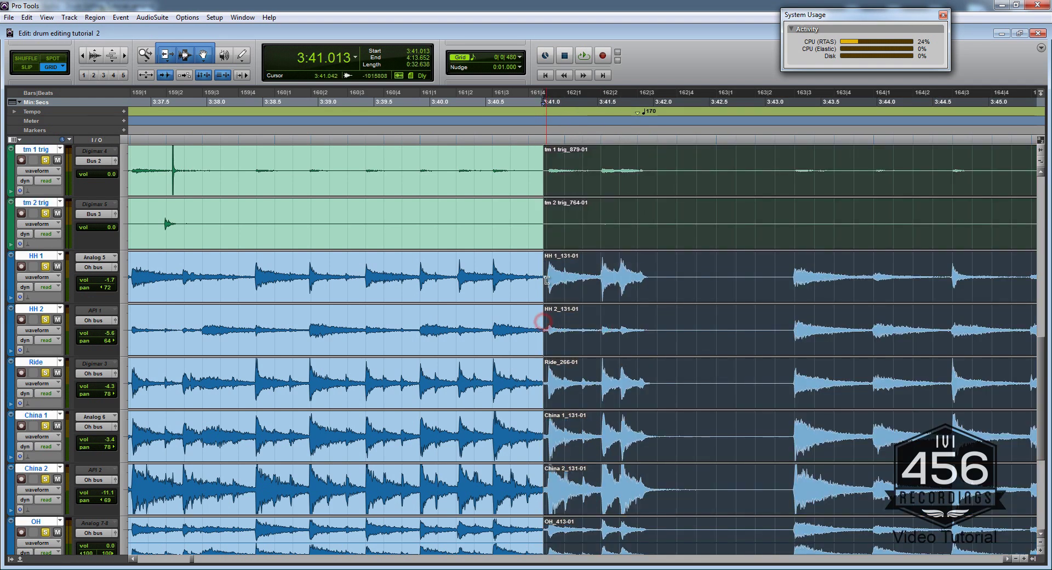
Step: Play the cymbals from 3:40.071 across the moved punch-in to check the transition
{"action": "left_click_drag", "start_coordinate": [592, 265], "coordinate": [552, 267]}
{"action": "left_click", "coordinate": [435, 308]}
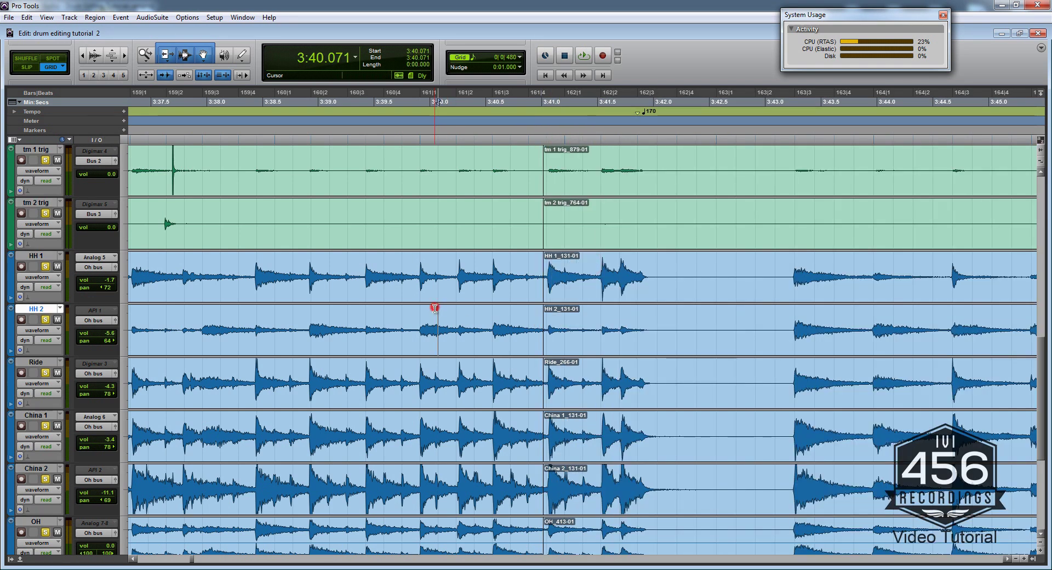
{"action": "key", "text": "space"}
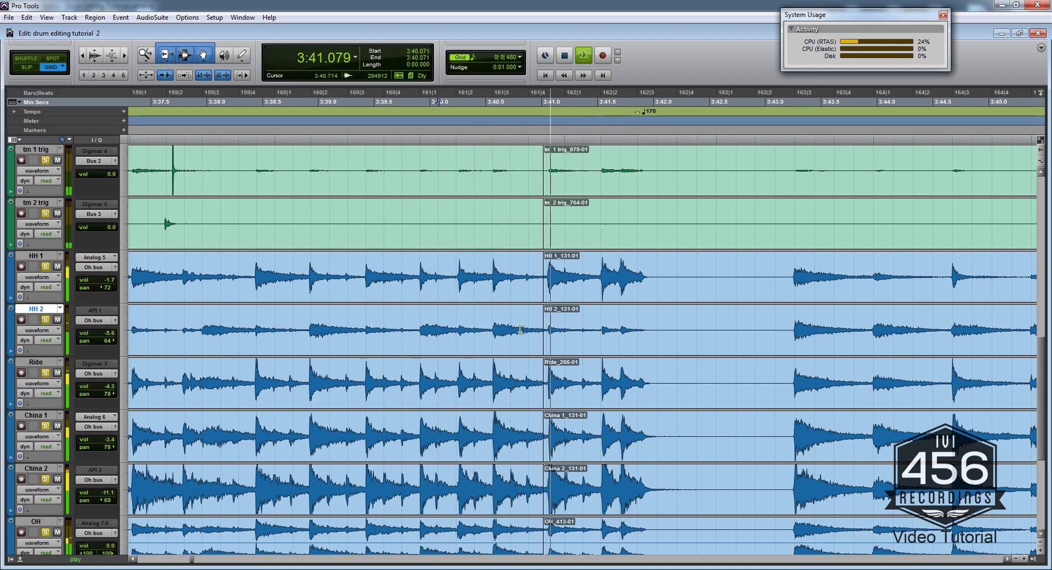
{"action": "key", "text": "space"}
Step: Move the final take's start slightly later, closer to the cymbal hit, and play across it, including from 3:39.260
{"action": "mouse_move", "coordinate": [547, 325]}
{"action": "left_mouse_down"}
{"action": "mouse_move", "coordinate": [599, 321]}
{"action": "mouse_move", "coordinate": [546, 324]}
{"action": "left_mouse_up"}
{"action": "left_click", "coordinate": [500, 310]}
{"action": "key", "text": "space"}
{"action": "key", "text": "space"}
{"action": "left_click", "coordinate": [348, 259]}
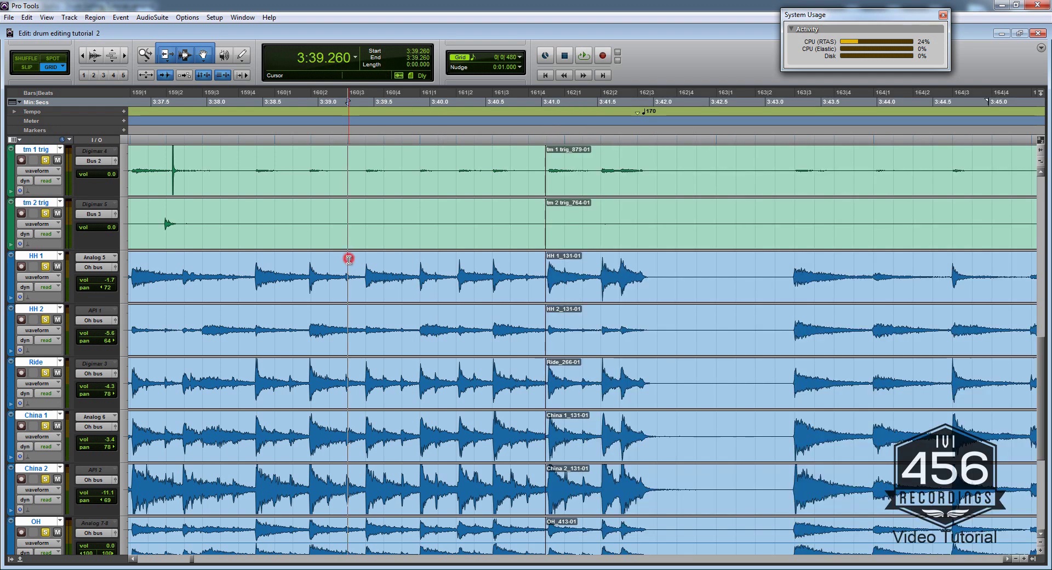
{"action": "key", "text": "space"}
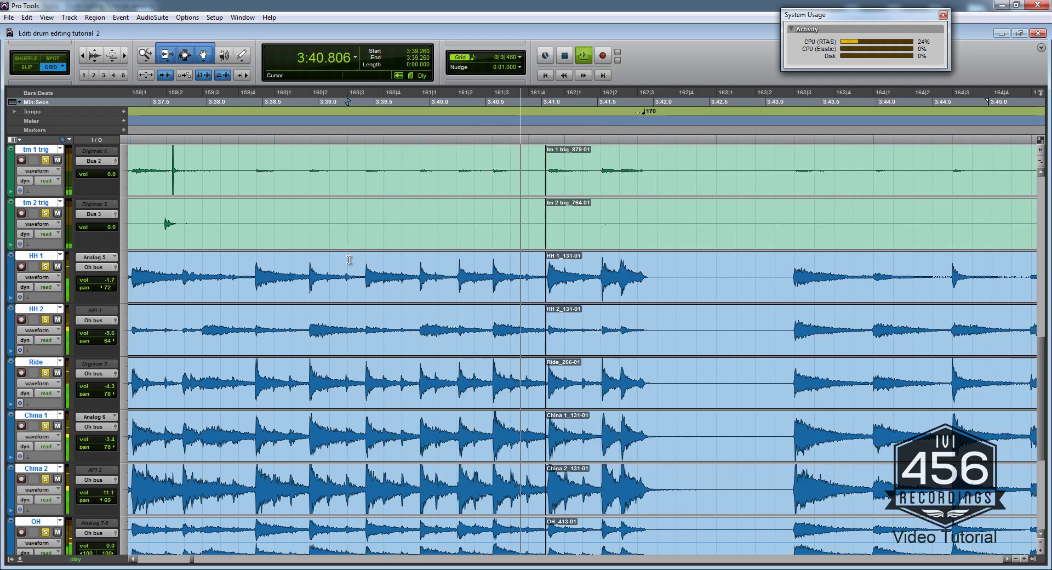
Step: Extend the start of the final take earlier on all drum tracks, to about 3:40.209, and select that take
{"action": "key", "text": "space"}
{"action": "left_click_drag", "start_coordinate": [550, 268], "coordinate": [455, 273]}
{"action": "left_click", "coordinate": [324, 266]}
{"action": "left_click", "coordinate": [460, 272]}
{"action": "left_click", "coordinate": [496, 291]}
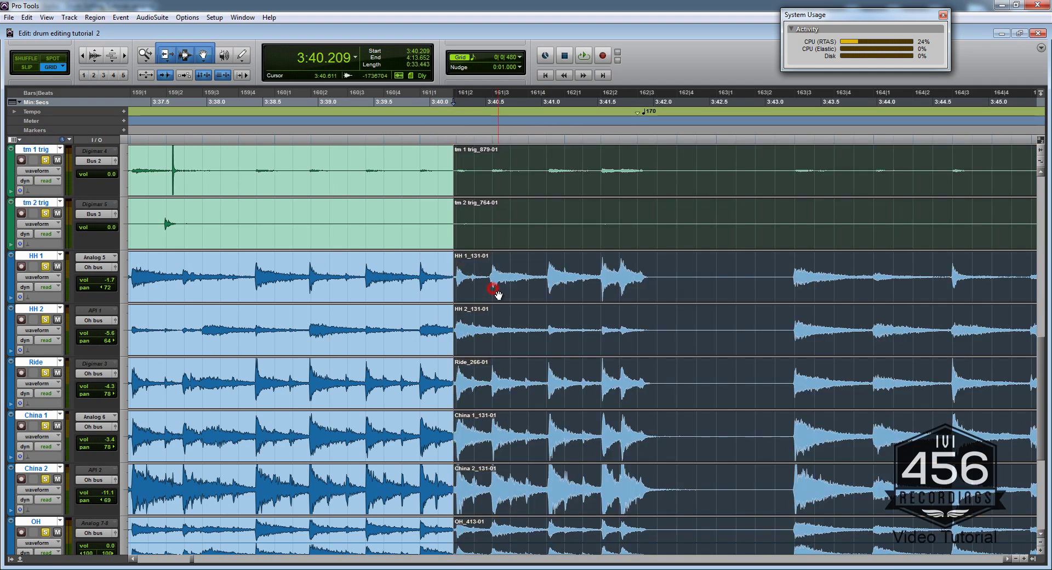
Step: Trim the final take's start slightly later on all drum tracks, to about 3:40.231, just before the cymbal hit
{"action": "key", "text": "t"}
{"action": "key", "text": "t"}
{"action": "key", "text": "ctrl+]"}
{"action": "key", "text": "ctrl+]"}
{"action": "key", "text": "ctrl+]"}
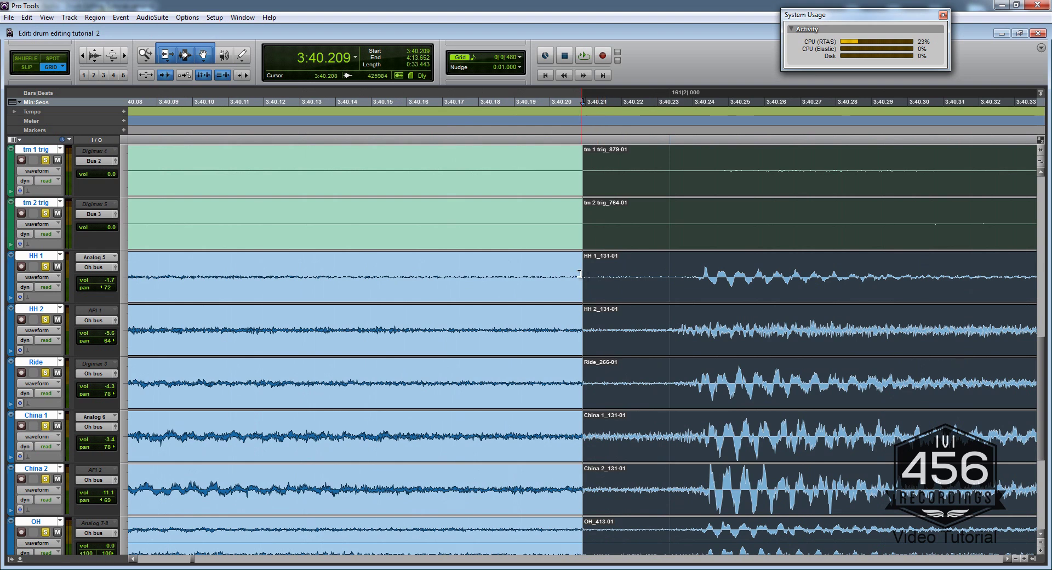
{"action": "mouse_move", "coordinate": [581, 274]}
{"action": "left_mouse_down"}
{"action": "mouse_move", "coordinate": [791, 272]}
{"action": "mouse_move", "coordinate": [664, 274]}
{"action": "left_mouse_up"}
{"action": "key", "text": "r"}
{"action": "key", "text": "r"}
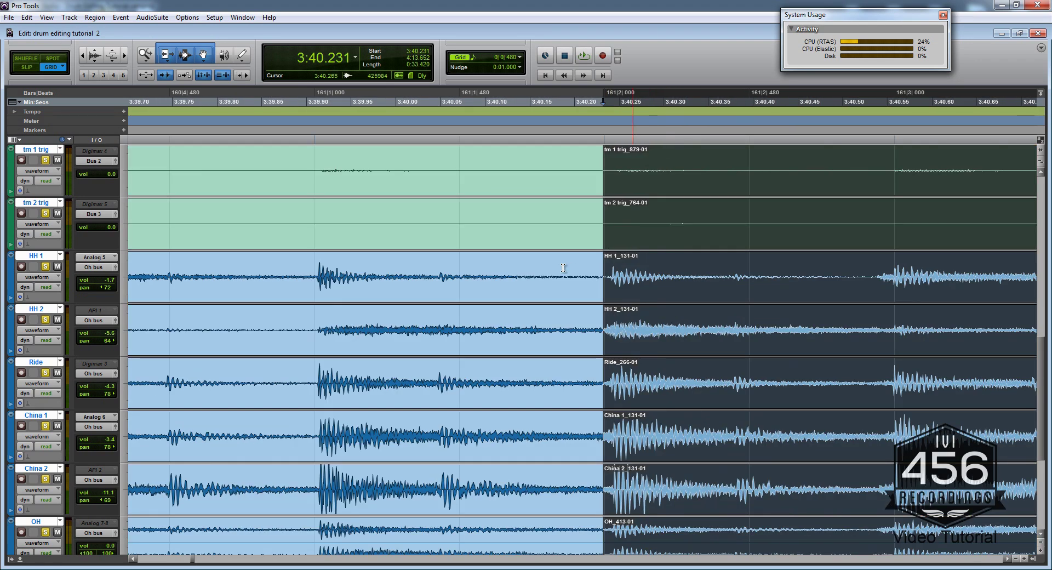
Step: Play the drums from 3:39.909 across the new punch-in to check the cymbal transition
{"action": "left_click", "coordinate": [294, 273]}
{"action": "key", "text": "space"}
{"action": "key", "text": "ctrl+["}
{"action": "key", "text": "ctrl+["}
{"action": "key", "text": "ctrl+["}
{"action": "key", "text": "ctrl+["}
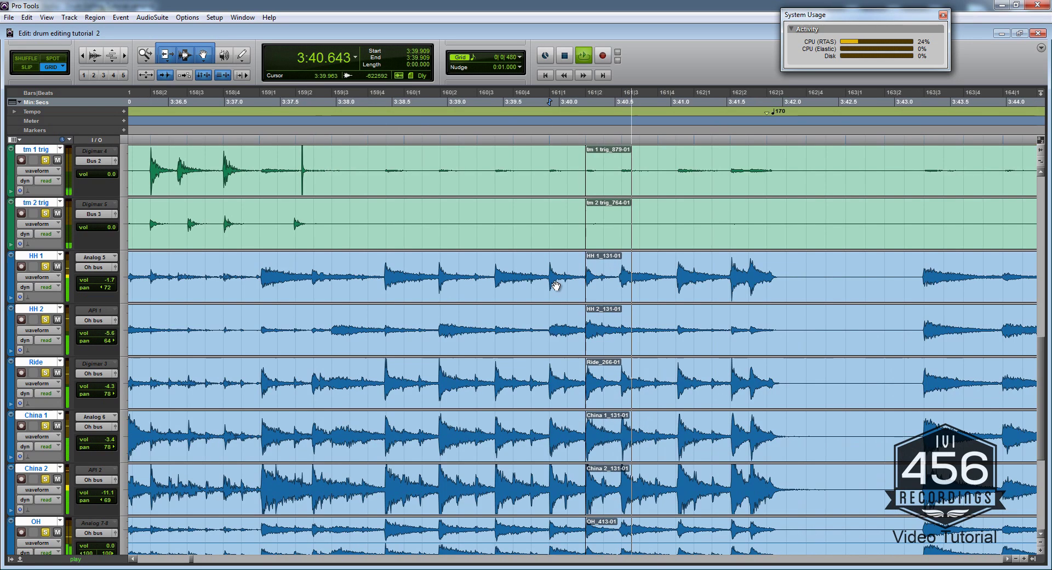
{"action": "key", "text": "space"}
Step: Play from 3:37.314 through the punch-in to blind-test the transition between the takes
{"action": "left_click", "coordinate": [429, 263]}
{"action": "left_click", "coordinate": [421, 265]}
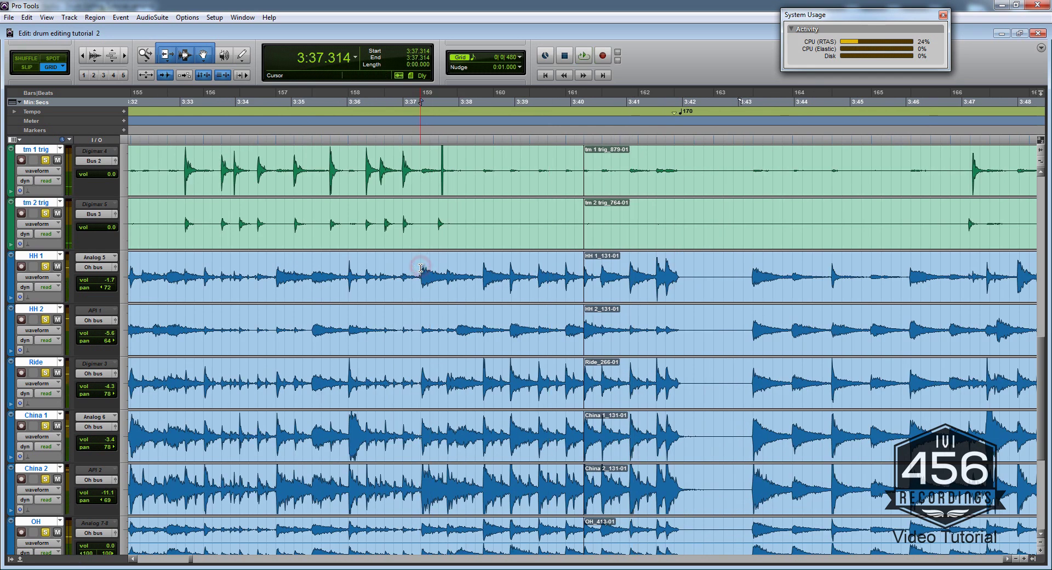
{"action": "key", "text": "space"}
{"action": "key", "text": "space"}
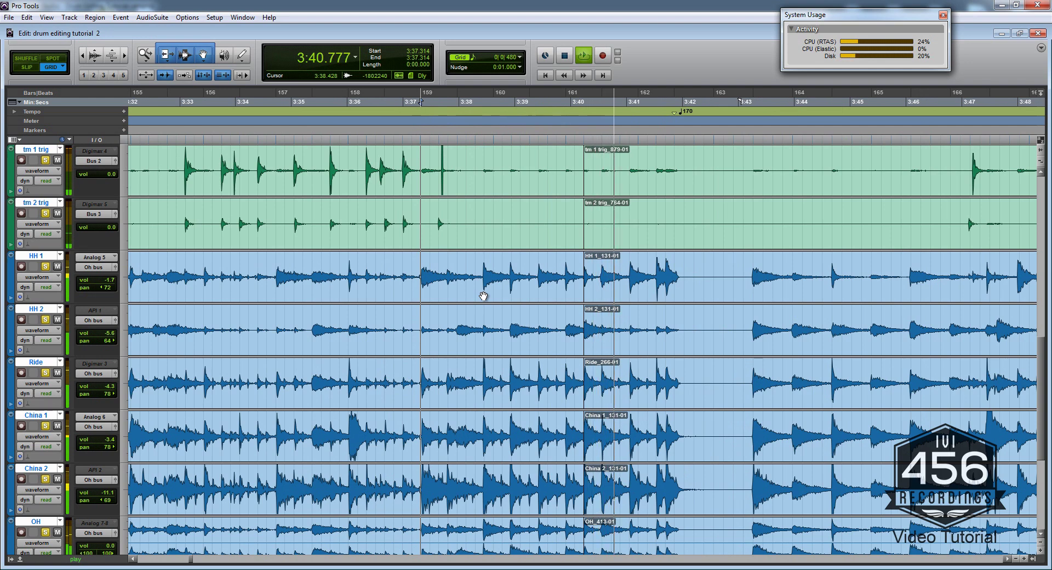
{"action": "key", "text": "space"}
{"action": "scroll", "coordinate": [481, 294], "scroll_direction": "right", "scroll_amount": 7}
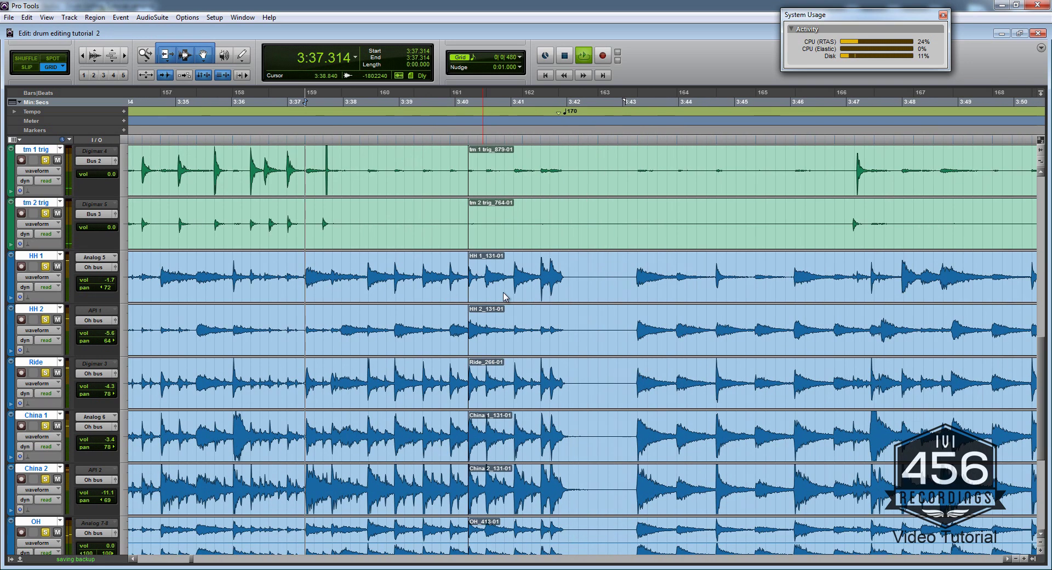
{"action": "scroll", "coordinate": [569, 267], "scroll_direction": "down", "scroll_amount": 1}
{"action": "scroll", "coordinate": [568, 237], "scroll_direction": "down", "scroll_amount": 4}
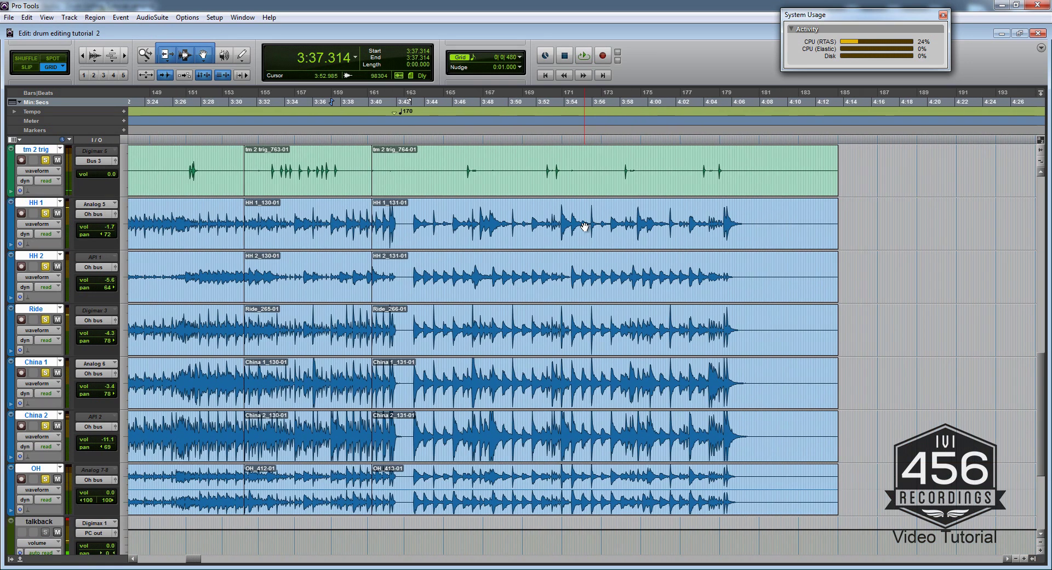
{"action": "left_click", "coordinate": [565, 232]}
{"action": "scroll", "coordinate": [564, 233], "scroll_direction": "left", "scroll_amount": 3}
{"action": "left_click", "coordinate": [578, 216]}
Step: Switch to the Drum Editing document in Chrome and toggle bold on the "Check the punch-ins" item and its two notes
{"action": "key", "text": "alt+Tab"}
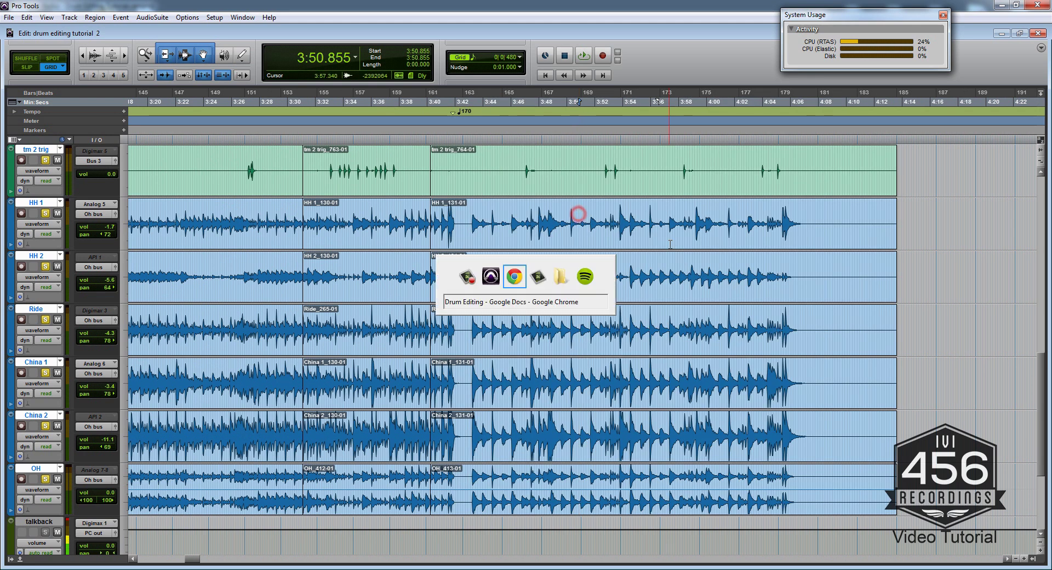
{"action": "left_click", "coordinate": [728, 222]}
{"action": "left_click_drag", "start_coordinate": [938, 221], "coordinate": [605, 189]}
{"action": "key", "text": "ctrl+b"}
{"action": "left_click", "coordinate": [687, 207]}
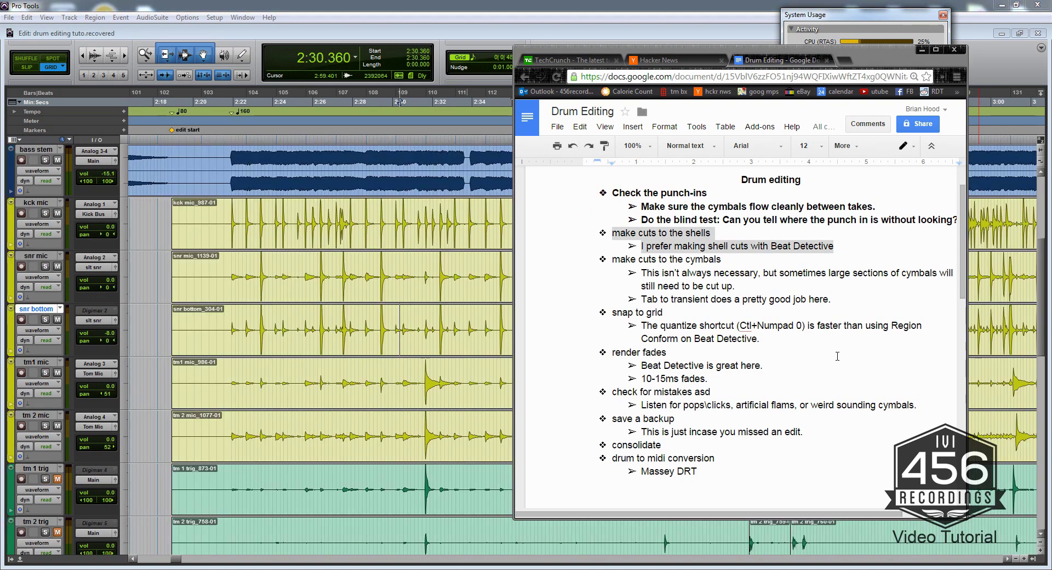
{"action": "left_click", "coordinate": [850, 249]}
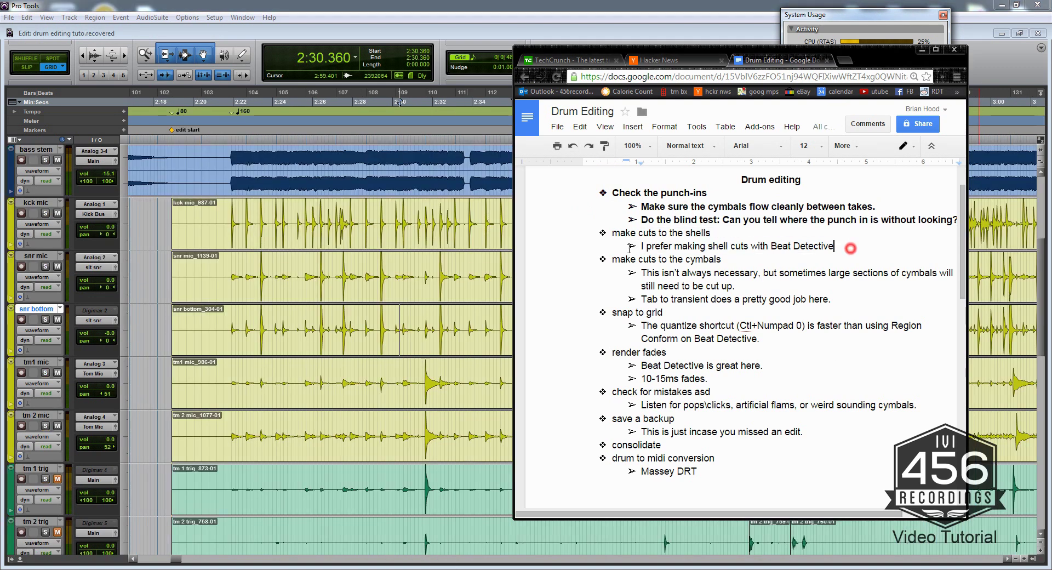
Step: Switch back to the Pro Tools session and look over the drum shell takes from 2:31 to Chorus 2
{"action": "left_click", "coordinate": [418, 272]}
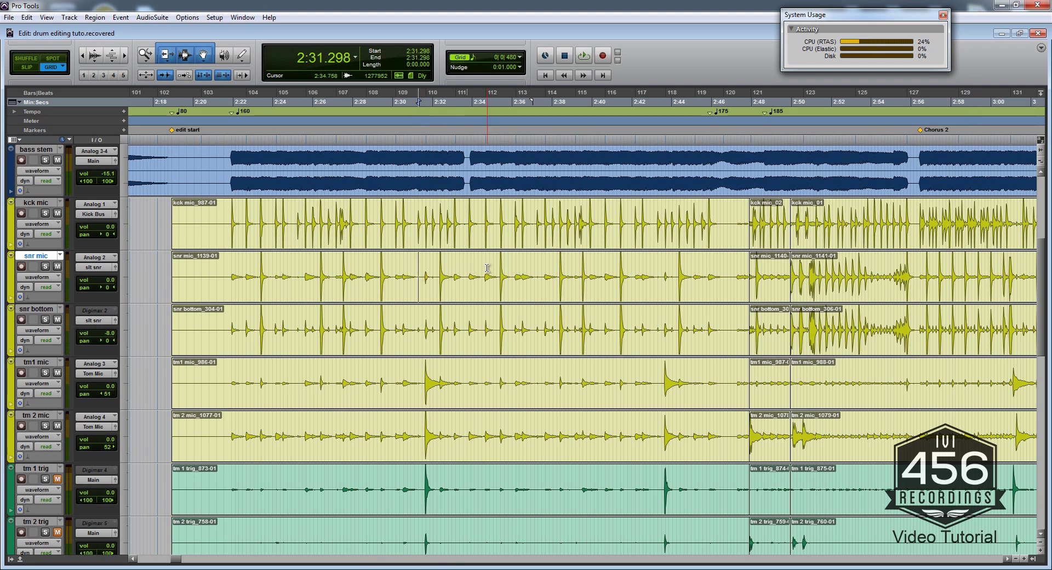
{"action": "scroll", "coordinate": [464, 267], "scroll_direction": "down", "scroll_amount": 1}
{"action": "scroll", "coordinate": [464, 267], "scroll_direction": "right", "scroll_amount": 3}
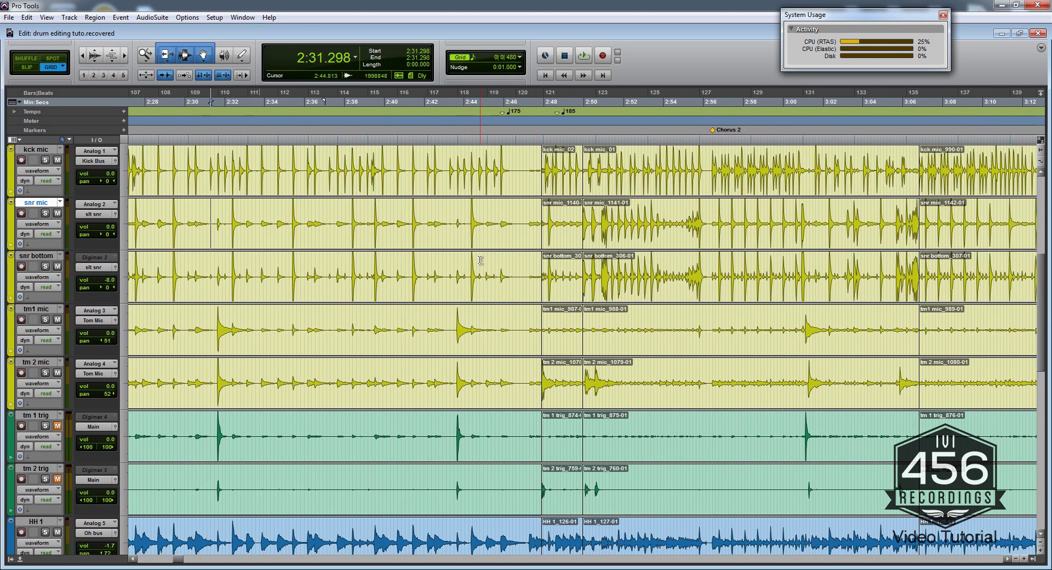
{"action": "scroll", "coordinate": [493, 255], "scroll_direction": "right", "scroll_amount": 3}
{"action": "scroll", "coordinate": [548, 241], "scroll_direction": "up", "scroll_amount": 1}
{"action": "scroll", "coordinate": [585, 229], "scroll_direction": "right", "scroll_amount": 1}
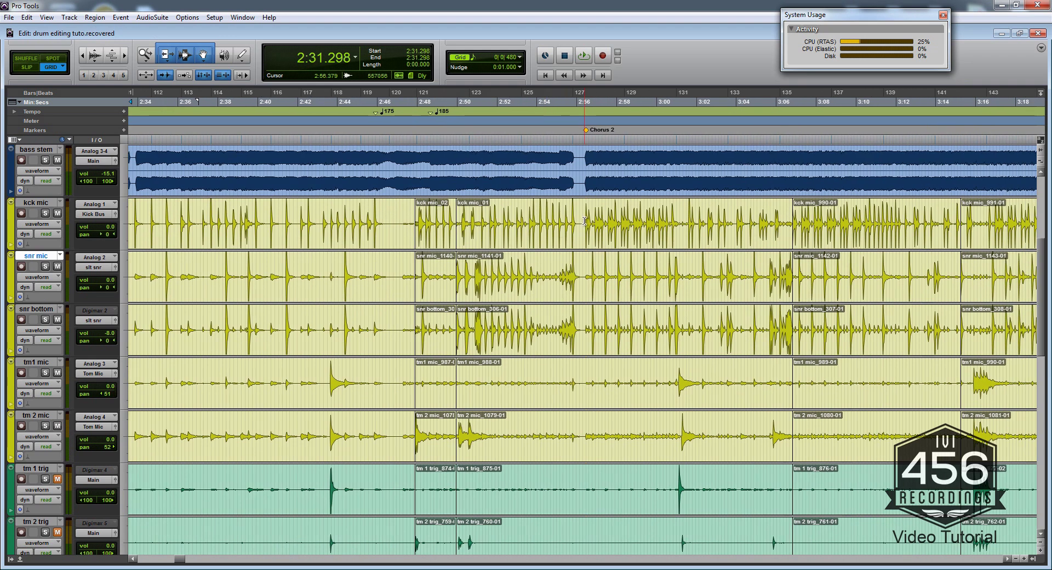
{"action": "left_click_drag", "start_coordinate": [585, 217], "coordinate": [735, 219]}
{"action": "key", "text": "ctrl+bracketleft"}
{"action": "left_click", "coordinate": [390, 287]}
{"action": "scroll", "coordinate": [389, 288], "scroll_direction": "right", "scroll_amount": 2}
{"action": "key", "text": "ctrl+shift+g"}
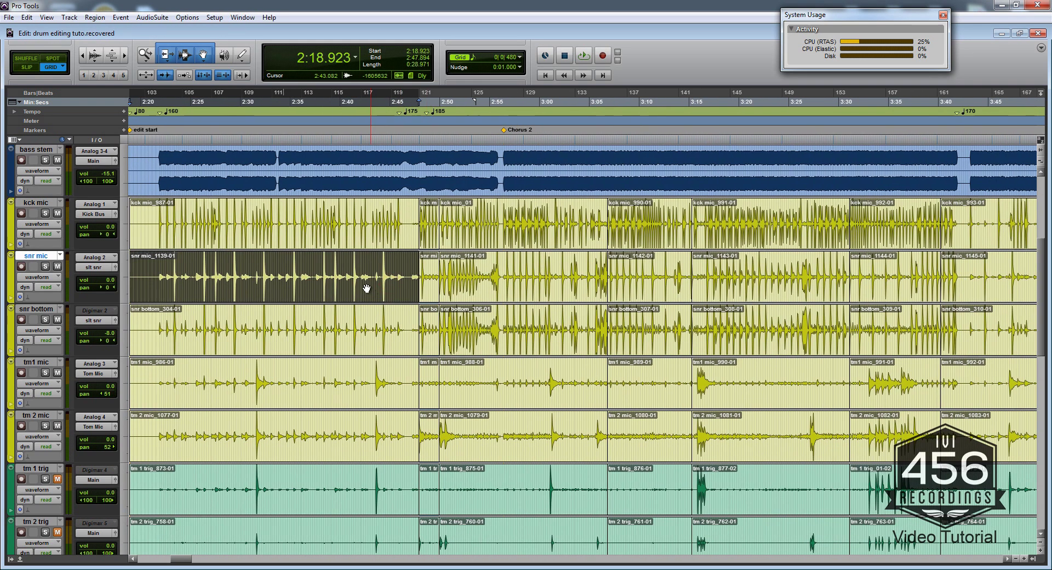
{"action": "left_click", "coordinate": [364, 270]}
{"action": "left_click", "coordinate": [357, 281]}
{"action": "key", "text": "ctrl+bracketleft"}
{"action": "key", "text": "ctrl+bracketleft"}
{"action": "left_click", "coordinate": [679, 287], "text": "shift"}
{"action": "key", "text": "ctrl+bracketright"}
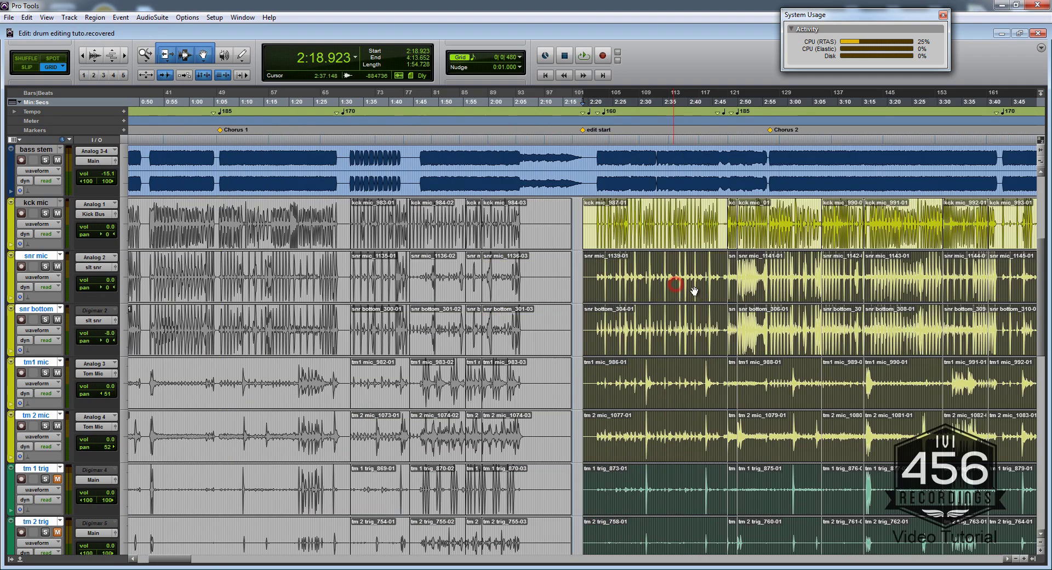
{"action": "key", "text": "ctrl+bracketright"}
{"action": "scroll", "coordinate": [553, 288], "scroll_direction": "right", "scroll_amount": 3}
{"action": "scroll", "coordinate": [712, 295], "scroll_direction": "up", "scroll_amount": 1}
{"action": "left_click", "coordinate": [767, 318]}
{"action": "key", "text": "ctrl+bracketright"}
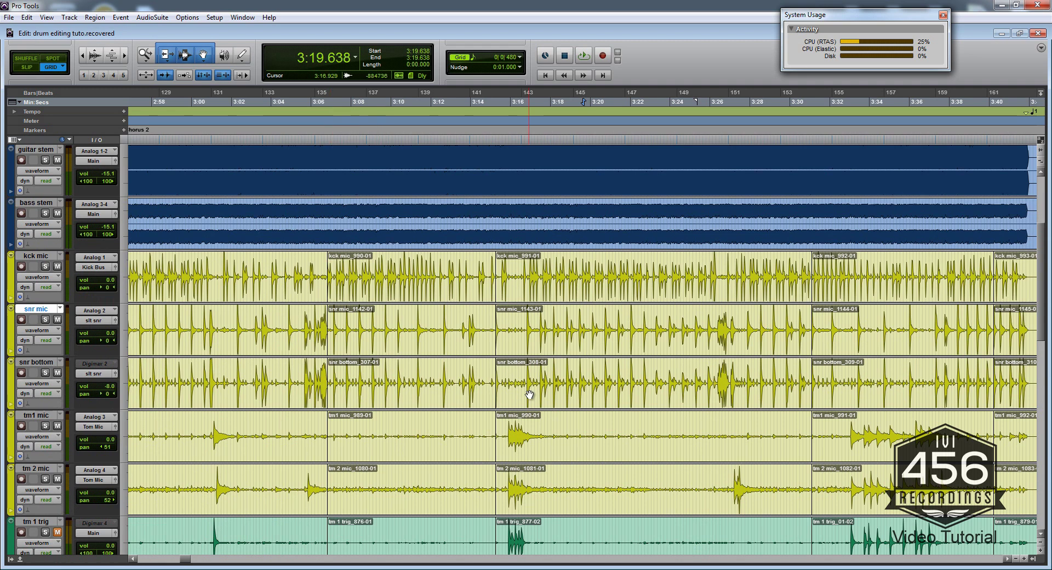
Step: Compare the cymbal tracks with the snare, tom and trigger tracks around 3:18, up close and across the whole section
{"action": "scroll", "coordinate": [559, 340], "scroll_direction": "down", "scroll_amount": 9}
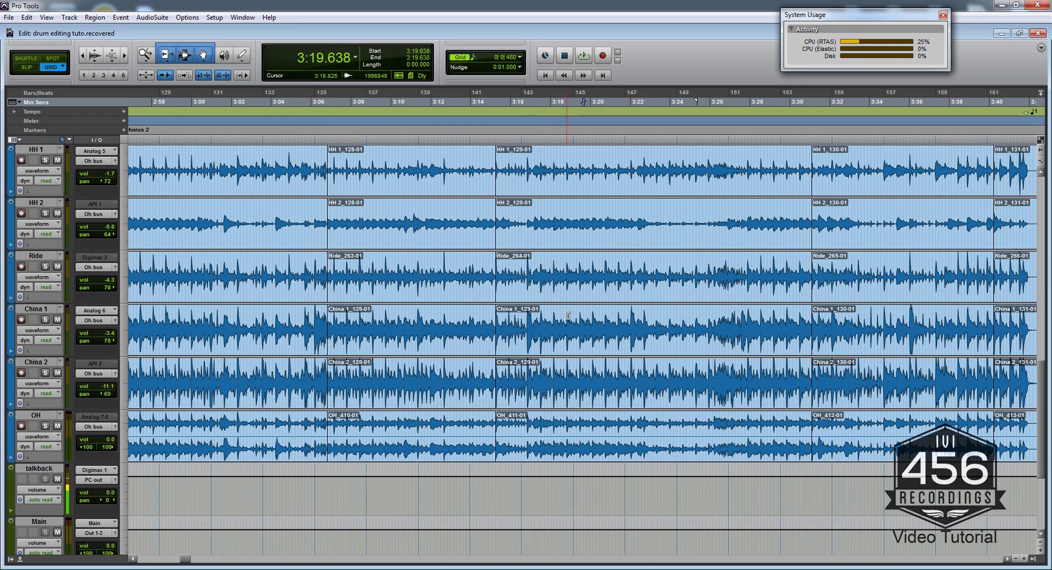
{"action": "scroll", "coordinate": [568, 315], "scroll_direction": "up", "scroll_amount": 7}
{"action": "scroll", "coordinate": [571, 335], "scroll_direction": "down", "scroll_amount": 4}
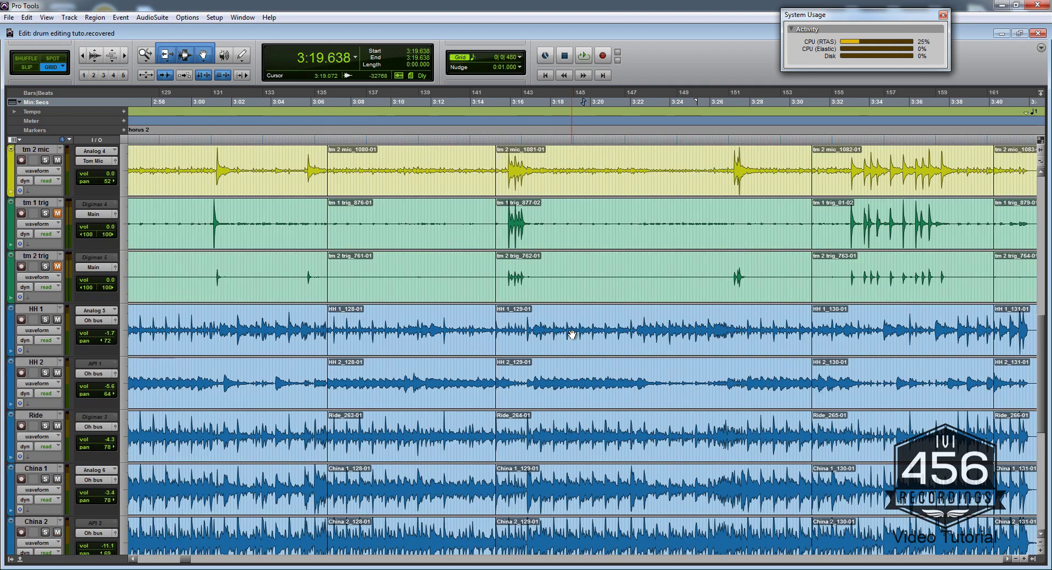
{"action": "scroll", "coordinate": [572, 334], "scroll_direction": "down", "scroll_amount": 3}
{"action": "left_click", "coordinate": [555, 372]}
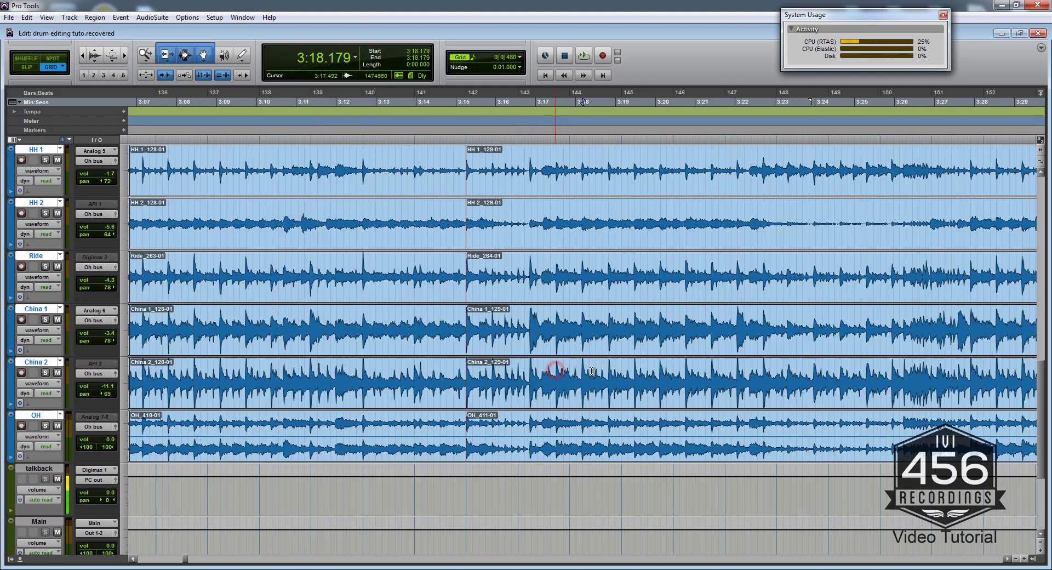
{"action": "key", "text": "ctrl+]"}
{"action": "key", "text": "ctrl+]"}
{"action": "key", "text": "ctrl+]"}
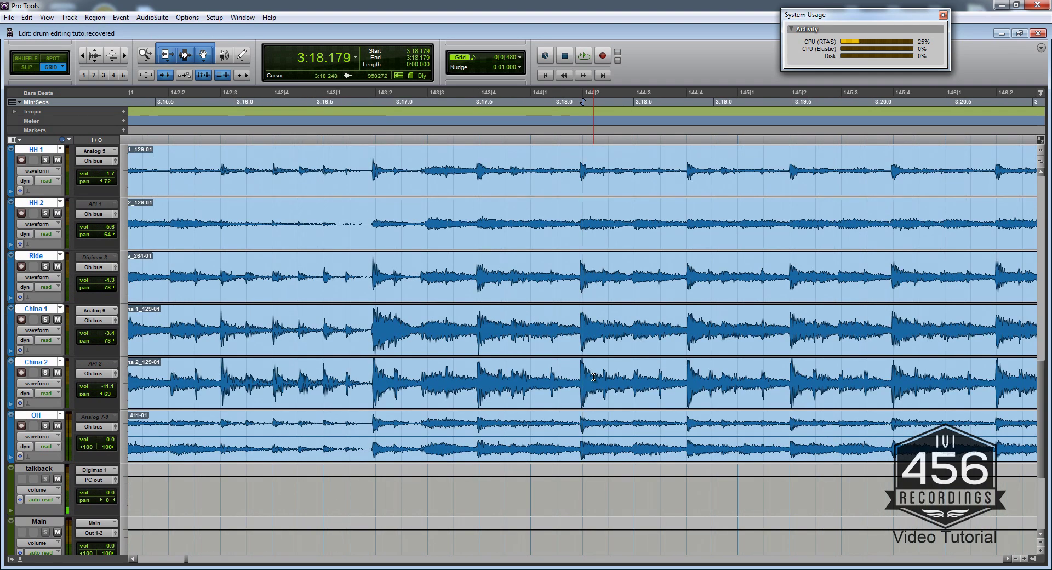
{"action": "scroll", "coordinate": [593, 377], "scroll_direction": "up", "scroll_amount": 9}
{"action": "scroll", "coordinate": [593, 377], "scroll_direction": "down", "scroll_amount": 3}
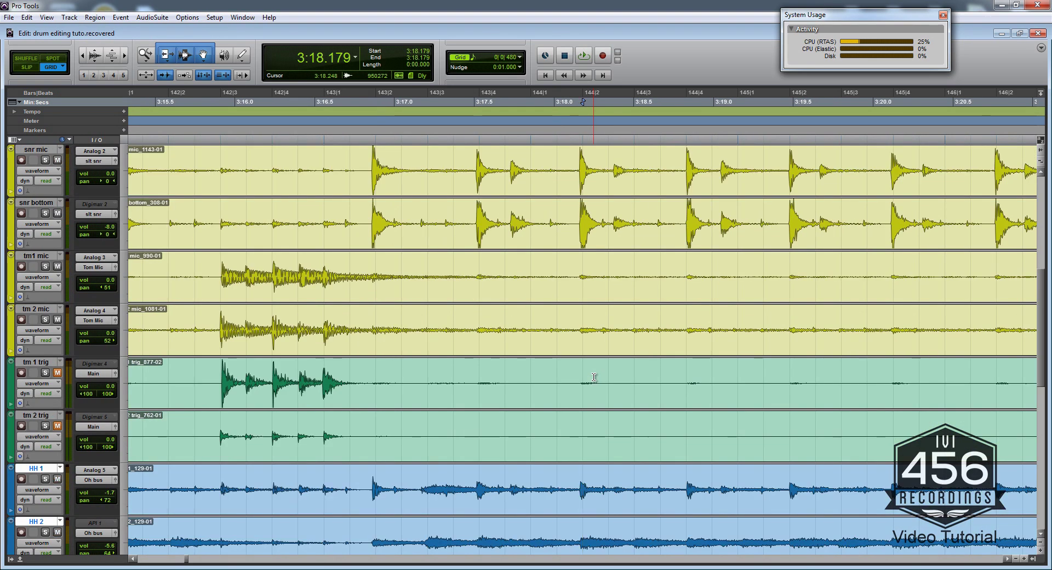
{"action": "key", "text": "ctrl+["}
{"action": "key", "text": "ctrl+["}
{"action": "key", "text": "ctrl+["}
{"action": "key", "text": "ctrl+["}
{"action": "key", "text": "ctrl+["}
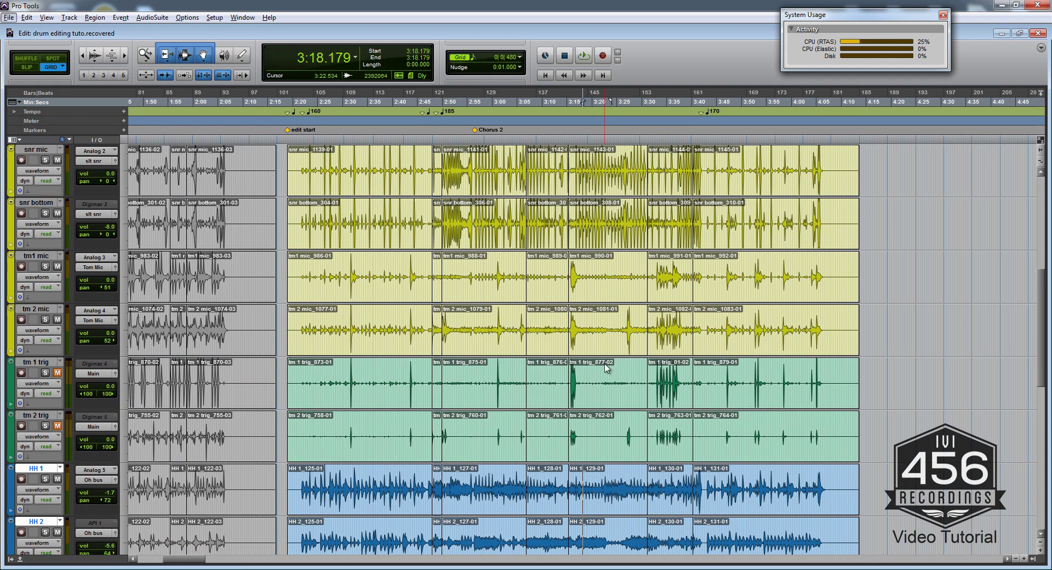
Step: Select all takes after the edit start marker on the snr mic, tm1 mic and tm 2 mic tracks
{"action": "scroll", "coordinate": [607, 368], "scroll_direction": "up", "scroll_amount": 2}
{"action": "double_click", "coordinate": [762, 277]}
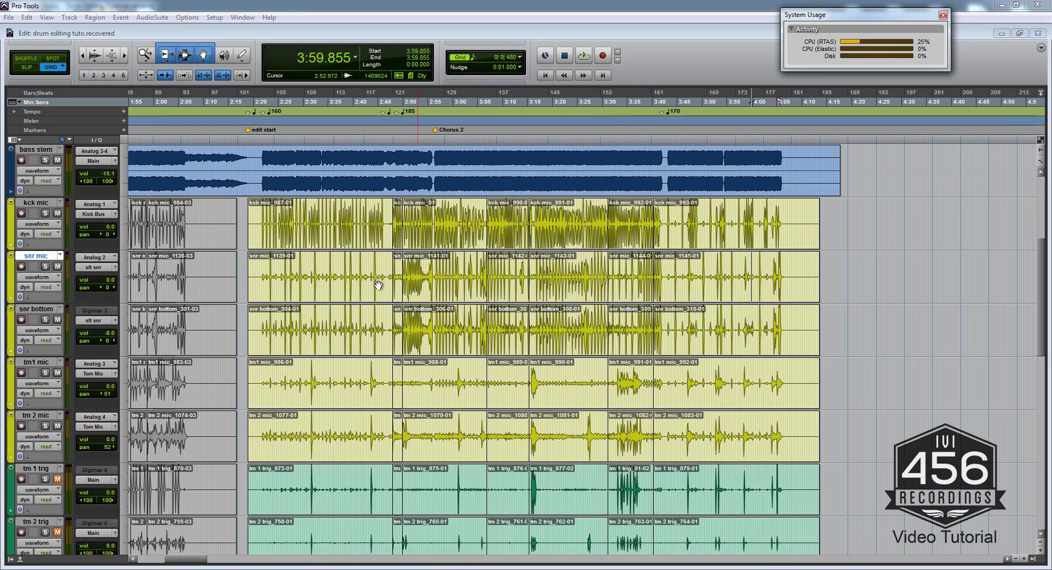
{"action": "left_click", "coordinate": [293, 284]}
{"action": "left_click", "coordinate": [777, 285], "text": "shift"}
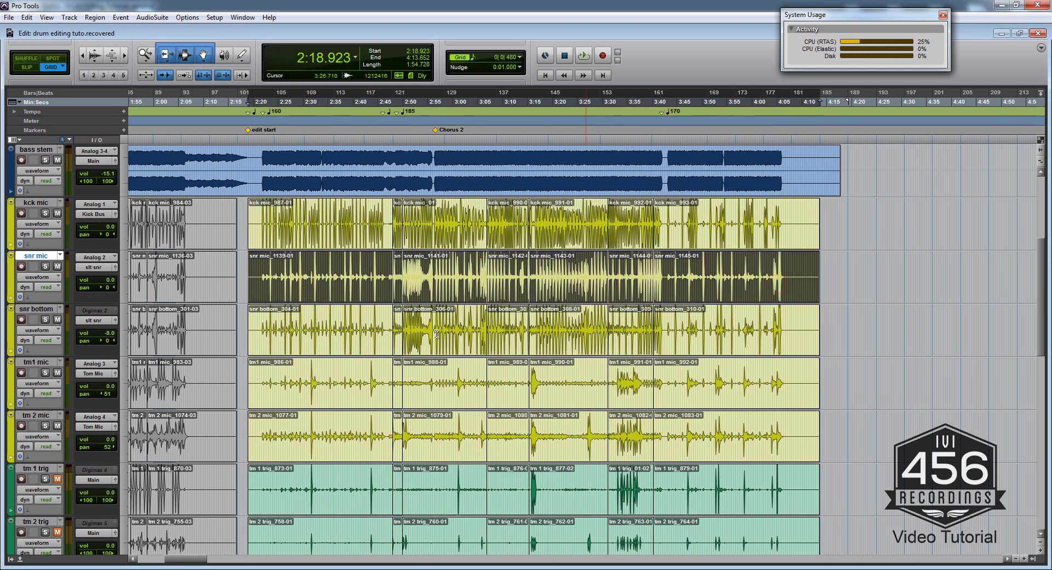
{"action": "left_click", "coordinate": [302, 397], "text": "shift"}
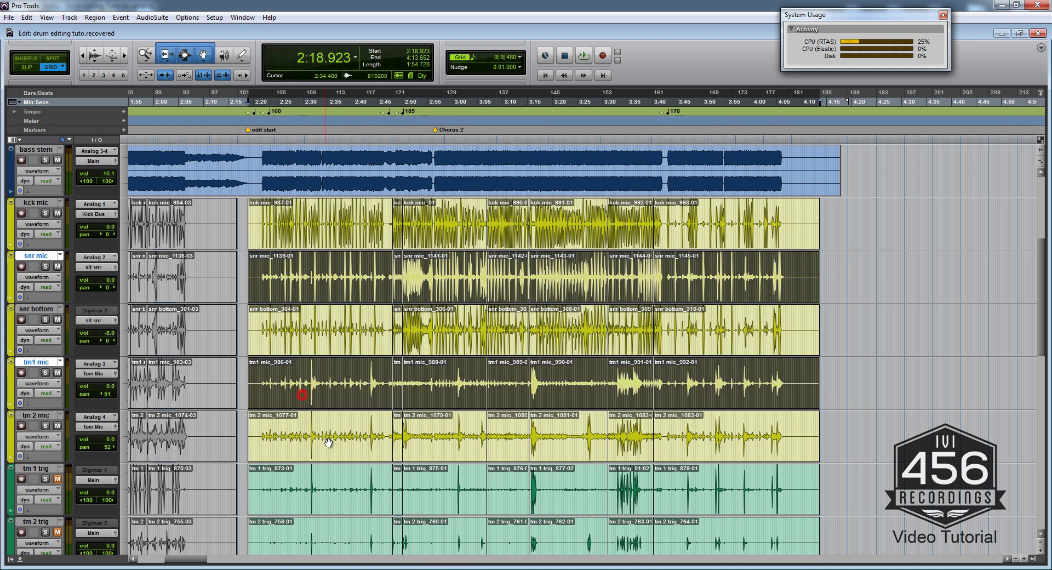
{"action": "left_click", "coordinate": [323, 440], "text": "shift"}
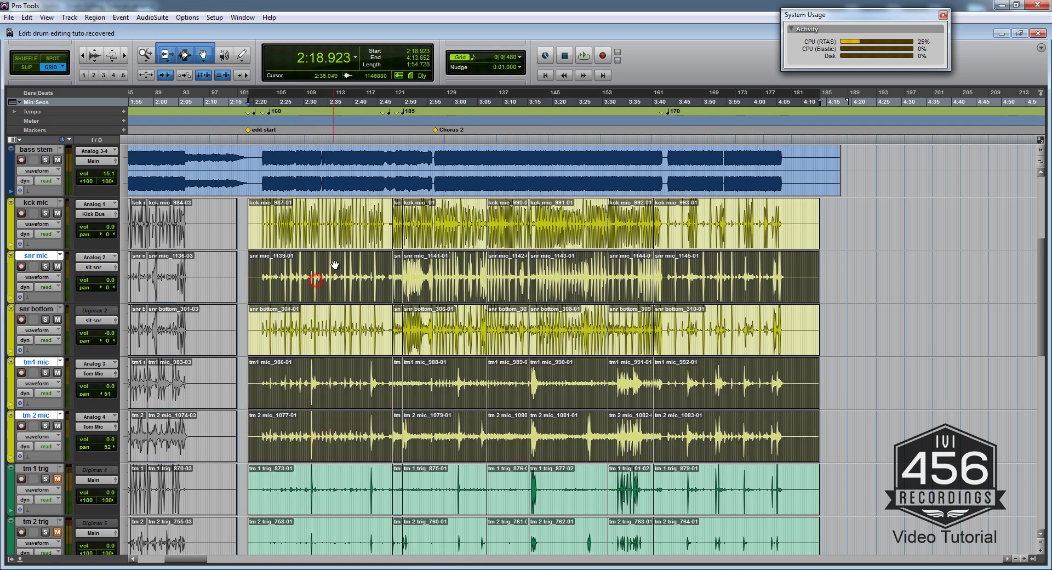
Step: Select all takes after the edit start marker on the snr mic, tm 1 trig and tm 2 trig tracks
{"action": "left_click", "coordinate": [306, 275]}
{"action": "left_click", "coordinate": [747, 289], "text": "shift"}
{"action": "scroll", "coordinate": [420, 402], "scroll_direction": "down", "scroll_amount": 2}
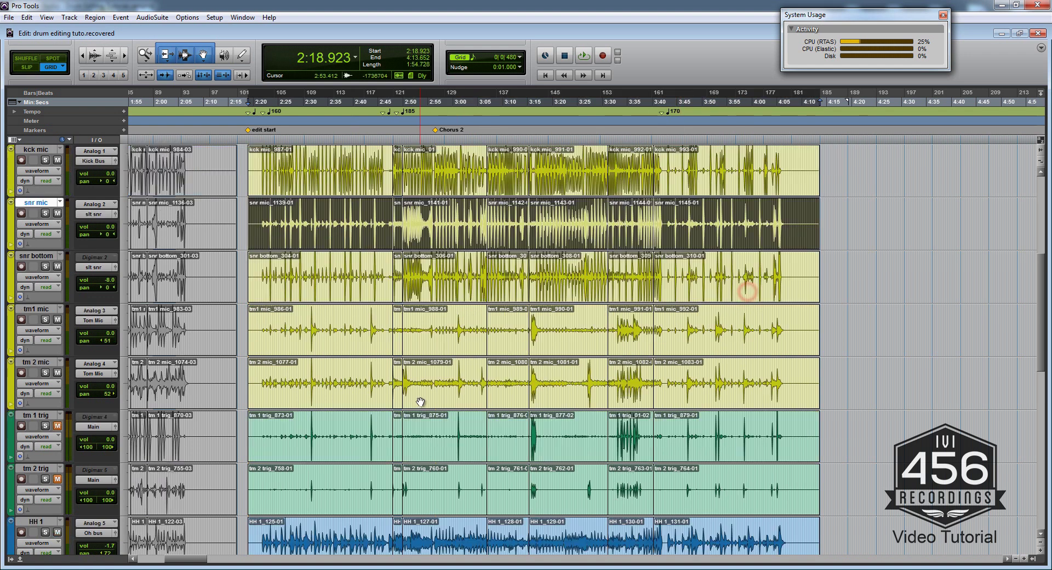
{"action": "left_click", "coordinate": [310, 435], "text": "shift"}
{"action": "left_click", "coordinate": [323, 486], "text": "shift"}
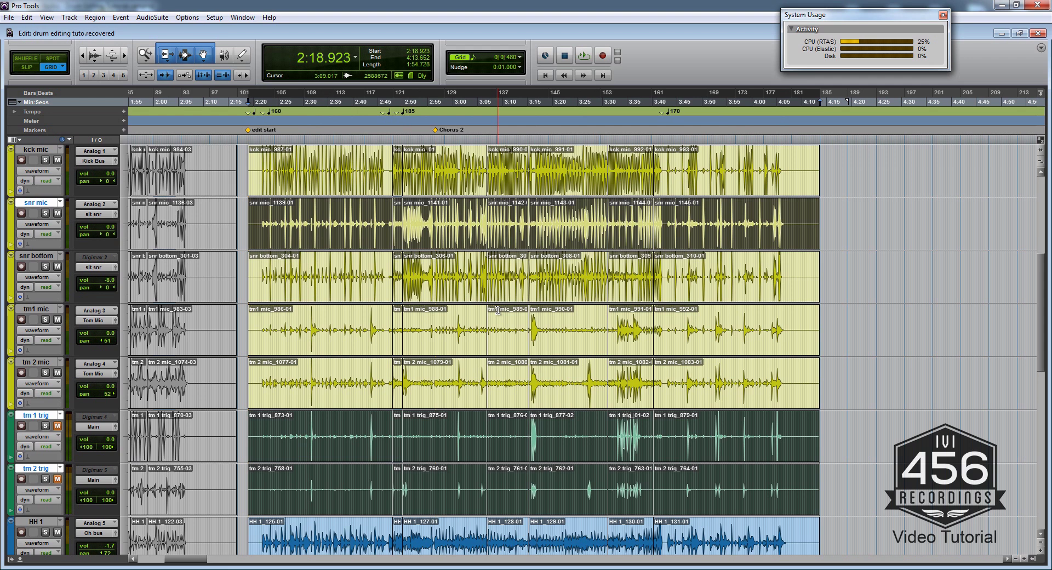
Step: Capture the selection in Beat Detective's Region Separation mode and analyze it with Enhanced Resolution and 40% sensitivity
{"action": "key", "text": "ctrl+8"}
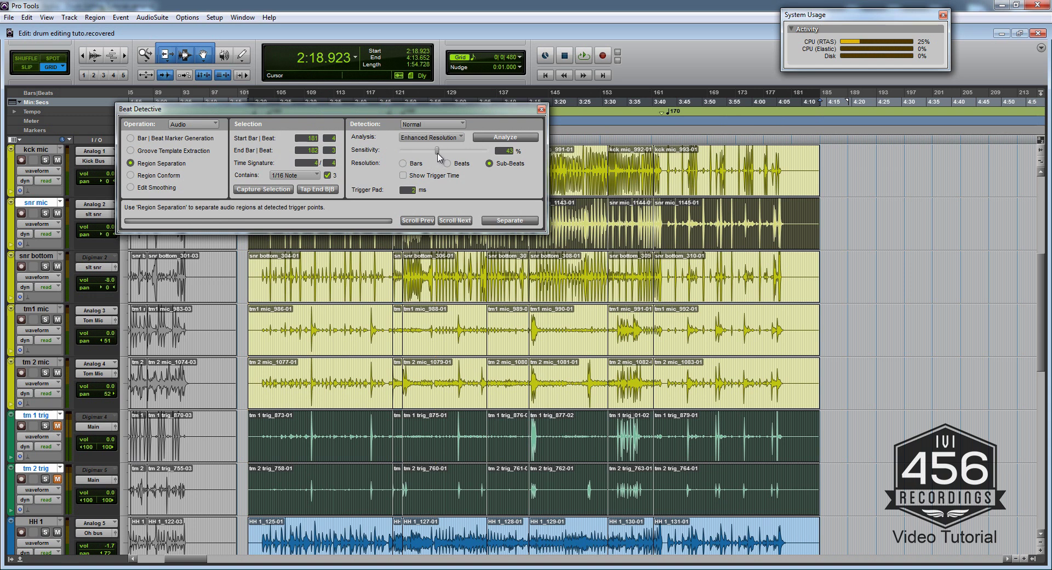
{"action": "left_click_drag", "start_coordinate": [435, 152], "coordinate": [435, 153]}
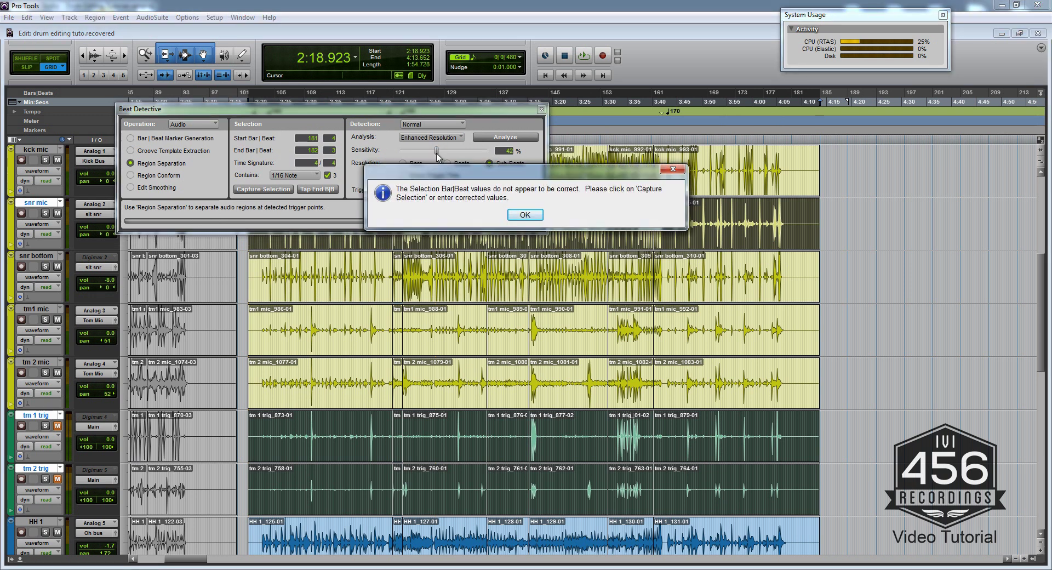
{"action": "left_click", "coordinate": [526, 216]}
{"action": "left_click", "coordinate": [257, 189]}
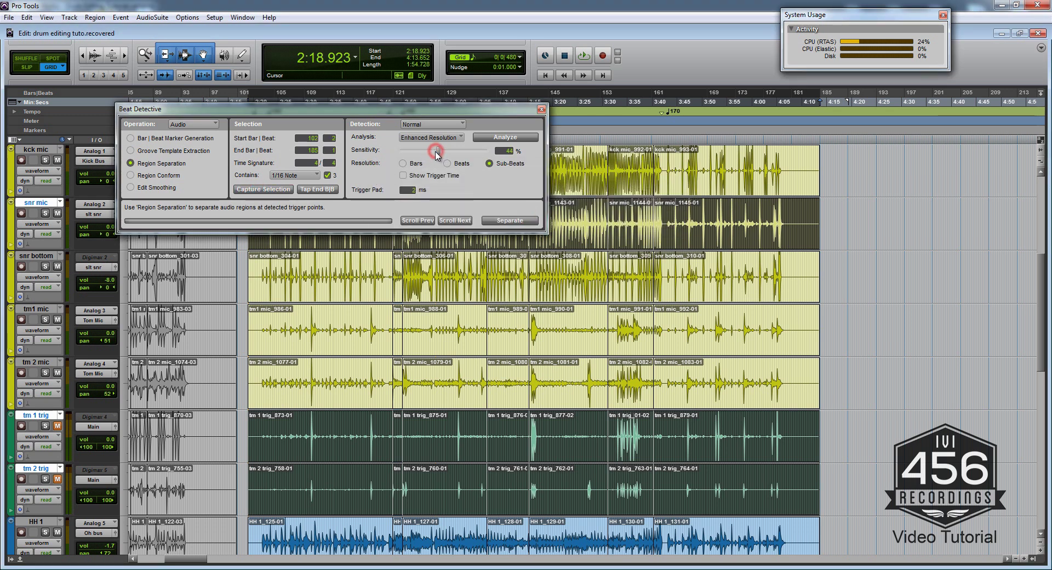
{"action": "left_click_drag", "start_coordinate": [437, 154], "coordinate": [438, 155]}
{"action": "left_click", "coordinate": [519, 138]}
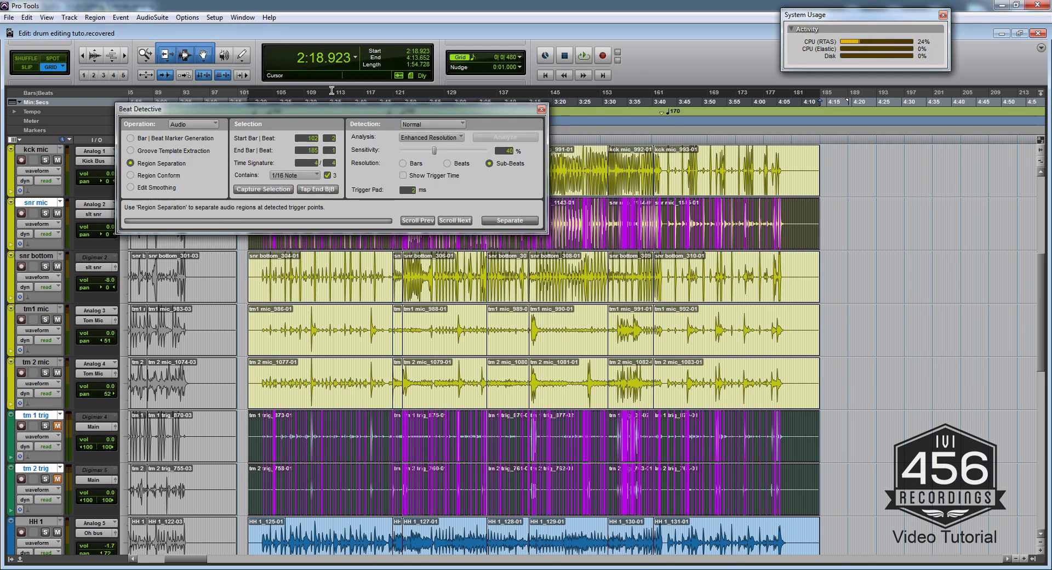
Step: Extend the analyzed selection to the snare bottom, tom mic and cymbal tracks, leaving out the kck mic track
{"action": "left_click_drag", "start_coordinate": [329, 112], "coordinate": [817, 80]}
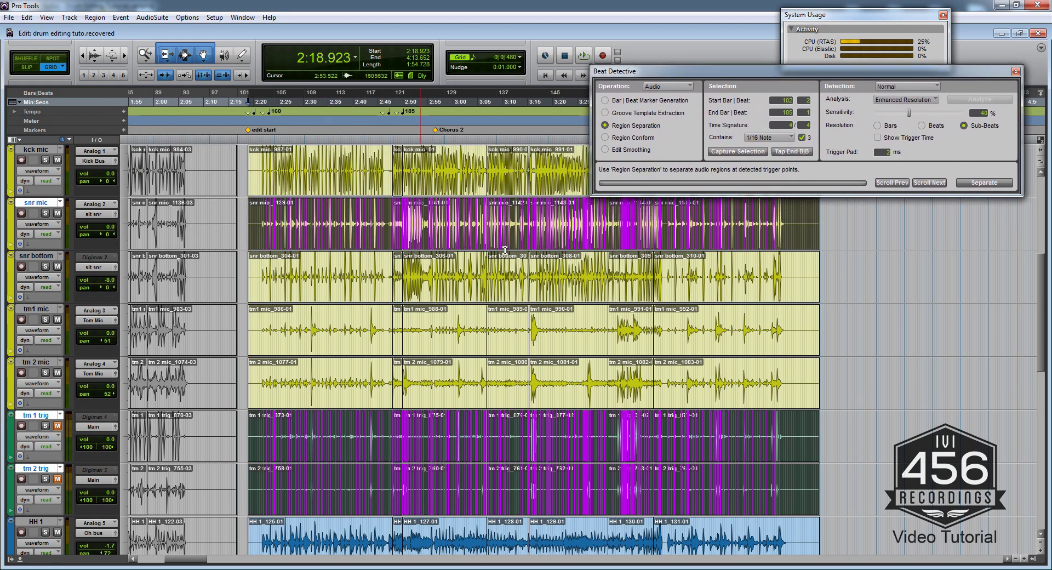
{"action": "key", "text": "ctrl+]"}
{"action": "scroll", "coordinate": [636, 235], "scroll_direction": "up", "scroll_amount": 3}
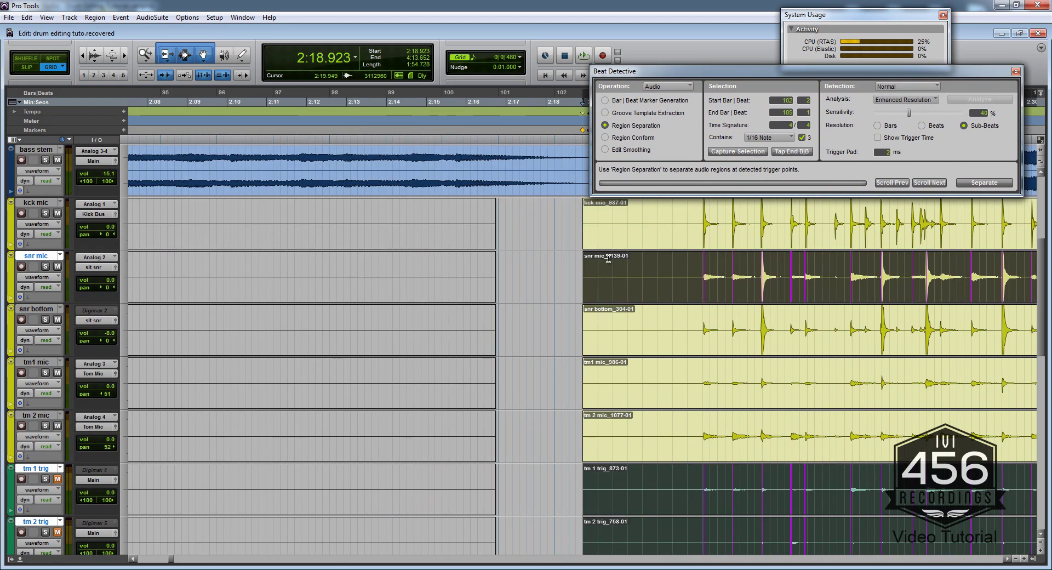
{"action": "scroll", "coordinate": [606, 261], "scroll_direction": "right", "scroll_amount": 5}
{"action": "left_click", "coordinate": [468, 341], "text": "shift"}
{"action": "scroll", "coordinate": [467, 338], "scroll_direction": "down", "scroll_amount": 8}
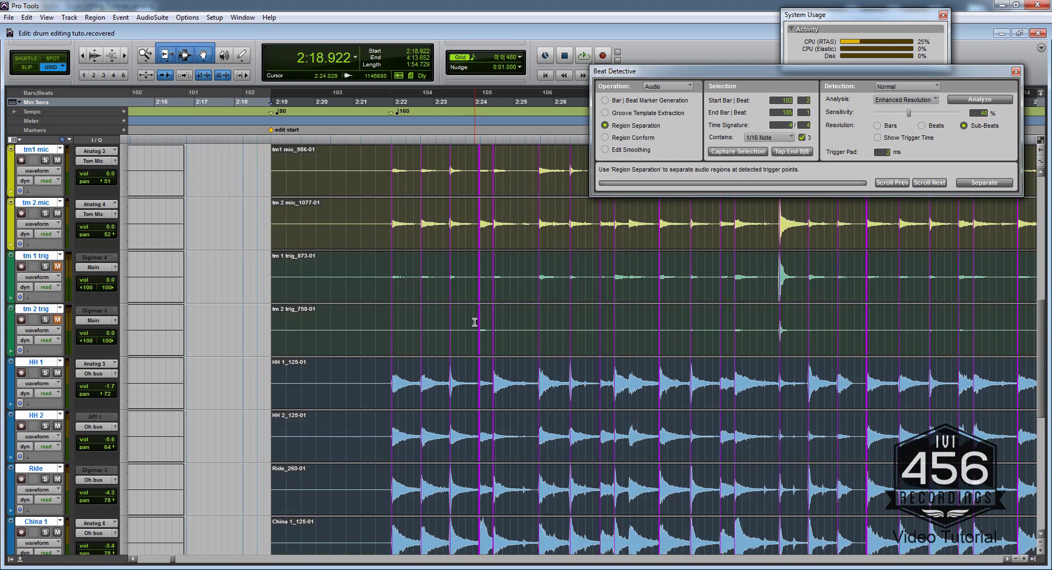
{"action": "scroll", "coordinate": [485, 342], "scroll_direction": "up", "scroll_amount": 9}
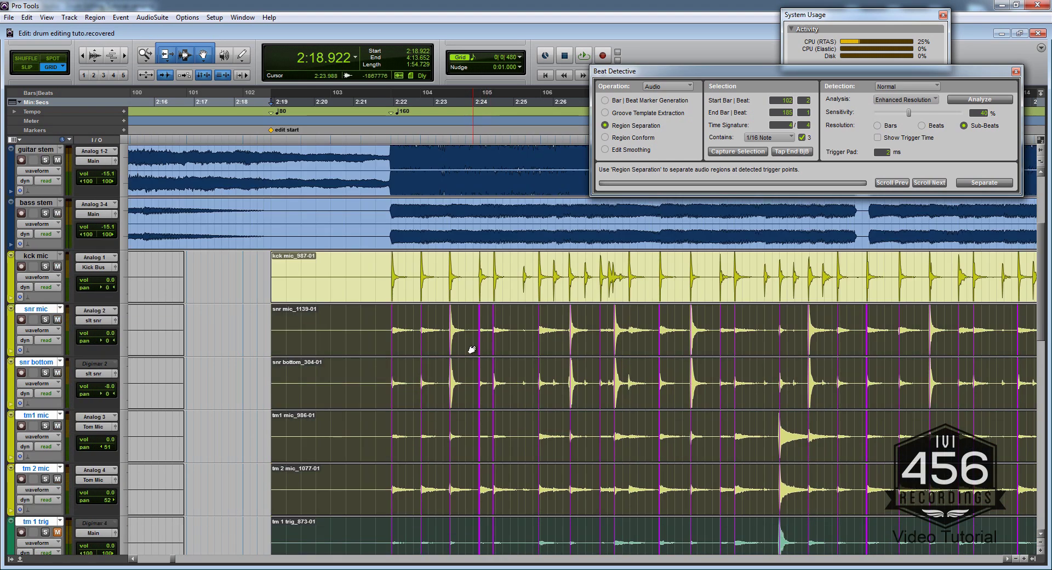
Step: Examine the detected triggers against the snare and tom hits from about 2:22 to the snare fill at 2:50
{"action": "scroll", "coordinate": [471, 349], "scroll_direction": "right", "scroll_amount": 2}
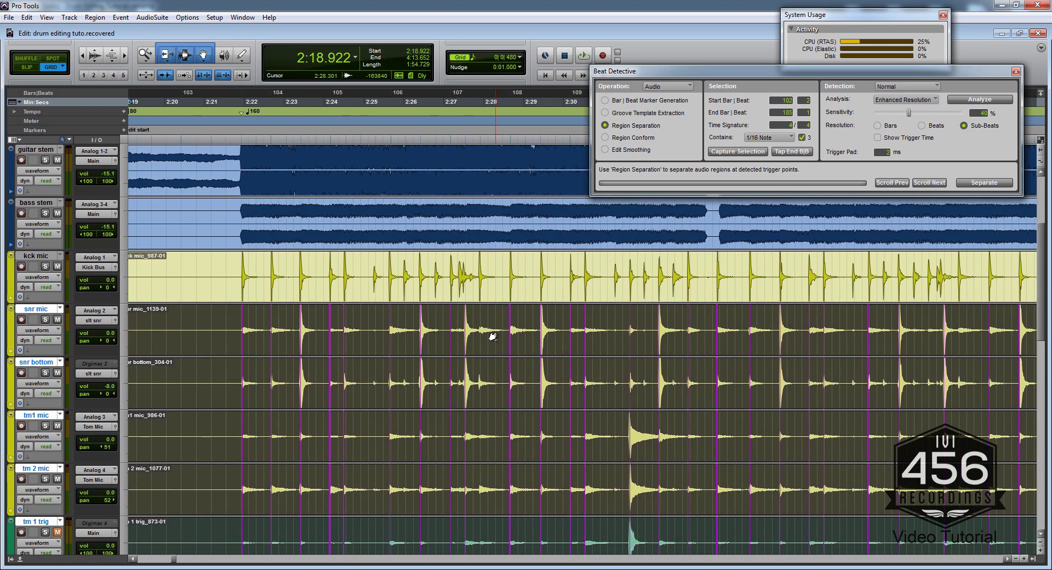
{"action": "scroll", "coordinate": [492, 336], "scroll_direction": "down", "scroll_amount": 1}
{"action": "scroll", "coordinate": [501, 331], "scroll_direction": "up", "scroll_amount": 3}
{"action": "scroll", "coordinate": [521, 321], "scroll_direction": "right", "scroll_amount": 3}
{"action": "scroll", "coordinate": [521, 320], "scroll_direction": "down", "scroll_amount": 1}
{"action": "scroll", "coordinate": [597, 301], "scroll_direction": "right", "scroll_amount": 5}
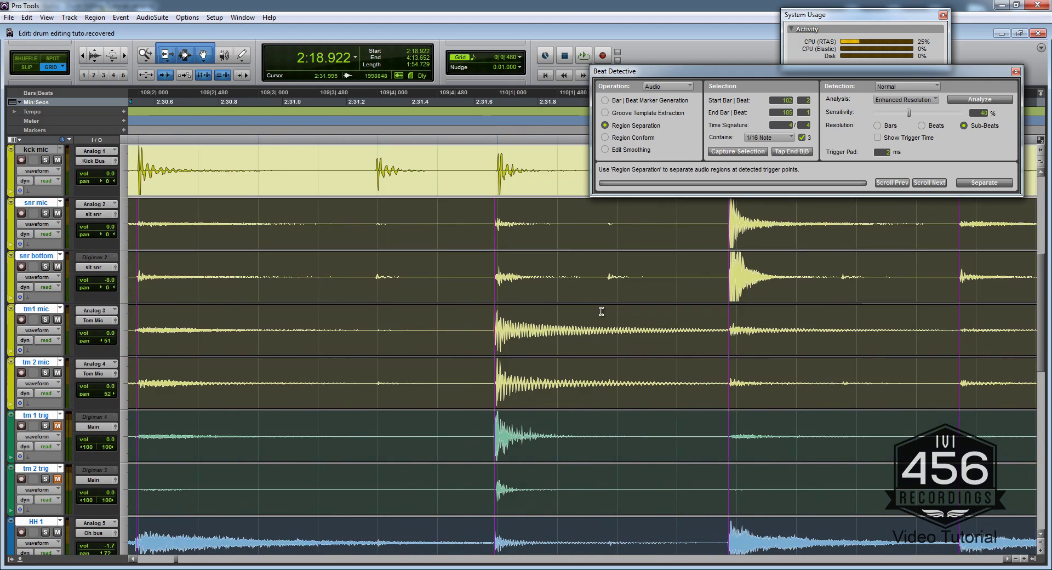
{"action": "scroll", "coordinate": [587, 282], "scroll_direction": "right", "scroll_amount": 10}
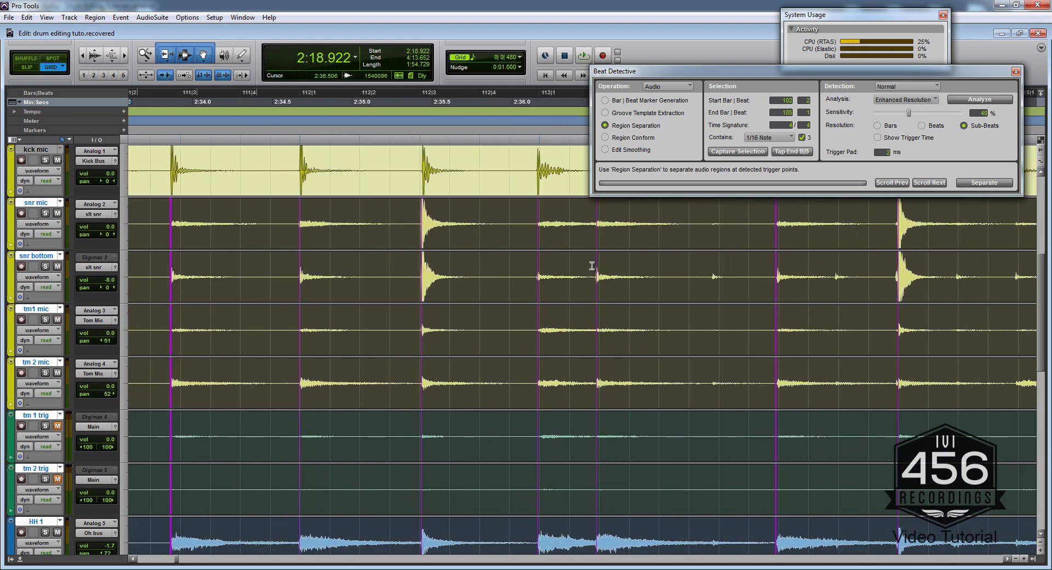
{"action": "scroll", "coordinate": [588, 289], "scroll_direction": "right", "scroll_amount": 5}
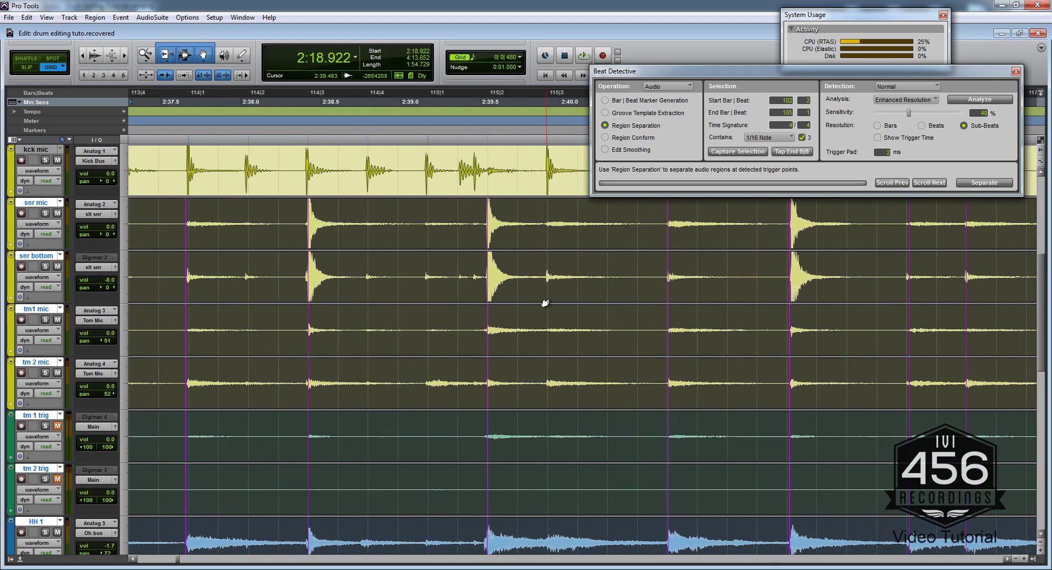
{"action": "scroll", "coordinate": [527, 316], "scroll_direction": "right", "scroll_amount": 10}
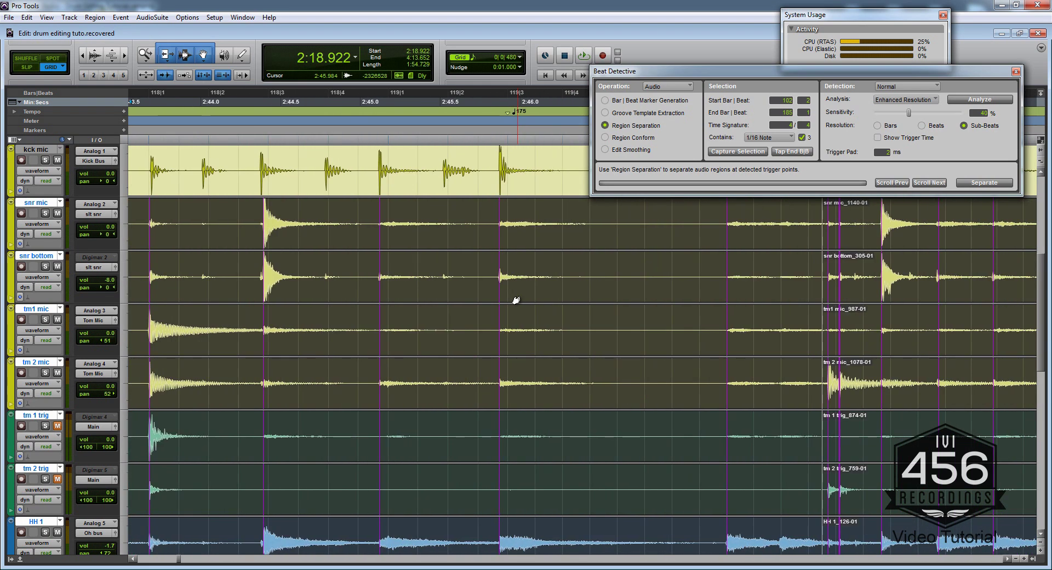
{"action": "scroll", "coordinate": [516, 300], "scroll_direction": "right", "scroll_amount": 3}
{"action": "scroll", "coordinate": [516, 300], "scroll_direction": "right", "scroll_amount": 7}
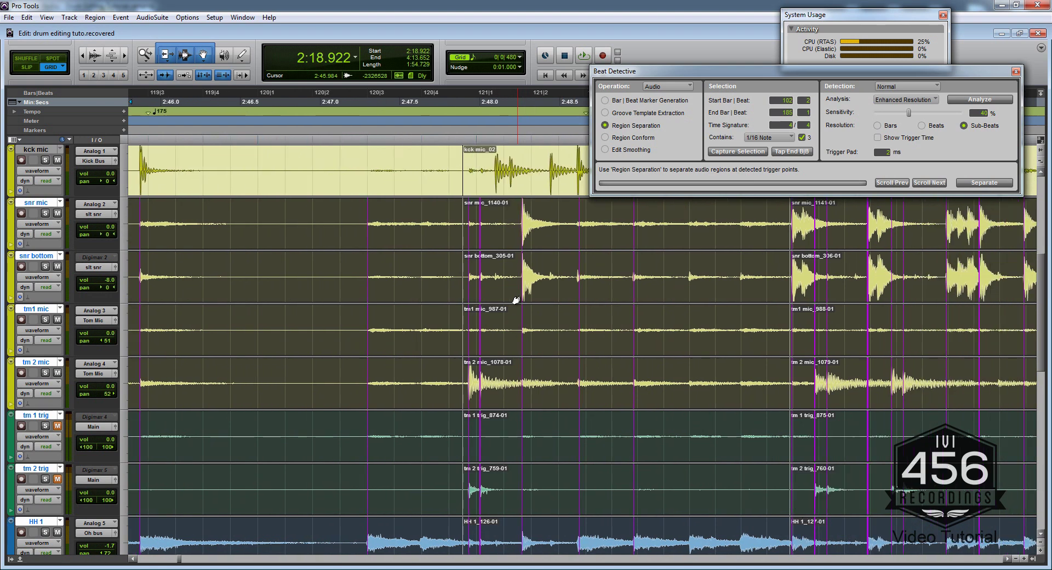
{"action": "scroll", "coordinate": [516, 300], "scroll_direction": "right", "scroll_amount": 4}
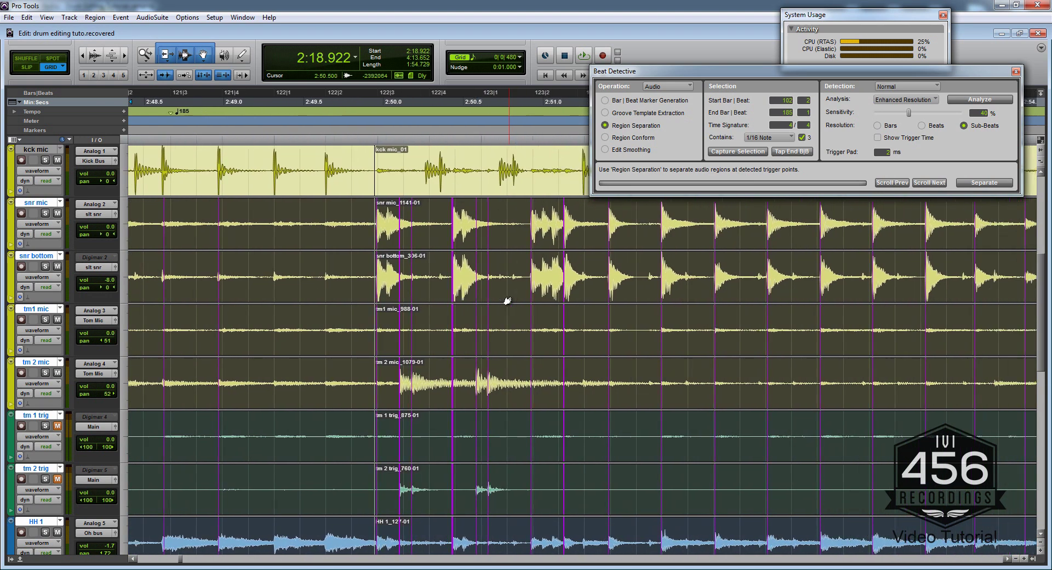
{"action": "scroll", "coordinate": [509, 327], "scroll_direction": "up", "scroll_amount": 1}
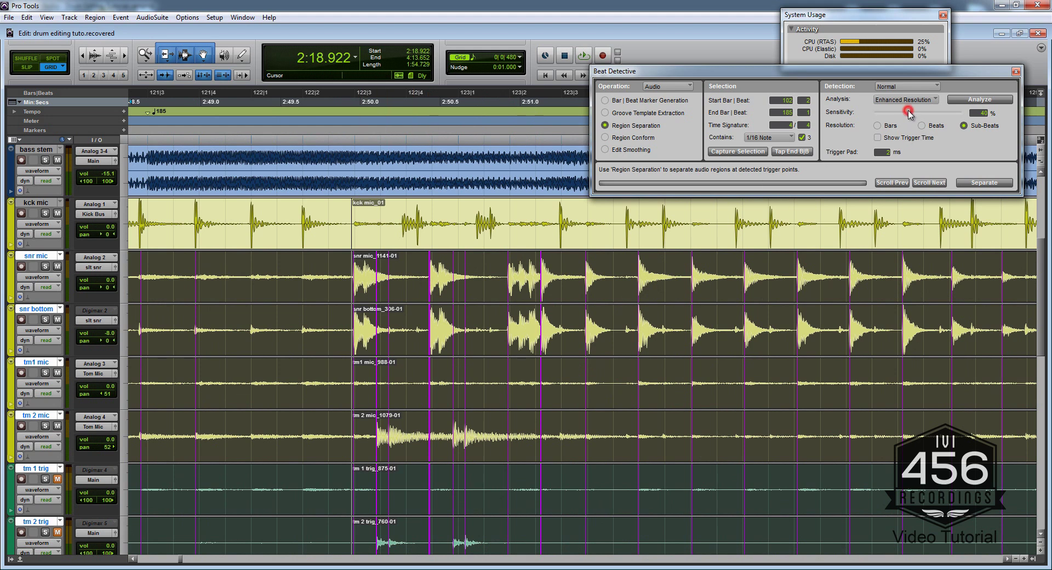
Step: Try a Beat Detective sensitivity of 50% and check the triggers around the snare fill at 2:50
{"action": "left_click_drag", "start_coordinate": [911, 113], "coordinate": [925, 117]}
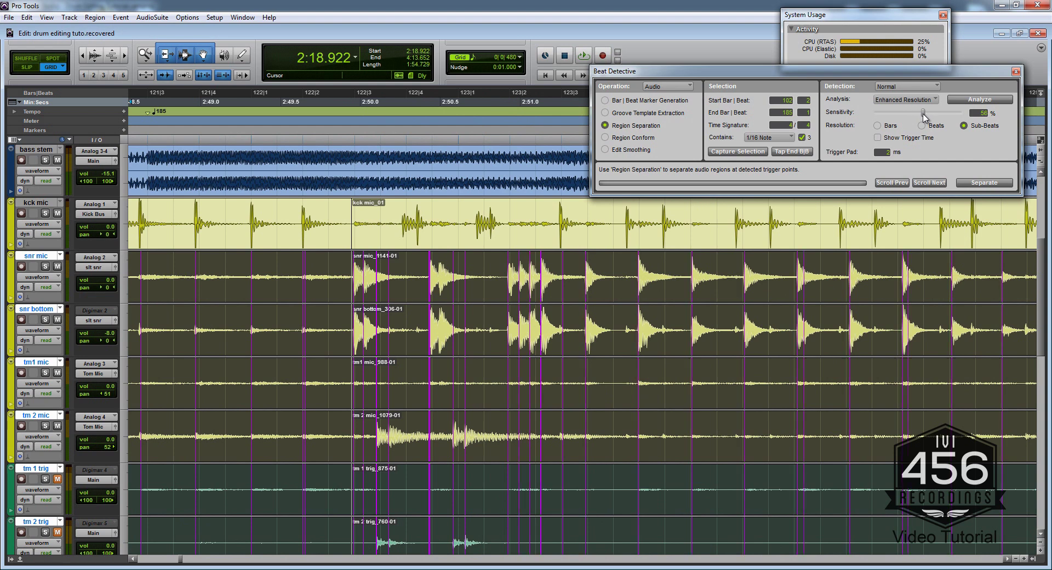
{"action": "left_click_drag", "start_coordinate": [920, 117], "coordinate": [921, 120]}
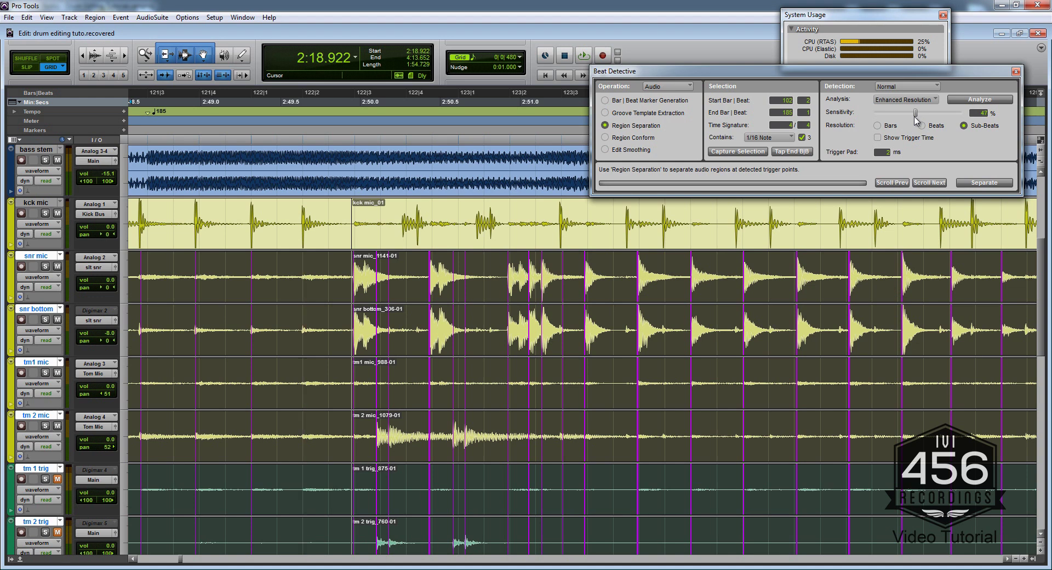
{"action": "left_click_drag", "start_coordinate": [920, 121], "coordinate": [913, 123]}
{"action": "scroll", "coordinate": [403, 301], "scroll_direction": "up", "scroll_amount": 8}
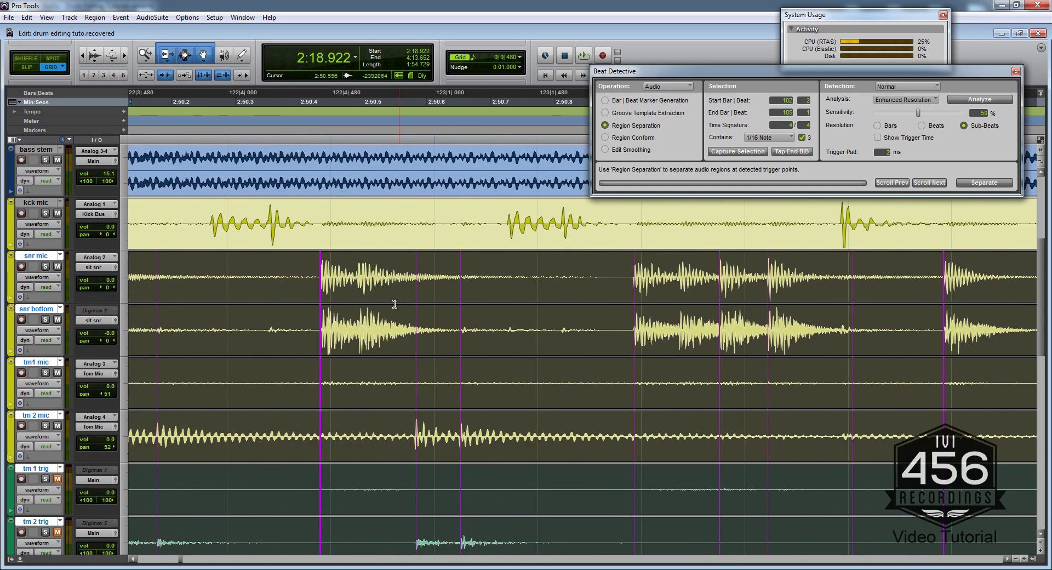
{"action": "scroll", "coordinate": [416, 301], "scroll_direction": "left", "scroll_amount": 1}
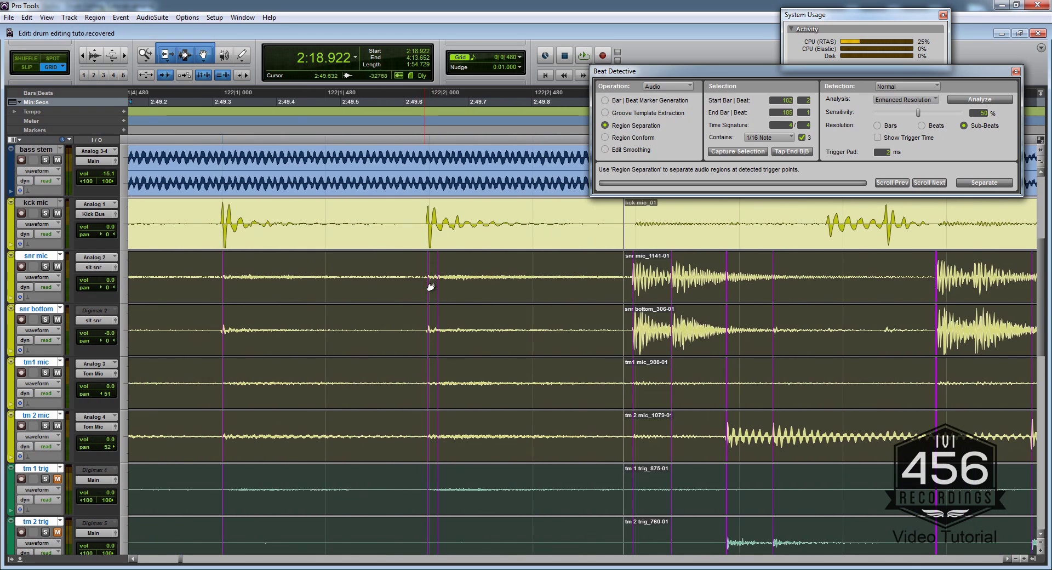
{"action": "scroll", "coordinate": [487, 276], "scroll_direction": "down", "scroll_amount": 2}
{"action": "scroll", "coordinate": [502, 288], "scroll_direction": "right", "scroll_amount": 2}
{"action": "scroll", "coordinate": [503, 289], "scroll_direction": "right", "scroll_amount": 2}
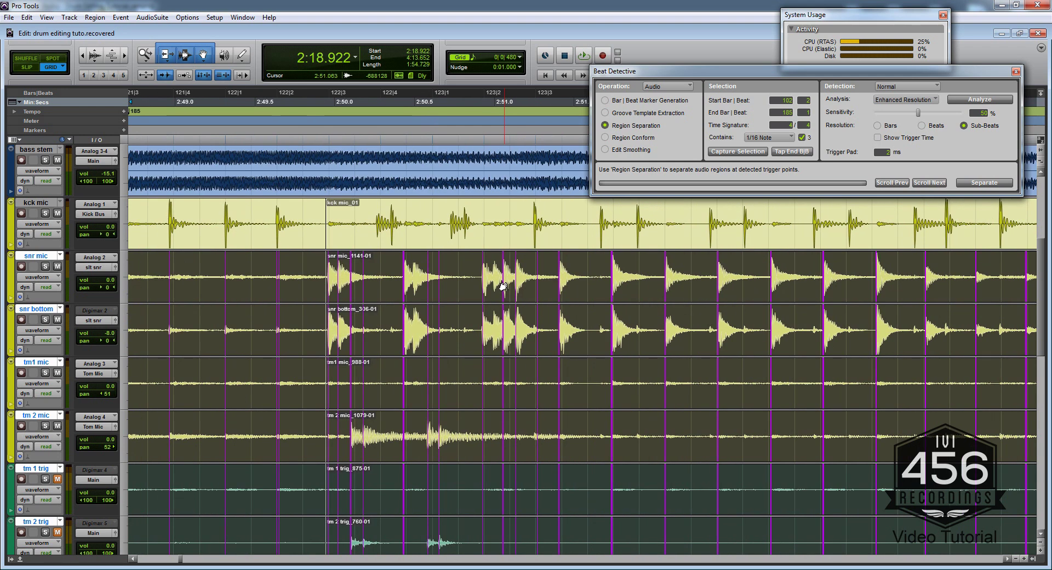
{"action": "scroll", "coordinate": [503, 286], "scroll_direction": "right", "scroll_amount": 3}
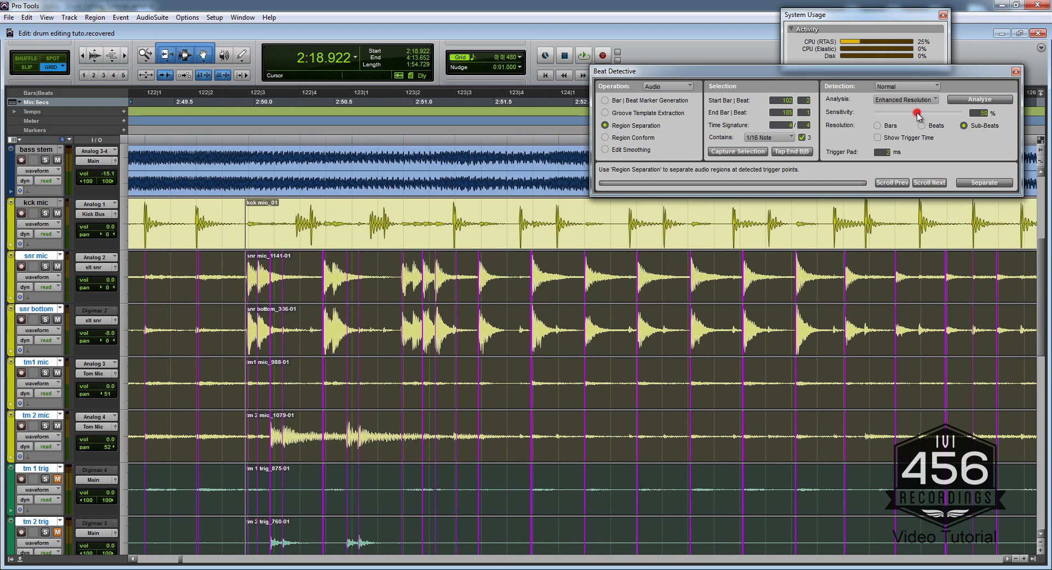
Step: Try a Beat Detective sensitivity of 62% and compare the triggers across the drum tracks
{"action": "left_click_drag", "start_coordinate": [917, 113], "coordinate": [922, 116]}
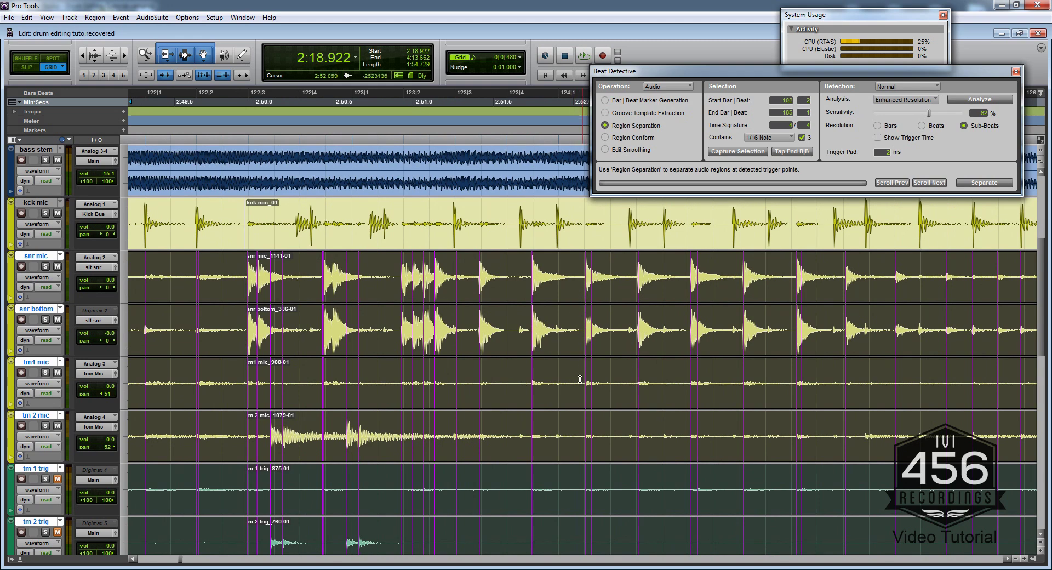
{"action": "scroll", "coordinate": [578, 365], "scroll_direction": "down", "scroll_amount": 8}
{"action": "scroll", "coordinate": [573, 363], "scroll_direction": "up", "scroll_amount": 8}
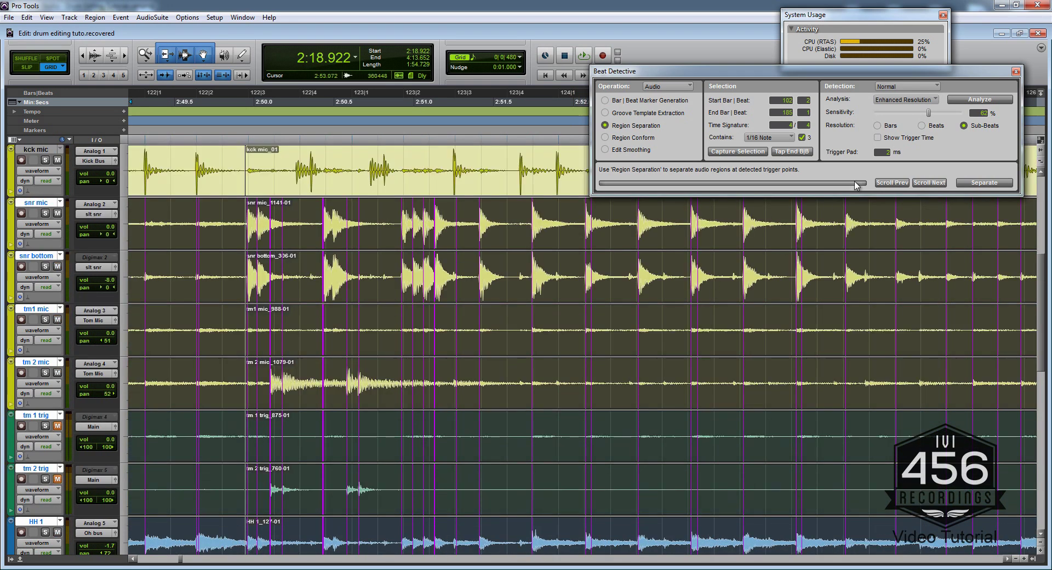
Step: Set the Beat Detective sensitivity to 45% and check the triggers around the snare fill at 2:50
{"action": "left_click_drag", "start_coordinate": [927, 114], "coordinate": [914, 115]}
{"action": "scroll", "coordinate": [491, 296], "scroll_direction": "left", "scroll_amount": 5}
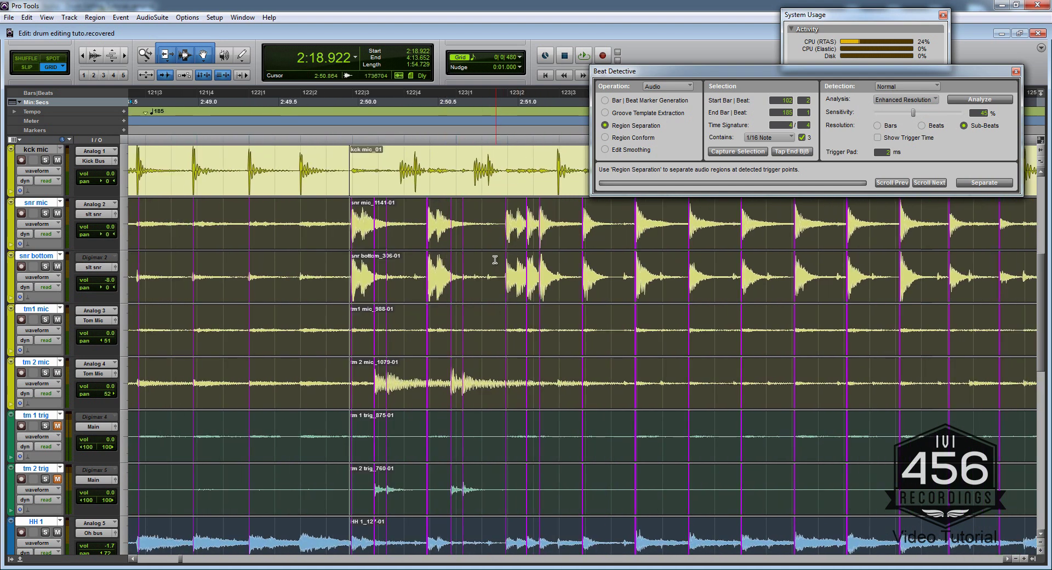
{"action": "scroll", "coordinate": [494, 260], "scroll_direction": "right", "scroll_amount": 5}
{"action": "scroll", "coordinate": [497, 301], "scroll_direction": "up", "scroll_amount": 1}
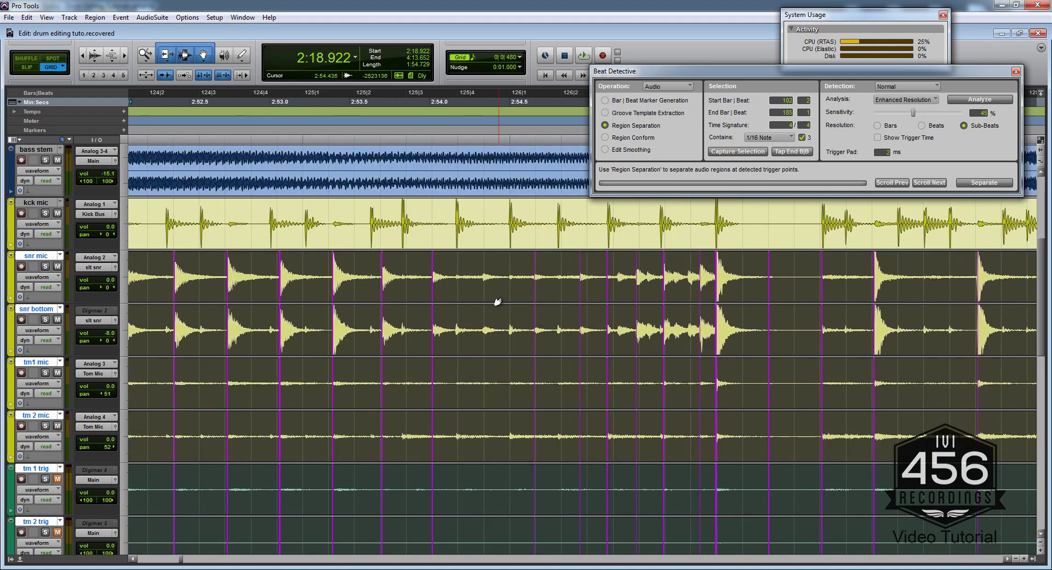
Step: Examine the detected triggers against the snare, tom and cymbal hits from Chorus 2 to about 3:14
{"action": "scroll", "coordinate": [498, 302], "scroll_direction": "right", "scroll_amount": 5}
{"action": "scroll", "coordinate": [498, 301], "scroll_direction": "down", "scroll_amount": 2}
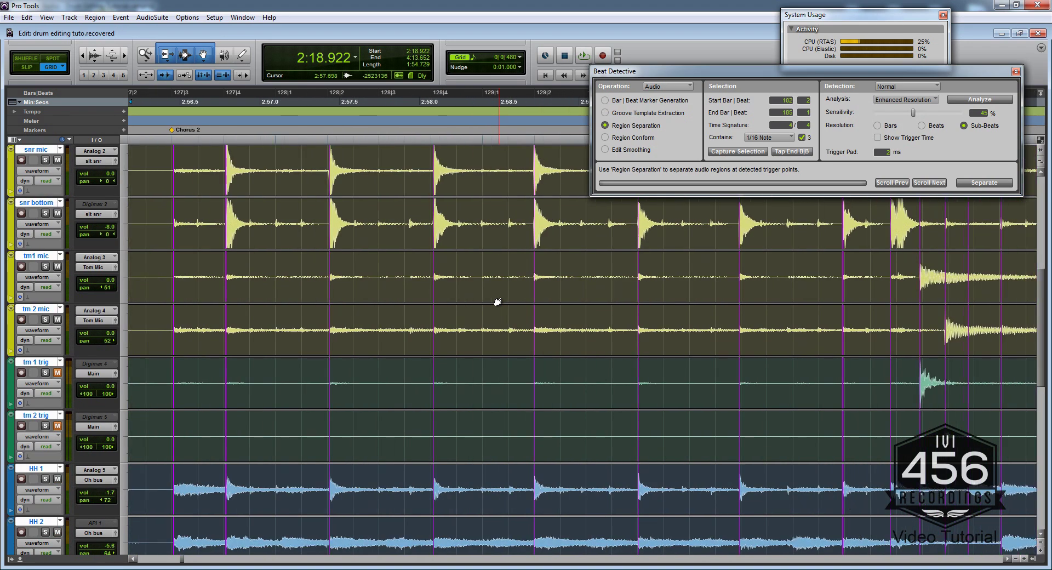
{"action": "scroll", "coordinate": [498, 302], "scroll_direction": "up", "scroll_amount": 1}
{"action": "scroll", "coordinate": [497, 301], "scroll_direction": "right", "scroll_amount": 5}
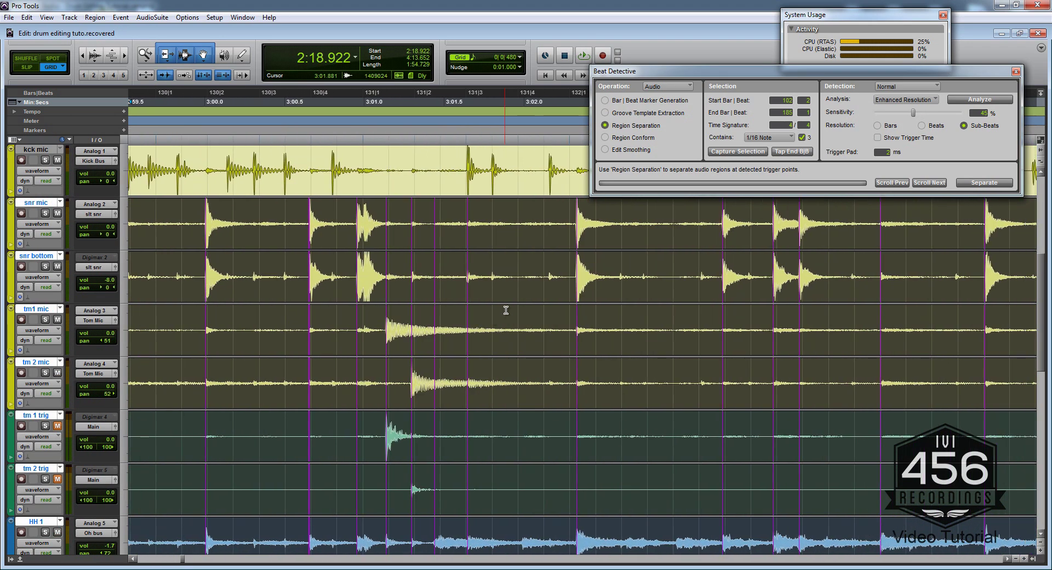
{"action": "scroll", "coordinate": [506, 310], "scroll_direction": "right", "scroll_amount": 3}
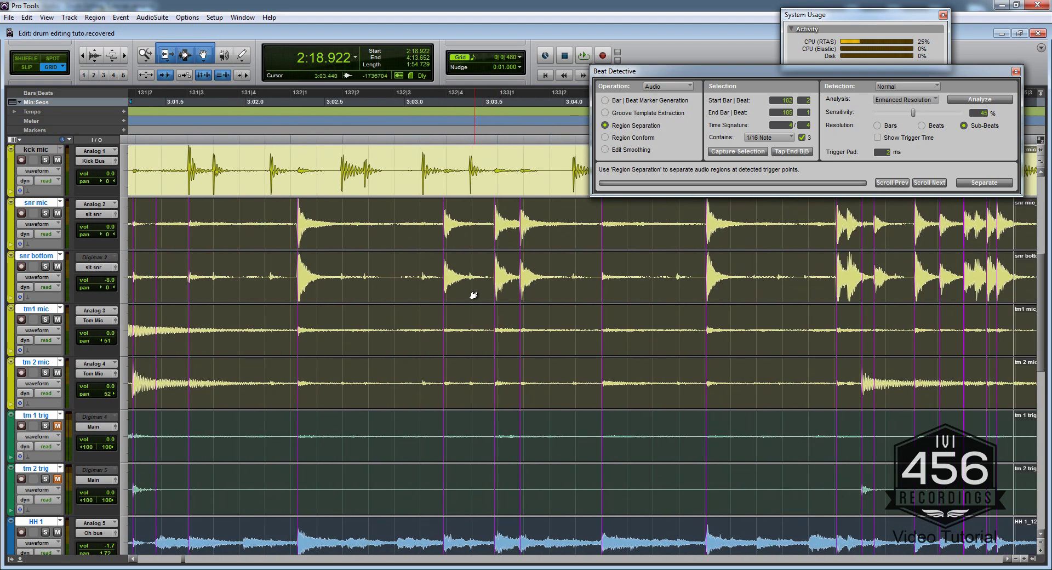
{"action": "scroll", "coordinate": [473, 296], "scroll_direction": "right", "scroll_amount": 5}
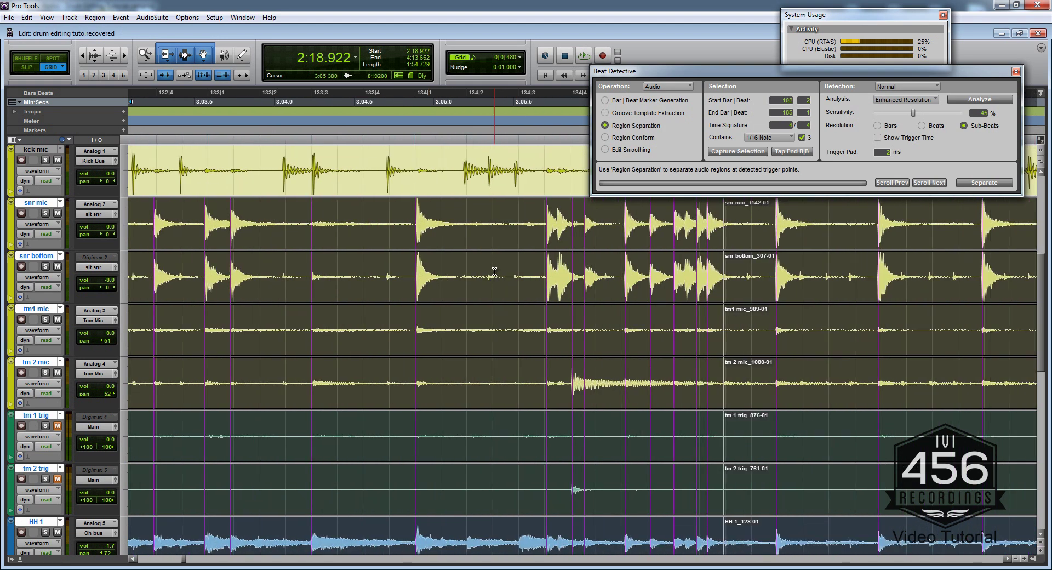
{"action": "scroll", "coordinate": [494, 272], "scroll_direction": "right", "scroll_amount": 4}
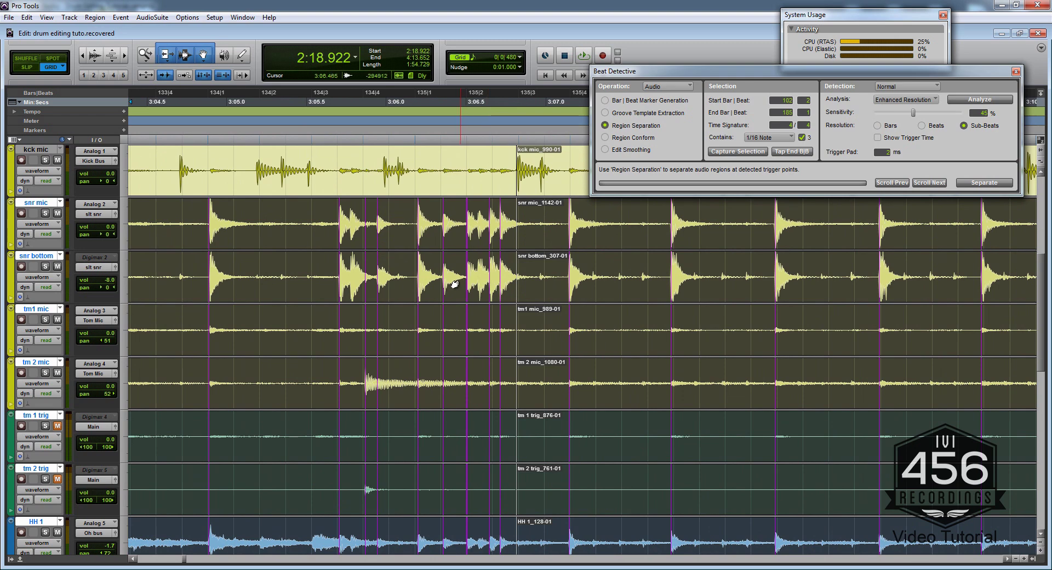
{"action": "scroll", "coordinate": [430, 257], "scroll_direction": "right", "scroll_amount": 12}
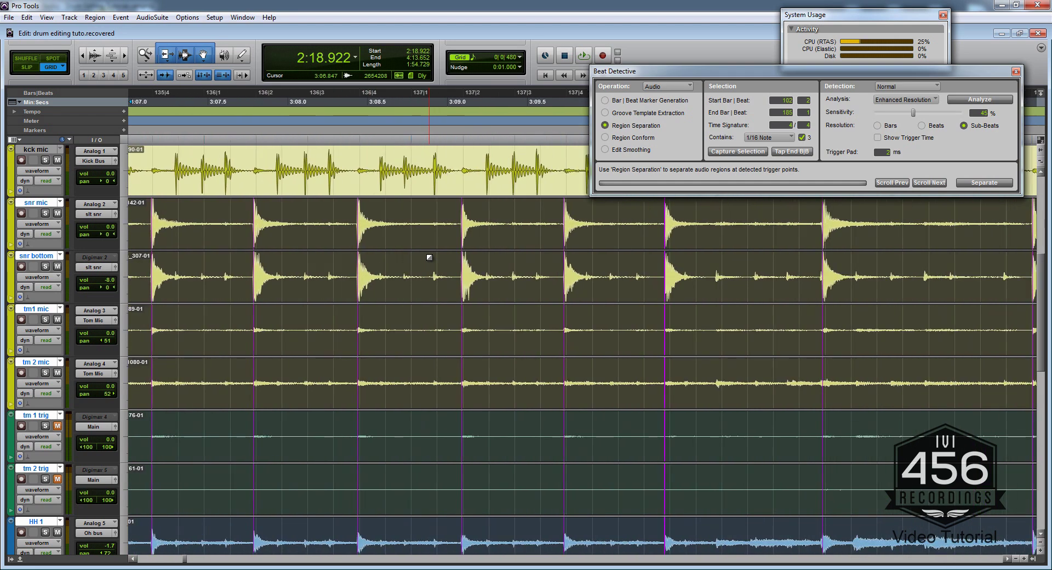
{"action": "scroll", "coordinate": [429, 258], "scroll_direction": "right", "scroll_amount": 9}
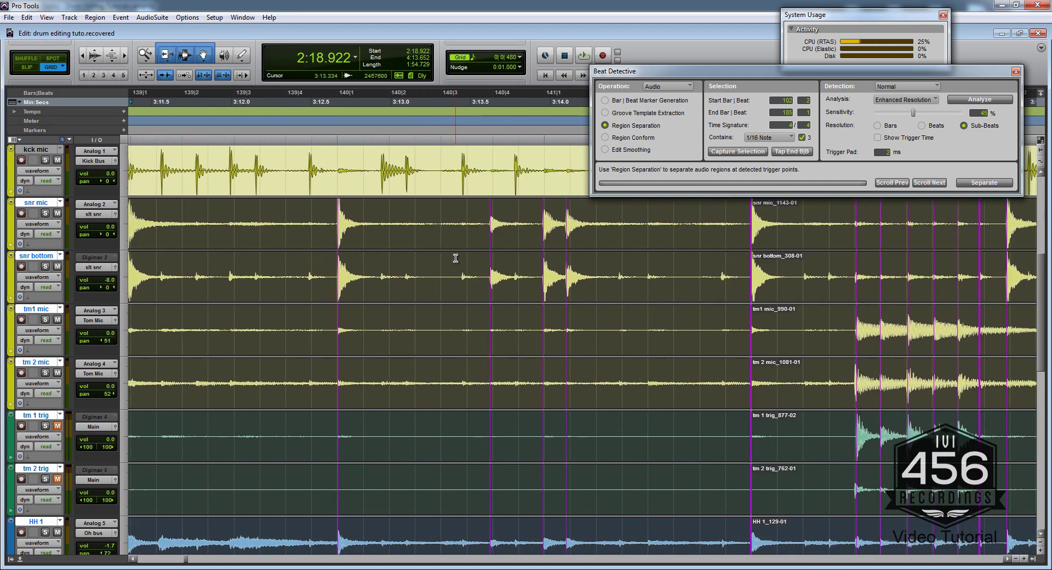
{"action": "scroll", "coordinate": [455, 258], "scroll_direction": "right", "scroll_amount": 6}
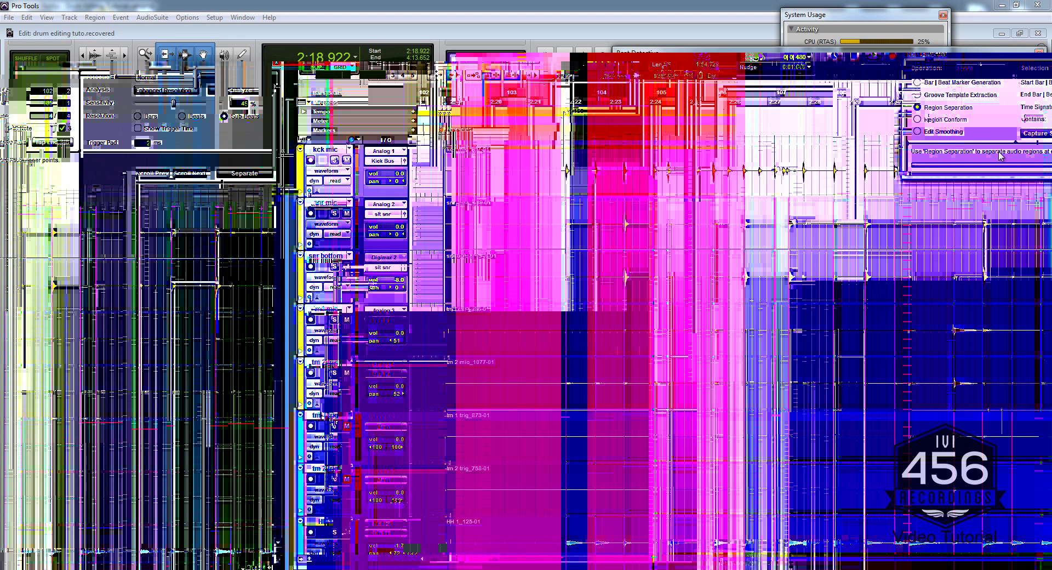
Step: Separate the selected regions at the detected triggers and close Beat Detective
{"action": "left_click", "coordinate": [997, 165]}
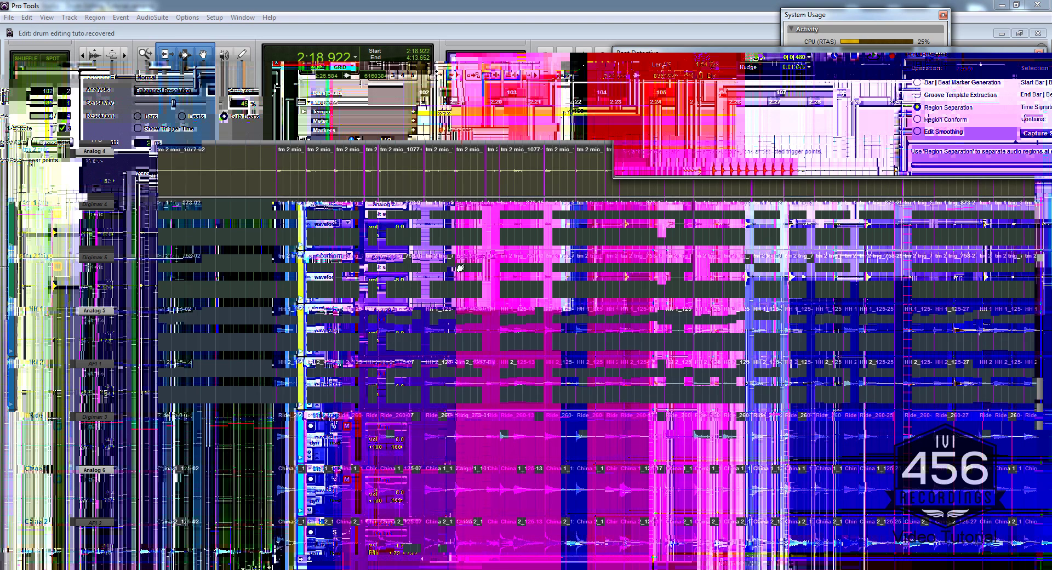
{"action": "left_click", "coordinate": [1039, 51]}
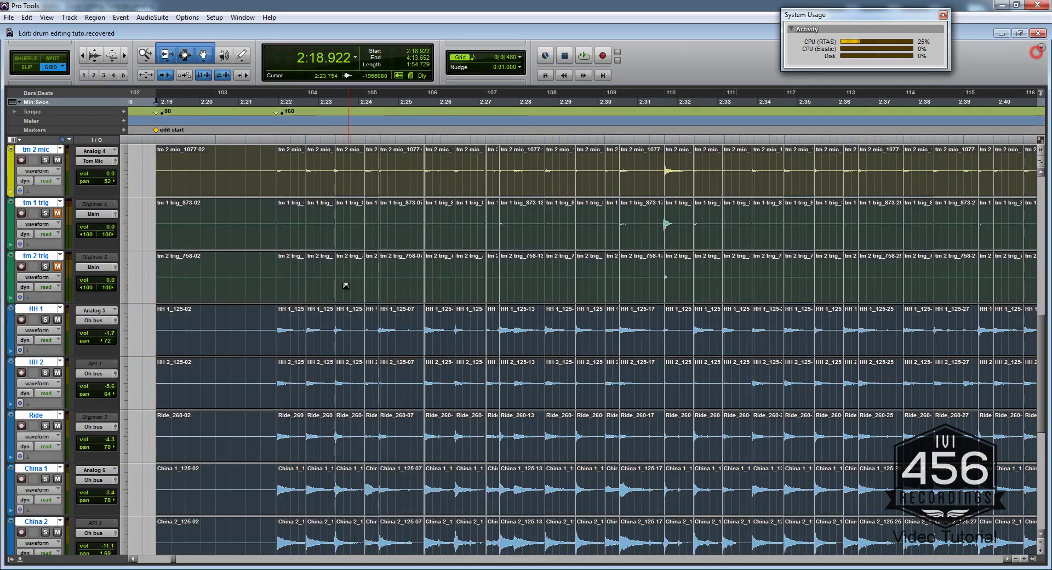
{"action": "left_click", "coordinate": [255, 268]}
Step: Inspect the separated regions on the snare, tom, trigger and cymbal tracks after the edit start marker
{"action": "scroll", "coordinate": [296, 275], "scroll_direction": "up", "scroll_amount": 2}
{"action": "scroll", "coordinate": [343, 289], "scroll_direction": "down", "scroll_amount": 2}
{"action": "scroll", "coordinate": [585, 305], "scroll_direction": "up", "scroll_amount": 6}
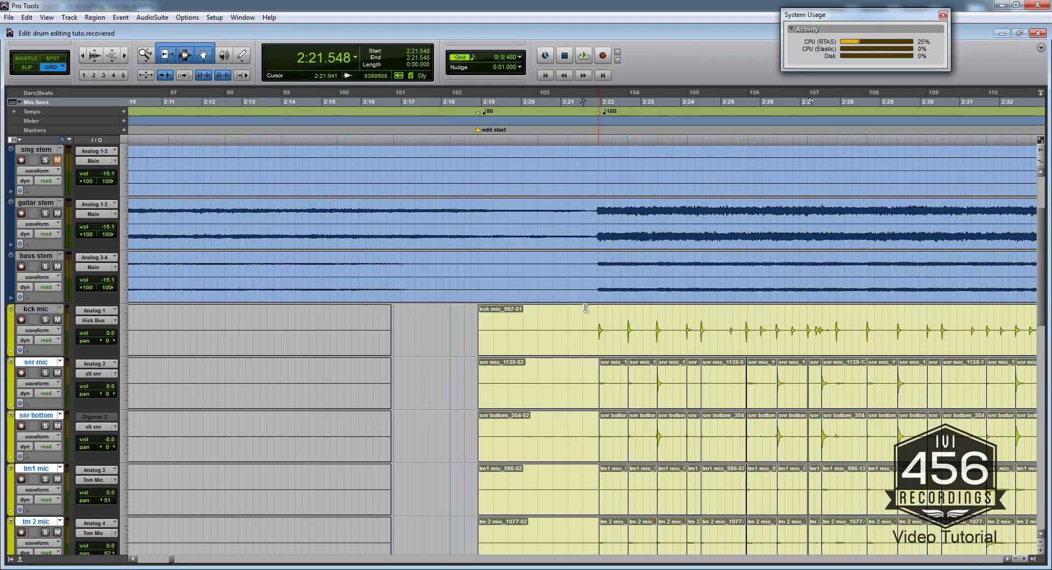
{"action": "scroll", "coordinate": [591, 302], "scroll_direction": "right", "scroll_amount": 2}
{"action": "scroll", "coordinate": [594, 299], "scroll_direction": "down", "scroll_amount": 4}
{"action": "scroll", "coordinate": [594, 299], "scroll_direction": "right", "scroll_amount": 3}
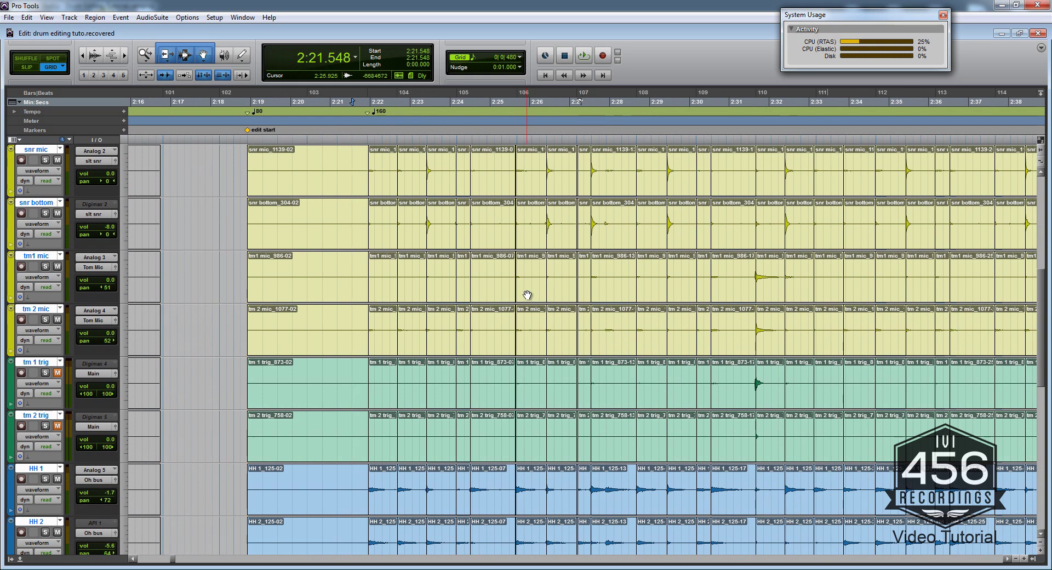
{"action": "scroll", "coordinate": [454, 306], "scroll_direction": "down", "scroll_amount": 4}
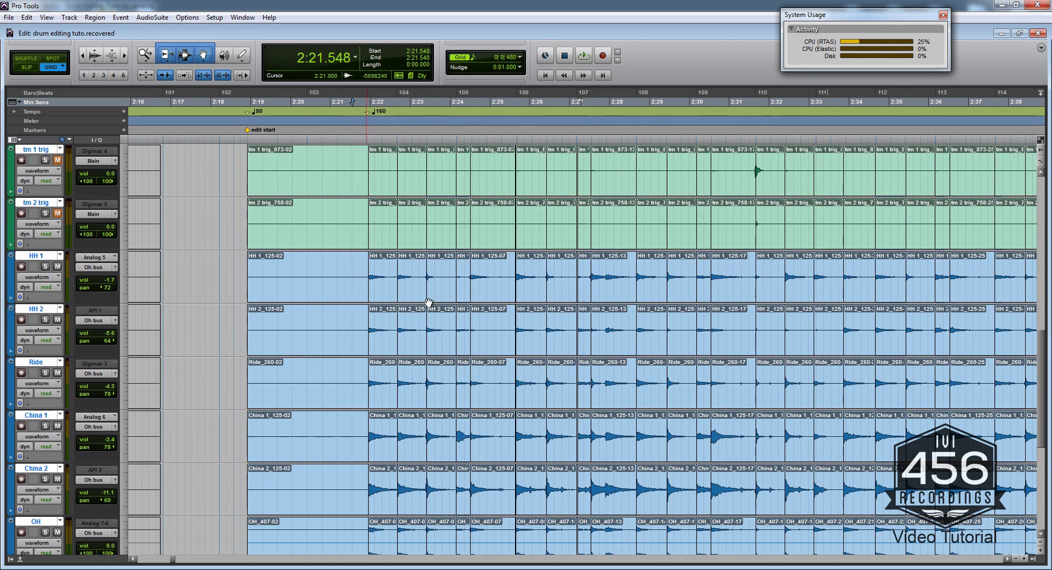
Step: In the Drum Editing Google Doc, bold "make cuts to the shells" with its sub-point, highlight the cymbal cuts section, and return to Pro Tools
{"action": "scroll", "coordinate": [455, 306], "scroll_direction": "up", "scroll_amount": 1}
{"action": "scroll", "coordinate": [455, 307], "scroll_direction": "right", "scroll_amount": 1}
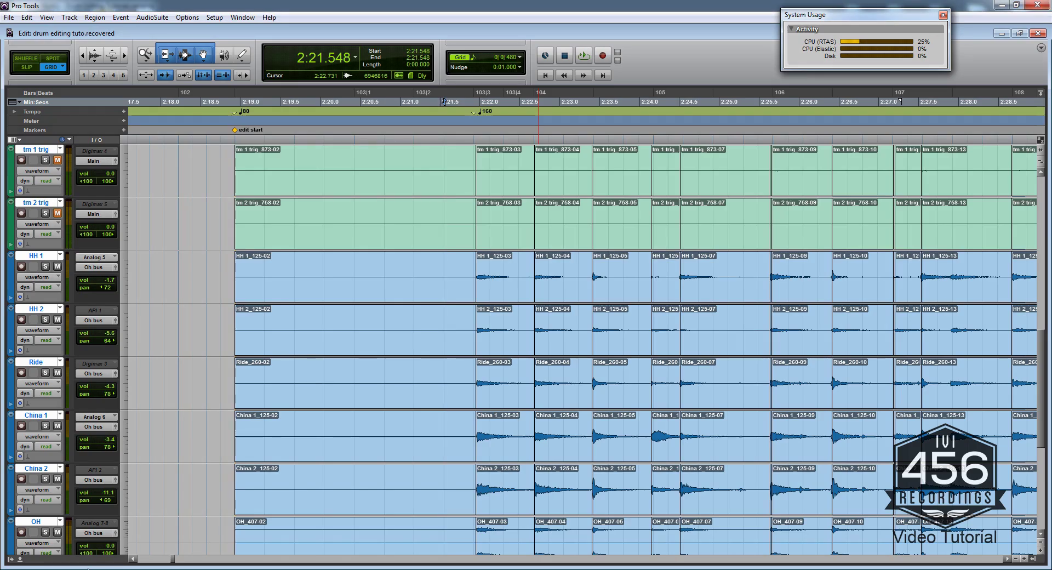
{"action": "key", "text": "alt+Tab"}
{"action": "left_click", "coordinate": [776, 264]}
{"action": "left_click_drag", "start_coordinate": [861, 250], "coordinate": [553, 234]}
{"action": "key", "text": "ctrl+b"}
{"action": "left_click", "coordinate": [784, 278]}
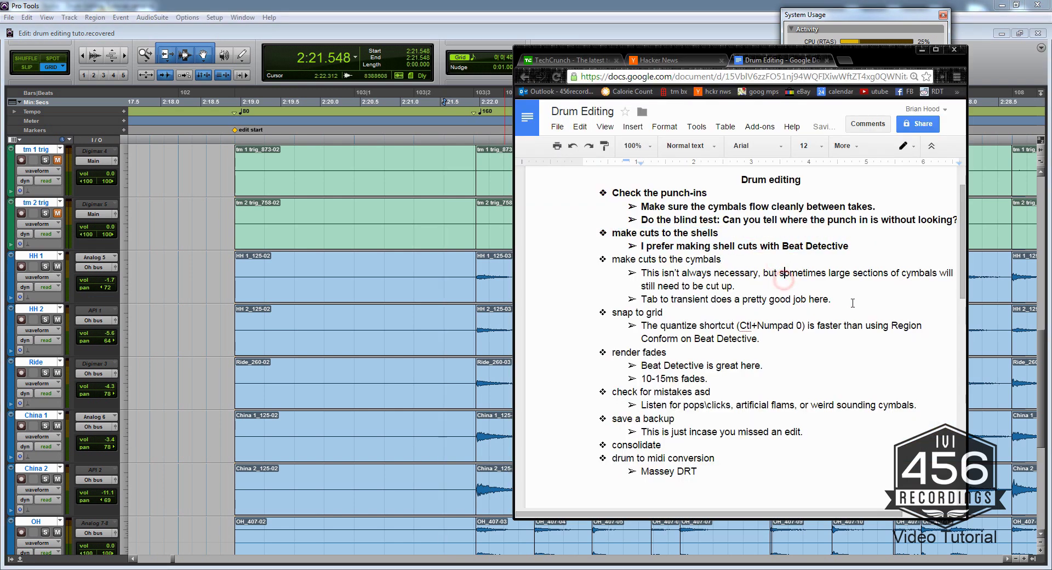
{"action": "left_click_drag", "start_coordinate": [842, 303], "coordinate": [535, 259]}
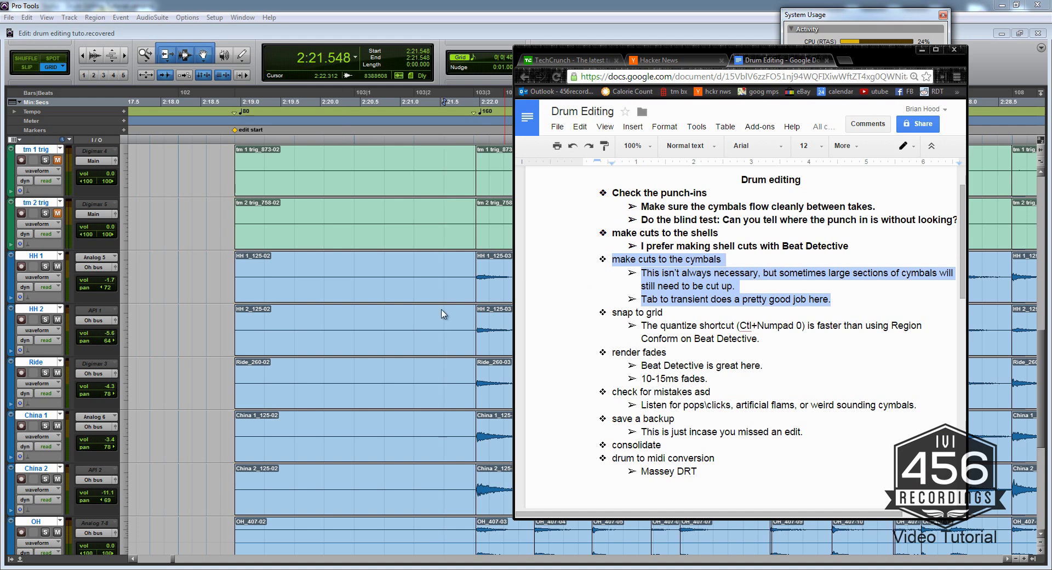
{"action": "key", "text": "alt+Tab"}
Step: Enlarge the waveforms vertically and examine the kick hits against the cymbal regions around 2:25.110
{"action": "scroll", "coordinate": [432, 298], "scroll_direction": "right", "scroll_amount": 2}
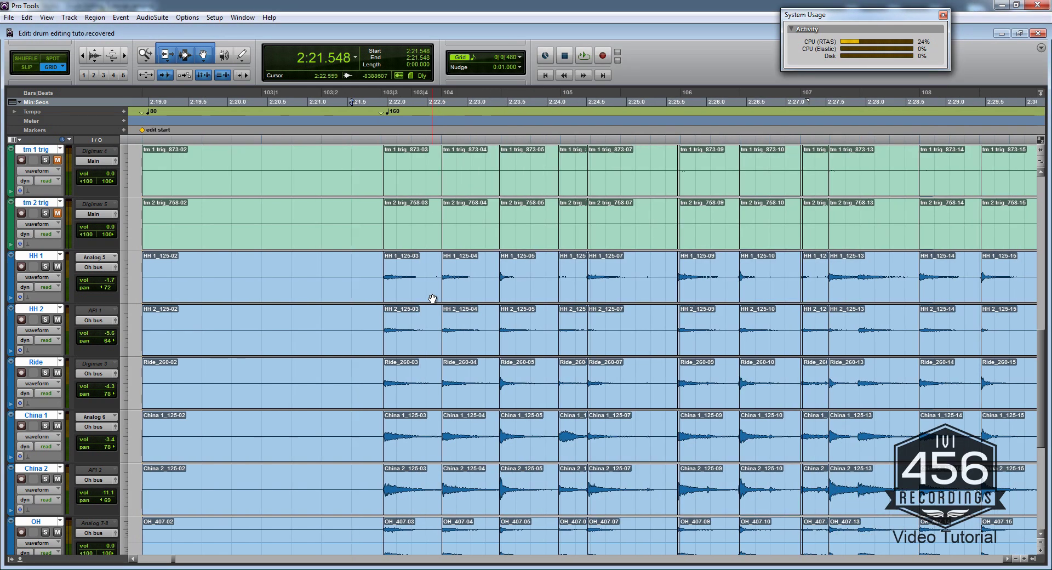
{"action": "scroll", "coordinate": [432, 298], "scroll_direction": "up", "scroll_amount": 7}
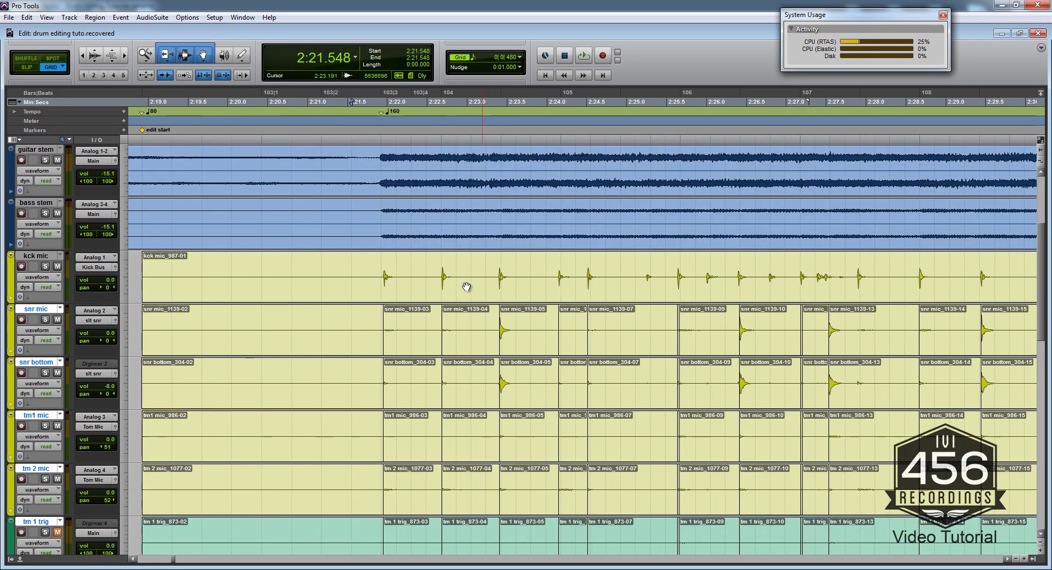
{"action": "key", "text": "ctrl+alt+bracketright"}
{"action": "key", "text": "ctrl+alt+bracketright"}
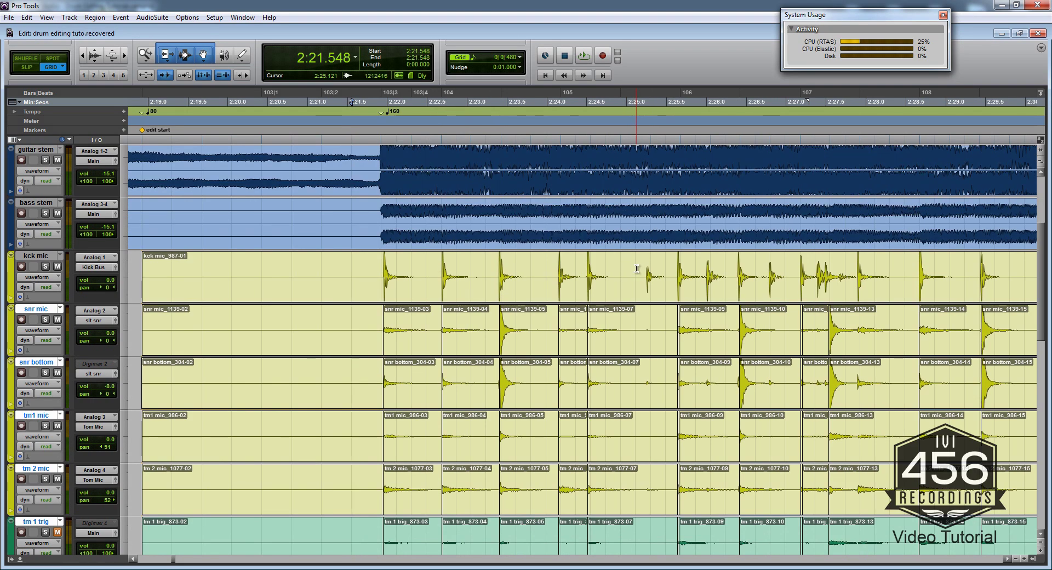
{"action": "left_click", "coordinate": [636, 268]}
{"action": "scroll", "coordinate": [639, 274], "scroll_direction": "down", "scroll_amount": 7}
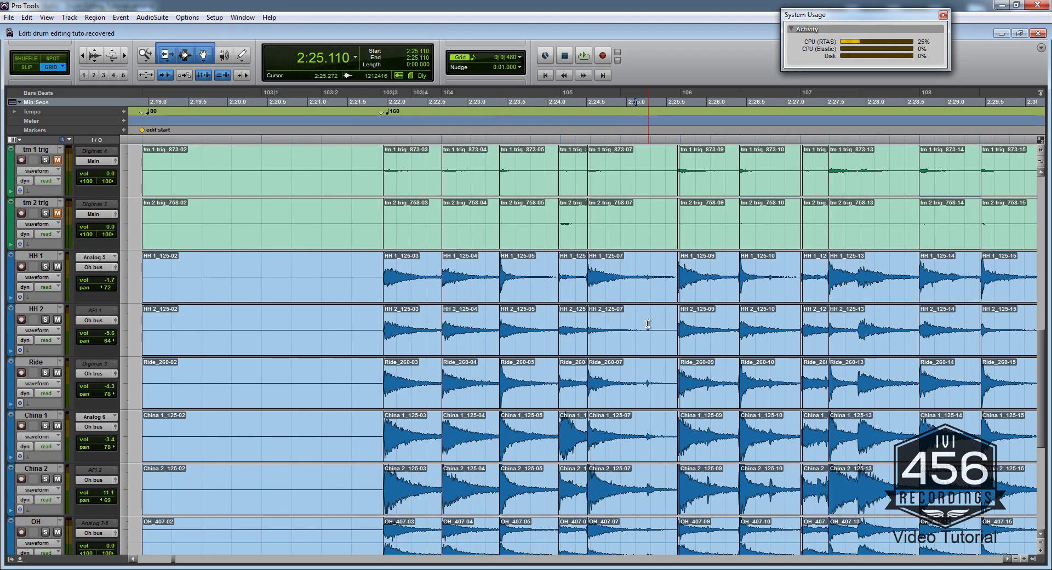
Step: Compare the kick hits with the cuts on the tom and cymbal tracks from bar 105 onward to Chorus 2
{"action": "scroll", "coordinate": [651, 300], "scroll_direction": "up", "scroll_amount": 6}
{"action": "scroll", "coordinate": [647, 307], "scroll_direction": "right", "scroll_amount": 10}
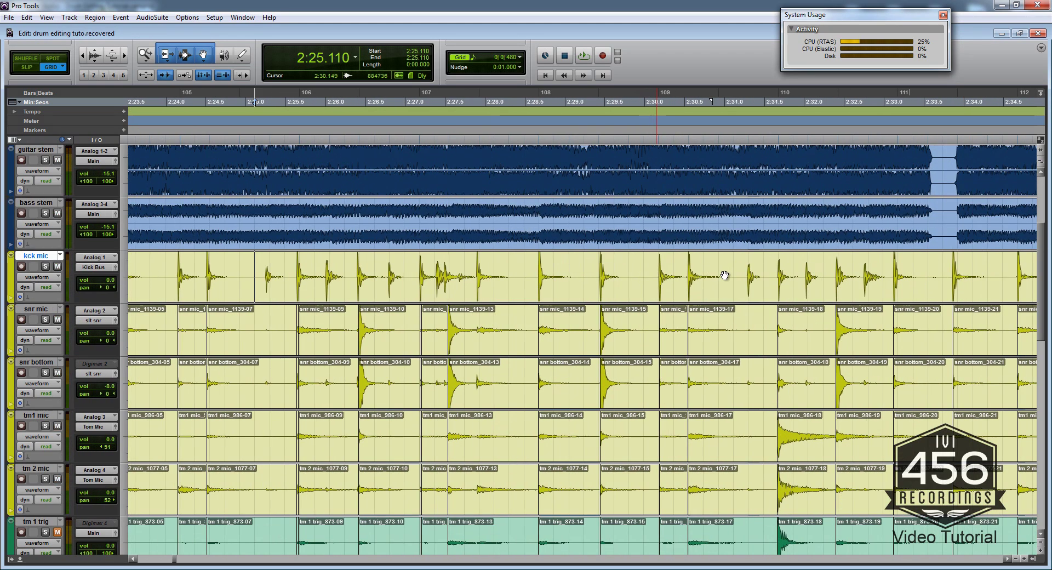
{"action": "scroll", "coordinate": [641, 335], "scroll_direction": "down", "scroll_amount": 1}
{"action": "scroll", "coordinate": [641, 335], "scroll_direction": "down", "scroll_amount": 10}
{"action": "scroll", "coordinate": [643, 330], "scroll_direction": "right", "scroll_amount": 2}
{"action": "scroll", "coordinate": [657, 321], "scroll_direction": "up", "scroll_amount": 5}
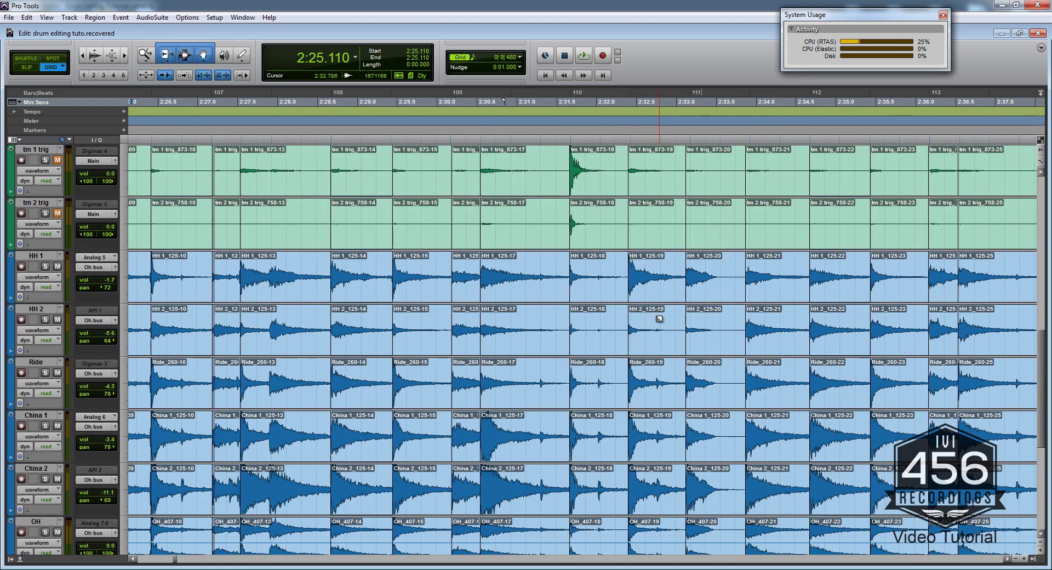
{"action": "scroll", "coordinate": [661, 313], "scroll_direction": "down", "scroll_amount": 2}
{"action": "scroll", "coordinate": [663, 306], "scroll_direction": "right", "scroll_amount": 20}
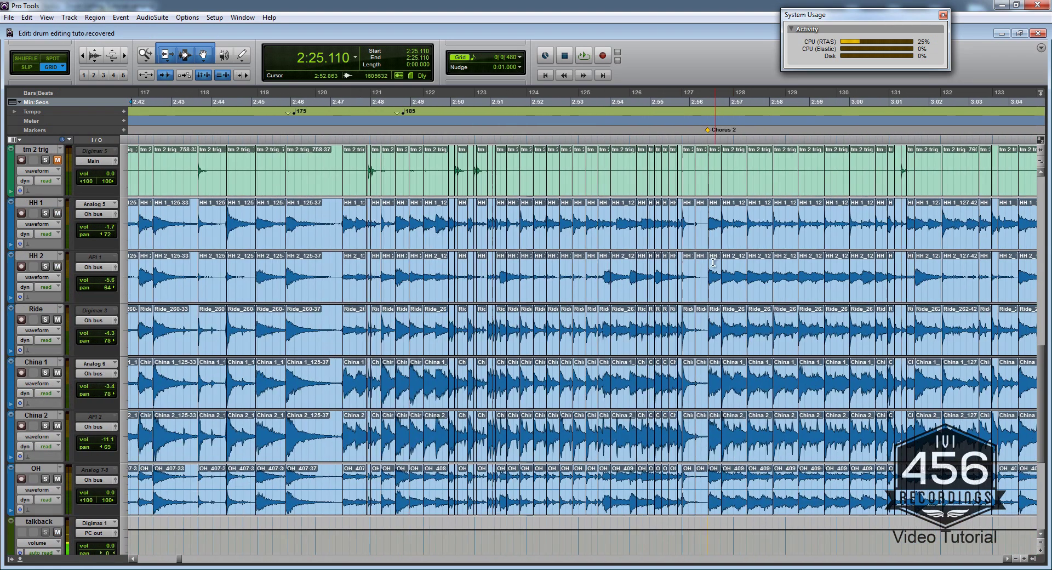
Step: Examine the cuts on the snare, tom and cymbal tracks up close around Chorus 2, near 2:57
{"action": "left_click", "coordinate": [601, 269]}
{"action": "key", "text": "ctrl+bracketright"}
{"action": "scroll", "coordinate": [658, 360], "scroll_direction": "up", "scroll_amount": 3}
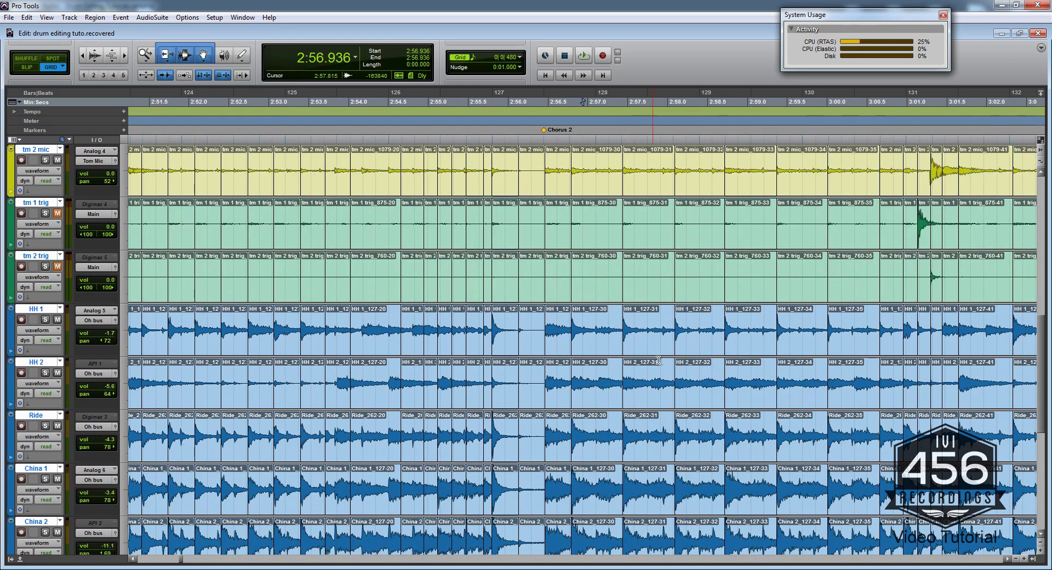
{"action": "scroll", "coordinate": [595, 371], "scroll_direction": "up", "scroll_amount": 4}
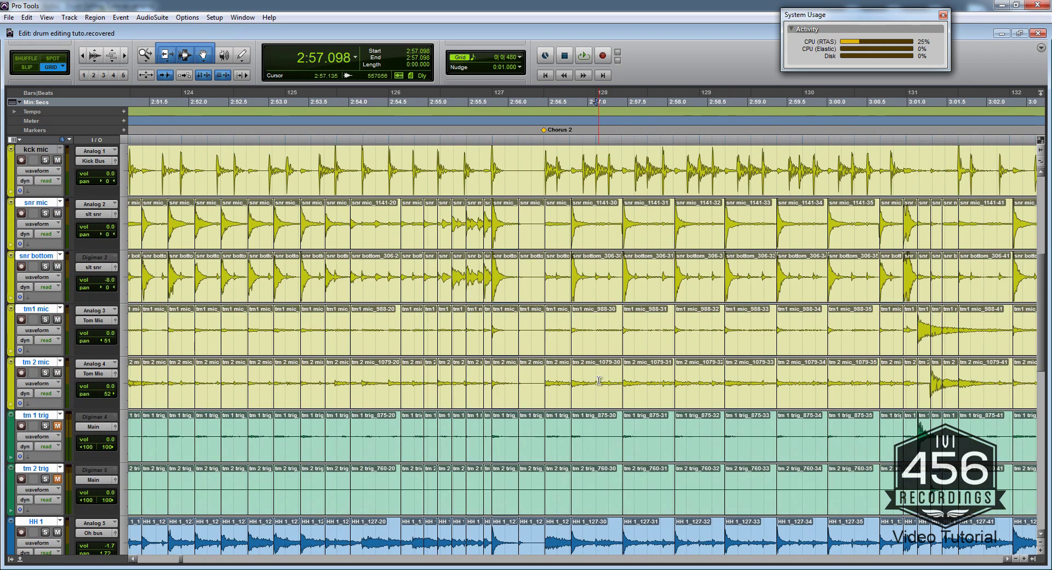
{"action": "key", "text": "ctrl+bracketright"}
{"action": "key", "text": "ctrl+bracketright"}
{"action": "scroll", "coordinate": [571, 251], "scroll_direction": "down", "scroll_amount": 2}
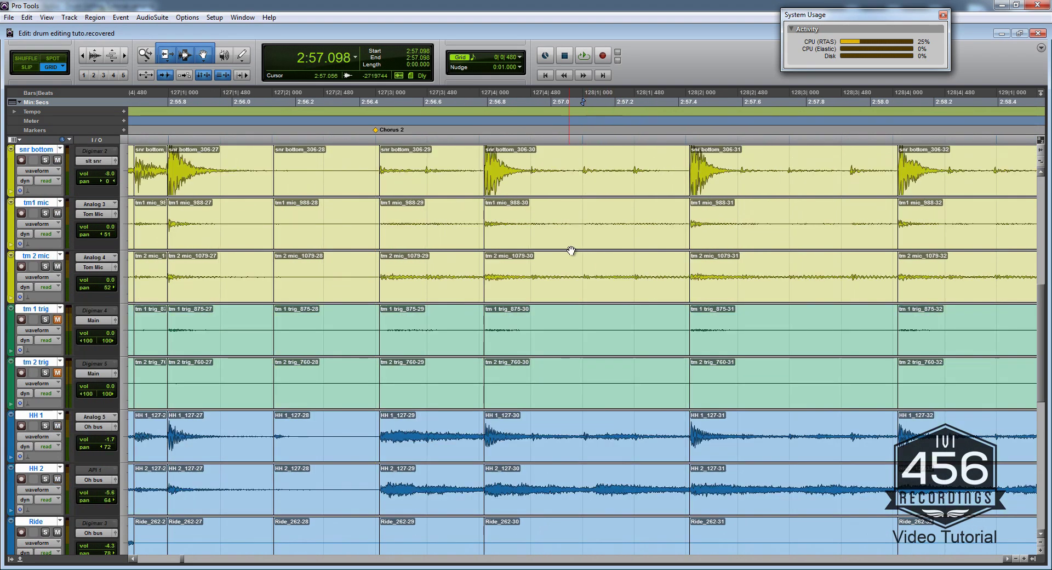
{"action": "scroll", "coordinate": [590, 282], "scroll_direction": "down", "scroll_amount": 4}
{"action": "scroll", "coordinate": [589, 355], "scroll_direction": "up", "scroll_amount": 4}
{"action": "key", "text": "ctrl+bracketleft"}
{"action": "key", "text": "ctrl+bracketleft"}
{"action": "key", "text": "ctrl+bracketleft"}
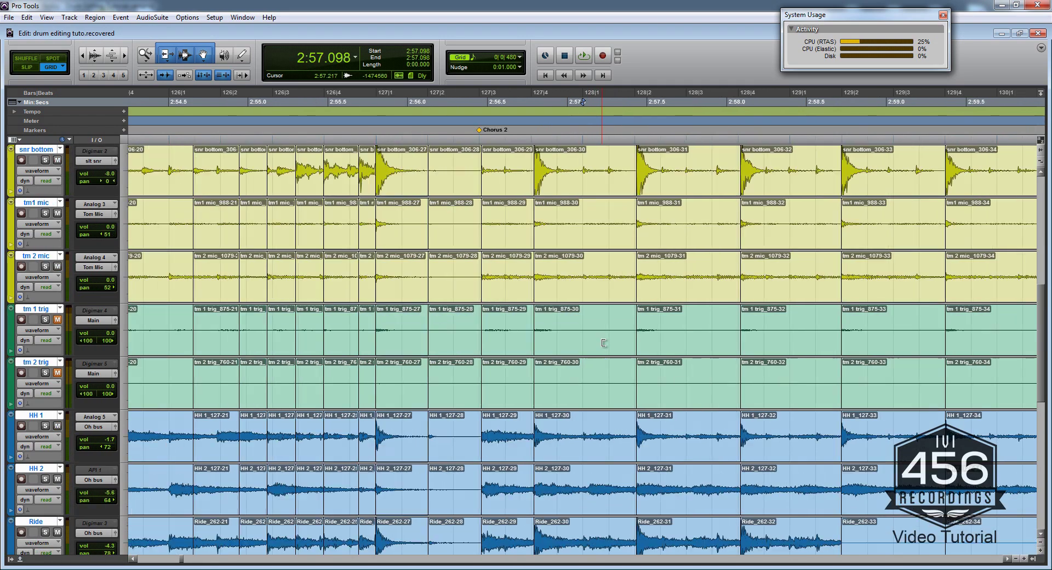
Step: Return to the first cuts after the edit start marker at 2:22.110 for a close view and reduce the waveform height
{"action": "scroll", "coordinate": [603, 331], "scroll_direction": "left", "scroll_amount": 15}
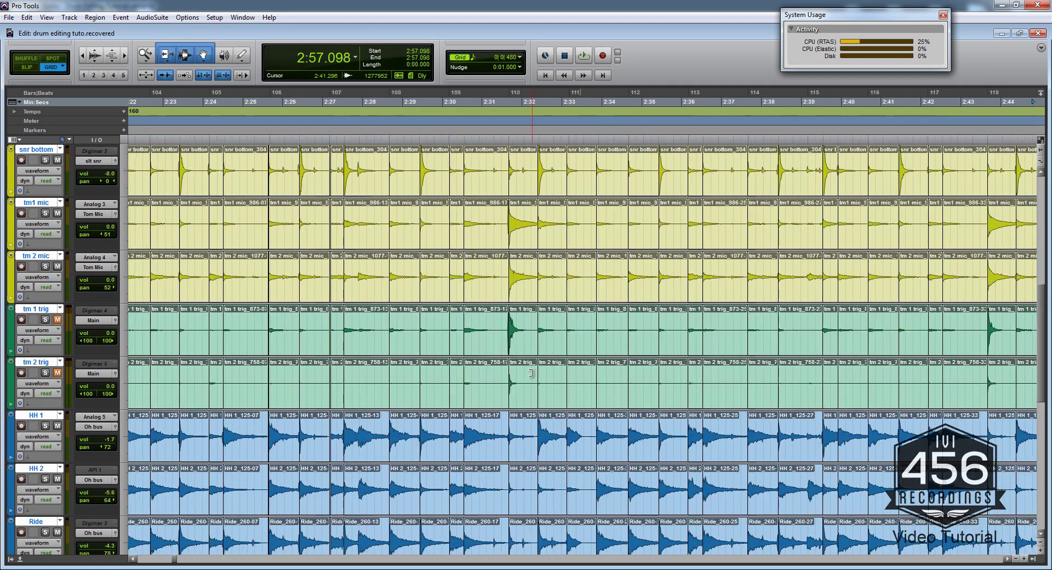
{"action": "scroll", "coordinate": [472, 385], "scroll_direction": "left", "scroll_amount": 2}
{"action": "scroll", "coordinate": [483, 362], "scroll_direction": "down", "scroll_amount": 3}
{"action": "scroll", "coordinate": [485, 353], "scroll_direction": "right", "scroll_amount": 1}
{"action": "left_click", "coordinate": [477, 322]}
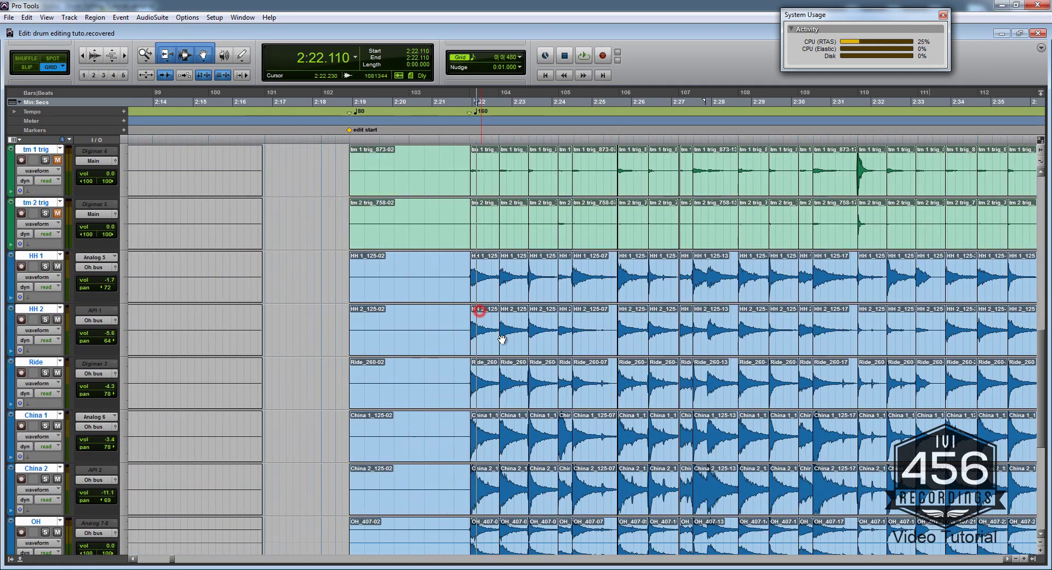
{"action": "key", "text": "ctrl+bracketright"}
{"action": "key", "text": "ctrl+bracketright"}
{"action": "scroll", "coordinate": [480, 344], "scroll_direction": "right", "scroll_amount": 4}
{"action": "key", "text": "ctrl+alt+bracketleft"}
{"action": "key", "text": "ctrl+alt+bracketleft"}
{"action": "key", "text": "ctrl+alt+bracketleft"}
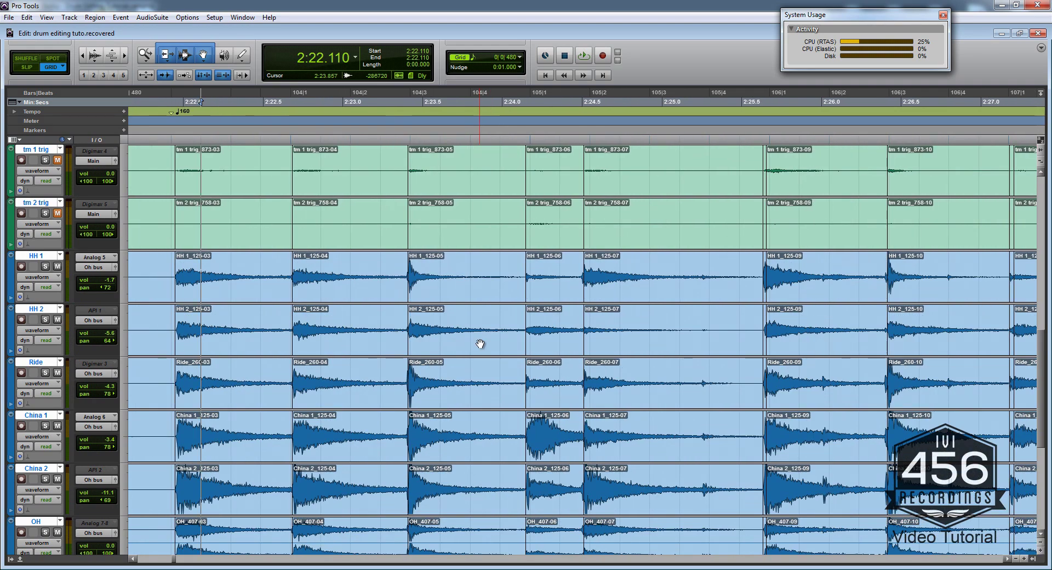
Step: Clear the sliver at 106|1 by trimming the start of the region there to 2:25.629 across the grouped drum tracks
{"action": "scroll", "coordinate": [476, 346], "scroll_direction": "right", "scroll_amount": 1}
{"action": "scroll", "coordinate": [466, 345], "scroll_direction": "left", "scroll_amount": 2}
{"action": "scroll", "coordinate": [461, 349], "scroll_direction": "right", "scroll_amount": 2}
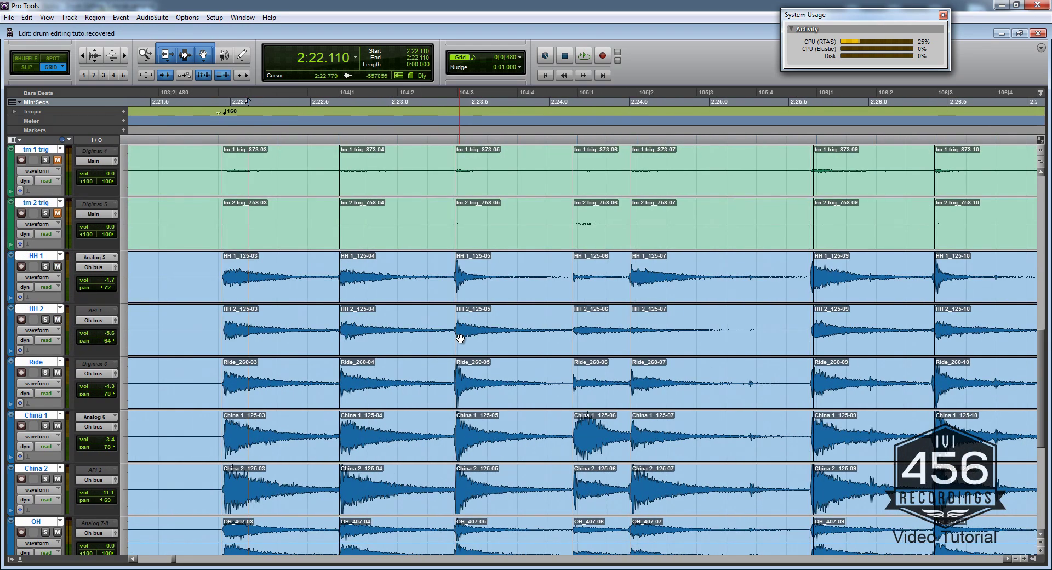
{"action": "scroll", "coordinate": [479, 329], "scroll_direction": "right", "scroll_amount": 1}
{"action": "scroll", "coordinate": [480, 329], "scroll_direction": "down", "scroll_amount": 4}
{"action": "scroll", "coordinate": [489, 329], "scroll_direction": "up", "scroll_amount": 5}
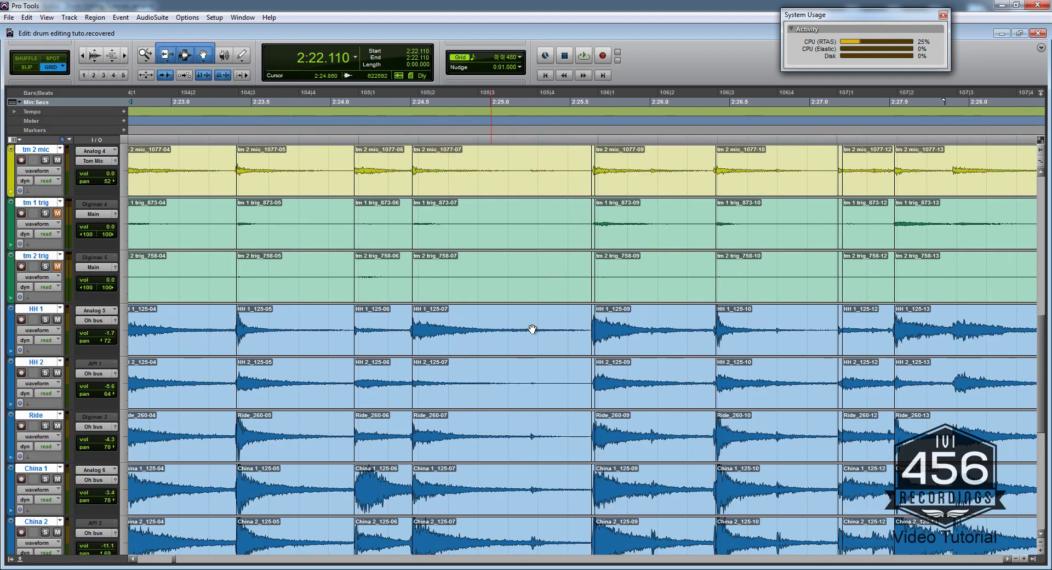
{"action": "scroll", "coordinate": [533, 329], "scroll_direction": "right", "scroll_amount": 1}
{"action": "left_click", "coordinate": [573, 333]}
{"action": "double_click", "coordinate": [577, 333]}
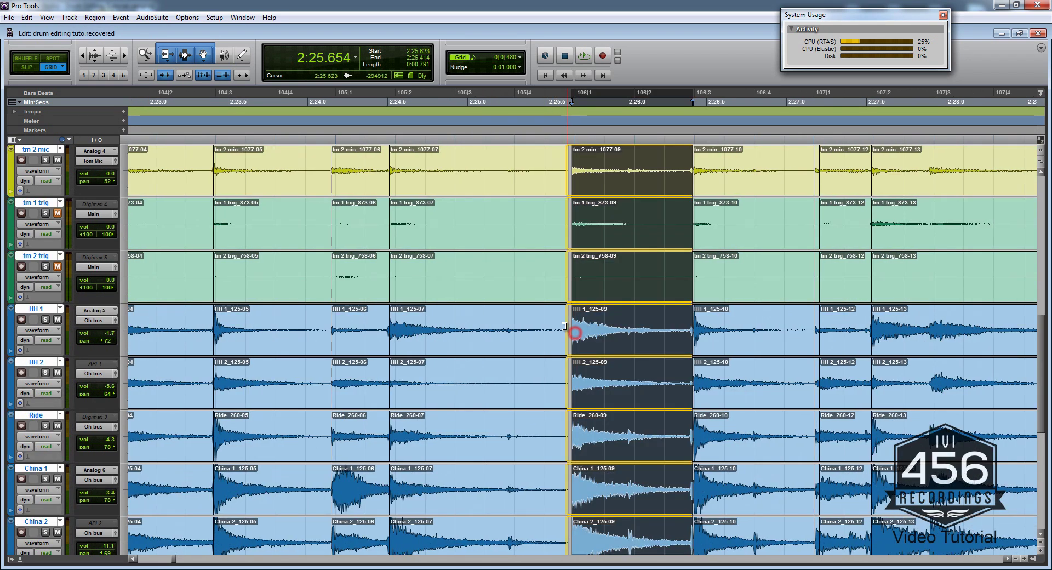
{"action": "scroll", "coordinate": [575, 336], "scroll_direction": "right", "scroll_amount": 4}
{"action": "mouse_move", "coordinate": [379, 326]}
{"action": "left_mouse_down"}
{"action": "mouse_move", "coordinate": [206, 327]}
{"action": "mouse_move", "coordinate": [382, 328]}
{"action": "left_mouse_up"}
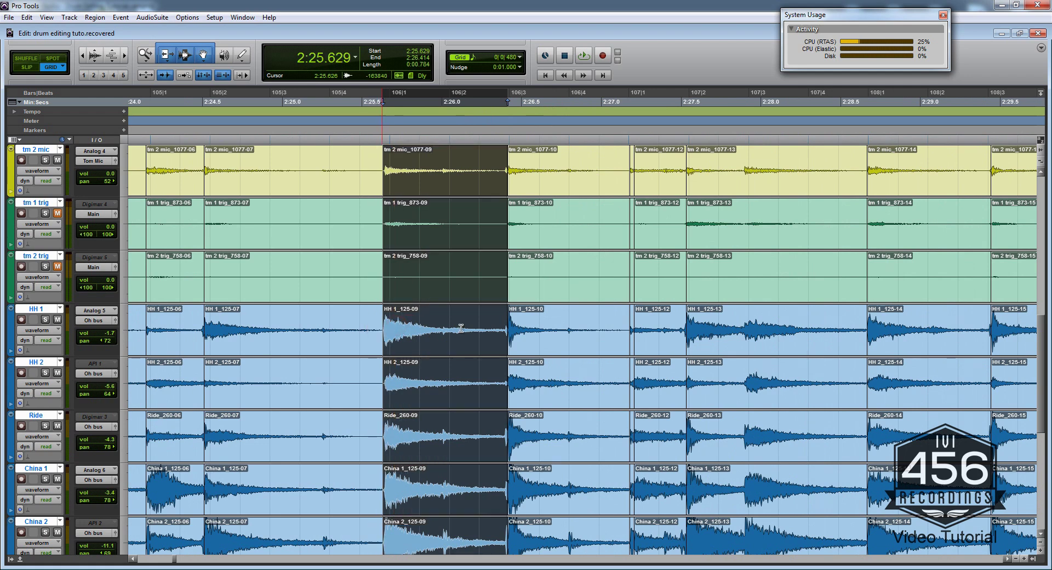
Step: Select the sliver region at 107|1, from 2:27.178 to 2:27.204, and compare it with the kick mic and neighbouring cymbal regions
{"action": "scroll", "coordinate": [494, 328], "scroll_direction": "right", "scroll_amount": 2}
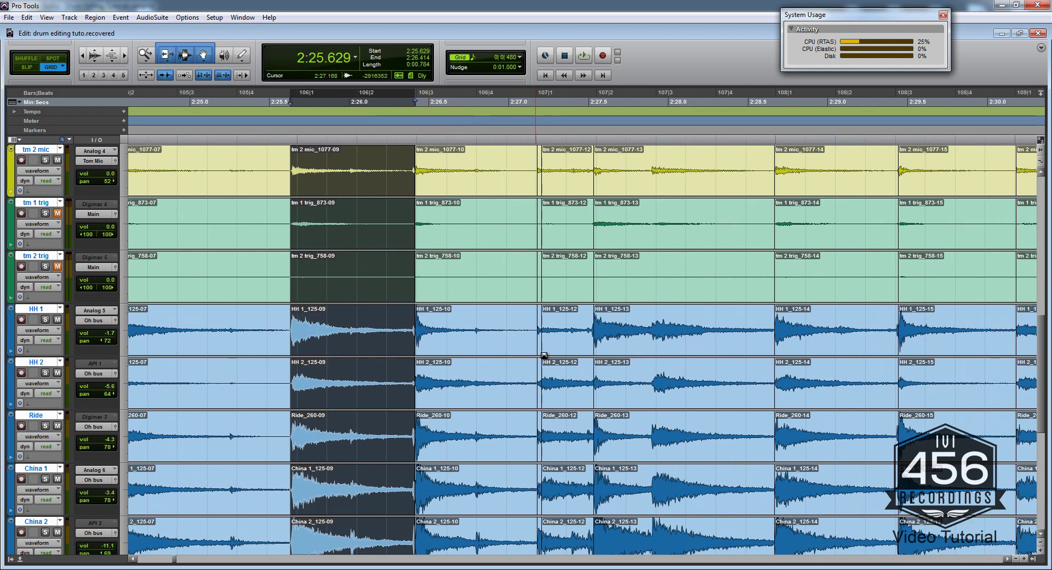
{"action": "left_click", "coordinate": [540, 349]}
{"action": "scroll", "coordinate": [539, 349], "scroll_direction": "up", "scroll_amount": 2}
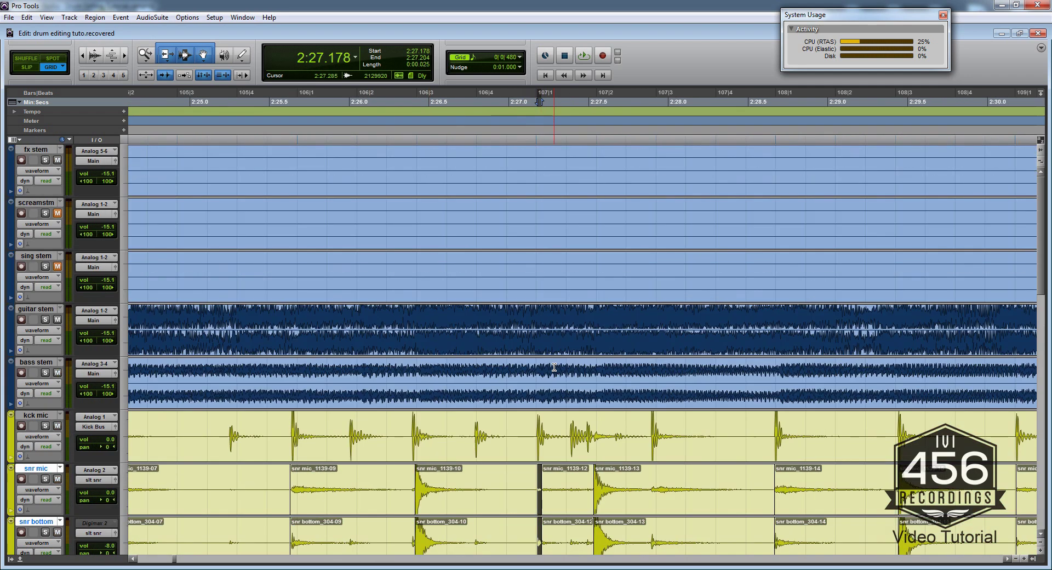
{"action": "scroll", "coordinate": [559, 365], "scroll_direction": "down", "scroll_amount": 1}
{"action": "key", "text": "t"}
{"action": "scroll", "coordinate": [573, 355], "scroll_direction": "down", "scroll_amount": 1}
{"action": "scroll", "coordinate": [573, 355], "scroll_direction": "down", "scroll_amount": 3}
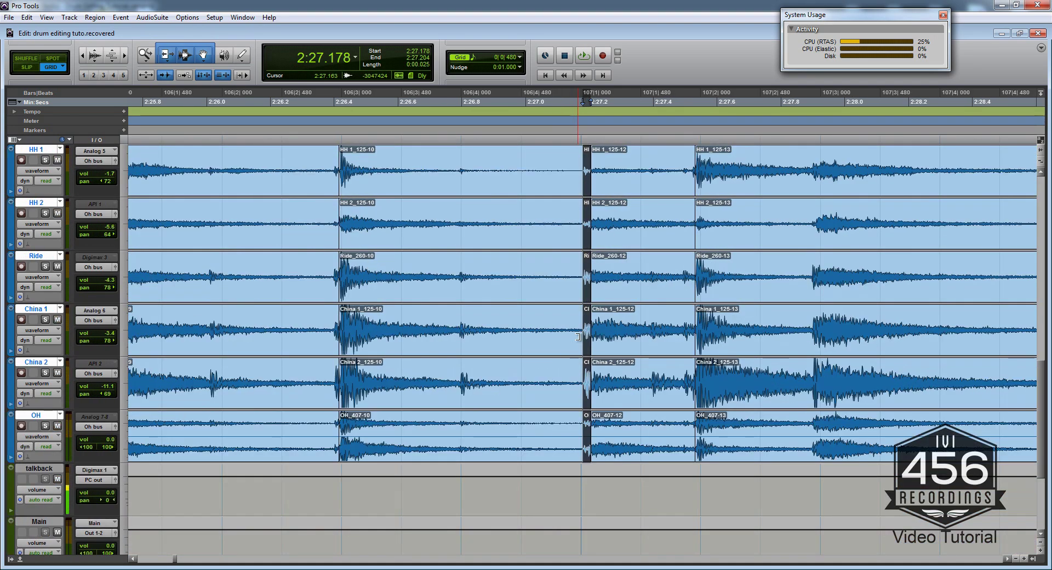
{"action": "left_click", "coordinate": [555, 297]}
{"action": "scroll", "coordinate": [551, 341], "scroll_direction": "up", "scroll_amount": 6}
{"action": "scroll", "coordinate": [551, 342], "scroll_direction": "up", "scroll_amount": 1}
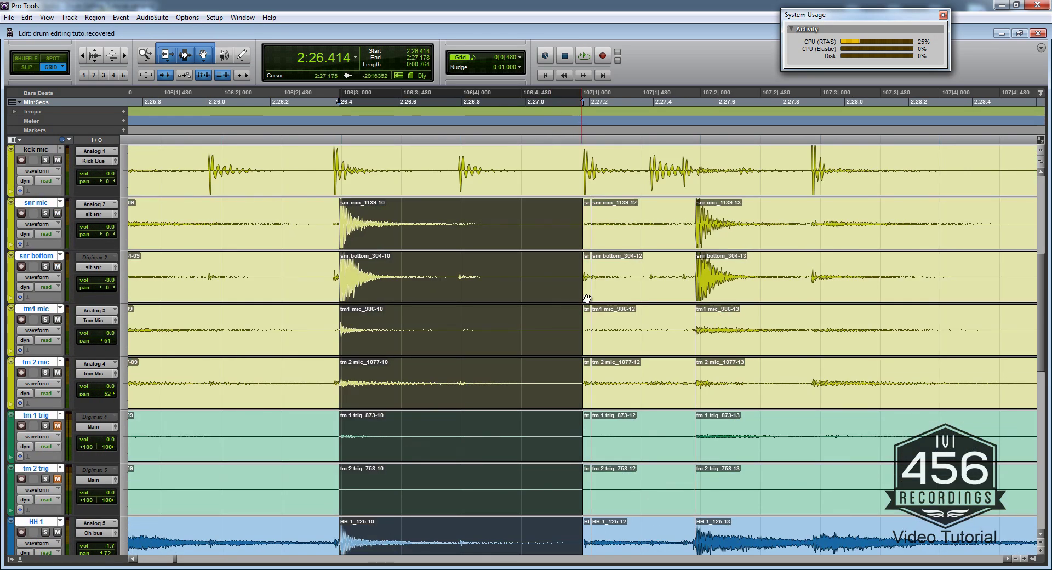
Step: Delete the sliver region at 107|1 and extend the start of the following region back to 2:27.171
{"action": "left_click", "coordinate": [551, 262]}
{"action": "scroll", "coordinate": [592, 334], "scroll_direction": "down", "scroll_amount": 3}
{"action": "left_click", "coordinate": [587, 349]}
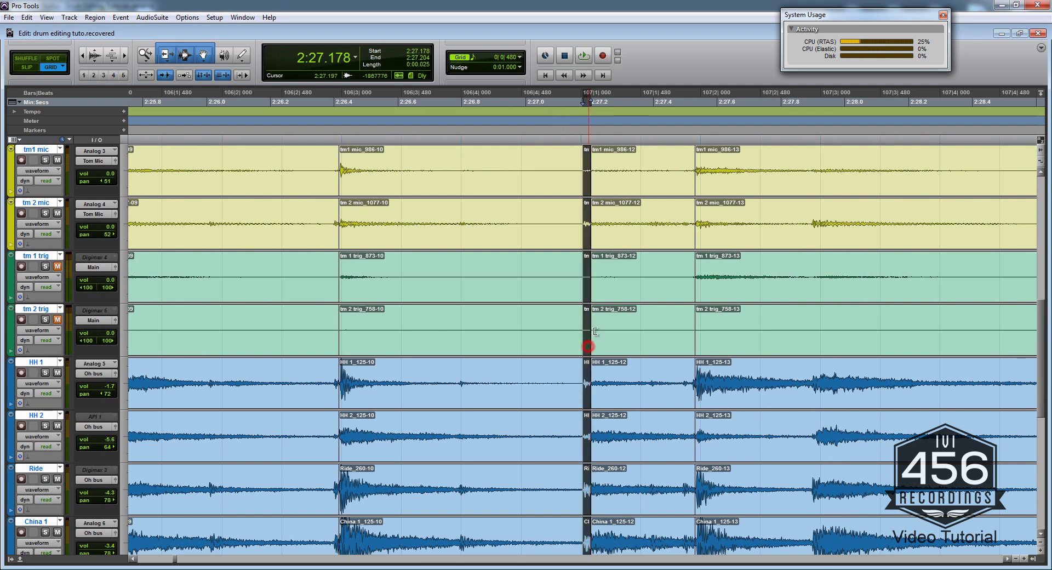
{"action": "key", "text": "Delete"}
{"action": "left_click_drag", "start_coordinate": [593, 329], "coordinate": [576, 328]}
{"action": "mouse_move", "coordinate": [574, 325]}
{"action": "left_mouse_down"}
{"action": "mouse_move", "coordinate": [597, 323]}
{"action": "mouse_move", "coordinate": [580, 324]}
{"action": "left_mouse_up"}
Step: Locate the cymbal transient at 2:27.896, switch to Slip mode and separate the drum regions there
{"action": "scroll", "coordinate": [584, 342], "scroll_direction": "right", "scroll_amount": 1}
{"action": "scroll", "coordinate": [584, 341], "scroll_direction": "right", "scroll_amount": 1}
{"action": "scroll", "coordinate": [583, 341], "scroll_direction": "down", "scroll_amount": 1}
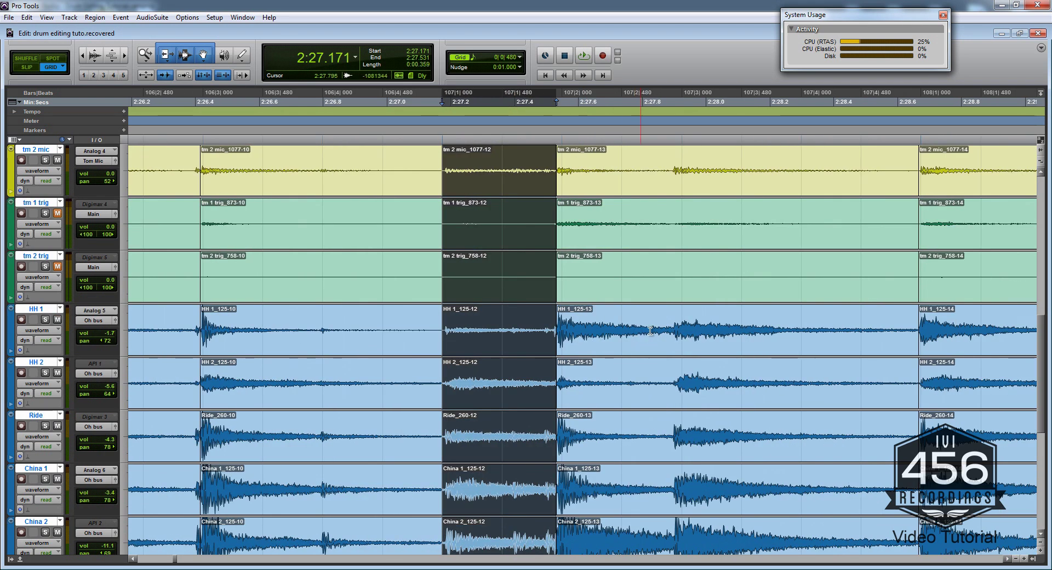
{"action": "left_click", "coordinate": [650, 323]}
{"action": "key", "text": "Tab"}
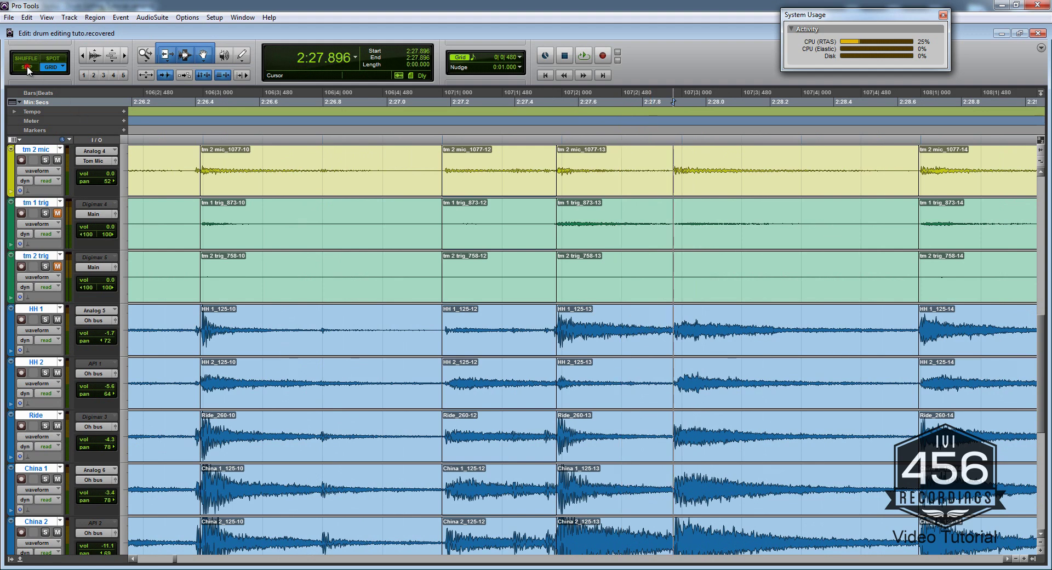
{"action": "left_click", "coordinate": [27, 66]}
{"action": "key", "text": "ctrl+e"}
Step: Locate the uncut cymbal transient at 2:31.294 and separate the drum regions there
{"action": "scroll", "coordinate": [679, 349], "scroll_direction": "down", "scroll_amount": 1}
{"action": "scroll", "coordinate": [679, 349], "scroll_direction": "right", "scroll_amount": 1}
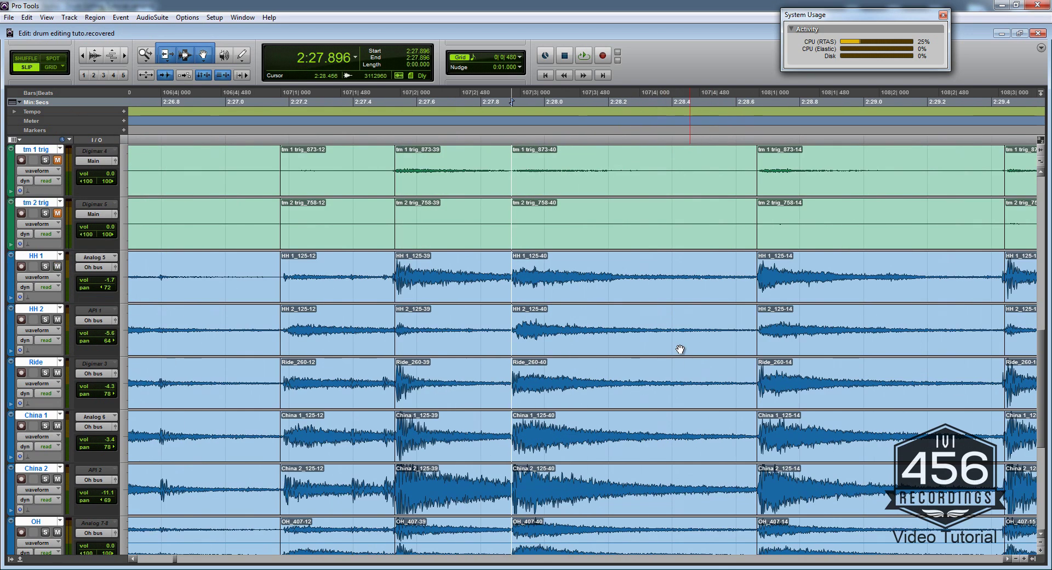
{"action": "scroll", "coordinate": [680, 349], "scroll_direction": "down", "scroll_amount": 1}
{"action": "key", "text": "r"}
{"action": "scroll", "coordinate": [674, 349], "scroll_direction": "right", "scroll_amount": 9}
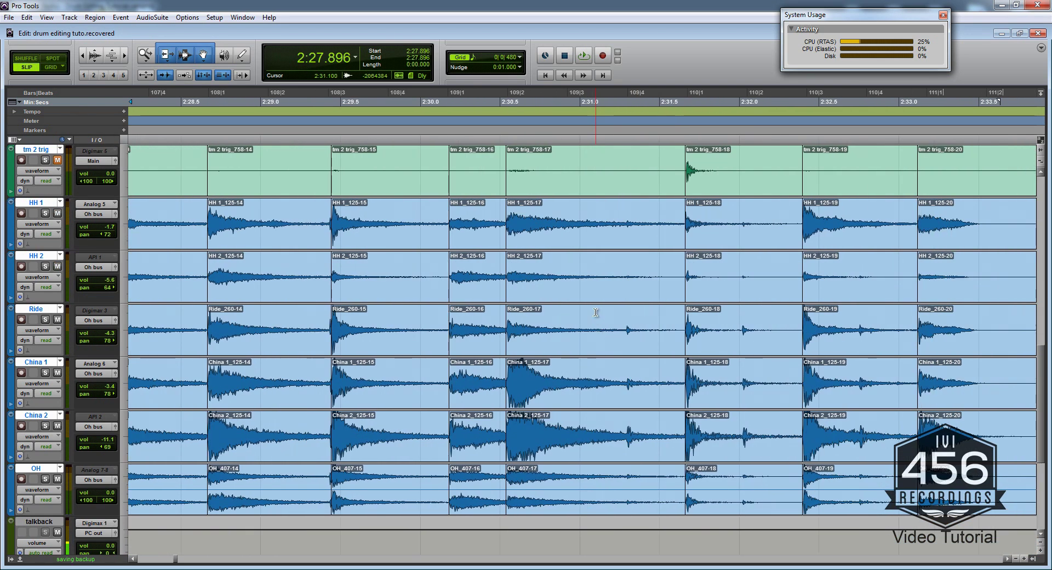
{"action": "left_click", "coordinate": [595, 311]}
{"action": "key", "text": "Tab"}
{"action": "key", "text": "Tab"}
{"action": "key", "text": "ctrl+e"}
Step: Separate the drum regions at the small cymbal-track transient at 2:32.019
{"action": "scroll", "coordinate": [609, 324], "scroll_direction": "right", "scroll_amount": 2}
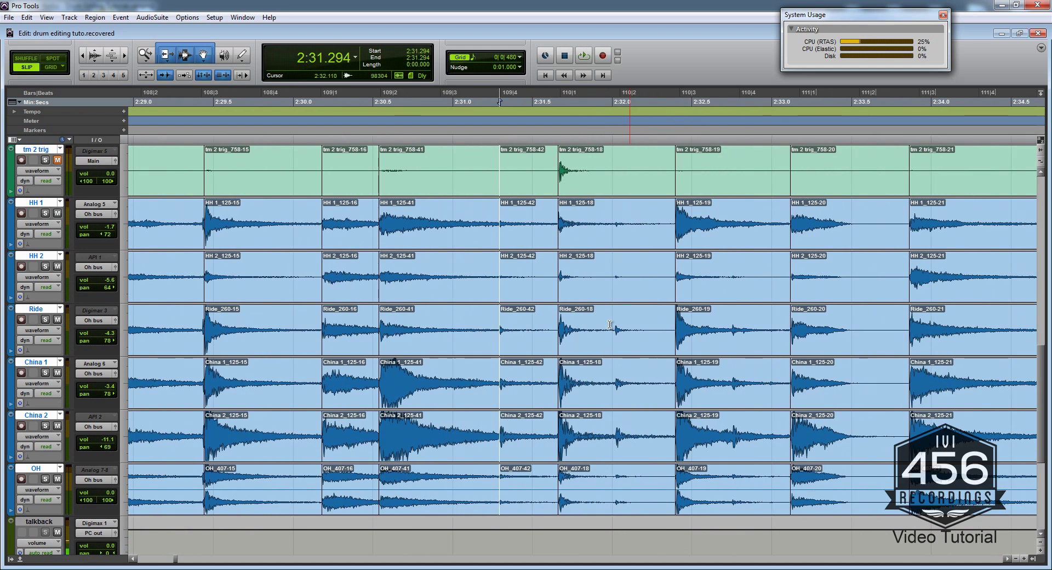
{"action": "left_click", "coordinate": [609, 324]}
{"action": "key", "text": "ctrl+e"}
{"action": "scroll", "coordinate": [603, 317], "scroll_direction": "right", "scroll_amount": 1}
Step: Select the newly cut regions at 2:31.294 and 2:32.019 and compare them with the kick, snare, tom and cymbal hits
{"action": "left_click", "coordinate": [453, 337]}
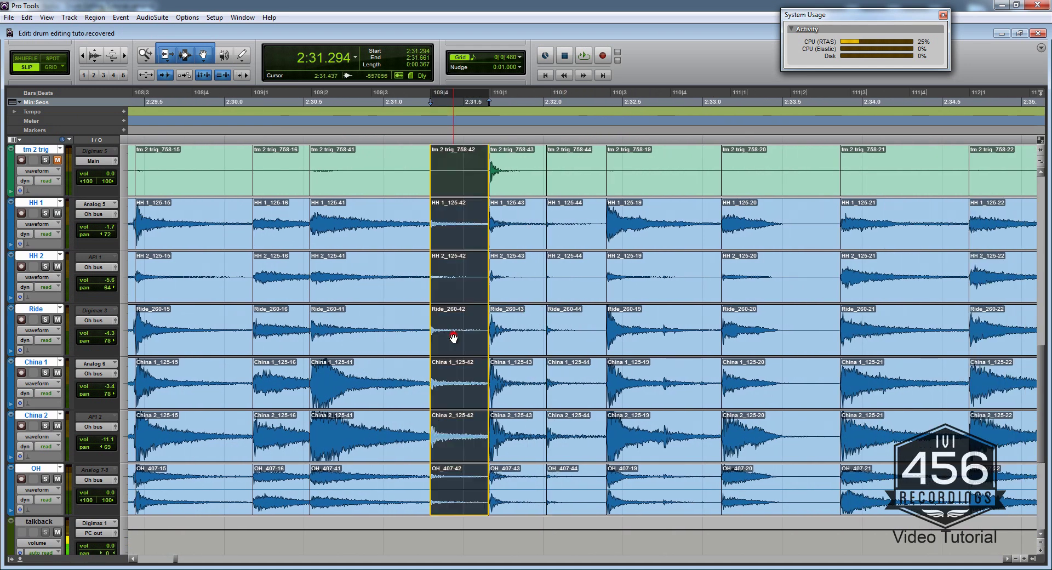
{"action": "left_click", "coordinate": [564, 342]}
{"action": "scroll", "coordinate": [560, 344], "scroll_direction": "left", "scroll_amount": 1}
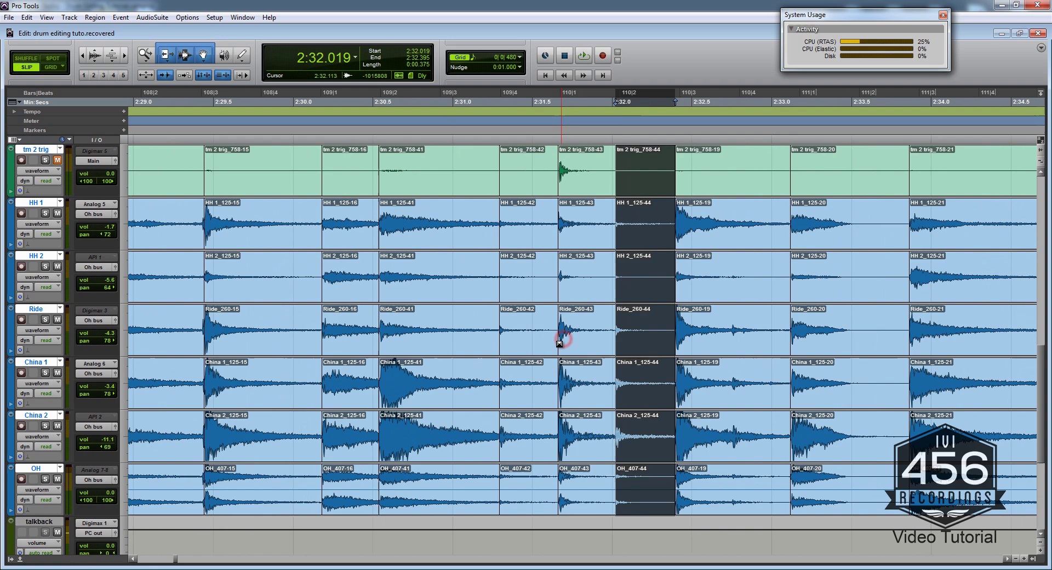
{"action": "left_click", "coordinate": [528, 349]}
{"action": "scroll", "coordinate": [532, 359], "scroll_direction": "up", "scroll_amount": 5}
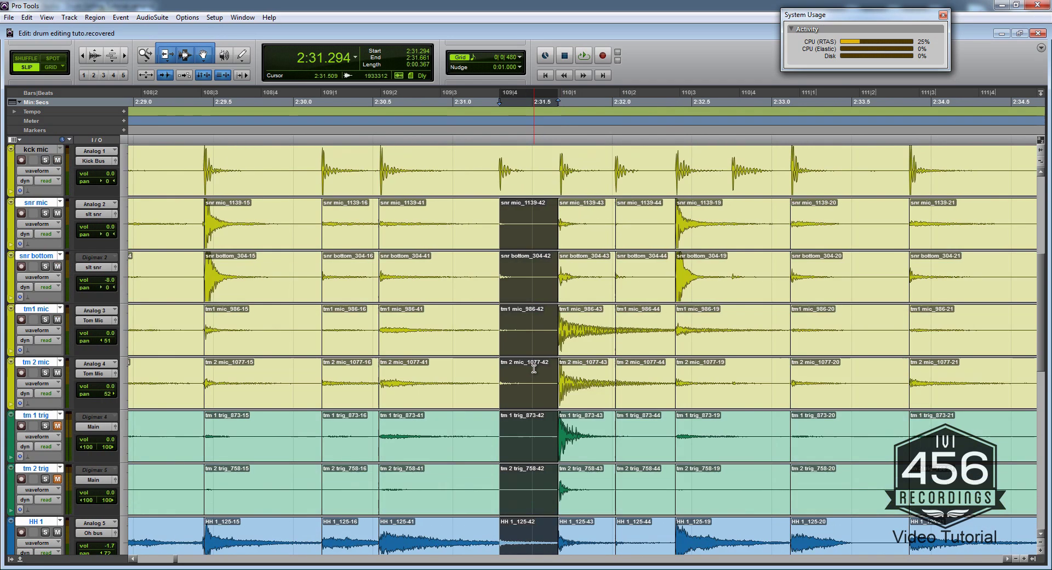
{"action": "scroll", "coordinate": [535, 369], "scroll_direction": "down", "scroll_amount": 3}
{"action": "scroll", "coordinate": [534, 378], "scroll_direction": "right", "scroll_amount": 1}
{"action": "scroll", "coordinate": [551, 411], "scroll_direction": "down", "scroll_amount": 5}
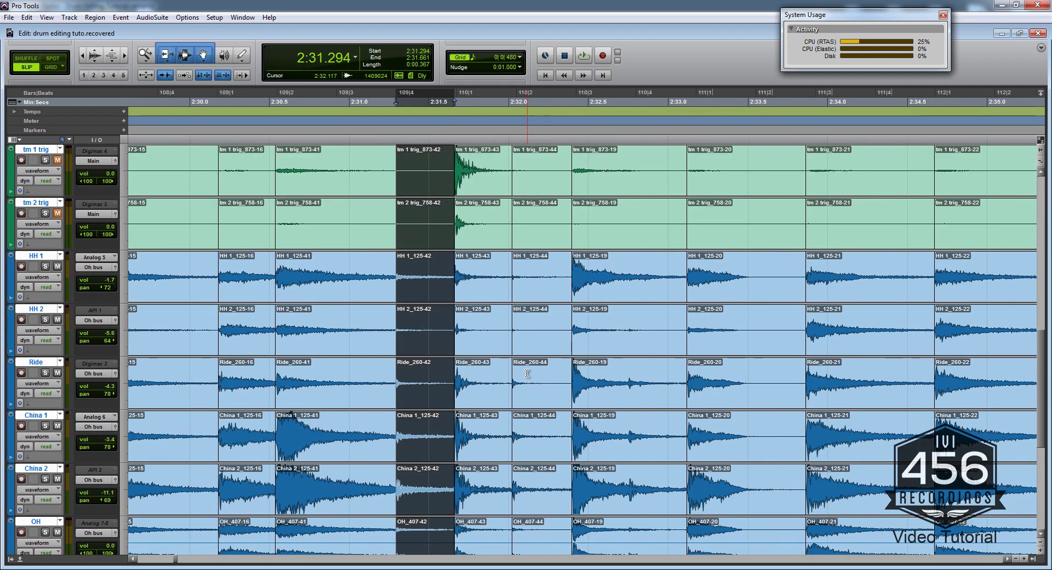
Step: Solo the drum tracks and play the session from 2:29.994 to hear the newly cut cymbal hits
{"action": "scroll", "coordinate": [524, 388], "scroll_direction": "left", "scroll_amount": 2}
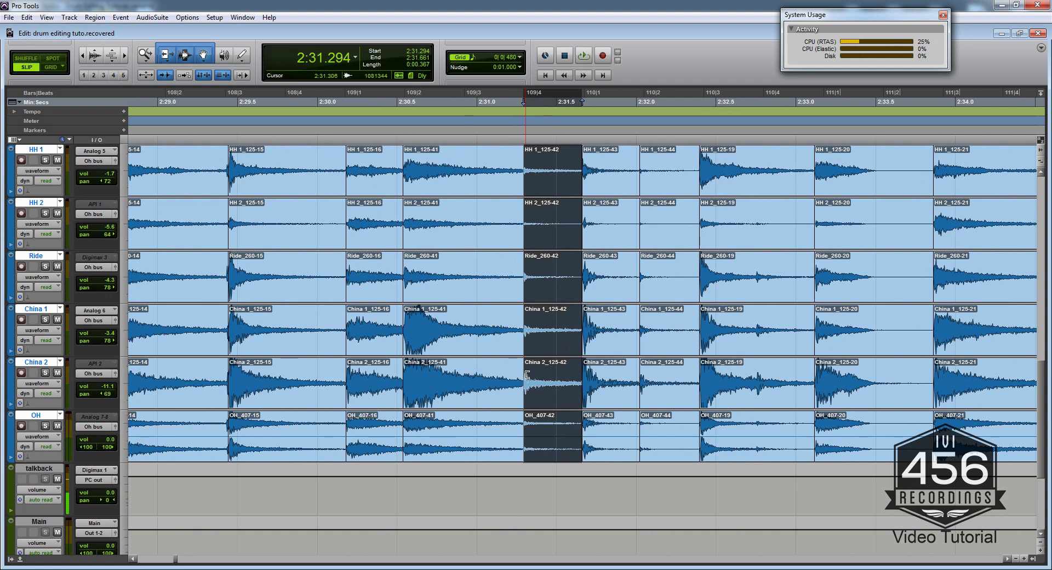
{"action": "left_click", "coordinate": [446, 398]}
{"action": "left_click", "coordinate": [540, 399]}
{"action": "left_click", "coordinate": [317, 490]}
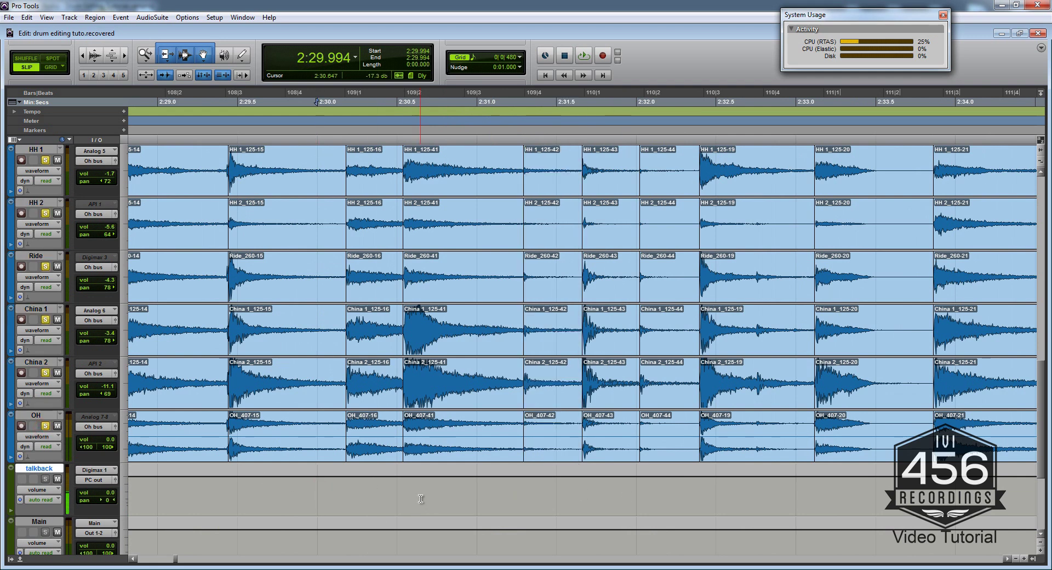
{"action": "key", "text": "space"}
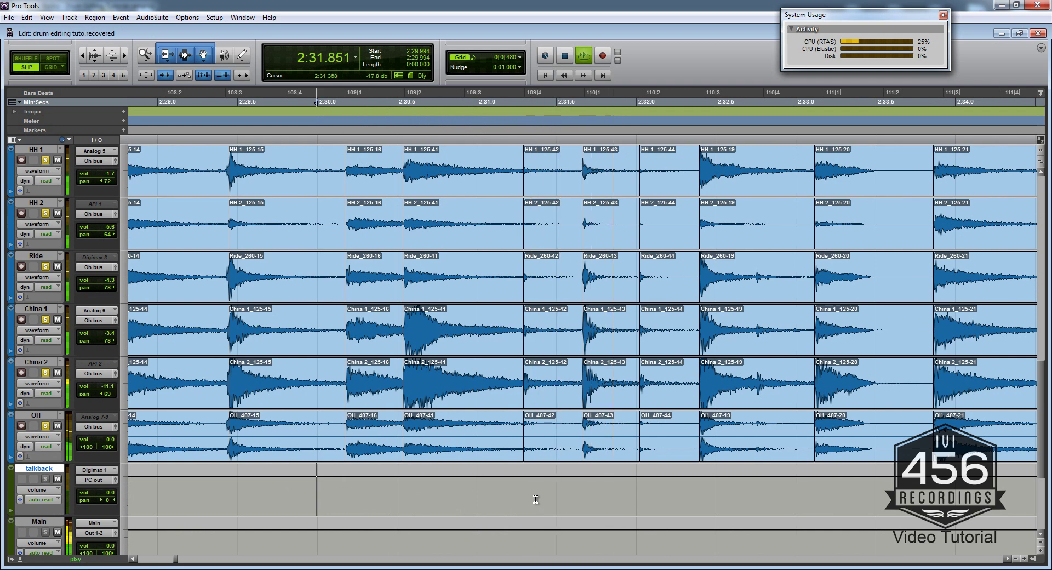
{"action": "key", "text": "space"}
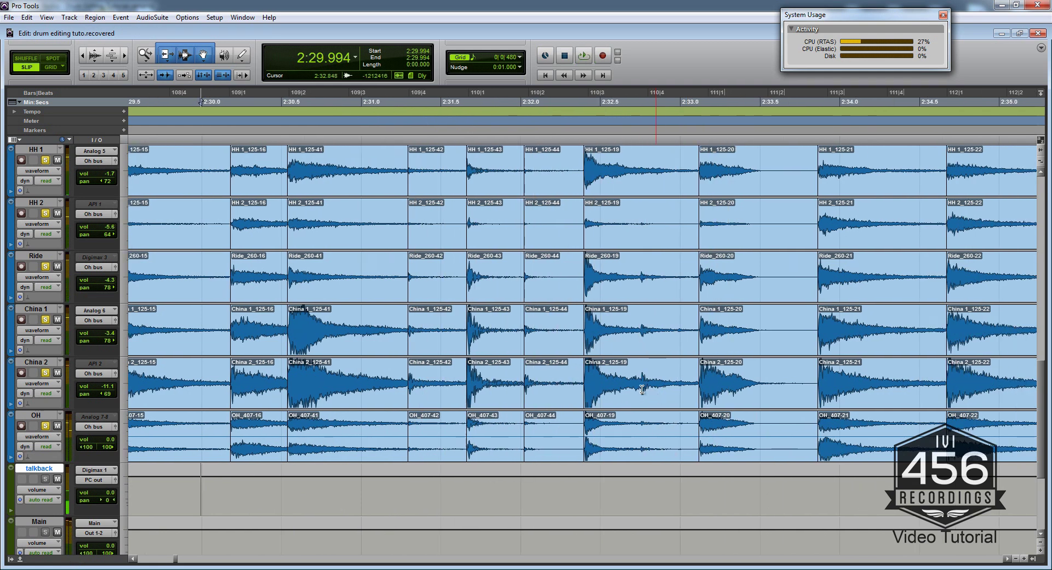
Step: Separate the drum regions at the uncut cymbal transients at 2:32.753 and 2:37.260
{"action": "left_click", "coordinate": [626, 371]}
{"action": "key", "text": "Tab"}
{"action": "key", "text": "b"}
{"action": "scroll", "coordinate": [575, 376], "scroll_direction": "right", "scroll_amount": 7}
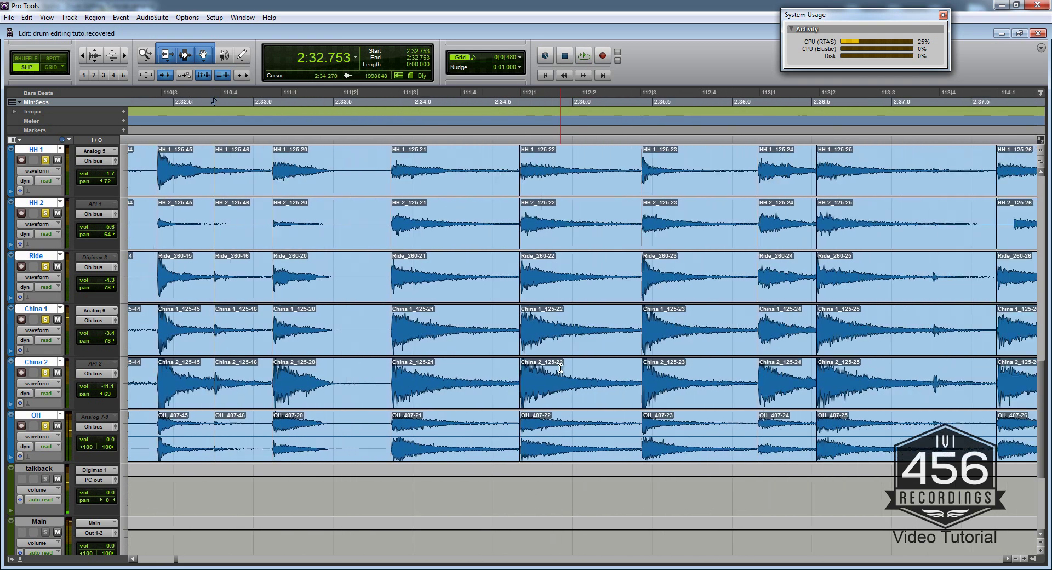
{"action": "scroll", "coordinate": [701, 403], "scroll_direction": "right", "scroll_amount": 4}
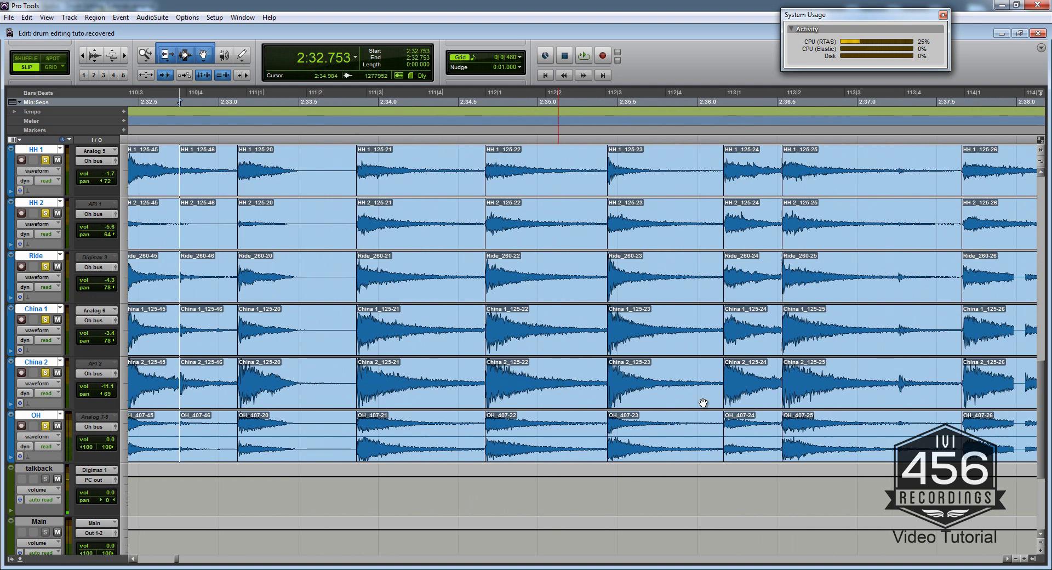
{"action": "left_click", "coordinate": [813, 368]}
{"action": "key", "text": "Tab"}
{"action": "key", "text": "b"}
{"action": "scroll", "coordinate": [437, 391], "scroll_direction": "left", "scroll_amount": 5}
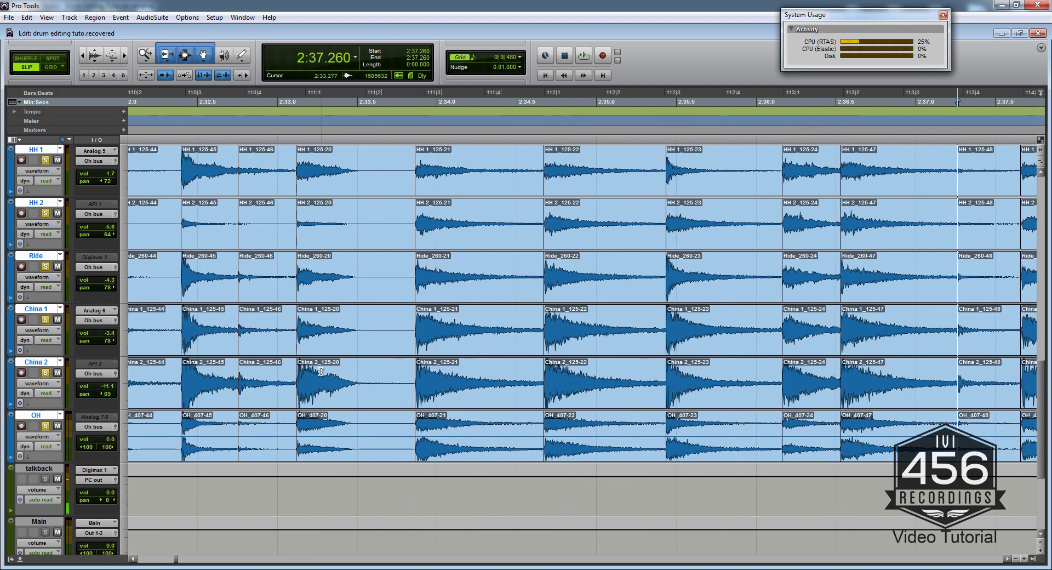
Step: Separate the drum regions at the three uncut cymbal transients near 2:38.0, near 2:38.75 and at 2:39.158
{"action": "scroll", "coordinate": [411, 382], "scroll_direction": "right", "scroll_amount": 8}
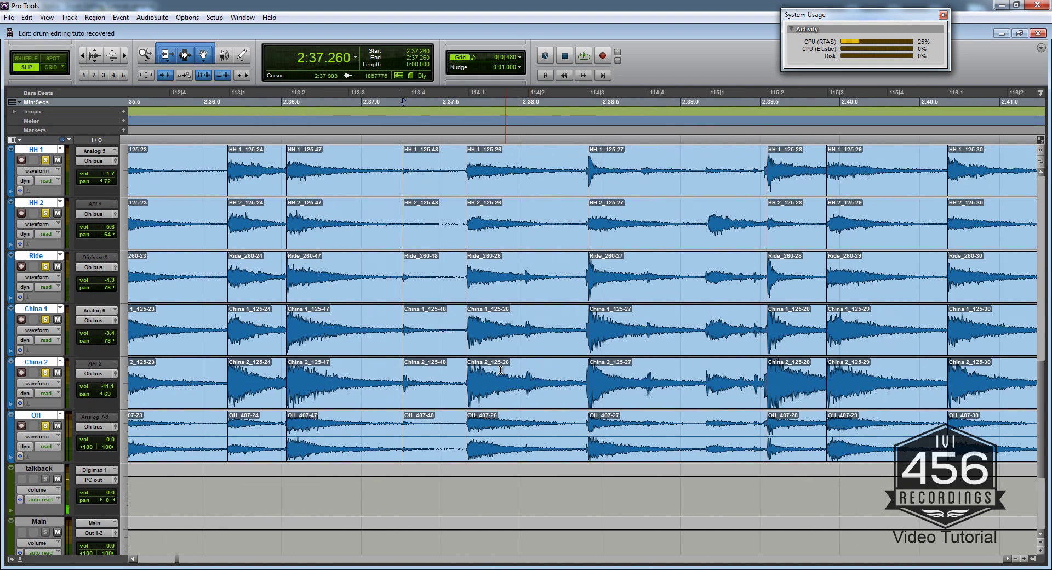
{"action": "left_click", "coordinate": [501, 369]}
{"action": "key", "text": "b"}
{"action": "left_click", "coordinate": [630, 369]}
{"action": "key", "text": "Tab"}
{"action": "key", "text": "b"}
{"action": "left_click", "coordinate": [682, 377]}
{"action": "key", "text": "Tab"}
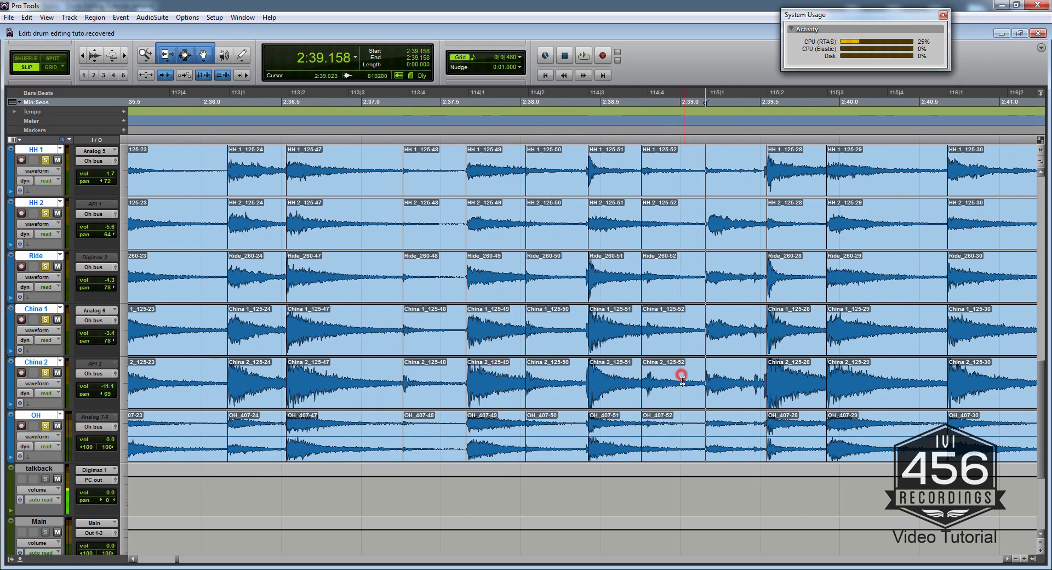
{"action": "key", "text": "b"}
Step: Separate the drum regions at the uncut cymbal transient at 2:43.309
{"action": "scroll", "coordinate": [681, 382], "scroll_direction": "right", "scroll_amount": 1}
{"action": "scroll", "coordinate": [852, 376], "scroll_direction": "right", "scroll_amount": 8}
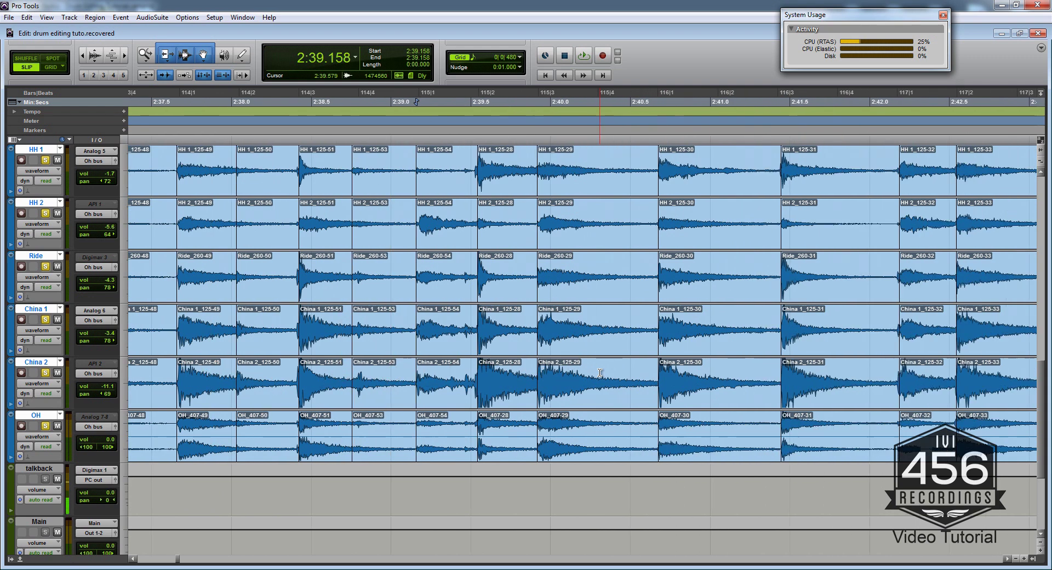
{"action": "left_click", "coordinate": [586, 364]}
{"action": "key", "text": "Tab"}
{"action": "key", "text": "b"}
{"action": "scroll", "coordinate": [587, 367], "scroll_direction": "right", "scroll_amount": 2}
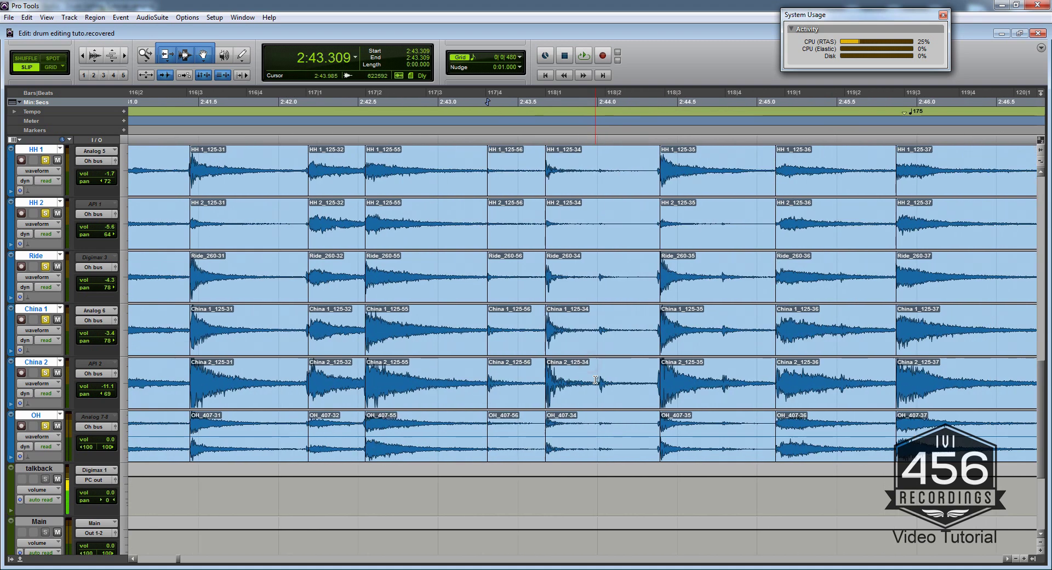
Step: Separate the drum regions at the small cymbal transients near 2:44.0 and at 2:44.781
{"action": "left_click", "coordinate": [585, 376]}
{"action": "key", "text": "Tab"}
{"action": "key", "text": "b"}
{"action": "scroll", "coordinate": [603, 383], "scroll_direction": "right", "scroll_amount": 3}
{"action": "left_click", "coordinate": [500, 369]}
{"action": "key", "text": "Tab"}
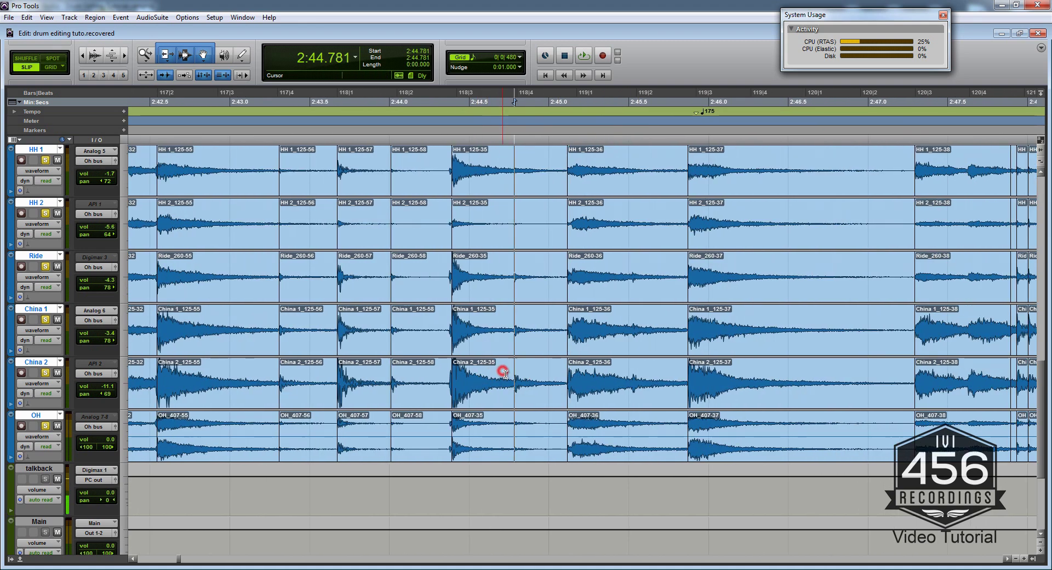
{"action": "key", "text": "b"}
Step: Separate the drum regions at the cymbal transient at 2:47.627
{"action": "scroll", "coordinate": [567, 386], "scroll_direction": "right", "scroll_amount": 2}
{"action": "scroll", "coordinate": [562, 383], "scroll_direction": "right", "scroll_amount": 3}
{"action": "scroll", "coordinate": [555, 386], "scroll_direction": "left", "scroll_amount": 4}
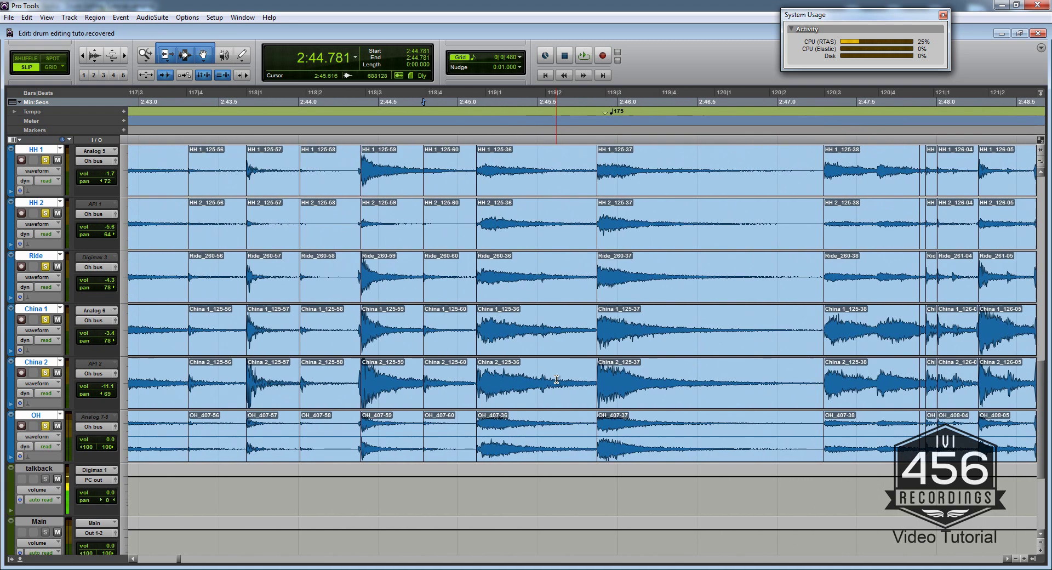
{"action": "scroll", "coordinate": [711, 396], "scroll_direction": "right", "scroll_amount": 3}
{"action": "key", "text": "Tab"}
{"action": "key", "text": "b"}
Step: Separate the drum regions at the small cymbal transient at 2:48.098
{"action": "scroll", "coordinate": [657, 384], "scroll_direction": "right", "scroll_amount": 5}
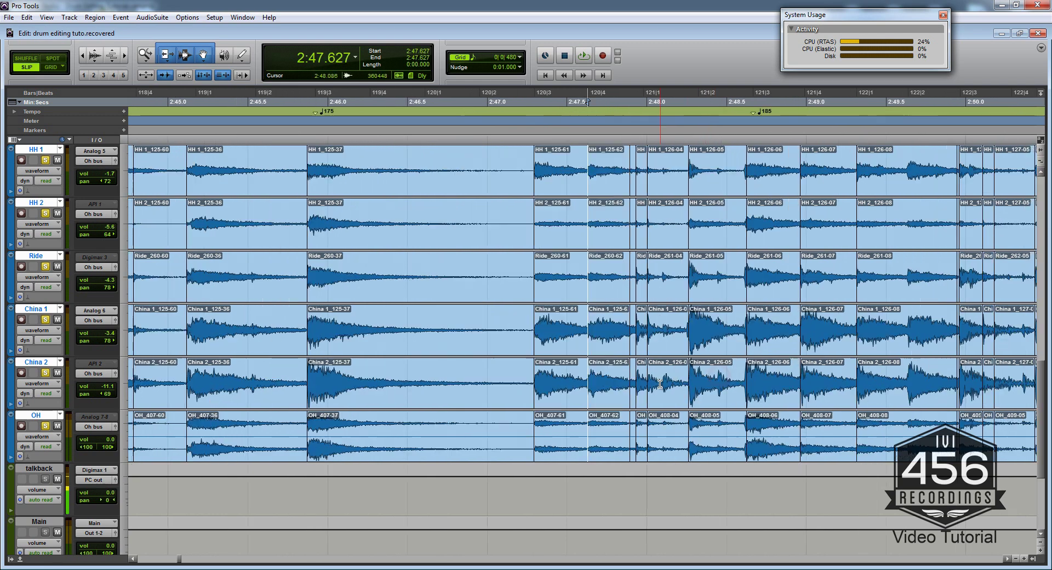
{"action": "key", "text": "t"}
{"action": "scroll", "coordinate": [580, 401], "scroll_direction": "right", "scroll_amount": 5}
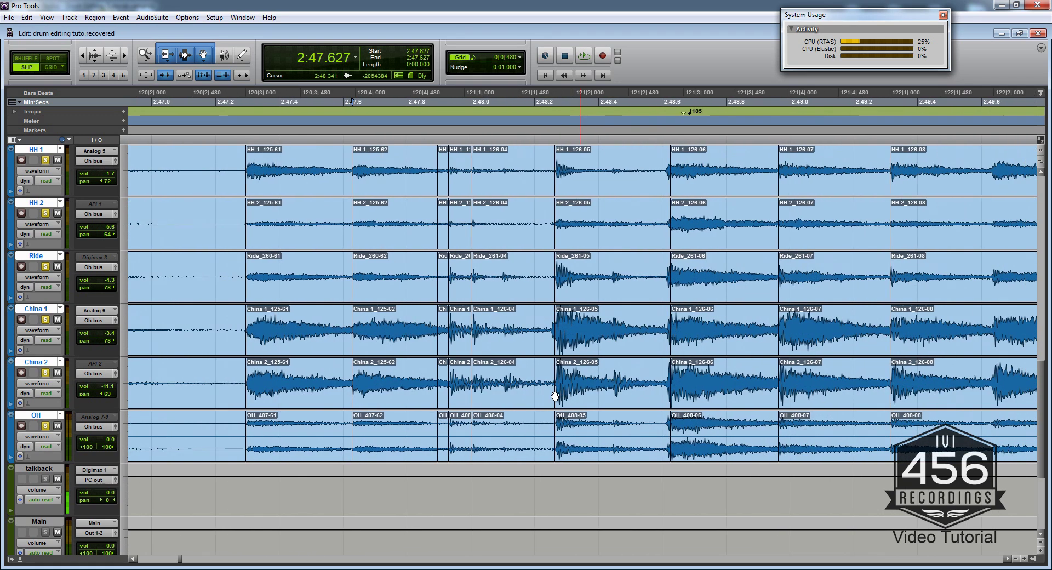
{"action": "left_click", "coordinate": [500, 397]}
{"action": "left_click", "coordinate": [498, 395]}
{"action": "key", "text": "b"}
{"action": "scroll", "coordinate": [518, 395], "scroll_direction": "right", "scroll_amount": 2}
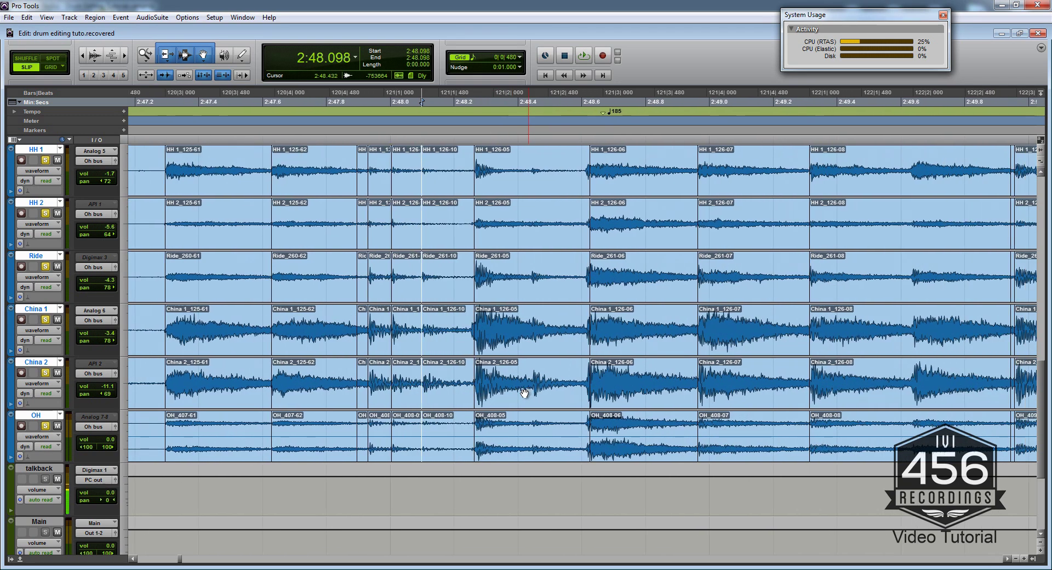
Step: Separate the drum regions at 2:48.264, at the start of the loud China hit
{"action": "left_click", "coordinate": [523, 367]}
{"action": "key", "text": "ctrl+Tab"}
{"action": "key", "text": "b"}
{"action": "scroll", "coordinate": [518, 377], "scroll_direction": "right", "scroll_amount": 3}
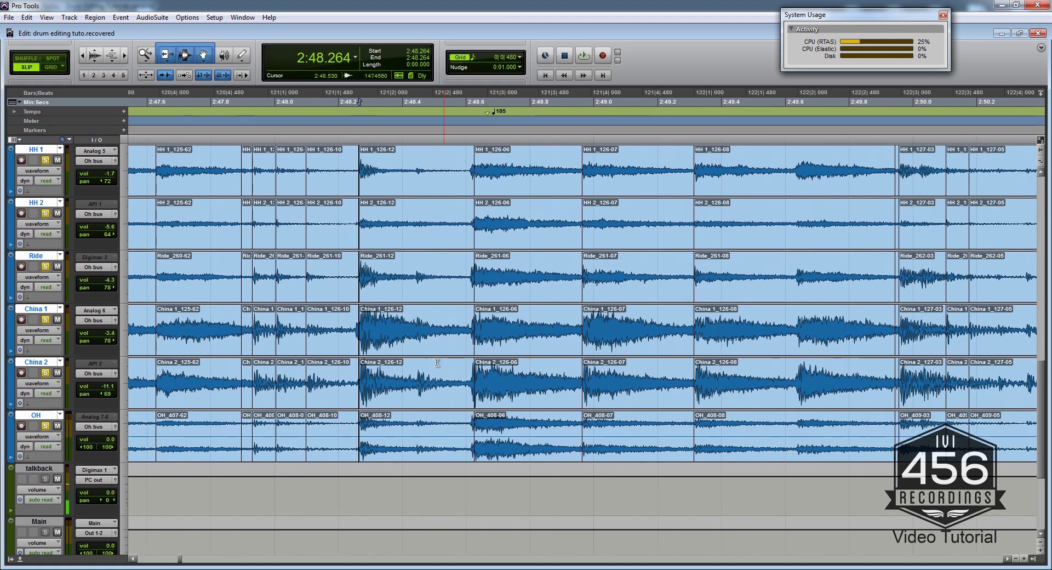
Step: Delete the tiny sliver region between 2:48.262 and 2:48.264 on the drum tracks
{"action": "key", "text": "ctrl+bracketright"}
{"action": "key", "text": "ctrl+bracketright"}
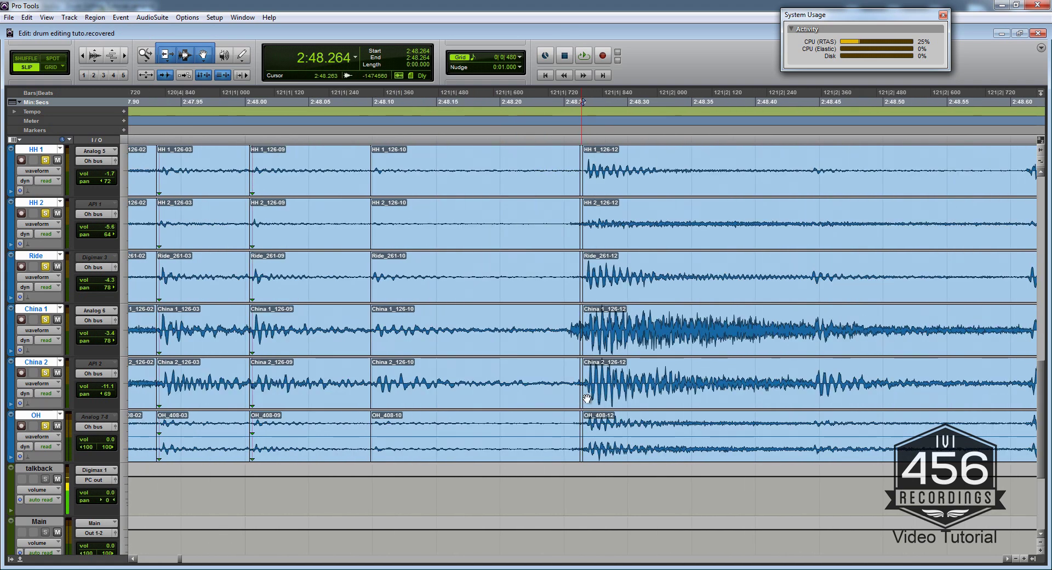
{"action": "key", "text": "t"}
{"action": "key", "text": "t"}
{"action": "left_click", "coordinate": [577, 399]}
{"action": "key", "text": "Delete"}
{"action": "key", "text": "r"}
{"action": "key", "text": "r"}
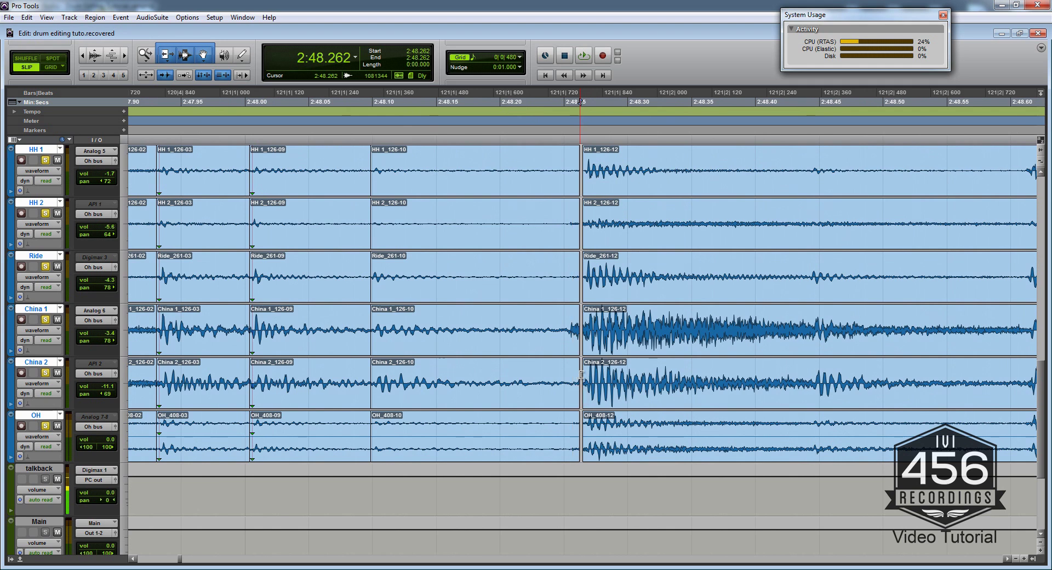
{"action": "key", "text": "ctrl+bracketleft"}
{"action": "key", "text": "ctrl+bracketleft"}
Step: Separate the drum regions at the cymbal transient at 2:48.442
{"action": "scroll", "coordinate": [578, 375], "scroll_direction": "right", "scroll_amount": 1}
{"action": "left_click", "coordinate": [567, 375]}
{"action": "key", "text": "Tab"}
{"action": "key", "text": "b"}
{"action": "scroll", "coordinate": [568, 374], "scroll_direction": "right", "scroll_amount": 1}
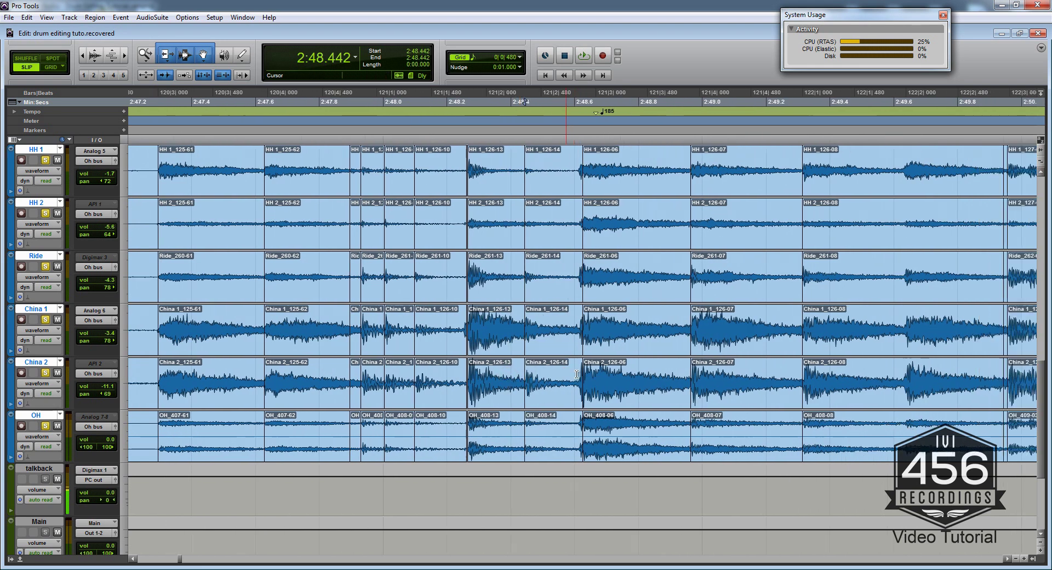
{"action": "scroll", "coordinate": [576, 375], "scroll_direction": "right", "scroll_amount": 1}
Step: Play from 2:47.581, delete the short regions at 2:47.894 and extend the preceding regions to 2:47.933 to fill the gap
{"action": "scroll", "coordinate": [394, 400], "scroll_direction": "left", "scroll_amount": 4}
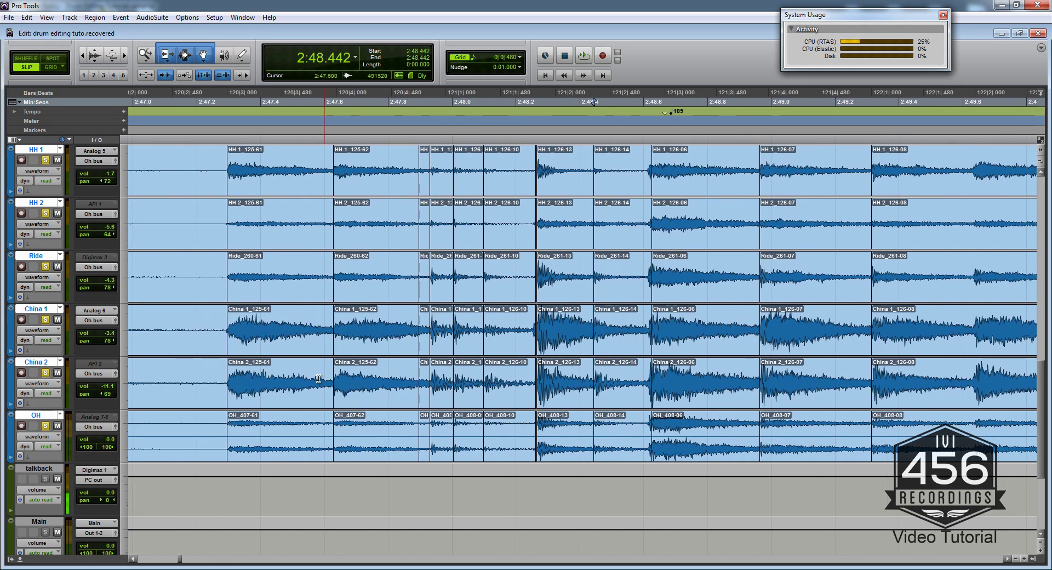
{"action": "key", "text": "space"}
{"action": "key", "text": "space"}
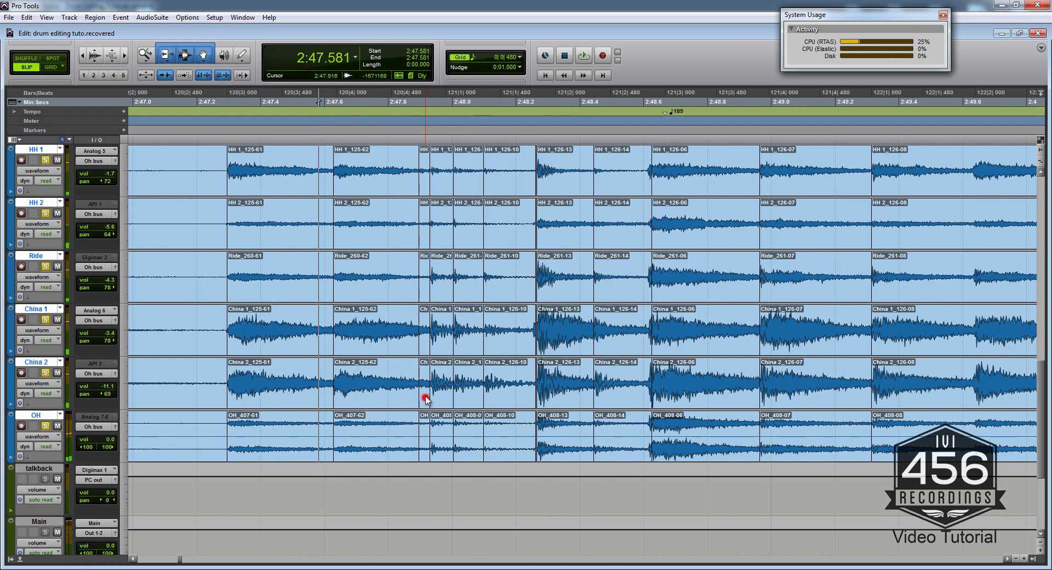
{"action": "double_click", "coordinate": [425, 398]}
{"action": "left_click", "coordinate": [451, 247]}
{"action": "key", "text": "Delete"}
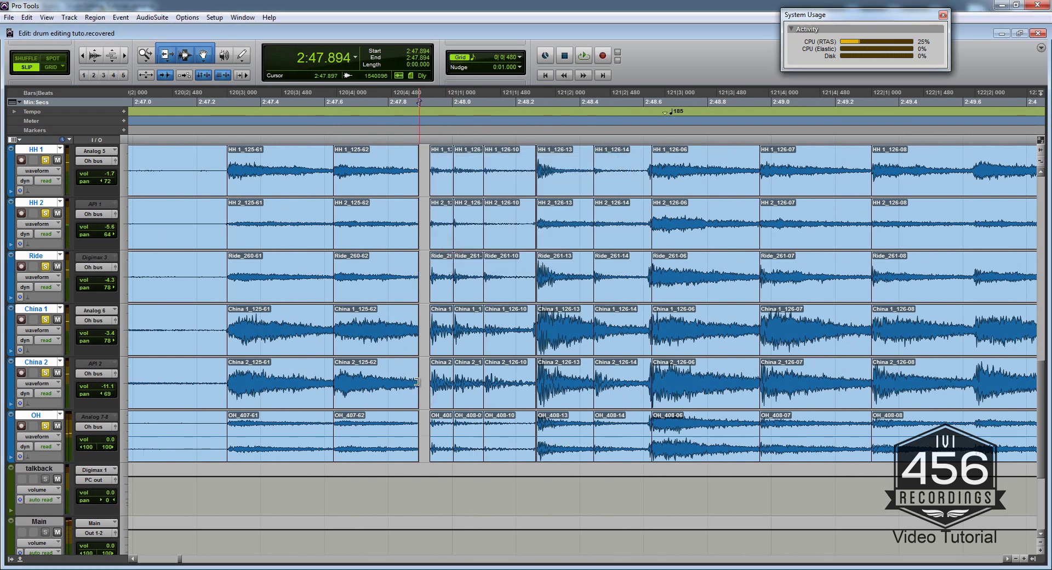
{"action": "left_click_drag", "start_coordinate": [418, 381], "coordinate": [429, 382]}
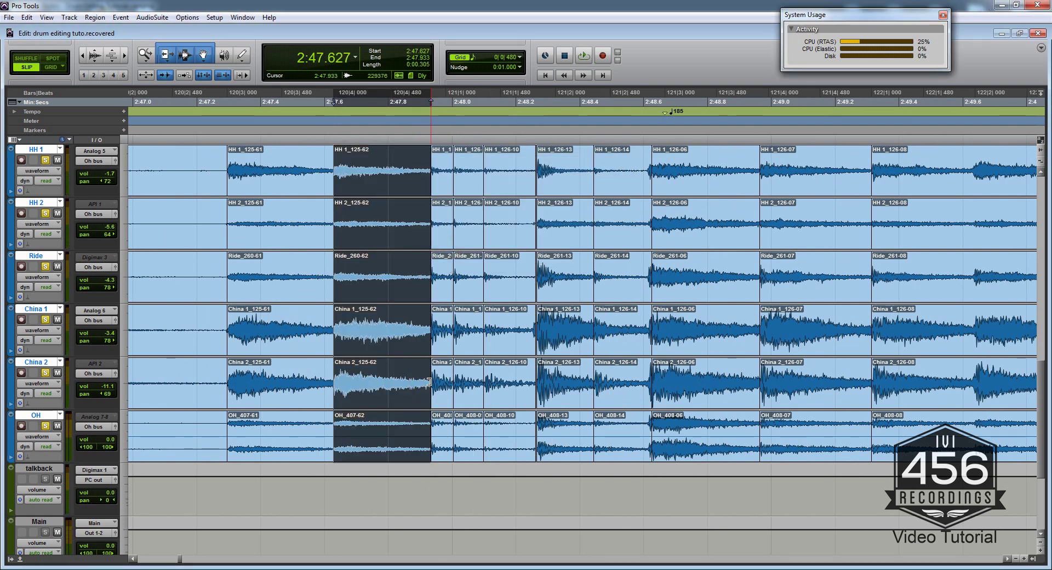
Step: Separate the drum regions at the cymbal transient at 2:49.635 and select the new regions that start there
{"action": "scroll", "coordinate": [496, 376], "scroll_direction": "right", "scroll_amount": 5}
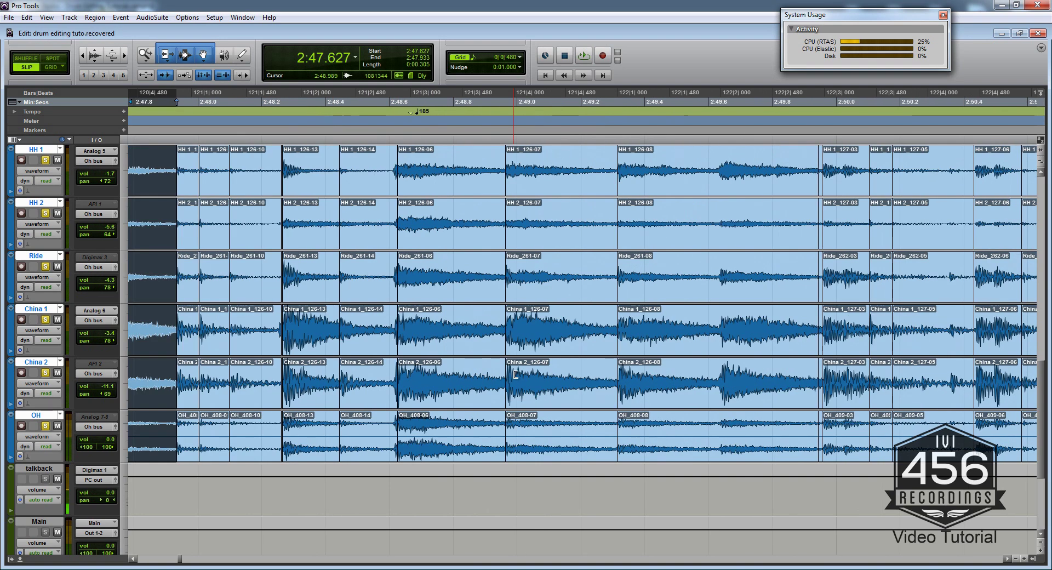
{"action": "scroll", "coordinate": [478, 393], "scroll_direction": "right", "scroll_amount": 4}
{"action": "left_click", "coordinate": [474, 373]}
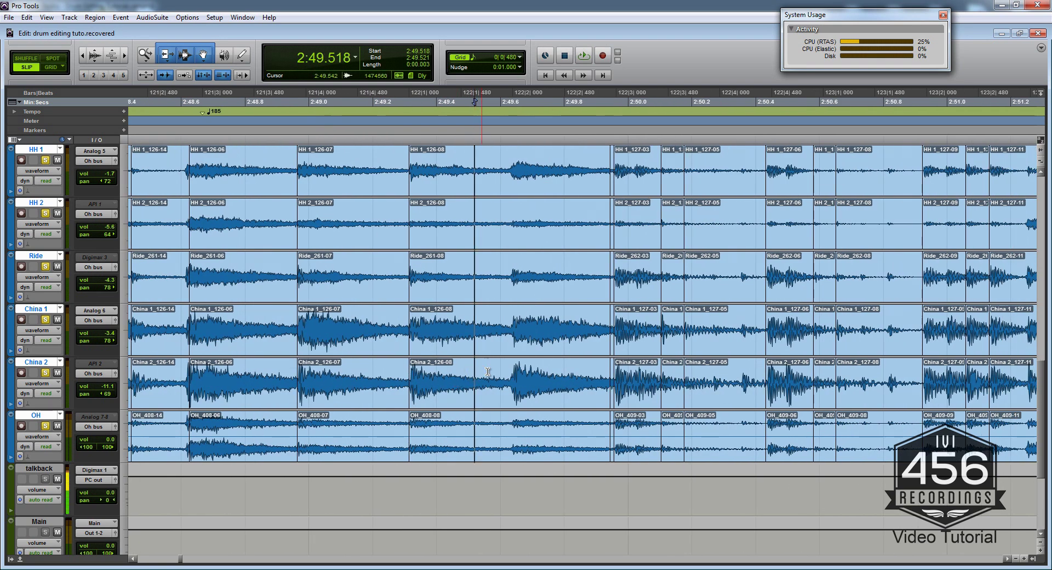
{"action": "key", "text": "Tab"}
{"action": "key", "text": "b"}
{"action": "scroll", "coordinate": [521, 395], "scroll_direction": "up", "scroll_amount": 3}
{"action": "scroll", "coordinate": [539, 405], "scroll_direction": "down", "scroll_amount": 3}
{"action": "left_click", "coordinate": [548, 407]}
{"action": "scroll", "coordinate": [551, 406], "scroll_direction": "right", "scroll_amount": 1}
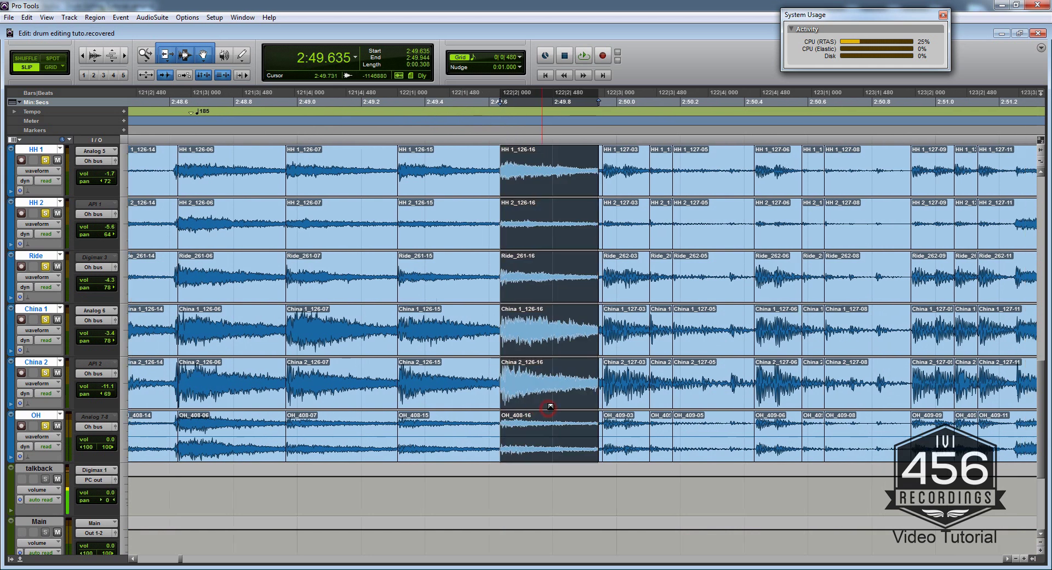
Step: Compare the short regions at 2:49.944 with the surrounding kick and snare hits
{"action": "scroll", "coordinate": [550, 406], "scroll_direction": "right", "scroll_amount": 1}
{"action": "left_click", "coordinate": [524, 373]}
{"action": "left_click", "coordinate": [567, 400]}
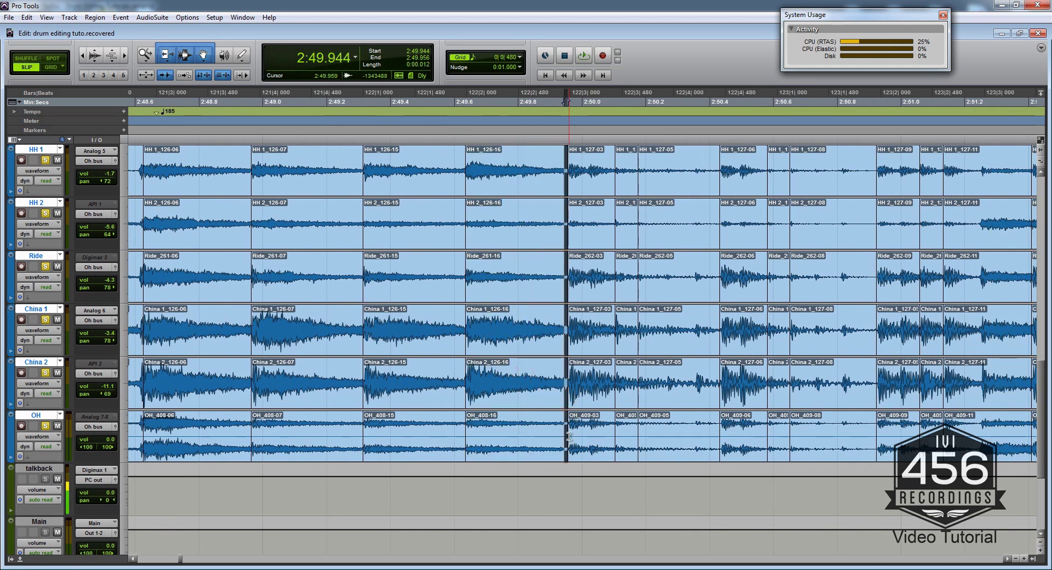
{"action": "scroll", "coordinate": [542, 392], "scroll_direction": "right", "scroll_amount": 2}
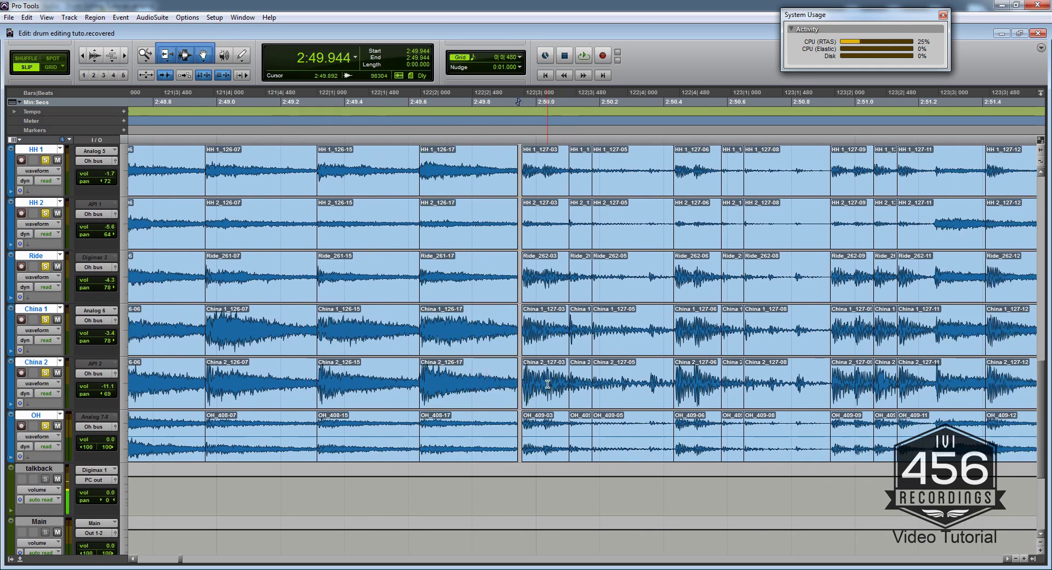
{"action": "scroll", "coordinate": [518, 389], "scroll_direction": "down", "scroll_amount": 1}
{"action": "scroll", "coordinate": [519, 391], "scroll_direction": "up", "scroll_amount": 4}
{"action": "scroll", "coordinate": [511, 362], "scroll_direction": "up", "scroll_amount": 4}
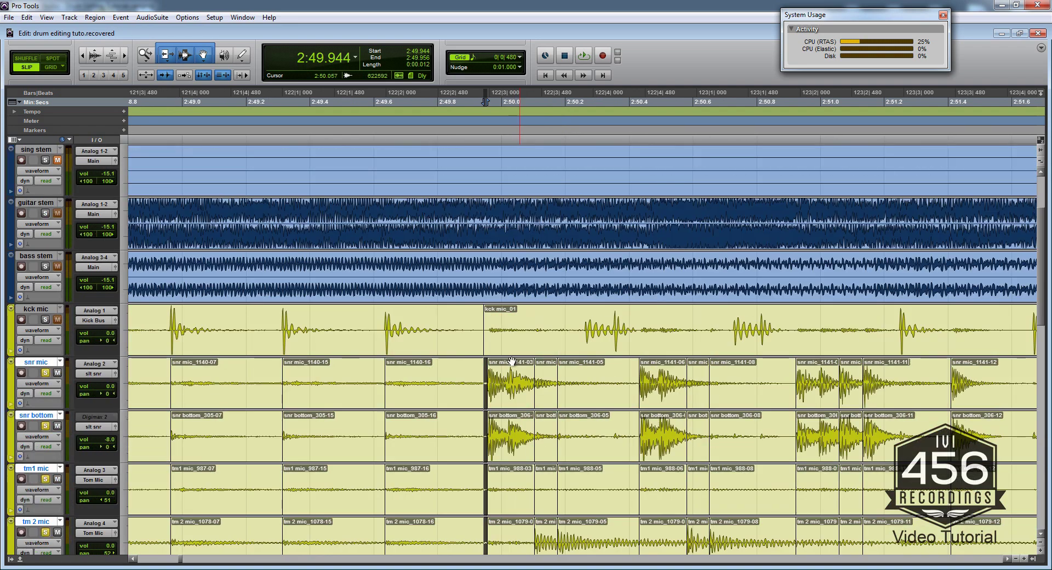
{"action": "key", "text": "t"}
{"action": "key", "text": "t"}
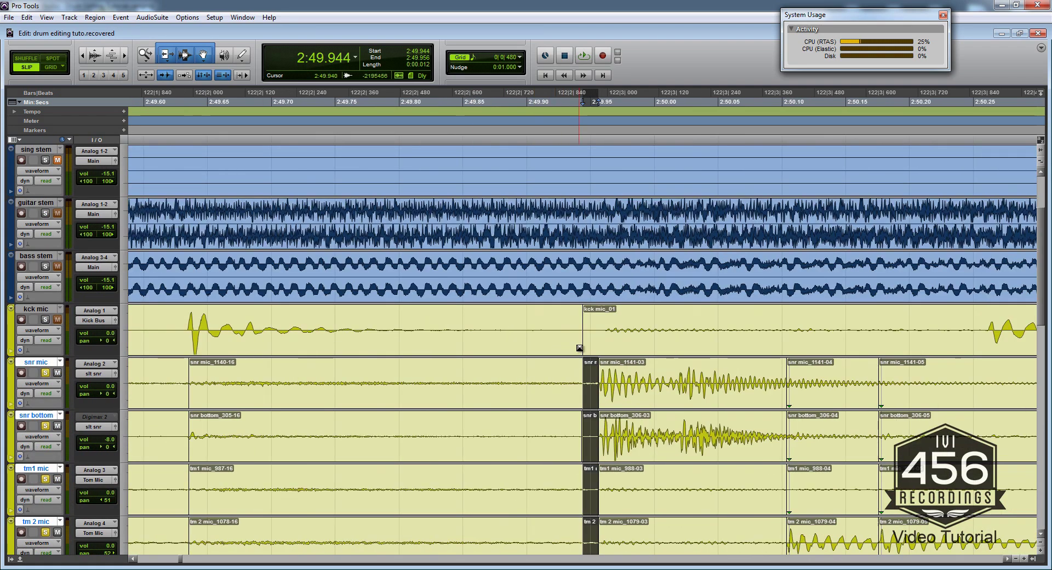
{"action": "double_click", "coordinate": [630, 378]}
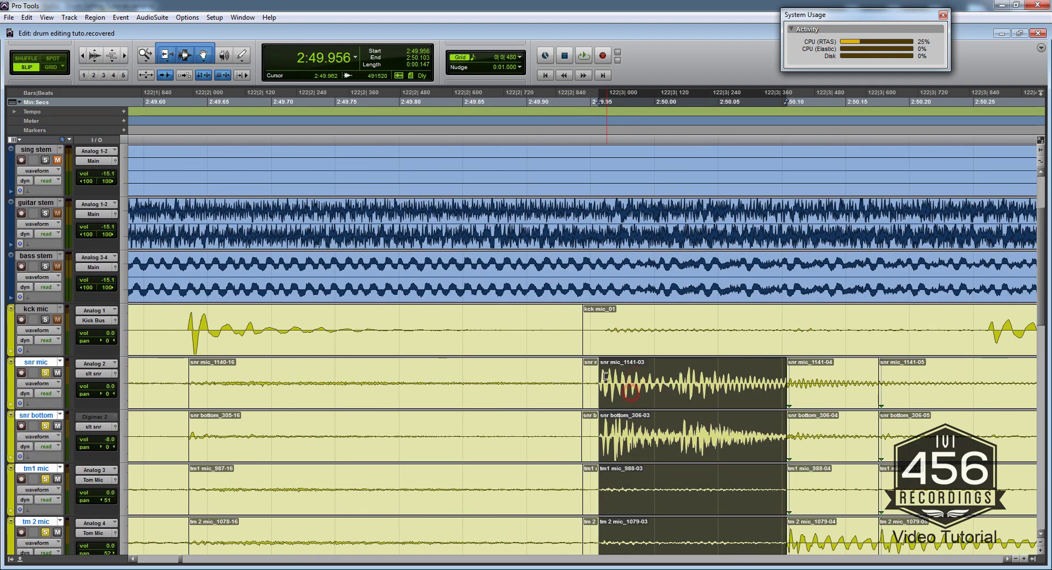
Step: Delete the short regions between 2:49.944 and 2:49.956 on the drum tracks
{"action": "left_click", "coordinate": [595, 406]}
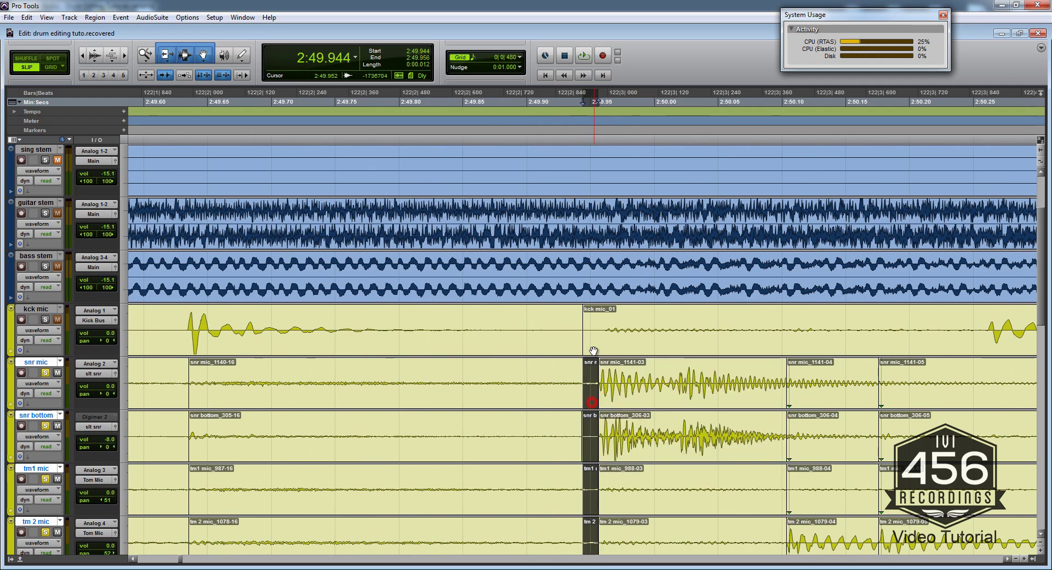
{"action": "scroll", "coordinate": [604, 391], "scroll_direction": "down", "scroll_amount": 5}
{"action": "key", "text": "Delete"}
{"action": "scroll", "coordinate": [603, 385], "scroll_direction": "down", "scroll_amount": 3}
{"action": "key", "text": "r"}
Step: Separate the drum regions at the second snare hit at 2:50.019
{"action": "scroll", "coordinate": [601, 382], "scroll_direction": "right", "scroll_amount": 2}
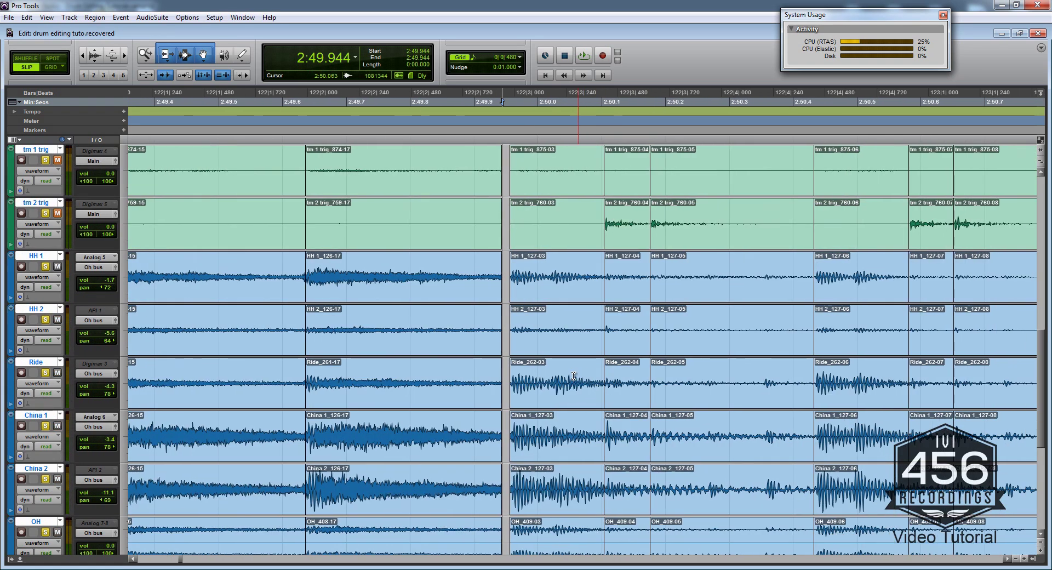
{"action": "scroll", "coordinate": [548, 378], "scroll_direction": "down", "scroll_amount": 2}
{"action": "left_click", "coordinate": [534, 370]}
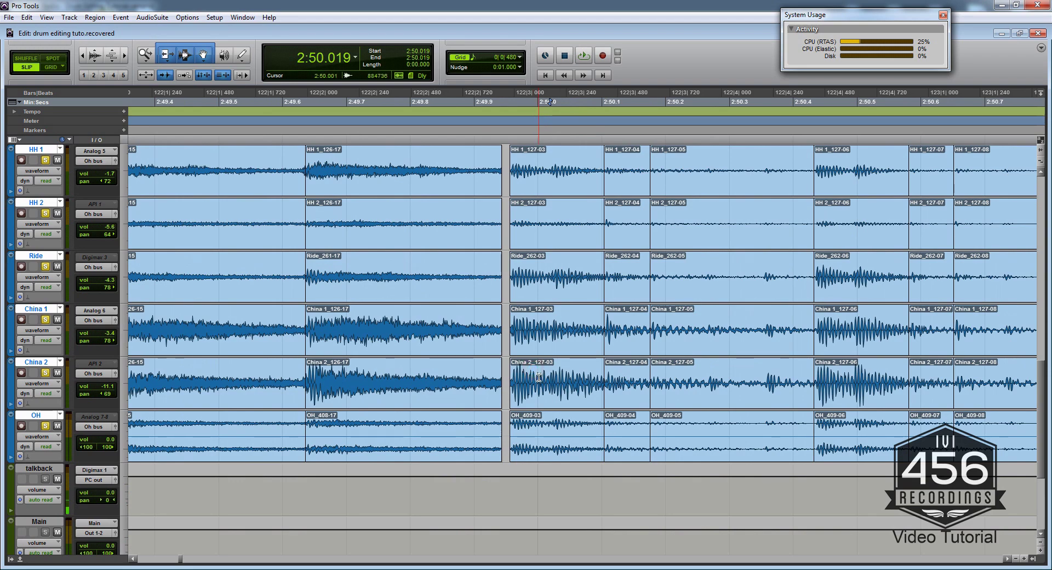
{"action": "scroll", "coordinate": [539, 377], "scroll_direction": "up", "scroll_amount": 4}
{"action": "key", "text": "ctrl+e"}
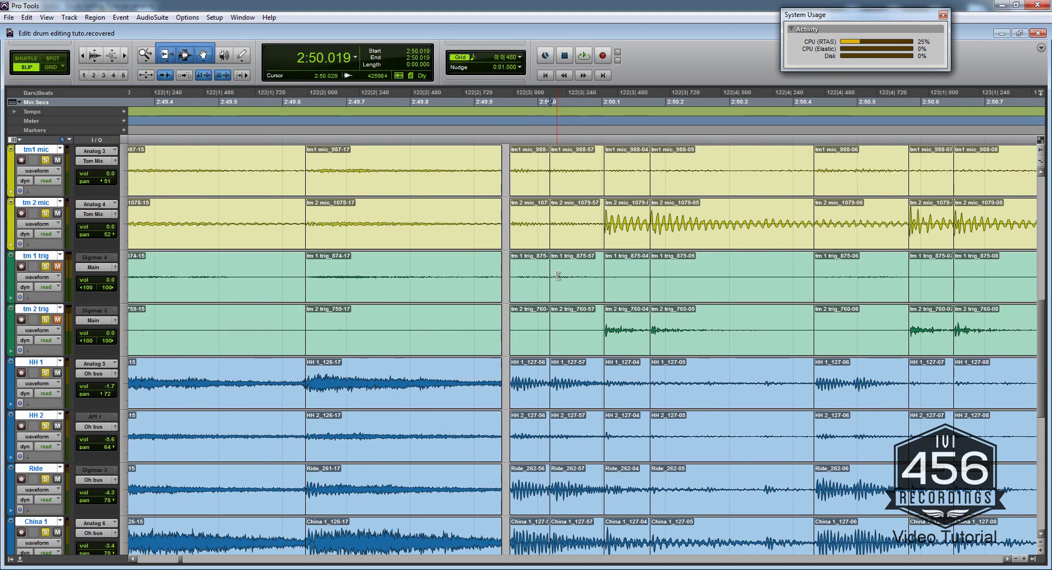
Step: Move the snr mic track below tm 2 trig, directly above the HH 1 track
{"action": "scroll", "coordinate": [542, 279], "scroll_direction": "right", "scroll_amount": 1}
{"action": "scroll", "coordinate": [530, 284], "scroll_direction": "up", "scroll_amount": 2}
{"action": "scroll", "coordinate": [545, 310], "scroll_direction": "down", "scroll_amount": 3}
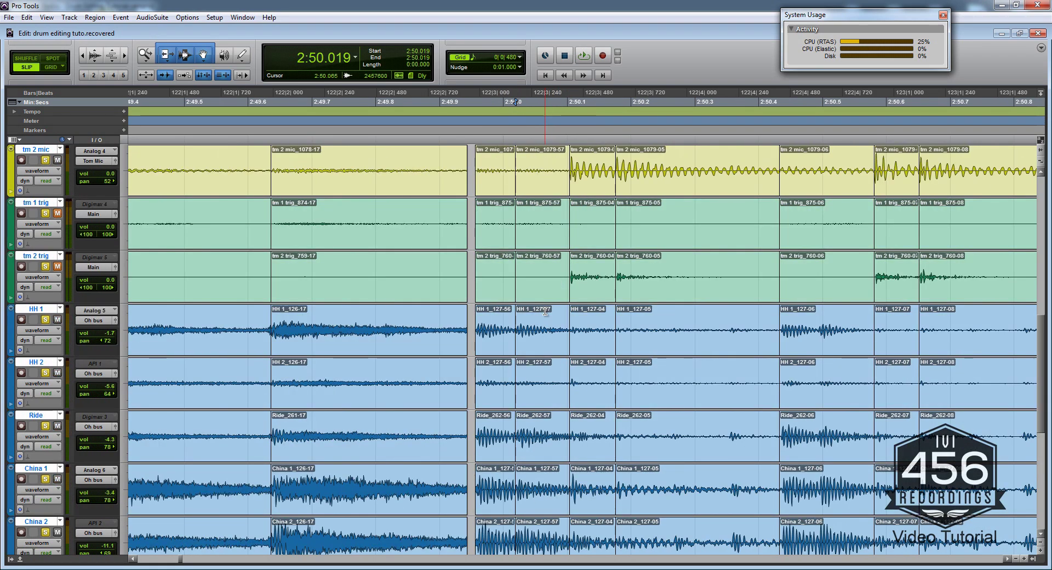
{"action": "scroll", "coordinate": [542, 312], "scroll_direction": "up", "scroll_amount": 5}
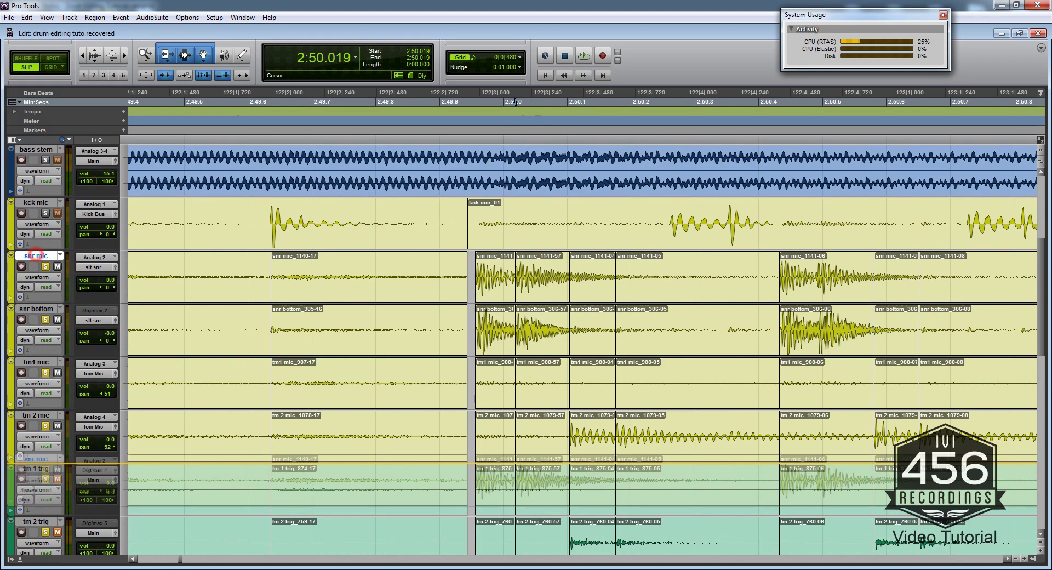
{"action": "scroll", "coordinate": [69, 415], "scroll_direction": "down", "scroll_amount": 3}
{"action": "left_click_drag", "start_coordinate": [68, 415], "coordinate": [68, 416]}
{"action": "scroll", "coordinate": [57, 278], "scroll_direction": "down", "scroll_amount": 3}
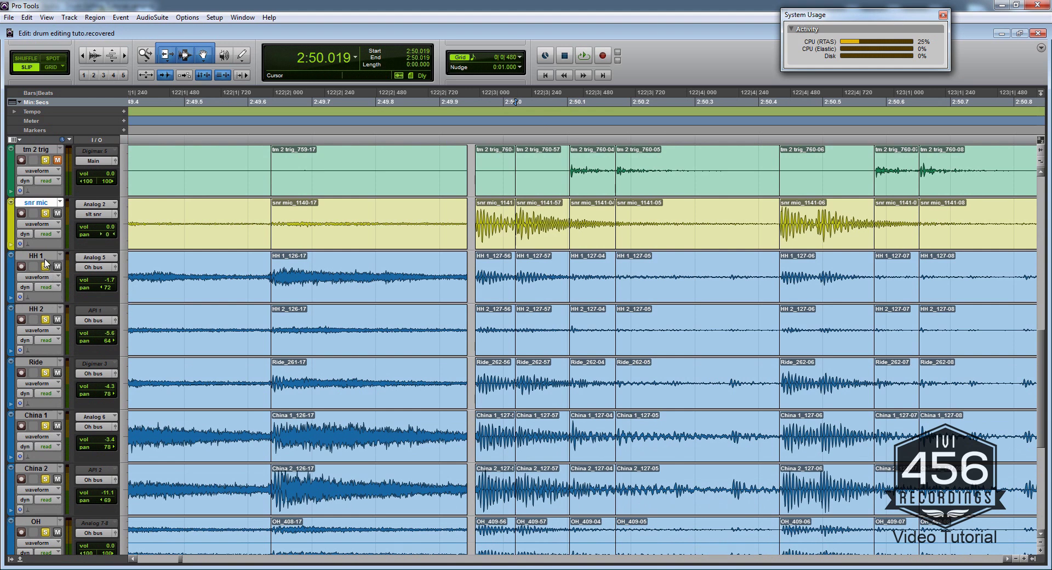
Step: Set all drum tracks to small height, with the snr mic and OH tracks at medium height
{"action": "left_click", "coordinate": [127, 280]}
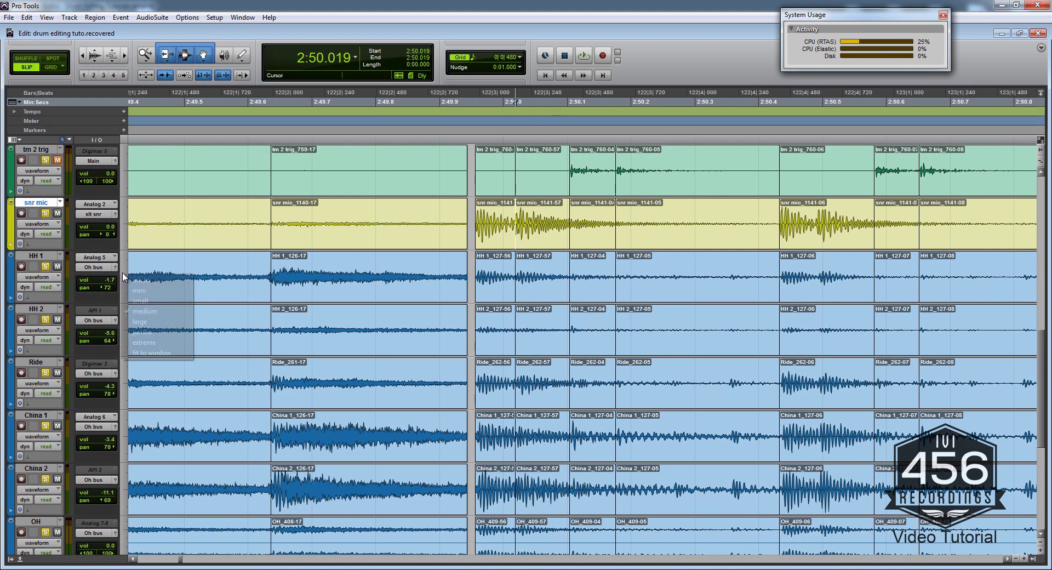
{"action": "left_click", "coordinate": [133, 305]}
{"action": "scroll", "coordinate": [99, 346], "scroll_direction": "up", "scroll_amount": 5}
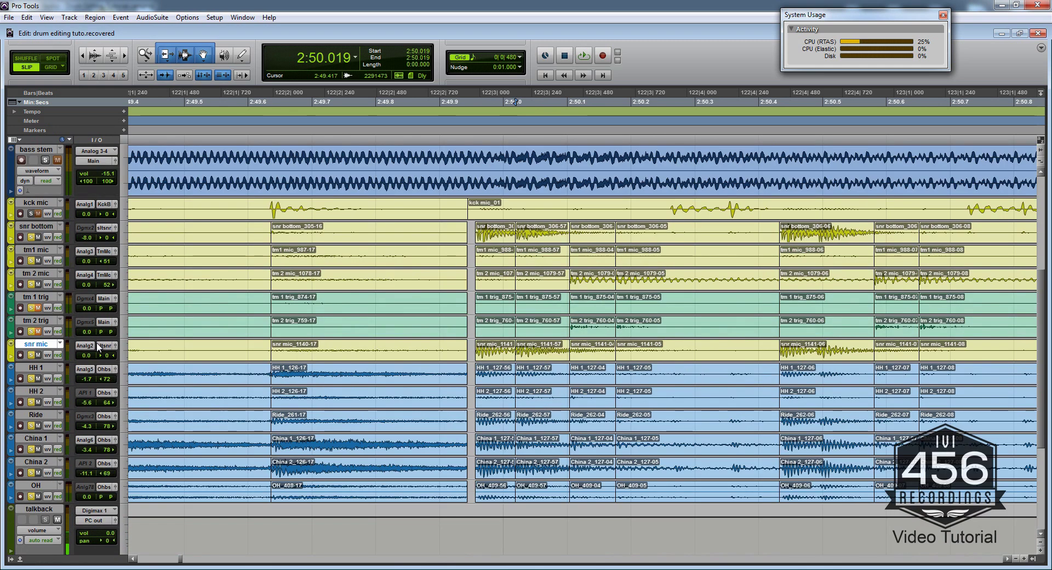
{"action": "left_click", "coordinate": [127, 360]}
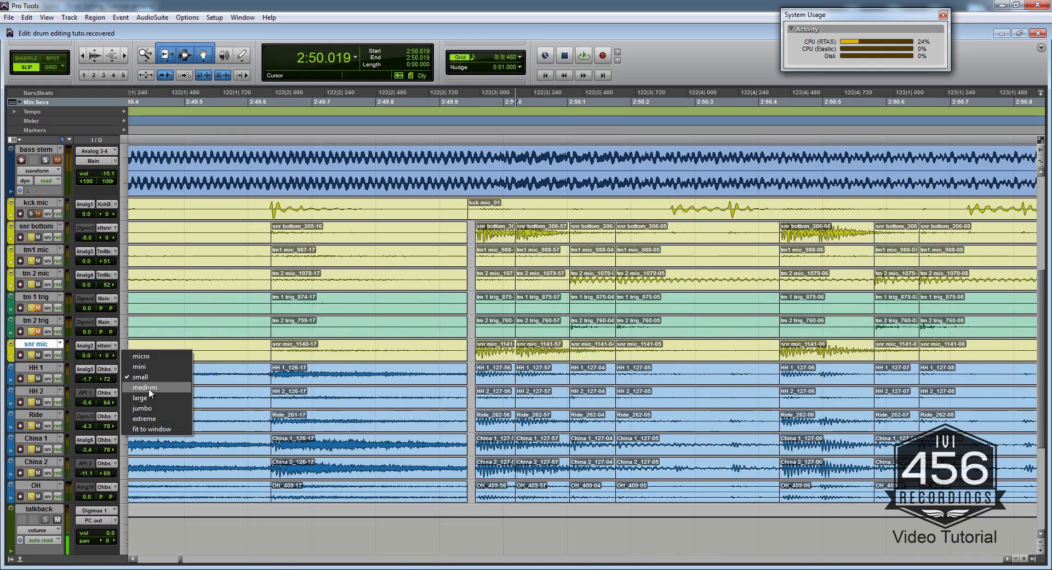
{"action": "left_click", "coordinate": [149, 392]}
{"action": "scroll", "coordinate": [122, 445], "scroll_direction": "down", "scroll_amount": 3}
{"action": "left_click", "coordinate": [121, 445]}
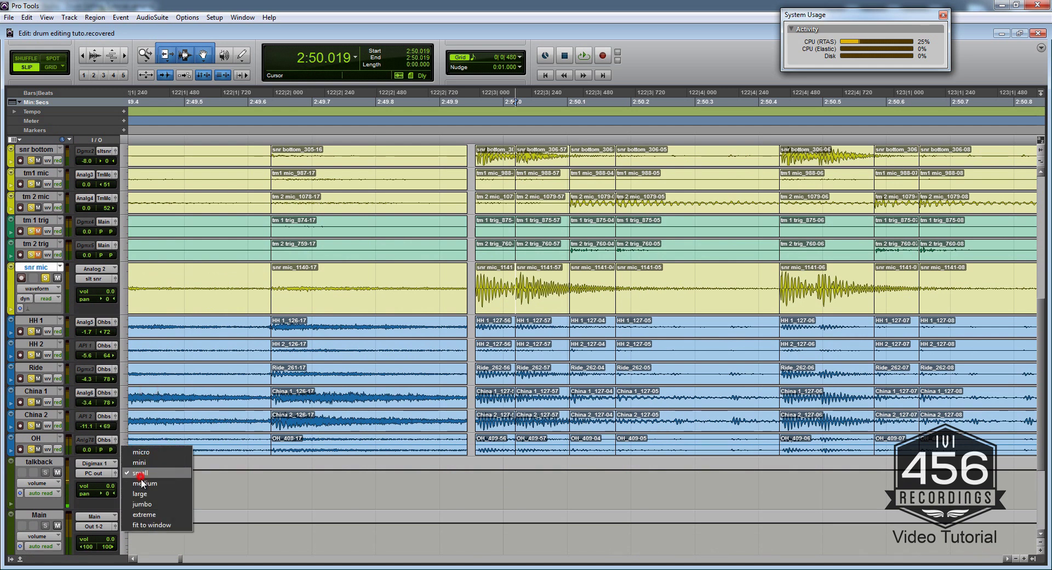
{"action": "left_click", "coordinate": [141, 477]}
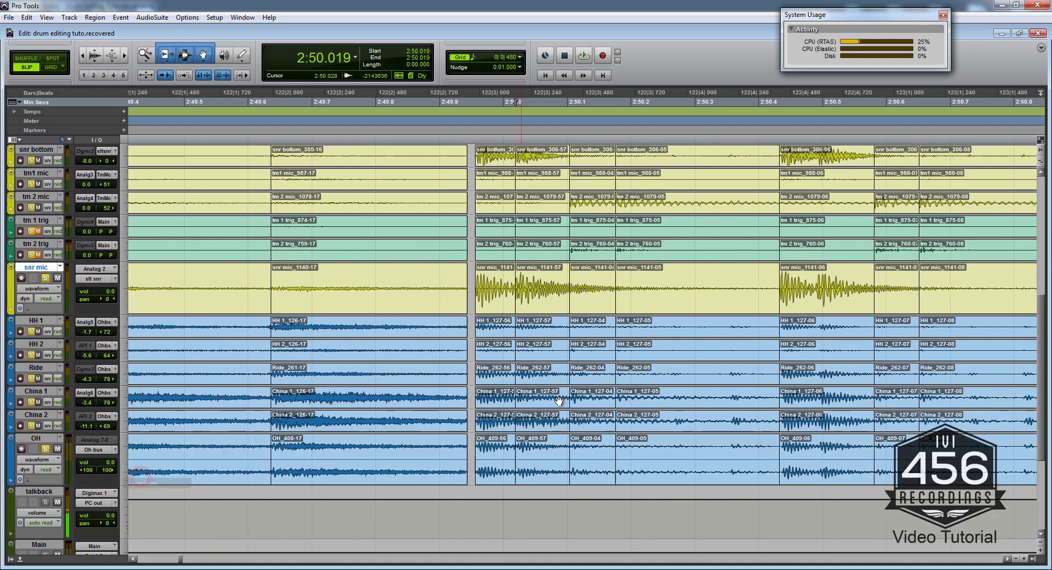
Step: Set the tm 1 trig and tm 2 trig tracks to medium height
{"action": "left_click", "coordinate": [124, 254]}
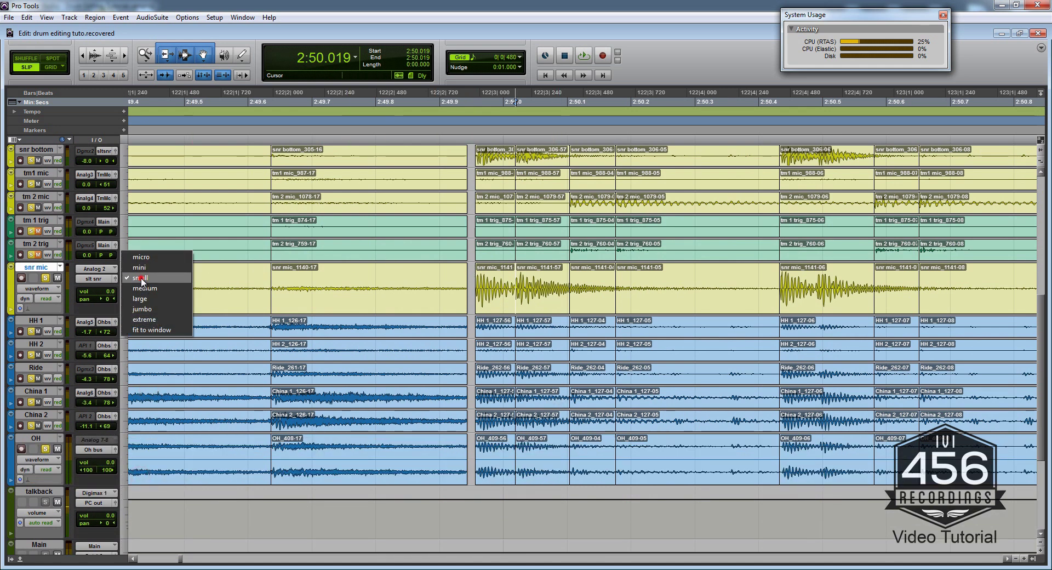
{"action": "left_click", "coordinate": [141, 279]}
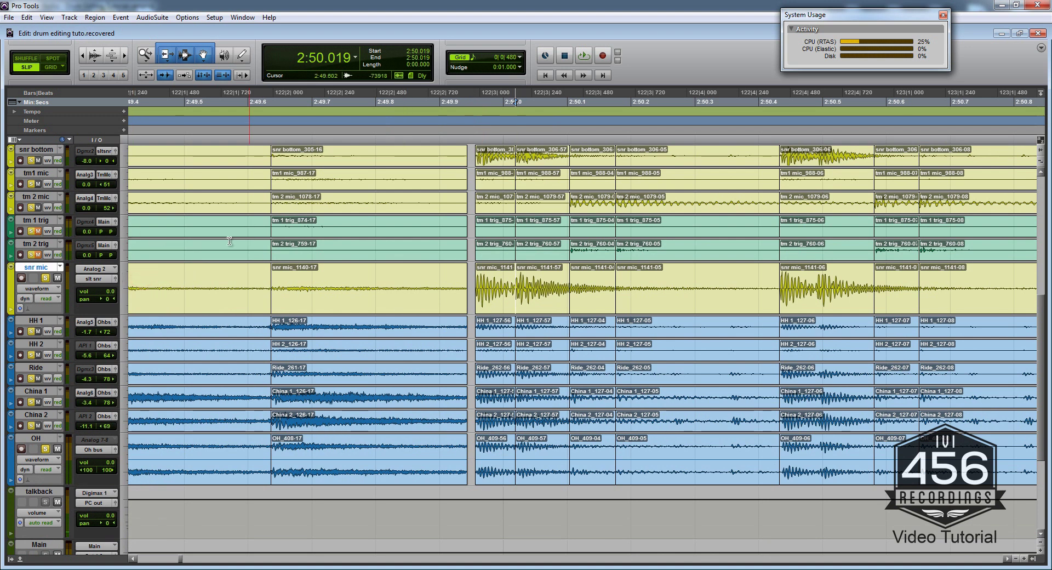
{"action": "left_click", "coordinate": [123, 225]}
{"action": "left_click", "coordinate": [137, 262]}
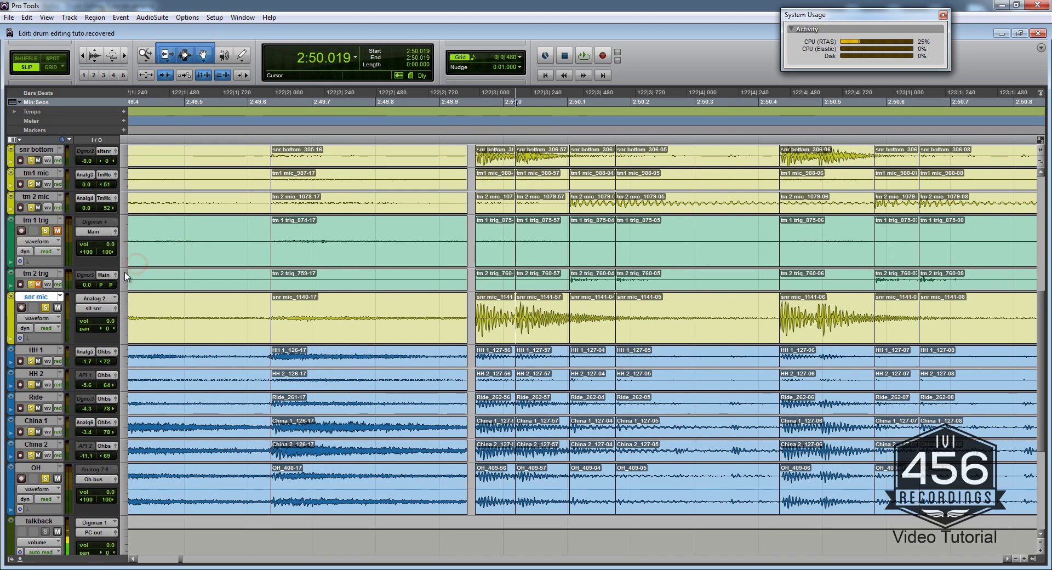
{"action": "left_click", "coordinate": [124, 275]}
{"action": "left_click", "coordinate": [144, 312]}
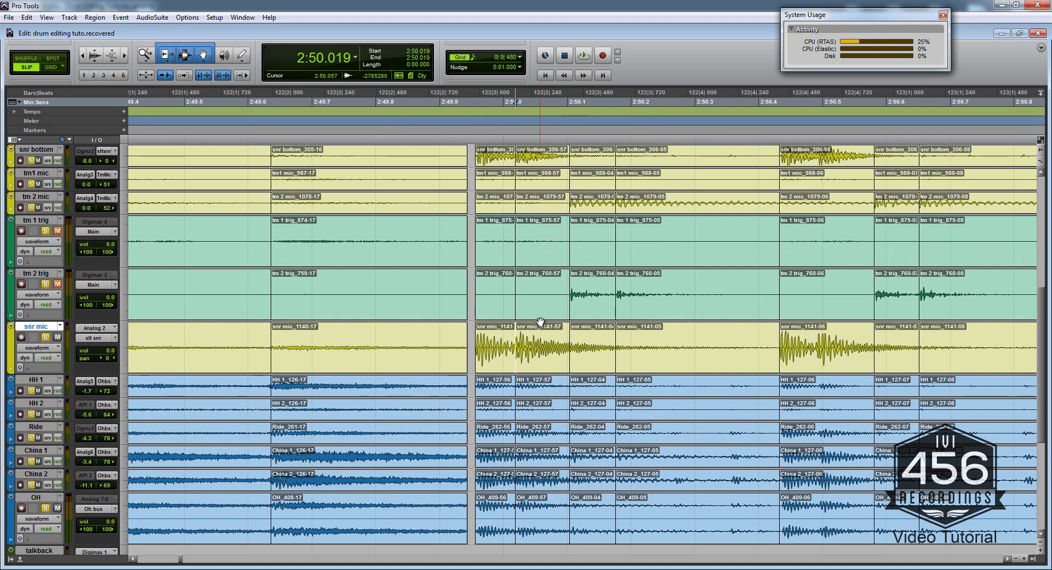
Step: Enlarge the OH track to about twice its medium height, keeping snr mic at medium
{"action": "scroll", "coordinate": [528, 305], "scroll_direction": "down", "scroll_amount": 1}
{"action": "scroll", "coordinate": [465, 321], "scroll_direction": "right", "scroll_amount": 1}
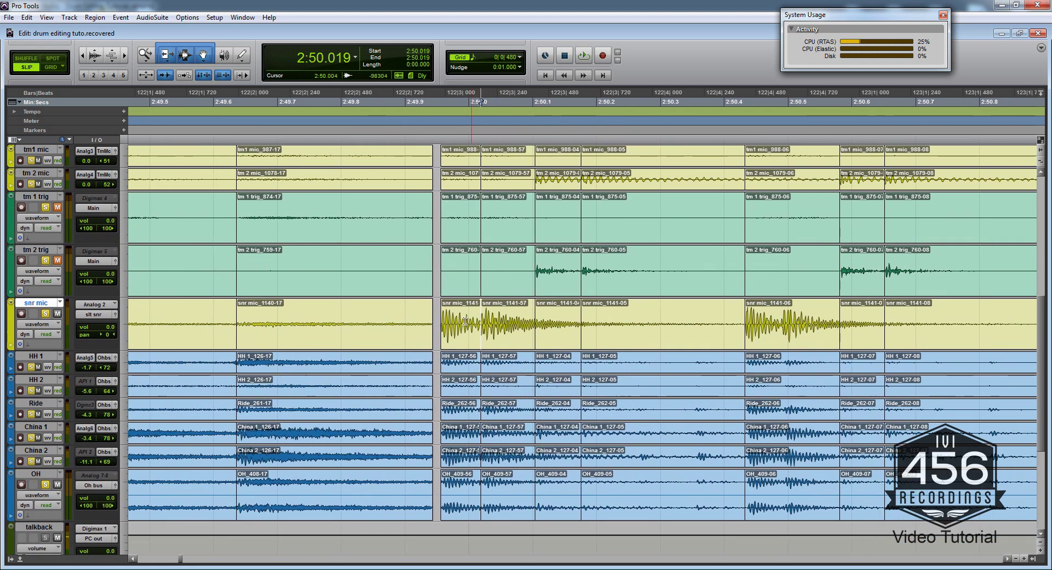
{"action": "left_click", "coordinate": [124, 324]}
{"action": "left_click", "coordinate": [139, 358]}
{"action": "scroll", "coordinate": [460, 337], "scroll_direction": "down", "scroll_amount": 1}
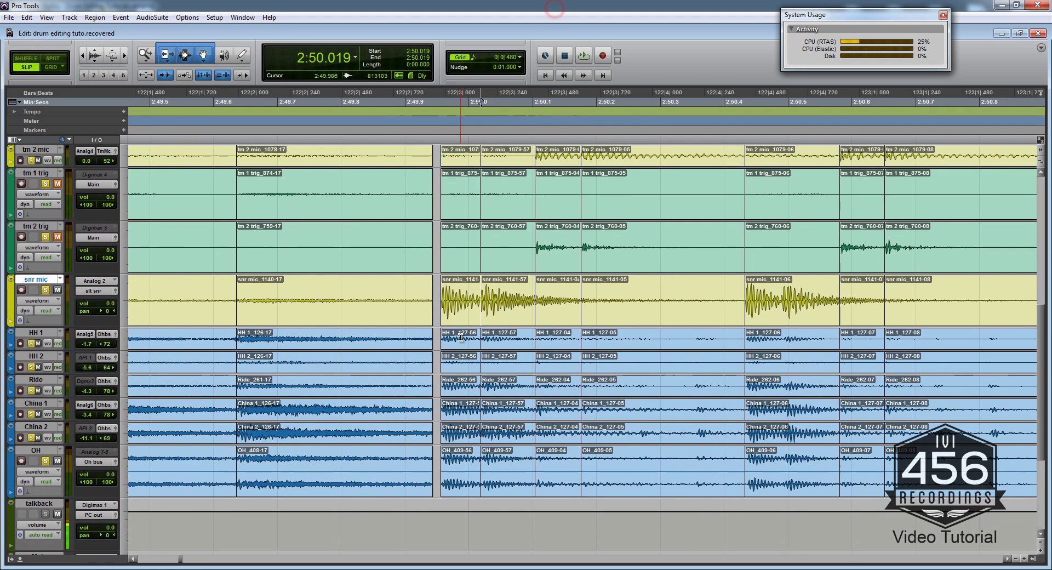
{"action": "scroll", "coordinate": [461, 337], "scroll_direction": "right", "scroll_amount": 1}
{"action": "left_click", "coordinate": [124, 467]}
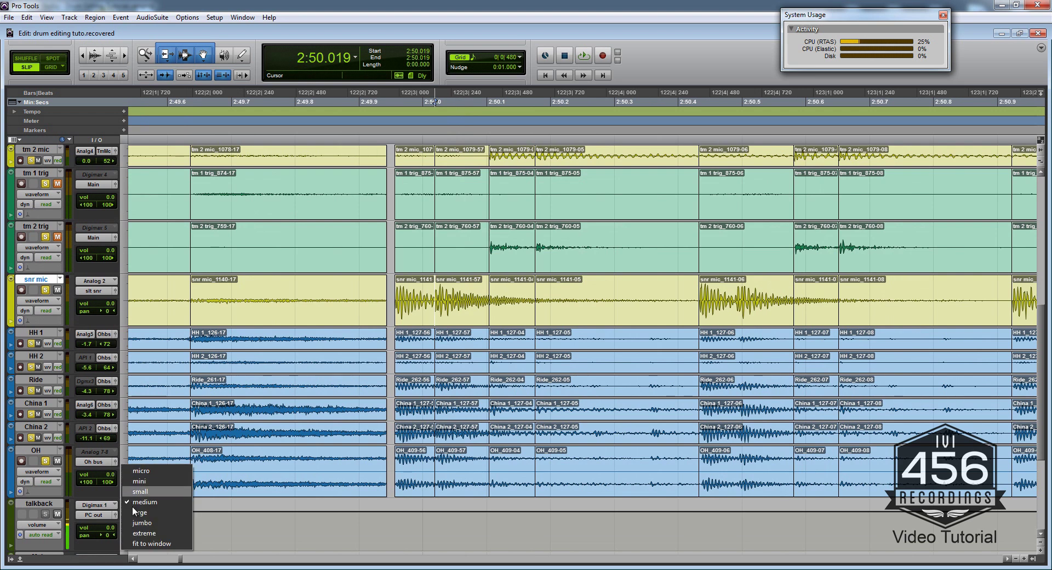
{"action": "left_click", "coordinate": [137, 523]}
Step: Extend the edit cursor across the drum tracks and separate their regions at the cymbal transient at 2:50.354
{"action": "scroll", "coordinate": [472, 335], "scroll_direction": "right", "scroll_amount": 1}
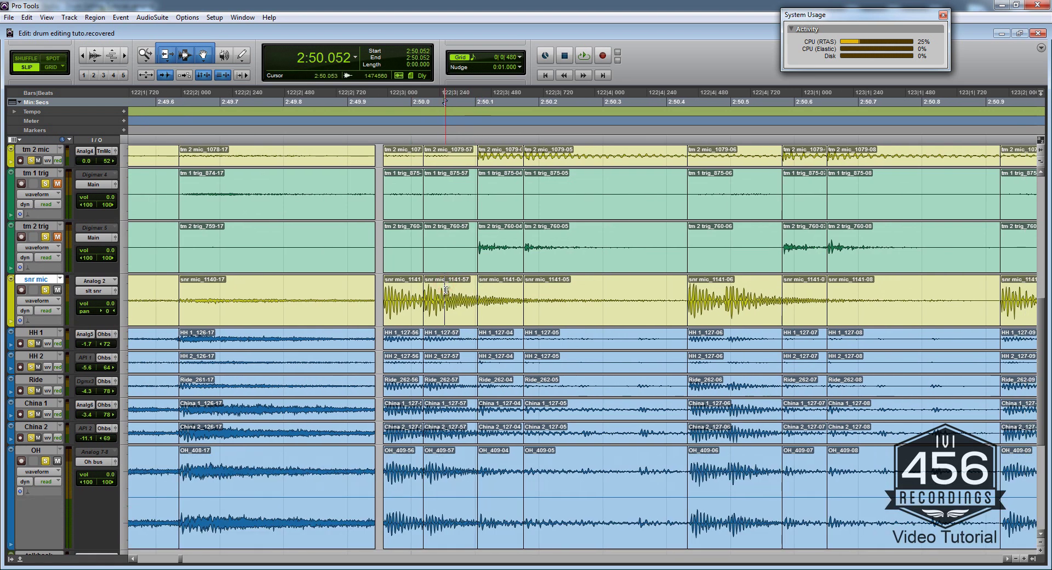
{"action": "scroll", "coordinate": [461, 347], "scroll_direction": "up", "scroll_amount": 7}
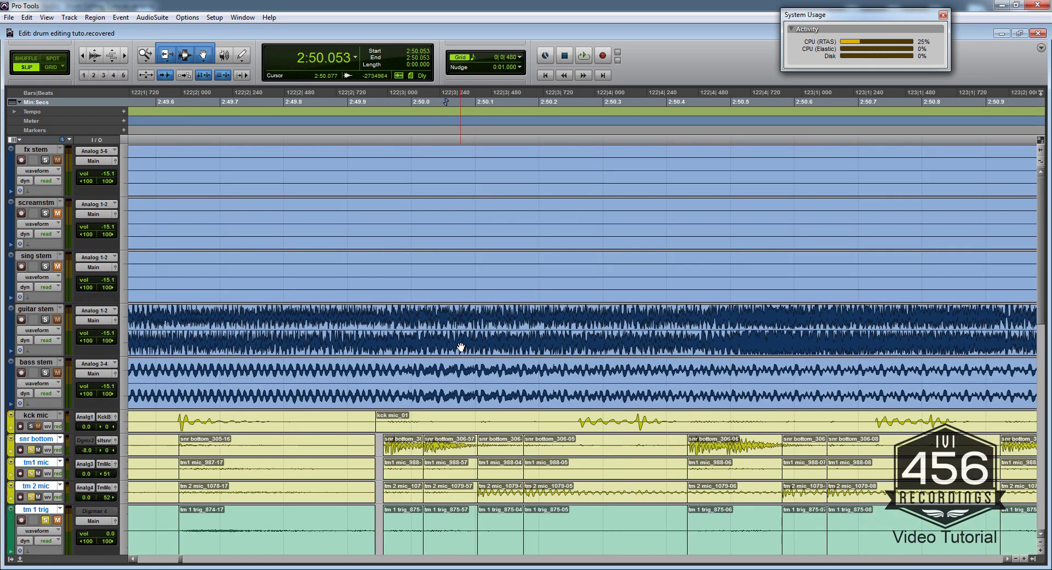
{"action": "scroll", "coordinate": [461, 346], "scroll_direction": "down", "scroll_amount": 8}
{"action": "scroll", "coordinate": [474, 358], "scroll_direction": "right", "scroll_amount": 7}
{"action": "left_click", "coordinate": [479, 437]}
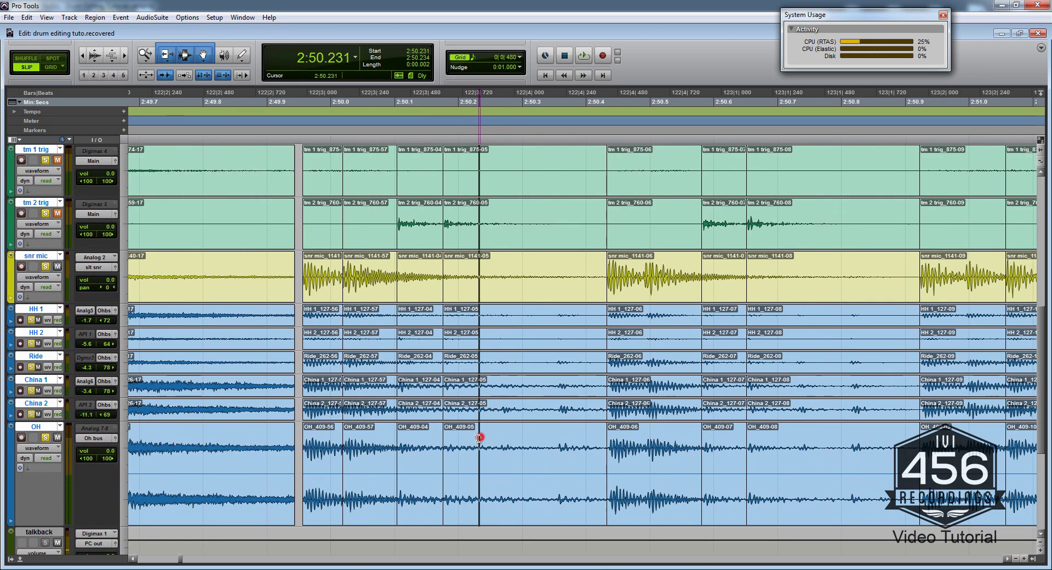
{"action": "key", "text": "Tab"}
{"action": "scroll", "coordinate": [526, 448], "scroll_direction": "right", "scroll_amount": 2}
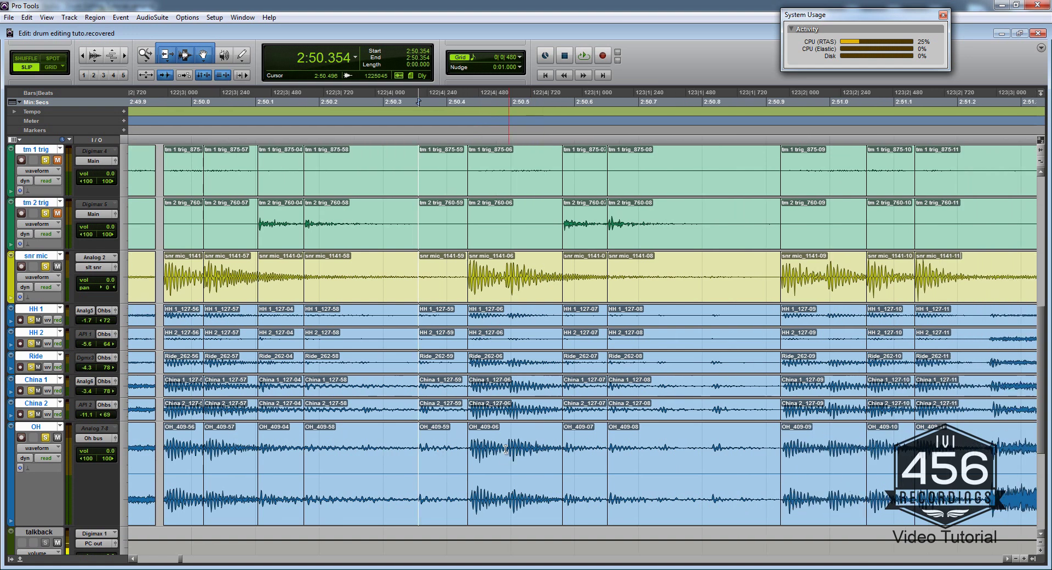
{"action": "key", "text": "b"}
Step: Separate the drum regions at the second snare hit near 2:50.49 and at the cymbal transients at 2:50.812 and 2:50.735
{"action": "scroll", "coordinate": [501, 445], "scroll_direction": "right", "scroll_amount": 2}
{"action": "left_click", "coordinate": [564, 441]}
{"action": "key", "text": "Tab"}
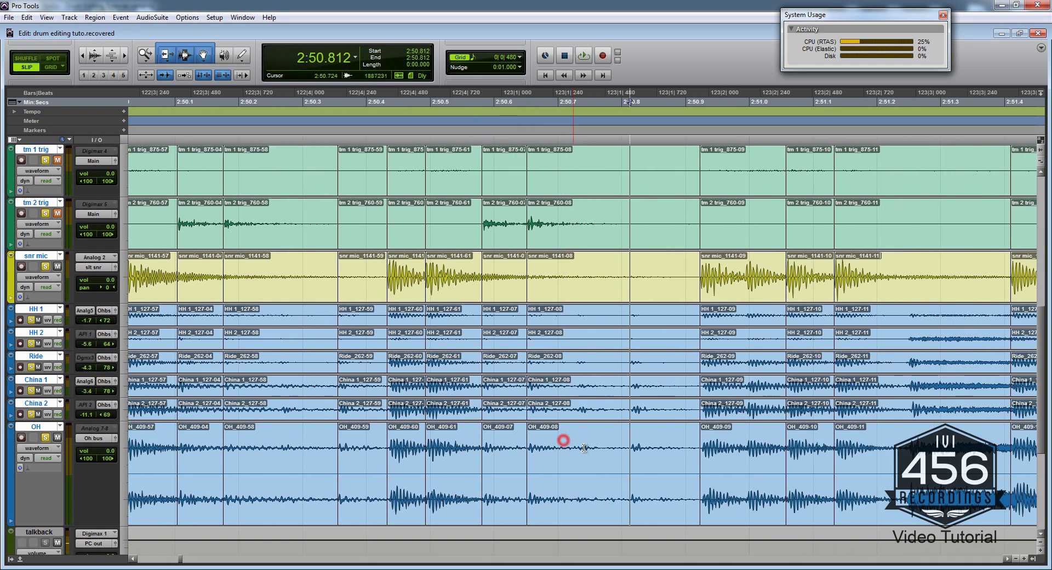
{"action": "key", "text": "b"}
{"action": "left_click", "coordinate": [582, 444]}
{"action": "key", "text": "ctrl+e"}
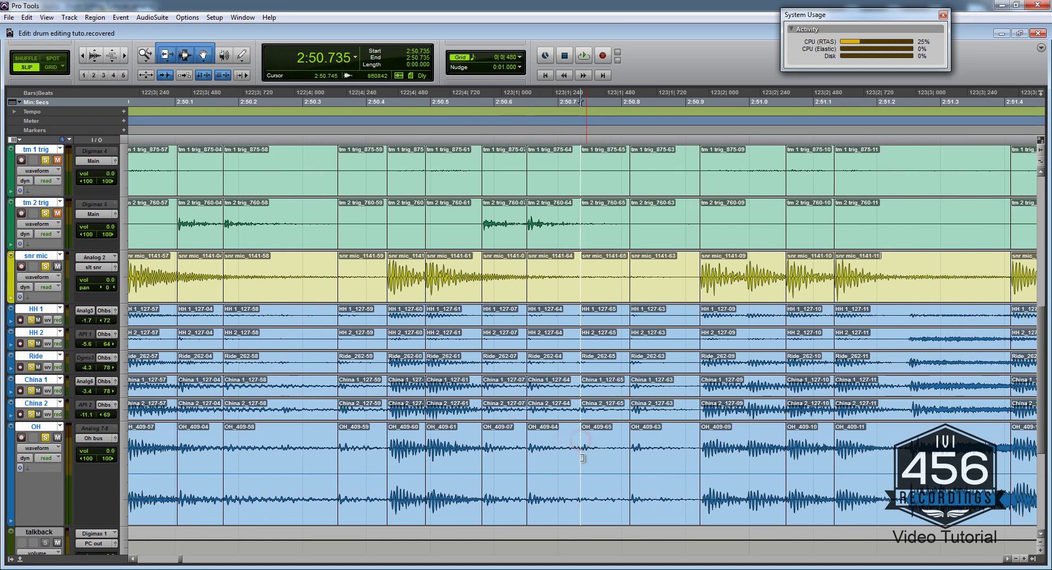
Step: Separate the drum regions at the second snare hit at 2:50.996
{"action": "scroll", "coordinate": [581, 441], "scroll_direction": "right", "scroll_amount": 4}
{"action": "left_click", "coordinate": [502, 439]}
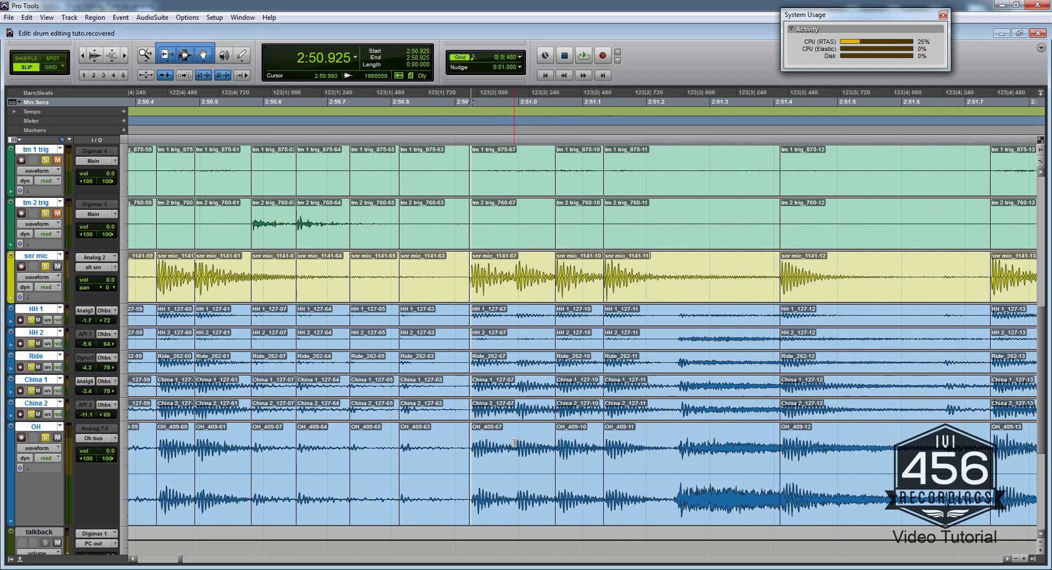
{"action": "left_click", "coordinate": [516, 439]}
{"action": "key", "text": "ctrl+e"}
Step: Separate the drum regions at the start of the loud cymbal hit at 2:51.244
{"action": "scroll", "coordinate": [518, 436], "scroll_direction": "up", "scroll_amount": 3}
{"action": "scroll", "coordinate": [520, 433], "scroll_direction": "down", "scroll_amount": 3}
{"action": "scroll", "coordinate": [537, 444], "scroll_direction": "right", "scroll_amount": 2}
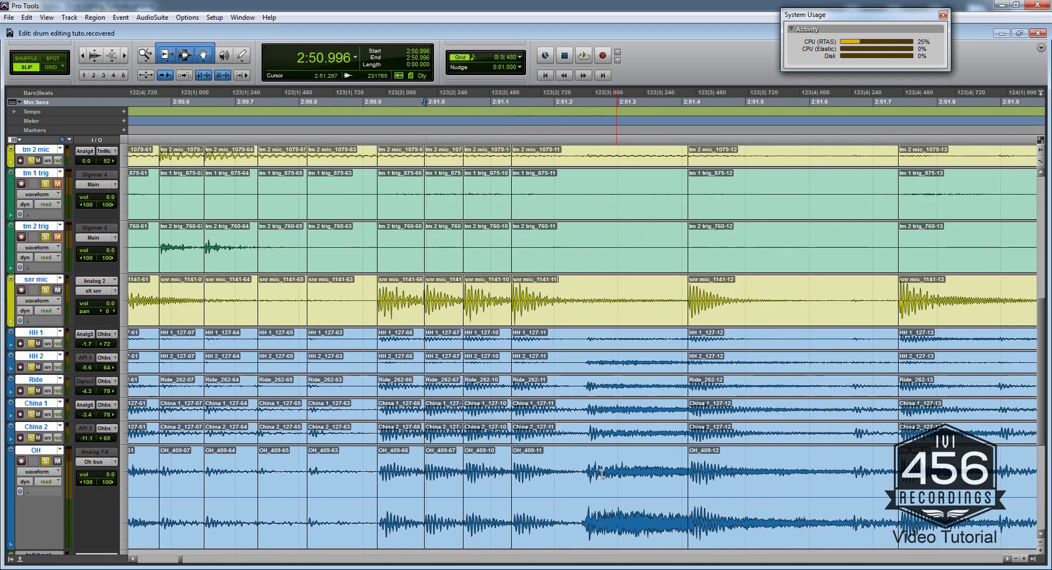
{"action": "left_click", "coordinate": [566, 462]}
{"action": "key", "text": "Tab"}
{"action": "key", "text": "ctrl+e"}
Step: Separate the drum regions at the cymbal transient at 2:51.666
{"action": "scroll", "coordinate": [566, 460], "scroll_direction": "right", "scroll_amount": 2}
{"action": "scroll", "coordinate": [563, 455], "scroll_direction": "down", "scroll_amount": 1}
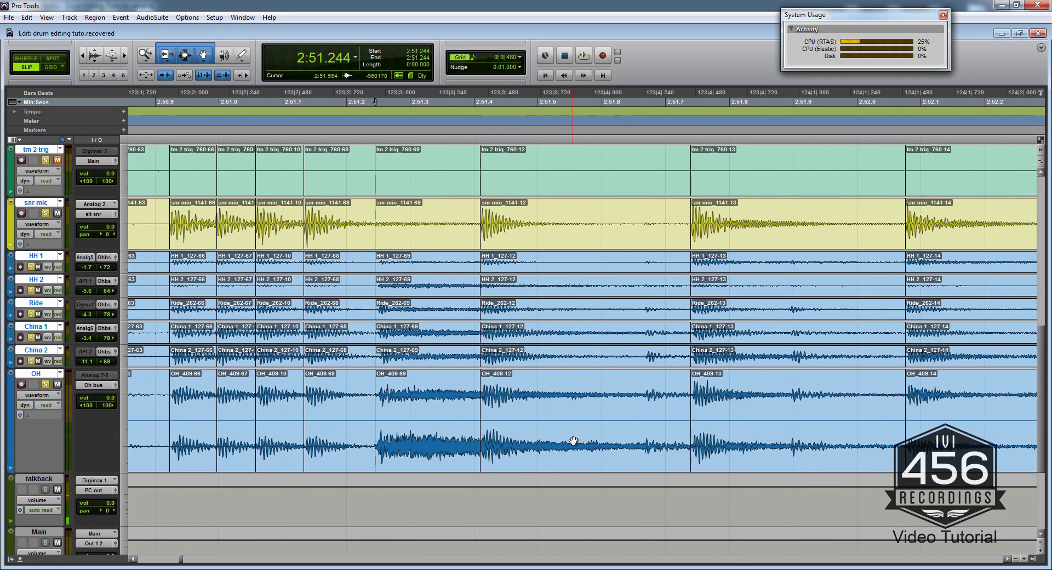
{"action": "scroll", "coordinate": [560, 448], "scroll_direction": "right", "scroll_amount": 2}
{"action": "key", "text": "Tab"}
{"action": "key", "text": "ctrl+e"}
Step: Separate the drum regions at the cymbal transient at 2:51.895
{"action": "scroll", "coordinate": [601, 436], "scroll_direction": "right", "scroll_amount": 2}
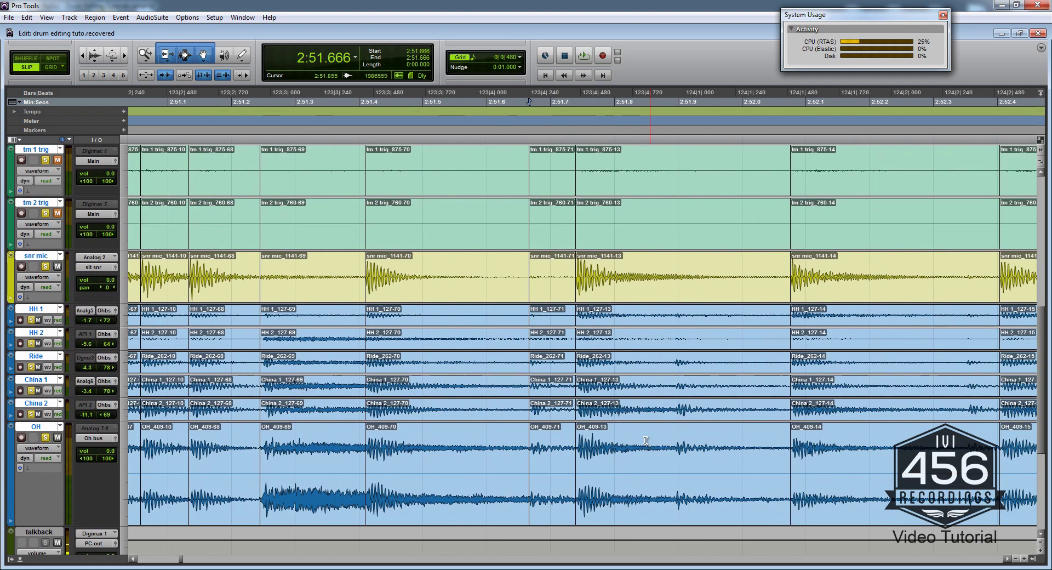
{"action": "key", "text": "Tab"}
{"action": "key", "text": "ctrl+e"}
{"action": "key", "text": "Tab"}
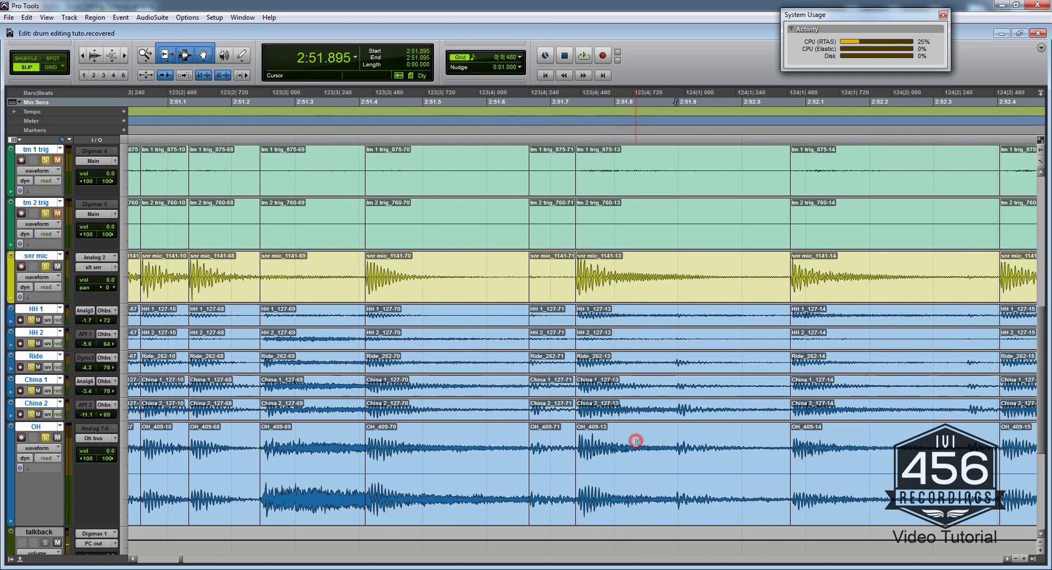
{"action": "key", "text": "ctrl+e"}
Step: Separate the drum regions at the cymbal transients near 2:52.35 and 2:52.57
{"action": "scroll", "coordinate": [635, 441], "scroll_direction": "right", "scroll_amount": 5}
{"action": "key", "text": "Tab"}
{"action": "key", "text": "ctrl+e"}
{"action": "scroll", "coordinate": [685, 438], "scroll_direction": "right", "scroll_amount": 3}
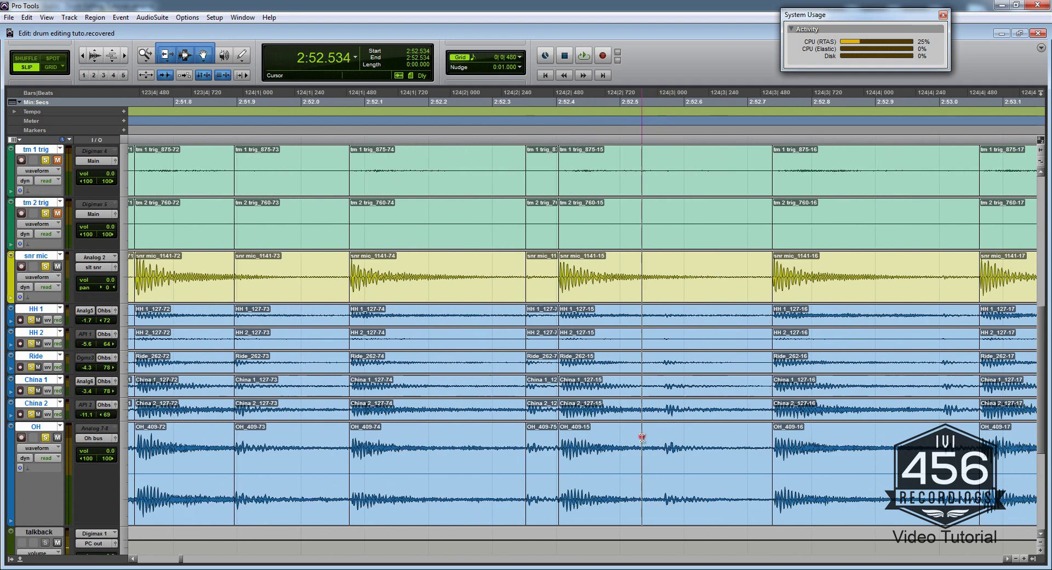
{"action": "key", "text": "Tab"}
{"action": "key", "text": "ctrl+e"}
Step: Separate the drum regions at the cymbal transients at 2:53.003 and 2:53.224
{"action": "scroll", "coordinate": [644, 435], "scroll_direction": "right", "scroll_amount": 4}
{"action": "key", "text": "ctrl+e"}
{"action": "scroll", "coordinate": [603, 437], "scroll_direction": "right", "scroll_amount": 5}
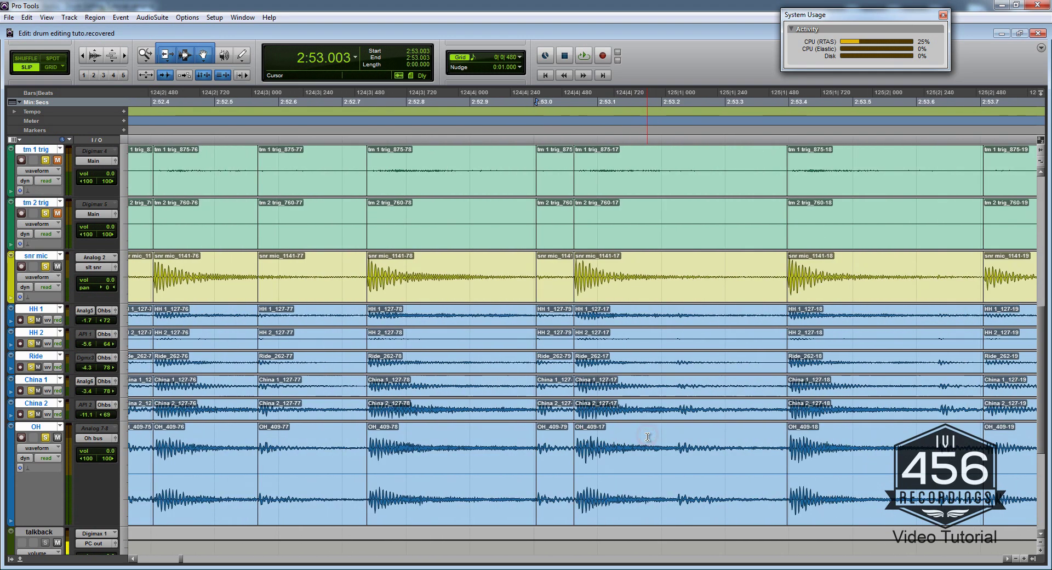
{"action": "key", "text": "ctrl+e"}
{"action": "scroll", "coordinate": [548, 439], "scroll_direction": "right", "scroll_amount": 3}
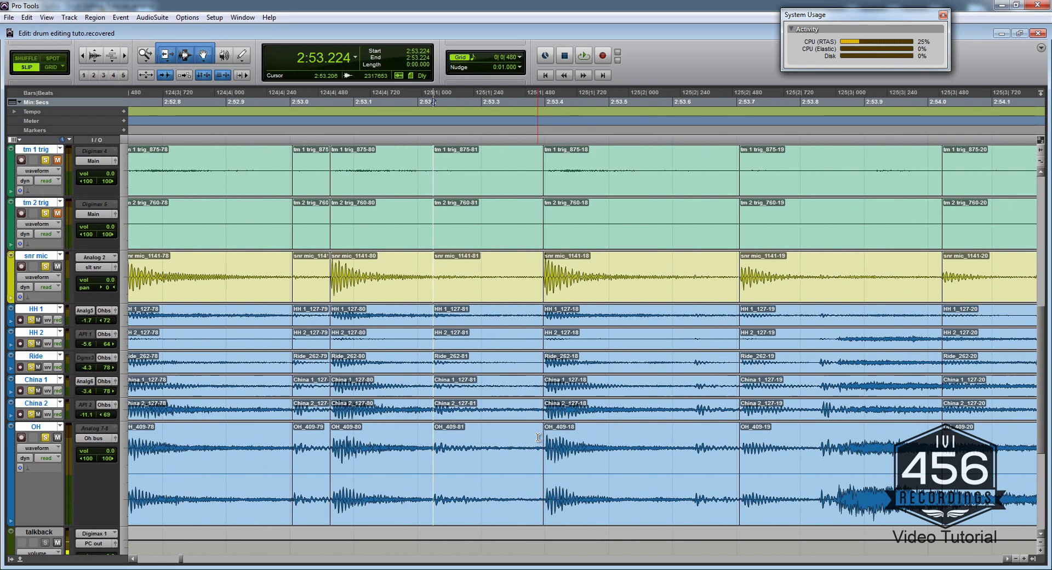
Step: Separate the drum regions at the cymbal transient at 2:53.633 and at the loud cymbal hit near 2:53.85
{"action": "key", "text": "Tab"}
{"action": "key", "text": "ctrl+e"}
{"action": "key", "text": "ctrl+z"}
{"action": "key", "text": "Tab"}
{"action": "key", "text": "ctrl+e"}
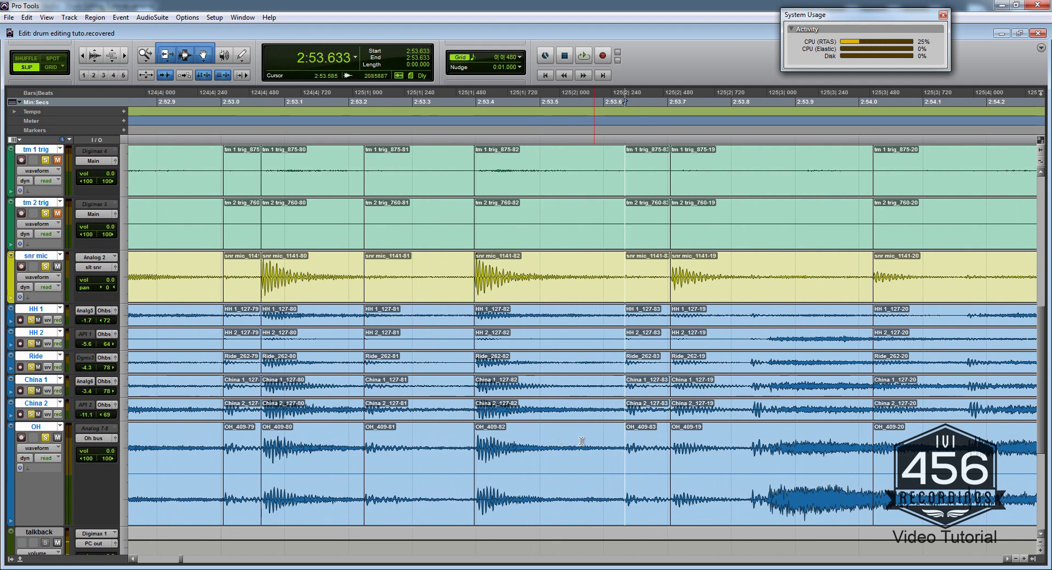
{"action": "scroll", "coordinate": [601, 441], "scroll_direction": "right", "scroll_amount": 3}
{"action": "key", "text": "ctrl+e"}
Step: Separate the drum regions at the cymbal transients near 2:54.17 and at 2:54.504
{"action": "scroll", "coordinate": [601, 435], "scroll_direction": "right", "scroll_amount": 2}
{"action": "key", "text": "Tab"}
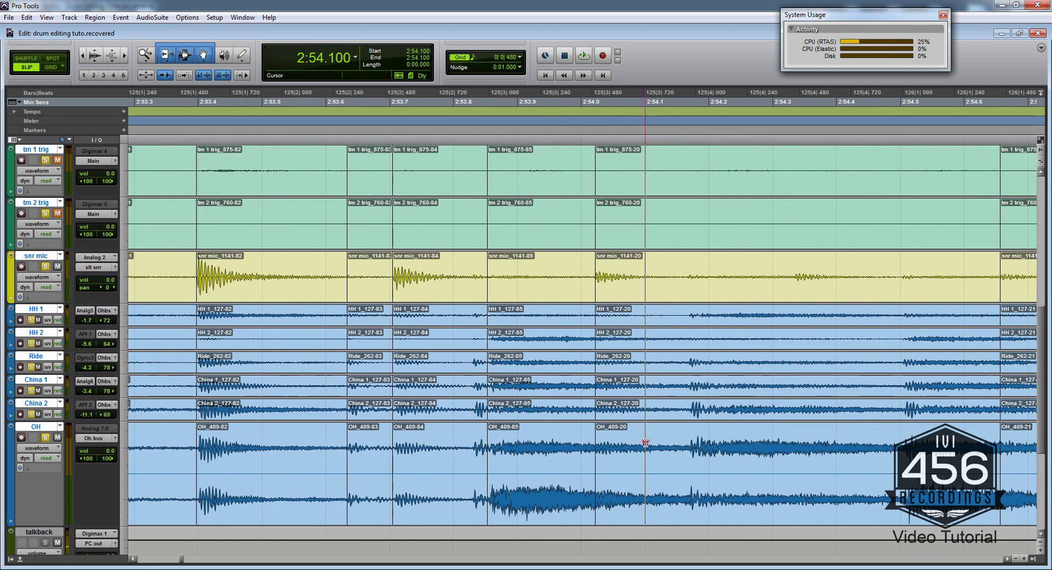
{"action": "key", "text": "Tab"}
{"action": "scroll", "coordinate": [664, 444], "scroll_direction": "right", "scroll_amount": 4}
{"action": "key", "text": "ctrl+e"}
{"action": "key", "text": "Tab"}
{"action": "key", "text": "ctrl+e"}
{"action": "scroll", "coordinate": [664, 445], "scroll_direction": "right", "scroll_amount": 3}
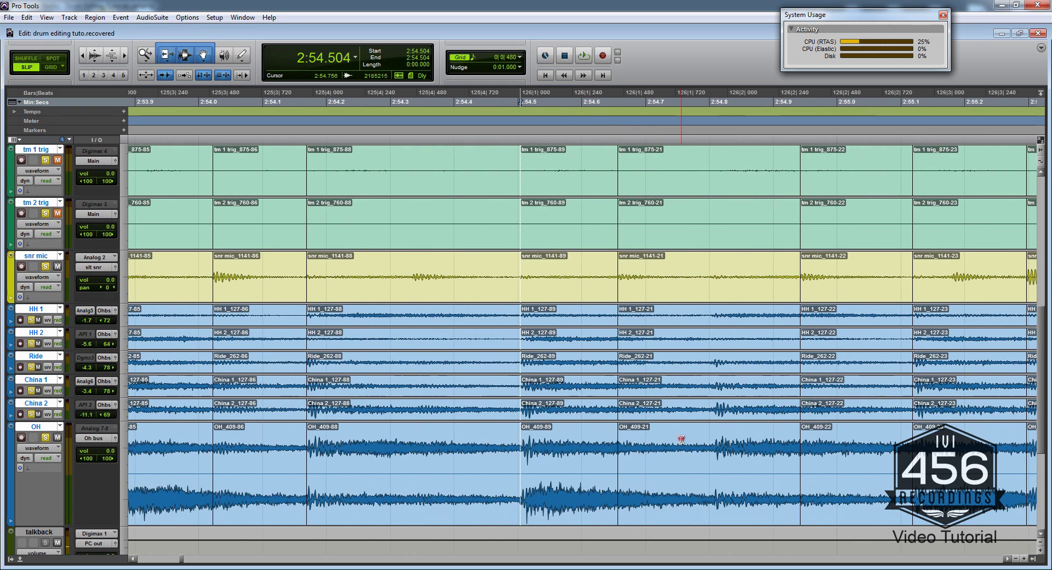
Step: Separate the drum regions at the cymbal transient at 2:54.806
{"action": "key", "text": "Tab"}
{"action": "scroll", "coordinate": [657, 446], "scroll_direction": "right", "scroll_amount": 3}
{"action": "key", "text": "ctrl+e"}
{"action": "scroll", "coordinate": [653, 446], "scroll_direction": "right", "scroll_amount": 3}
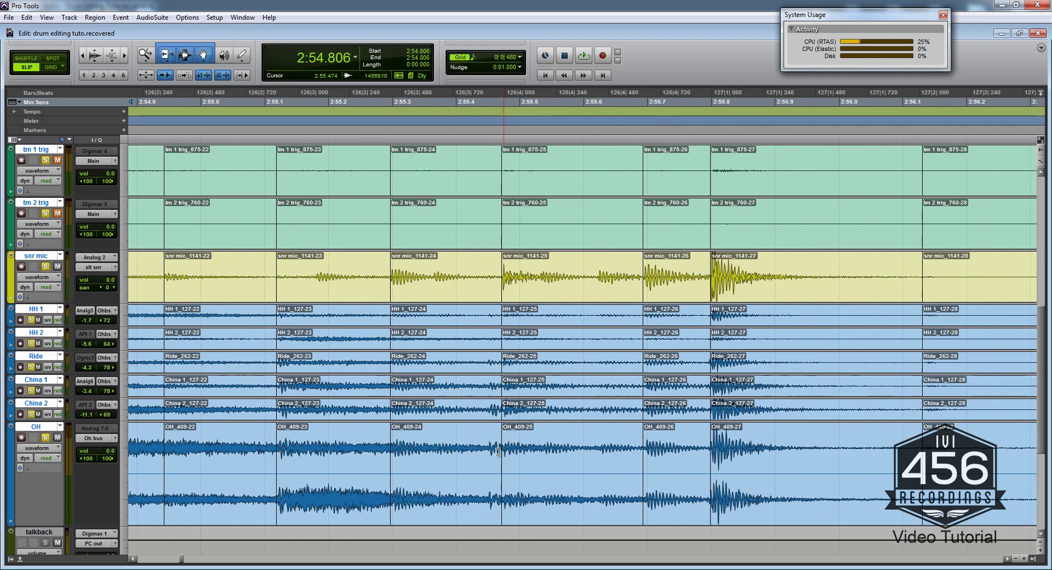
Step: Examine the hit around the region boundary at 2:55.471, comparing the overhead and snare waveforms with the kick mic track
{"action": "left_click_drag", "start_coordinate": [500, 452], "coordinate": [489, 453]}
{"action": "key", "text": "ctrl+z"}
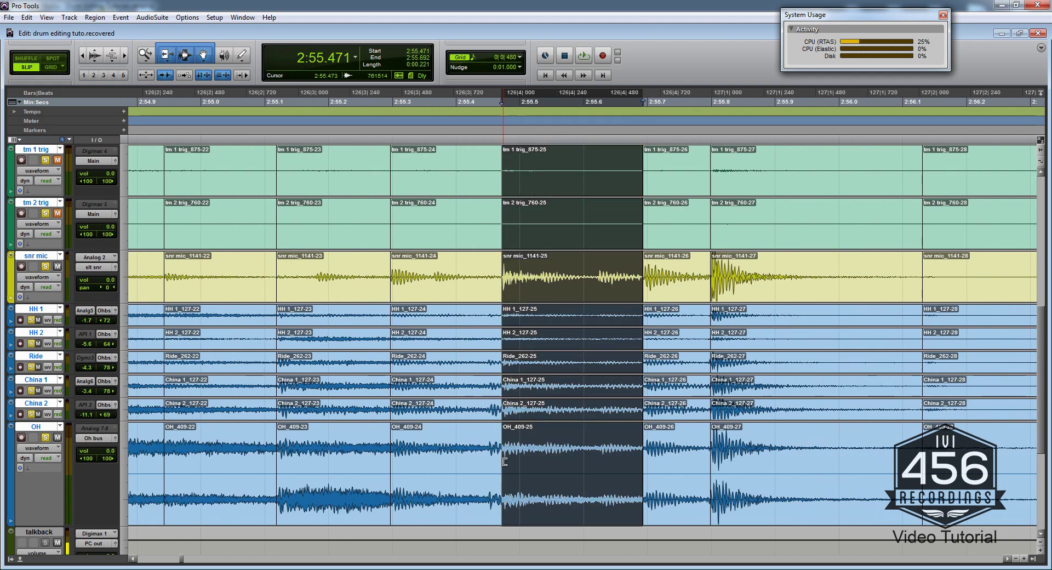
{"action": "key", "text": "t"}
{"action": "key", "text": "t"}
{"action": "key", "text": "ctrl+["}
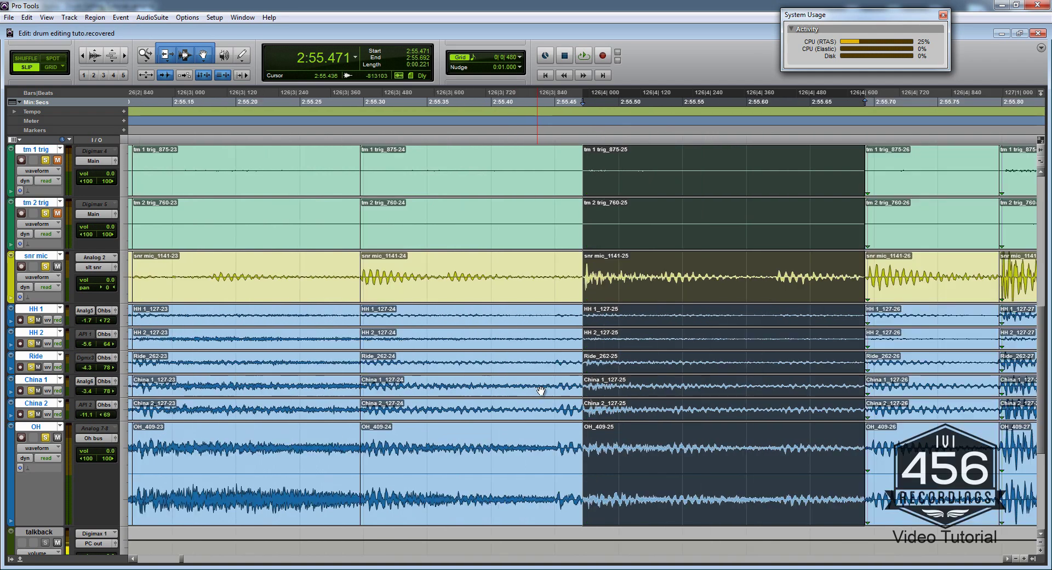
{"action": "scroll", "coordinate": [540, 390], "scroll_direction": "up", "scroll_amount": 1}
{"action": "scroll", "coordinate": [541, 390], "scroll_direction": "up", "scroll_amount": 8}
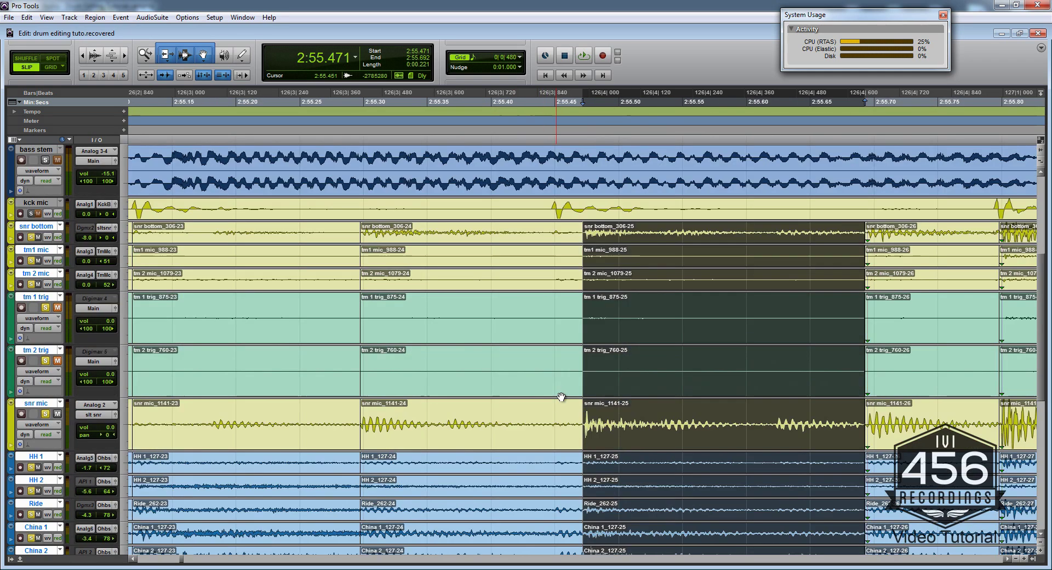
{"action": "scroll", "coordinate": [561, 378], "scroll_direction": "down", "scroll_amount": 10}
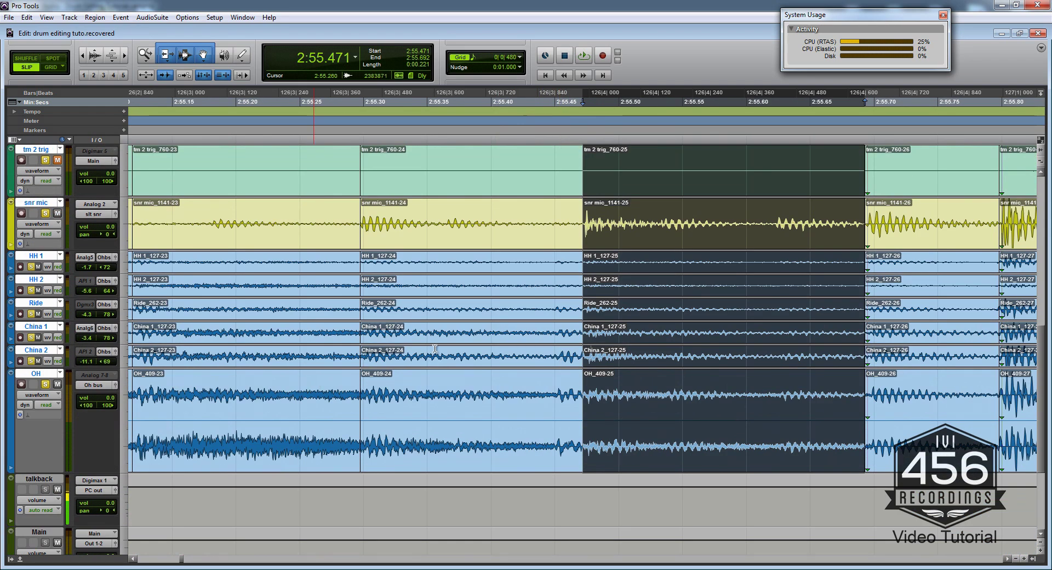
Step: Play the passage from 2:55.084 and compare the kick mic track with the cuts on the other drum tracks
{"action": "key", "text": "ctrl+["}
{"action": "left_click", "coordinate": [336, 385]}
{"action": "key", "text": "space"}
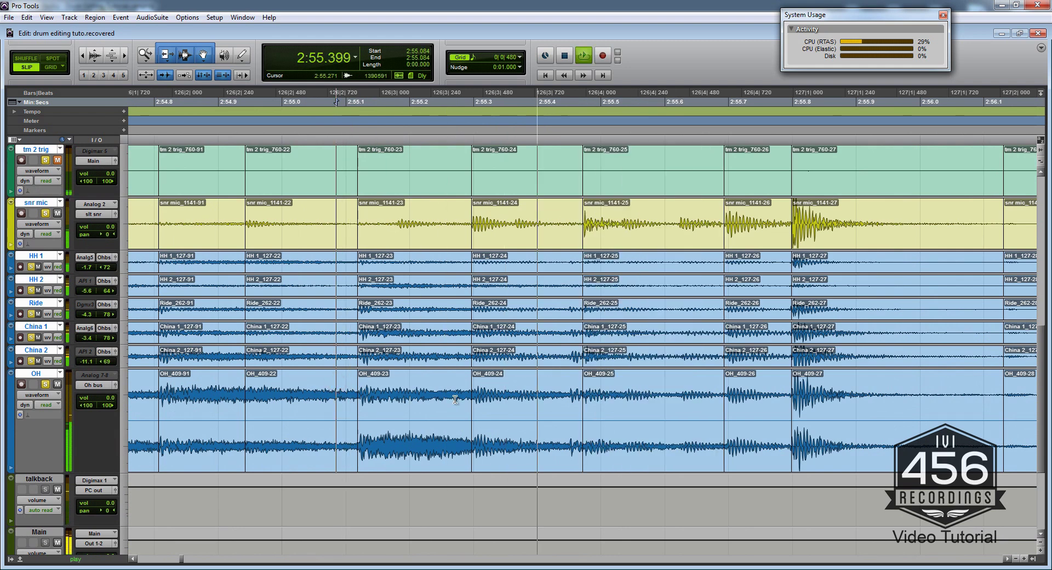
{"action": "key", "text": "space"}
{"action": "scroll", "coordinate": [44, 302], "scroll_direction": "up", "scroll_amount": 8}
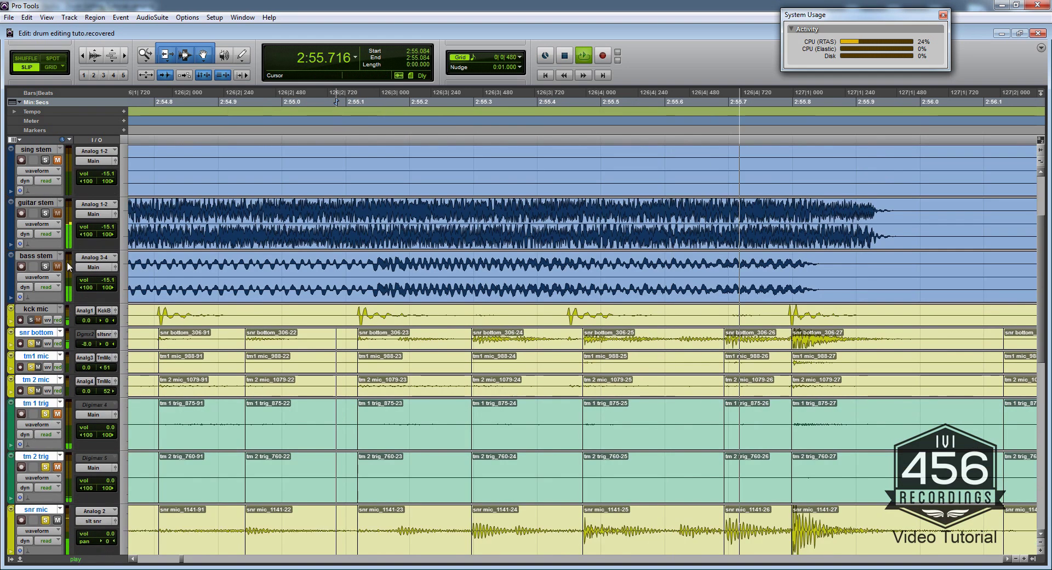
{"action": "key", "text": "space"}
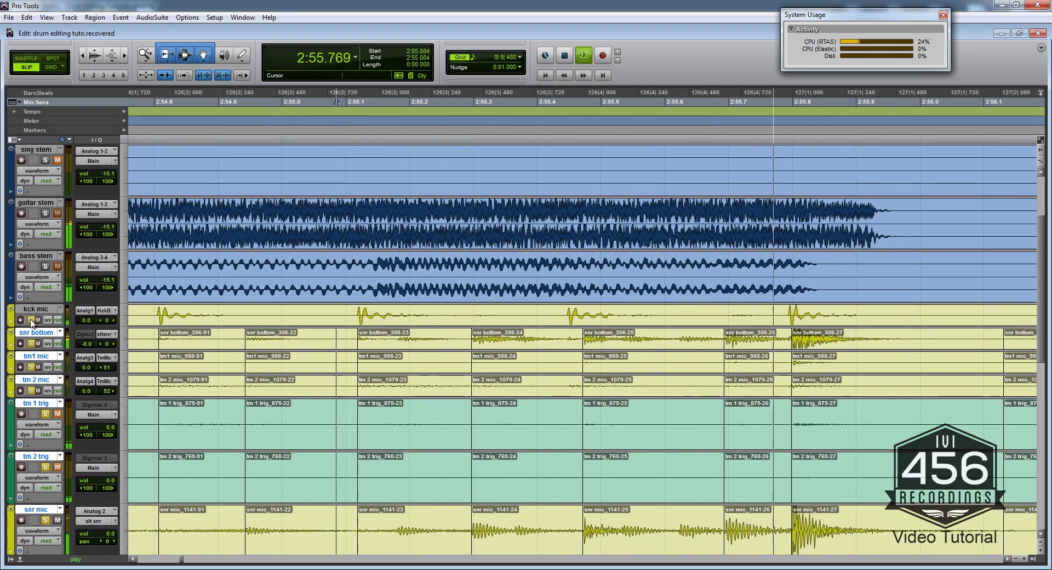
{"action": "key", "text": "space"}
{"action": "scroll", "coordinate": [424, 325], "scroll_direction": "down", "scroll_amount": 2}
{"action": "scroll", "coordinate": [424, 324], "scroll_direction": "down", "scroll_amount": 4}
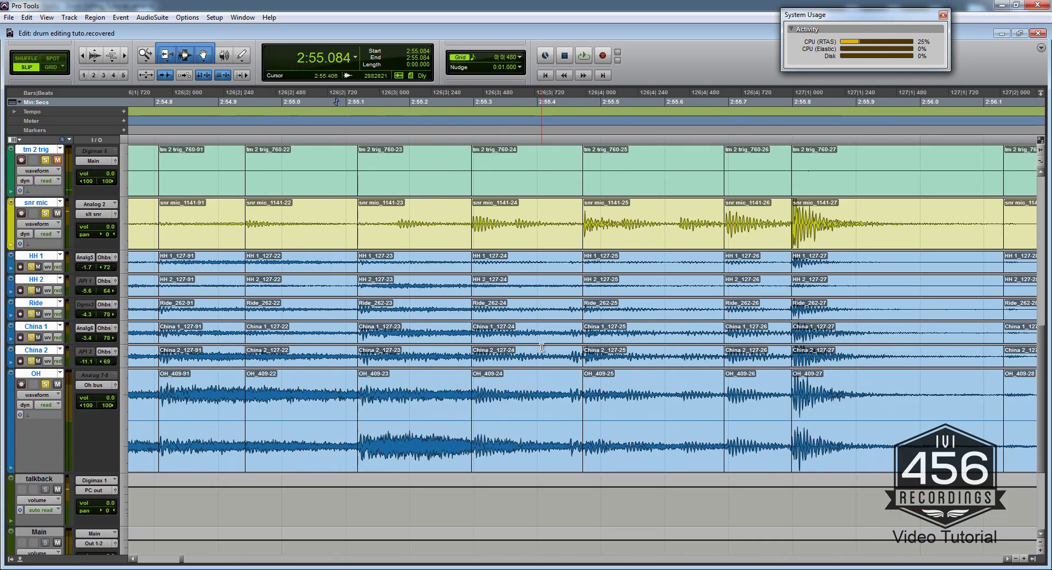
Step: Separate the drum regions at the snare transients at 2:55.546 and near 2:55.62
{"action": "double_click", "coordinate": [563, 392]}
{"action": "key", "text": "t"}
{"action": "key", "text": "t"}
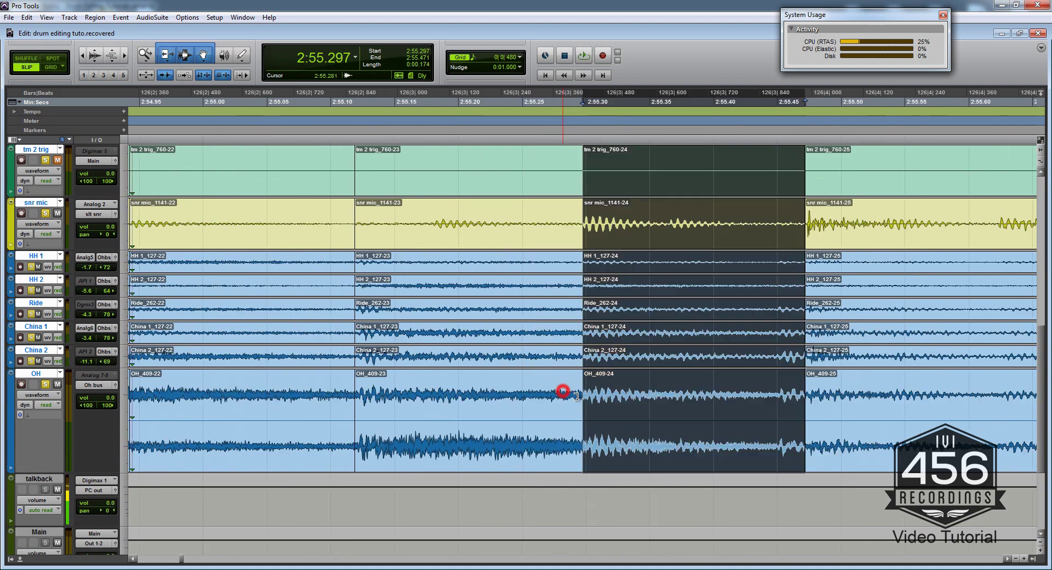
{"action": "scroll", "coordinate": [620, 384], "scroll_direction": "right", "scroll_amount": 6}
{"action": "key", "text": "ctrl+bracketleft"}
{"action": "key", "text": "ctrl+bracketleft"}
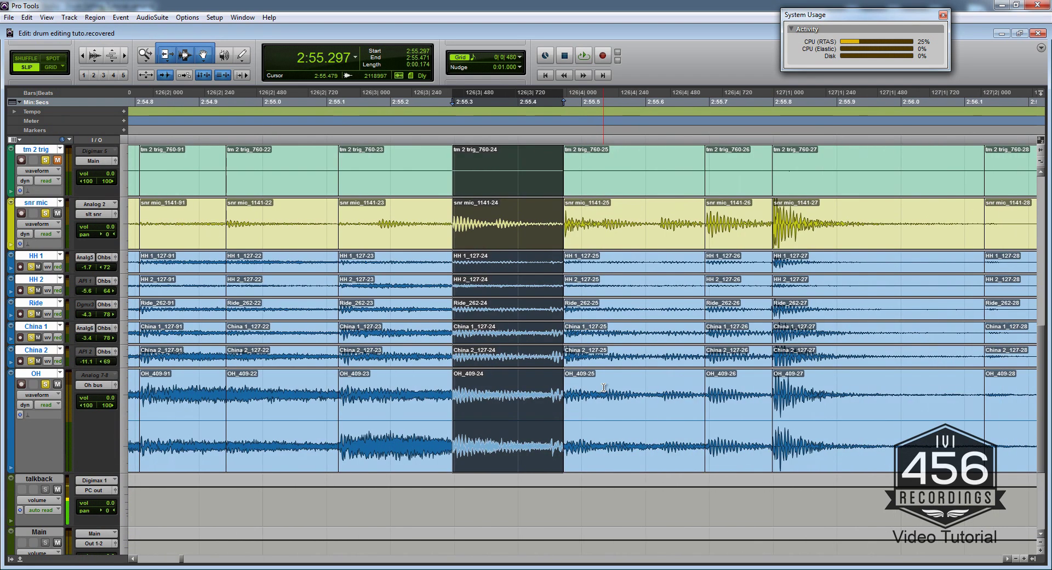
{"action": "left_click", "coordinate": [542, 385]}
{"action": "scroll", "coordinate": [543, 386], "scroll_direction": "right", "scroll_amount": 2}
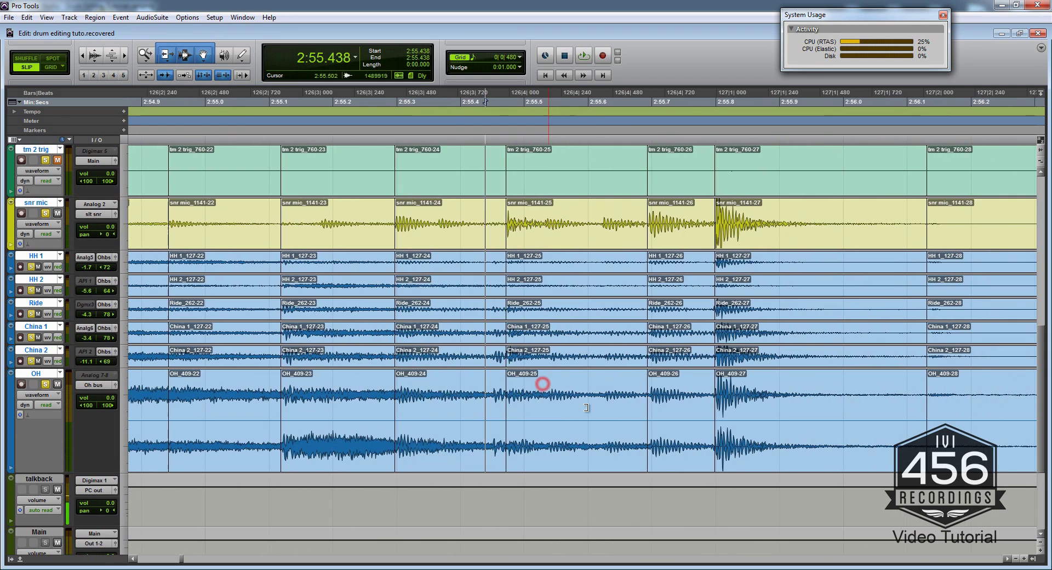
{"action": "left_click", "coordinate": [505, 385]}
{"action": "key", "text": "Tab"}
{"action": "key", "text": "b"}
{"action": "left_click", "coordinate": [484, 385]}
{"action": "left_click", "coordinate": [495, 385]}
Step: Separate the drum regions at the cymbal transient at 2:57.140
{"action": "scroll", "coordinate": [495, 385], "scroll_direction": "right", "scroll_amount": 10}
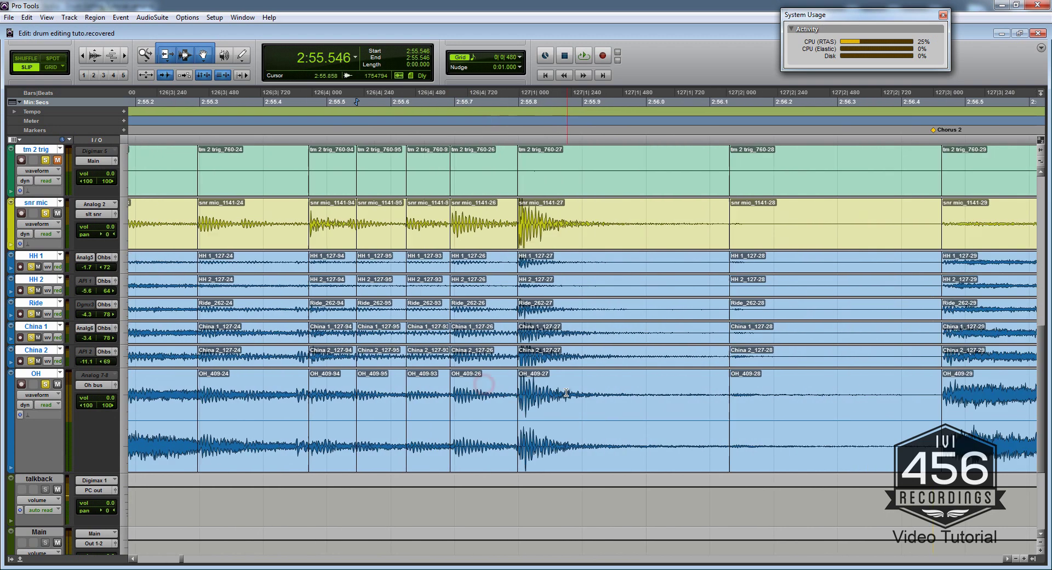
{"action": "left_click", "coordinate": [404, 378]}
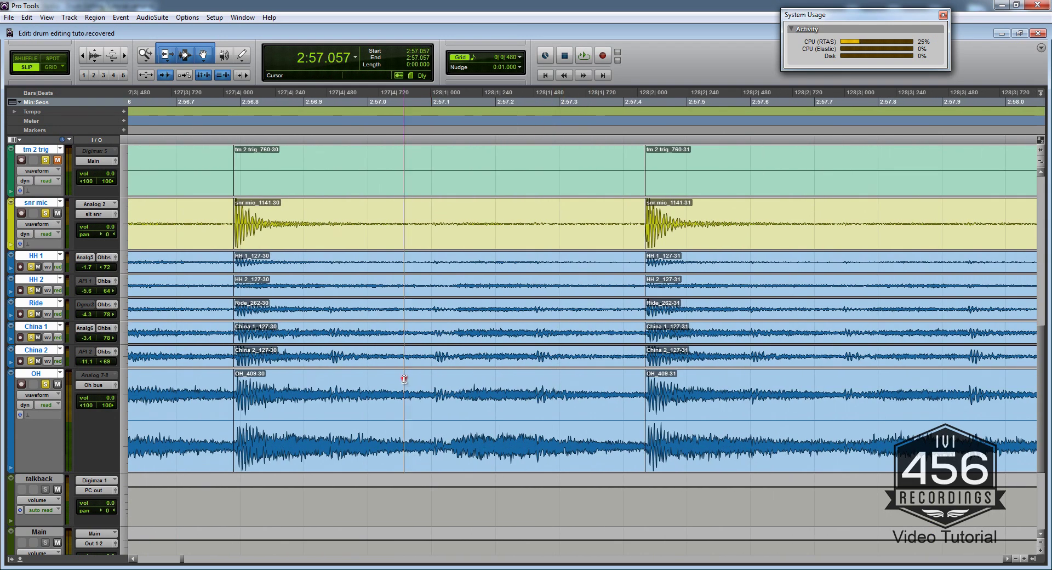
{"action": "key", "text": "Tab"}
{"action": "key", "text": "Tab"}
{"action": "key", "text": "b"}
{"action": "key", "text": "r"}
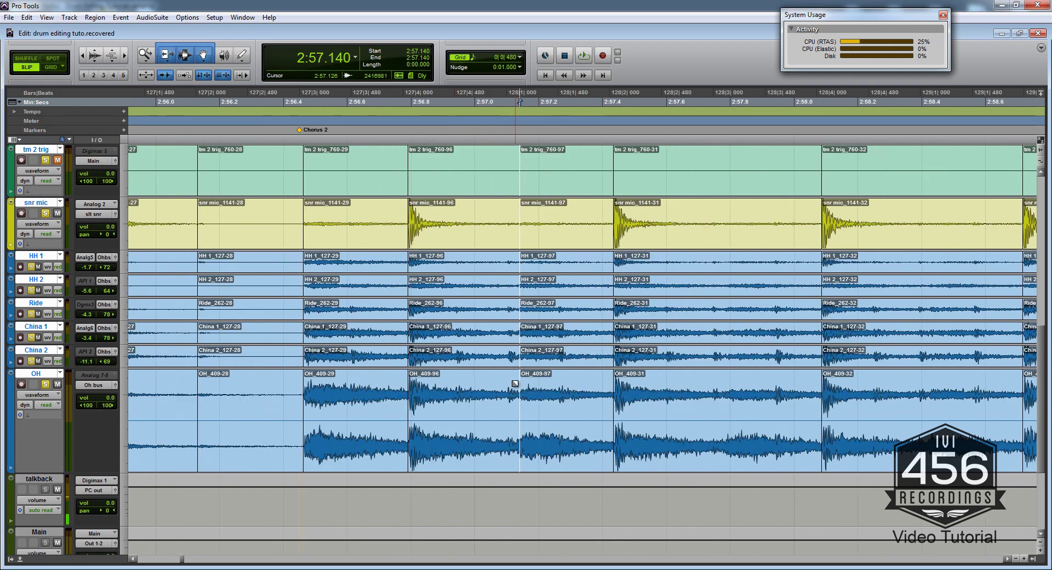
Step: Inspect the short span from 2:57.104 to the cut at 2:57.140 and play the passage from 2:56.668 and from 2:56.384
{"action": "left_click_drag", "start_coordinate": [508, 383], "coordinate": [519, 387]}
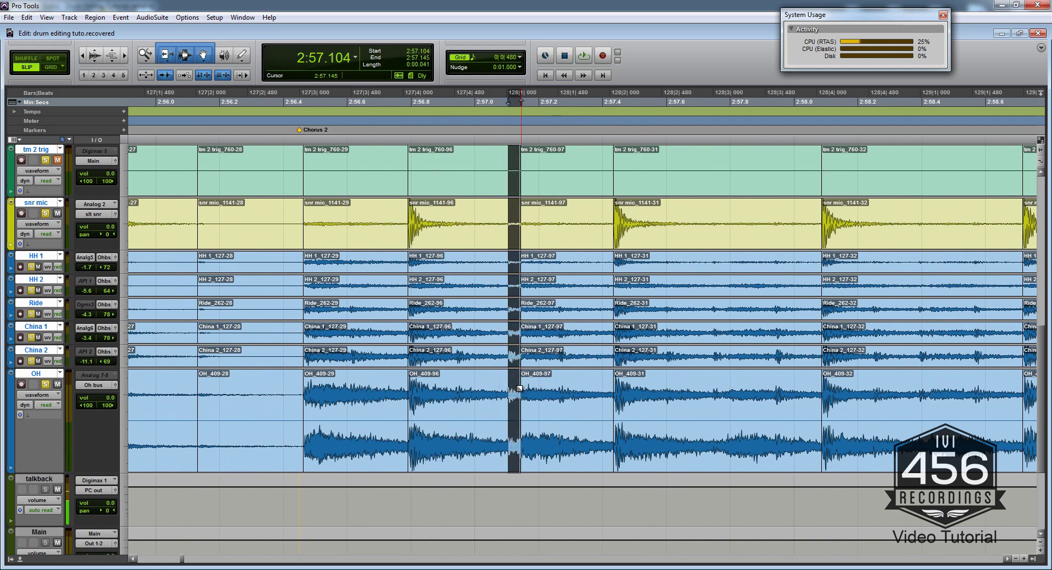
{"action": "left_click", "coordinate": [369, 384]}
{"action": "key", "text": "space"}
{"action": "key", "text": "space"}
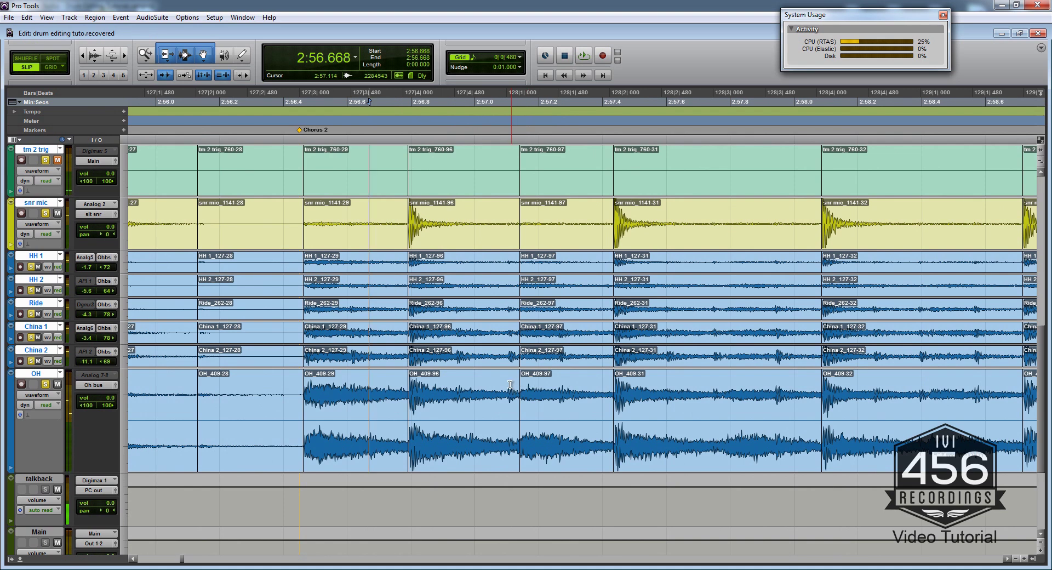
{"action": "left_click_drag", "start_coordinate": [509, 385], "coordinate": [519, 390]}
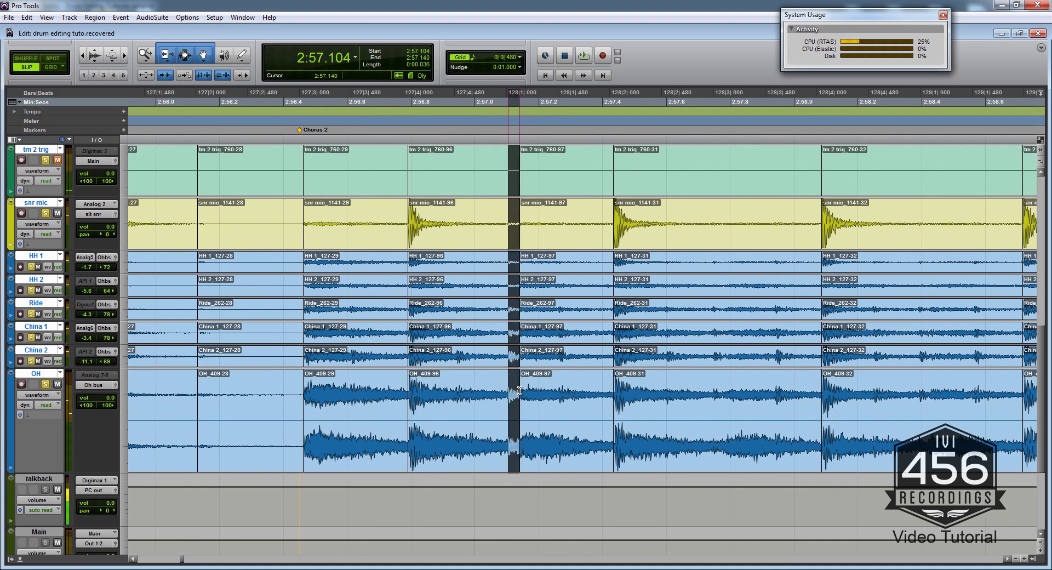
{"action": "left_click", "coordinate": [555, 438]}
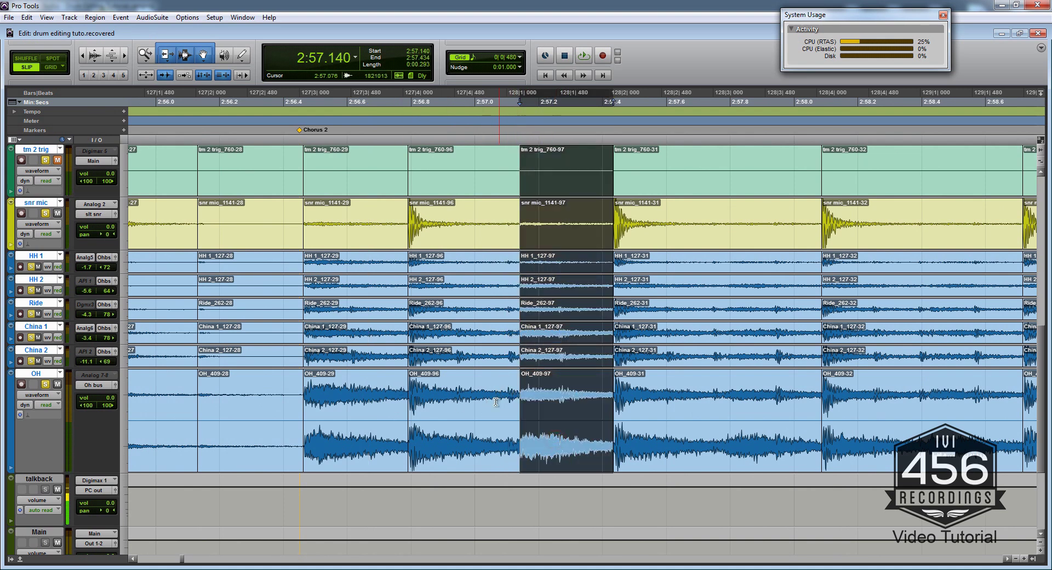
{"action": "left_click", "coordinate": [279, 382]}
{"action": "key", "text": "space"}
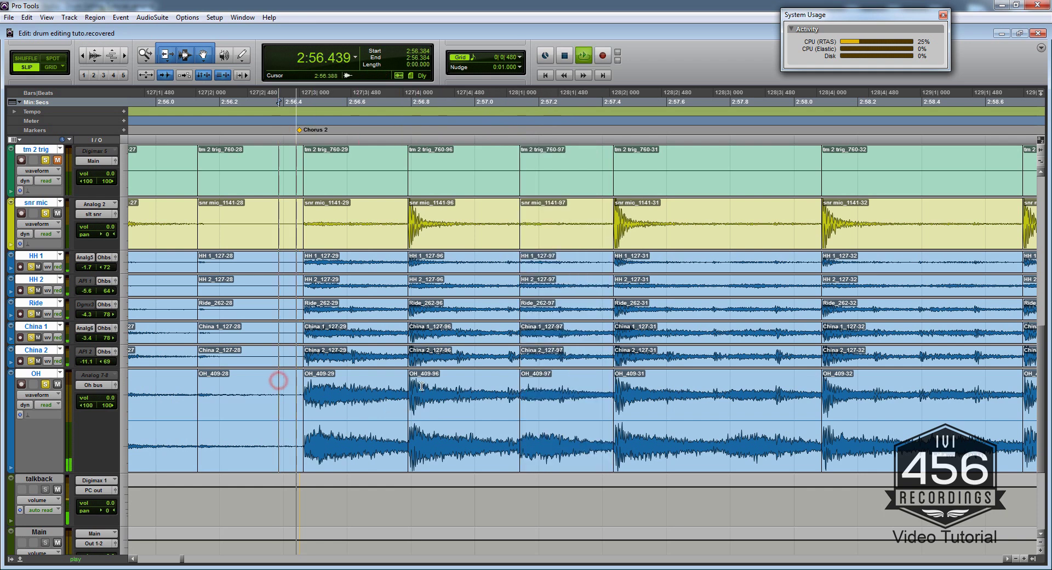
{"action": "key", "text": "space"}
Step: Separate the drum regions at the cymbal transients near 2:57.79 and at 2:58.423
{"action": "left_click", "coordinate": [459, 388]}
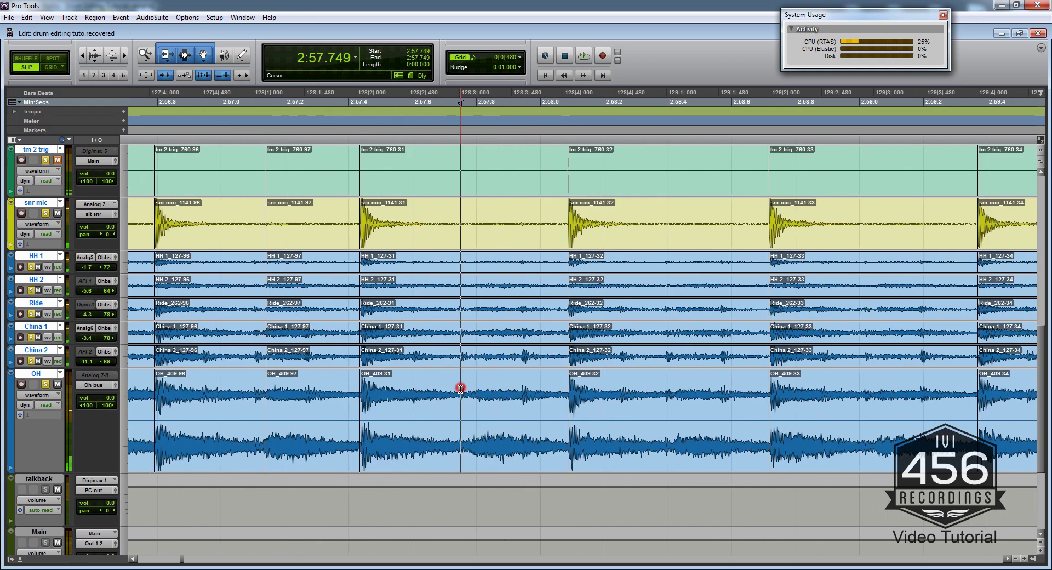
{"action": "key", "text": "Tab"}
{"action": "key", "text": "b"}
{"action": "scroll", "coordinate": [526, 393], "scroll_direction": "right", "scroll_amount": 1}
{"action": "left_click", "coordinate": [531, 386]}
{"action": "key", "text": "Tab"}
{"action": "key", "text": "Tab"}
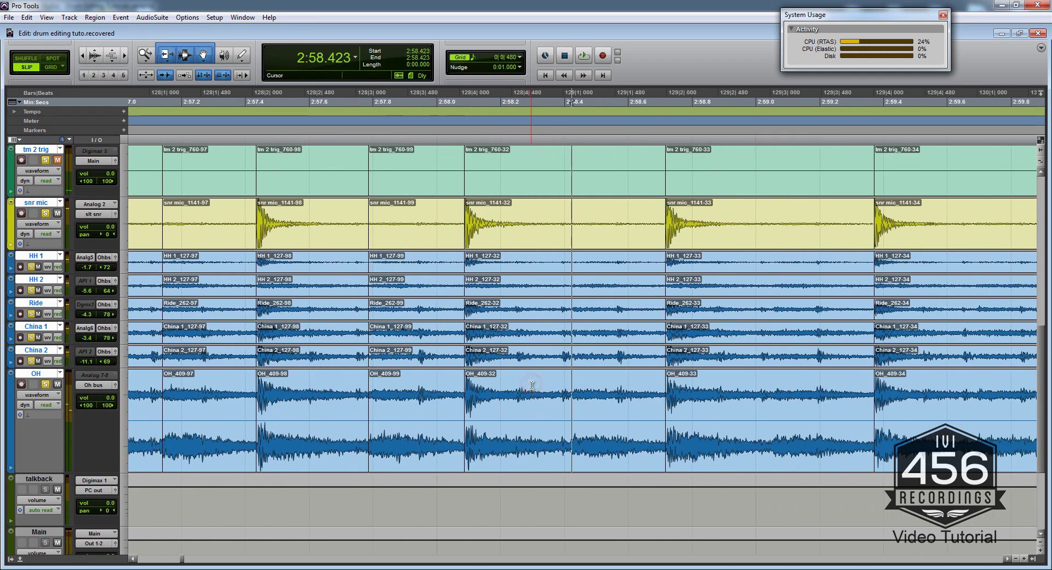
{"action": "key", "text": "b"}
{"action": "scroll", "coordinate": [439, 393], "scroll_direction": "left", "scroll_amount": 1}
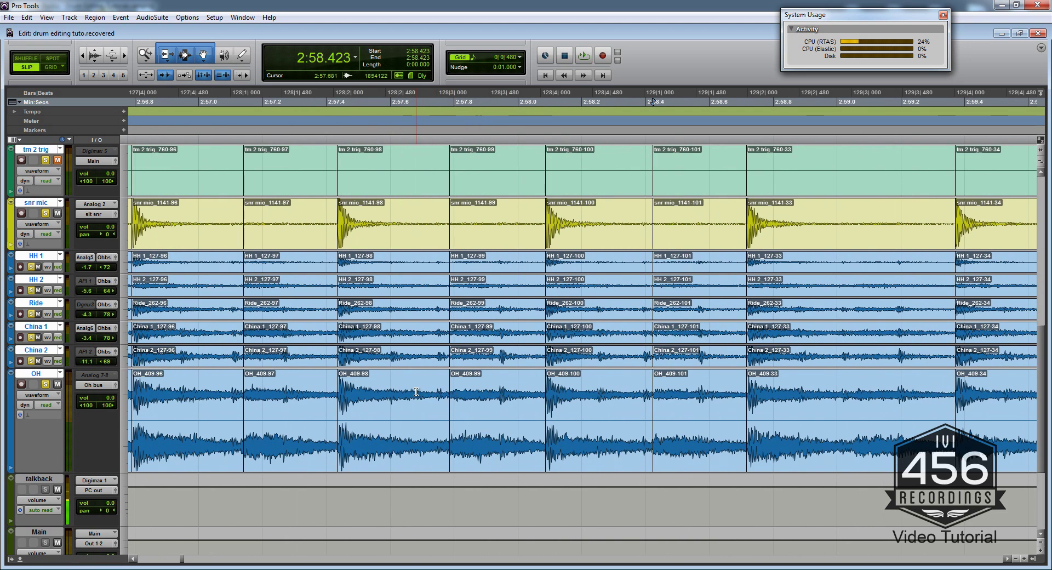
Step: Separate the drum regions at the cymbal transients at 2:57.596 and near 2:57.94
{"action": "scroll", "coordinate": [460, 392], "scroll_direction": "right", "scroll_amount": 3}
{"action": "key", "text": "Tab"}
{"action": "key", "text": "Tab"}
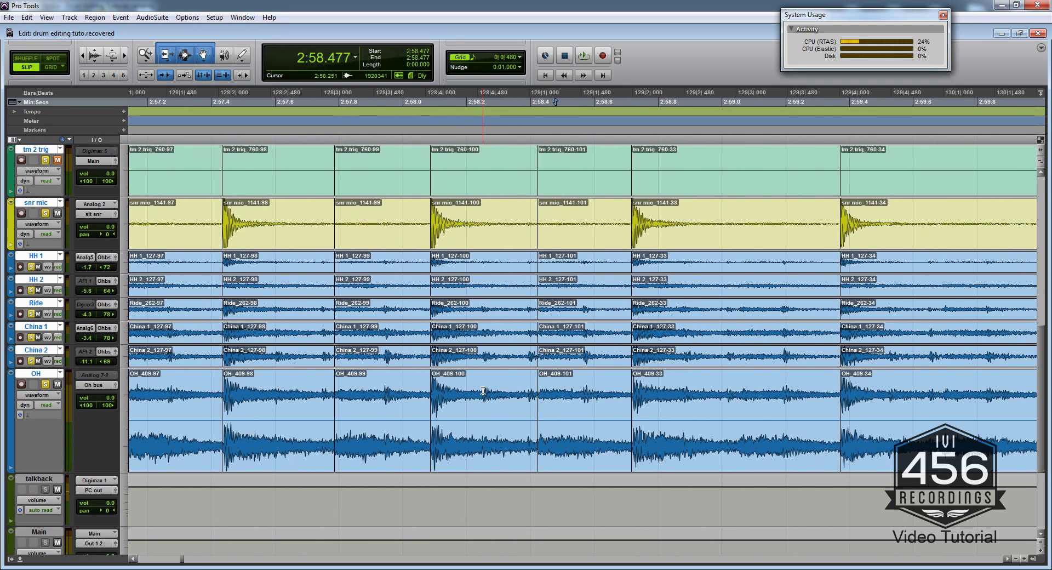
{"action": "left_click", "coordinate": [528, 384]}
{"action": "left_click", "coordinate": [247, 382]}
{"action": "key", "text": "Tab"}
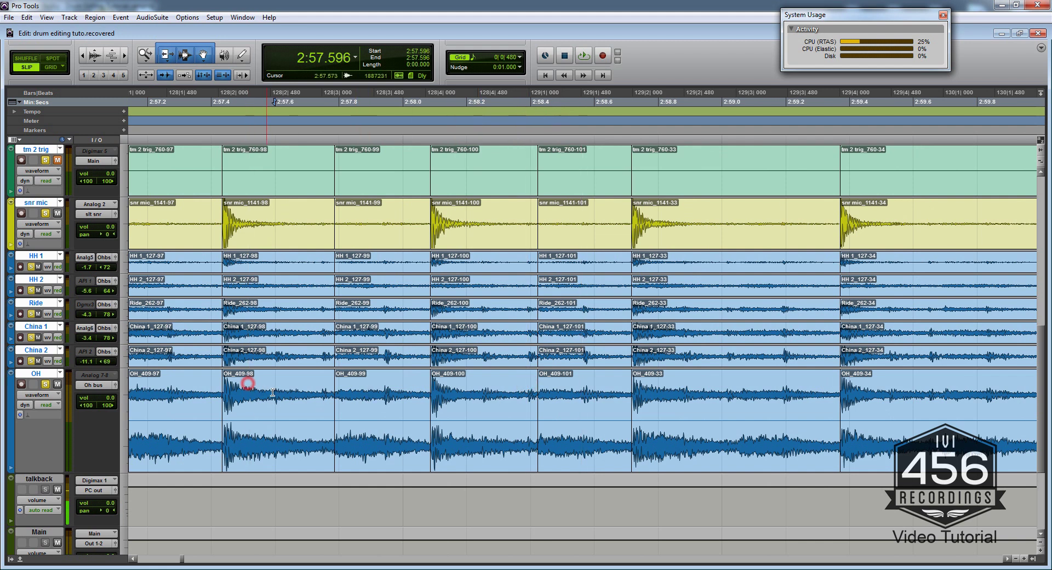
{"action": "key", "text": "b"}
{"action": "left_click", "coordinate": [371, 394]}
{"action": "key", "text": "Tab"}
{"action": "key", "text": "b"}
Step: Separate the drum regions at the cymbal transients near 2:58.25 and at 2:58.560
{"action": "left_click", "coordinate": [470, 388]}
{"action": "key", "text": "ctrl+Tab"}
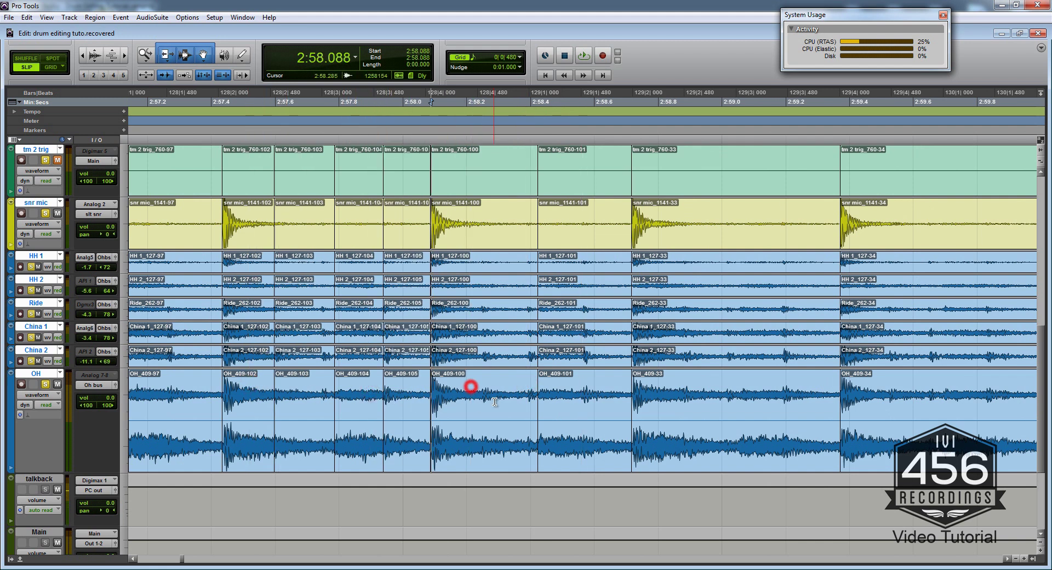
{"action": "key", "text": "b"}
{"action": "scroll", "coordinate": [493, 401], "scroll_direction": "right", "scroll_amount": 1}
{"action": "key", "text": "Tab"}
{"action": "key", "text": "ctrl+e"}
{"action": "key", "text": "Tab"}
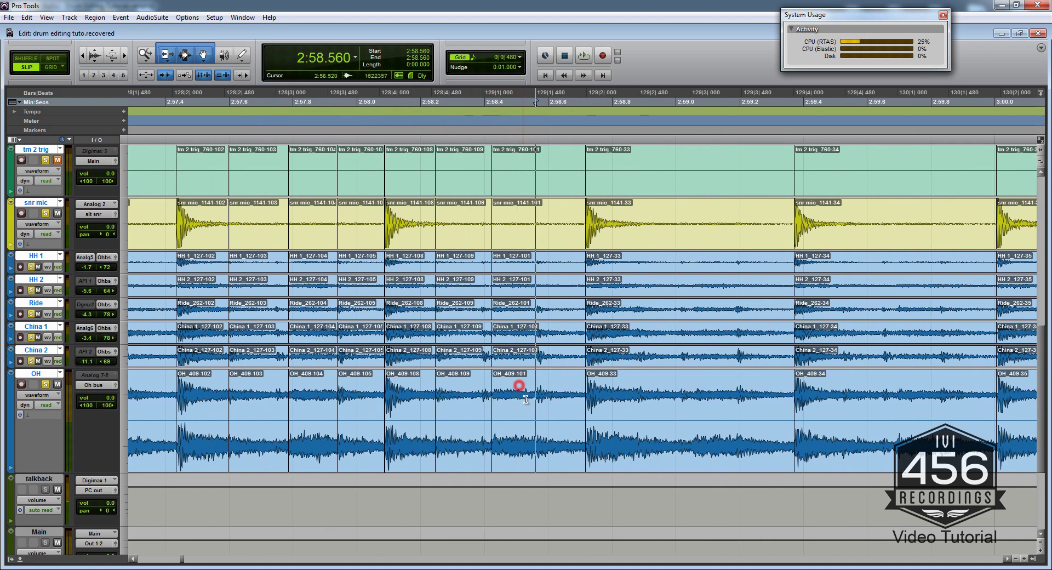
{"action": "key", "text": "ctrl+e"}
Step: Separate the drum regions at the cymbal transient at 2:59.052
{"action": "scroll", "coordinate": [557, 388], "scroll_direction": "right", "scroll_amount": 2}
{"action": "scroll", "coordinate": [558, 388], "scroll_direction": "right", "scroll_amount": 2}
{"action": "left_click", "coordinate": [521, 386]}
{"action": "key", "text": "Tab"}
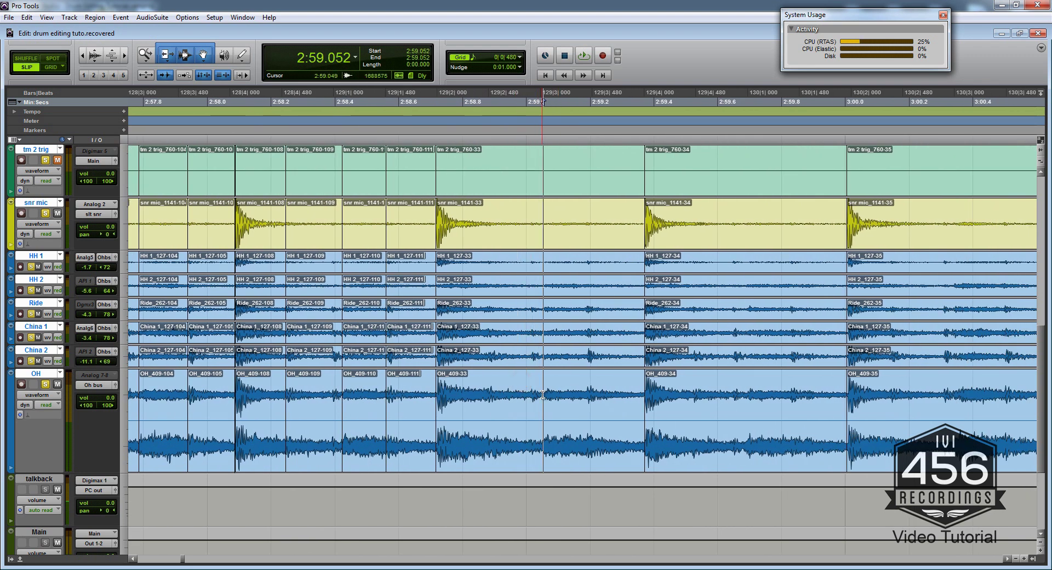
{"action": "key", "text": "ctrl+e"}
Step: Separate the drum regions at the cymbal transients near 2:58.88 and 2:59.19
{"action": "left_click", "coordinate": [476, 385]}
{"action": "key", "text": "Tab"}
{"action": "key", "text": "ctrl+e"}
{"action": "left_click", "coordinate": [573, 384]}
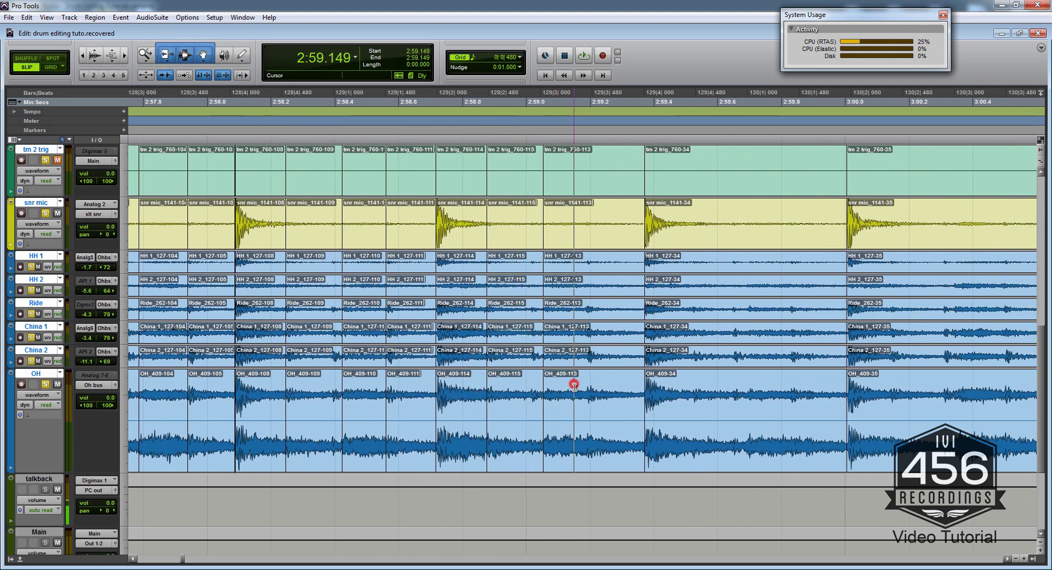
{"action": "key", "text": "Tab"}
{"action": "key", "text": "ctrl+e"}
Step: Play the newly cut passage from 2:58.089 to check the cuts by ear
{"action": "left_click", "coordinate": [530, 389]}
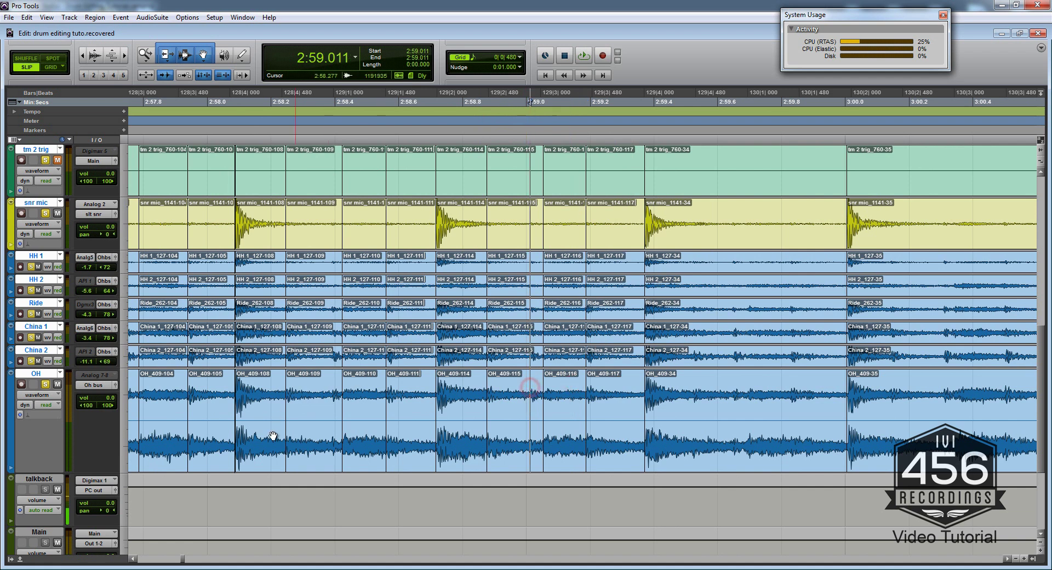
{"action": "left_click", "coordinate": [236, 503]}
{"action": "key", "text": "space"}
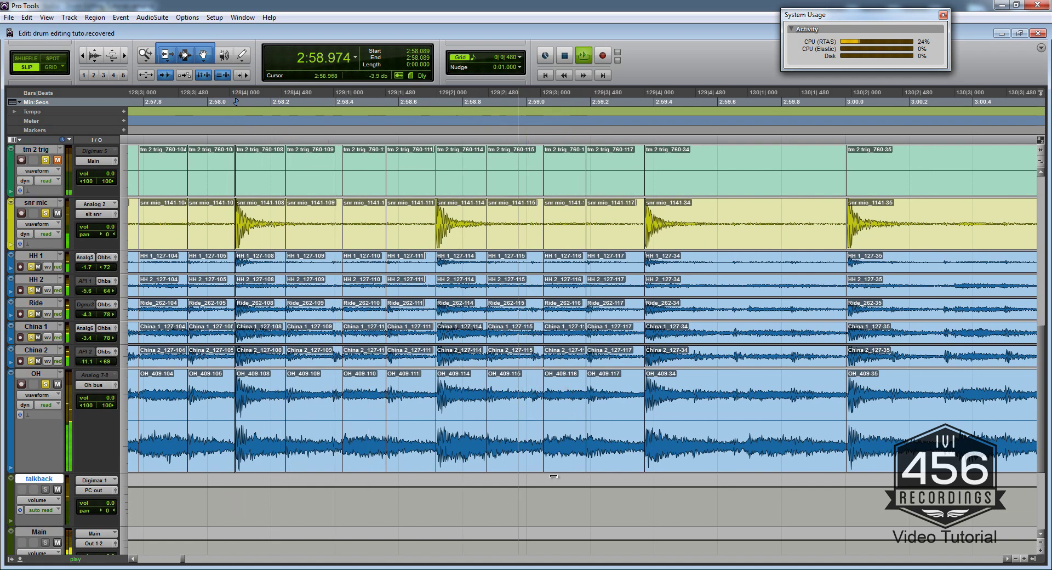
{"action": "key", "text": "space"}
Step: Separate the drum regions at the cymbal transients near 2:59.52 and at 2:59.692
{"action": "left_click", "coordinate": [534, 382]}
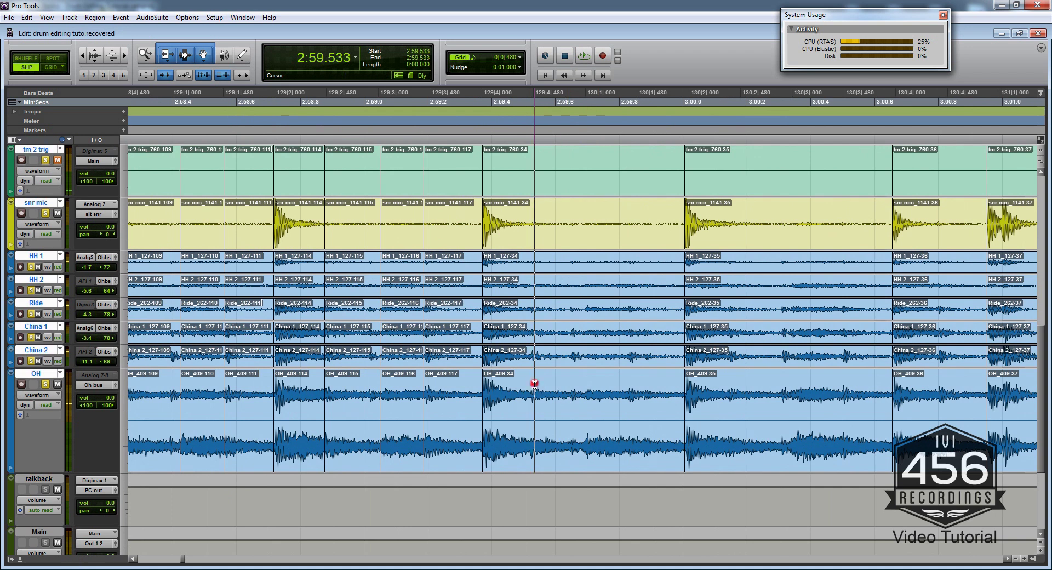
{"action": "left_click", "coordinate": [518, 382]}
{"action": "left_click", "coordinate": [530, 383]}
{"action": "key", "text": "ctrl+e"}
{"action": "left_click", "coordinate": [570, 384]}
{"action": "left_click", "coordinate": [584, 384]}
{"action": "key", "text": "ctrl+e"}
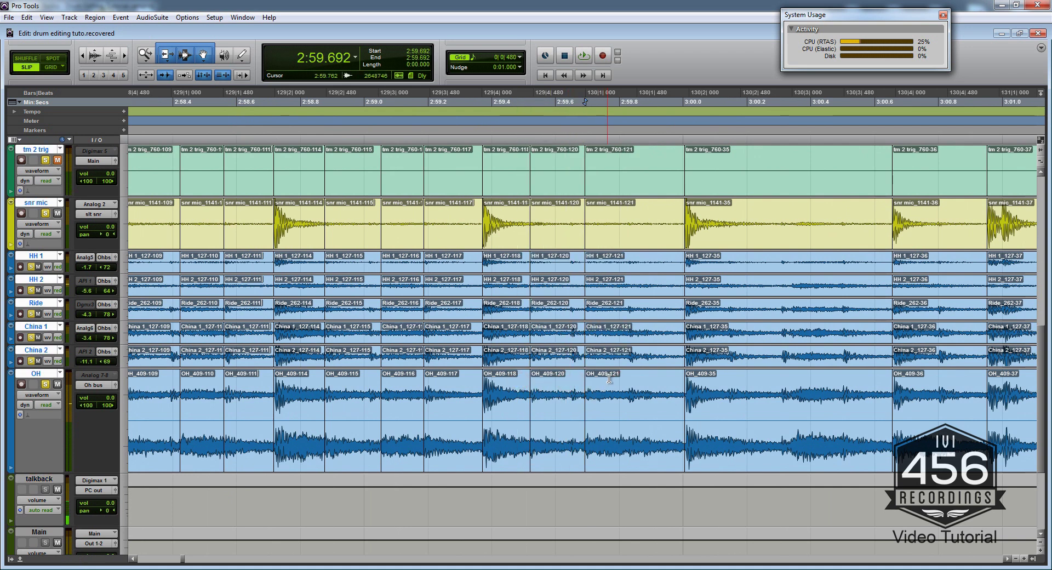
Step: Separate the drum regions at the cymbal transients near 2:59.83 and 3:00.14
{"action": "left_click", "coordinate": [628, 386]}
{"action": "key", "text": "ctrl+e"}
{"action": "scroll", "coordinate": [626, 396], "scroll_direction": "right", "scroll_amount": 3}
{"action": "left_click", "coordinate": [545, 382]}
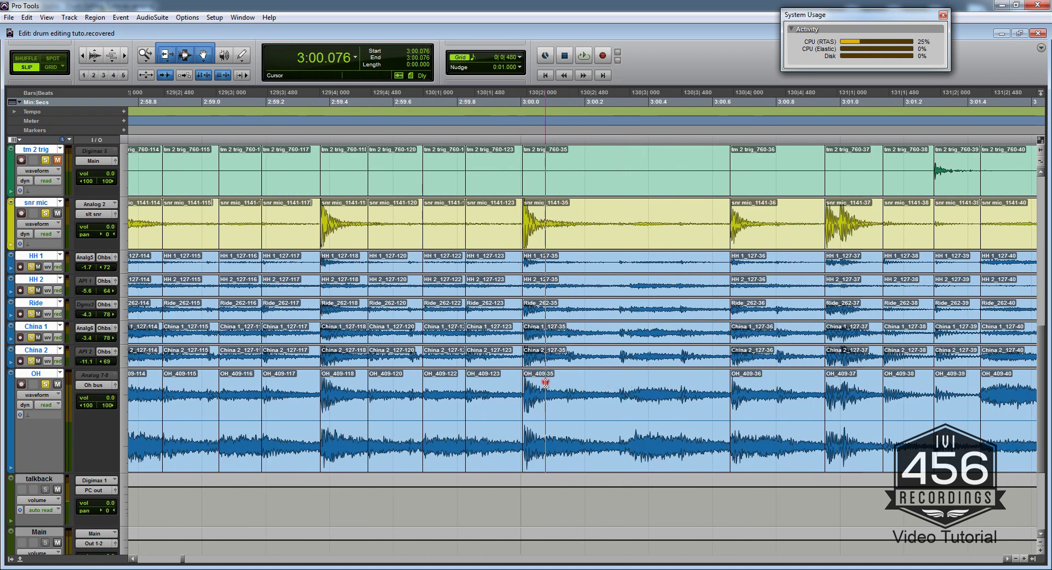
{"action": "key", "text": "Tab"}
{"action": "key", "text": "ctrl+e"}
Step: Separate the drum regions at the cymbal transients near 3:00.35 and at 3:00.497
{"action": "left_click", "coordinate": [633, 384]}
{"action": "key", "text": "ctrl+e"}
{"action": "left_click", "coordinate": [679, 384]}
{"action": "key", "text": "ctrl+e"}
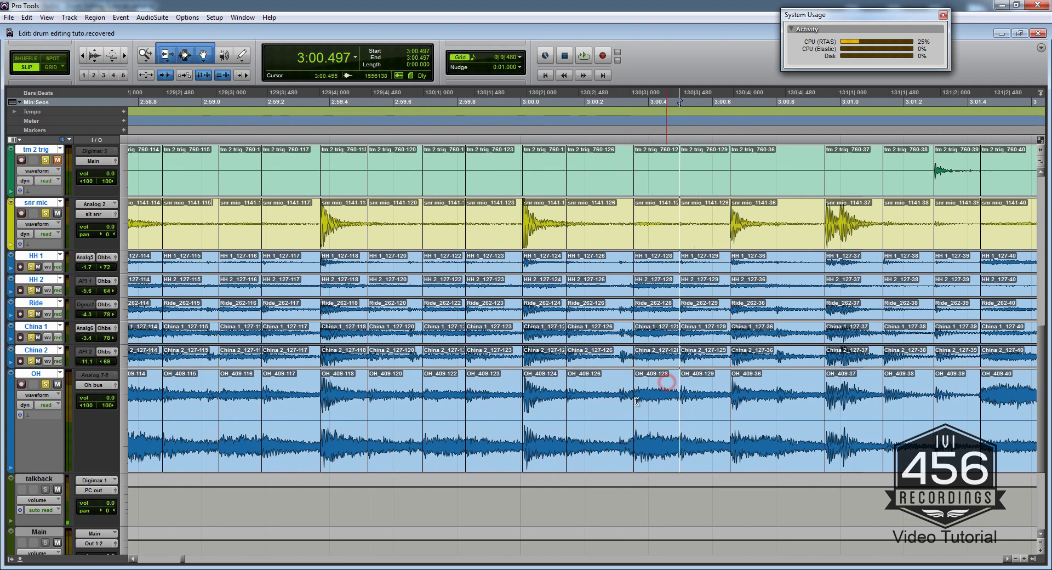
Step: Separate the drum regions at the cymbal transient at 3:00.797
{"action": "scroll", "coordinate": [543, 391], "scroll_direction": "right", "scroll_amount": 4}
{"action": "double_click", "coordinate": [535, 384]}
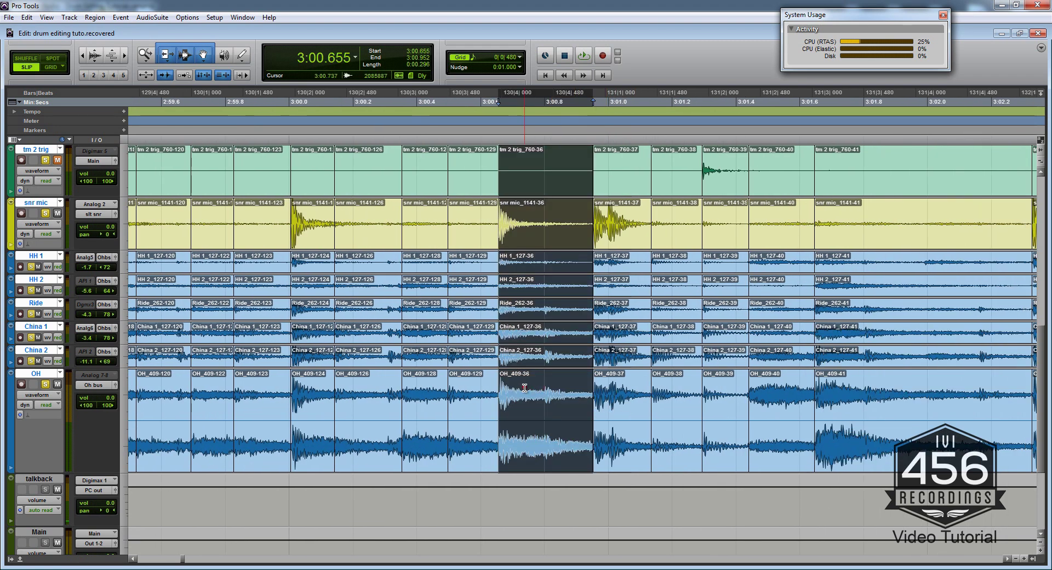
{"action": "left_click", "coordinate": [544, 389]}
{"action": "key", "text": "ctrl+e"}
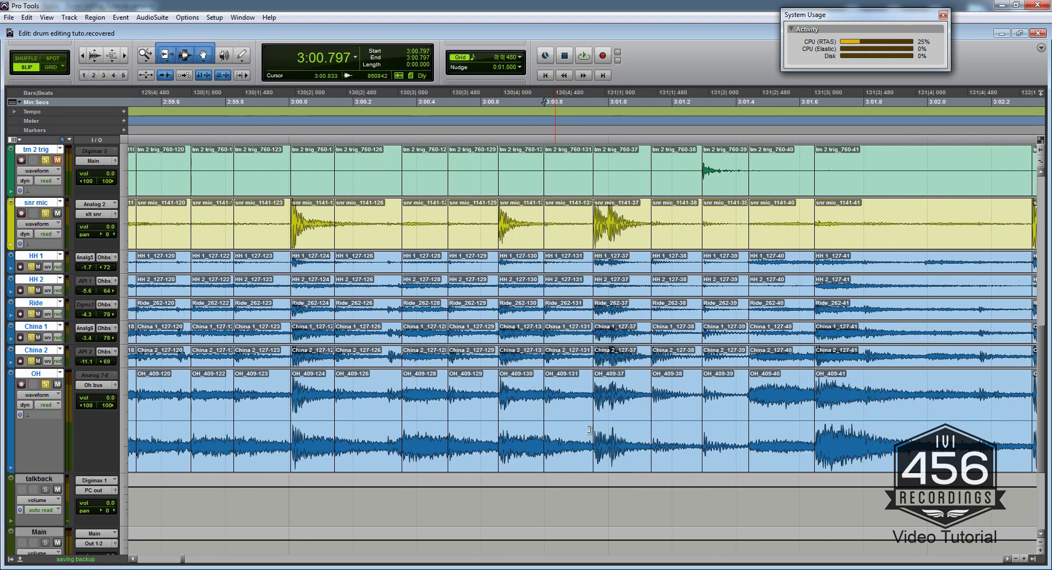
Step: Separate the drum regions at the cymbal transient near 3:01.80
{"action": "scroll", "coordinate": [559, 410], "scroll_direction": "right", "scroll_amount": 3}
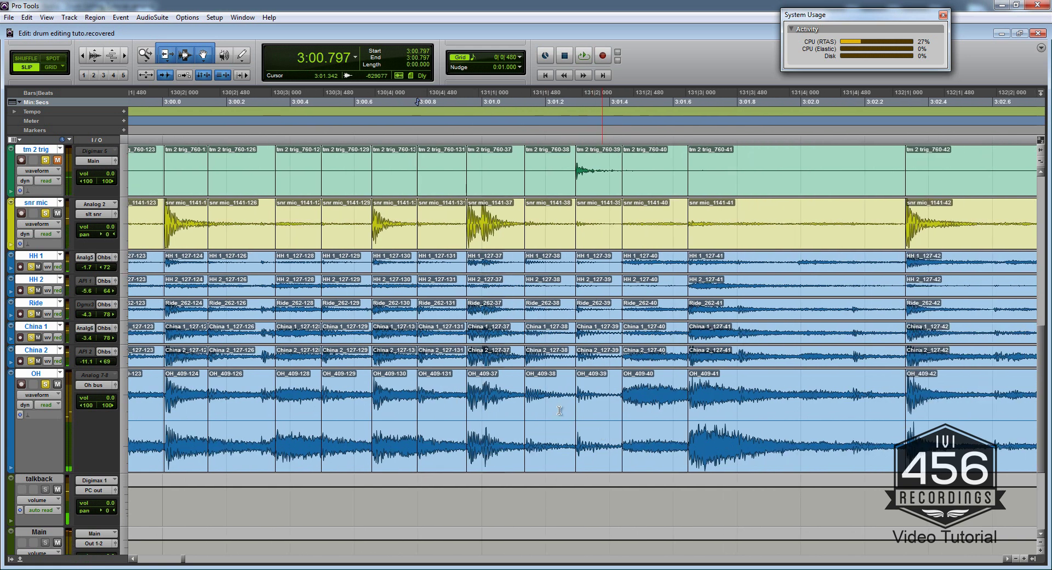
{"action": "double_click", "coordinate": [498, 451]}
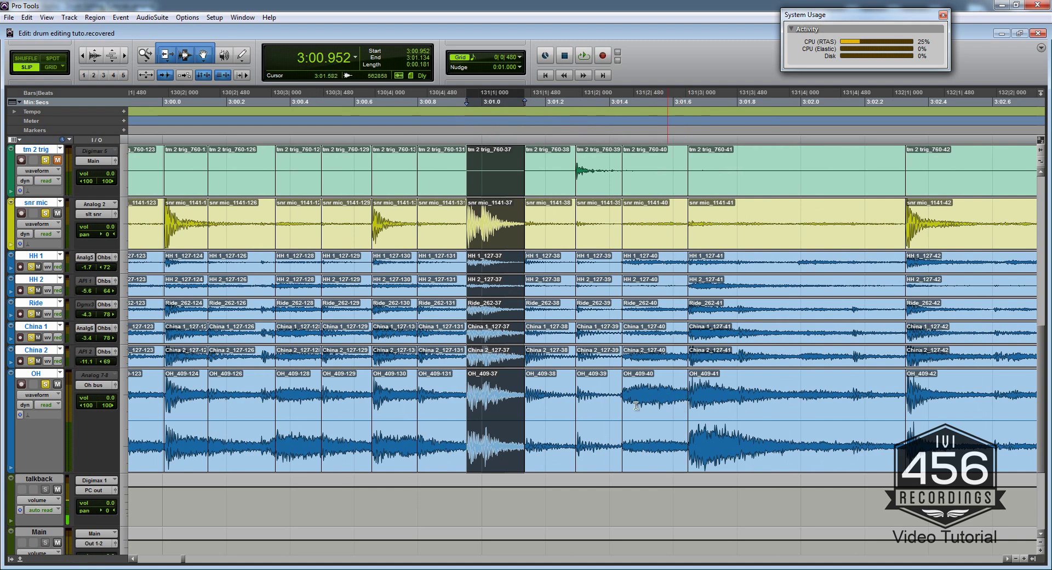
{"action": "scroll", "coordinate": [635, 406], "scroll_direction": "right", "scroll_amount": 4}
{"action": "left_click", "coordinate": [528, 380]}
{"action": "key", "text": "Tab"}
{"action": "key", "text": "b"}
{"action": "left_click", "coordinate": [606, 383]}
{"action": "key", "text": "Tab"}
{"action": "key", "text": "b"}
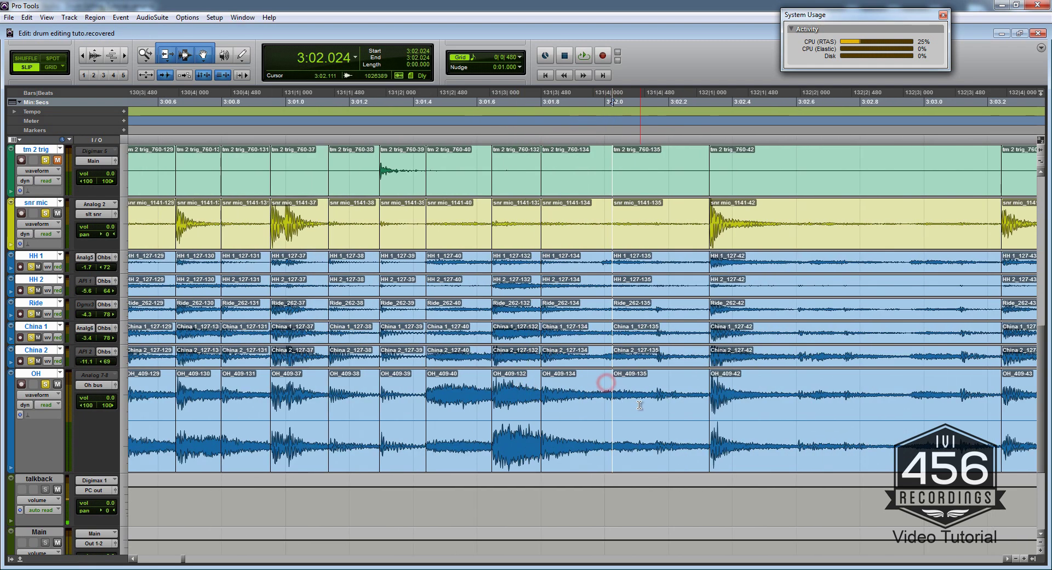
{"action": "key", "text": "ctrl+z"}
Step: Separate the drum regions at the cymbal transient near 3:01.99
{"action": "left_click", "coordinate": [598, 382]}
{"action": "key", "text": "Tab"}
{"action": "key", "text": "ctrl+e"}
{"action": "key", "text": "Tab"}
{"action": "left_click_drag", "start_coordinate": [641, 406], "coordinate": [607, 385]}
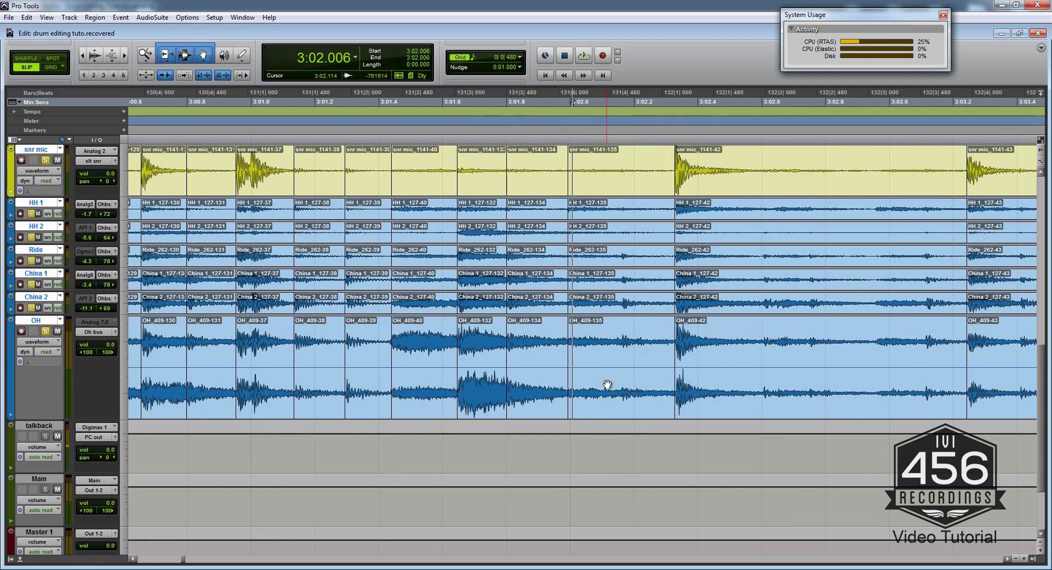
Step: Separate the drum regions at the cymbal transients at 3:02.159 and near 3:02.60
{"action": "scroll", "coordinate": [607, 385], "scroll_direction": "up", "scroll_amount": 3}
{"action": "key", "text": "Tab"}
{"action": "scroll", "coordinate": [603, 395], "scroll_direction": "down", "scroll_amount": 2}
{"action": "key", "text": "Tab"}
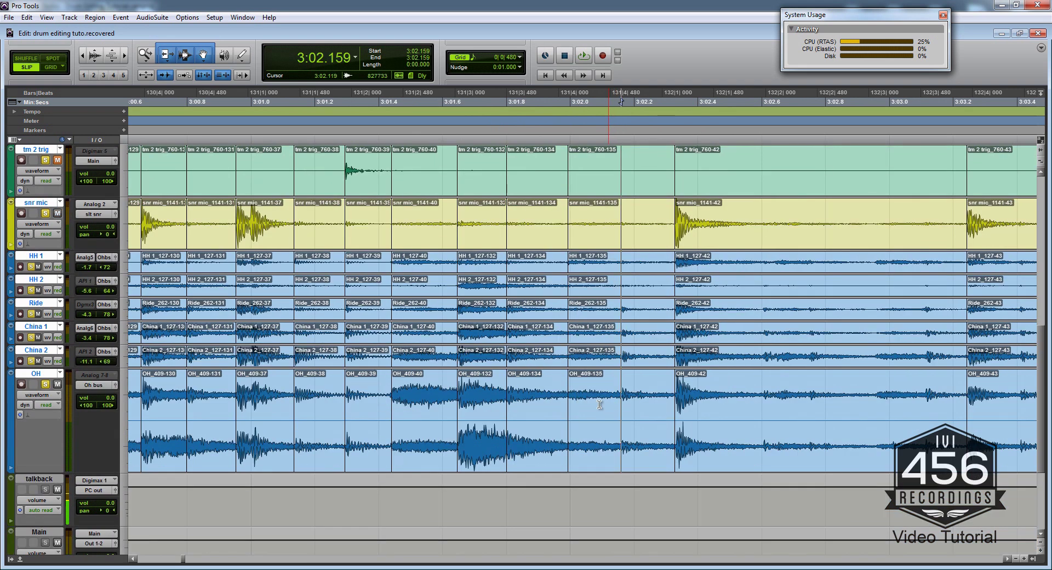
{"action": "scroll", "coordinate": [600, 404], "scroll_direction": "right", "scroll_amount": 5}
{"action": "key", "text": "ctrl+e"}
{"action": "key", "text": "Tab"}
{"action": "key", "text": "ctrl+e"}
Step: Separate the drum regions at the cymbal transients near 3:02.96 and at 3:03.112
{"action": "key", "text": "Tab"}
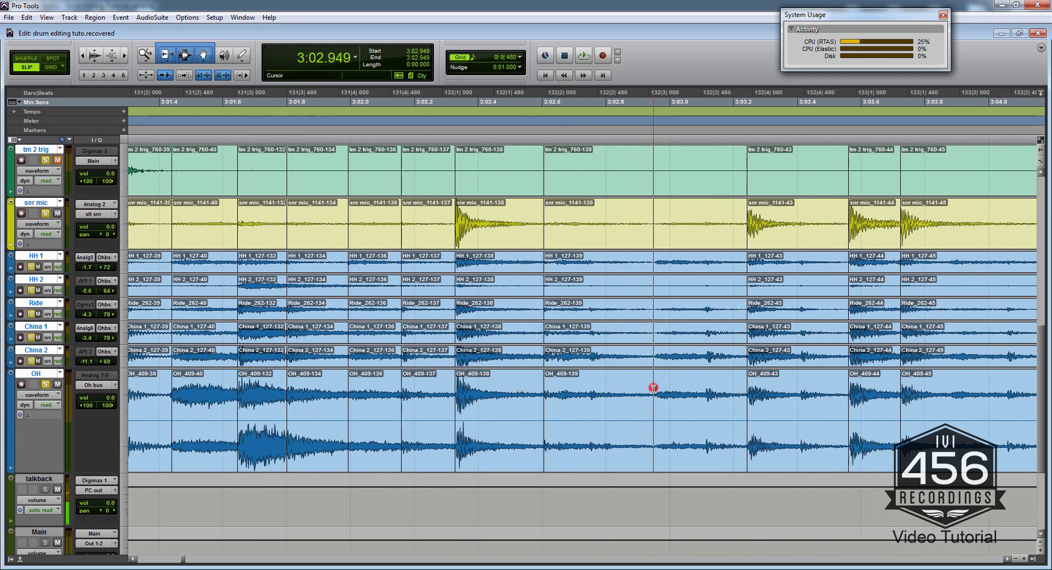
{"action": "key", "text": "Tab"}
{"action": "key", "text": "ctrl+e"}
{"action": "scroll", "coordinate": [581, 390], "scroll_direction": "right", "scroll_amount": 5}
{"action": "left_click", "coordinate": [576, 391]}
{"action": "key", "text": "Tab"}
{"action": "key", "text": "ctrl+e"}
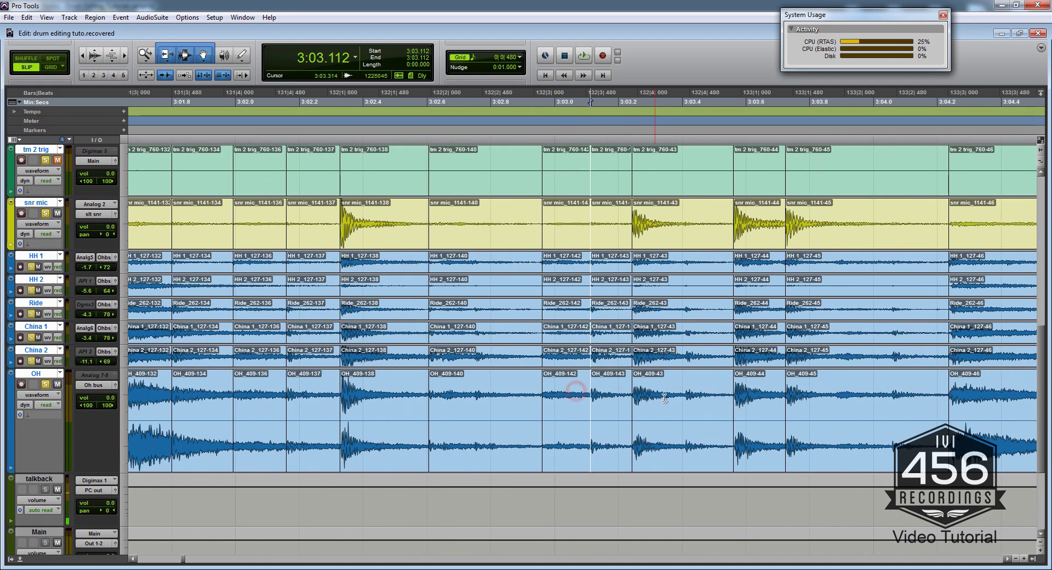
Step: Separate the drum regions at the cymbal transients near 3:03.41 and 3:03.88
{"action": "left_click", "coordinate": [685, 384]}
{"action": "scroll", "coordinate": [685, 384], "scroll_direction": "right", "scroll_amount": 5}
{"action": "key", "text": "ctrl+e"}
{"action": "left_click", "coordinate": [719, 381]}
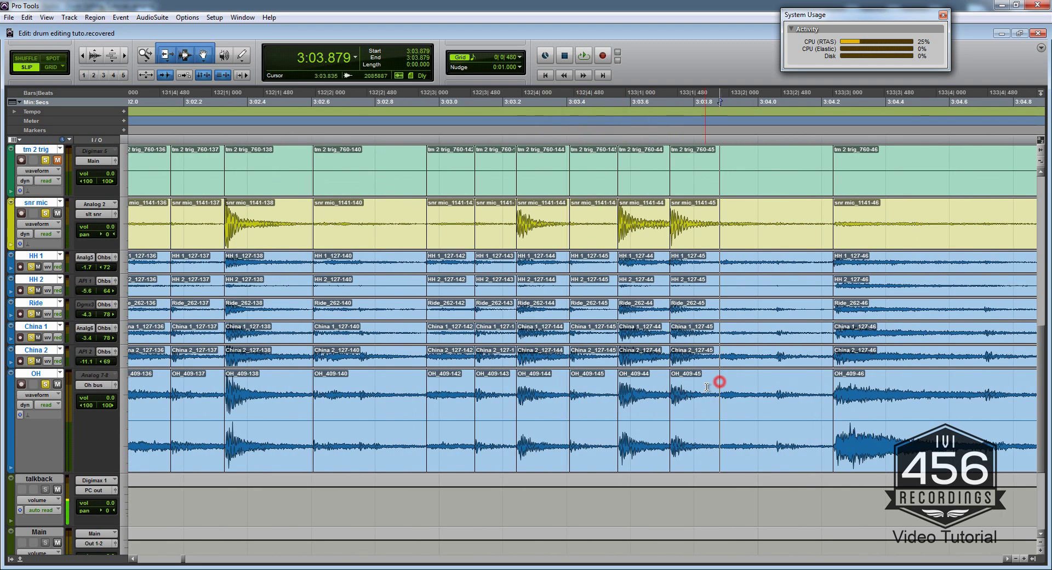
{"action": "left_click", "coordinate": [707, 383]}
{"action": "key", "text": "Tab"}
{"action": "key", "text": "ctrl+e"}
Step: Separate the drum regions at the cymbal transients at 3:04.056 and near 3:04.71
{"action": "left_click", "coordinate": [759, 387]}
{"action": "key", "text": "Tab"}
{"action": "key", "text": "ctrl+e"}
{"action": "scroll", "coordinate": [679, 378], "scroll_direction": "right", "scroll_amount": 2}
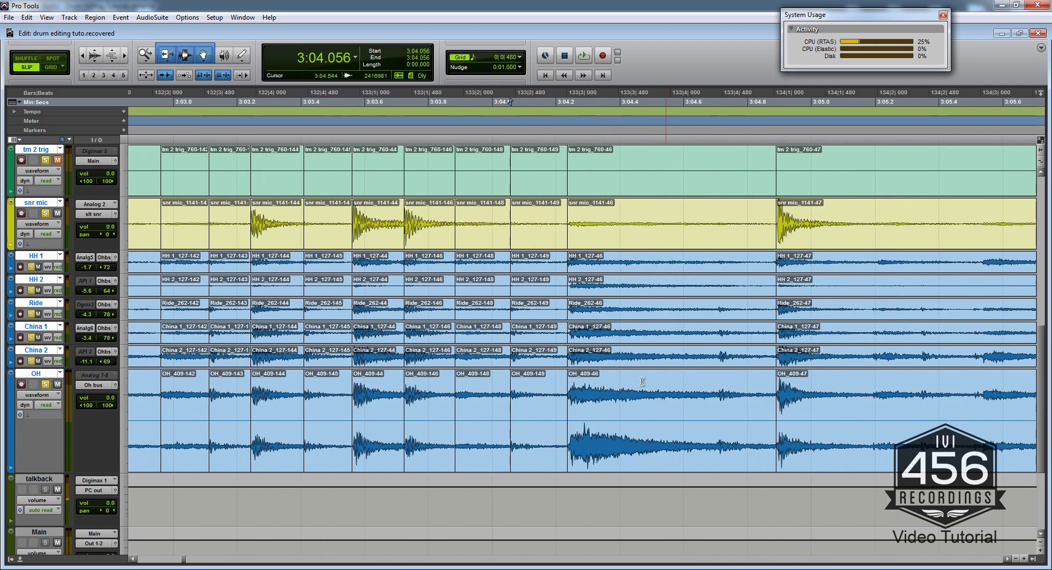
{"action": "key", "text": "Tab"}
{"action": "scroll", "coordinate": [721, 380], "scroll_direction": "right", "scroll_amount": 5}
{"action": "left_click", "coordinate": [559, 386]}
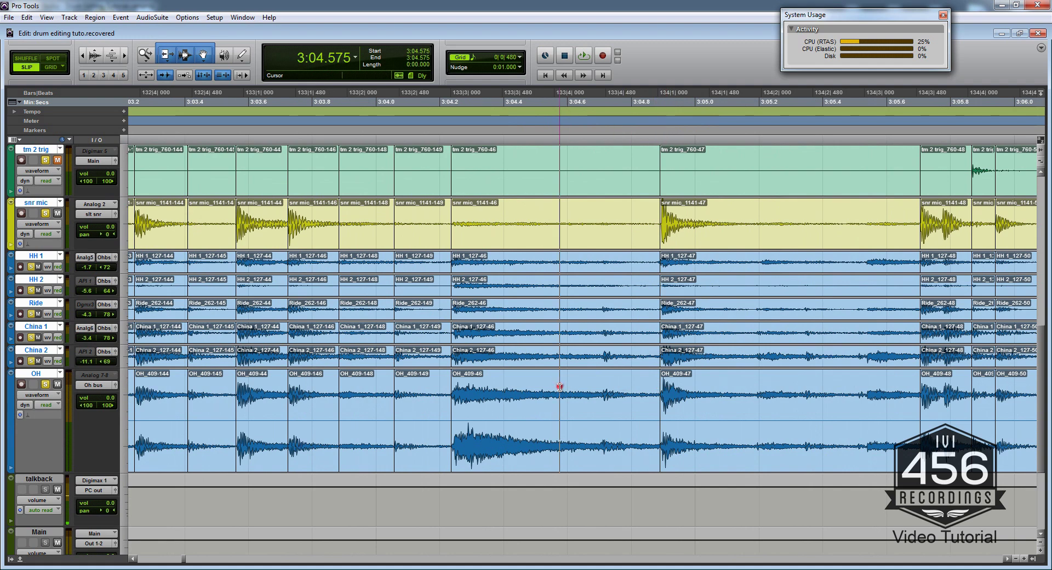
{"action": "key", "text": "Tab"}
{"action": "key", "text": "ctrl+e"}
Step: Separate the drum regions at the cymbal transients near 3:05.19 and at 3:05.537
{"action": "left_click", "coordinate": [755, 383]}
{"action": "key", "text": "ctrl+e"}
{"action": "scroll", "coordinate": [745, 384], "scroll_direction": "right", "scroll_amount": 7}
{"action": "left_click", "coordinate": [669, 386]}
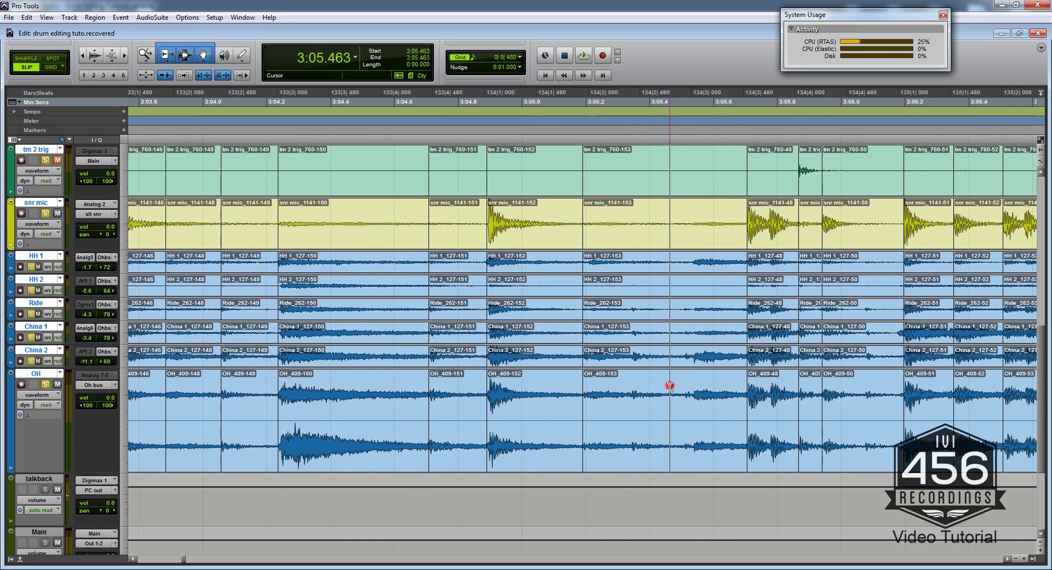
{"action": "left_click", "coordinate": [693, 386]}
{"action": "key", "text": "ctrl+e"}
Step: Separate the drum regions at the second snare hit near 3:05.78 and the cymbal transient near 3:06.08
{"action": "scroll", "coordinate": [603, 387], "scroll_direction": "right", "scroll_amount": 9}
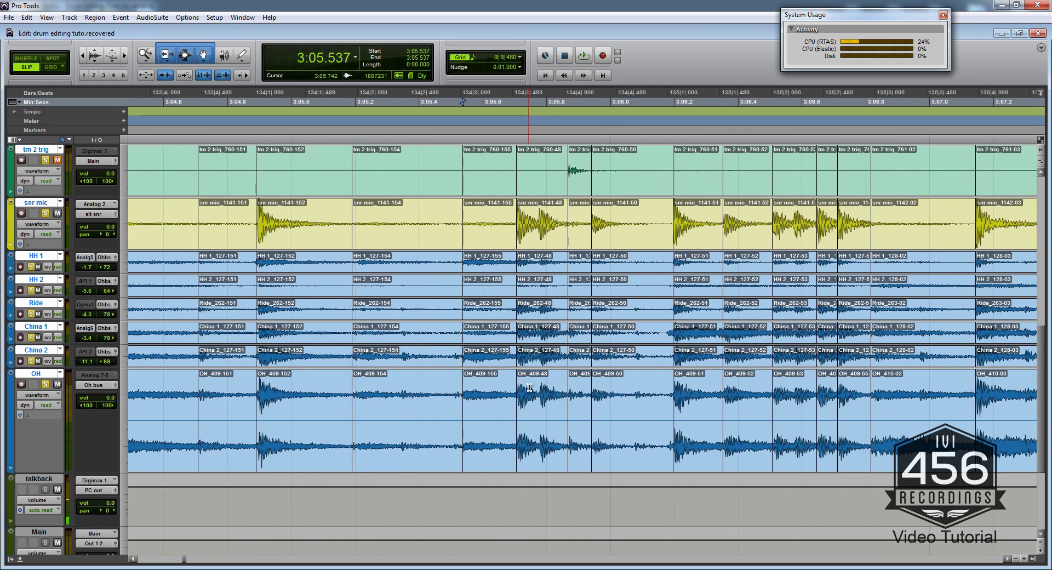
{"action": "left_click", "coordinate": [540, 385]}
{"action": "key", "text": "ctrl+e"}
{"action": "double_click", "coordinate": [619, 384]}
{"action": "scroll", "coordinate": [603, 389], "scroll_direction": "right", "scroll_amount": 4}
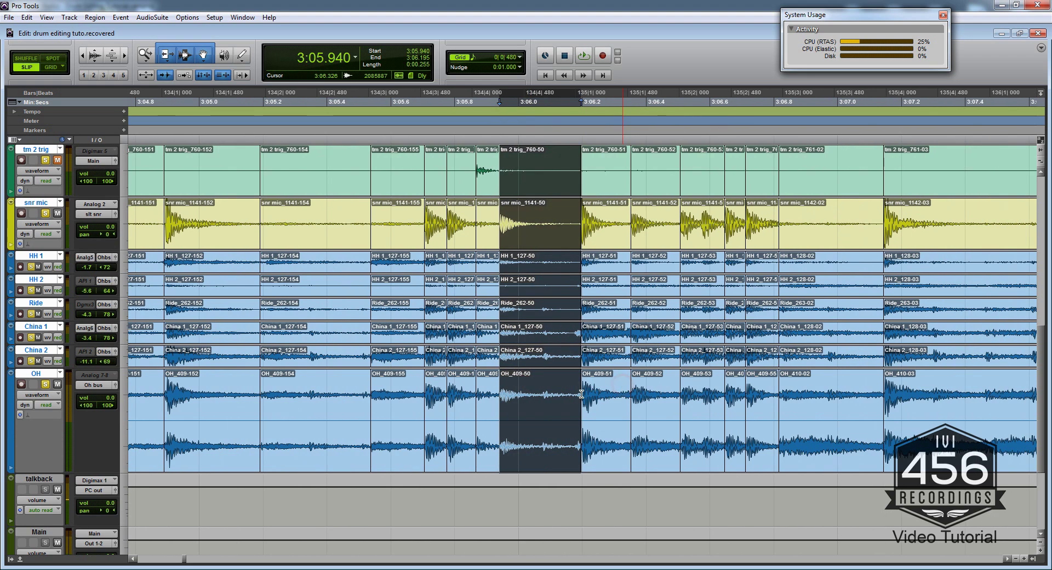
{"action": "left_click", "coordinate": [543, 387]}
{"action": "key", "text": "ctrl+e"}
Step: Separate the drum regions at the second snare hit near 3:06.59 and the cymbal transient near 3:06.97
{"action": "scroll", "coordinate": [543, 387], "scroll_direction": "right", "scroll_amount": 4}
{"action": "left_click", "coordinate": [610, 385]}
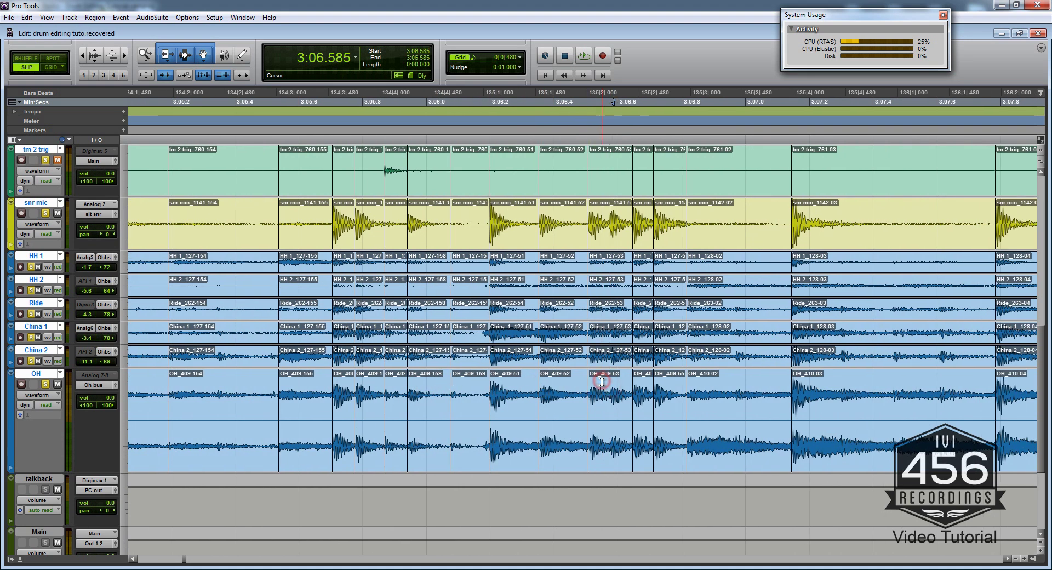
{"action": "key", "text": "ctrl+e"}
{"action": "scroll", "coordinate": [630, 383], "scroll_direction": "right", "scroll_amount": 3}
{"action": "left_click", "coordinate": [655, 383]}
{"action": "key", "text": "ctrl+e"}
Step: Separate the drum regions at the cymbal transients at 3:07.296 and near 3:07.46 and 3:07.61
{"action": "scroll", "coordinate": [679, 384], "scroll_direction": "right", "scroll_amount": 3}
{"action": "left_click", "coordinate": [730, 386]}
{"action": "key", "text": "ctrl+e"}
{"action": "scroll", "coordinate": [658, 387], "scroll_direction": "right", "scroll_amount": 7}
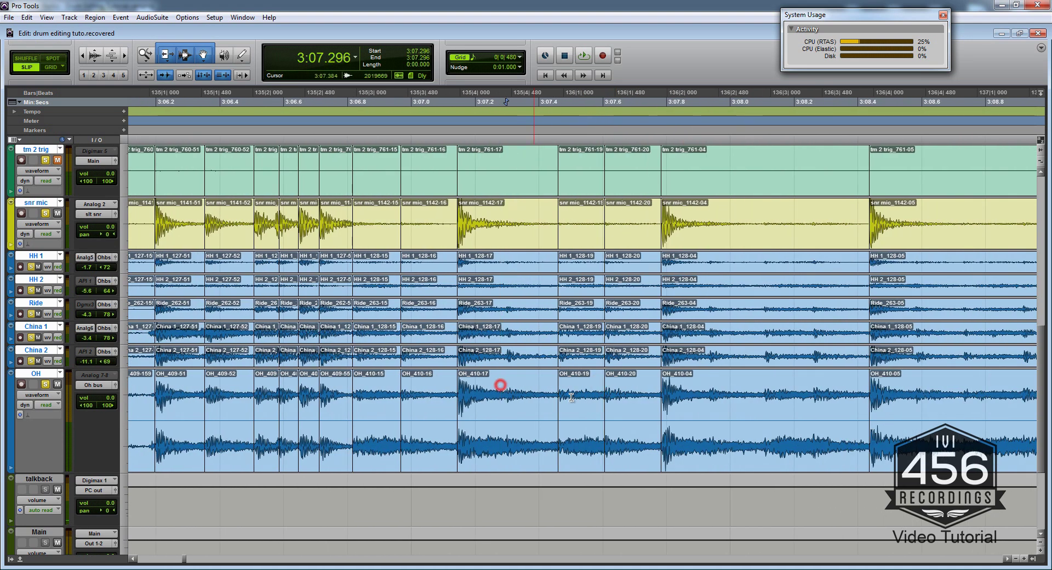
{"action": "key", "text": "b"}
Step: Separate the drum regions at each uncut cymbal transient between about 3:07.93 and 3:08.914
{"action": "left_click", "coordinate": [744, 382]}
{"action": "key", "text": "Tab"}
{"action": "key", "text": "b"}
{"action": "left_click", "coordinate": [806, 382]}
{"action": "scroll", "coordinate": [767, 383], "scroll_direction": "right", "scroll_amount": 6}
{"action": "left_click", "coordinate": [696, 380]}
{"action": "key", "text": "Tab"}
{"action": "key", "text": "b"}
{"action": "scroll", "coordinate": [713, 388], "scroll_direction": "right", "scroll_amount": 6}
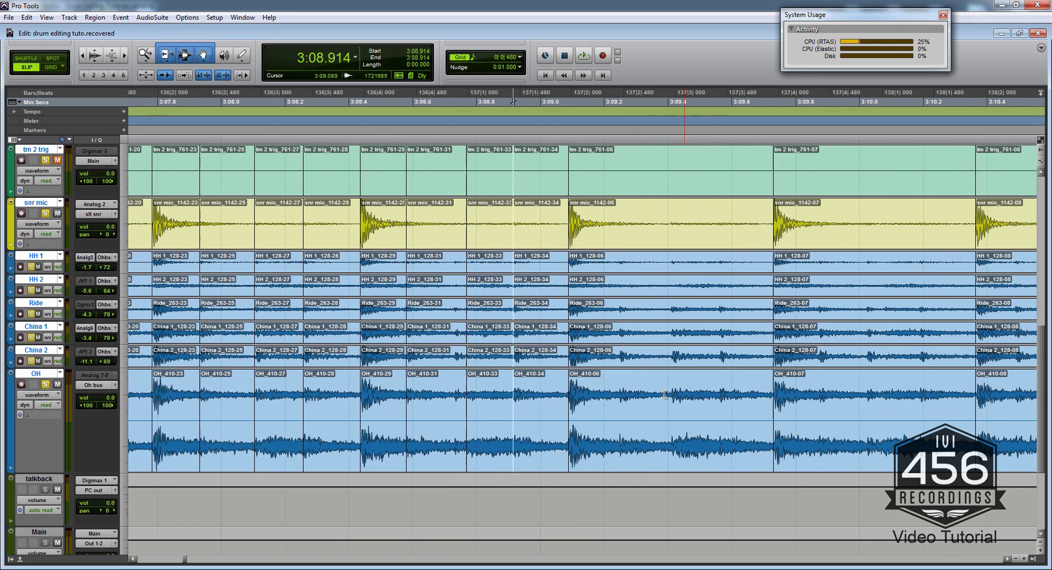
Step: Separate the drum regions at the uncut cymbal transients between about 3:09.41 and 3:10.68, including 3:10.021
{"action": "scroll", "coordinate": [618, 392], "scroll_direction": "right", "scroll_amount": 5}
{"action": "scroll", "coordinate": [652, 395], "scroll_direction": "right", "scroll_amount": 2}
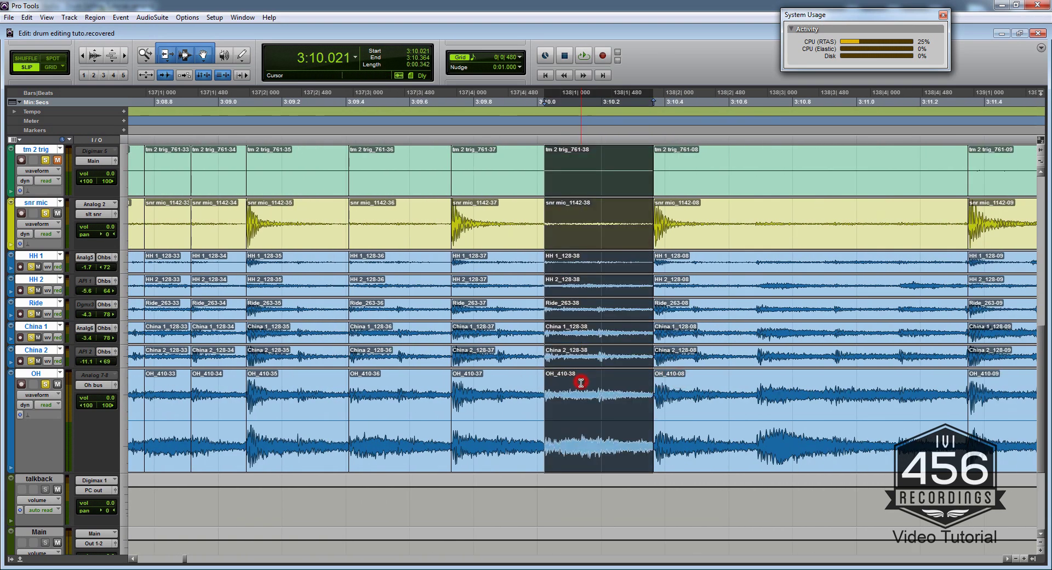
{"action": "scroll", "coordinate": [584, 383], "scroll_direction": "right", "scroll_amount": 2}
{"action": "double_click", "coordinate": [660, 383]}
{"action": "scroll", "coordinate": [625, 384], "scroll_direction": "right", "scroll_amount": 2}
{"action": "left_click", "coordinate": [592, 384]}
{"action": "key", "text": "Tab"}
{"action": "key", "text": "b"}
Step: Separate the drum regions at the cymbal transient following 3:10.900 and at 3:11.990
{"action": "scroll", "coordinate": [593, 385], "scroll_direction": "right", "scroll_amount": 2}
{"action": "left_click", "coordinate": [606, 387]}
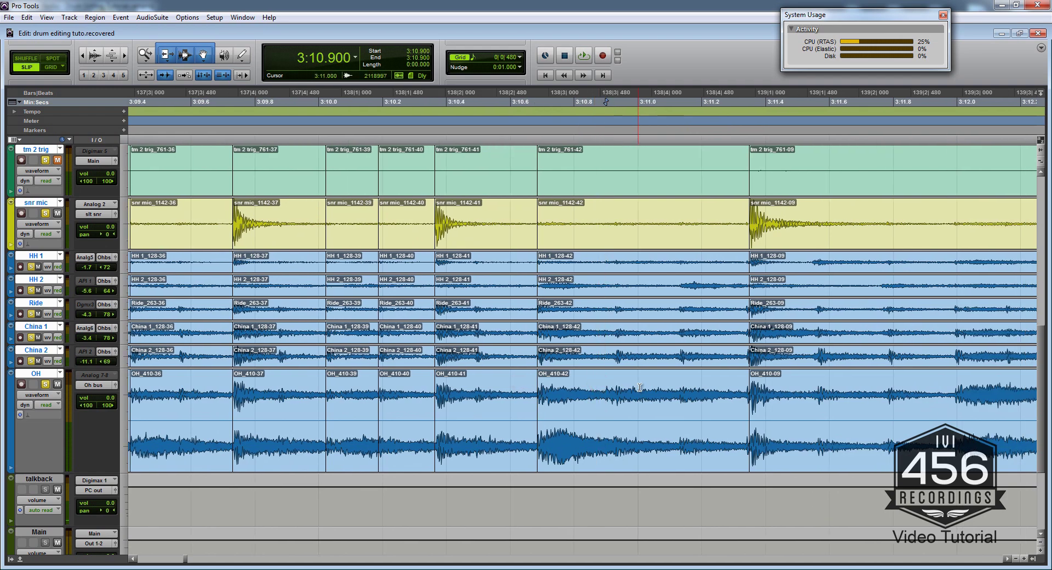
{"action": "key", "text": "Tab"}
{"action": "key", "text": "b"}
{"action": "scroll", "coordinate": [607, 386], "scroll_direction": "right", "scroll_amount": 7}
{"action": "left_click", "coordinate": [569, 385]}
{"action": "key", "text": "Tab"}
{"action": "key", "text": "b"}
{"action": "scroll", "coordinate": [592, 385], "scroll_direction": "right", "scroll_amount": 6}
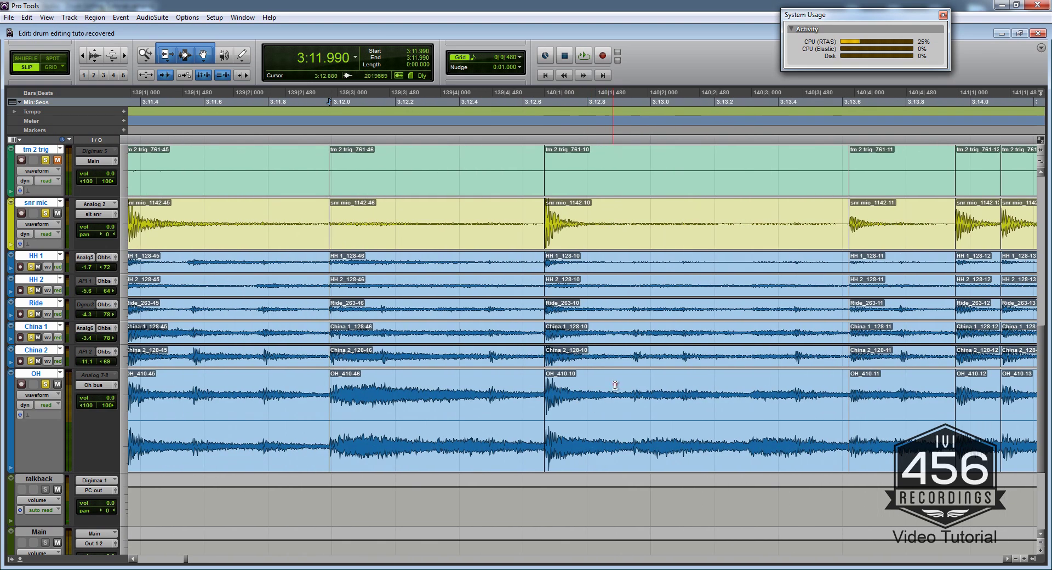
Step: Separate the drum regions at the cymbal transients near 3:12.94 and 3:13.31
{"action": "left_click", "coordinate": [621, 386]}
{"action": "key", "text": "Tab"}
{"action": "key", "text": "b"}
{"action": "left_click", "coordinate": [776, 385]}
{"action": "key", "text": "b"}
Step: Separate the drum regions at the cymbal transient at 3:14.276
{"action": "scroll", "coordinate": [696, 387], "scroll_direction": "right", "scroll_amount": 5}
{"action": "left_click", "coordinate": [781, 392]}
{"action": "key", "text": "Tab"}
{"action": "key", "text": "b"}
{"action": "scroll", "coordinate": [568, 266], "scroll_direction": "right", "scroll_amount": 7}
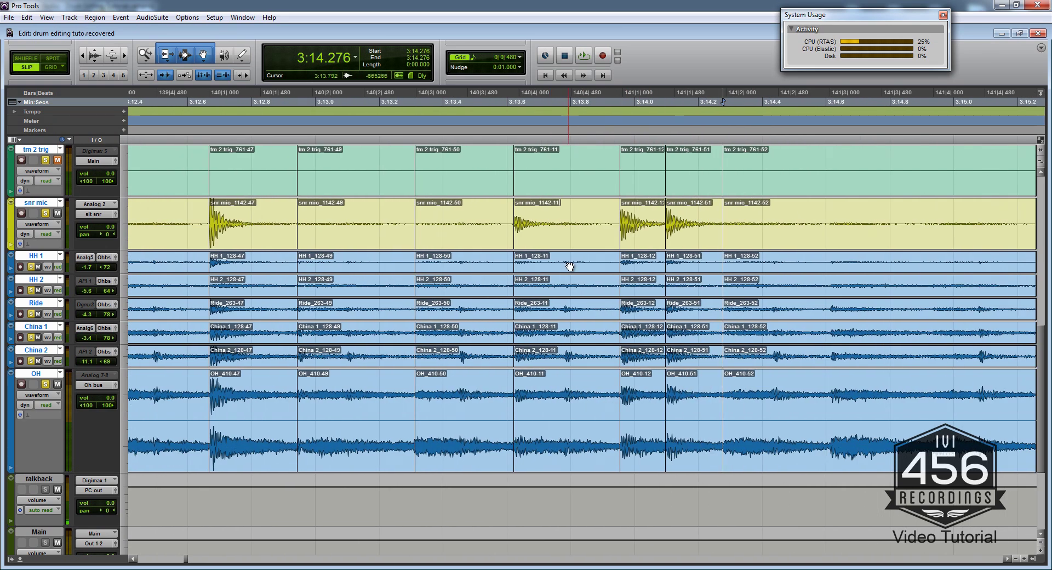
Step: Separate the drum regions at the next three transients following 3:14.276
{"action": "left_click", "coordinate": [533, 395]}
{"action": "key", "text": "Tab"}
{"action": "key", "text": "b"}
{"action": "scroll", "coordinate": [542, 391], "scroll_direction": "right", "scroll_amount": 2}
{"action": "key", "text": "Tab"}
{"action": "key", "text": "b"}
{"action": "scroll", "coordinate": [556, 389], "scroll_direction": "right", "scroll_amount": 4}
{"action": "key", "text": "Tab"}
{"action": "key", "text": "b"}
Step: Trim the start of the drum regions beginning at 3:15.259 back to 3:15.257
{"action": "double_click", "coordinate": [547, 389]}
{"action": "key", "text": "t"}
{"action": "key", "text": "t"}
{"action": "key", "text": "t"}
{"action": "key", "text": "t"}
{"action": "key", "text": "t"}
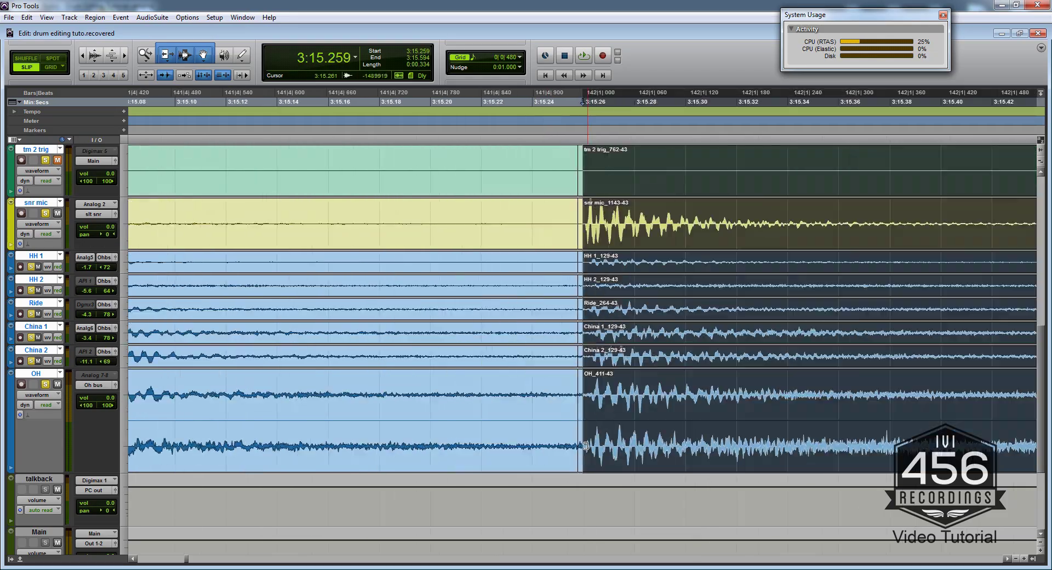
{"action": "left_click_drag", "start_coordinate": [583, 461], "coordinate": [577, 460]}
{"action": "key", "text": "r"}
{"action": "key", "text": "r"}
{"action": "key", "text": "r"}
{"action": "key", "text": "r"}
{"action": "key", "text": "r"}
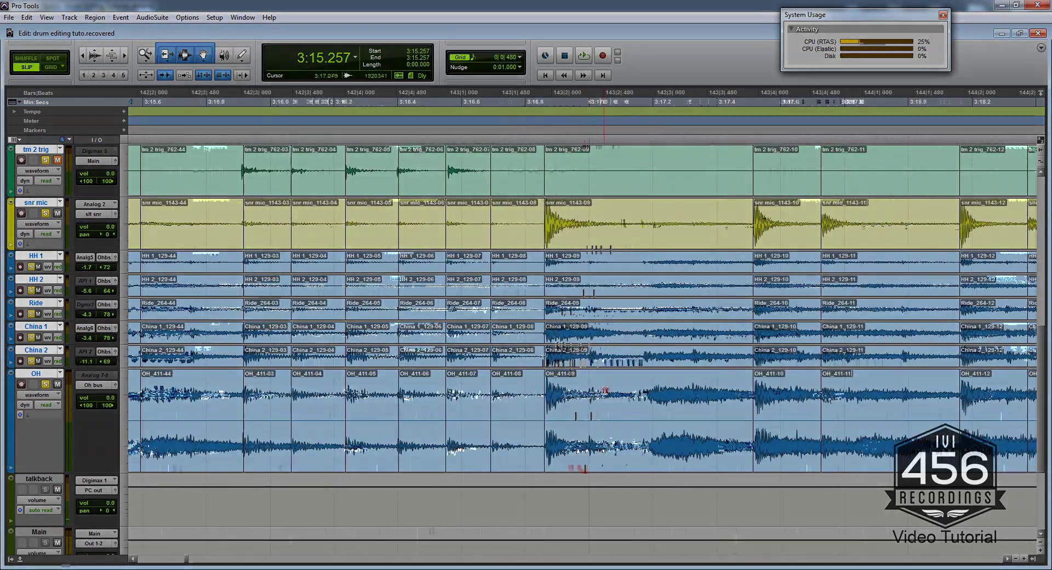
Step: Separate the drum regions at the cymbal transient after about 3:17.05 and at 3:18.491
{"action": "left_click", "coordinate": [604, 391]}
{"action": "key", "text": "Tab"}
{"action": "key", "text": "b"}
{"action": "scroll", "coordinate": [608, 389], "scroll_direction": "right", "scroll_amount": 8}
{"action": "left_click", "coordinate": [651, 385]}
{"action": "key", "text": "Tab"}
{"action": "key", "text": "b"}
{"action": "scroll", "coordinate": [614, 384], "scroll_direction": "right", "scroll_amount": 6}
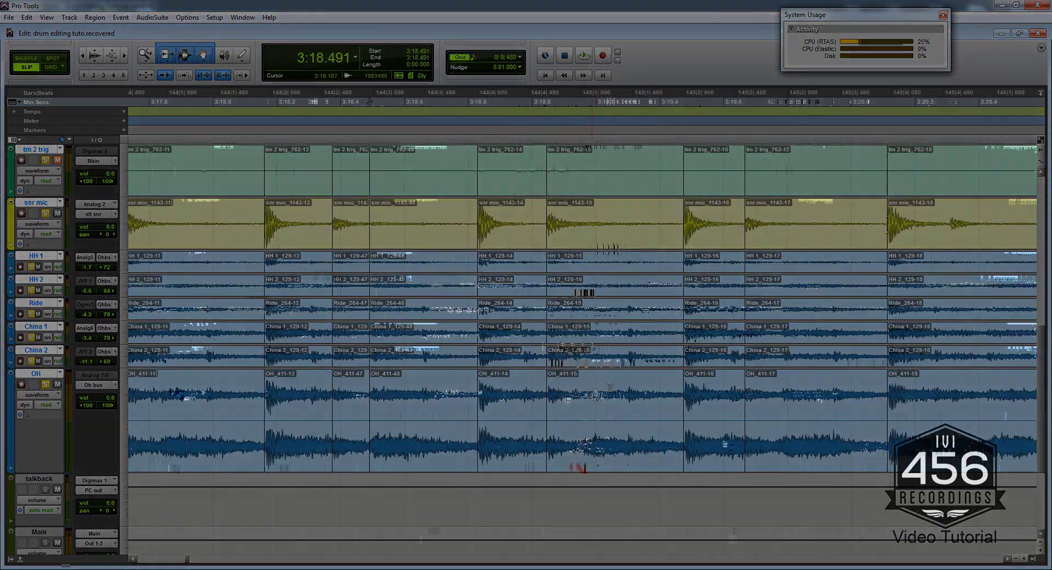
Step: Separate the drum regions at the cymbal transients after about 3:19.13 and near 3:19.79
{"action": "left_click", "coordinate": [574, 383]}
{"action": "key", "text": "Tab"}
{"action": "key", "text": "b"}
{"action": "scroll", "coordinate": [581, 383], "scroll_direction": "right", "scroll_amount": 3}
{"action": "left_click", "coordinate": [617, 384]}
{"action": "key", "text": "Tab"}
{"action": "key", "text": "b"}
Step: Separate the drum regions at the cymbal transient near 3:20.42
{"action": "scroll", "coordinate": [603, 384], "scroll_direction": "right", "scroll_amount": 4}
{"action": "left_click", "coordinate": [593, 385]}
{"action": "key", "text": "Tab"}
{"action": "key", "text": "b"}
{"action": "scroll", "coordinate": [581, 384], "scroll_direction": "right", "scroll_amount": 9}
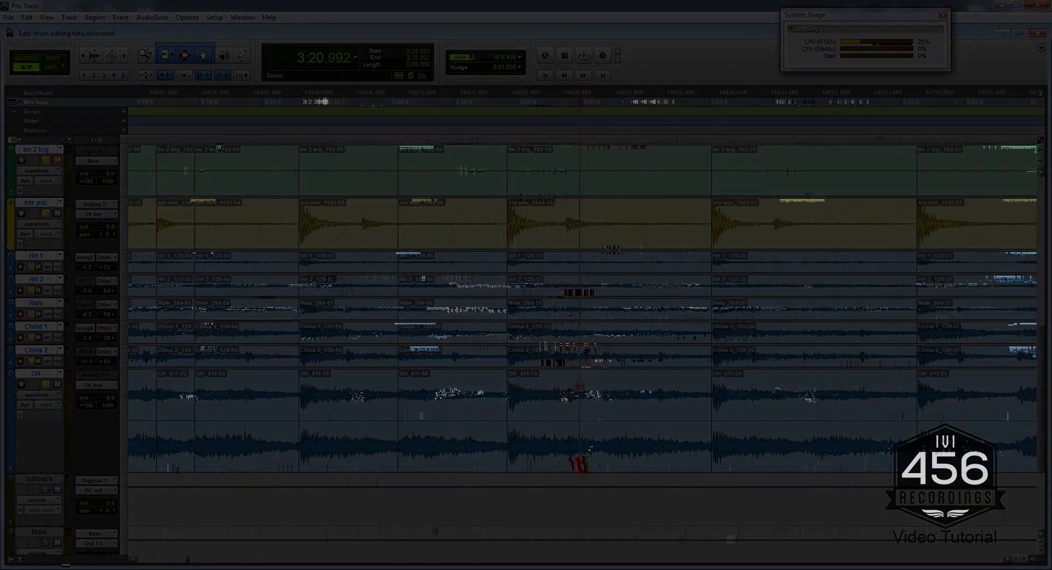
{"action": "left_click", "coordinate": [560, 383]}
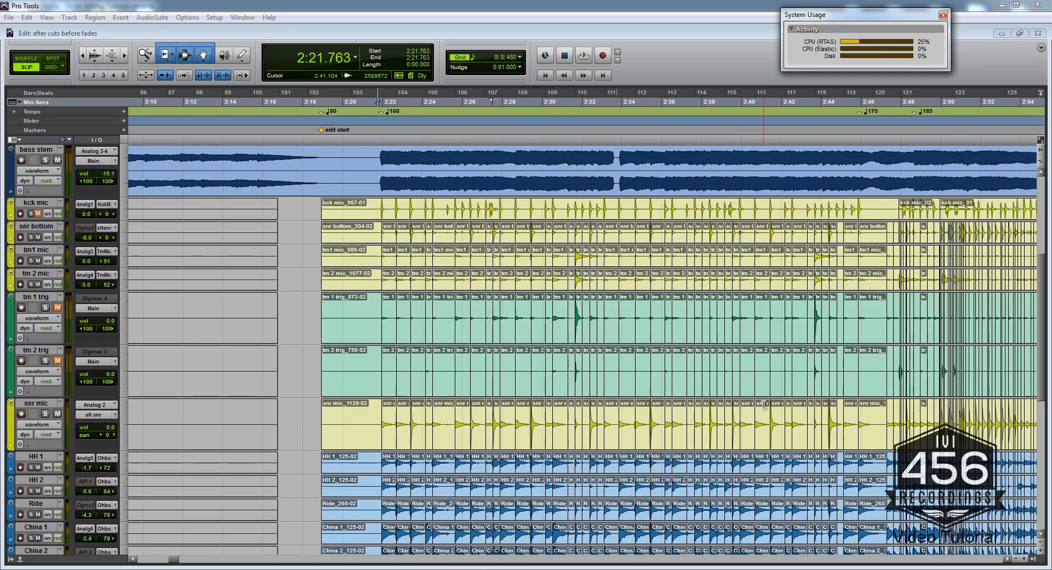
Step: Switch to the Google Docs drum editing checklist and bold the "make cuts to the cymbals (and naked kicks)" item with its two sub-points
{"action": "key", "text": "alt+Tab"}
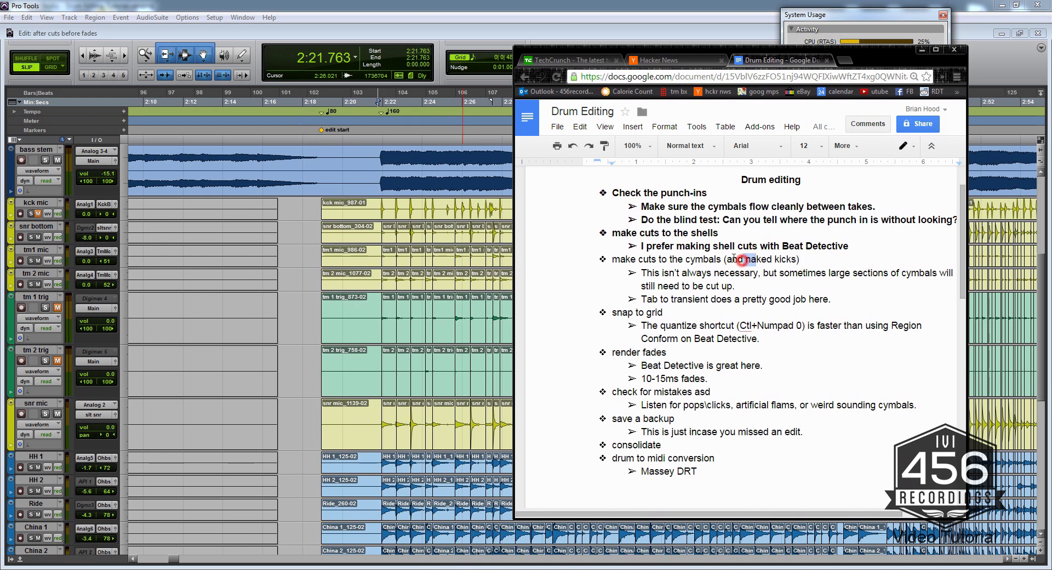
{"action": "left_click_drag", "start_coordinate": [838, 301], "coordinate": [569, 256]}
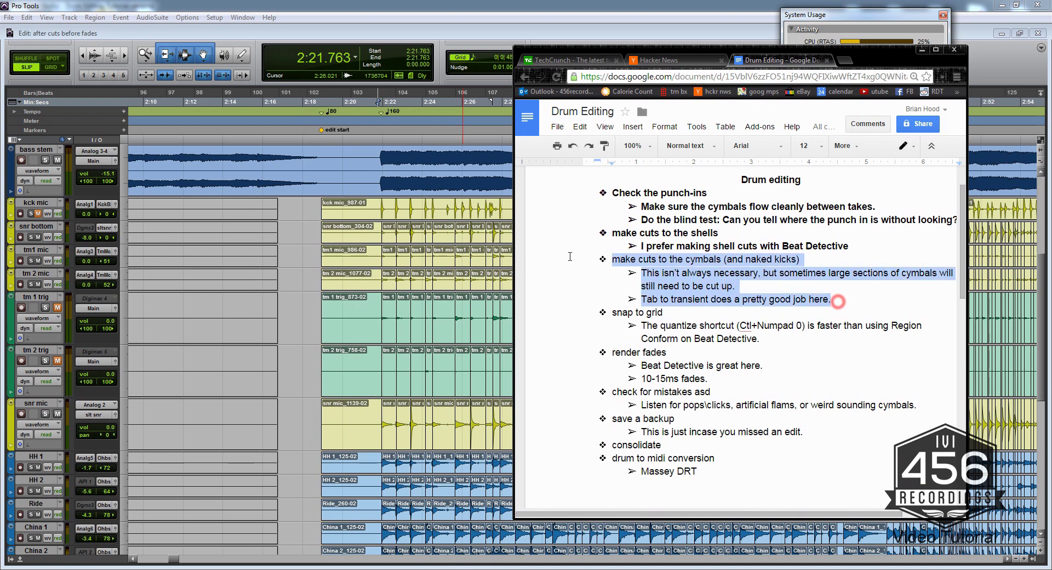
{"action": "key", "text": "ctrl+b"}
{"action": "left_click", "coordinate": [708, 273]}
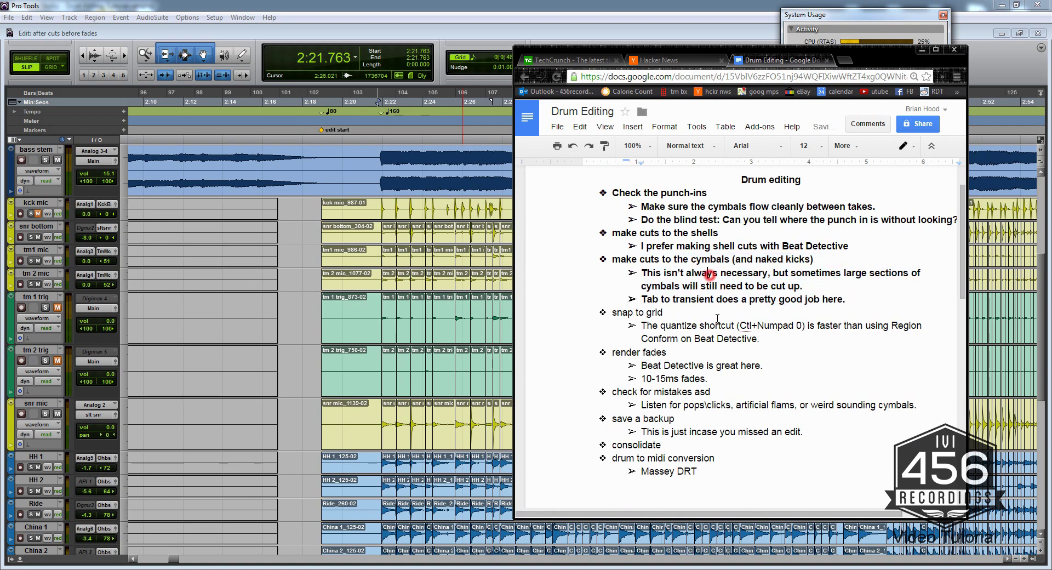
Step: Switch to Pro Tools to look over the cut drum tracks from the edit start marker, and return to the Google Docs checklist
{"action": "key", "text": "alt+Tab"}
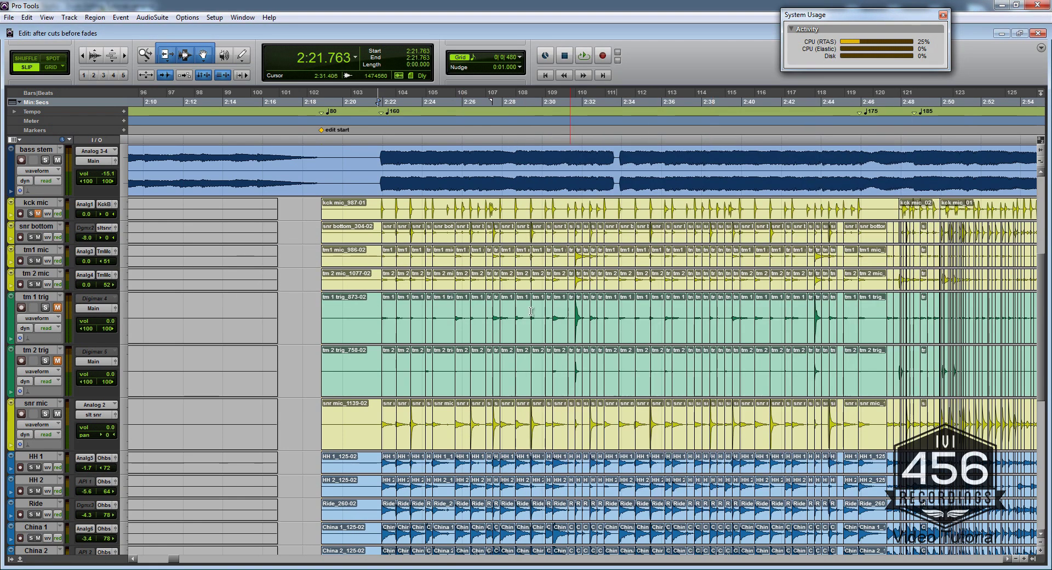
{"action": "scroll", "coordinate": [524, 291], "scroll_direction": "down", "scroll_amount": 2}
{"action": "scroll", "coordinate": [525, 291], "scroll_direction": "right", "scroll_amount": 1}
{"action": "key", "text": "alt+Tab"}
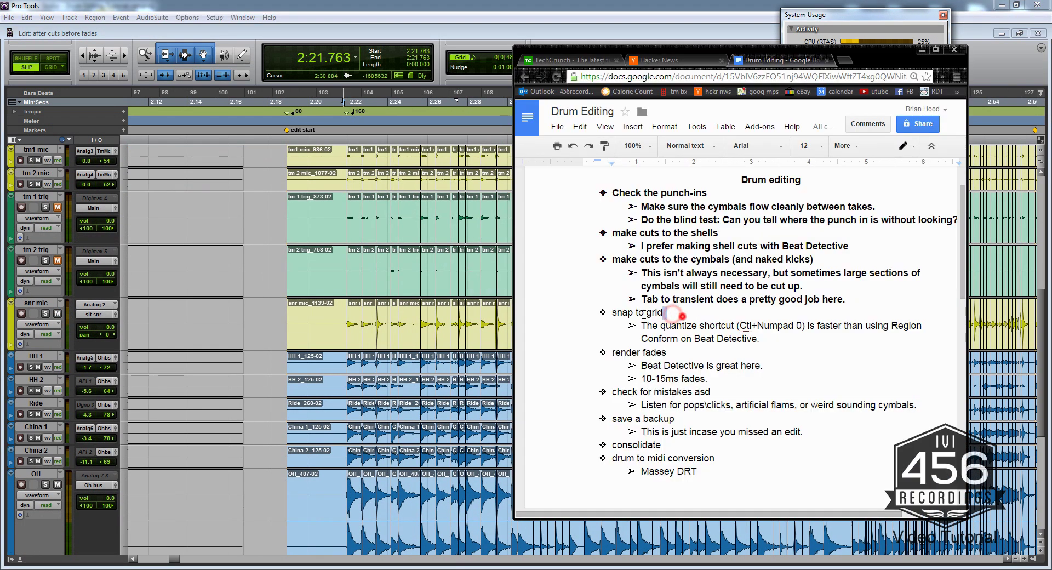
Step: Highlight the "snap to grid" item in the drum editing checklist, and switch to Pro Tools
{"action": "left_click_drag", "start_coordinate": [644, 314], "coordinate": [611, 312]}
{"action": "left_click", "coordinate": [715, 338]}
{"action": "key", "text": "alt+Tab"}
Step: Try Beat Detective's Region Conform on the drum regions from 2:18.923 to 2:34.667, and close Beat Detective
{"action": "left_click", "coordinate": [323, 287]}
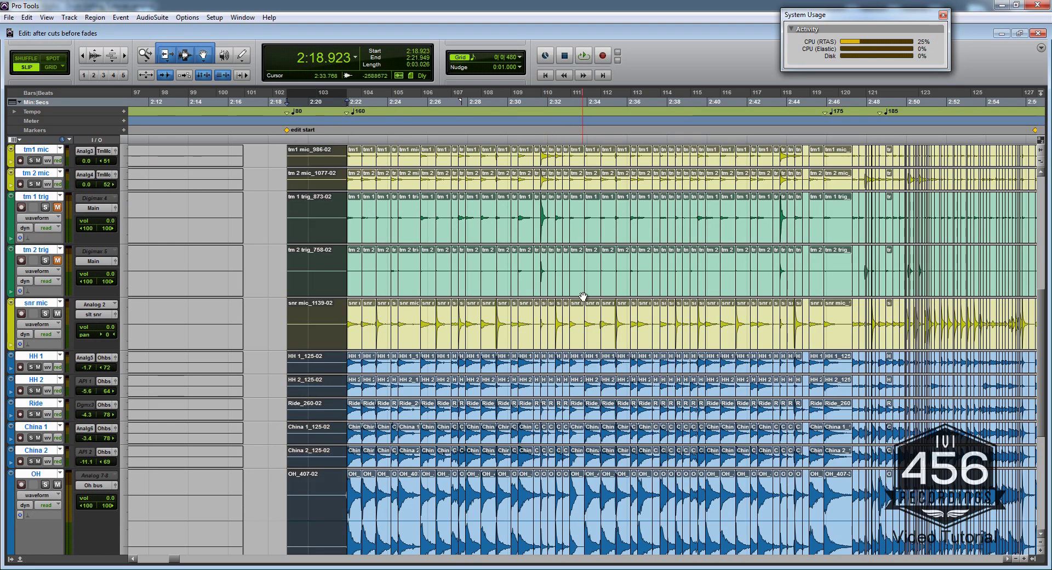
{"action": "left_click", "coordinate": [591, 292], "text": "shift"}
{"action": "key", "text": "ctrl+8"}
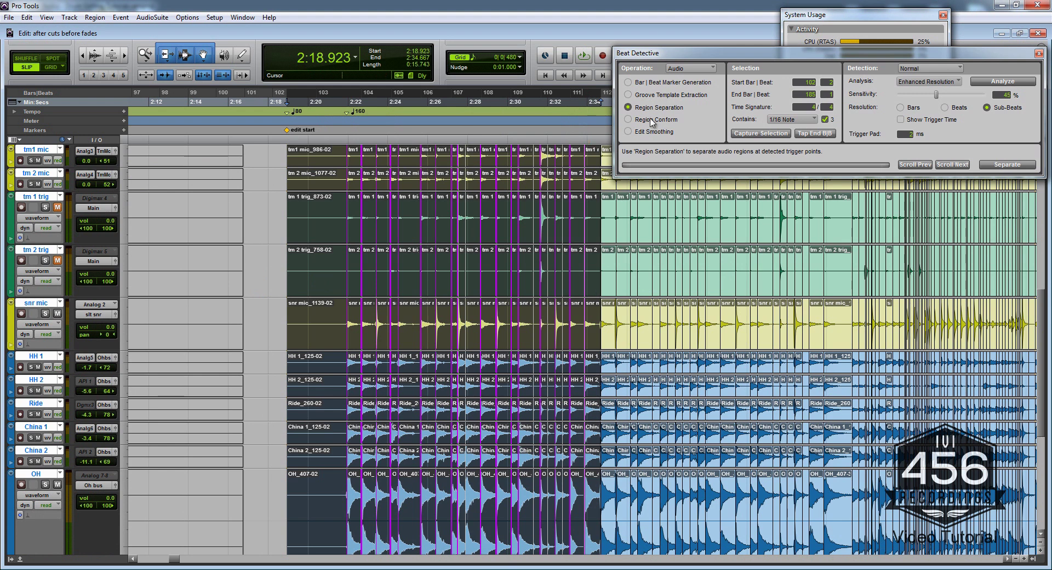
{"action": "left_click", "coordinate": [628, 120]}
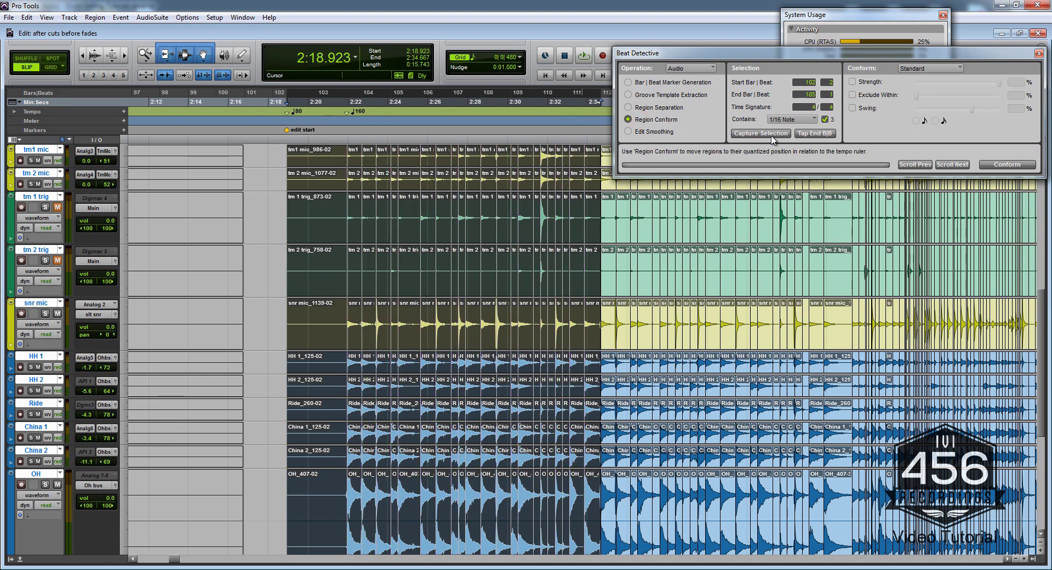
{"action": "left_click", "coordinate": [1015, 165]}
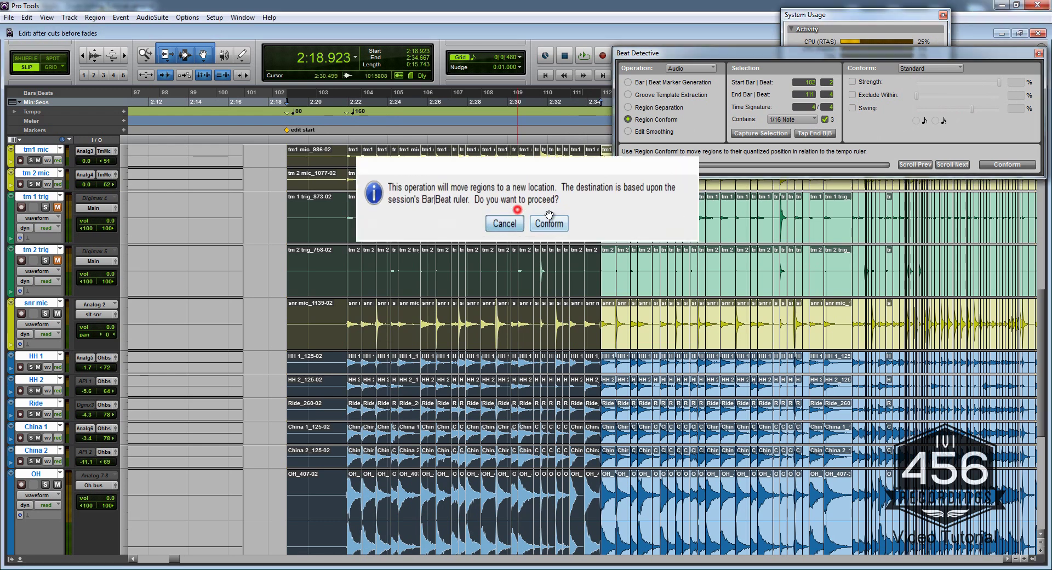
{"action": "left_click", "coordinate": [546, 214]}
{"action": "left_click", "coordinate": [1003, 165]}
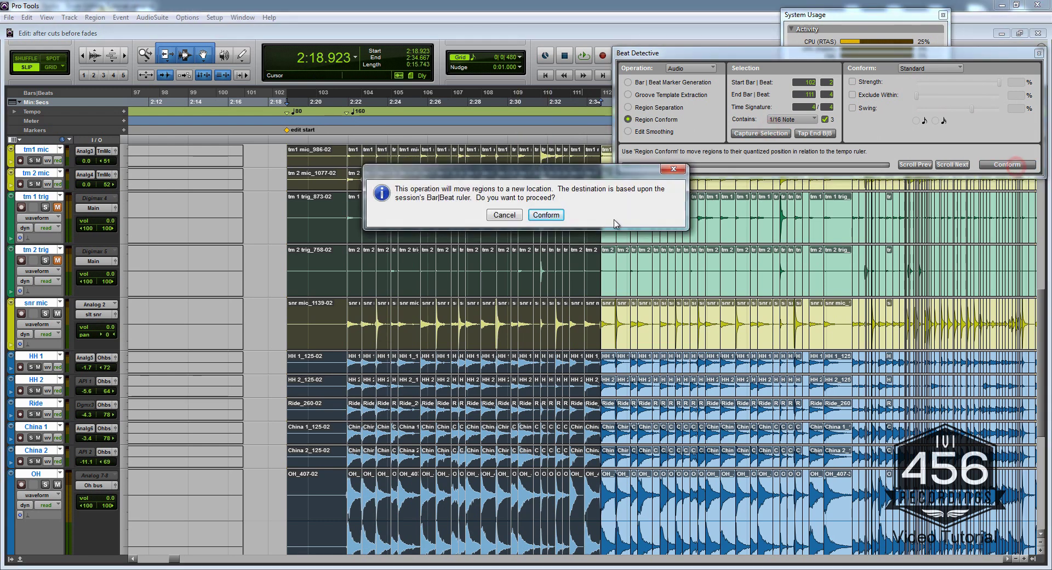
{"action": "left_click", "coordinate": [547, 225]}
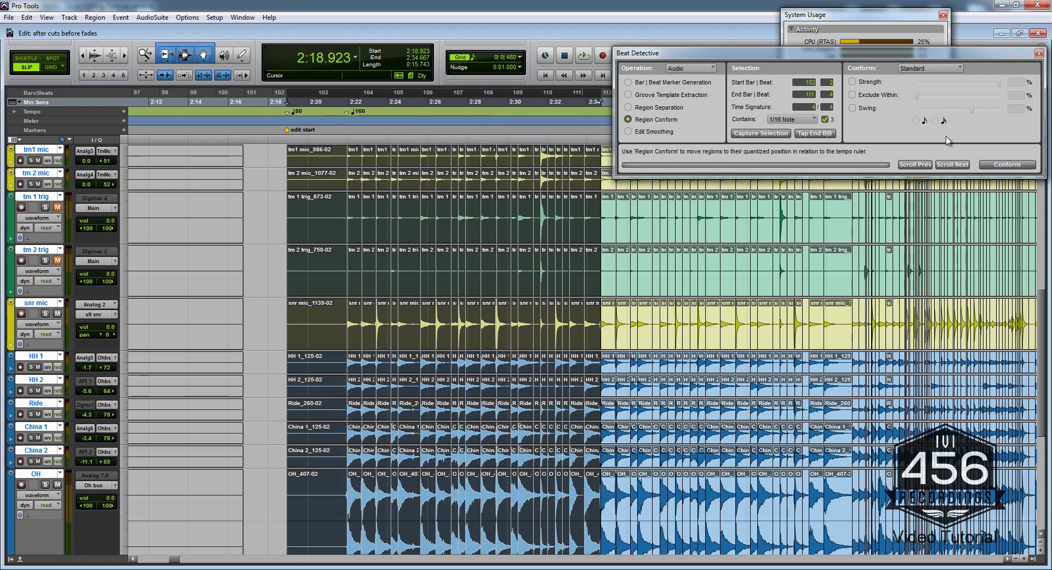
{"action": "left_click", "coordinate": [1036, 52]}
Step: Select the drum regions across all tracks from 2:21.949 to 2:30.181
{"action": "scroll", "coordinate": [421, 307], "scroll_direction": "down", "scroll_amount": 5}
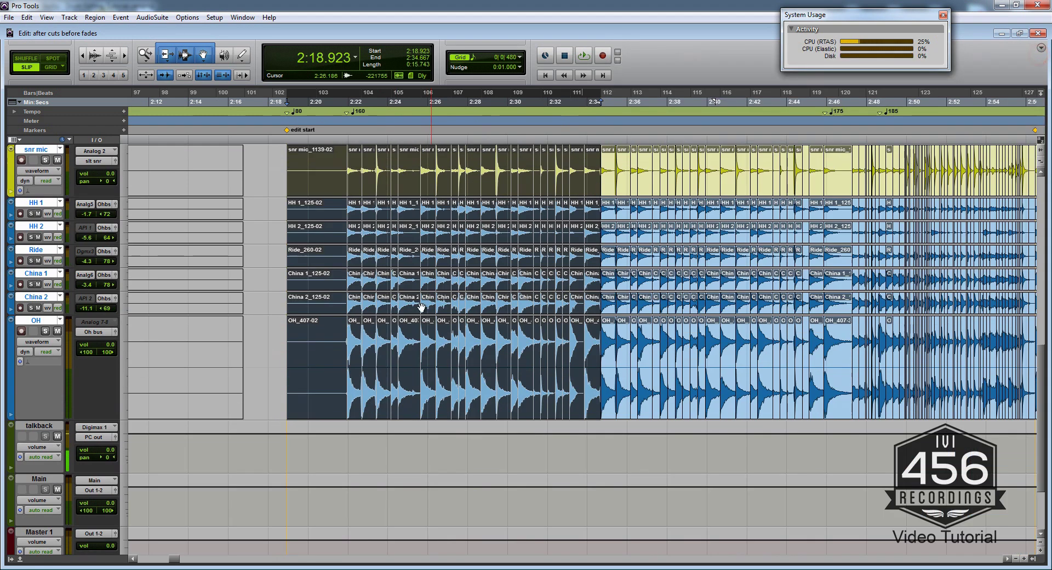
{"action": "left_click", "coordinate": [322, 338]}
{"action": "scroll", "coordinate": [392, 338], "scroll_direction": "up", "scroll_amount": 1}
{"action": "scroll", "coordinate": [430, 339], "scroll_direction": "right", "scroll_amount": 1}
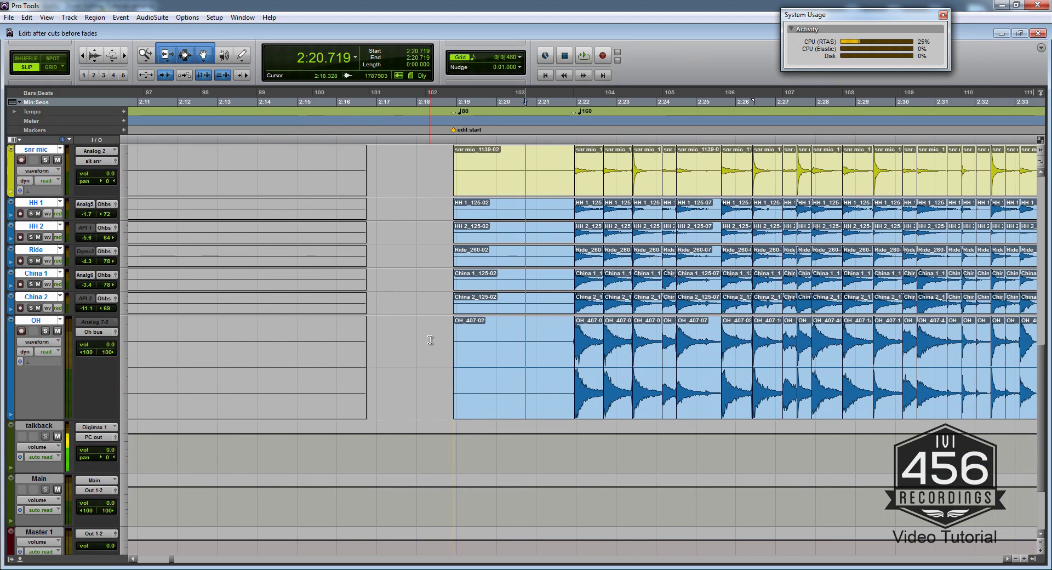
{"action": "scroll", "coordinate": [490, 419], "scroll_direction": "right", "scroll_amount": 3}
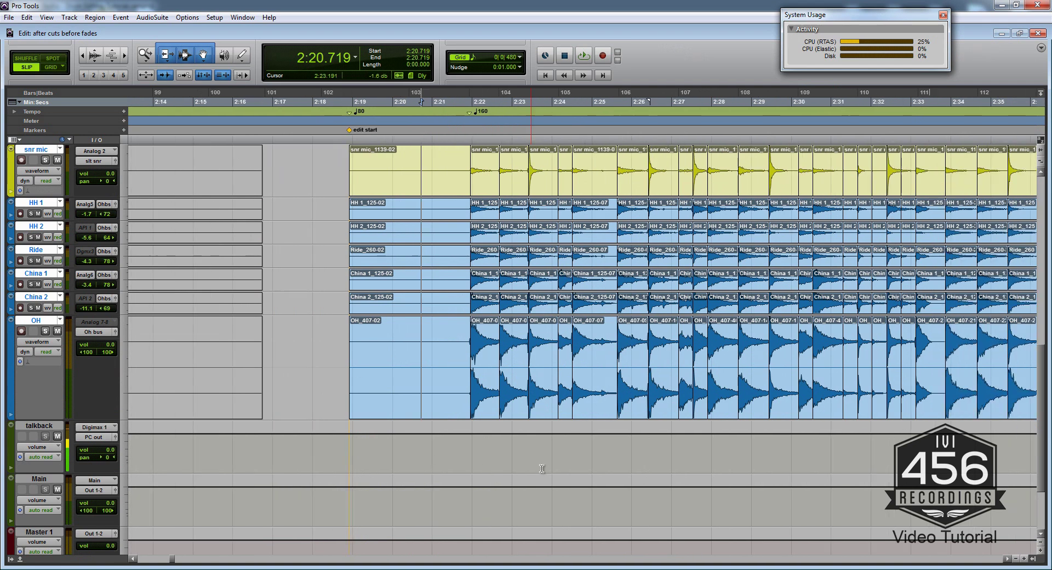
{"action": "left_click", "coordinate": [477, 414]}
{"action": "scroll", "coordinate": [642, 413], "scroll_direction": "right", "scroll_amount": 2}
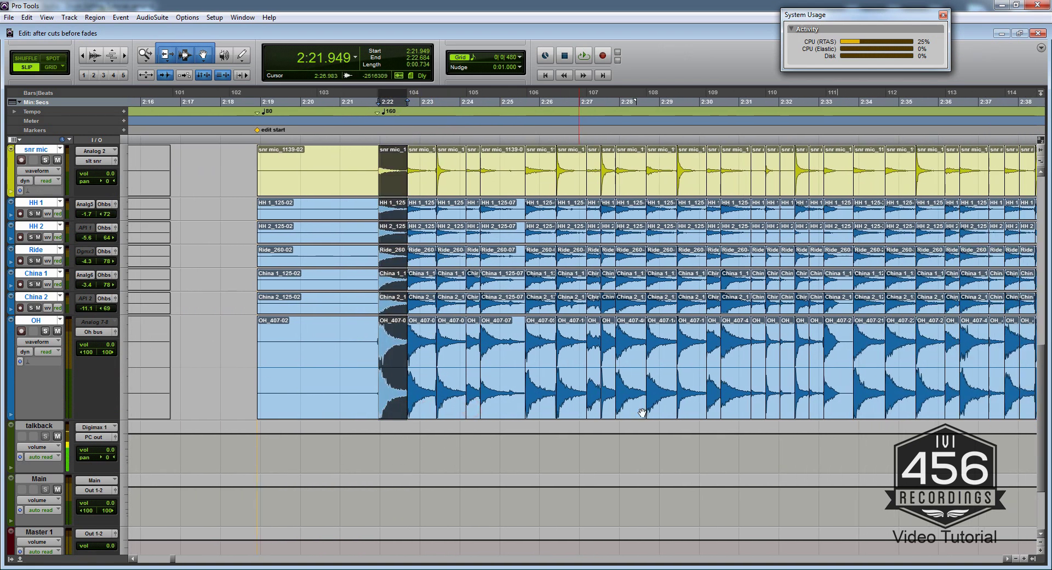
{"action": "left_click", "coordinate": [696, 409], "text": "shift"}
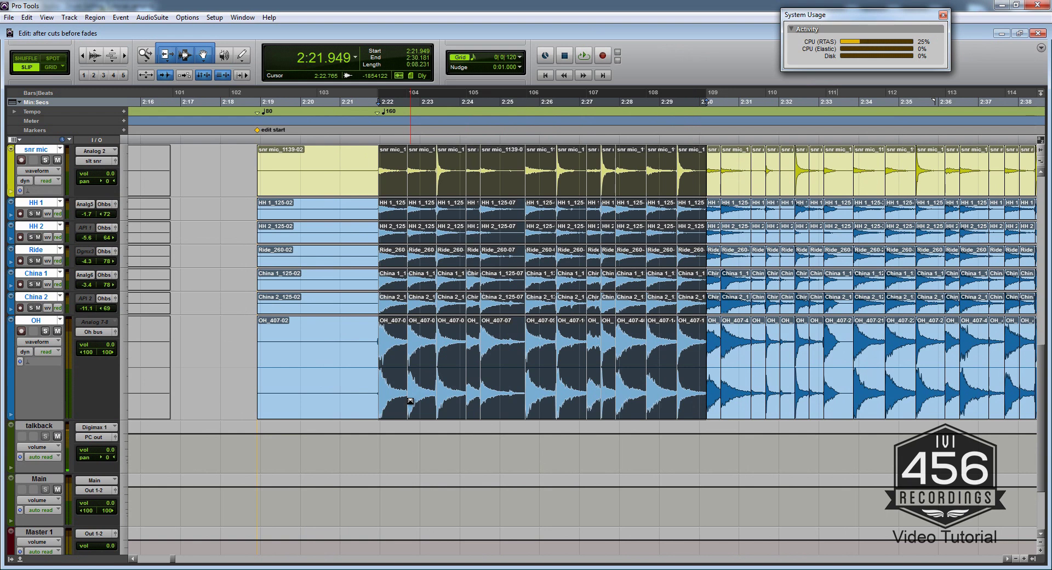
Step: Switch the edit mode to Grid and set the grid value to 1/8 note
{"action": "left_click", "coordinate": [50, 66]}
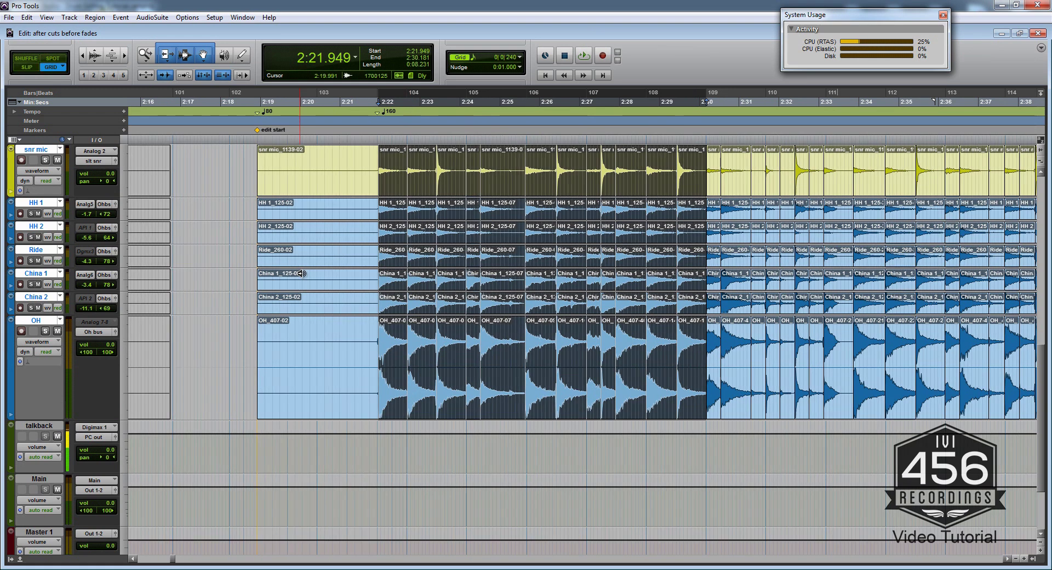
{"action": "left_click", "coordinate": [472, 61]}
{"action": "left_click", "coordinate": [515, 87]}
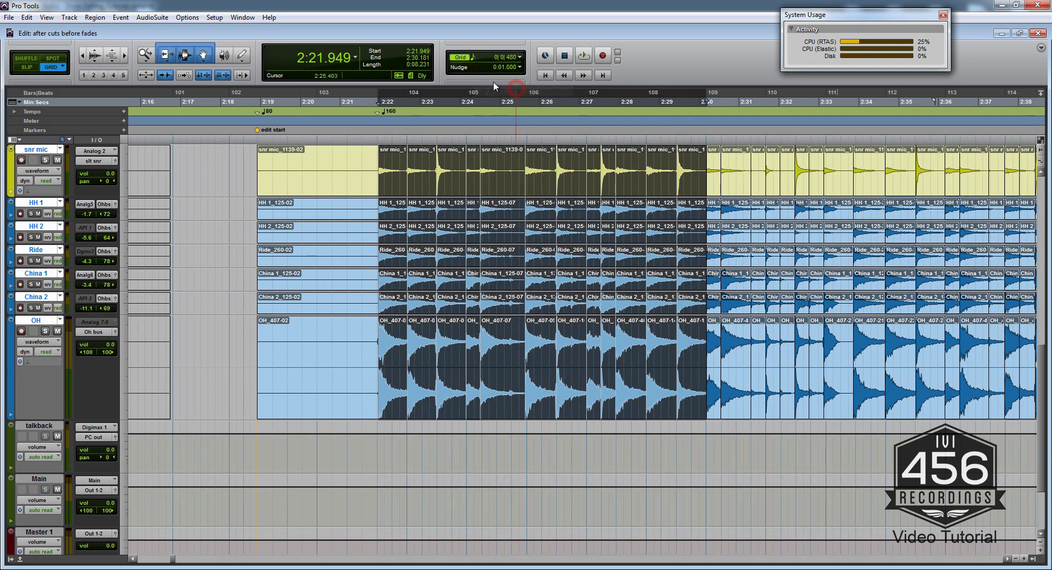
{"action": "left_click", "coordinate": [482, 61]}
{"action": "left_click", "coordinate": [495, 112]}
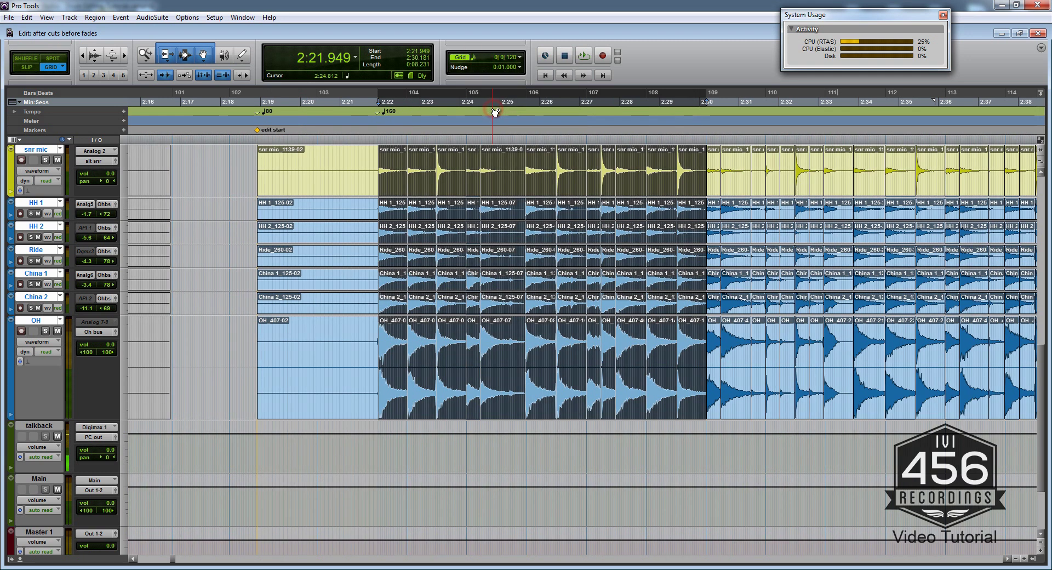
{"action": "key", "text": "ctrl+alt+KP_Add"}
{"action": "key", "text": "ctrl+alt+KP_Add"}
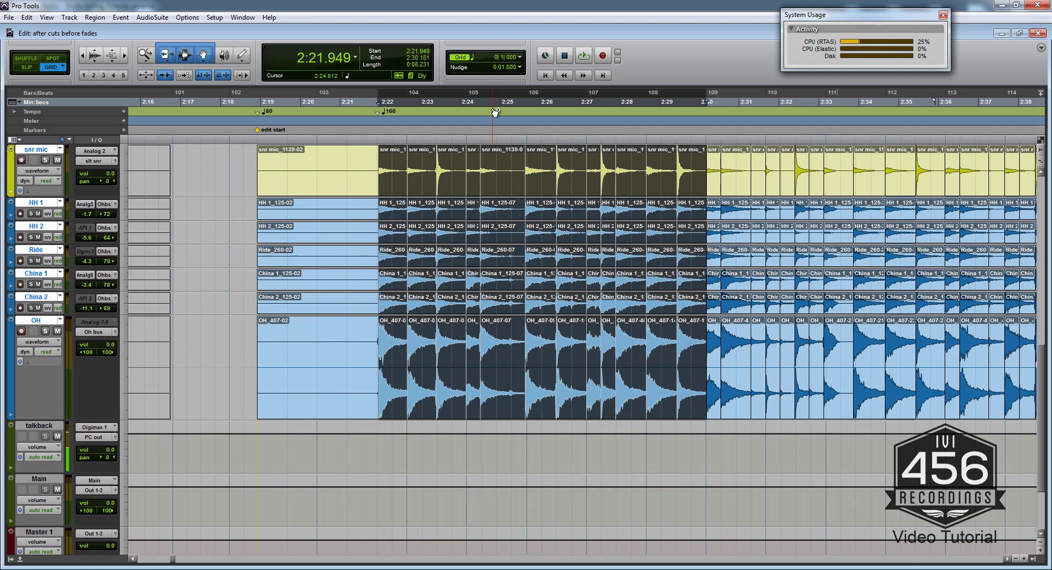
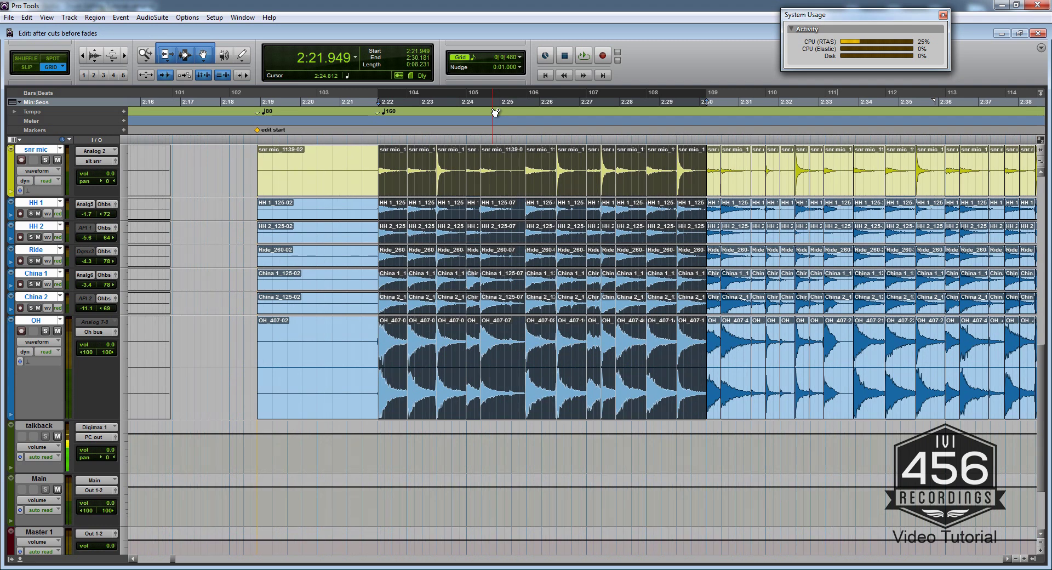
Step: Delete the silent opening drum regions between the edit start marker and the first hit at 2:21.949
{"action": "key", "text": "t"}
{"action": "key", "text": "t"}
{"action": "key", "text": "t"}
{"action": "left_click", "coordinate": [492, 426]}
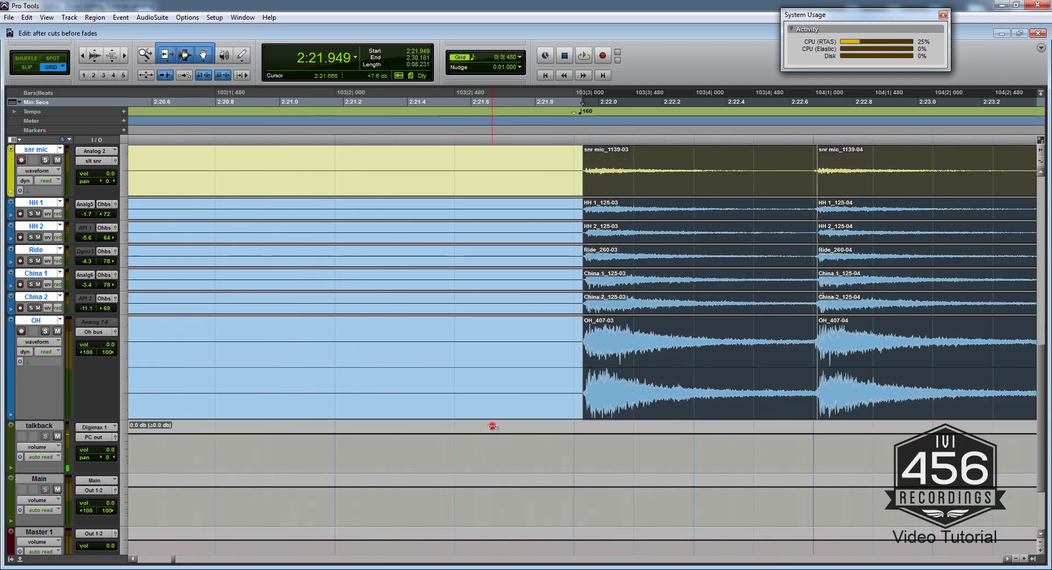
{"action": "key", "text": "r"}
{"action": "key", "text": "r"}
{"action": "scroll", "coordinate": [460, 402], "scroll_direction": "right", "scroll_amount": 2}
{"action": "left_click", "coordinate": [418, 394]}
{"action": "key", "text": "Delete"}
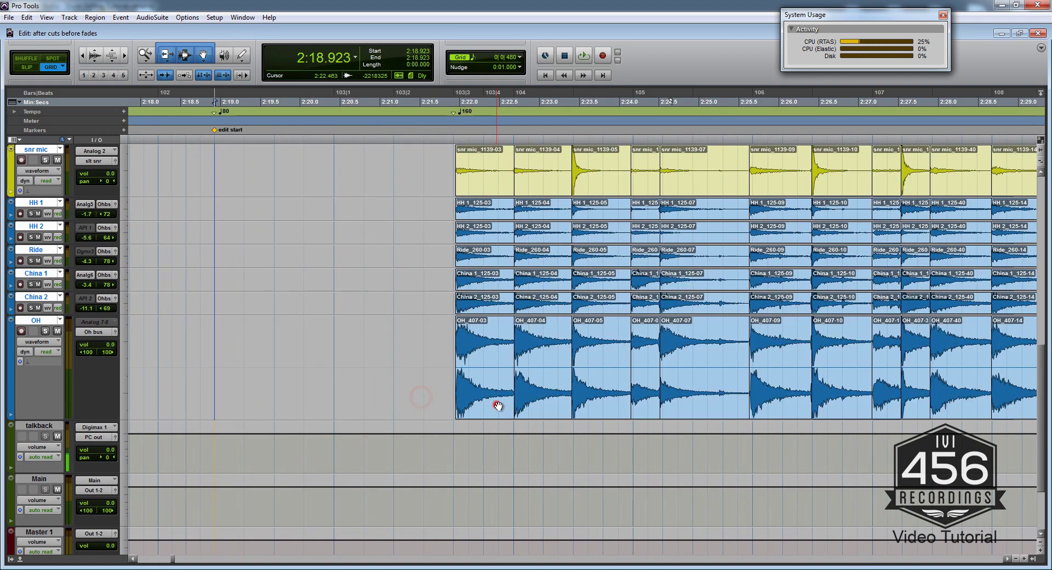
Step: Select the drum regions from the first hit at 2:21.949 to 2:28.665, checking the available grid values
{"action": "left_click", "coordinate": [495, 406]}
{"action": "scroll", "coordinate": [495, 406], "scroll_direction": "right", "scroll_amount": 3}
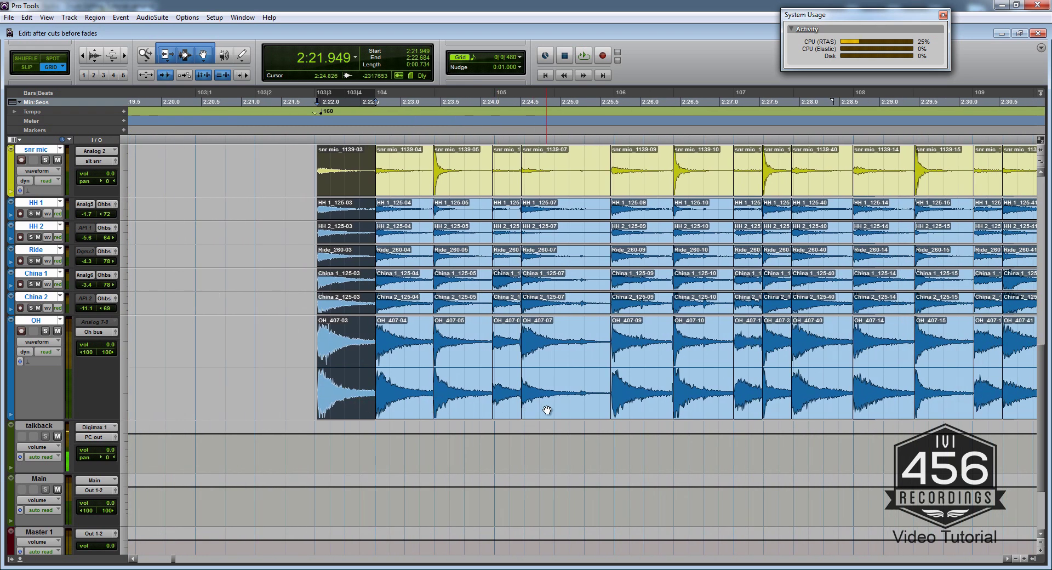
{"action": "scroll", "coordinate": [546, 410], "scroll_direction": "right", "scroll_amount": 1}
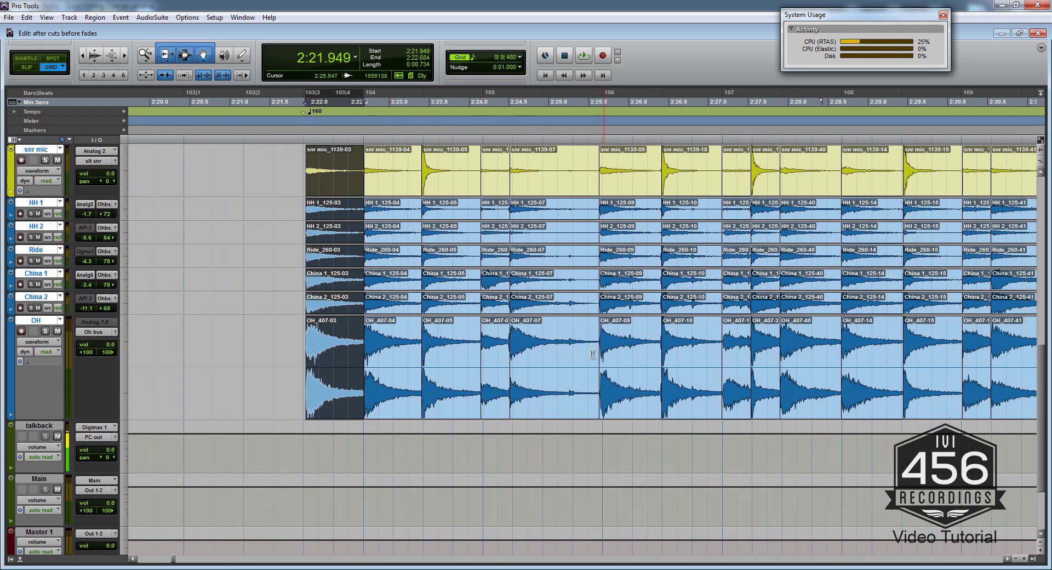
{"action": "left_click", "coordinate": [514, 404], "text": "shift"}
{"action": "left_click", "coordinate": [471, 57]}
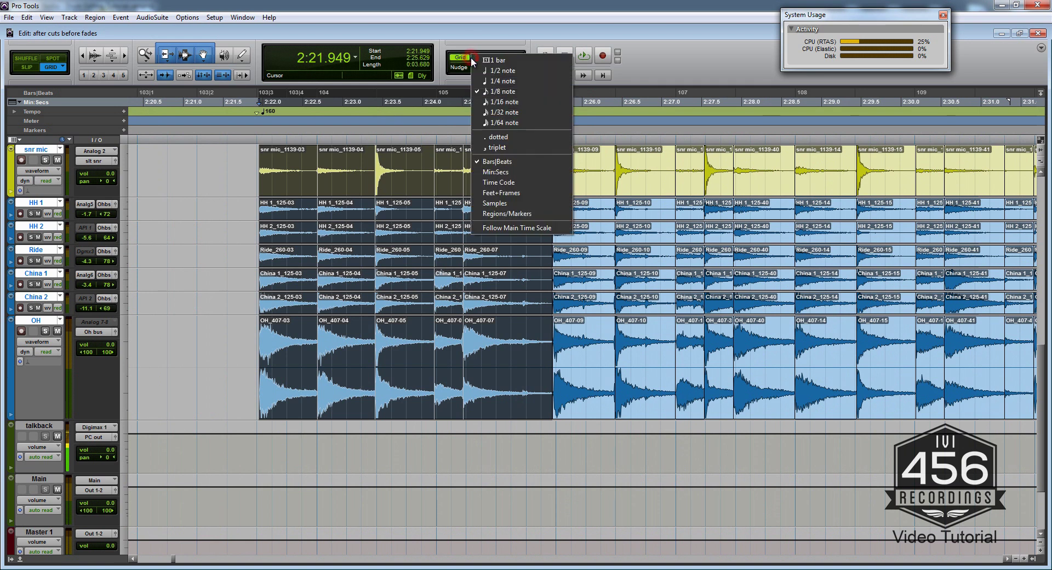
{"action": "left_click", "coordinate": [476, 43]}
{"action": "scroll", "coordinate": [485, 402], "scroll_direction": "down", "scroll_amount": 1}
{"action": "scroll", "coordinate": [485, 402], "scroll_direction": "right", "scroll_amount": 1}
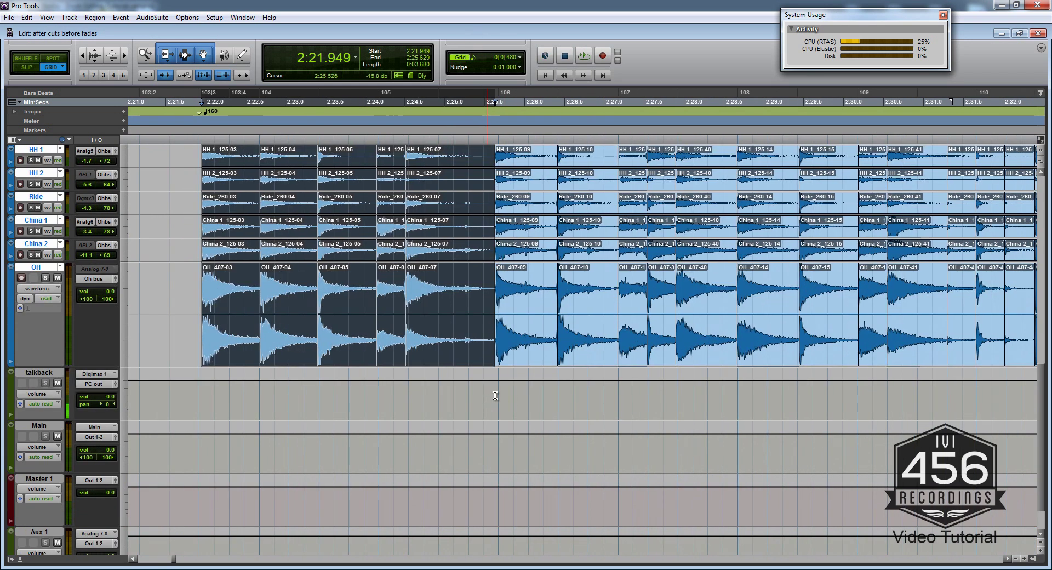
{"action": "scroll", "coordinate": [625, 369], "scroll_direction": "right", "scroll_amount": 2}
{"action": "left_click", "coordinate": [621, 356], "text": "shift"}
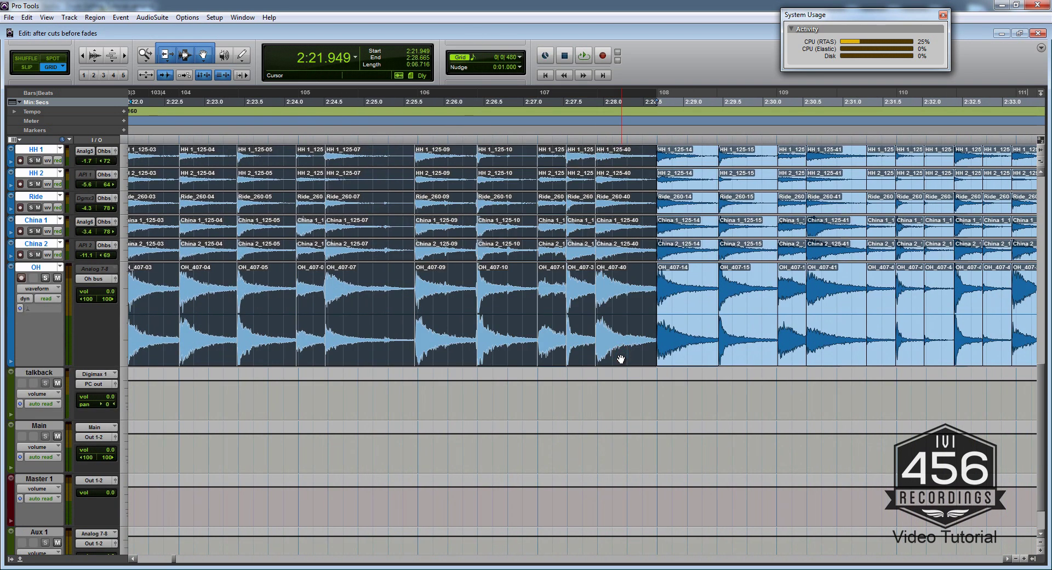
Step: Extend the drum region selection to about 2:33.9 and quantize the selected regions to the 1/8-note grid
{"action": "scroll", "coordinate": [621, 358], "scroll_direction": "left", "scroll_amount": 2}
{"action": "scroll", "coordinate": [667, 356], "scroll_direction": "right", "scroll_amount": 2}
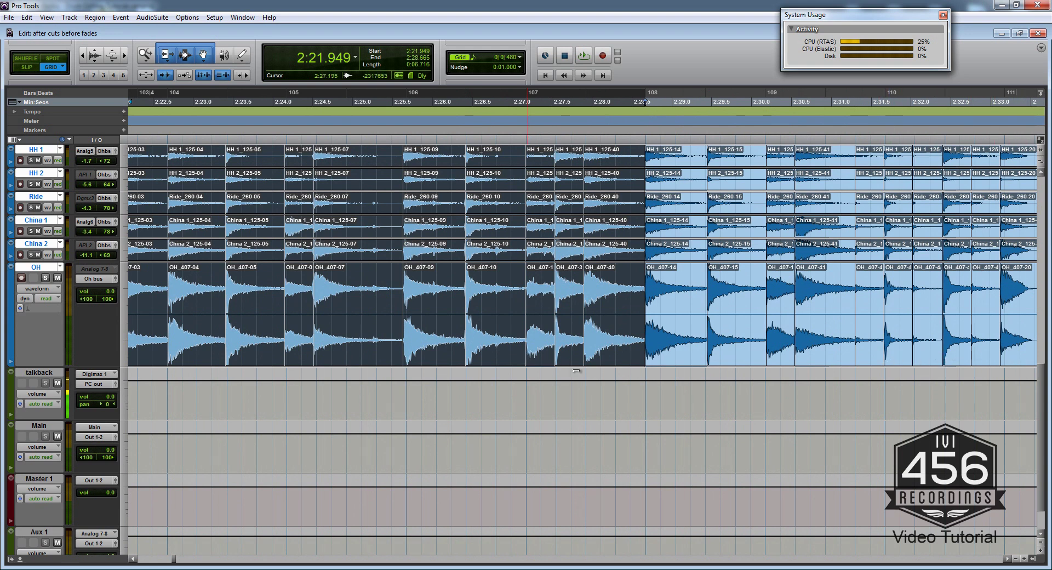
{"action": "left_click", "coordinate": [1027, 355], "text": "shift"}
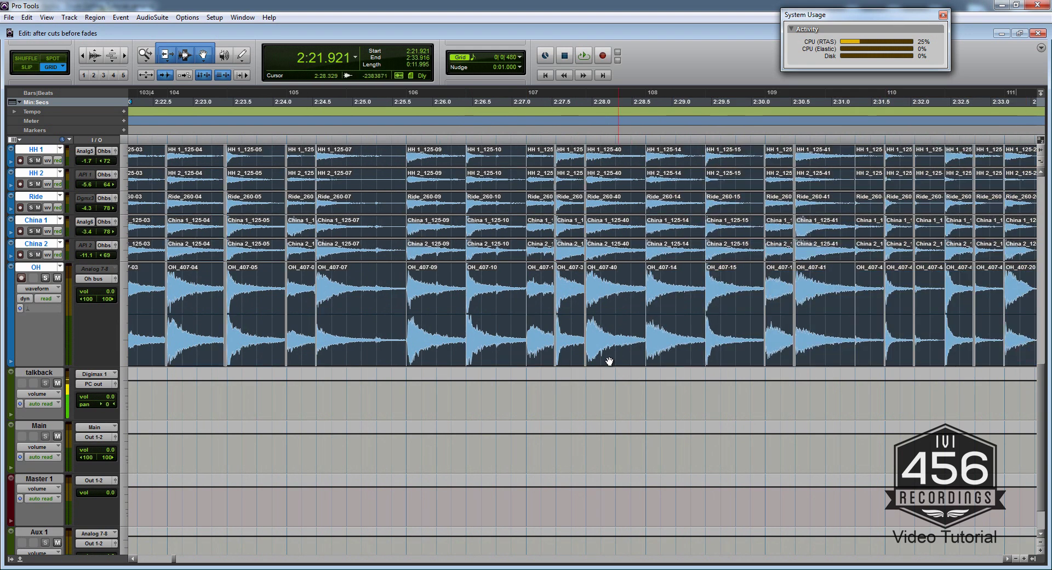
{"action": "scroll", "coordinate": [608, 361], "scroll_direction": "left", "scroll_amount": 3}
{"action": "key", "text": "ctrl+0"}
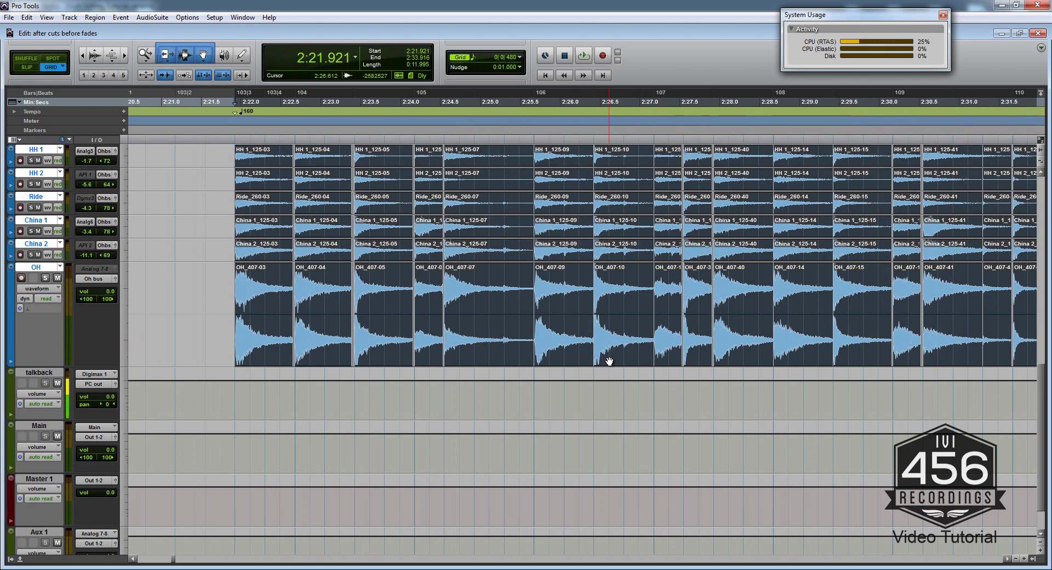
Step: Extend the drum region selection in stages to 2:42.165, quantizing the added regions to the grid
{"action": "scroll", "coordinate": [609, 360], "scroll_direction": "right", "scroll_amount": 5}
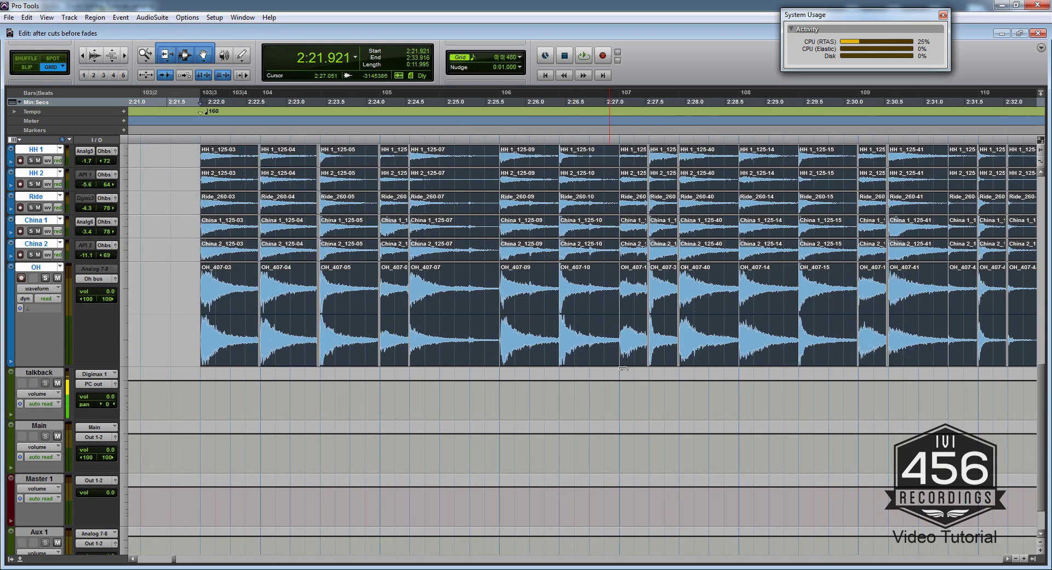
{"action": "scroll", "coordinate": [622, 369], "scroll_direction": "right", "scroll_amount": 12}
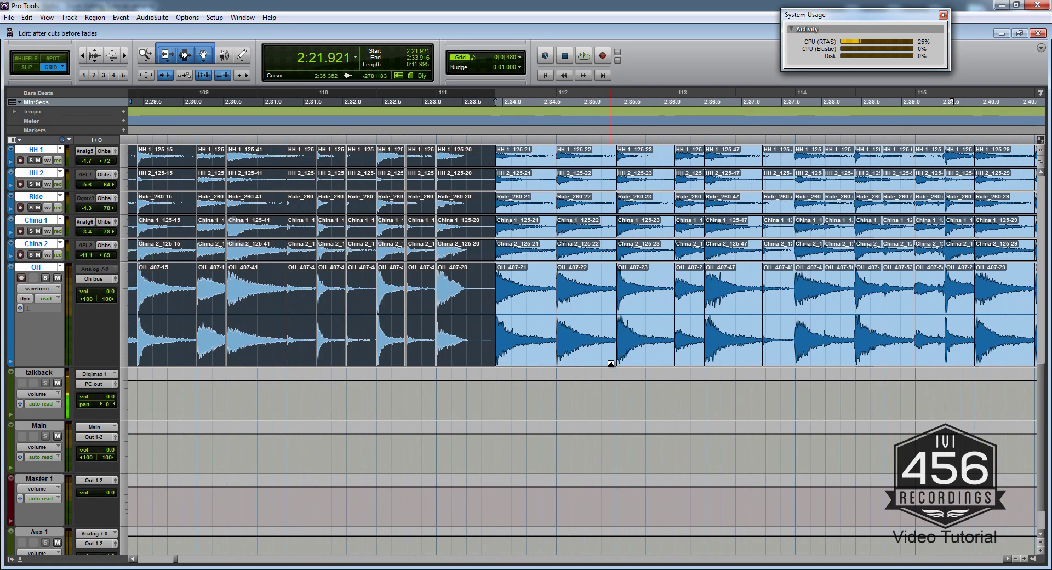
{"action": "left_click", "coordinate": [677, 359], "text": "shift"}
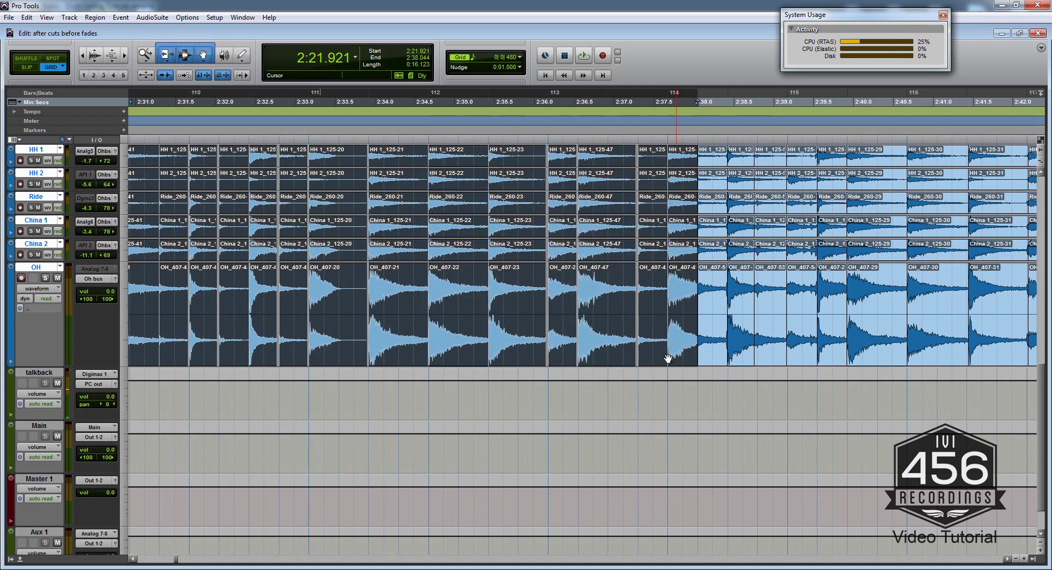
{"action": "scroll", "coordinate": [690, 350], "scroll_direction": "right", "scroll_amount": 6}
{"action": "left_click", "coordinate": [755, 355], "text": "shift"}
Step: Extend the selection through the 175 tempo change to 2:47.942, quantizing the added drum regions to the grid
{"action": "scroll", "coordinate": [682, 356], "scroll_direction": "right", "scroll_amount": 6}
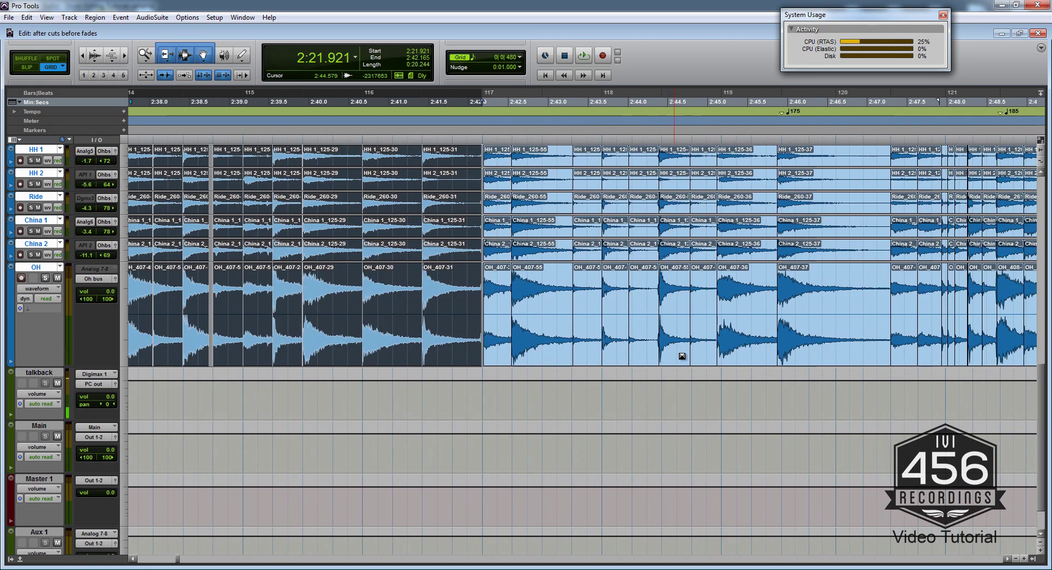
{"action": "left_click", "coordinate": [730, 353], "text": "shift"}
{"action": "scroll", "coordinate": [713, 359], "scroll_direction": "right", "scroll_amount": 4}
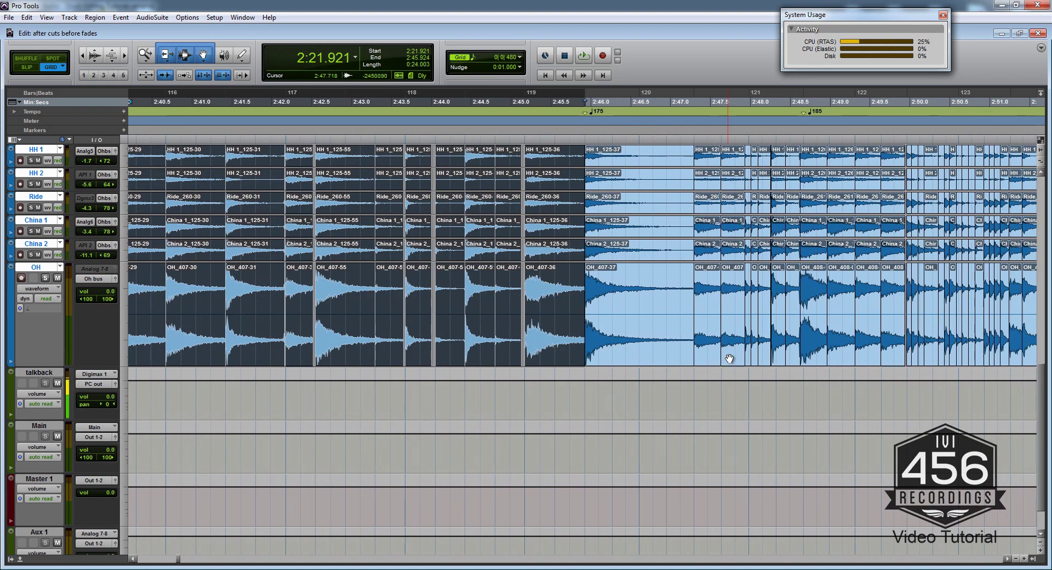
{"action": "left_click", "coordinate": [729, 359], "text": "shift"}
{"action": "scroll", "coordinate": [622, 357], "scroll_direction": "right", "scroll_amount": 4}
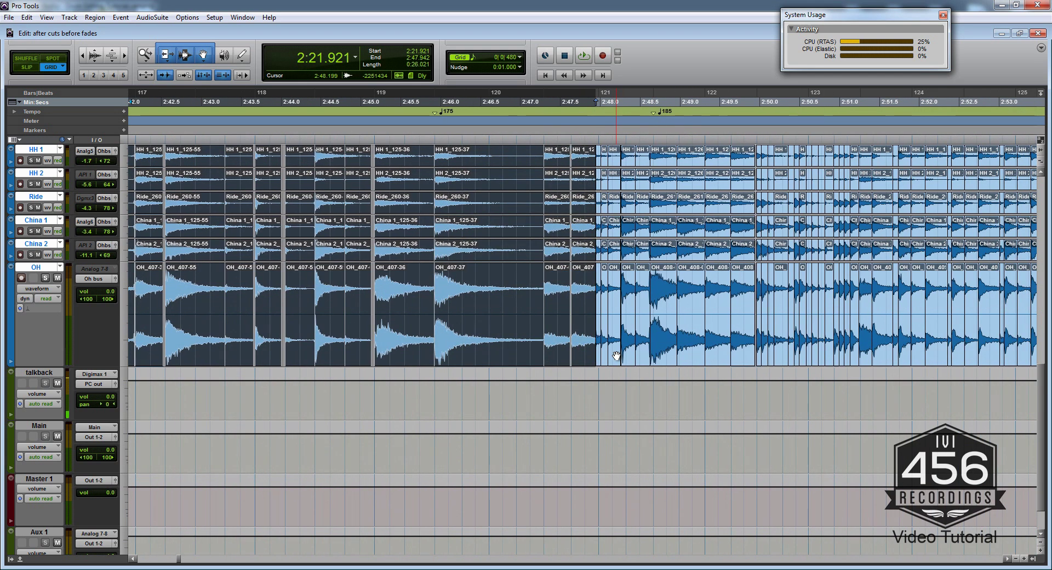
Step: Trim back the end of the drum regions just before bar 121 and select the regions from 2:47.930 to 2:48.962
{"action": "scroll", "coordinate": [599, 363], "scroll_direction": "up", "scroll_amount": 2}
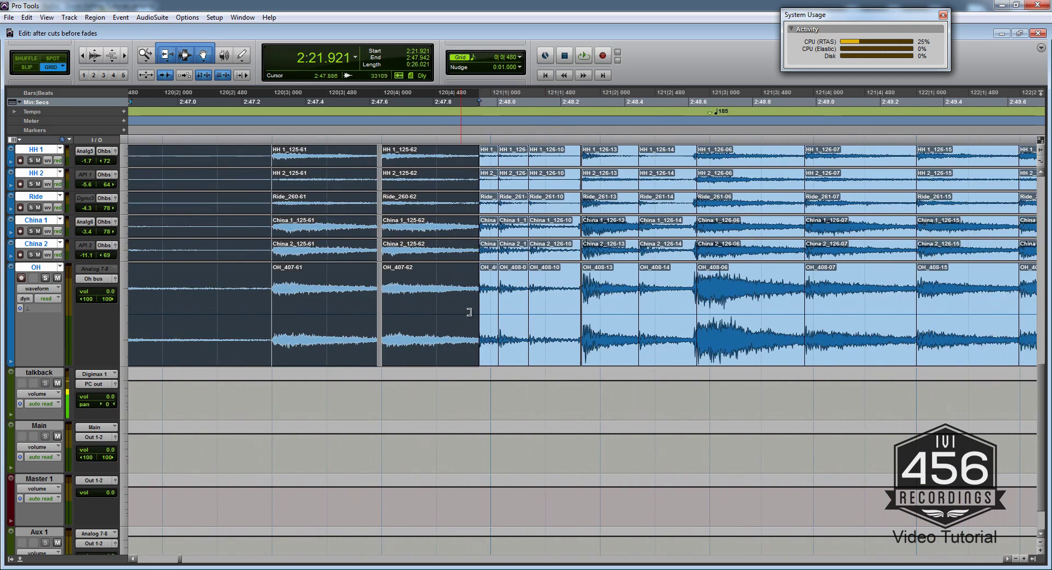
{"action": "left_click_drag", "start_coordinate": [476, 313], "coordinate": [457, 312]}
{"action": "left_click", "coordinate": [481, 354]}
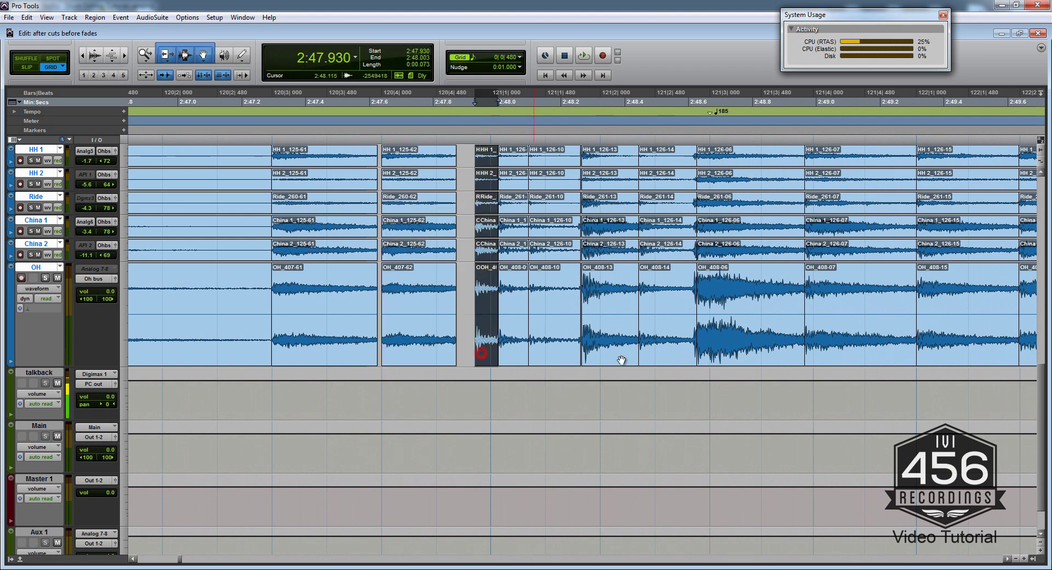
{"action": "left_click", "coordinate": [602, 351], "text": "shift"}
{"action": "left_click", "coordinate": [707, 353], "text": "shift"}
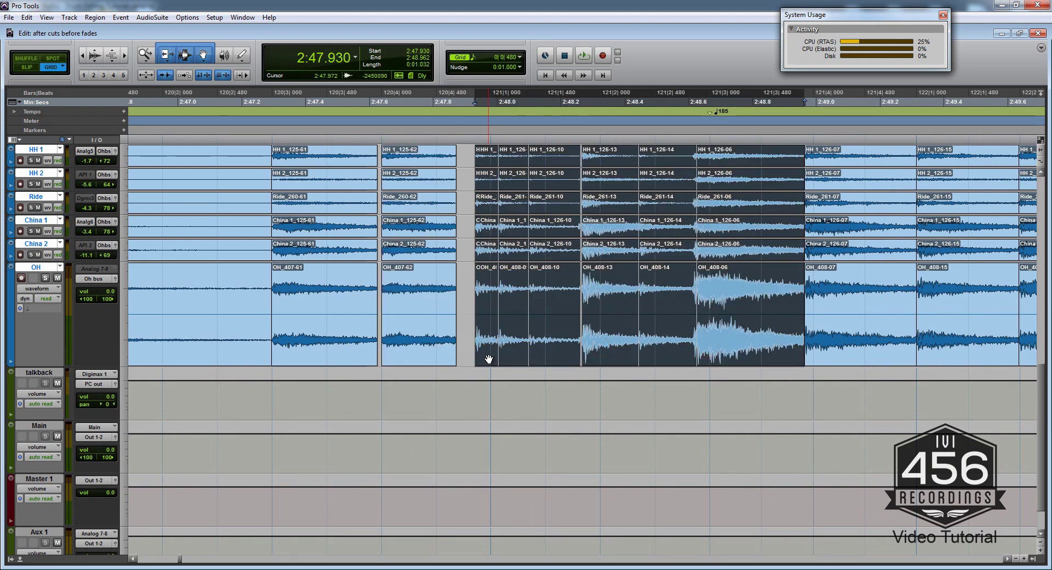
Step: Change the grid value to 1/16 note (0|0|240) and quantize the selected drum regions to it
{"action": "key", "text": "ctrl+alt+minus"}
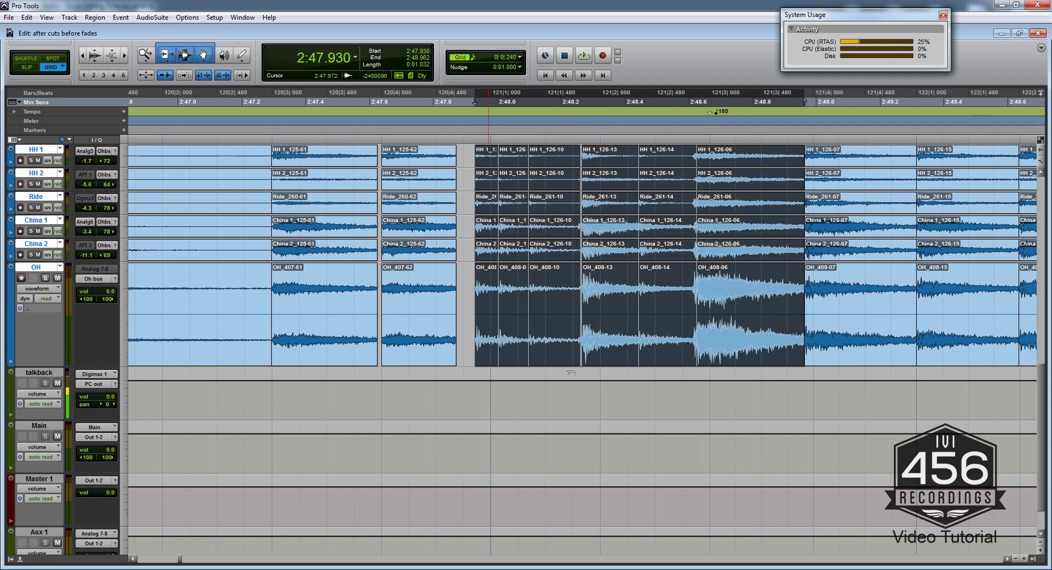
{"action": "left_click_drag", "start_coordinate": [555, 354], "coordinate": [574, 353]}
{"action": "key", "text": "ctrl+0"}
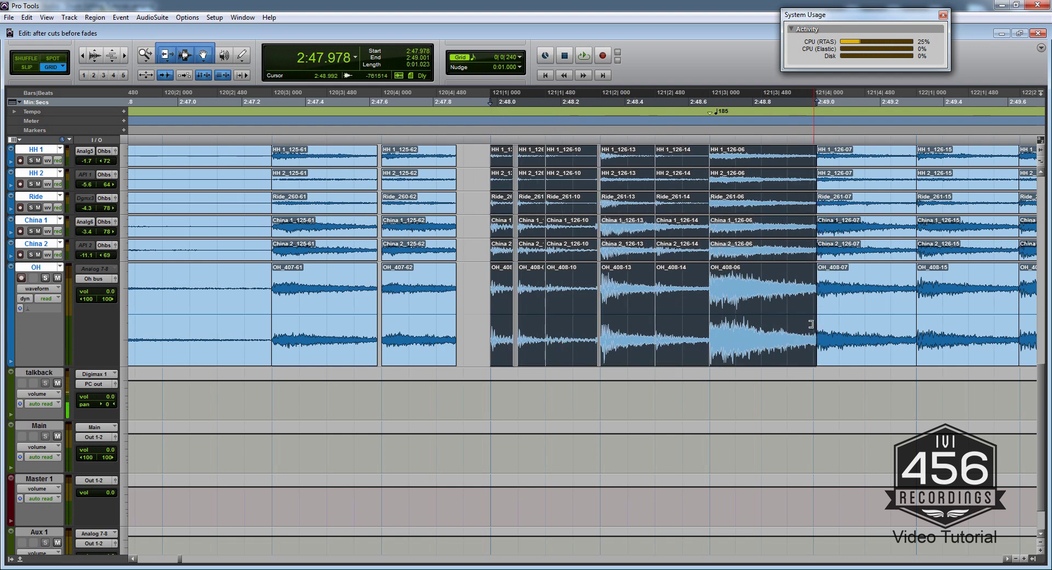
Step: Trim back the end of the last quantized drum regions before 2:49.0 and select the next regions, starting at 2:48.962
{"action": "left_click_drag", "start_coordinate": [811, 323], "coordinate": [798, 330]}
{"action": "left_click", "coordinate": [822, 352]}
{"action": "scroll", "coordinate": [767, 340], "scroll_direction": "right", "scroll_amount": 2}
{"action": "key", "text": "r"}
{"action": "scroll", "coordinate": [721, 333], "scroll_direction": "right", "scroll_amount": 10}
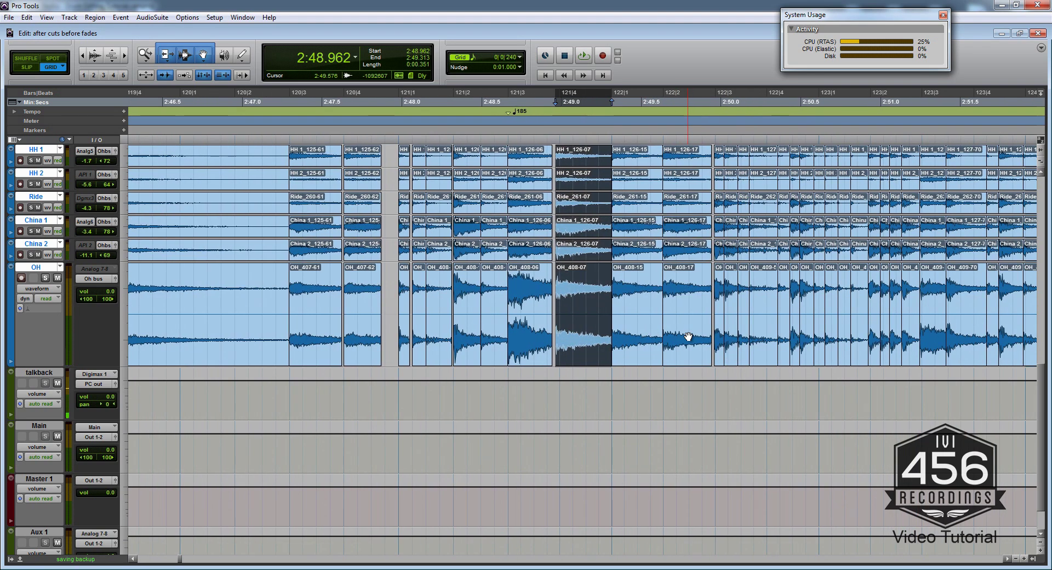
Step: Extend the drum region selection to about 2:51.4 and quantize it to the 1/16-note grid, trimming the end of the last regions
{"action": "scroll", "coordinate": [688, 335], "scroll_direction": "right", "scroll_amount": 5}
{"action": "left_click", "coordinate": [865, 356], "text": "shift"}
{"action": "left_click_drag", "start_coordinate": [867, 357], "coordinate": [871, 357]}
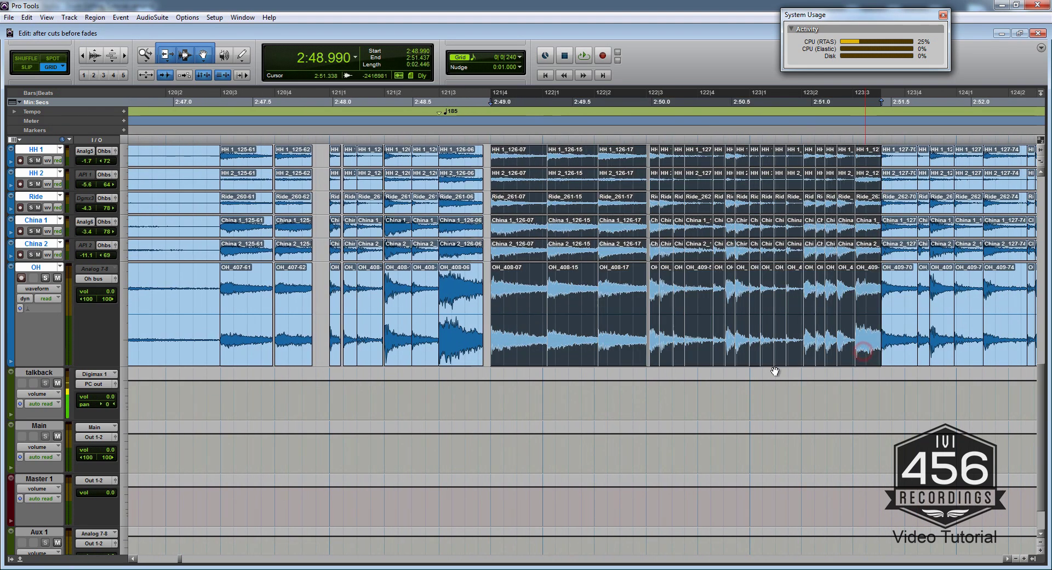
{"action": "key", "text": "ctrl+0"}
{"action": "scroll", "coordinate": [732, 350], "scroll_direction": "right", "scroll_amount": 3}
{"action": "scroll", "coordinate": [719, 347], "scroll_direction": "right", "scroll_amount": 2}
{"action": "left_click", "coordinate": [714, 318]}
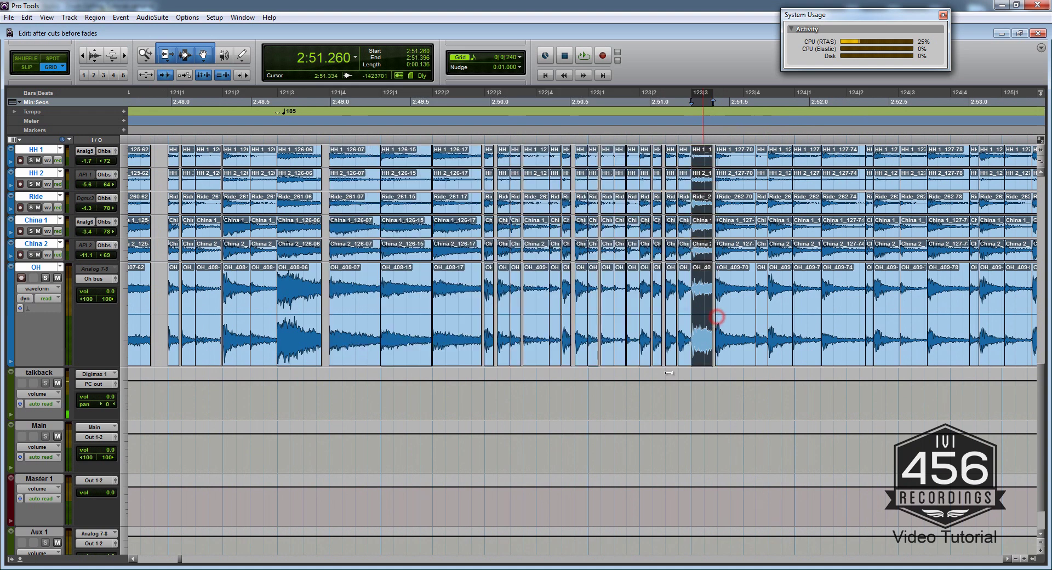
Step: Solo the drum tracks through the OH track and play back the quantized section from 2:48.909
{"action": "left_click", "coordinate": [322, 388]}
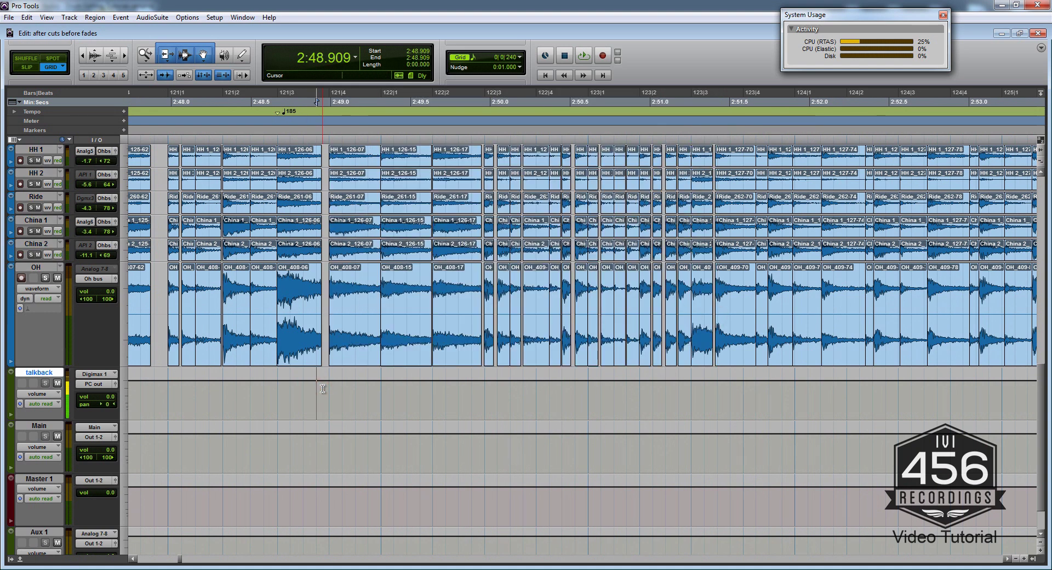
{"action": "key", "text": "space"}
{"action": "left_click", "coordinate": [45, 278]}
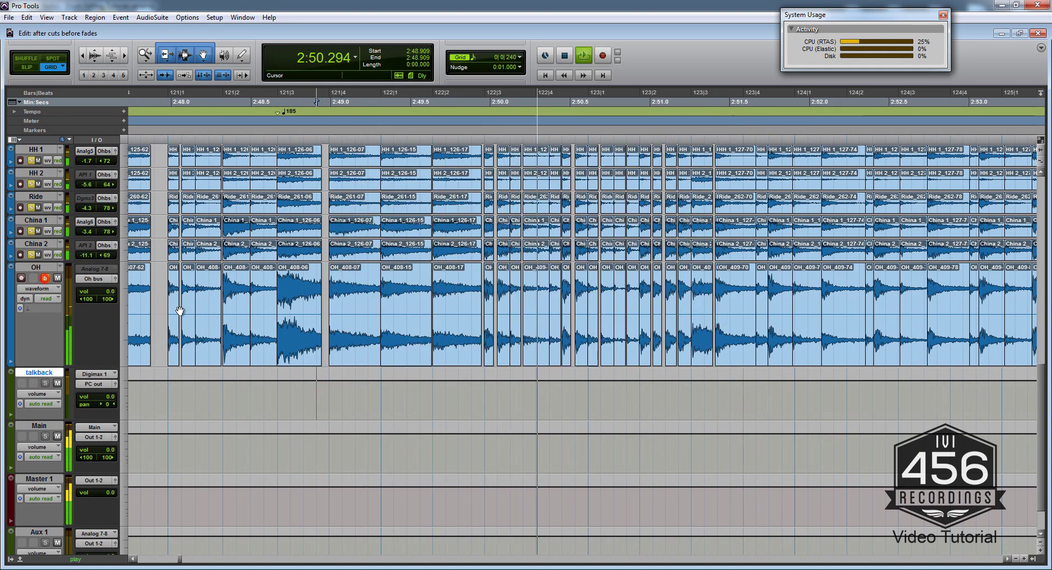
{"action": "scroll", "coordinate": [547, 371], "scroll_direction": "down", "scroll_amount": 1}
{"action": "scroll", "coordinate": [547, 371], "scroll_direction": "right", "scroll_amount": 3}
{"action": "key", "text": "space"}
Step: Select the drum regions from 2:51.420 to 2:52.728, quantize them to the grid and play them back
{"action": "left_click", "coordinate": [601, 334]}
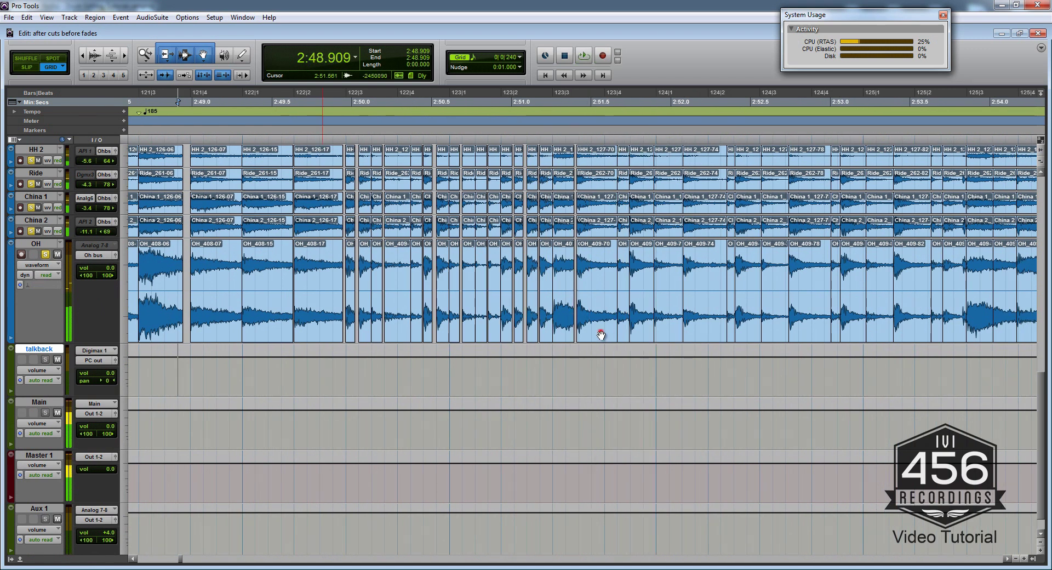
{"action": "left_click", "coordinate": [601, 335]}
{"action": "left_click", "coordinate": [645, 334], "text": "shift"}
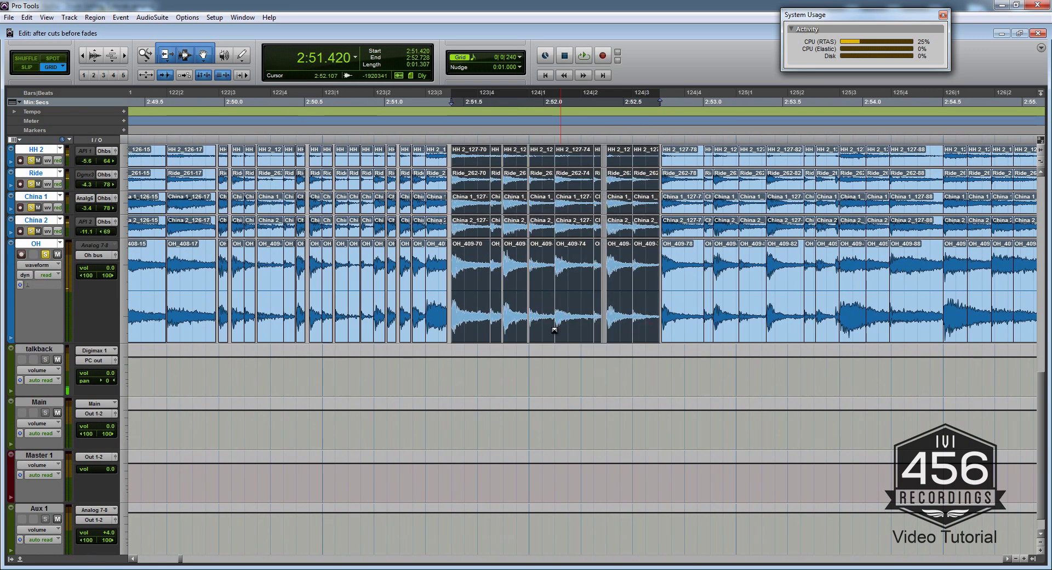
{"action": "key", "text": "space"}
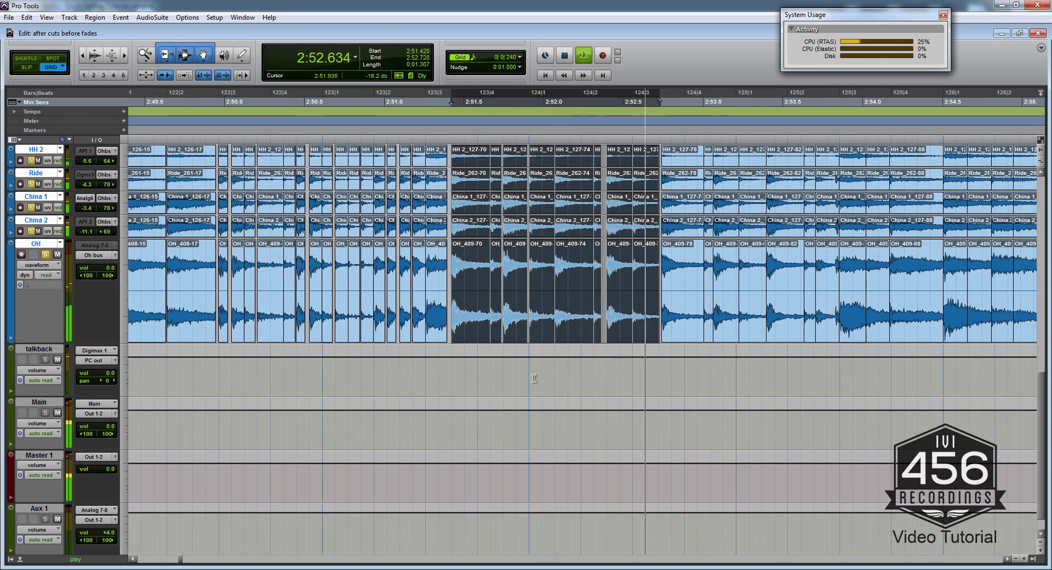
{"action": "key", "text": "space"}
Step: Try quantizing the drum regions up to 2:53.839, then shorten the selection to end at 2:53.063
{"action": "left_click", "coordinate": [624, 336], "text": "shift"}
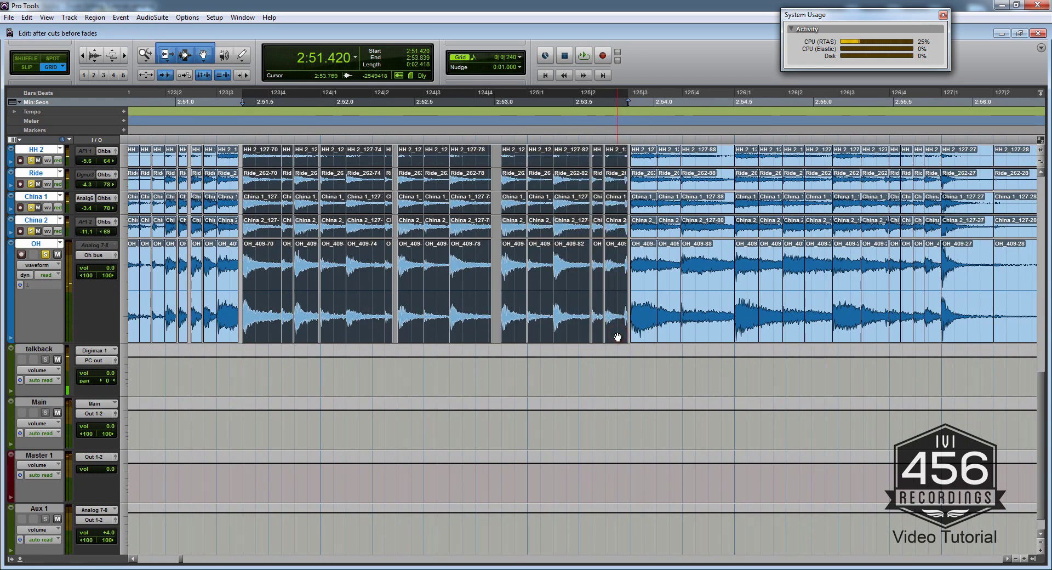
{"action": "scroll", "coordinate": [615, 336], "scroll_direction": "right", "scroll_amount": 1}
{"action": "left_click_drag", "start_coordinate": [402, 326], "coordinate": [425, 337]}
{"action": "left_click", "coordinate": [454, 331], "text": "shift"}
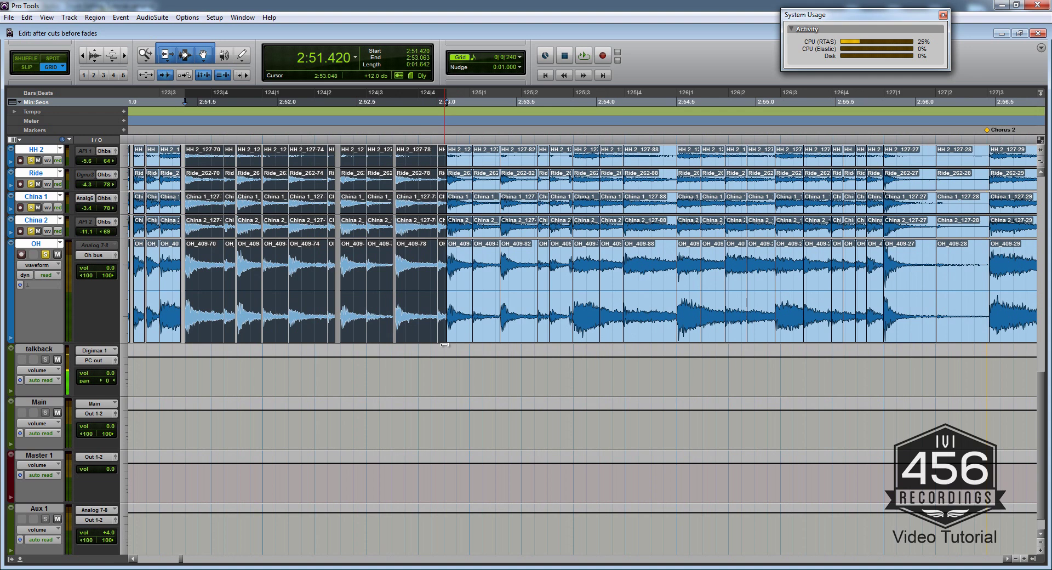
Step: Try quantizing the drum regions around 2:53.0 with different selection ends, playing the passage from 2:52.557 to compare
{"action": "key", "text": "ctrl+z"}
{"action": "left_click", "coordinate": [365, 368]}
{"action": "key", "text": "space"}
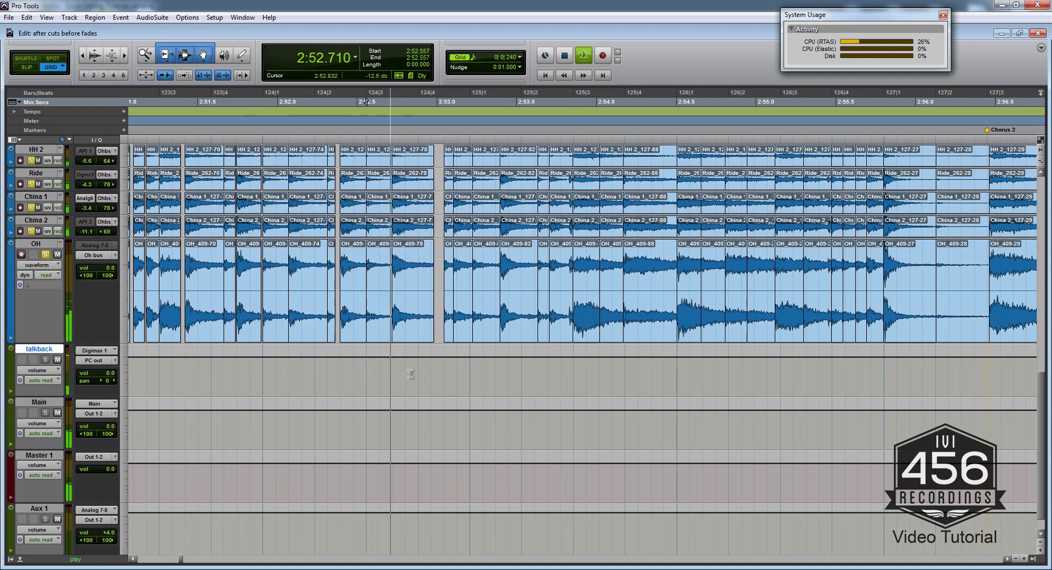
{"action": "key", "text": "space"}
{"action": "key", "text": "ctrl+shift+z"}
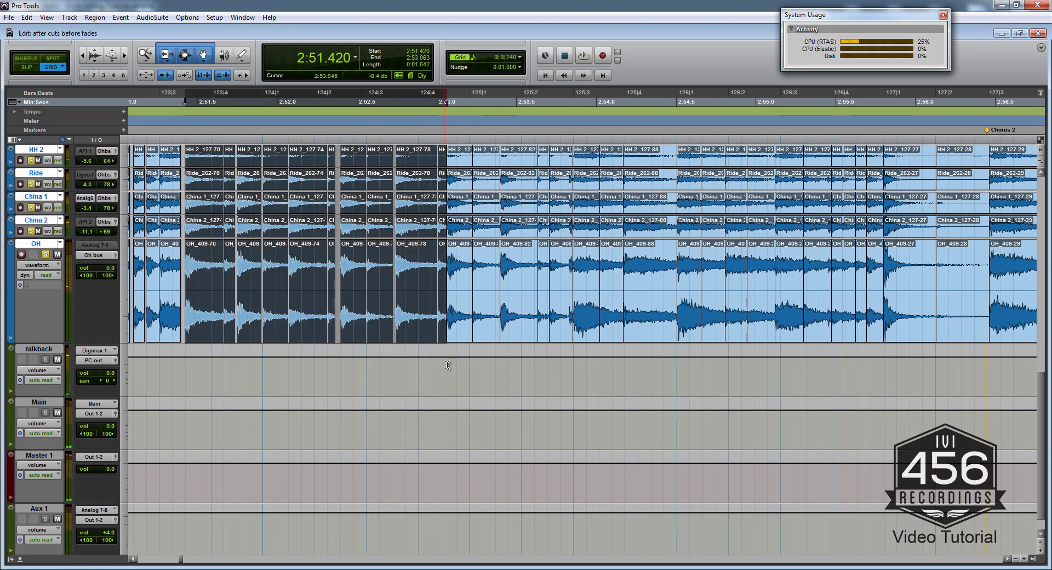
{"action": "left_click", "coordinate": [464, 332], "text": "shift"}
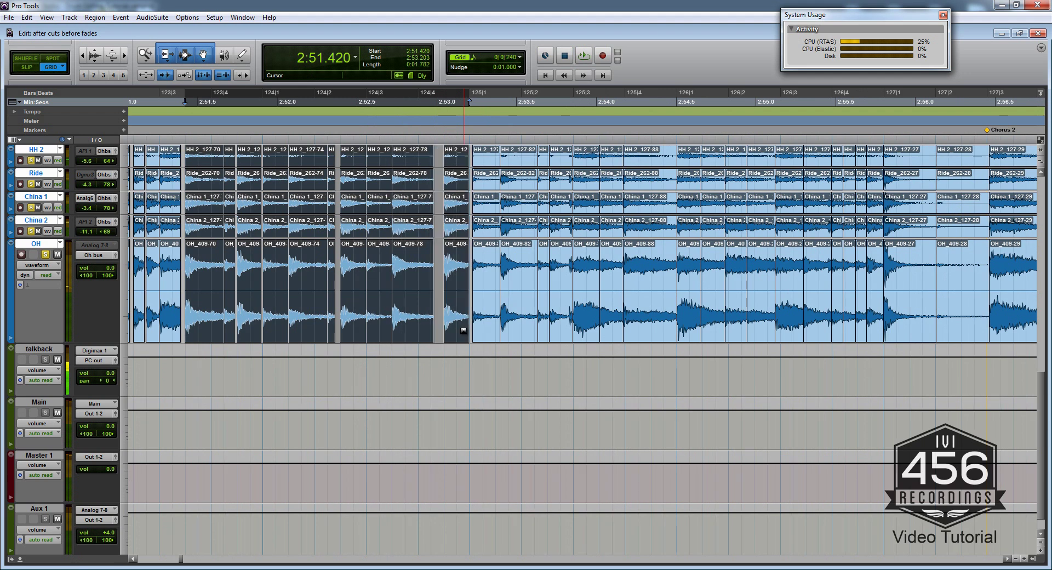
Step: Select only the drum regions from 2:52.738 to 2:53.224, quantize them, and play the passage back from 2:52.395
{"action": "left_click", "coordinate": [390, 378]}
{"action": "left_click", "coordinate": [419, 327]}
{"action": "left_click", "coordinate": [458, 332], "text": "shift"}
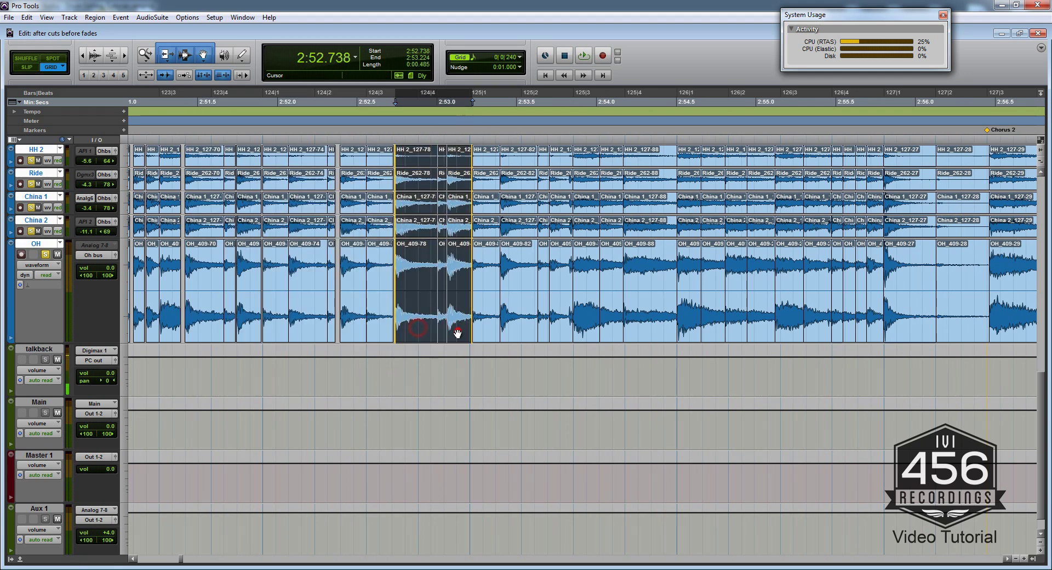
{"action": "key", "text": "ctrl+0"}
{"action": "left_click", "coordinate": [339, 366]}
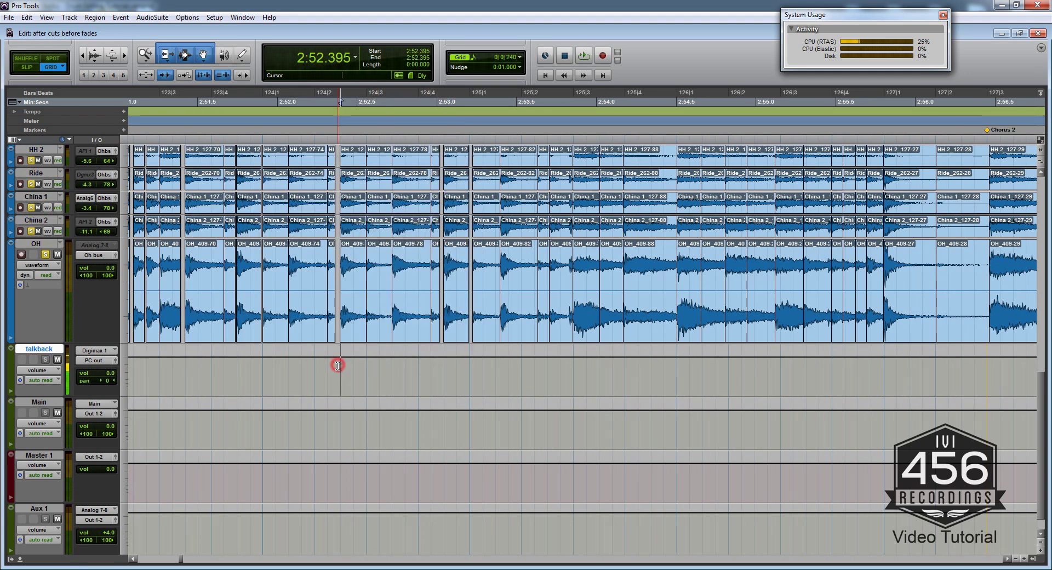
{"action": "key", "text": "space"}
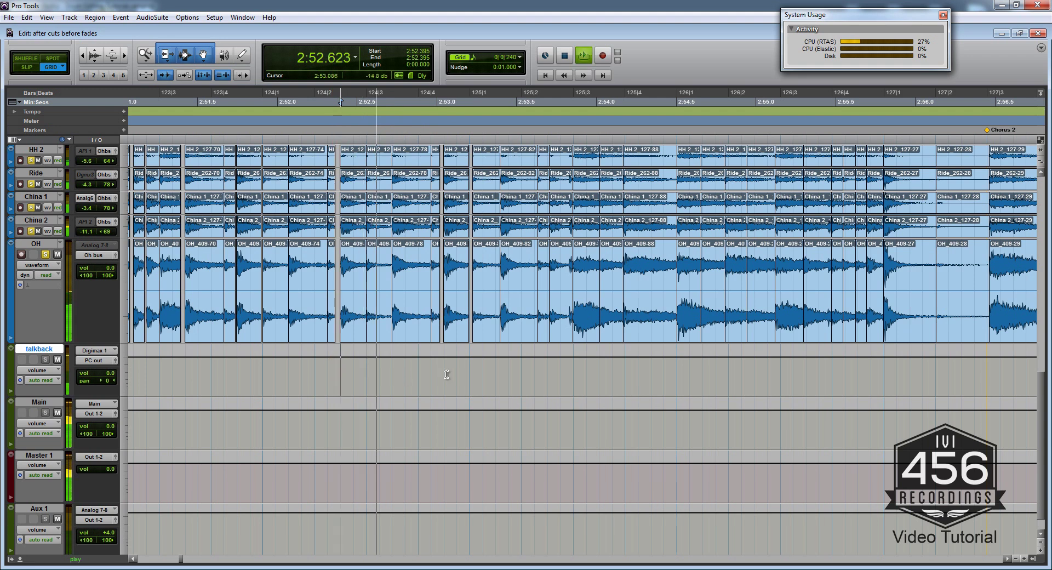
{"action": "key", "text": "space"}
Step: Select the drum regions starting at 2:53.224 and extend the selection to about 2:54.5 in stages, quantizing them to the grid
{"action": "left_click", "coordinate": [487, 335]}
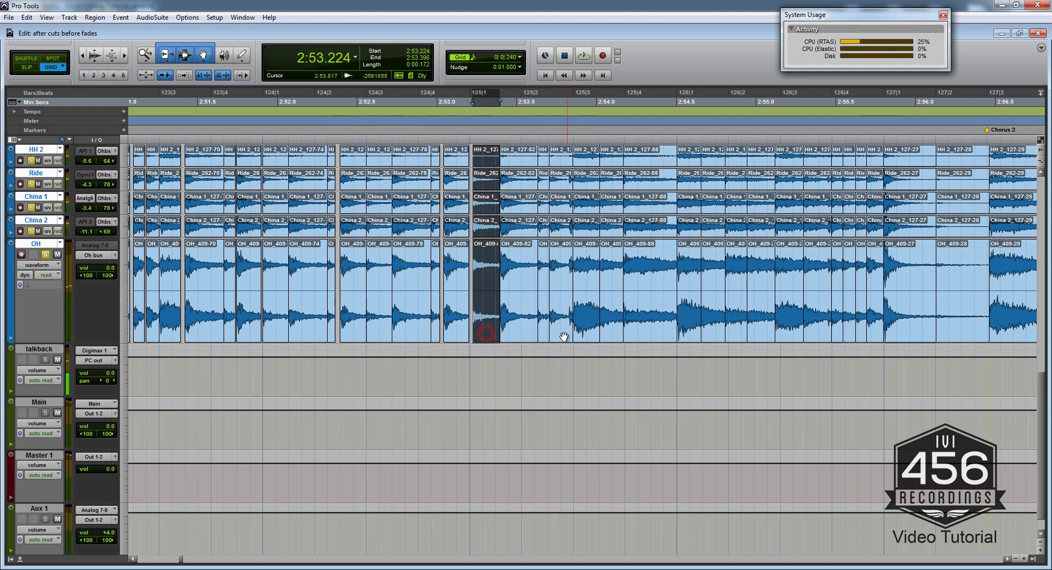
{"action": "left_click", "coordinate": [564, 335], "text": "shift"}
{"action": "key", "text": "ctrl+0"}
{"action": "scroll", "coordinate": [573, 333], "scroll_direction": "right", "scroll_amount": 3}
{"action": "left_click", "coordinate": [610, 330], "text": "shift"}
{"action": "scroll", "coordinate": [609, 330], "scroll_direction": "right", "scroll_amount": 2}
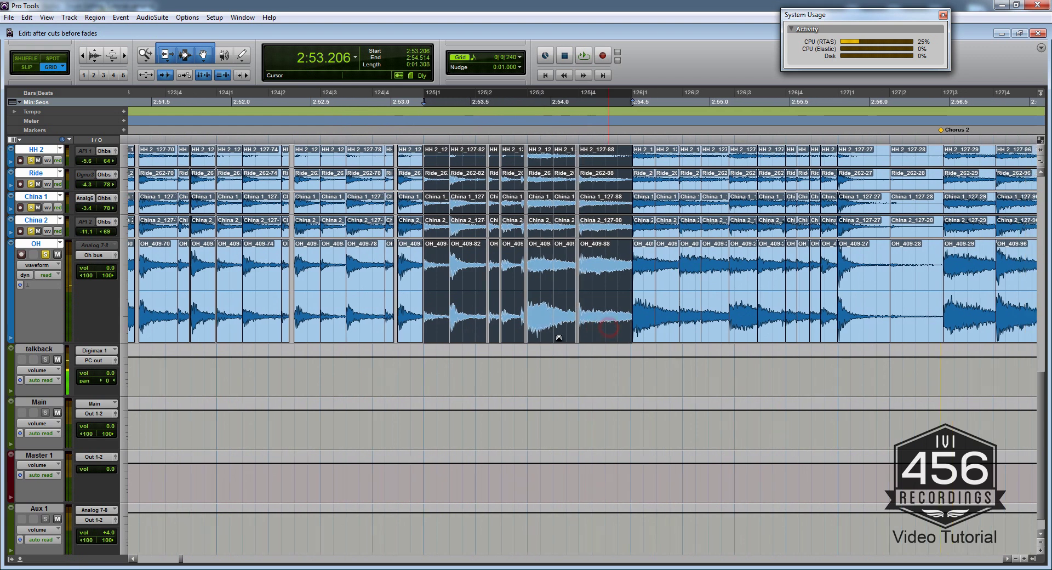
Step: Extend the drum region selection to 2:55.118 and try quantizing the added regions
{"action": "left_click", "coordinate": [694, 335], "text": "shift"}
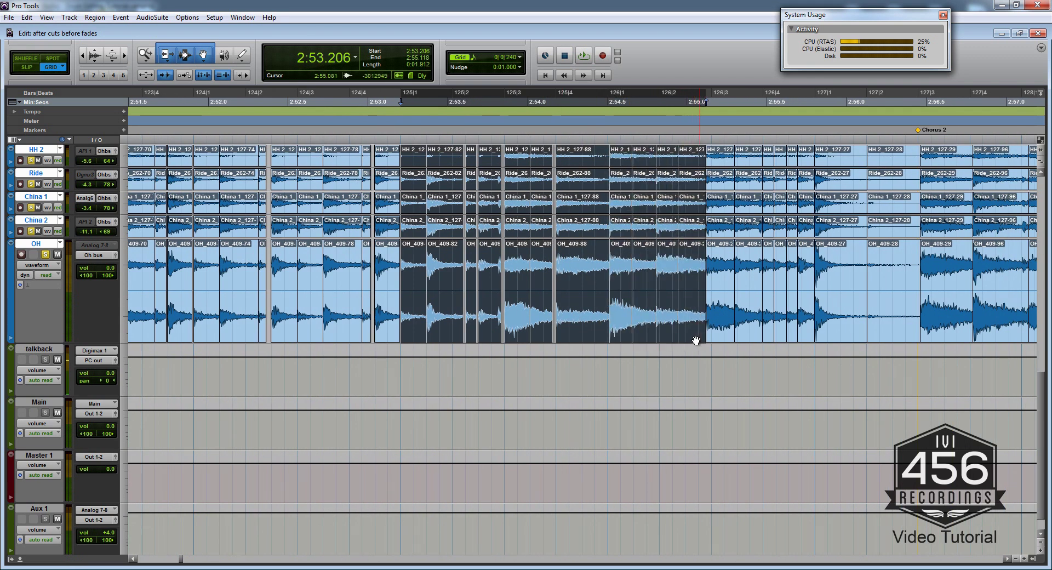
{"action": "left_click_drag", "start_coordinate": [615, 339], "coordinate": [691, 337]}
{"action": "key", "text": "ctrl+z"}
Step: Play back the drum passage leading into bar 127 from 2:54.098 and again from 2:54.341
{"action": "left_click", "coordinate": [549, 367]}
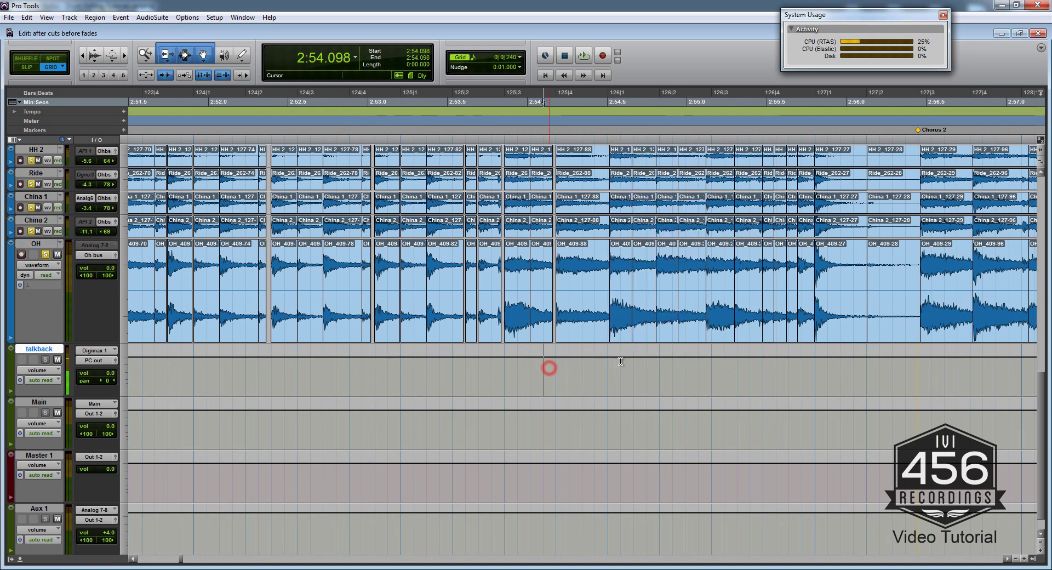
{"action": "key", "text": "space"}
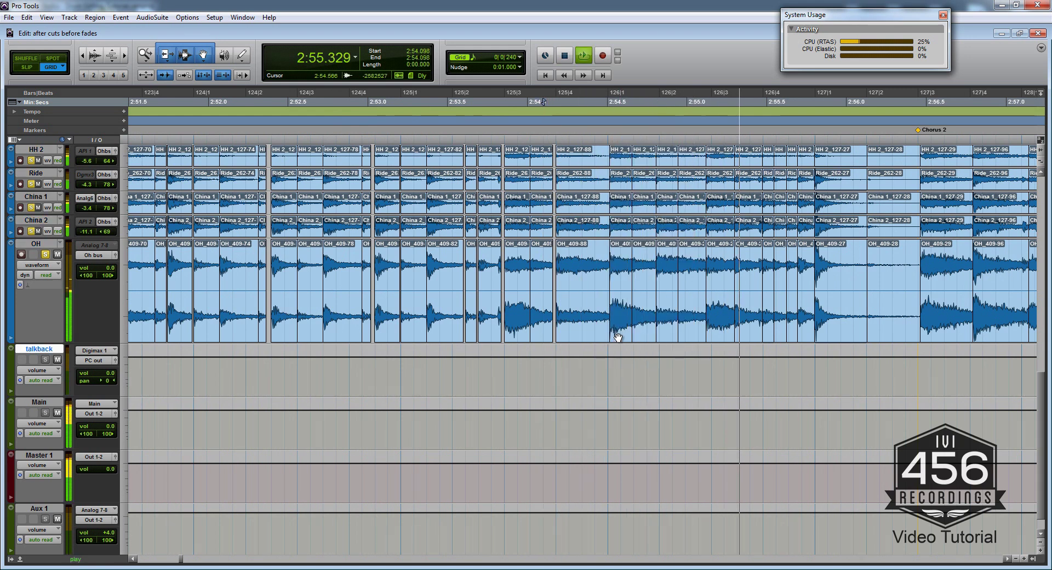
{"action": "double_click", "coordinate": [618, 335]}
{"action": "left_click", "coordinate": [584, 368]}
{"action": "key", "text": "space"}
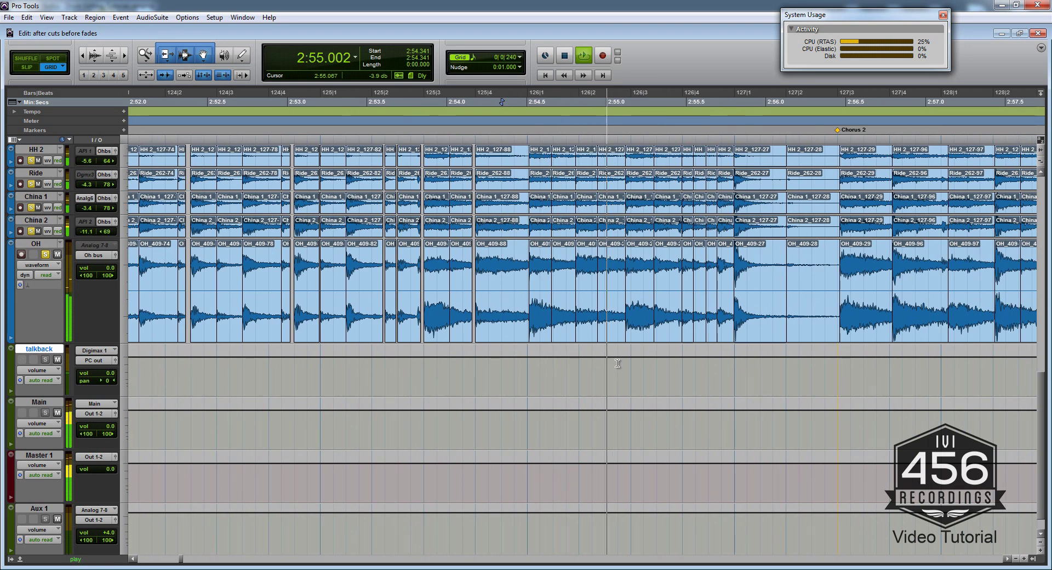
Step: Shift the drum regions from beat 126|3 through 127|1 to start at 2:55.150, quantize them, and inspect the cuts up close
{"action": "left_click", "coordinate": [747, 334]}
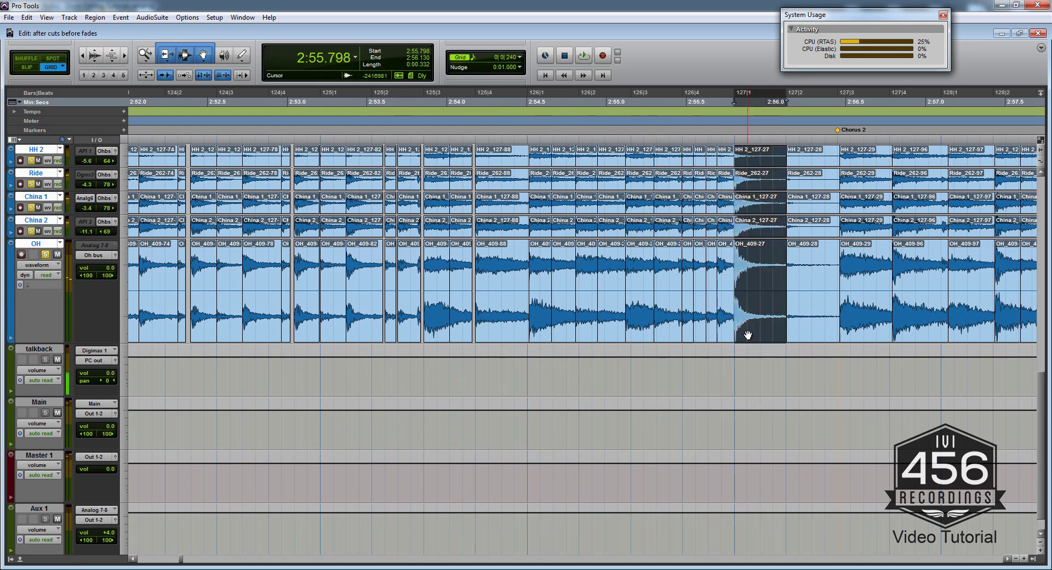
{"action": "left_click", "coordinate": [639, 338], "text": "shift"}
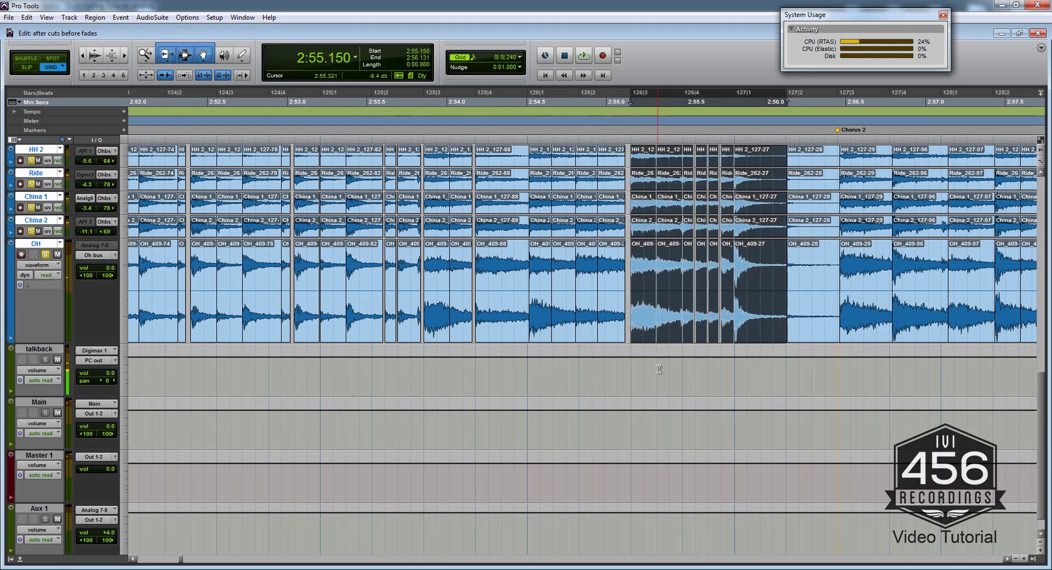
{"action": "left_click", "coordinate": [686, 366]}
{"action": "key", "text": "t"}
{"action": "key", "text": "t"}
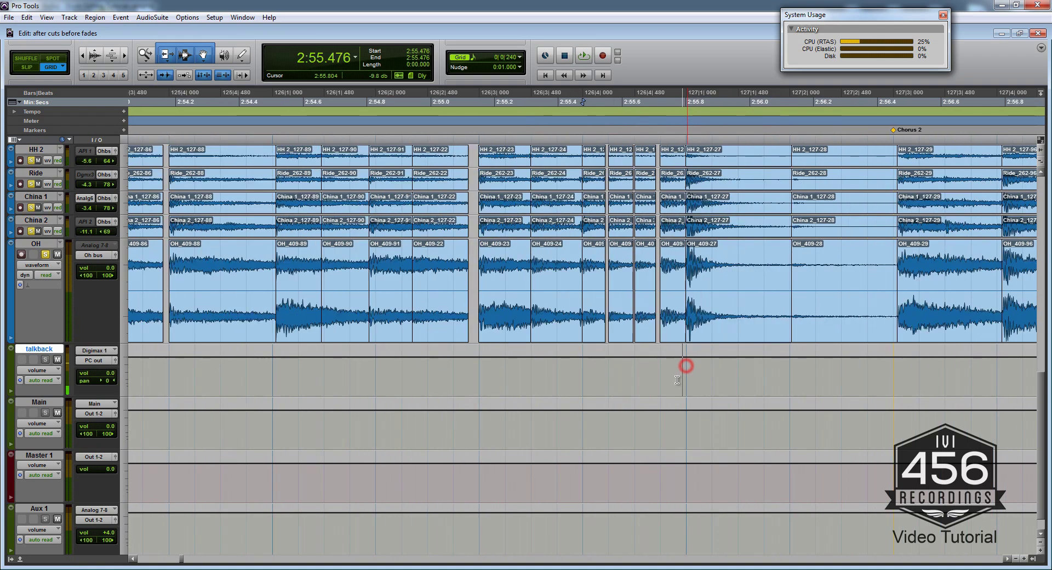
Step: Undo the last quantize of the drum regions starting at 2:55.150
{"action": "scroll", "coordinate": [648, 363], "scroll_direction": "up", "scroll_amount": 1}
{"action": "key", "text": "ctrl+z"}
{"action": "scroll", "coordinate": [615, 360], "scroll_direction": "up", "scroll_amount": 1}
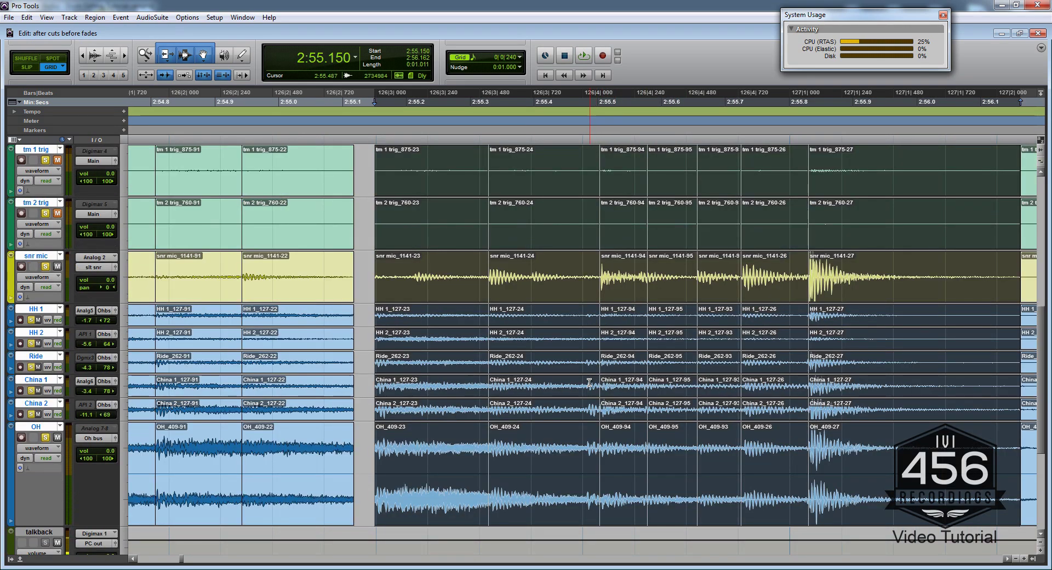
Step: Mark the stretch from 2:55.485 to 2:55.501 just before the cut at 126|4 and compare it across all drum tracks
{"action": "left_click_drag", "start_coordinate": [588, 382], "coordinate": [601, 387]}
{"action": "scroll", "coordinate": [600, 386], "scroll_direction": "up", "scroll_amount": 2}
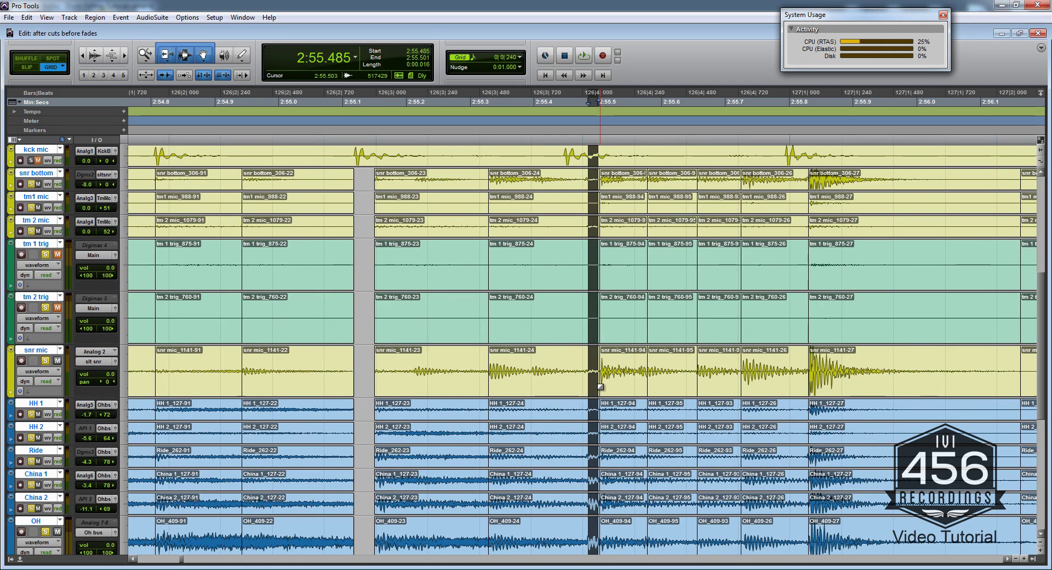
{"action": "scroll", "coordinate": [589, 350], "scroll_direction": "up", "scroll_amount": 3}
{"action": "scroll", "coordinate": [570, 307], "scroll_direction": "down", "scroll_amount": 3}
{"action": "scroll", "coordinate": [567, 311], "scroll_direction": "down", "scroll_amount": 2}
{"action": "scroll", "coordinate": [589, 354], "scroll_direction": "down", "scroll_amount": 4}
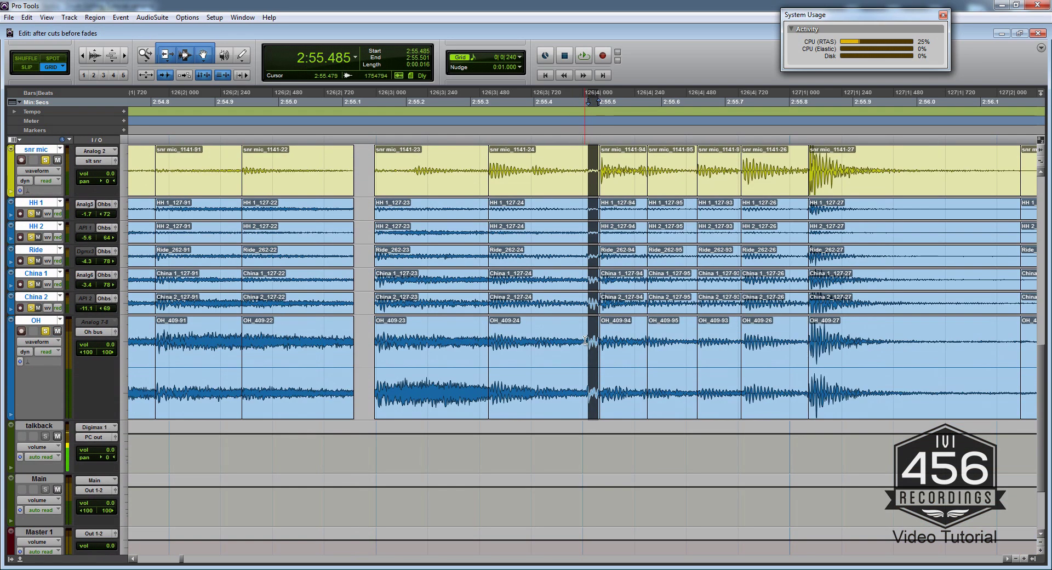
Step: Audition the drum hits around 126|4 from 2:55.468 to 2:55.557, then with the selection extended to 2:55.630
{"action": "left_click_drag", "start_coordinate": [585, 340], "coordinate": [634, 351]}
{"action": "double_click", "coordinate": [618, 388]}
{"action": "key", "text": "space"}
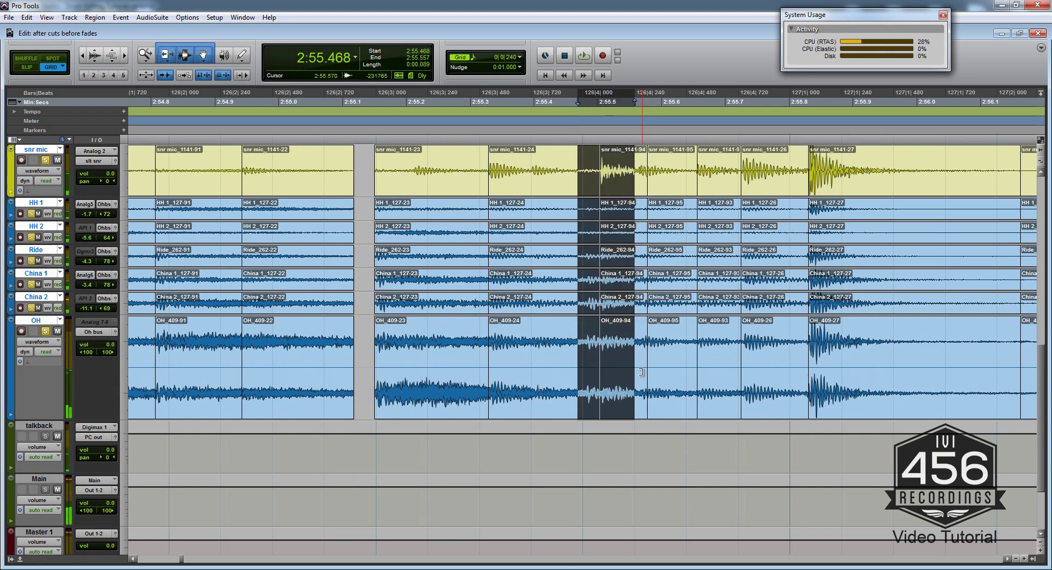
{"action": "left_click", "coordinate": [680, 338], "text": "shift"}
{"action": "key", "text": "space"}
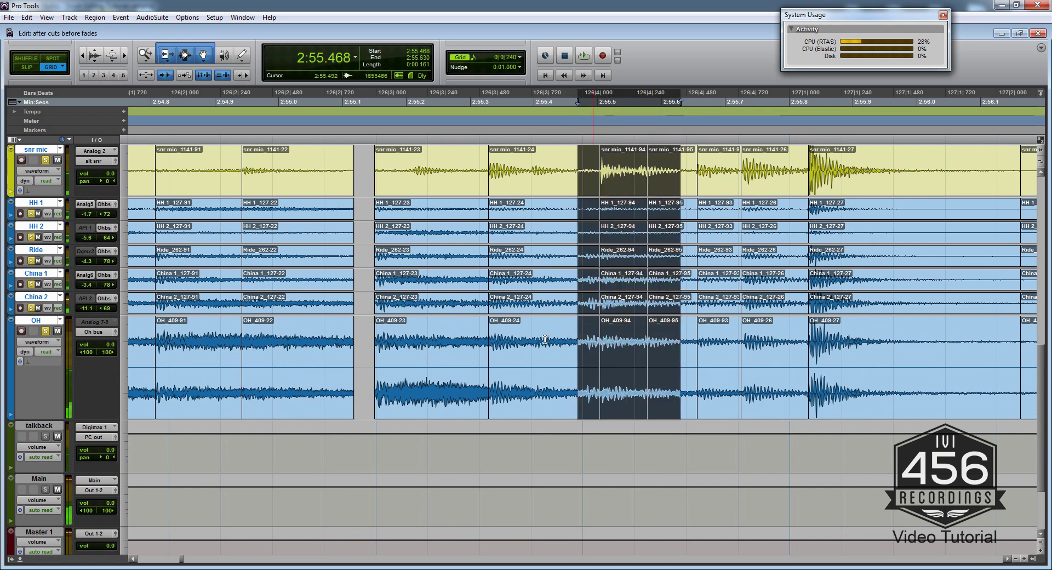
Step: Audition the drum hits around 126|4 from 2:55.476 and over the selection from 2:55.484 to 2:55.545
{"action": "left_click", "coordinate": [435, 337], "text": "shift"}
{"action": "left_click", "coordinate": [560, 335]}
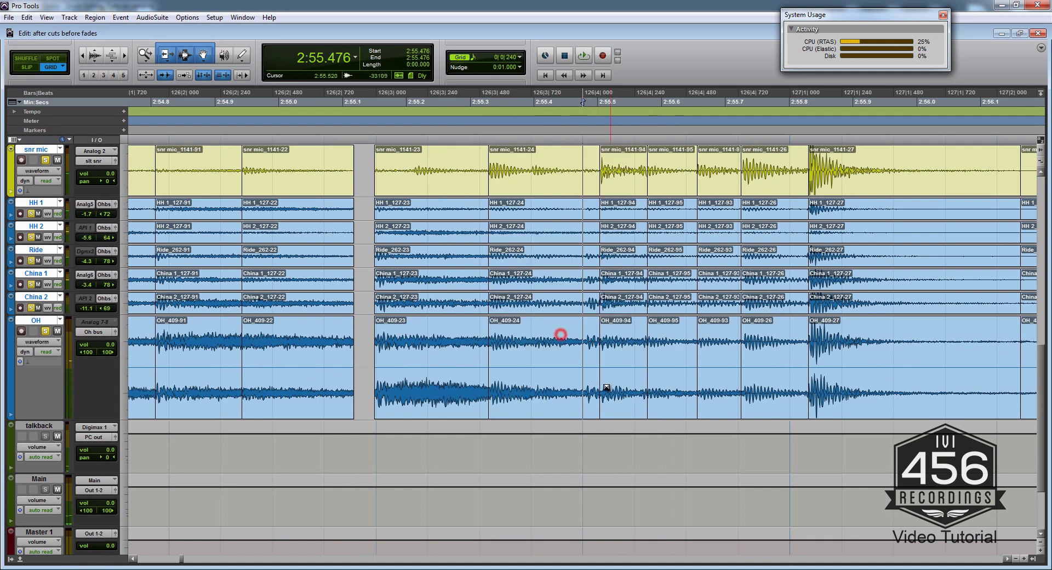
{"action": "left_click_drag", "start_coordinate": [588, 339], "coordinate": [628, 377]}
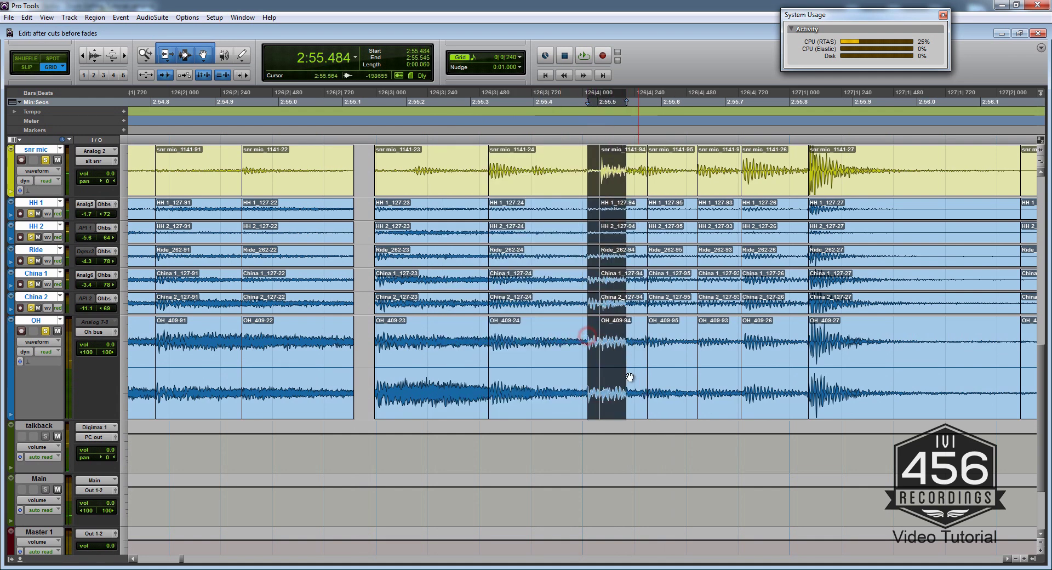
{"action": "left_click", "coordinate": [623, 378]}
{"action": "left_click", "coordinate": [574, 341]}
{"action": "scroll", "coordinate": [581, 345], "scroll_direction": "right", "scroll_amount": 1}
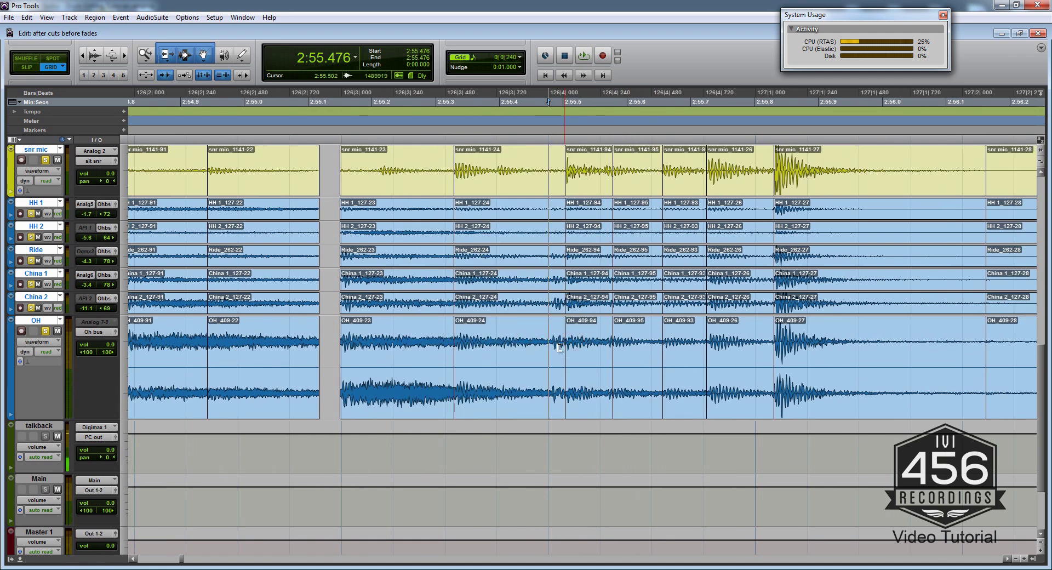
Step: Quantize the drum regions from 2:55.150 through 2:55.724 to the 0|0|240 grid
{"action": "left_click", "coordinate": [407, 406]}
{"action": "left_click", "coordinate": [738, 402], "text": "shift"}
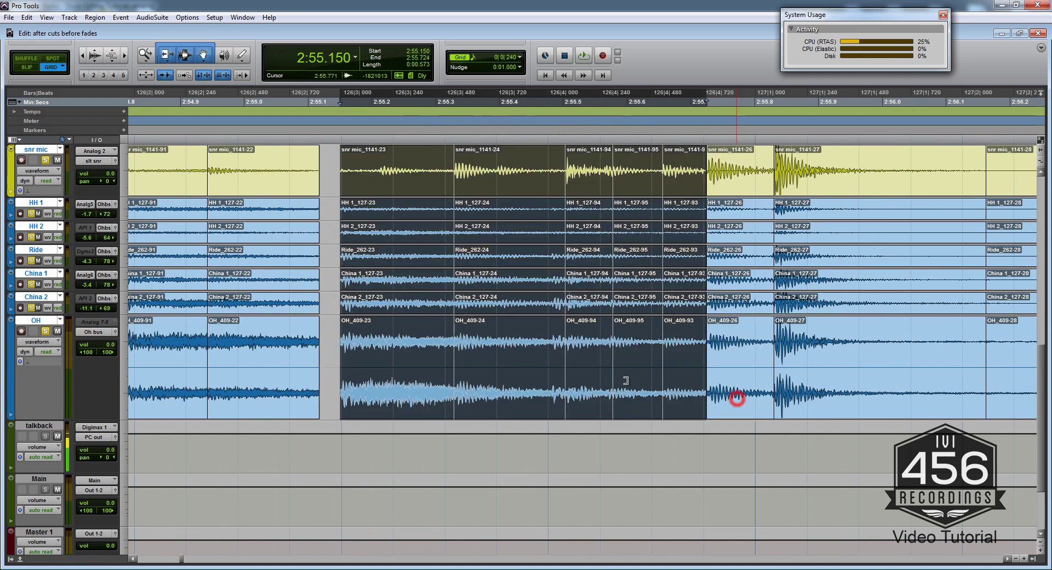
{"action": "key", "text": "ctrl+0"}
Step: Add a marker named "kick\snr flam" at 2:55.460, just before beat 126|4
{"action": "left_click", "coordinate": [537, 333]}
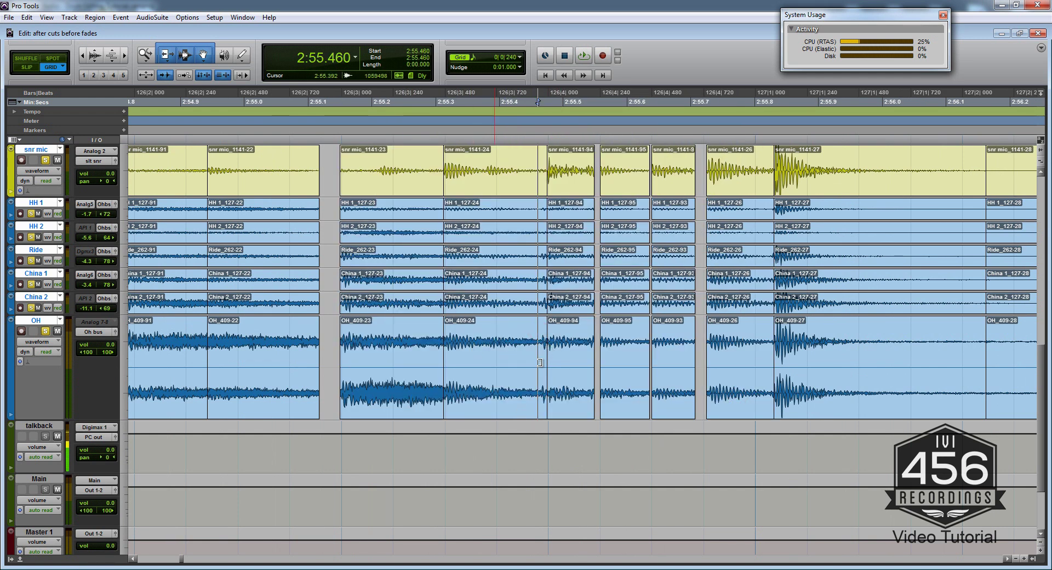
{"action": "key", "text": "r"}
{"action": "key", "text": "r"}
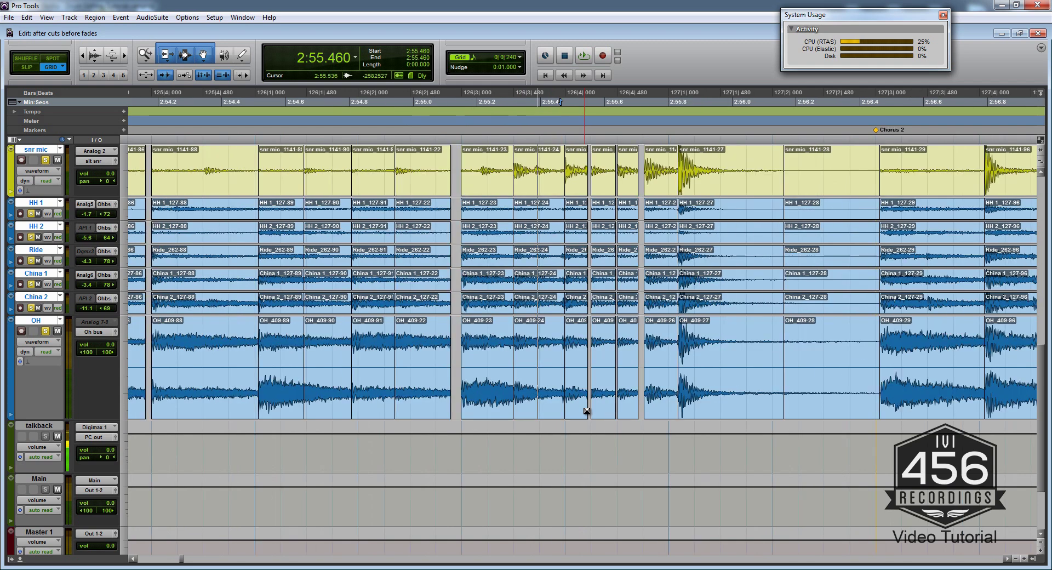
{"action": "key", "text": "KP_Enter"}
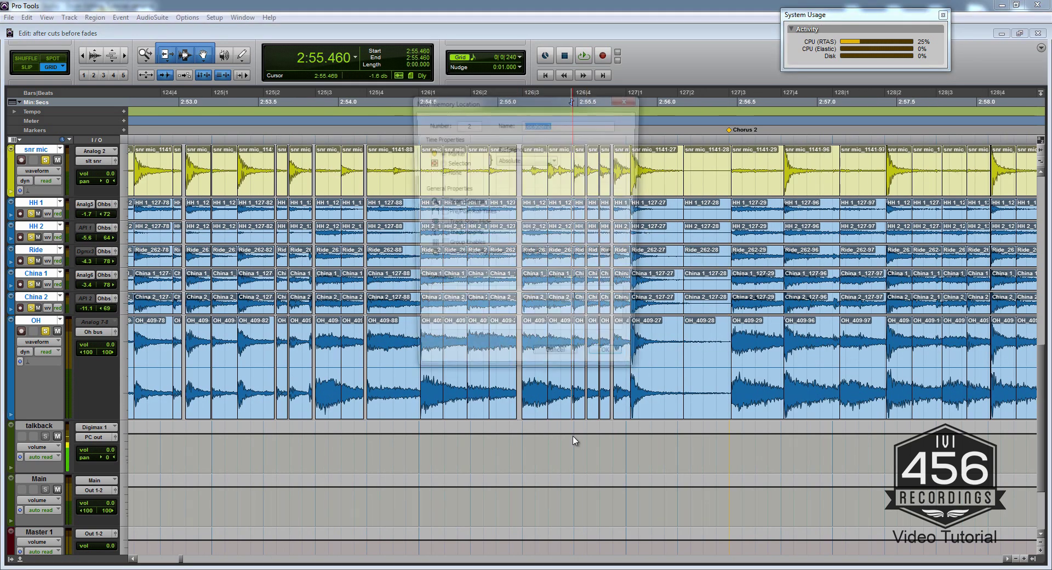
{"action": "type", "text": "kick\\snr flam"}
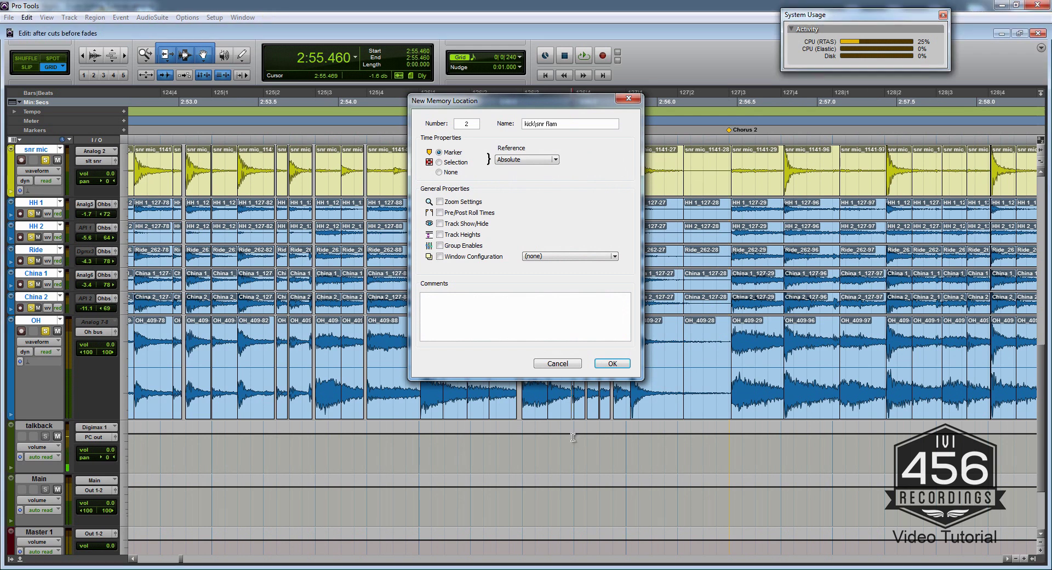
{"action": "key", "text": "Return"}
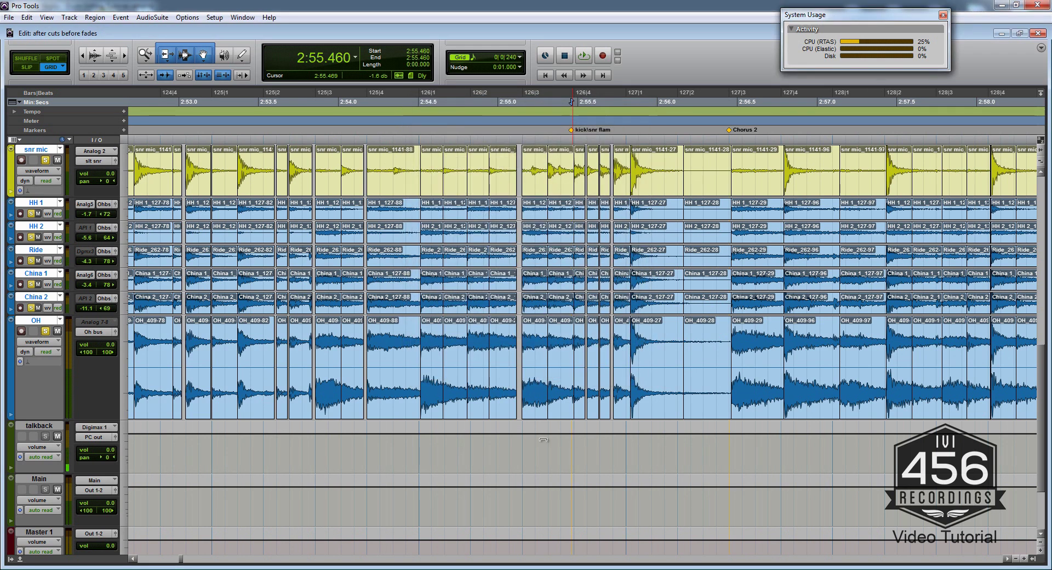
{"action": "left_click", "coordinate": [402, 406]}
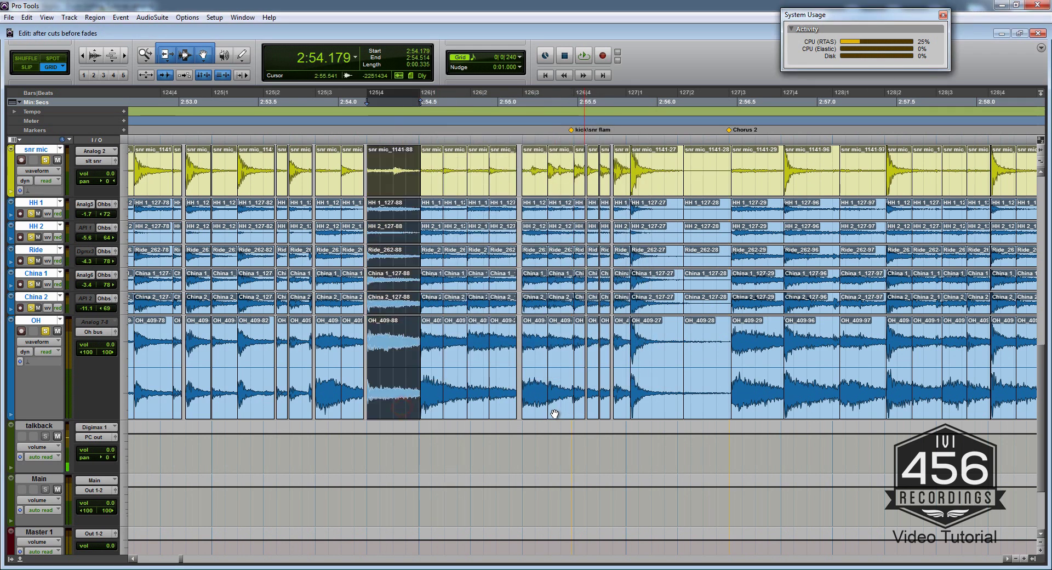
{"action": "left_click", "coordinate": [558, 411], "text": "shift"}
{"action": "key", "text": "ctrl+0"}
{"action": "scroll", "coordinate": [559, 408], "scroll_direction": "right", "scroll_amount": 1}
{"action": "key", "text": "ctrl+z"}
{"action": "left_click", "coordinate": [404, 468]}
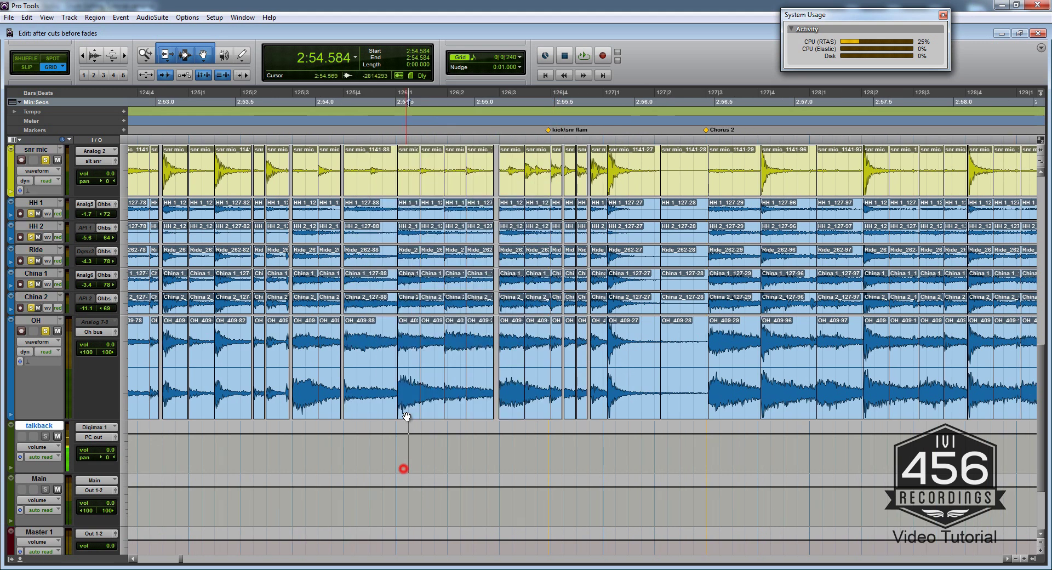
Step: Quantize the drum regions from 126|1 at 2:54.503 up to 126|4 to the 0|0|480 grid
{"action": "left_click", "coordinate": [406, 412]}
{"action": "left_click", "coordinate": [480, 408], "text": "shift"}
{"action": "key", "text": "ctrl+0"}
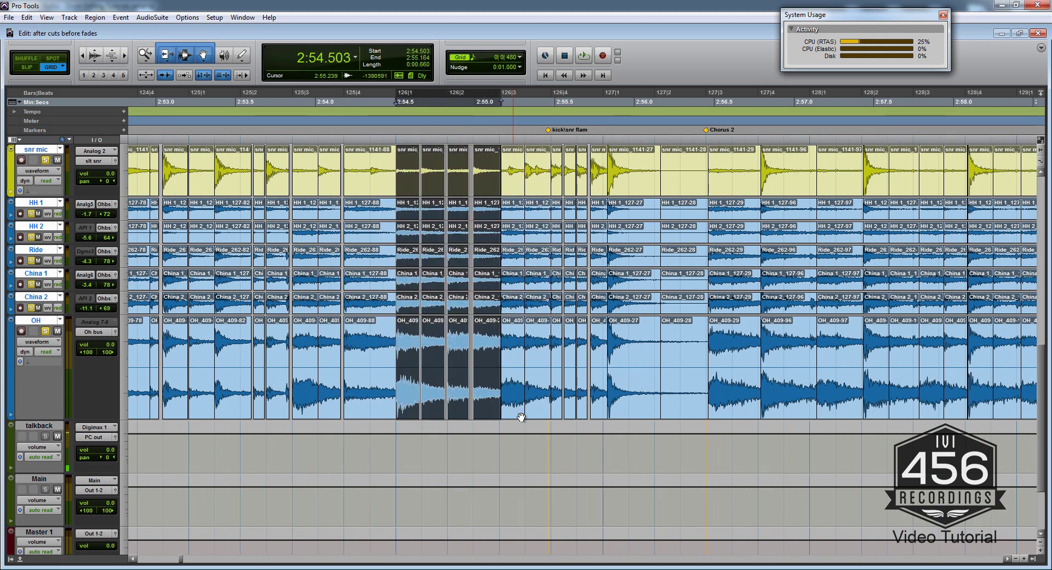
{"action": "left_click", "coordinate": [541, 410], "text": "shift"}
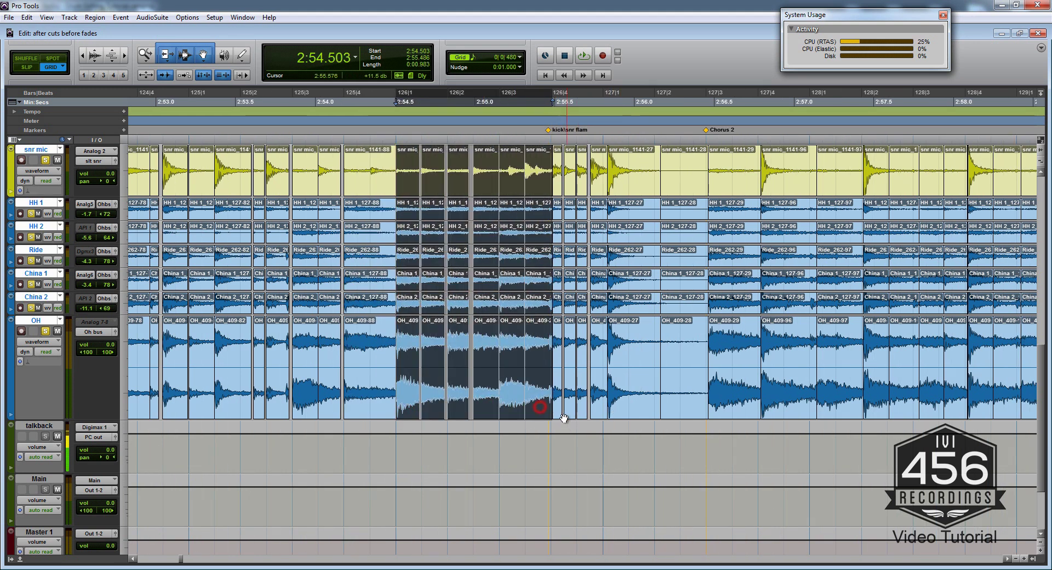
{"action": "left_click", "coordinate": [550, 381]}
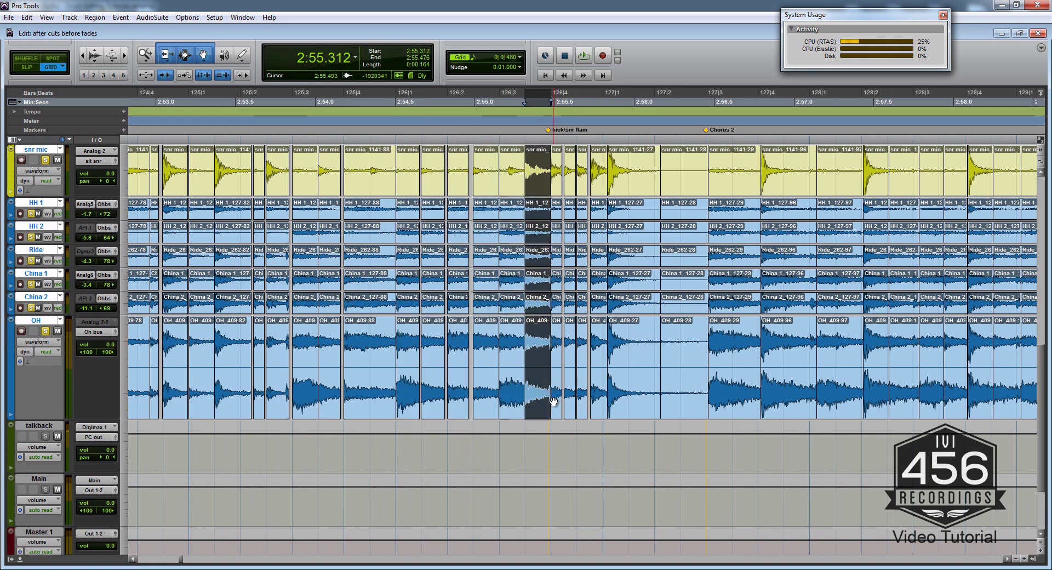
Step: Quantize the drum regions from 2:55.476 through 2:56.162 to the 0|0|240 grid
{"action": "left_click", "coordinate": [554, 402]}
{"action": "left_click", "coordinate": [629, 405], "text": "shift"}
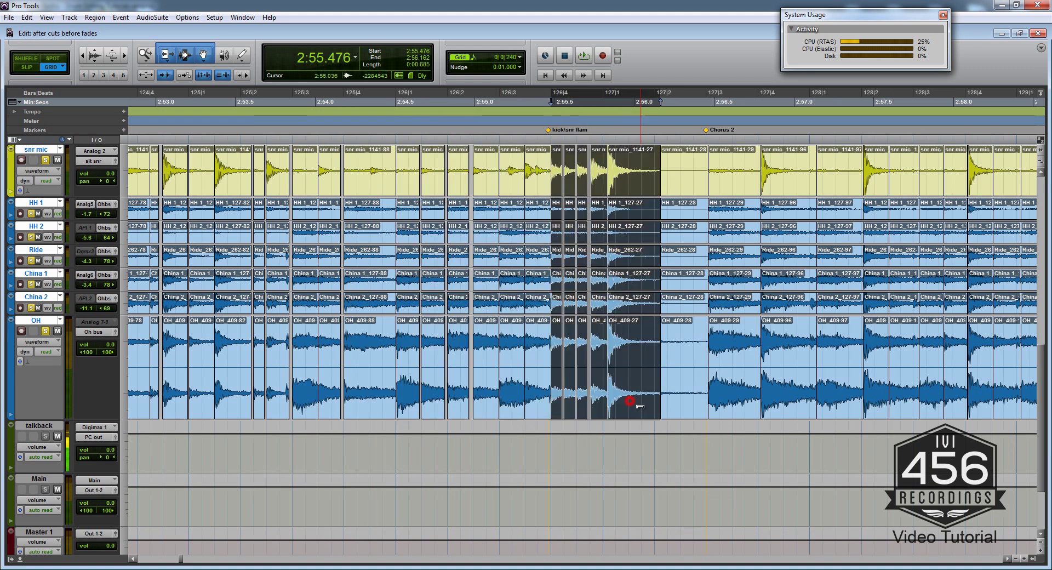
{"action": "key", "text": "ctrl+0"}
Step: Quantize the drum regions around the Chorus 2 marker, from 2:56.131 through 2:57.140, to the 0|0|240 grid
{"action": "scroll", "coordinate": [629, 408], "scroll_direction": "right", "scroll_amount": 5}
{"action": "left_click", "coordinate": [619, 408]}
{"action": "scroll", "coordinate": [622, 409], "scroll_direction": "right", "scroll_amount": 7}
{"action": "left_click", "coordinate": [648, 408], "text": "shift"}
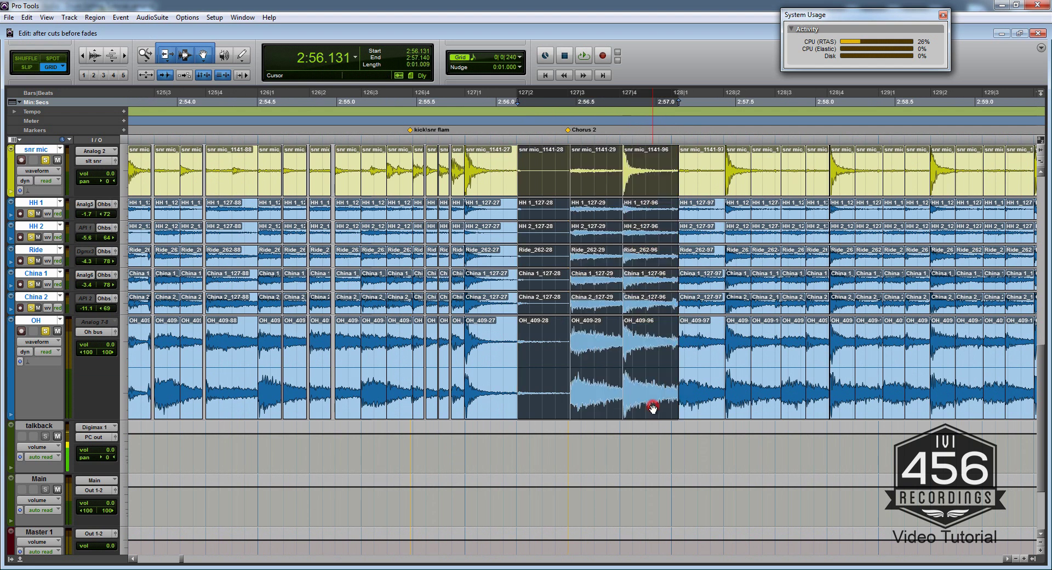
{"action": "key", "text": "ctrl+0"}
Step: Extend the region selection to 2:57.773 and quantize it to the 0|0|480 grid
{"action": "scroll", "coordinate": [641, 411], "scroll_direction": "right", "scroll_amount": 5}
{"action": "left_click", "coordinate": [636, 412], "text": "shift"}
{"action": "scroll", "coordinate": [636, 410], "scroll_direction": "right", "scroll_amount": 3}
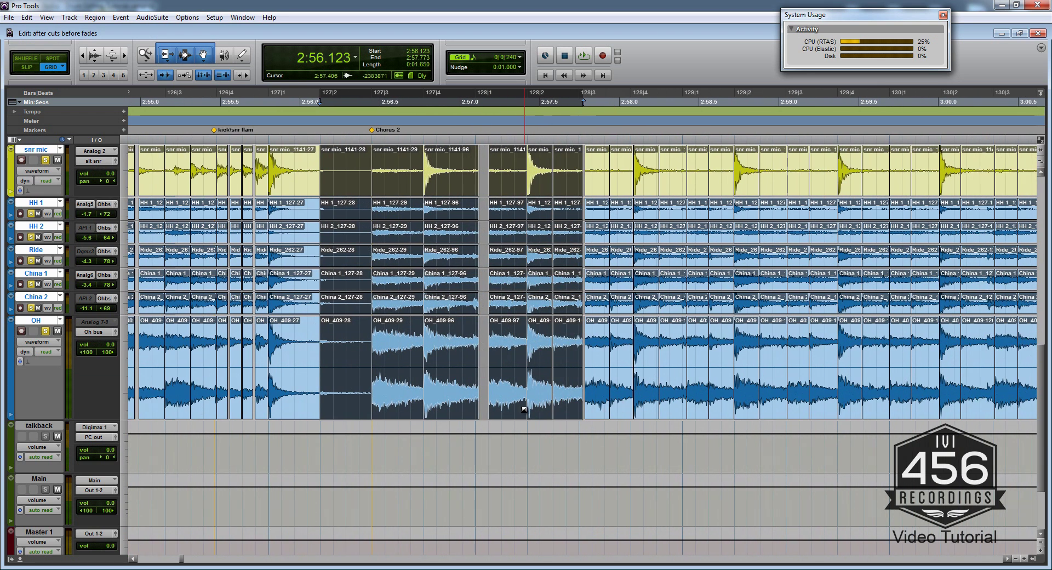
{"action": "scroll", "coordinate": [540, 406], "scroll_direction": "right", "scroll_amount": 2}
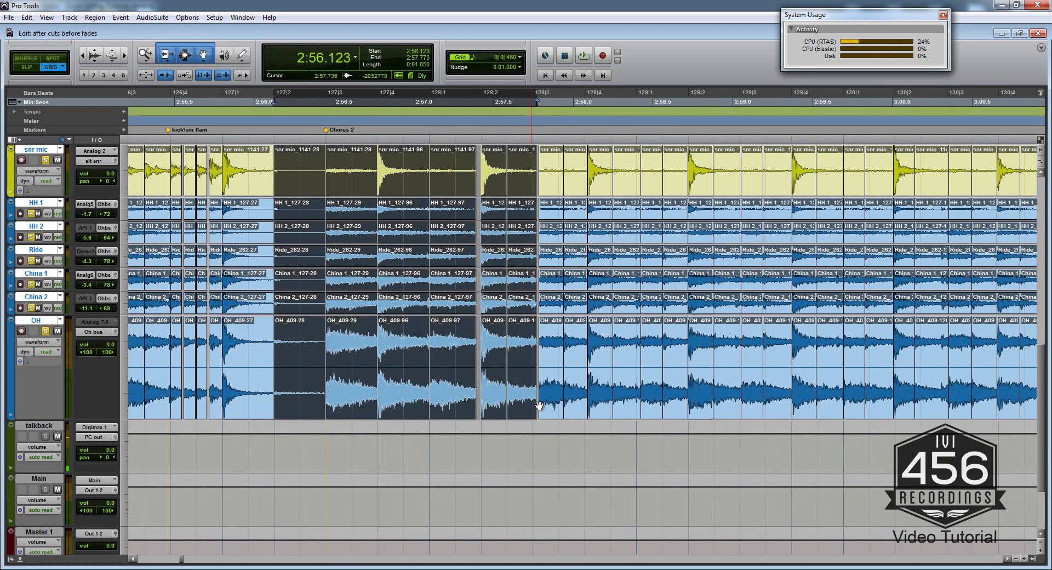
Step: Select the drum regions from 128|3 through 3:00.982 and quantize them to the 0|0|480 grid
{"action": "left_click", "coordinate": [551, 408]}
{"action": "scroll", "coordinate": [581, 411], "scroll_direction": "right", "scroll_amount": 2}
{"action": "left_click", "coordinate": [653, 410], "text": "shift"}
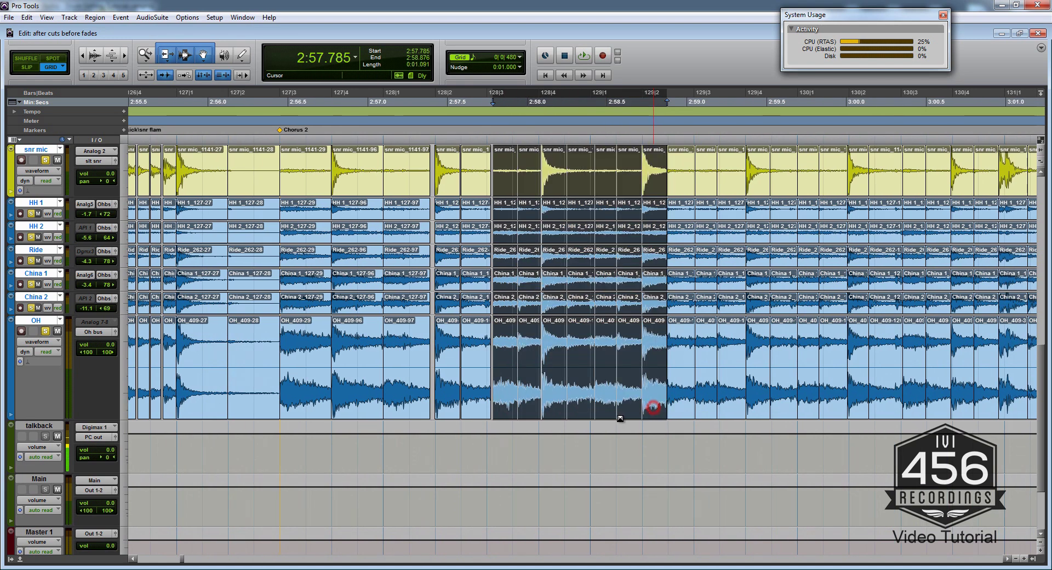
{"action": "scroll", "coordinate": [668, 410], "scroll_direction": "right", "scroll_amount": 11}
{"action": "left_click", "coordinate": [694, 408], "text": "shift"}
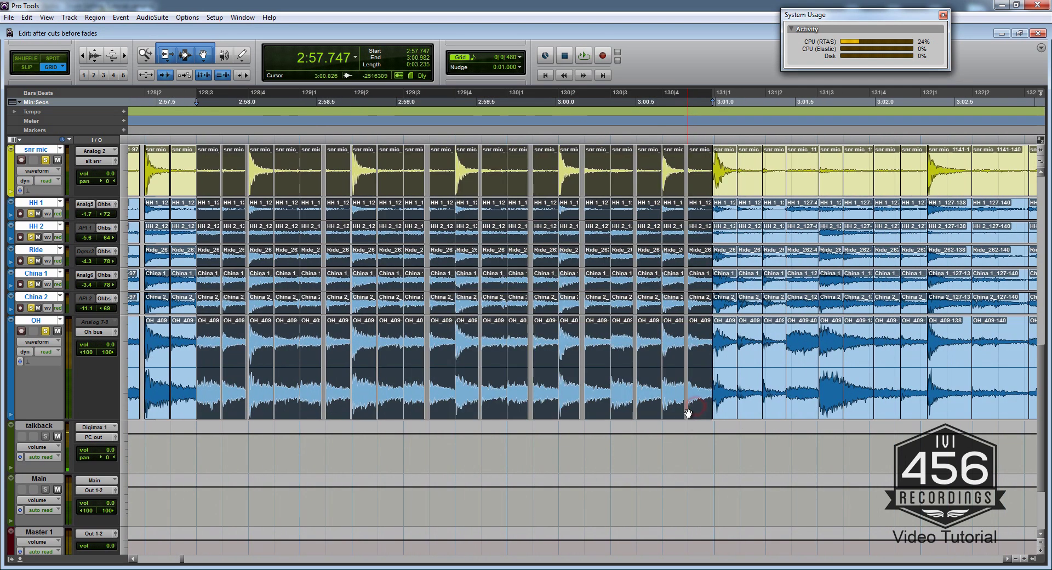
Step: Extend the drum region selection past 132|2 to 3:04.704 and quantize it to the 0|0|480 grid
{"action": "scroll", "coordinate": [689, 406], "scroll_direction": "right", "scroll_amount": 5}
{"action": "scroll", "coordinate": [541, 407], "scroll_direction": "right", "scroll_amount": 5}
{"action": "left_click", "coordinate": [662, 408], "text": "shift"}
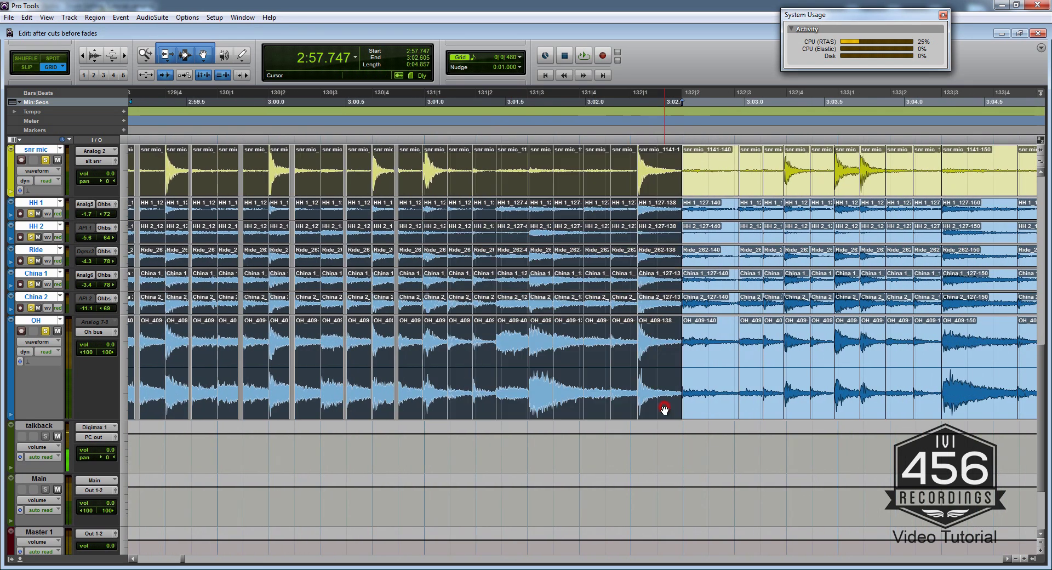
{"action": "scroll", "coordinate": [647, 414], "scroll_direction": "right", "scroll_amount": 4}
{"action": "left_click", "coordinate": [708, 404], "text": "shift"}
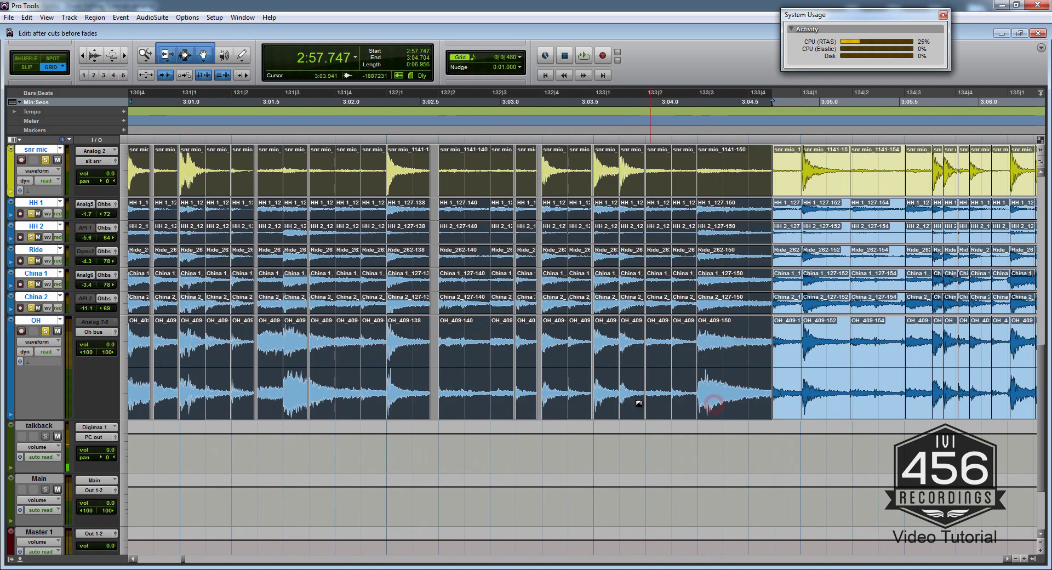
Step: Audition the quantized drums just after the gap at 132|2, from about 3:02.747
{"action": "scroll", "coordinate": [594, 406], "scroll_direction": "right", "scroll_amount": 4}
{"action": "scroll", "coordinate": [400, 383], "scroll_direction": "left", "scroll_amount": 2}
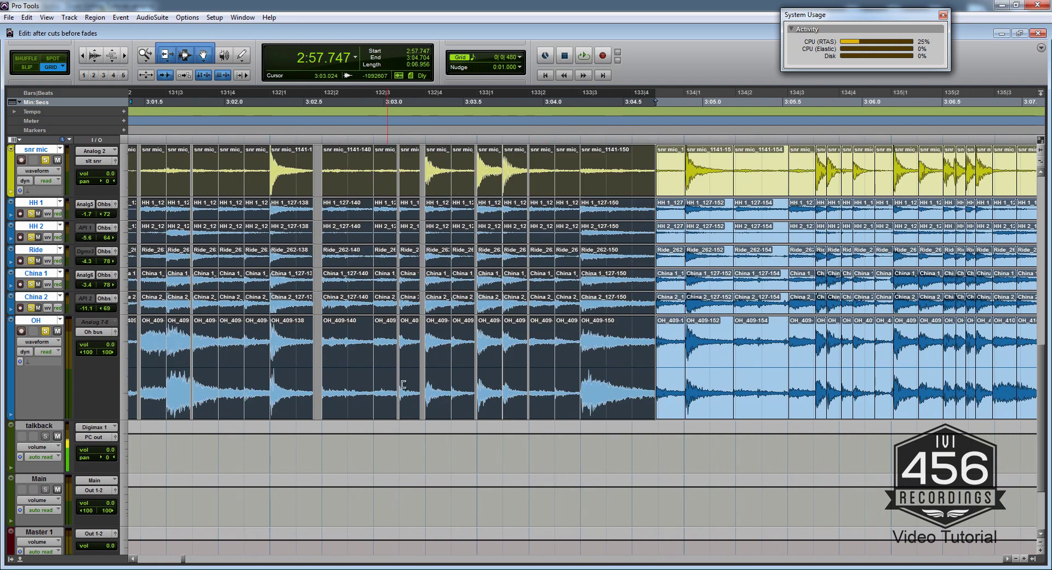
{"action": "left_click", "coordinate": [347, 341]}
{"action": "left_click", "coordinate": [354, 401]}
{"action": "left_click", "coordinate": [333, 347]}
{"action": "left_click", "coordinate": [344, 347]}
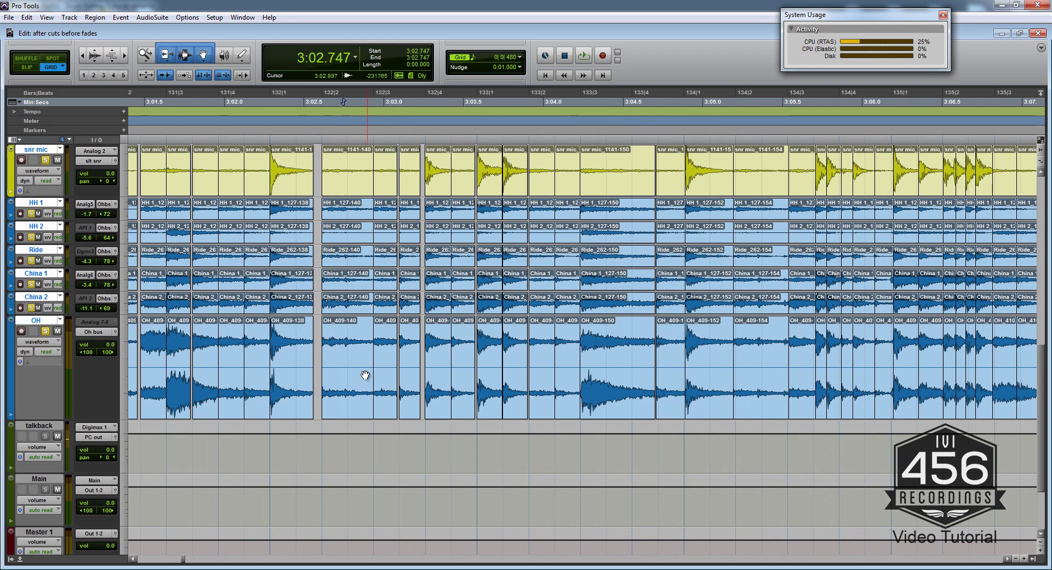
Step: Split the drum regions between beats 132|2 and 132|3 and quantize the two adjacent regions there to the grid
{"action": "key", "text": "b"}
{"action": "left_click", "coordinate": [337, 406]}
{"action": "left_click", "coordinate": [360, 404], "text": "shift"}
{"action": "key", "text": "ctrl+0"}
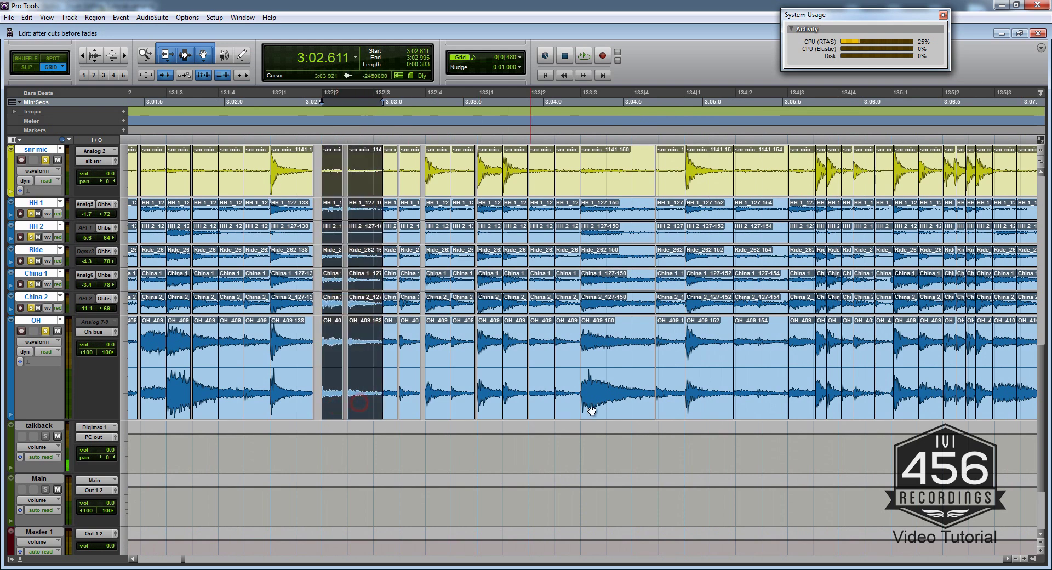
Step: Select the drum regions from 3:02.774 to 3:05.705 and quantize them to the grid
{"action": "left_click", "coordinate": [604, 403]}
{"action": "left_click", "coordinate": [369, 408], "text": "shift"}
{"action": "scroll", "coordinate": [458, 404], "scroll_direction": "right", "scroll_amount": 5}
{"action": "left_click", "coordinate": [500, 408], "text": "shift"}
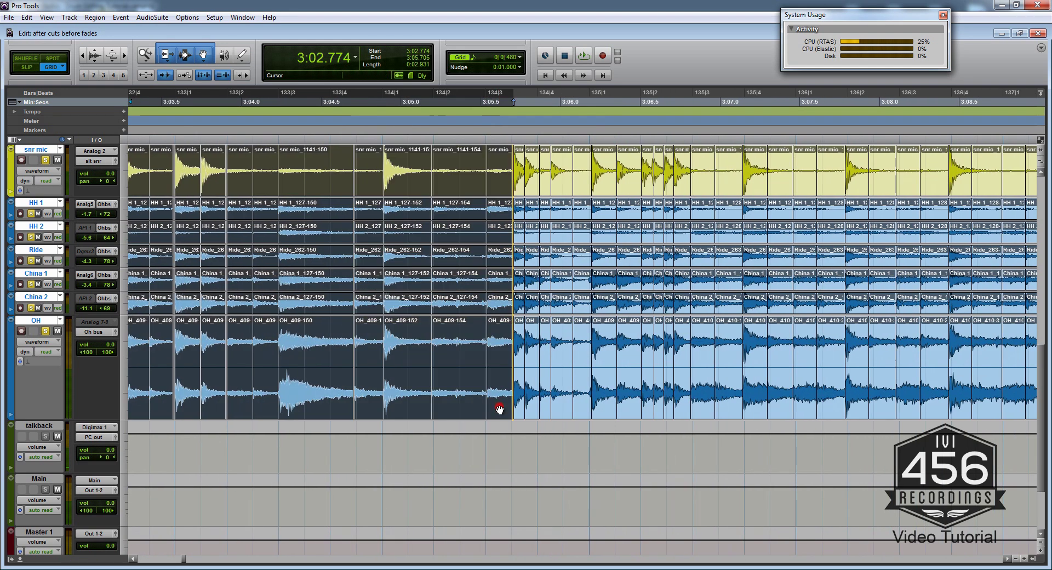
{"action": "key", "text": "ctrl+0"}
Step: Quantize the drum regions from 3:05.691 to 3:09.087 to the grid, extending the selection section by section
{"action": "scroll", "coordinate": [493, 408], "scroll_direction": "right", "scroll_amount": 1}
{"action": "left_click", "coordinate": [463, 412]}
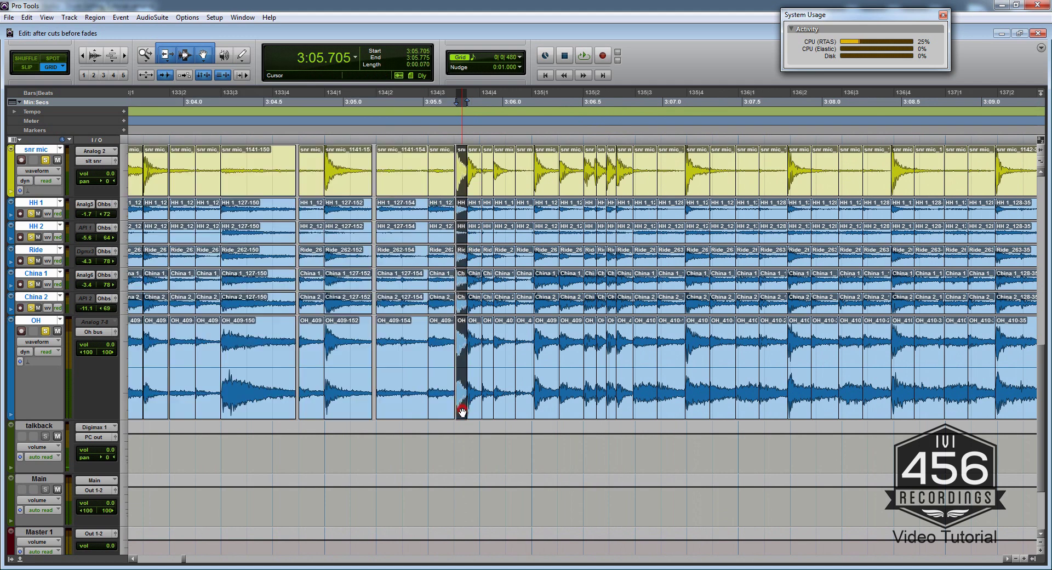
{"action": "left_click", "coordinate": [624, 410], "text": "shift"}
{"action": "key", "text": "ctrl+0"}
{"action": "scroll", "coordinate": [658, 408], "scroll_direction": "right", "scroll_amount": 4}
{"action": "left_click", "coordinate": [685, 409], "text": "shift"}
{"action": "key", "text": "ctrl+0"}
{"action": "scroll", "coordinate": [666, 407], "scroll_direction": "right", "scroll_amount": 8}
{"action": "left_click", "coordinate": [686, 408], "text": "shift"}
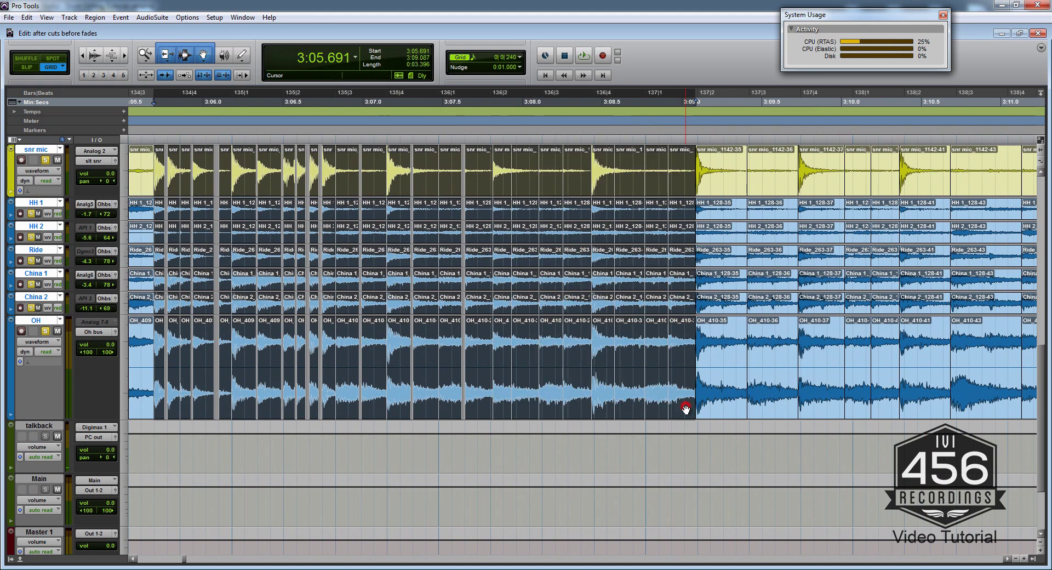
Step: Select the drum regions from 3:08.936 to 3:12.940 and quantize them to the grid
{"action": "scroll", "coordinate": [686, 408], "scroll_direction": "right", "scroll_amount": 3}
{"action": "left_click", "coordinate": [685, 408], "text": "shift"}
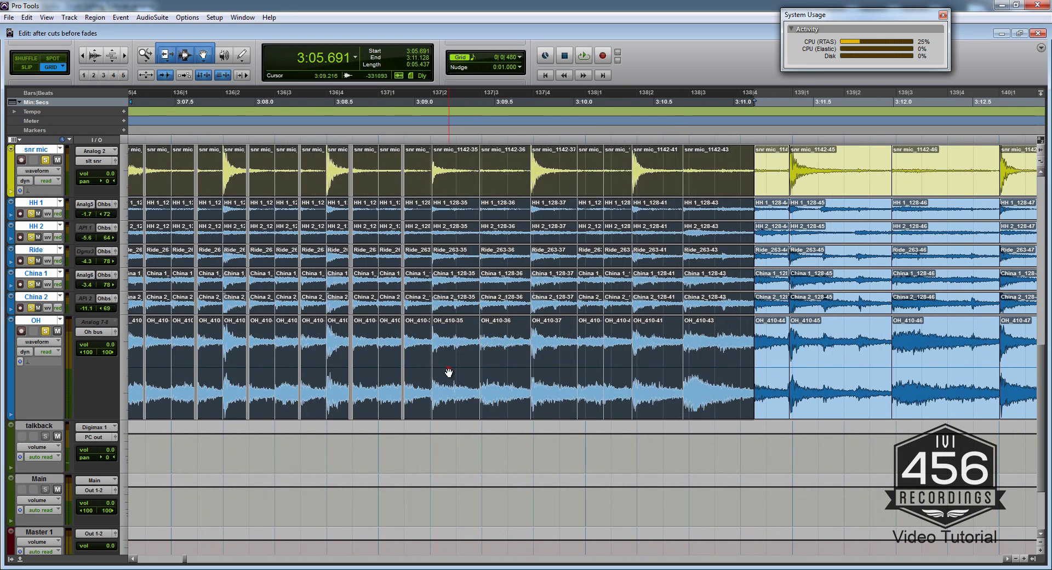
{"action": "left_click", "coordinate": [418, 451]}
{"action": "left_click", "coordinate": [416, 411]}
{"action": "left_click", "coordinate": [719, 408], "text": "shift"}
{"action": "scroll", "coordinate": [722, 407], "scroll_direction": "right", "scroll_amount": 3}
{"action": "left_click", "coordinate": [767, 407], "text": "shift"}
{"action": "key", "text": "ctrl+0"}
{"action": "scroll", "coordinate": [766, 406], "scroll_direction": "right", "scroll_amount": 1}
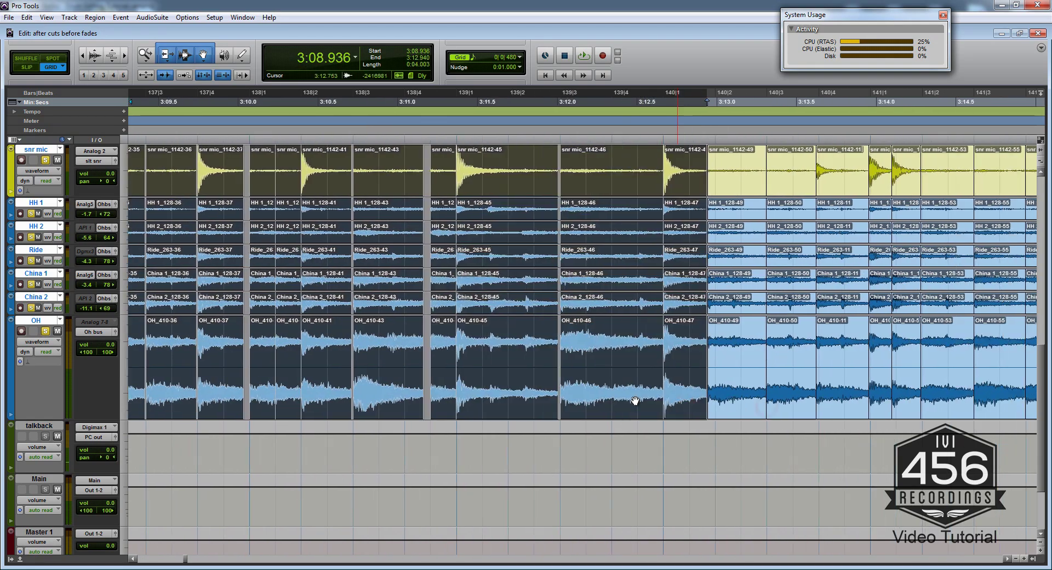
Step: Switch to the Drum Editing document in Google Docs and bold the "snap to grid" item with its sub-point
{"action": "left_click", "coordinate": [487, 341]}
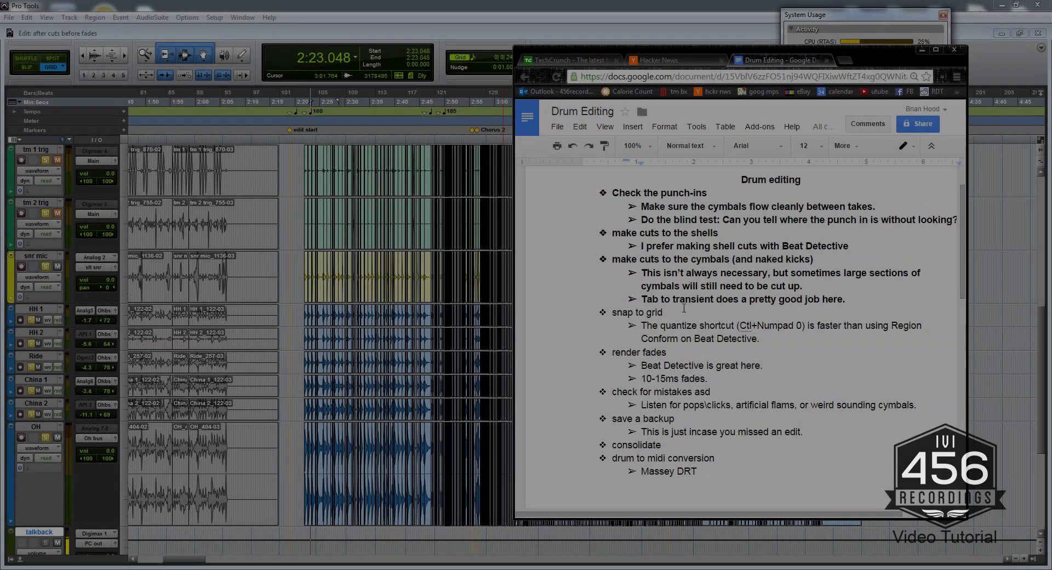
{"action": "left_click_drag", "start_coordinate": [777, 338], "coordinate": [596, 317]}
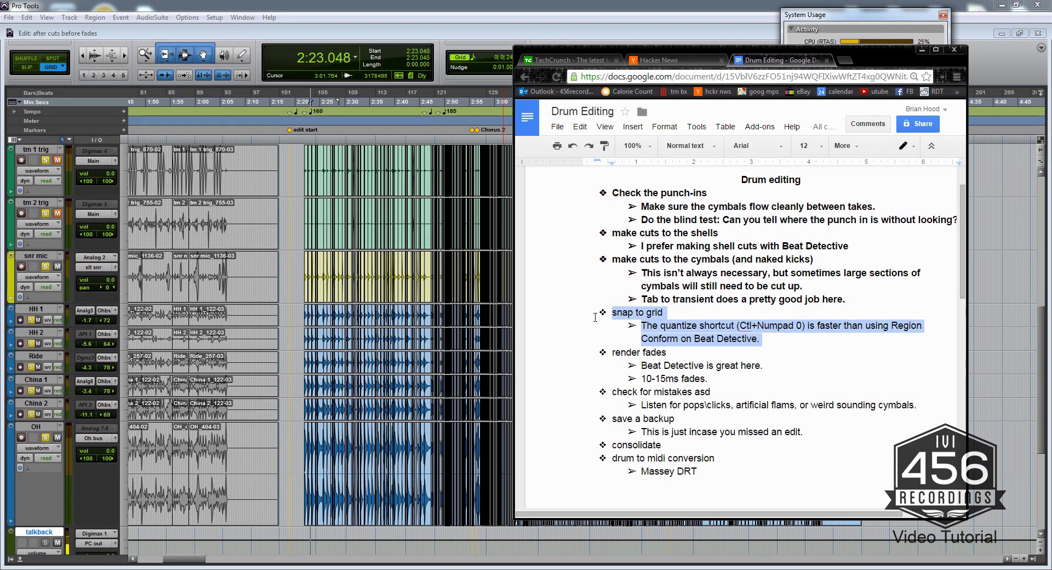
{"action": "key", "text": "ctrl+b"}
{"action": "left_click", "coordinate": [799, 335]}
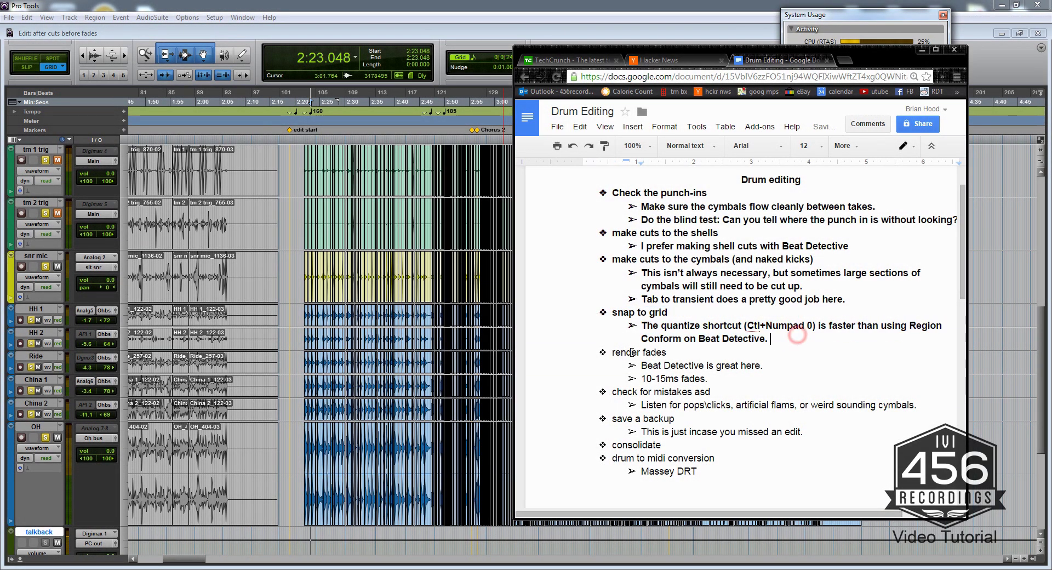
Step: Switch back to Pro Tools, select all the cut drum regions after the edit start marker, and open Beat Detective
{"action": "left_click", "coordinate": [497, 360]}
{"action": "left_click_drag", "start_coordinate": [878, 331], "coordinate": [299, 356]}
{"action": "key", "text": "ctrl+8"}
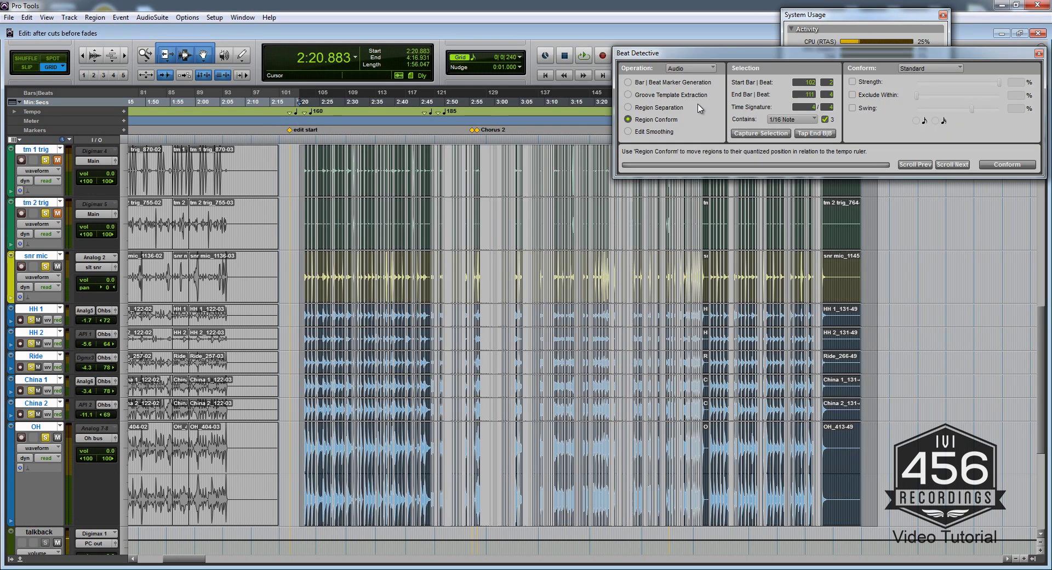
Step: Try to close the gap before bar 104 by trimming the following drum regions' start earlier, then undo the trims
{"action": "scroll", "coordinate": [422, 400], "scroll_direction": "up", "scroll_amount": 5}
{"action": "scroll", "coordinate": [444, 384], "scroll_direction": "down", "scroll_amount": 6}
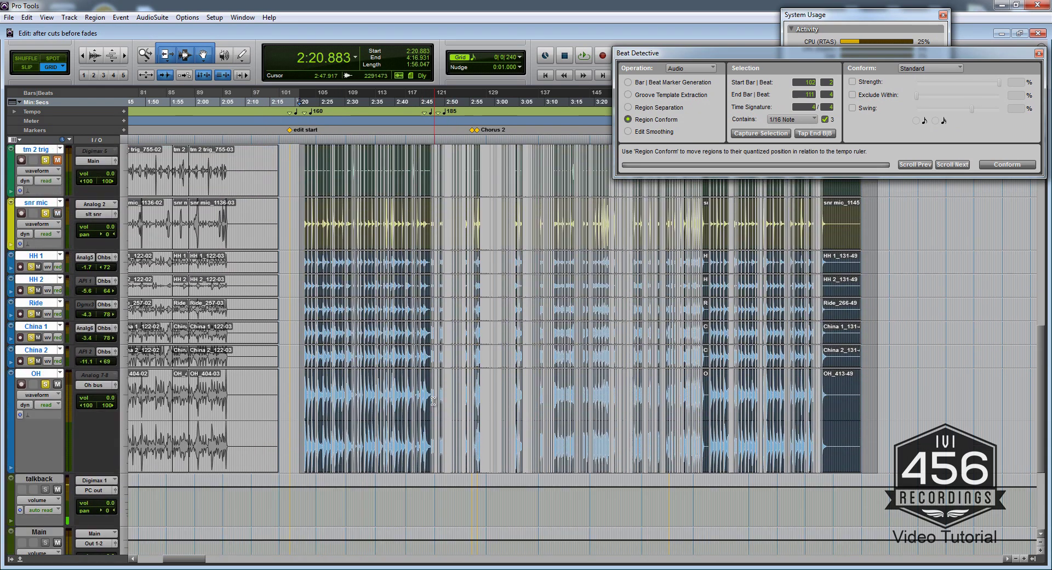
{"action": "scroll", "coordinate": [525, 388], "scroll_direction": "up", "scroll_amount": 4}
{"action": "scroll", "coordinate": [525, 388], "scroll_direction": "right", "scroll_amount": 3}
{"action": "scroll", "coordinate": [526, 389], "scroll_direction": "up", "scroll_amount": 6}
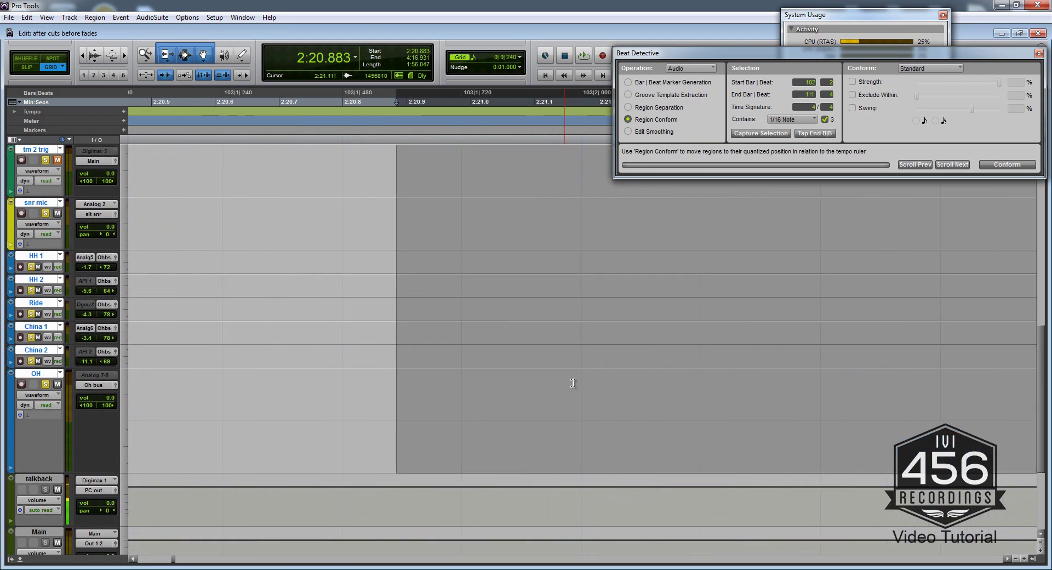
{"action": "scroll", "coordinate": [591, 371], "scroll_direction": "right", "scroll_amount": 4}
{"action": "scroll", "coordinate": [596, 368], "scroll_direction": "down", "scroll_amount": 1}
{"action": "scroll", "coordinate": [597, 340], "scroll_direction": "right", "scroll_amount": 7}
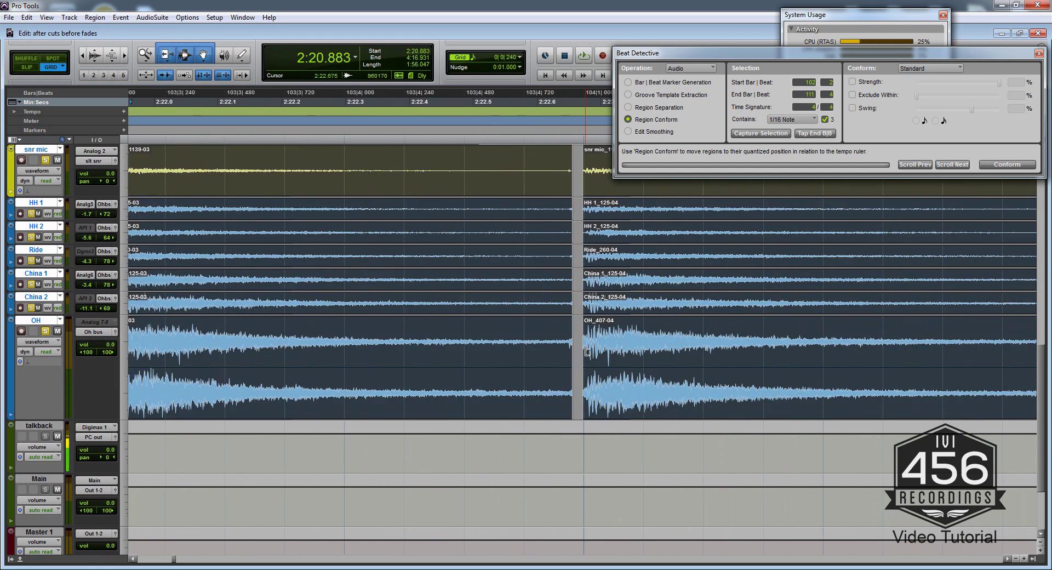
{"action": "left_click_drag", "start_coordinate": [587, 352], "coordinate": [570, 348]}
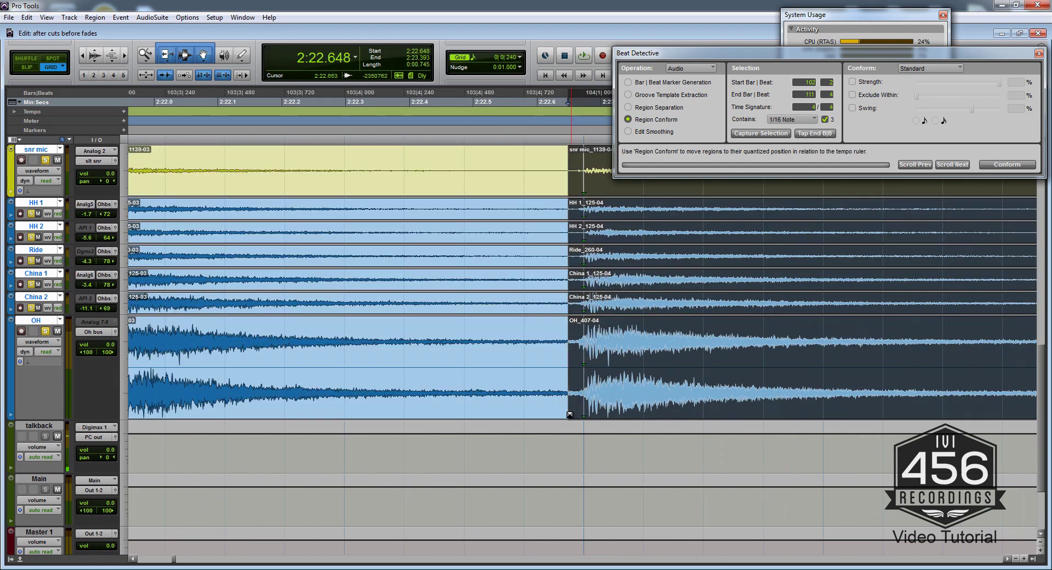
{"action": "left_click_drag", "start_coordinate": [569, 415], "coordinate": [576, 416]}
{"action": "key", "text": "ctrl+z"}
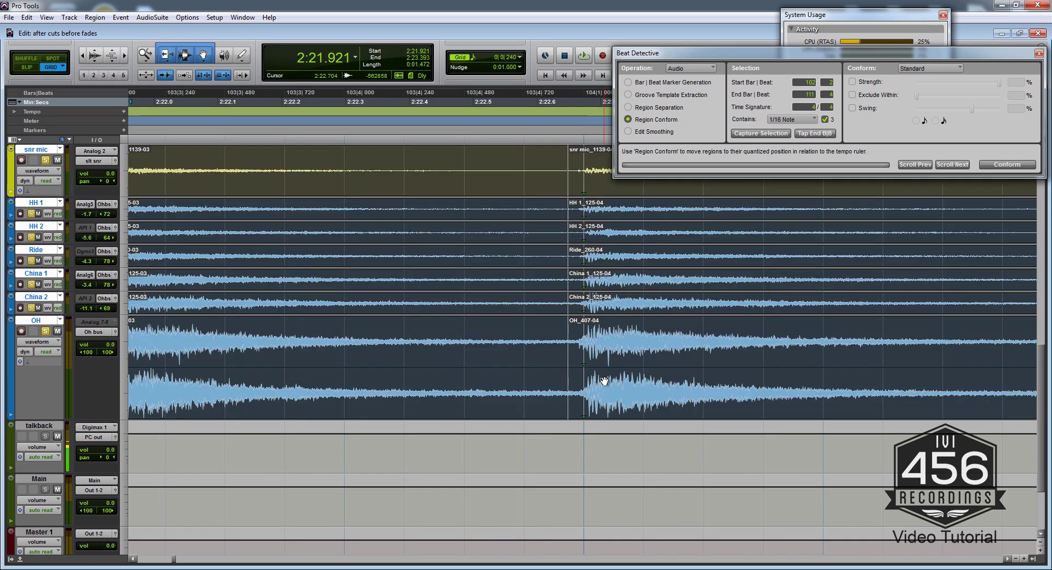
{"action": "key", "text": "ctrl+z"}
Step: Select the cut drum regions on all drum tracks, from the first one at 2:21.921 to the last one ending at 4:13.671
{"action": "key", "text": "r"}
{"action": "key", "text": "r"}
{"action": "key", "text": "r"}
{"action": "key", "text": "r"}
{"action": "key", "text": "r"}
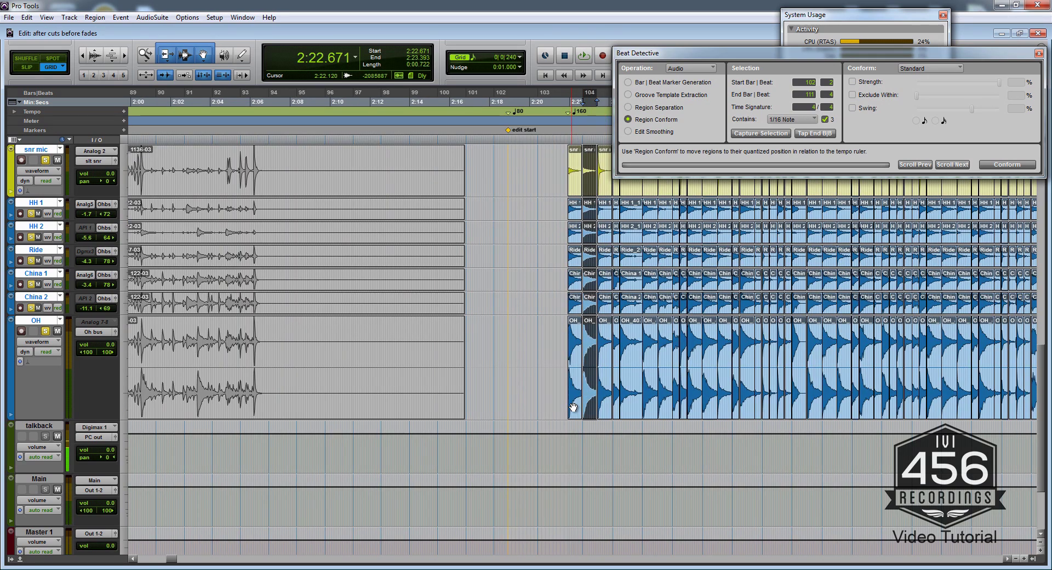
{"action": "left_click", "coordinate": [574, 407]}
{"action": "scroll", "coordinate": [574, 405], "scroll_direction": "right", "scroll_amount": 3}
{"action": "key", "text": "t"}
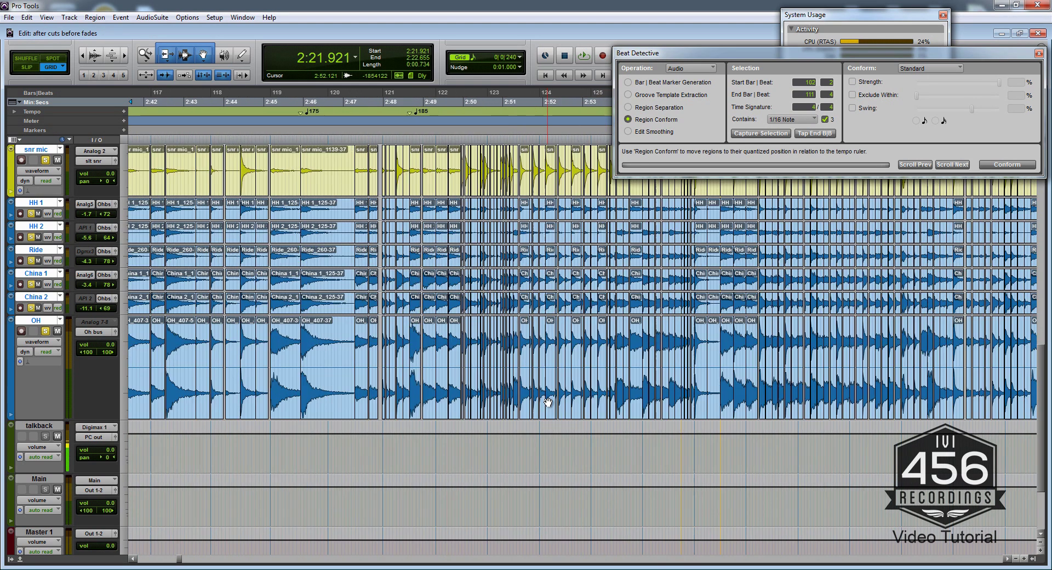
{"action": "key", "text": "ctrl+bracketright"}
{"action": "key", "text": "r"}
{"action": "key", "text": "r"}
{"action": "scroll", "coordinate": [664, 408], "scroll_direction": "right", "scroll_amount": 3}
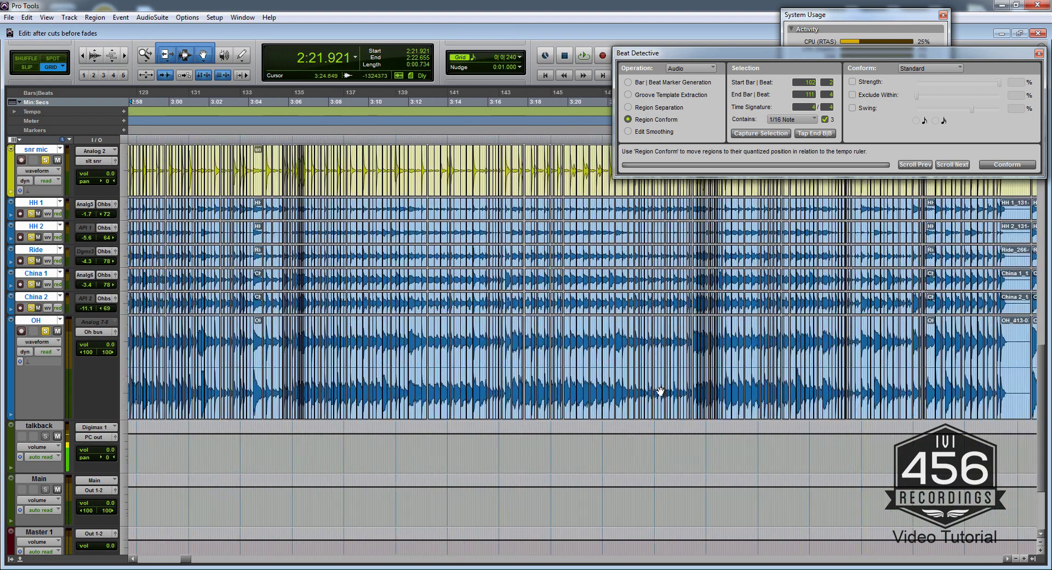
{"action": "key", "text": "r"}
{"action": "scroll", "coordinate": [707, 374], "scroll_direction": "down", "scroll_amount": 1}
{"action": "scroll", "coordinate": [734, 367], "scroll_direction": "right", "scroll_amount": 2}
{"action": "left_click", "coordinate": [763, 350], "text": "shift"}
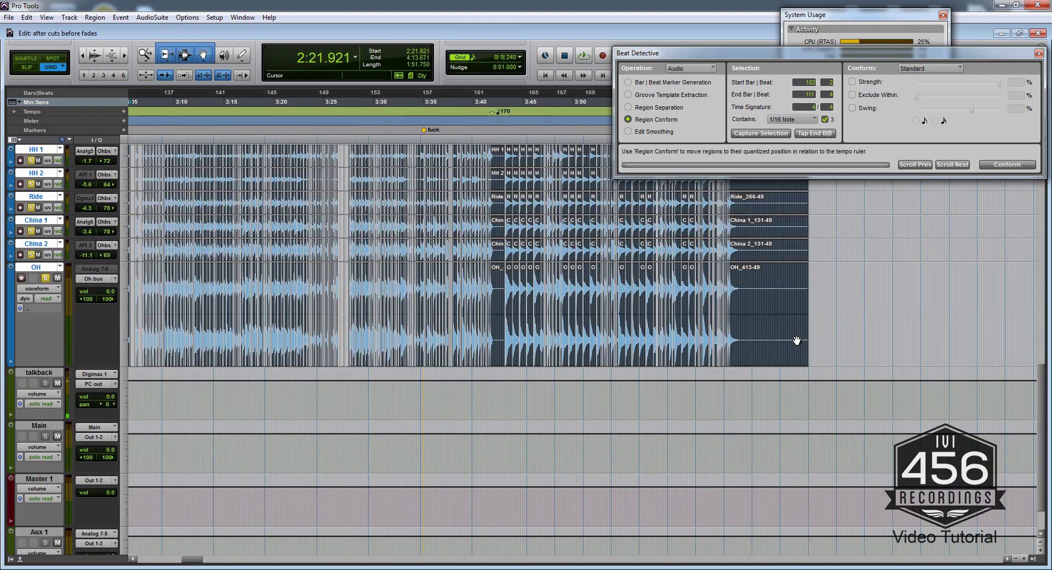
Step: Smooth the selected drum regions with Beat Detective's Edit Smoothing, using Fill And Crossfade with a 12 ms crossfade length
{"action": "scroll", "coordinate": [754, 343], "scroll_direction": "left", "scroll_amount": 10}
{"action": "scroll", "coordinate": [755, 338], "scroll_direction": "up", "scroll_amount": 4}
{"action": "scroll", "coordinate": [661, 291], "scroll_direction": "left", "scroll_amount": 2}
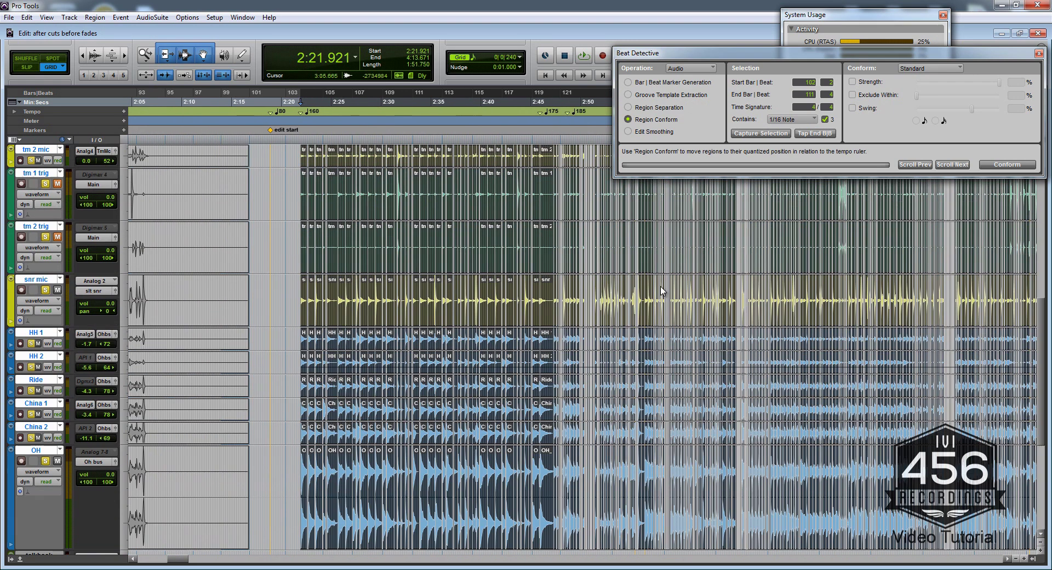
{"action": "left_click", "coordinate": [628, 131]}
{"action": "scroll", "coordinate": [849, 211], "scroll_direction": "right", "scroll_amount": 3}
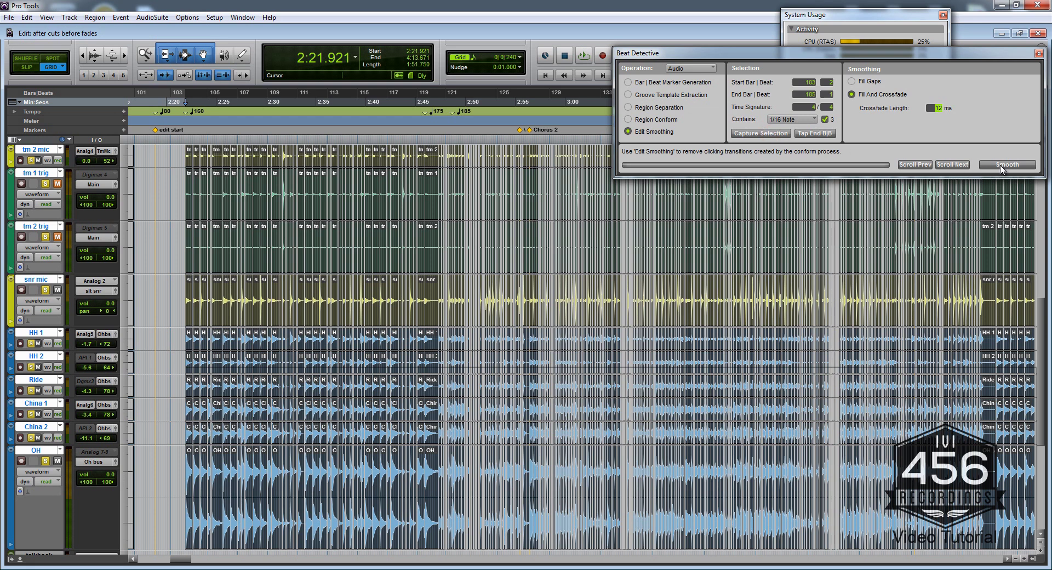
{"action": "scroll", "coordinate": [540, 302], "scroll_direction": "down", "scroll_amount": 5}
{"action": "scroll", "coordinate": [548, 300], "scroll_direction": "right", "scroll_amount": 9}
{"action": "scroll", "coordinate": [551, 300], "scroll_direction": "up", "scroll_amount": 2}
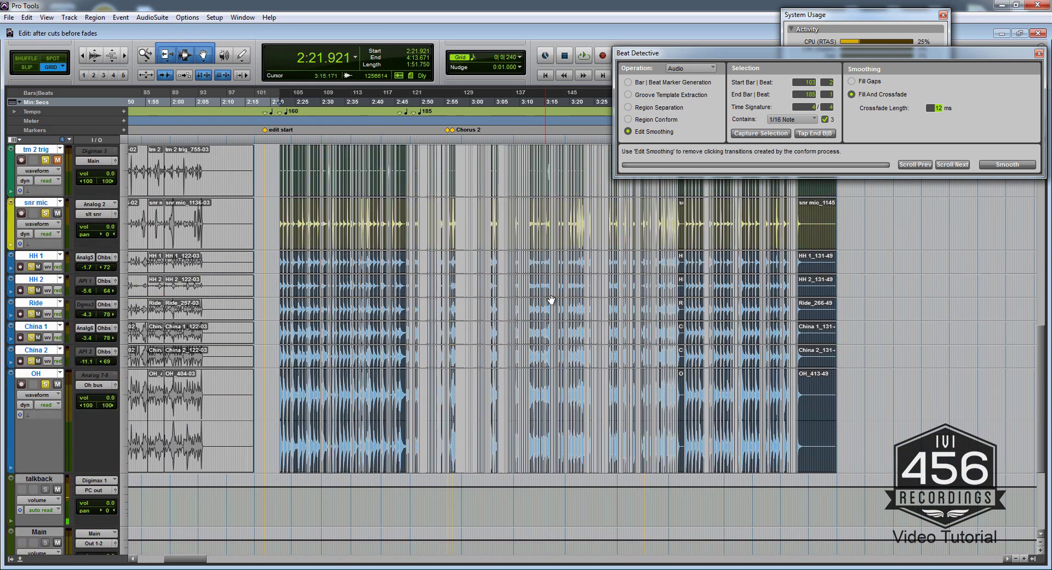
{"action": "scroll", "coordinate": [542, 306], "scroll_direction": "left", "scroll_amount": 2}
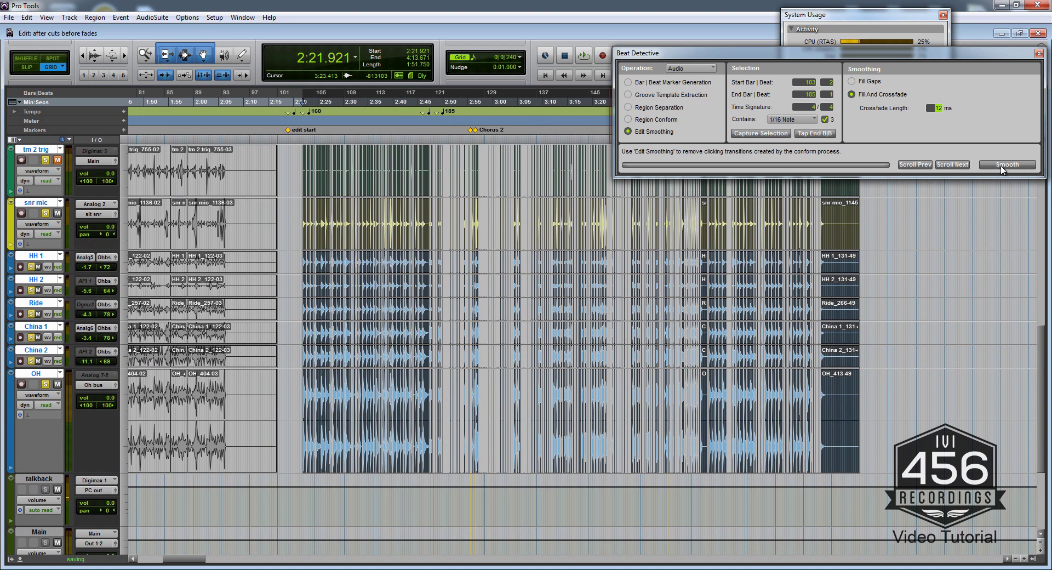
{"action": "left_click", "coordinate": [1002, 165]}
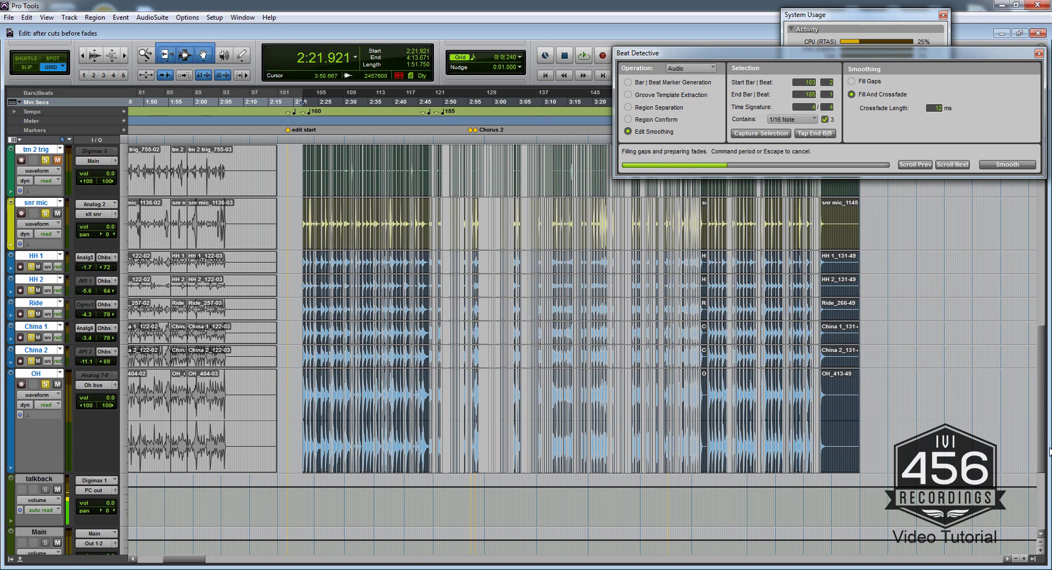
Step: Switch to the Drum Editing document and bold the "render fades" item with its two sub-points
{"action": "key", "text": "alt+Tab"}
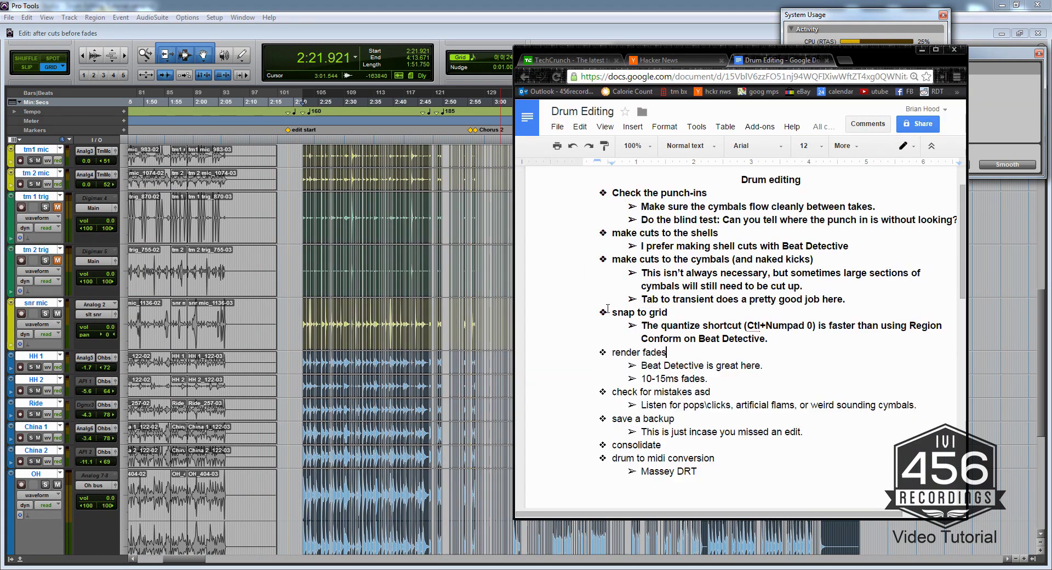
{"action": "left_click_drag", "start_coordinate": [736, 380], "coordinate": [579, 357]}
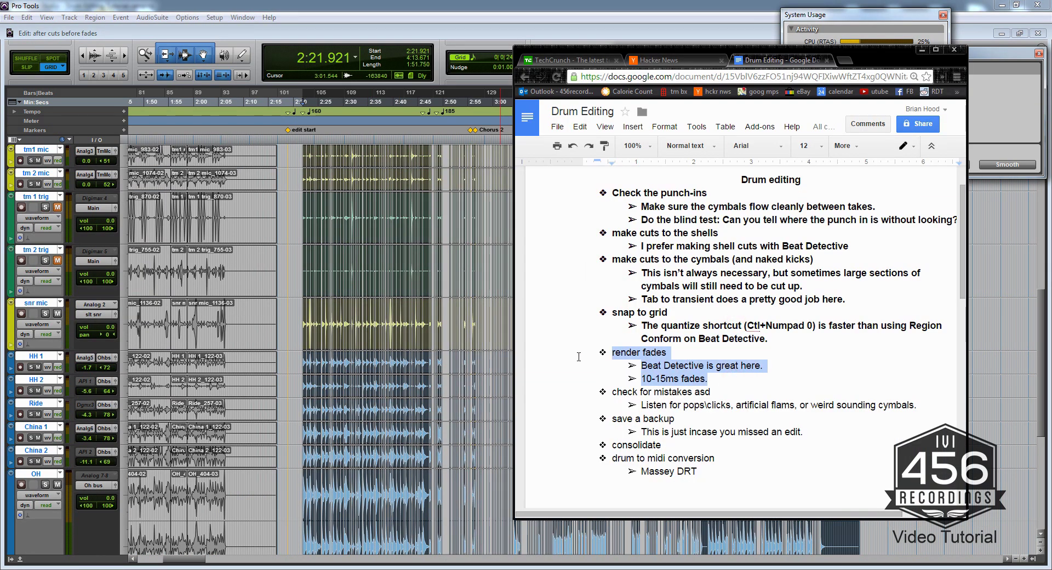
{"action": "key", "text": "ctrl+b"}
{"action": "left_click", "coordinate": [802, 375]}
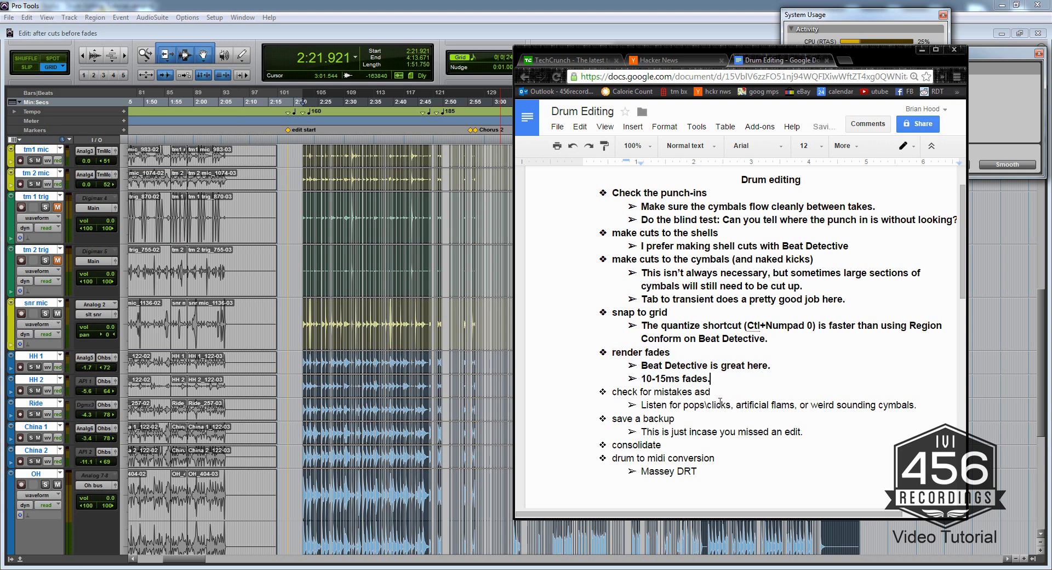
Step: Highlight the "check for mistakes" item and its sub-point in the checklist, review it, and return to Pro Tools
{"action": "left_click_drag", "start_coordinate": [922, 406], "coordinate": [616, 392]}
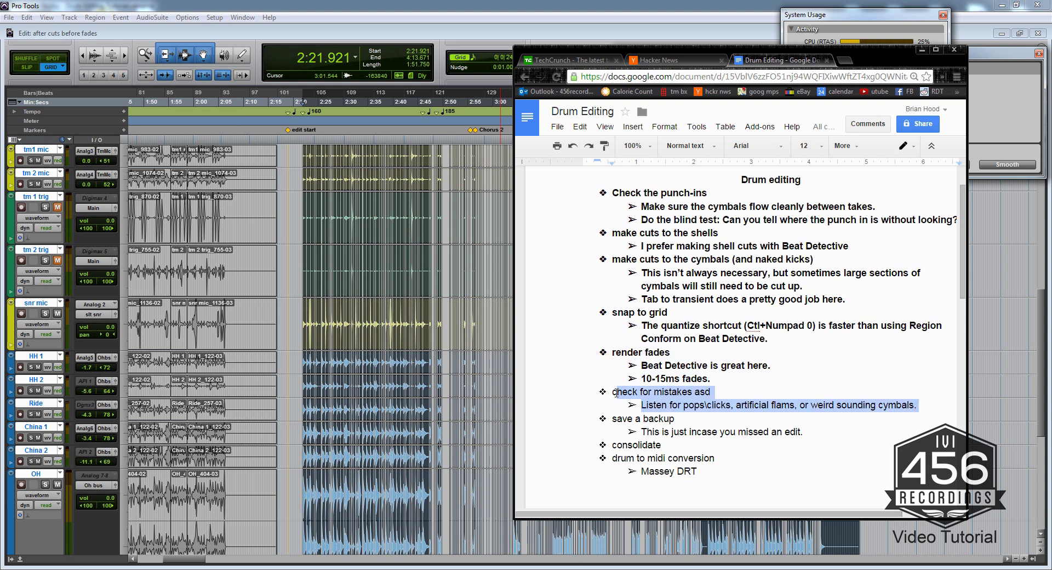
{"action": "key", "text": "alt+Tab"}
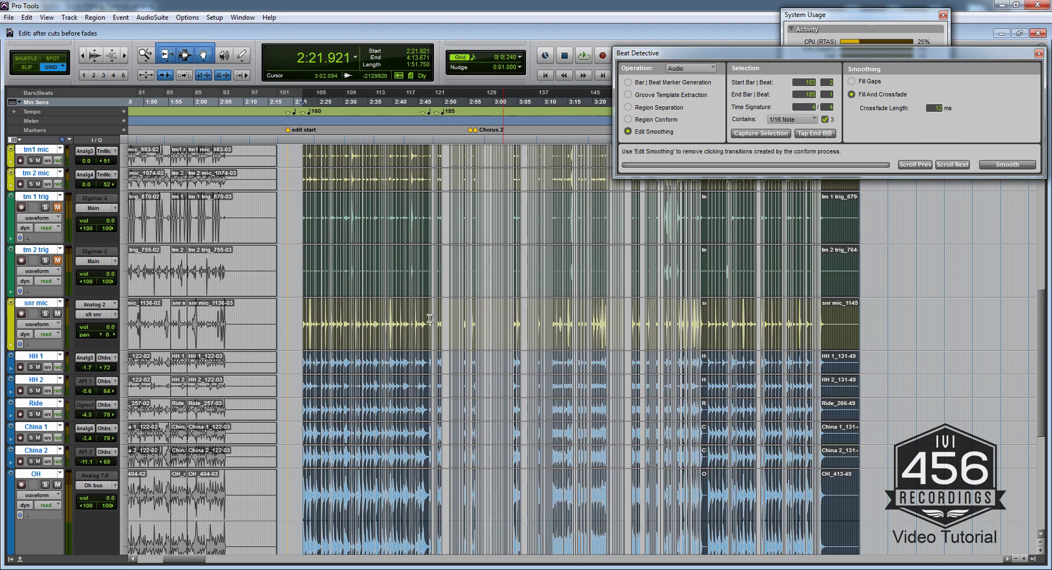
{"action": "scroll", "coordinate": [407, 328], "scroll_direction": "down", "scroll_amount": 3}
{"action": "key", "text": "alt+Tab"}
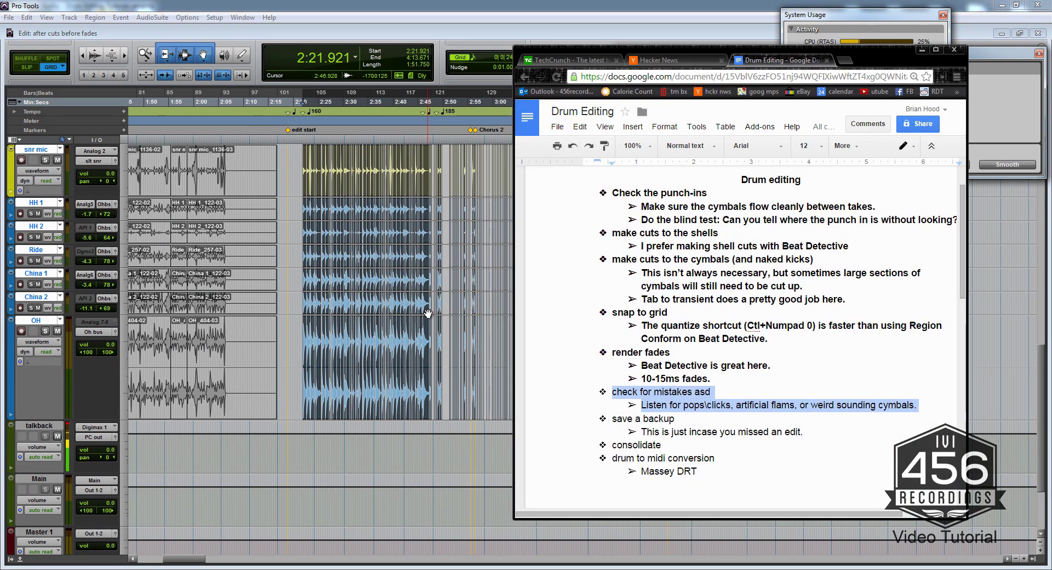
{"action": "key", "text": "alt+Tab"}
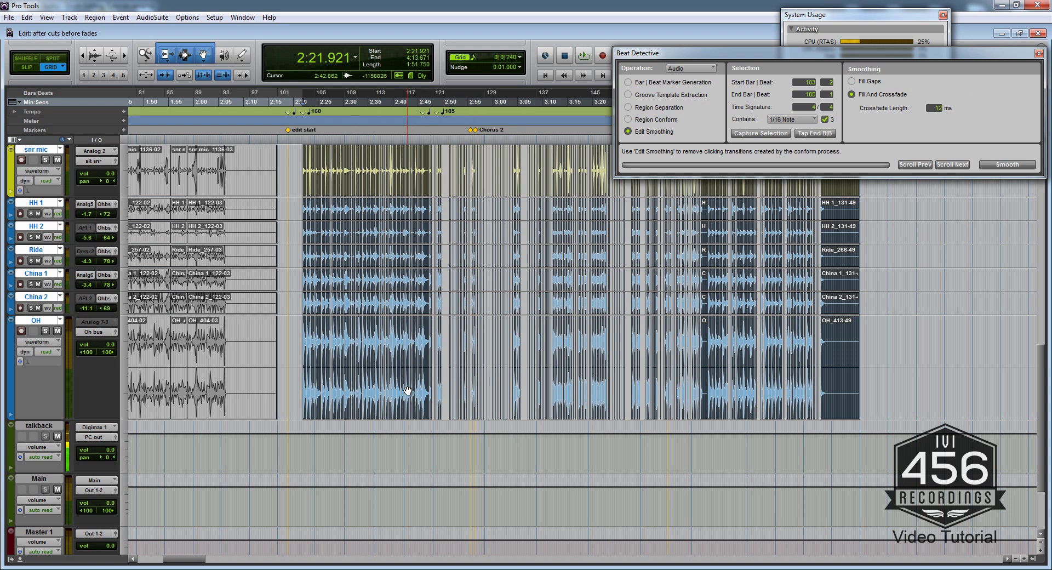
Step: Place the edit cursor at 2:23.235 near the start of the edited drums and examine the crossfades between regions up close
{"action": "scroll", "coordinate": [397, 384], "scroll_direction": "down", "scroll_amount": 3}
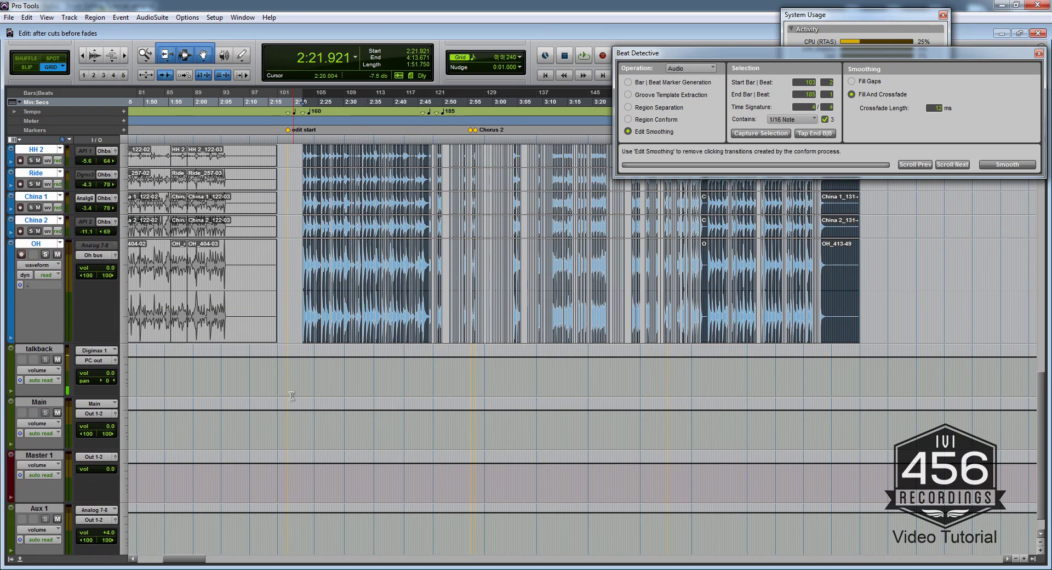
{"action": "left_click", "coordinate": [300, 377]}
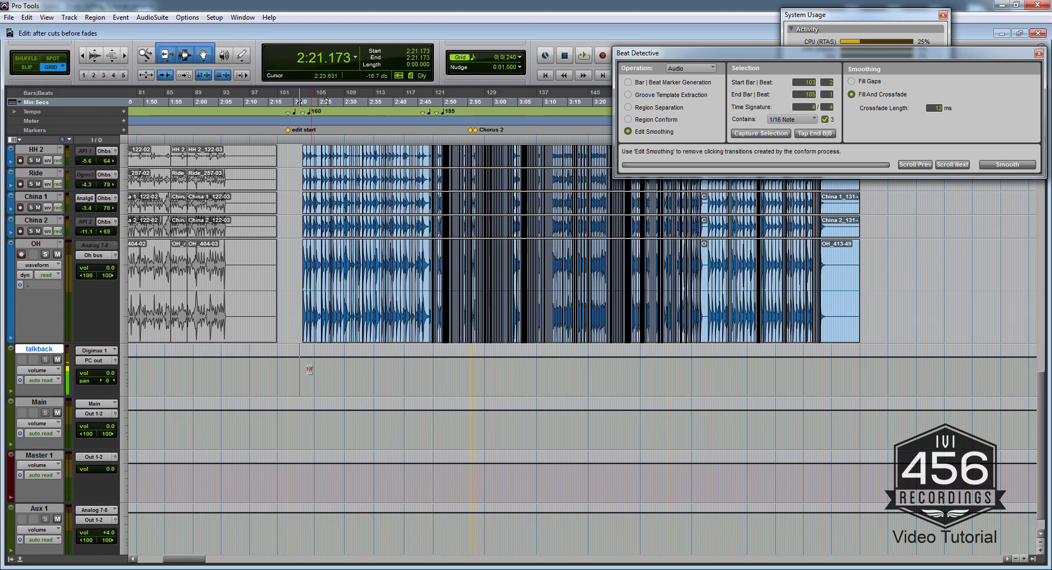
{"action": "left_click", "coordinate": [309, 369]}
{"action": "scroll", "coordinate": [308, 376], "scroll_direction": "up", "scroll_amount": 5}
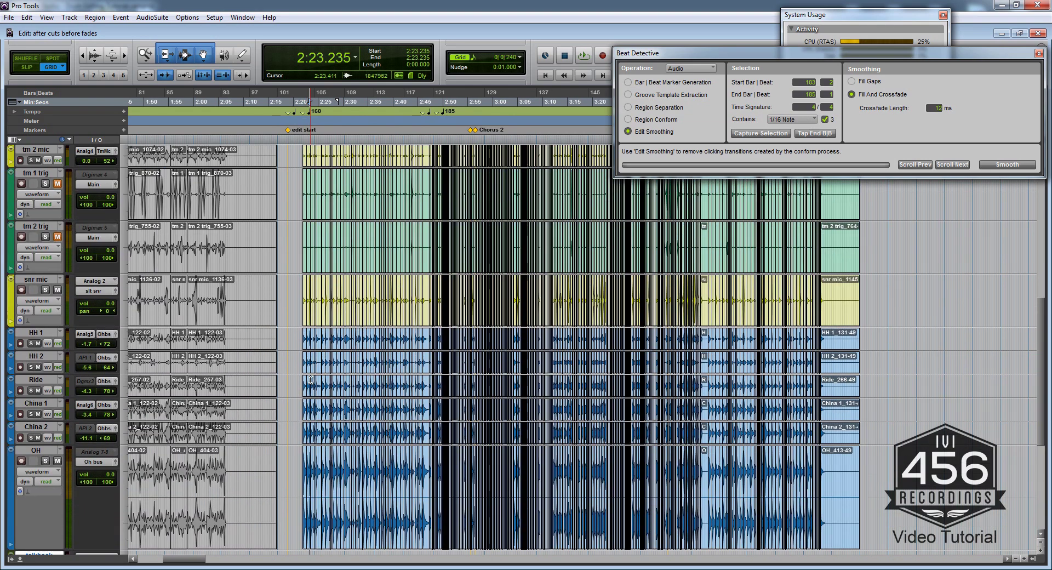
{"action": "scroll", "coordinate": [307, 390], "scroll_direction": "down", "scroll_amount": 2}
{"action": "scroll", "coordinate": [349, 413], "scroll_direction": "up", "scroll_amount": 6}
{"action": "scroll", "coordinate": [412, 406], "scroll_direction": "up", "scroll_amount": 1}
{"action": "key", "text": "ctrl+]"}
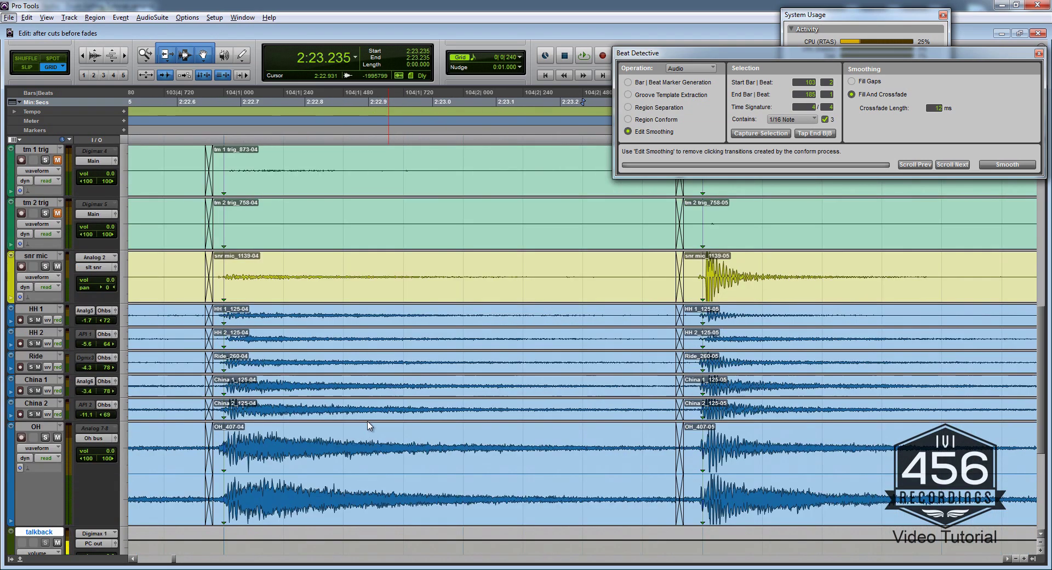
Step: Place the edit cursor at 2:21.736 before the first edited regions and scan the crossfaded drum regions that follow
{"action": "scroll", "coordinate": [374, 429], "scroll_direction": "left", "scroll_amount": 4}
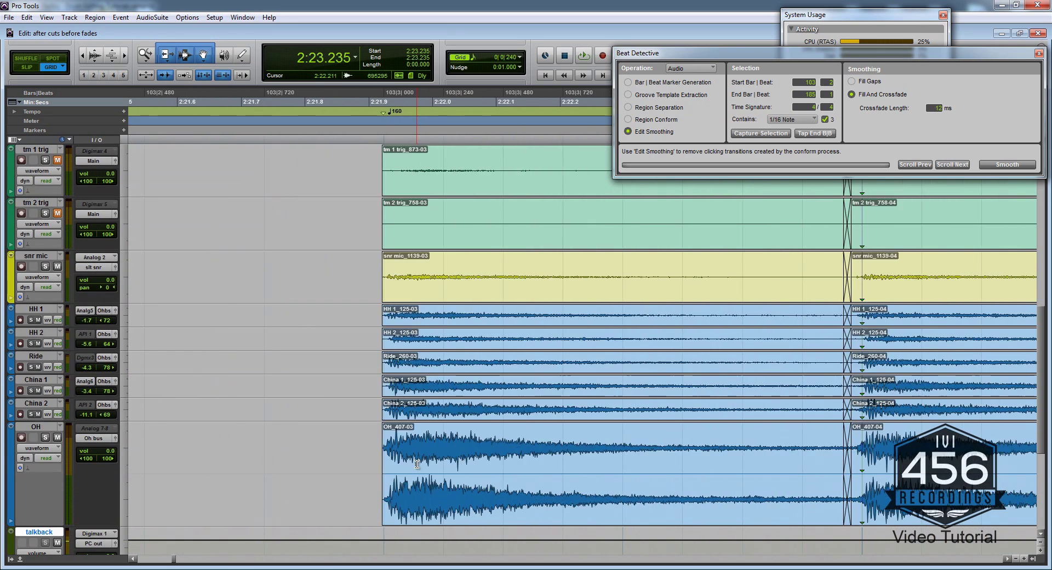
{"action": "key", "text": "ctrl+["}
{"action": "key", "text": "ctrl+["}
{"action": "left_click", "coordinate": [380, 437]}
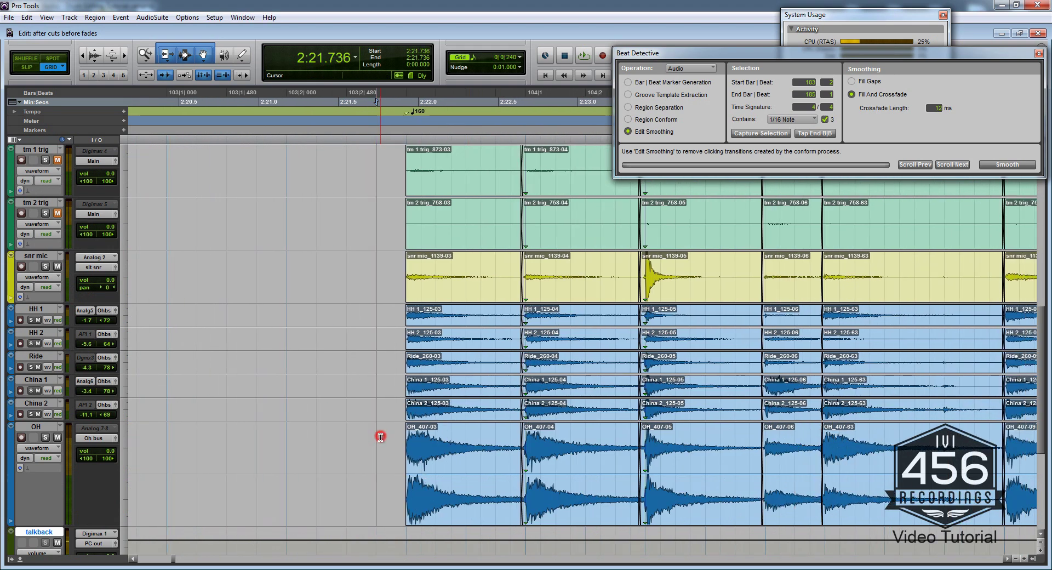
{"action": "scroll", "coordinate": [380, 437], "scroll_direction": "right", "scroll_amount": 3}
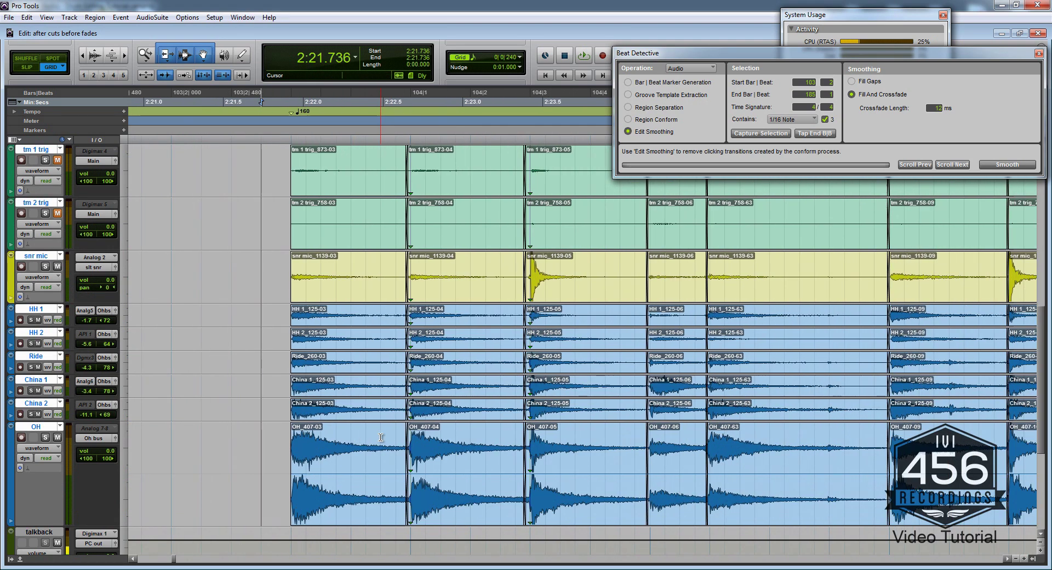
{"action": "scroll", "coordinate": [381, 436], "scroll_direction": "right", "scroll_amount": 2}
{"action": "scroll", "coordinate": [380, 437], "scroll_direction": "right", "scroll_amount": 5}
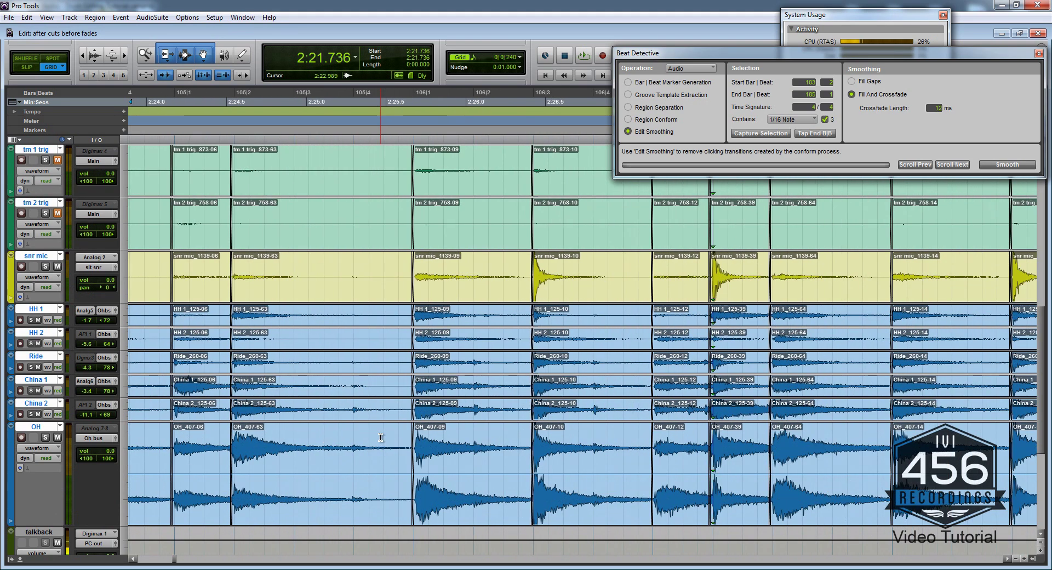
{"action": "scroll", "coordinate": [380, 436], "scroll_direction": "right", "scroll_amount": 9}
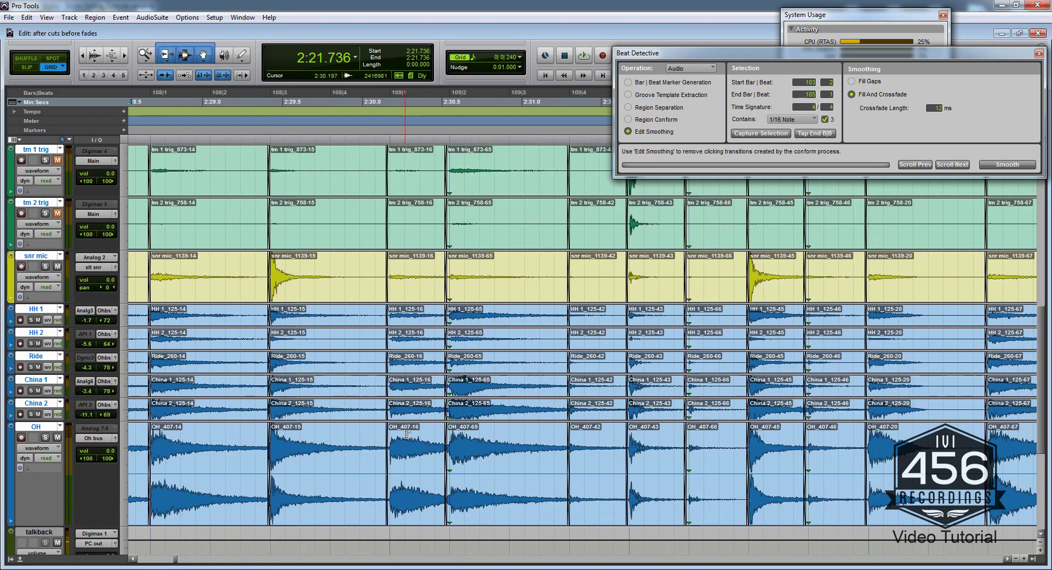
{"action": "scroll", "coordinate": [406, 434], "scroll_direction": "right", "scroll_amount": 8}
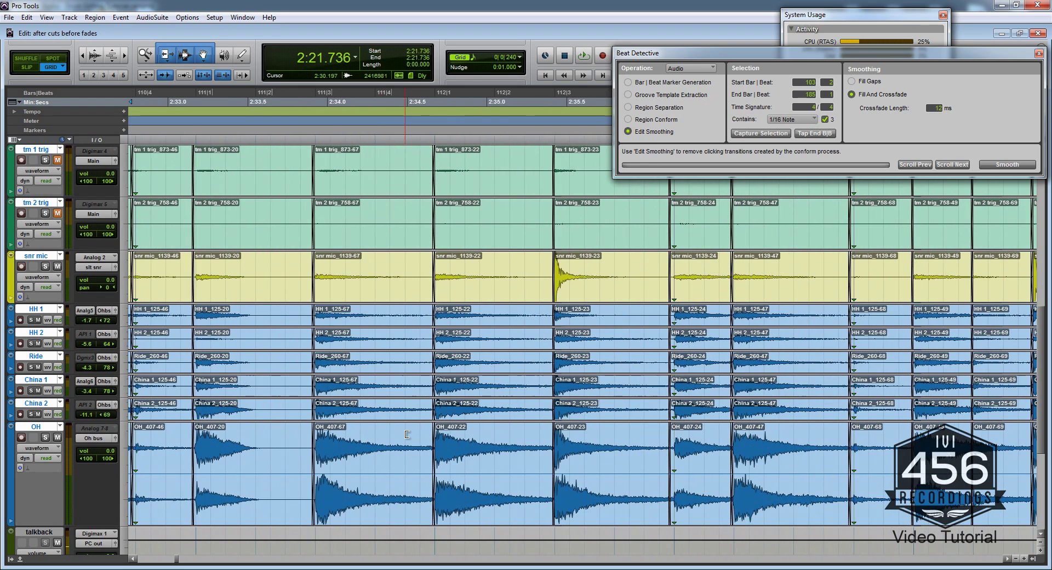
{"action": "scroll", "coordinate": [406, 434], "scroll_direction": "right", "scroll_amount": 8}
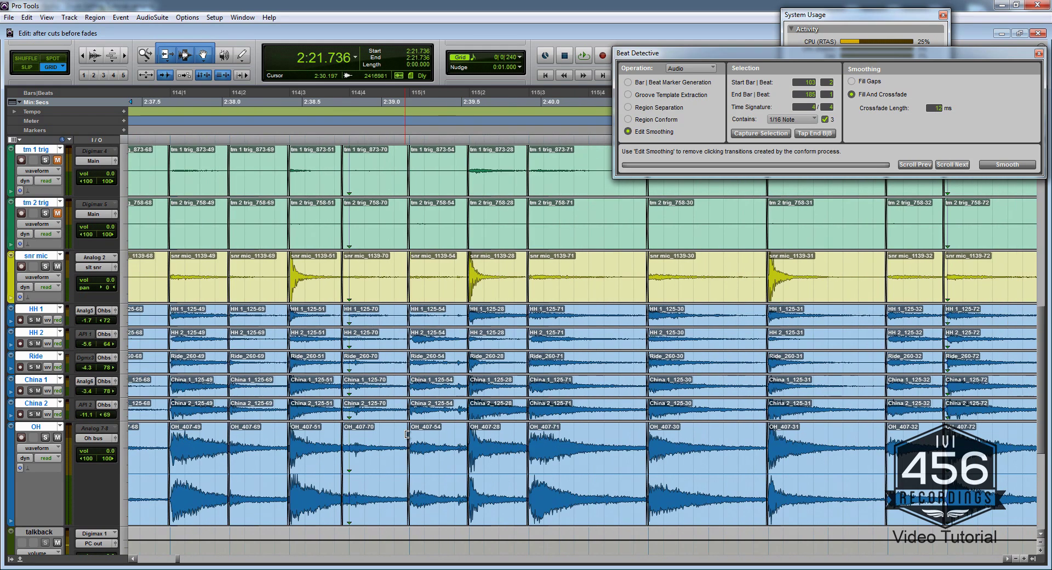
{"action": "key", "text": "space"}
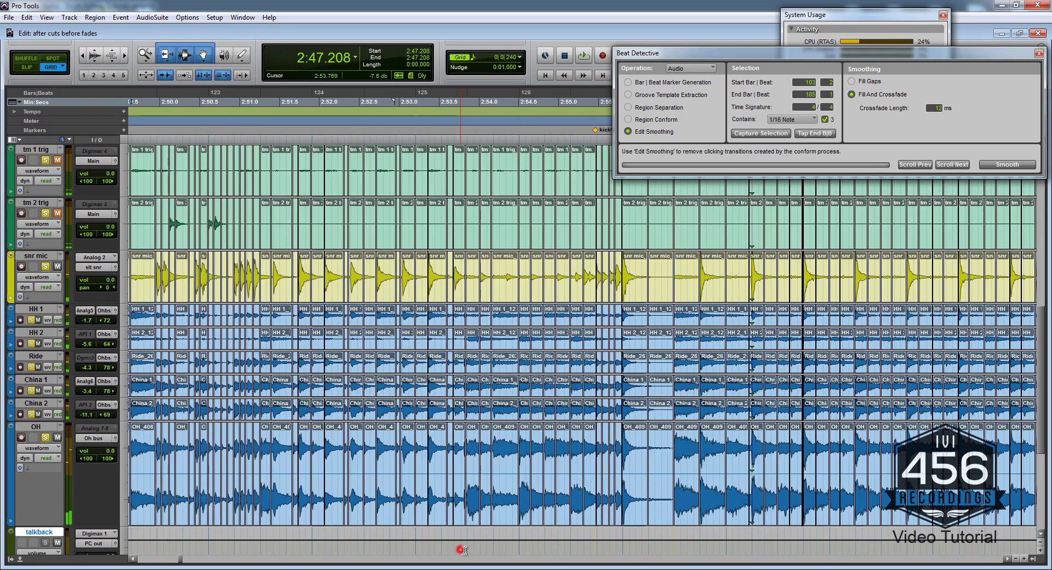
Step: Delete the 12 ms crossfade at 2:53.843 across the grouped drum tracks
{"action": "left_click", "coordinate": [461, 549]}
{"action": "key", "text": "t"}
{"action": "key", "text": "t"}
{"action": "scroll", "coordinate": [569, 510], "scroll_direction": "down", "scroll_amount": 3}
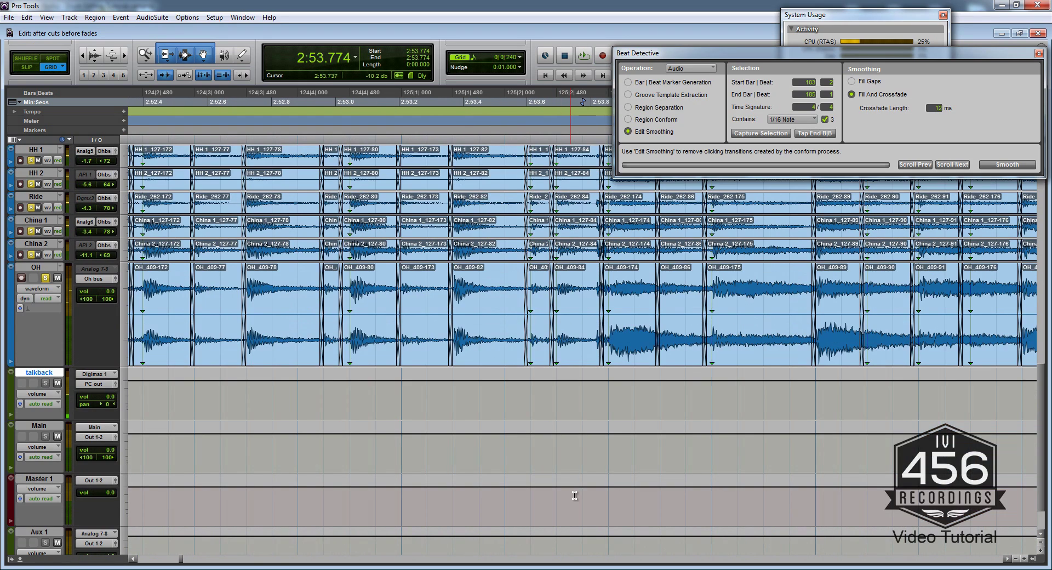
{"action": "key", "text": "t"}
{"action": "scroll", "coordinate": [594, 406], "scroll_direction": "up", "scroll_amount": 1}
{"action": "left_click_drag", "start_coordinate": [551, 414], "coordinate": [523, 412]}
{"action": "key", "text": "space"}
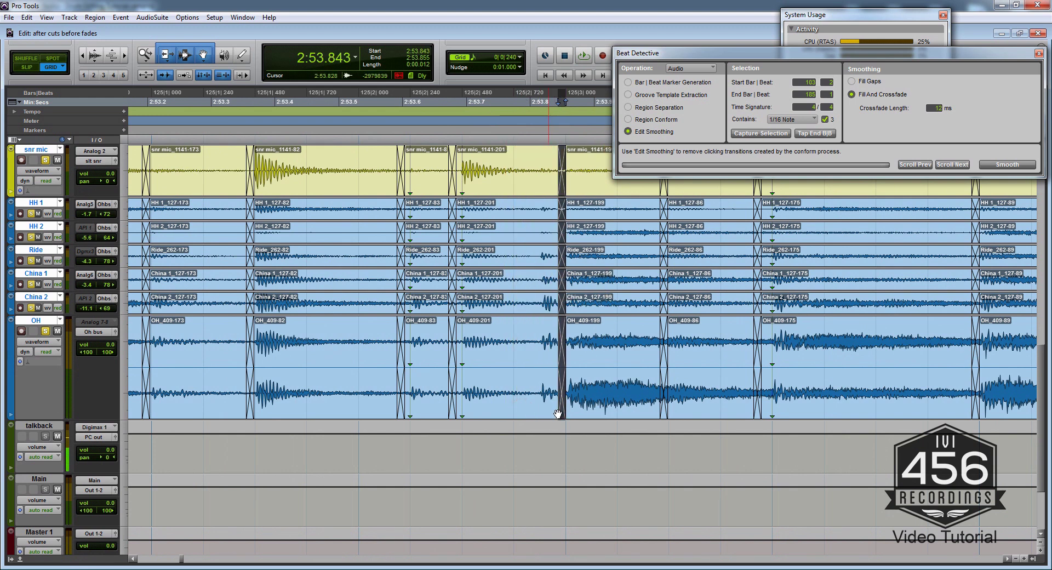
{"action": "left_click_drag", "start_coordinate": [523, 410], "coordinate": [566, 405]}
{"action": "key", "text": "Delete"}
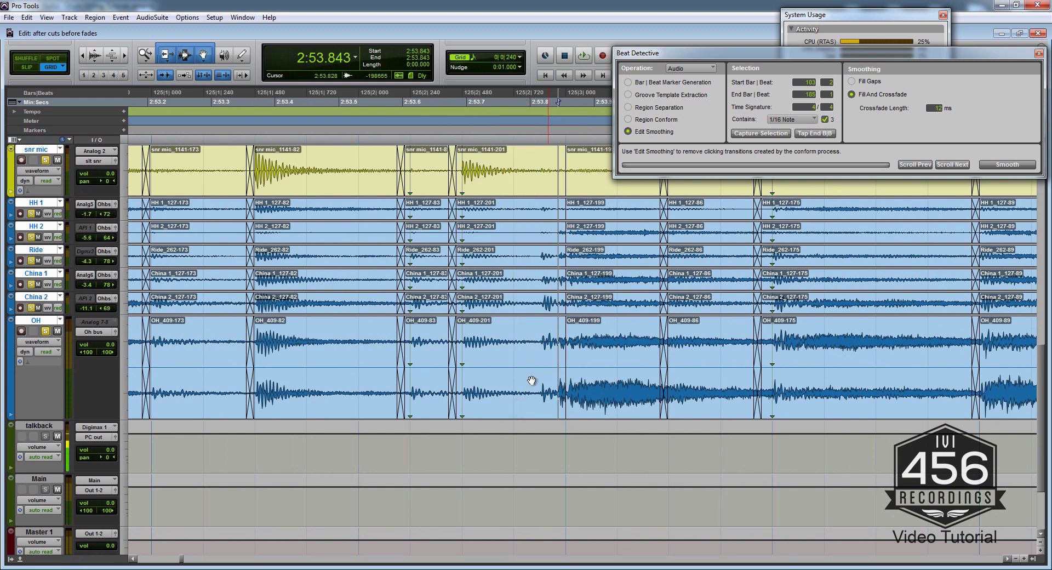
Step: Move the drum edit boundary earlier to 2:53.801 and remove the crossfade there
{"action": "left_click", "coordinate": [560, 402]}
{"action": "left_click_drag", "start_coordinate": [527, 400], "coordinate": [525, 400]}
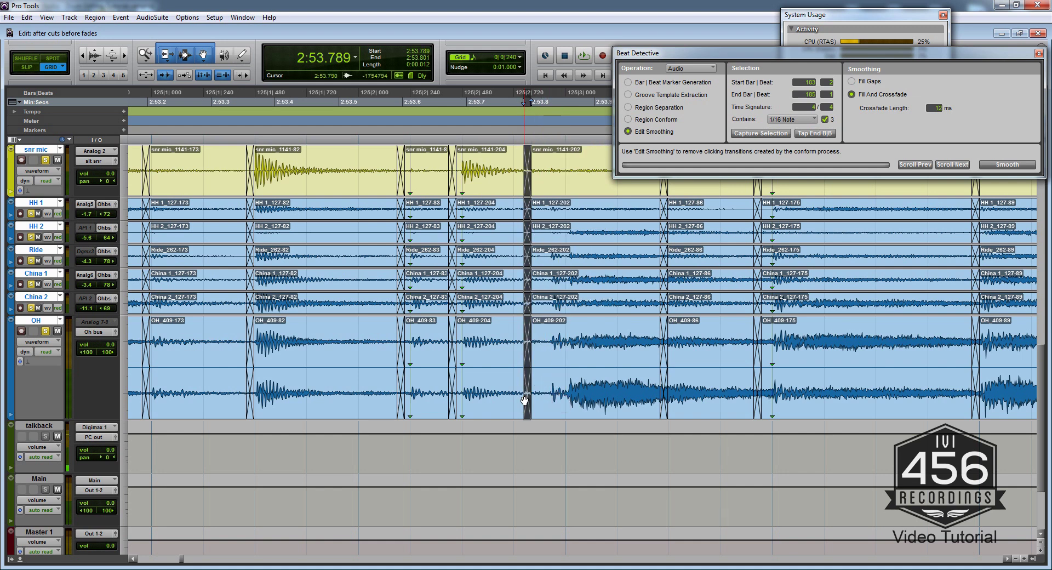
{"action": "left_click", "coordinate": [541, 353]}
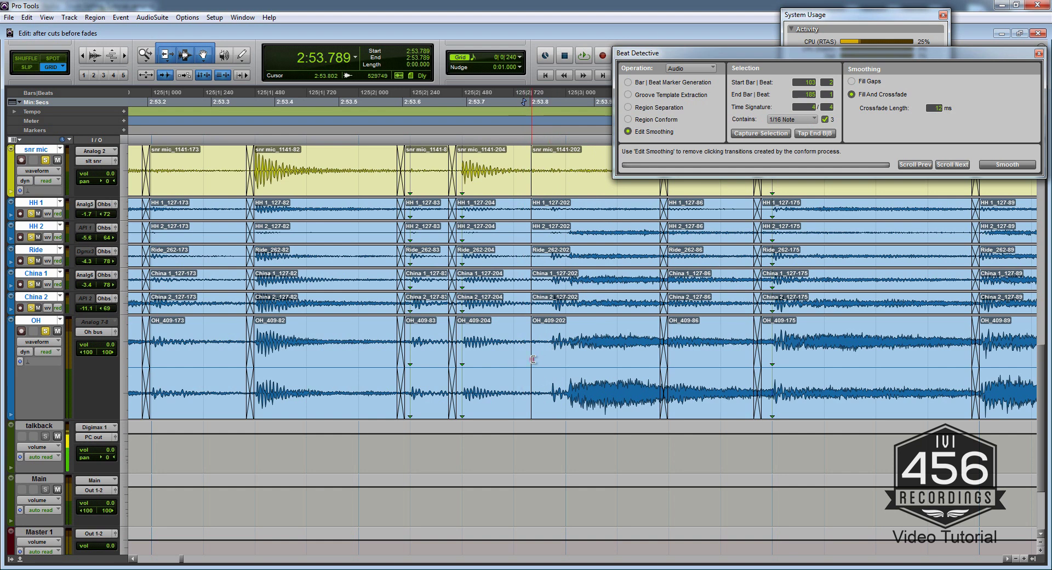
{"action": "left_click_drag", "start_coordinate": [533, 360], "coordinate": [546, 358]}
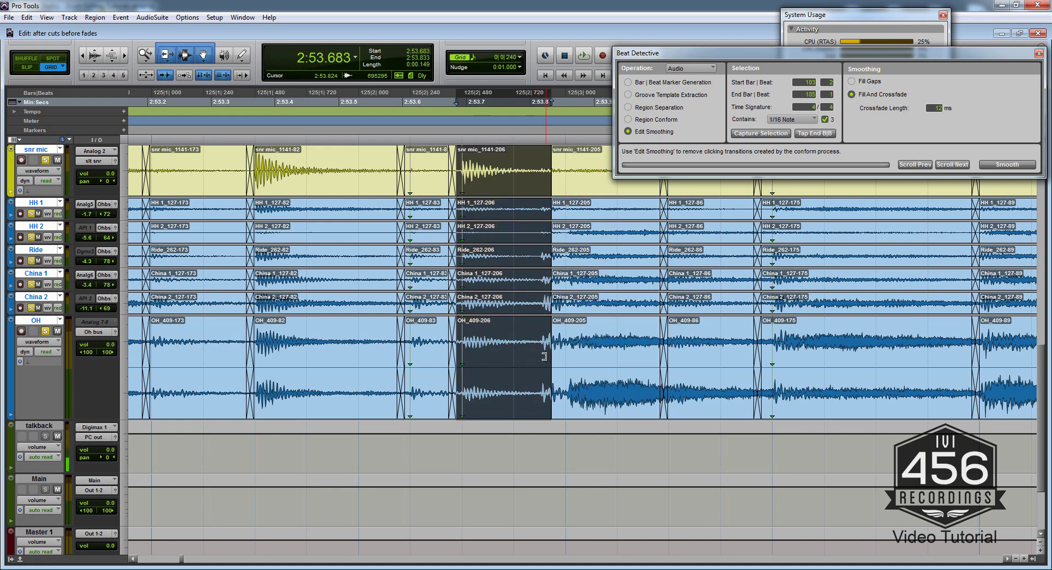
{"action": "key", "text": "ctrl+z"}
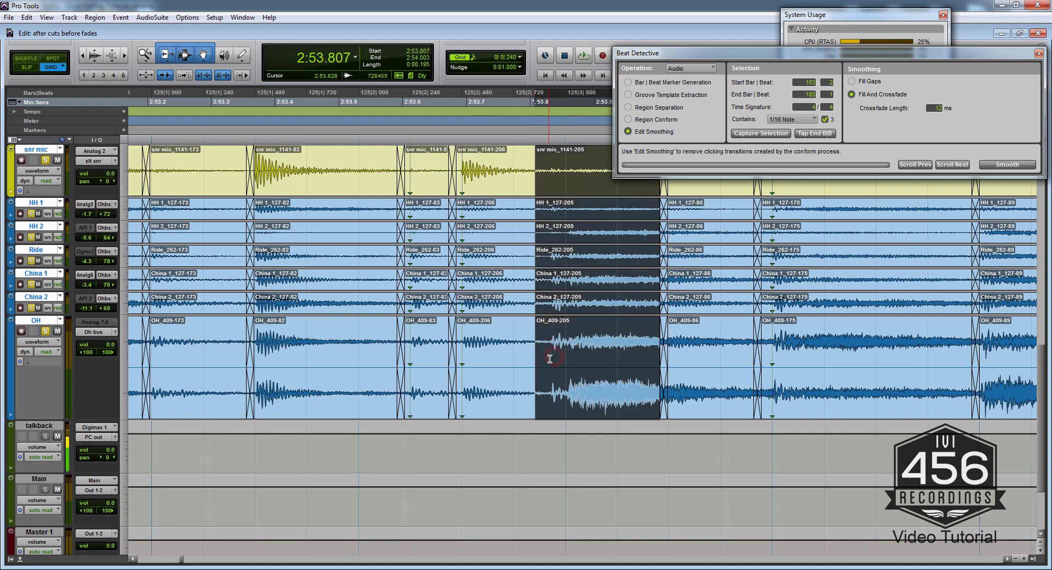
{"action": "left_click_drag", "start_coordinate": [534, 356], "coordinate": [490, 411]}
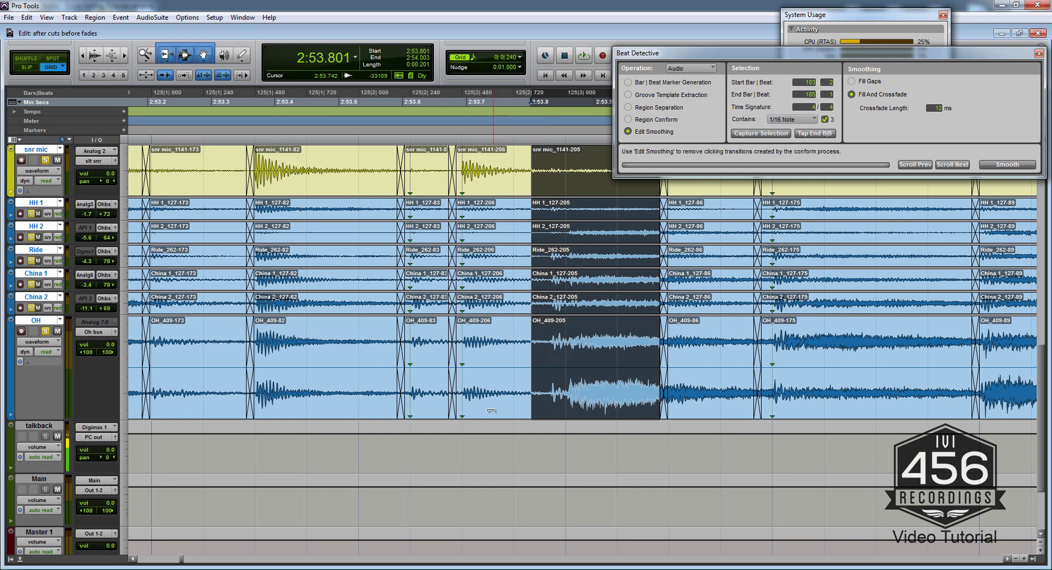
Step: Play the drums from 2:53.693 to check the moved edit boundary
{"action": "left_click", "coordinate": [453, 447]}
{"action": "key", "text": "space"}
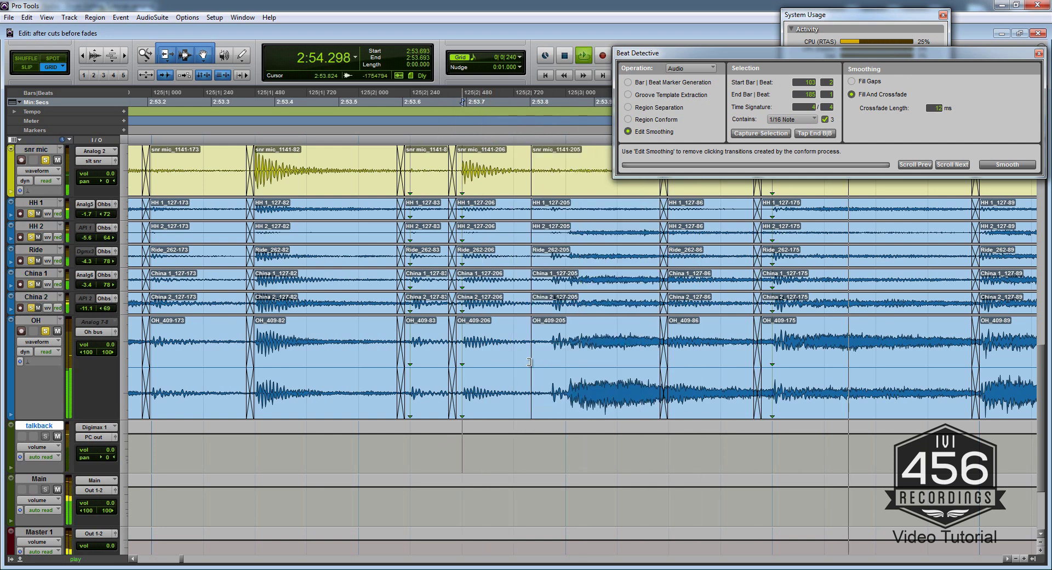
{"action": "key", "text": "space"}
{"action": "left_click", "coordinate": [563, 339]}
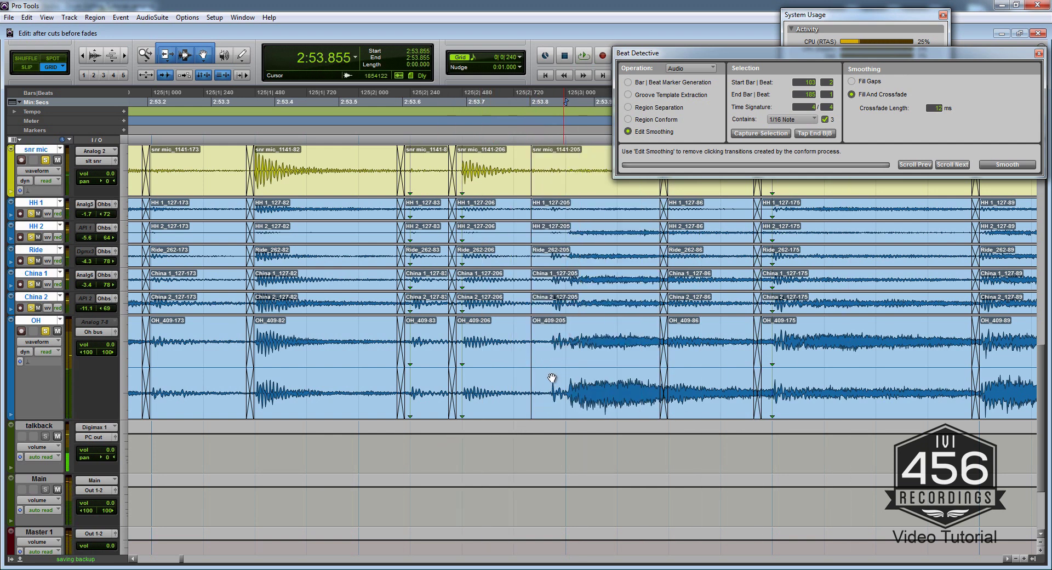
{"action": "left_click", "coordinate": [552, 383]}
{"action": "key", "text": "Delete"}
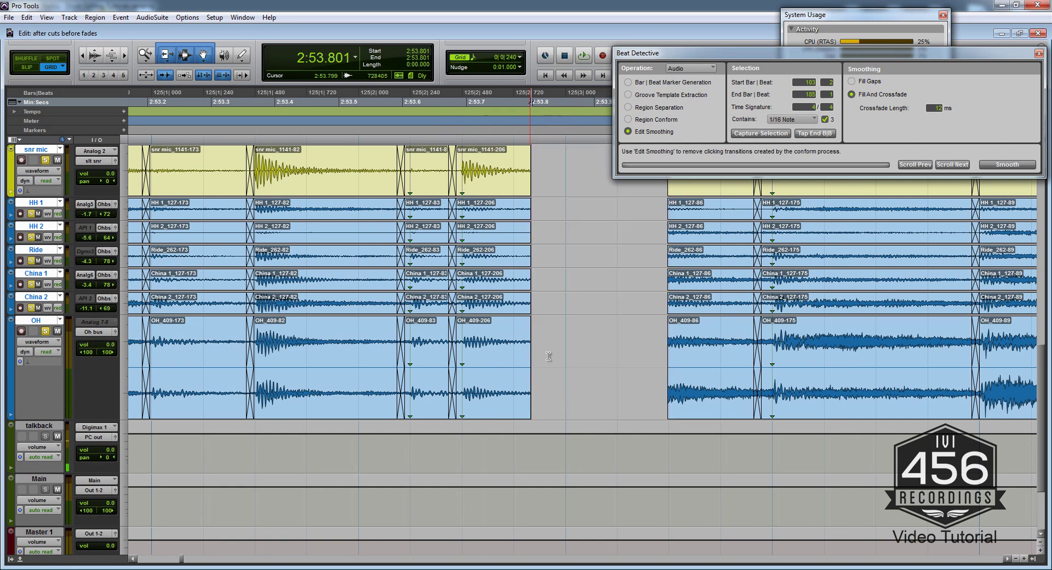
{"action": "key", "text": "ctrl+z"}
Step: Separate the drum regions at 2:53.855 and delete the section between 2:53.801 and that cut
{"action": "left_click", "coordinate": [563, 335]}
{"action": "key", "text": "b"}
{"action": "left_click", "coordinate": [554, 390]}
{"action": "key", "text": "Delete"}
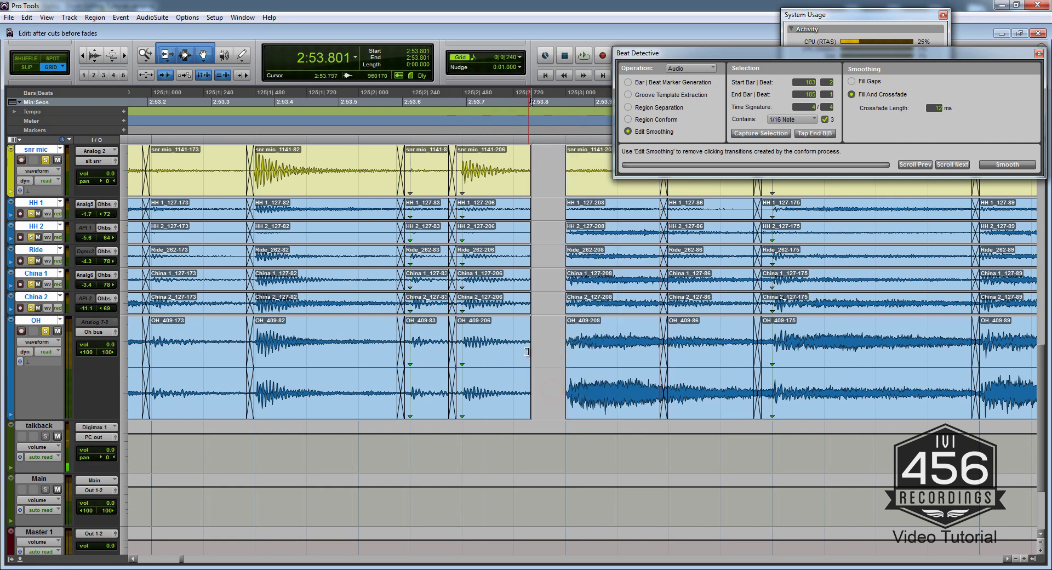
Step: Readjust the end of the drum regions before the gap to about 2:53.814, then select the remaining gap up to 2:53.855
{"action": "left_click_drag", "start_coordinate": [527, 351], "coordinate": [543, 345]}
{"action": "left_click", "coordinate": [540, 336]}
{"action": "key", "text": "b"}
{"action": "left_click", "coordinate": [552, 403]}
{"action": "key", "text": "Delete"}
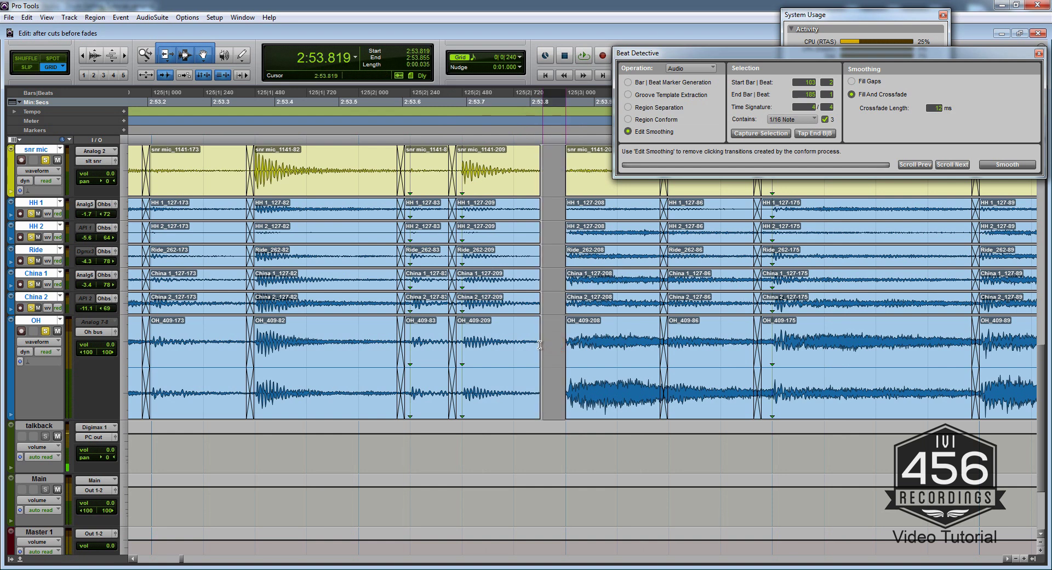
{"action": "left_click", "coordinate": [539, 344], "text": "shift"}
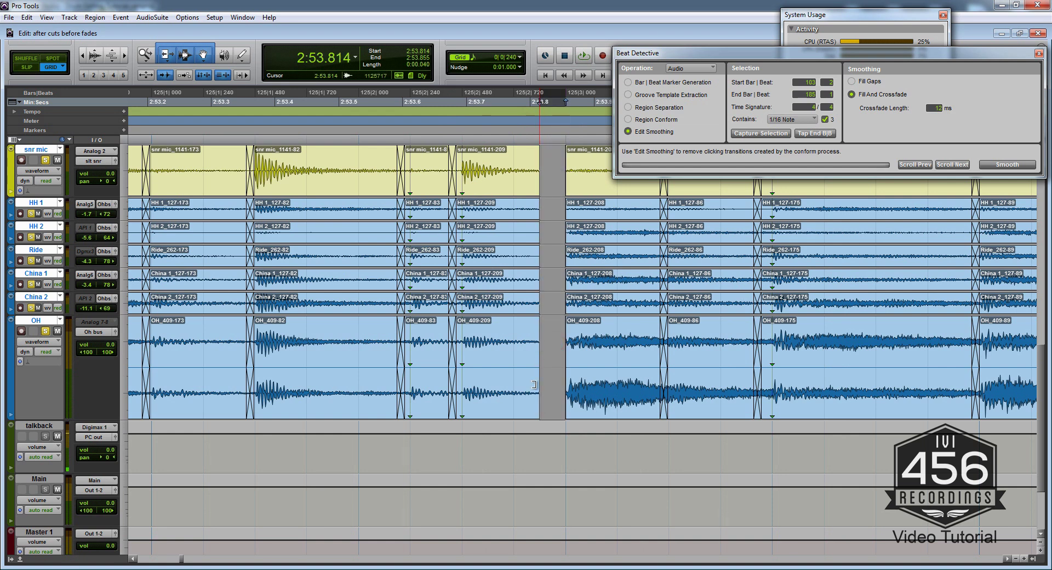
Step: Play the drums through the gap from 2:53.368 and again from 2:53.044
{"action": "left_click", "coordinate": [266, 443]}
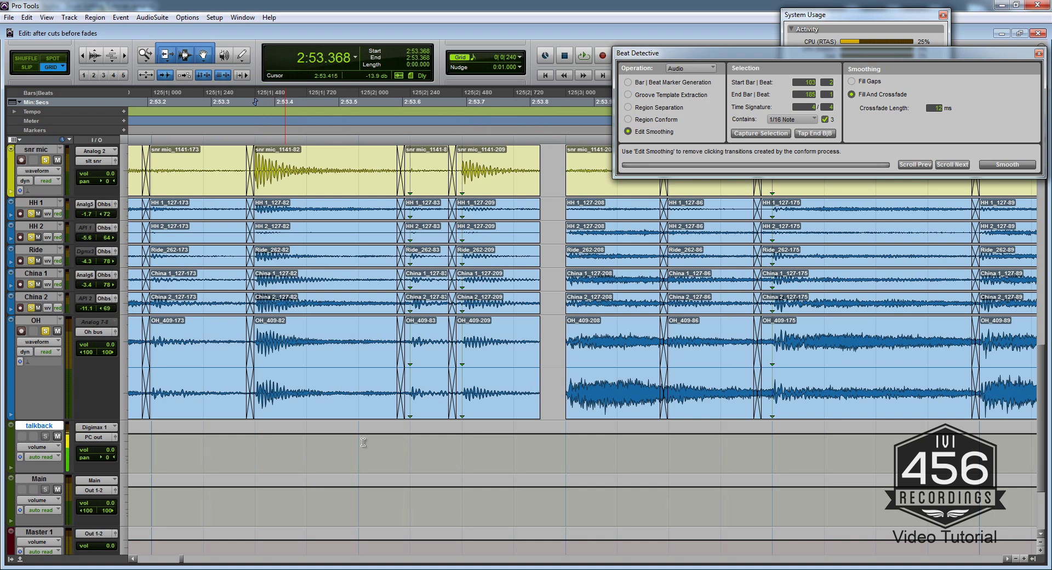
{"action": "key", "text": "space"}
{"action": "key", "text": "space"}
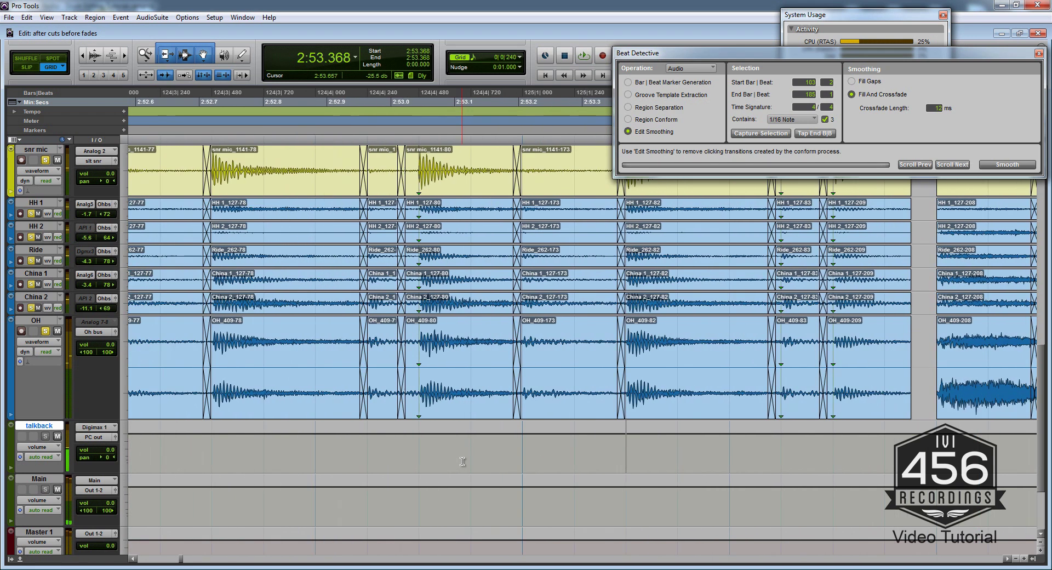
{"action": "left_click", "coordinate": [465, 455]}
{"action": "key", "text": "space"}
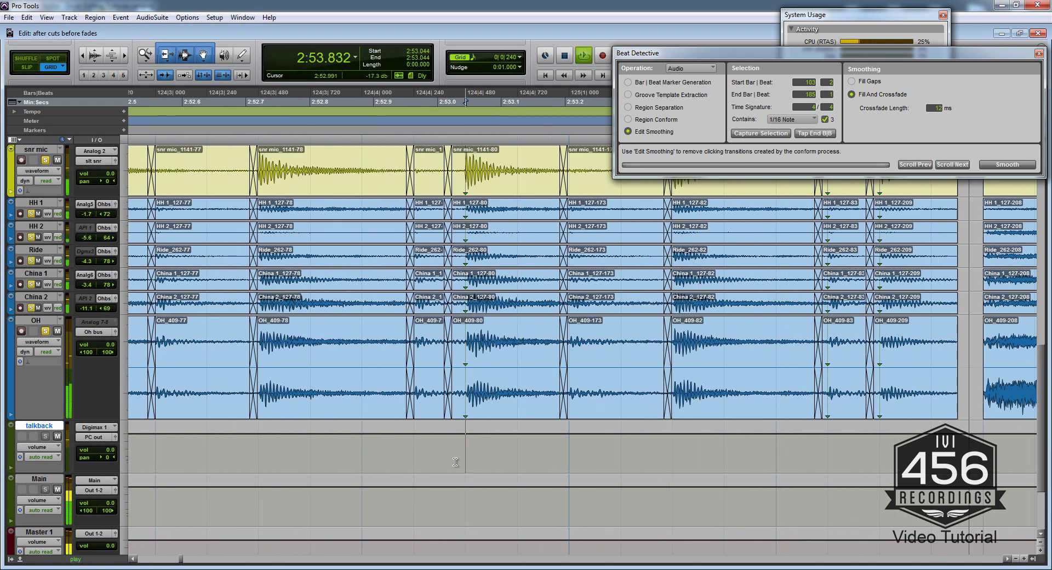
{"action": "key", "text": "space"}
Step: Try copying the drum hit from 2:53.044 to 2:53.206 over the hit before the gap, play it from 2:52.963, and undo the replacement
{"action": "left_click_drag", "start_coordinate": [469, 340], "coordinate": [548, 344]}
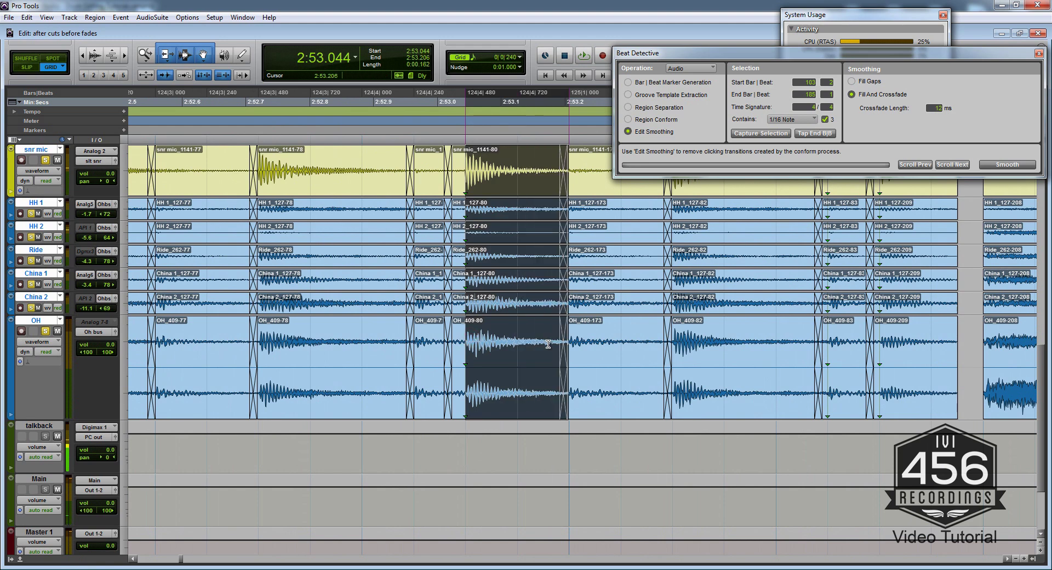
{"action": "left_click", "coordinate": [893, 348]}
{"action": "key", "text": "ctrl+v"}
{"action": "left_click", "coordinate": [420, 463]}
{"action": "key", "text": "space"}
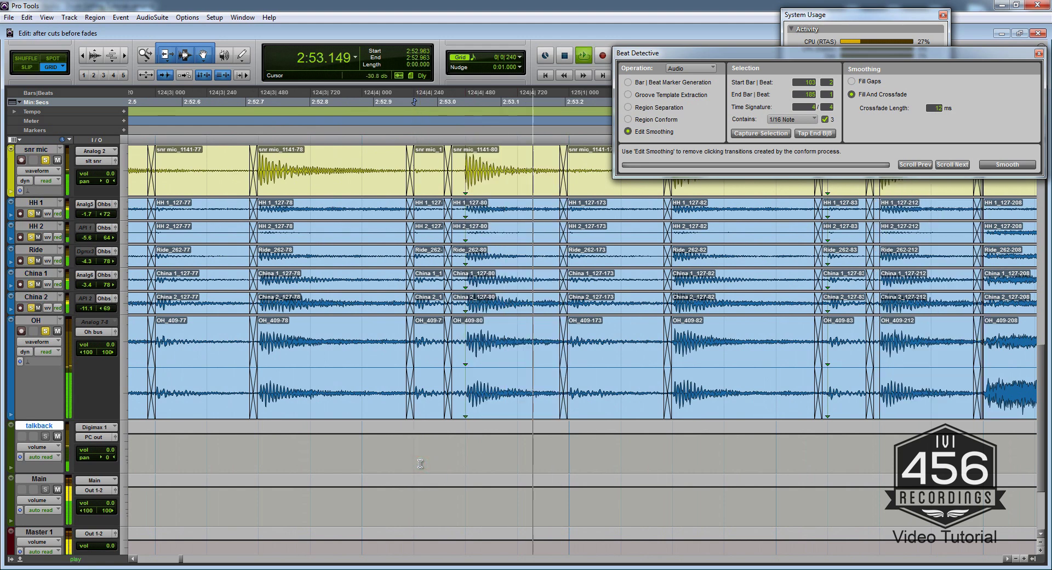
{"action": "key", "text": "space"}
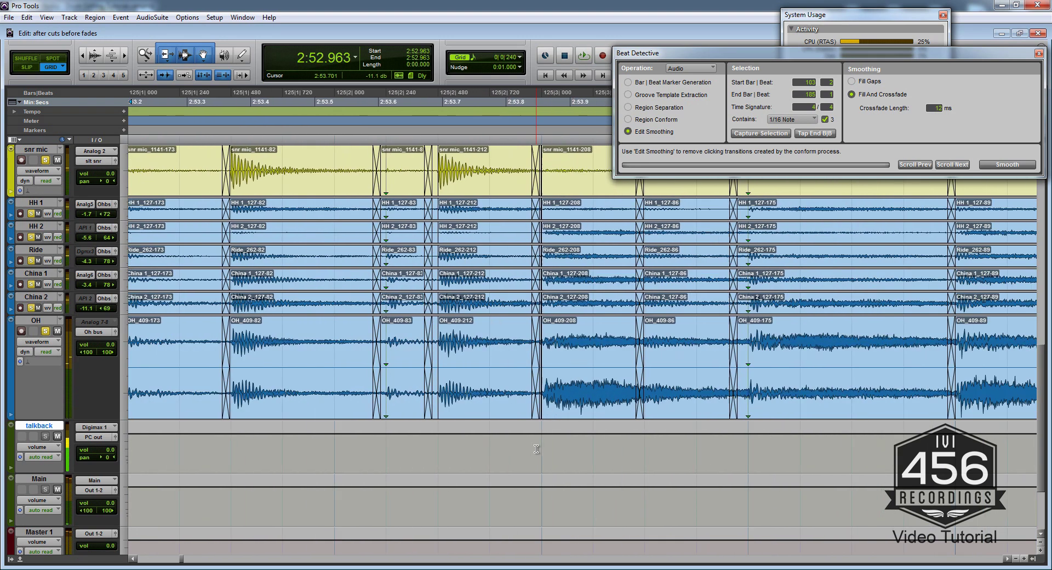
{"action": "key", "text": "ctrl+z"}
{"action": "left_click", "coordinate": [450, 328]}
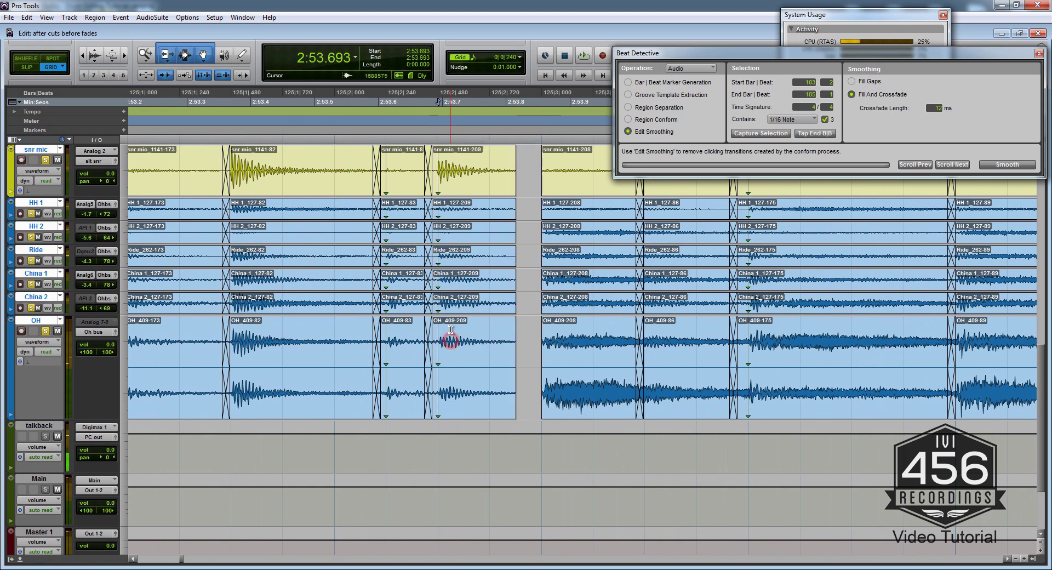
{"action": "key", "text": "ctrl+e"}
{"action": "key", "text": "ctrl+z"}
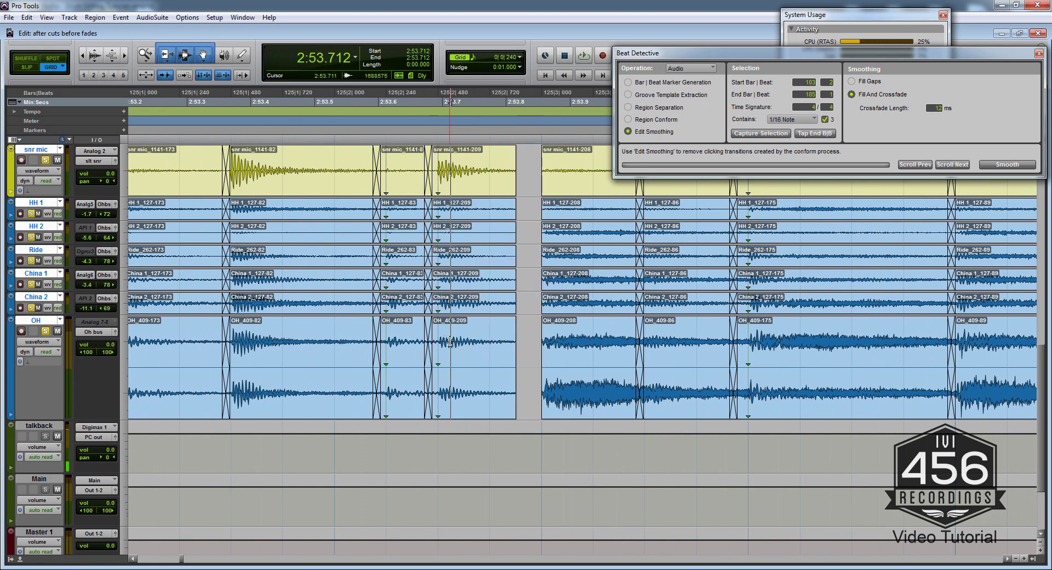
Step: Separate the drum regions at 2:53.709, just after the attack of the hit before the gap
{"action": "key", "text": "ctrl+bracketright"}
{"action": "key", "text": "ctrl+bracketright"}
{"action": "left_click", "coordinate": [436, 335]}
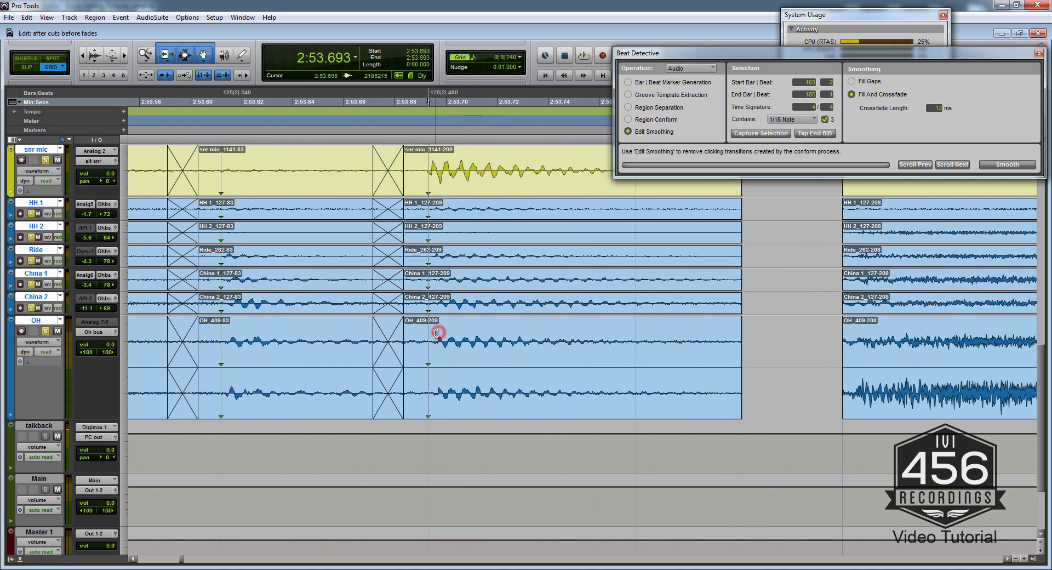
{"action": "left_click", "coordinate": [470, 331]}
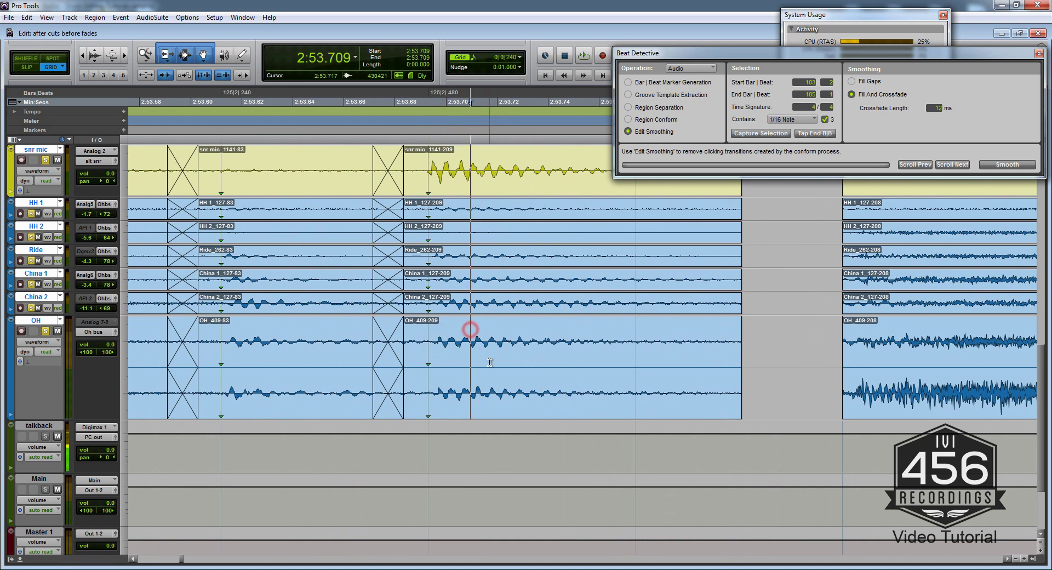
{"action": "key", "text": "ctrl+e"}
{"action": "key", "text": "ctrl+bracketleft"}
{"action": "key", "text": "ctrl+bracketleft"}
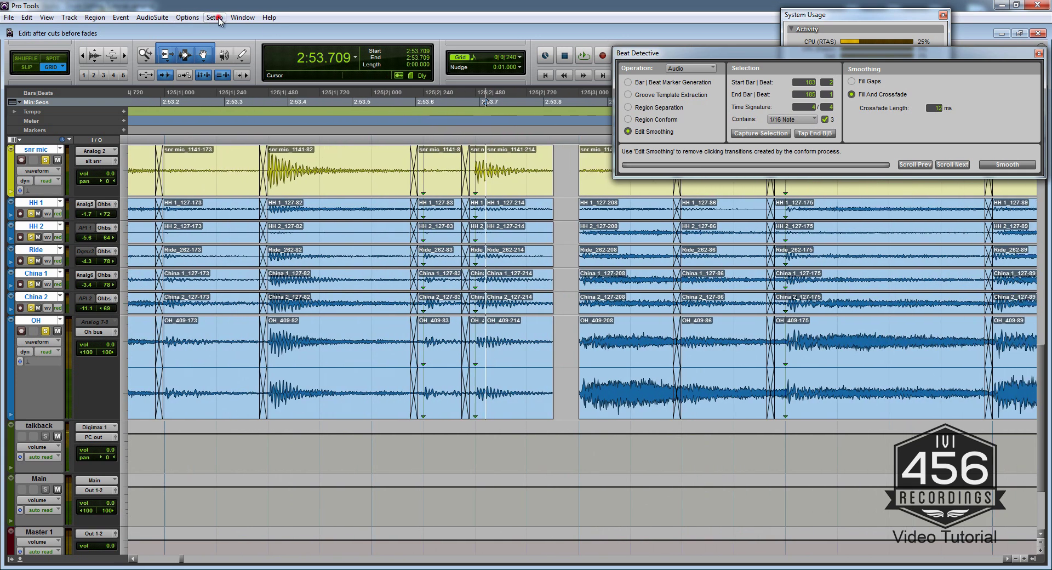
Step: Set the TC/E plug-in preference to Waves Sound Shifter with its <factory default> settings
{"action": "left_click", "coordinate": [214, 18]}
{"action": "left_click", "coordinate": [251, 174]}
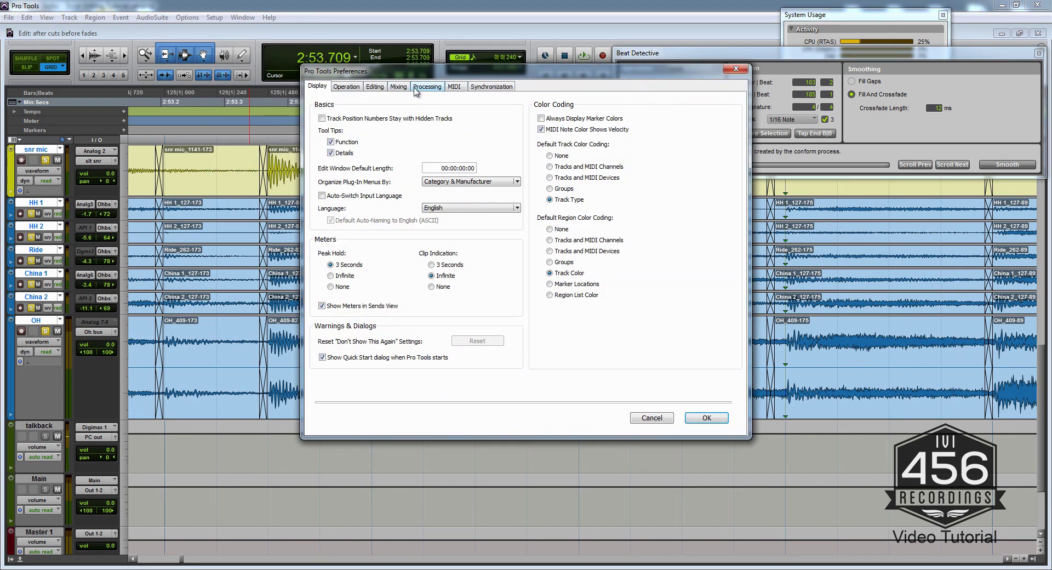
{"action": "left_click", "coordinate": [415, 90]}
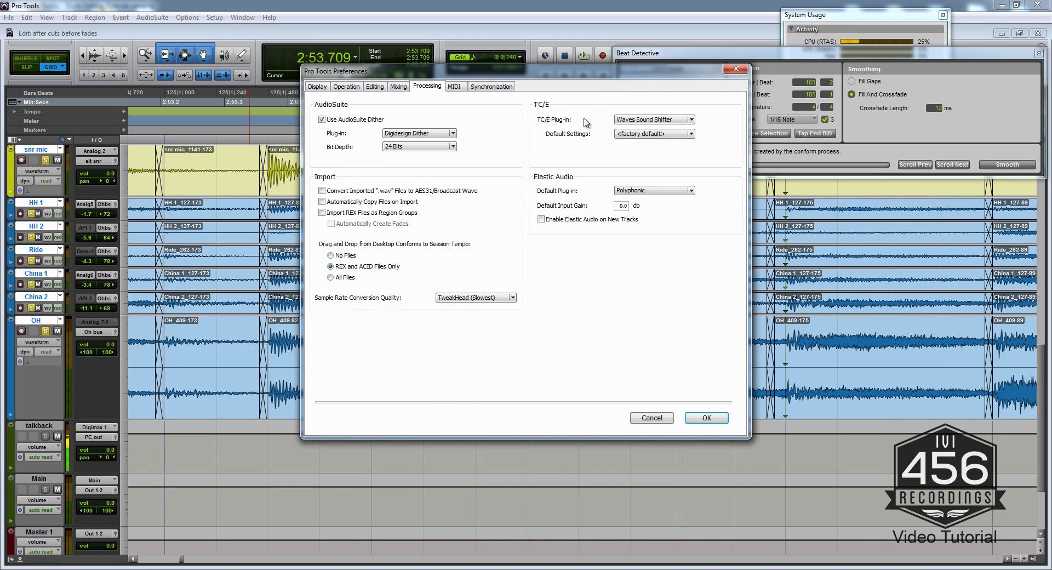
{"action": "left_click", "coordinate": [648, 120]}
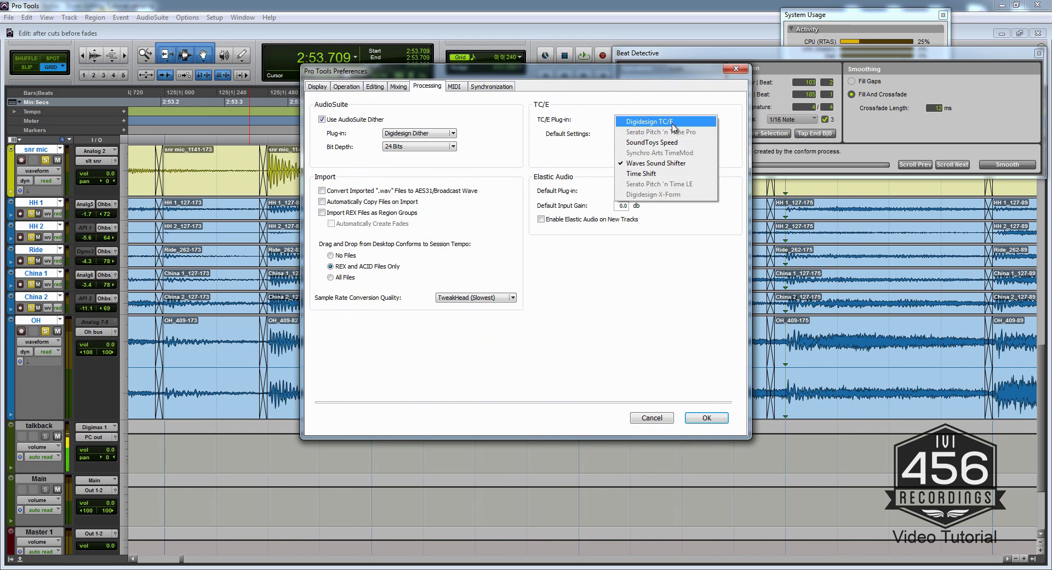
{"action": "left_click", "coordinate": [683, 163]}
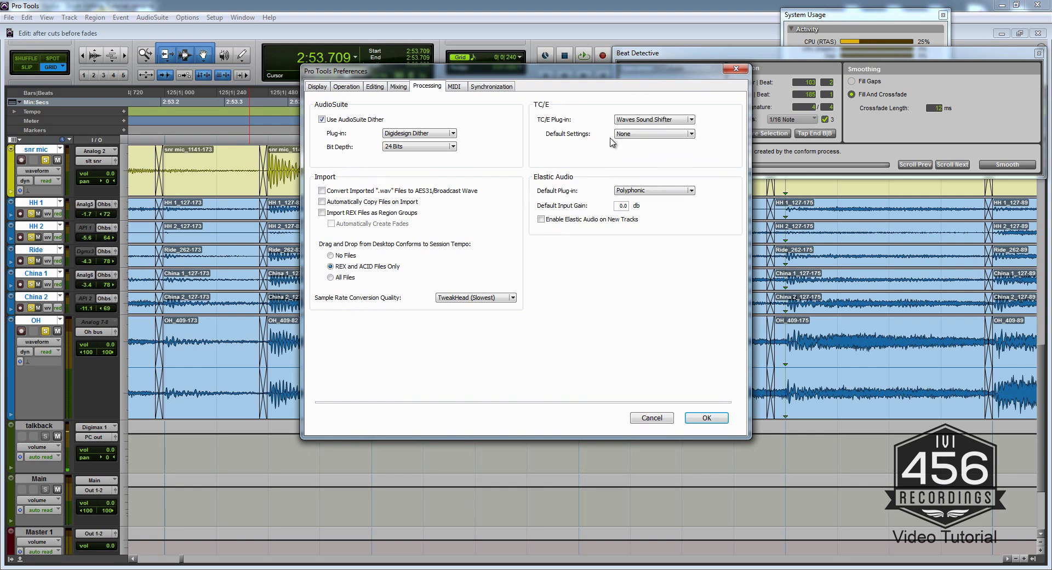
{"action": "left_click", "coordinate": [621, 133]}
{"action": "left_click", "coordinate": [582, 132]}
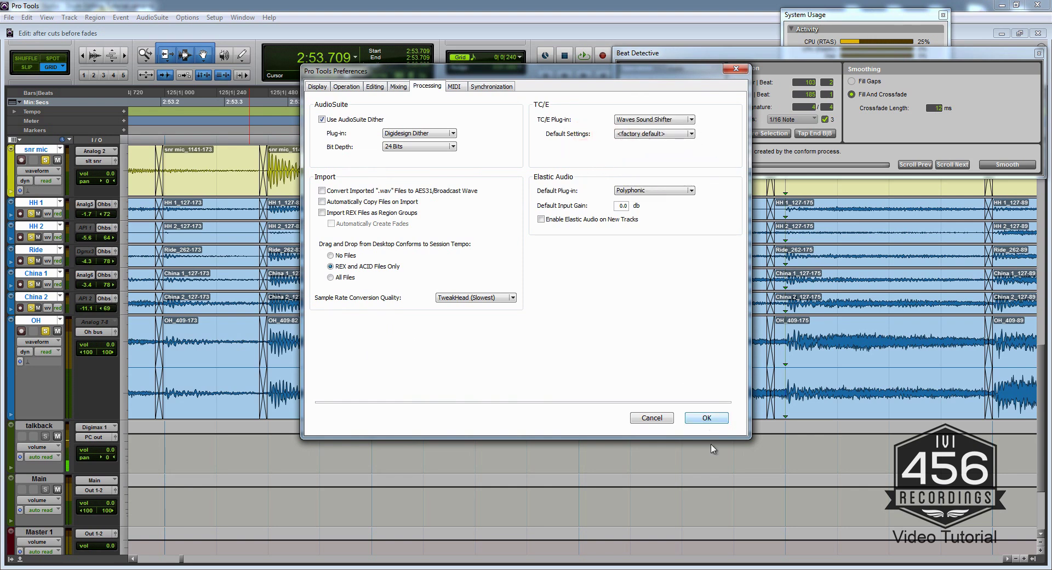
{"action": "left_click", "coordinate": [706, 418]}
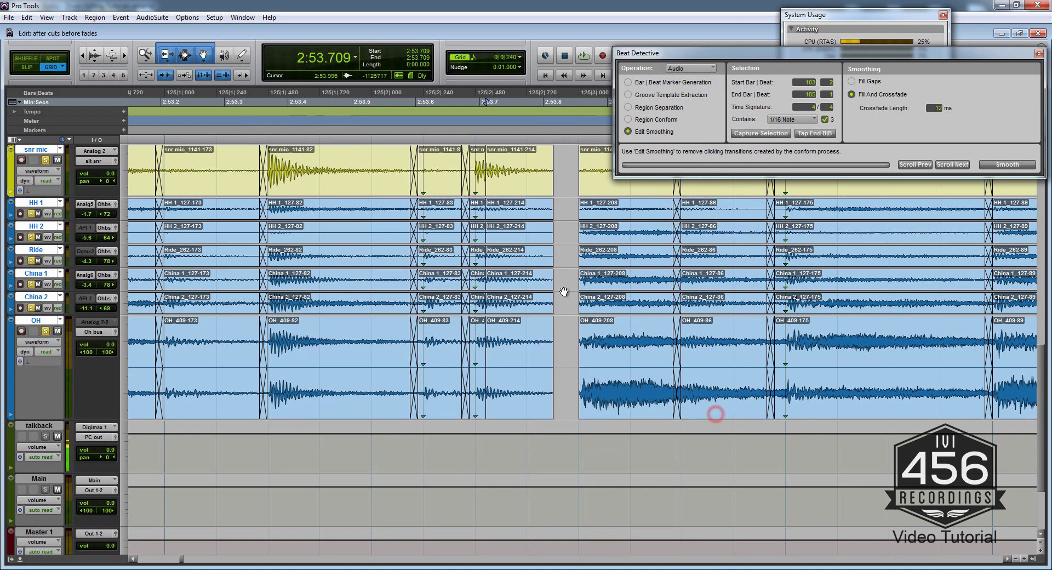
Step: Time-stretch the drum regions starting at 2:53.709 with the TCE Trim tool to end at 2:53.862, filling the gap
{"action": "left_click", "coordinate": [165, 55]}
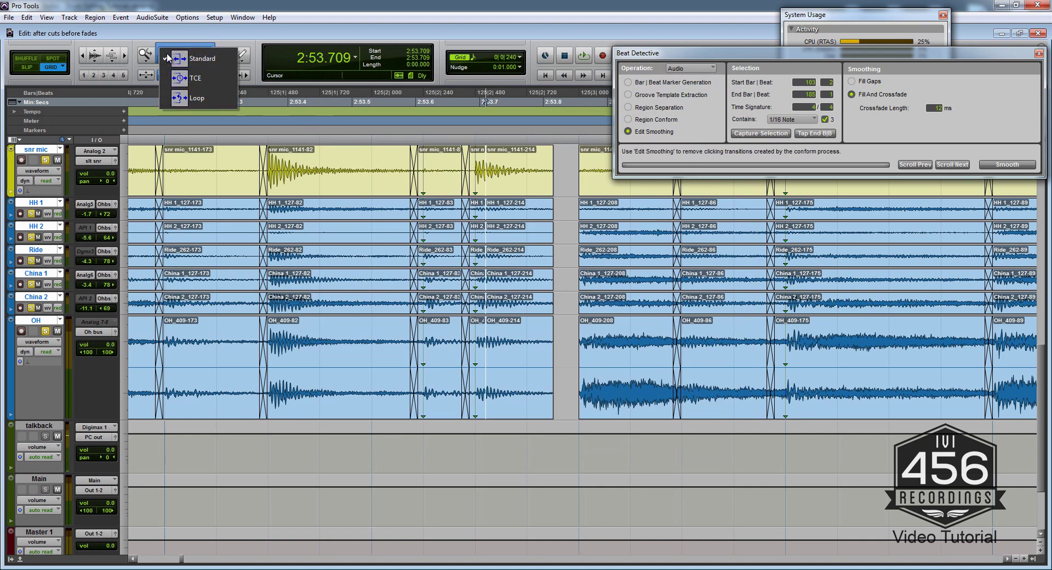
{"action": "left_click", "coordinate": [181, 78]}
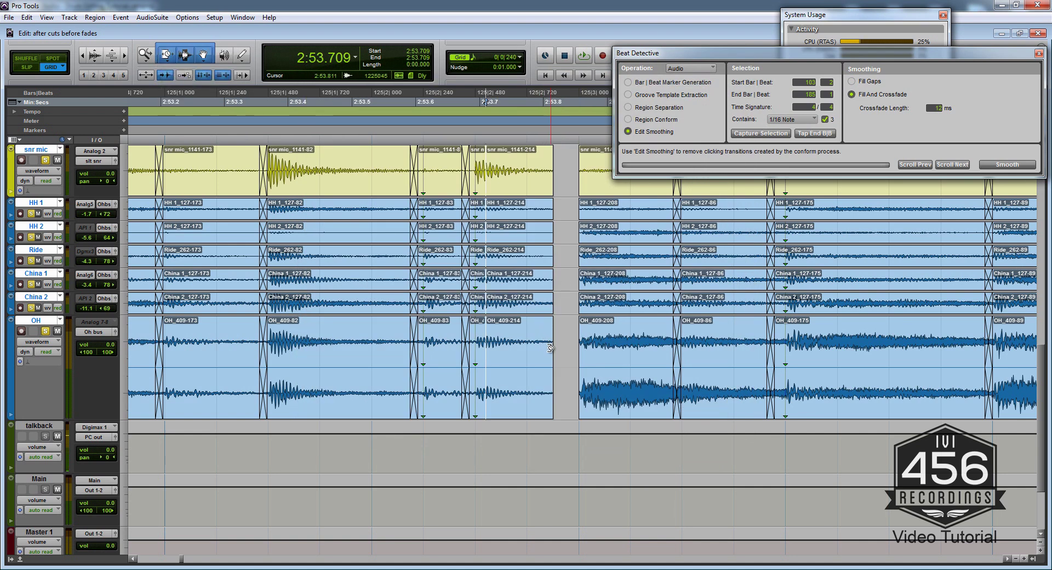
{"action": "left_click_drag", "start_coordinate": [550, 349], "coordinate": [582, 358]}
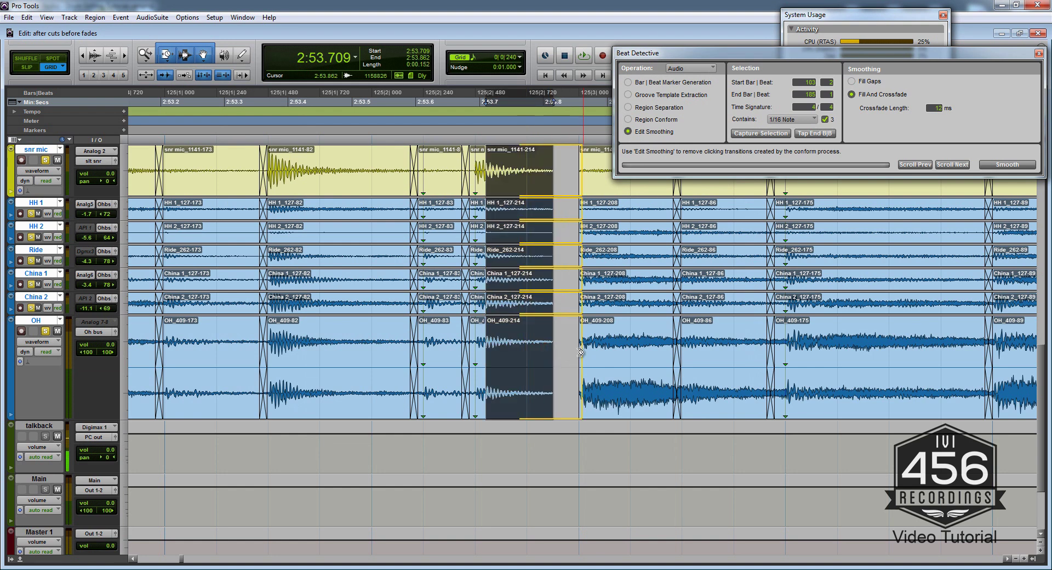
{"action": "left_click_drag", "start_coordinate": [580, 353], "coordinate": [581, 353]}
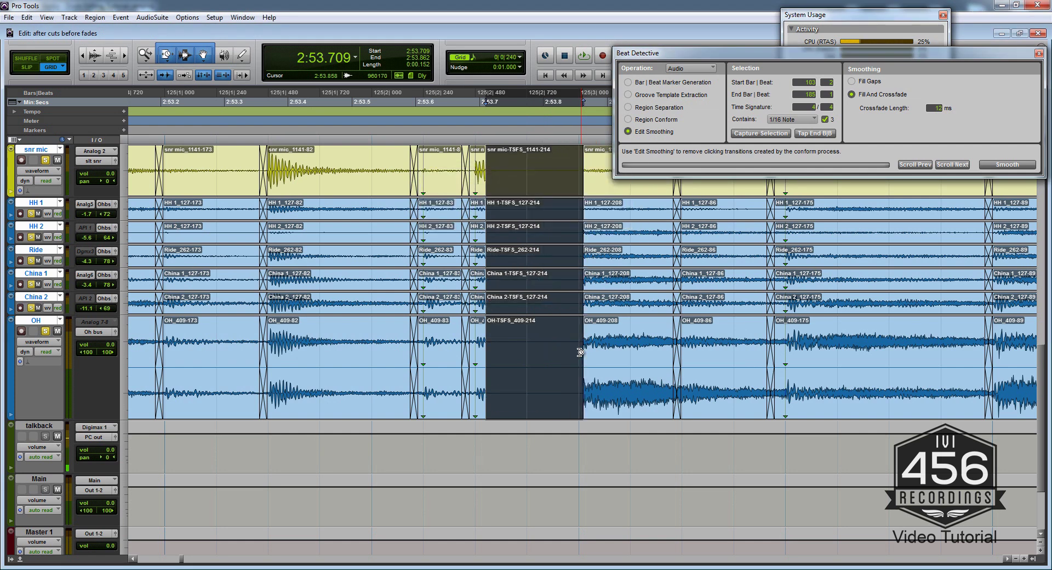
Step: Extend the start of the following drum regions back to 2:53.855 and crossfade both ends of the stretched regions
{"action": "left_click", "coordinate": [589, 359]}
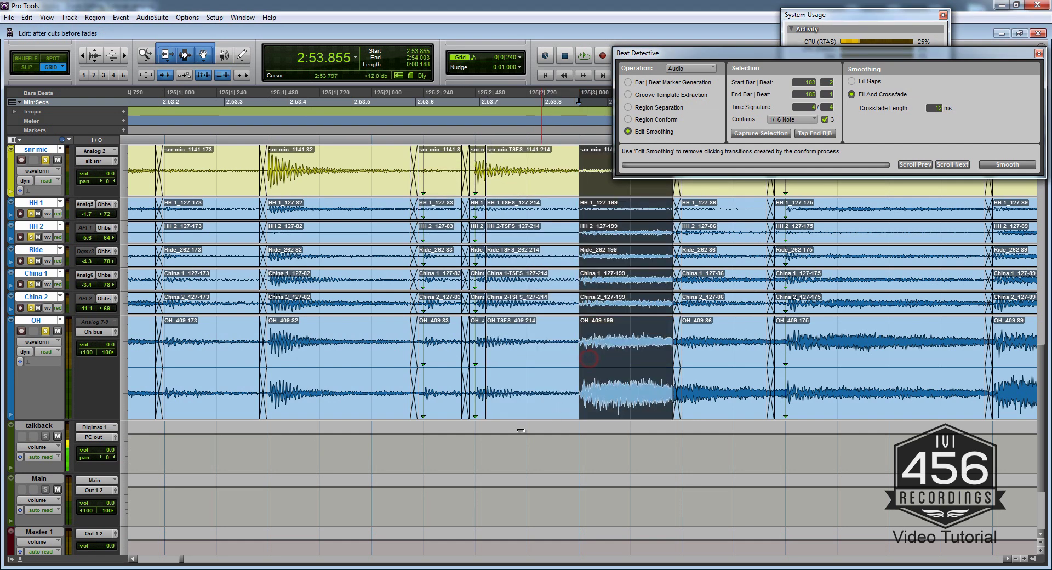
{"action": "left_click_drag", "start_coordinate": [488, 417], "coordinate": [511, 430]}
{"action": "key", "text": "Return"}
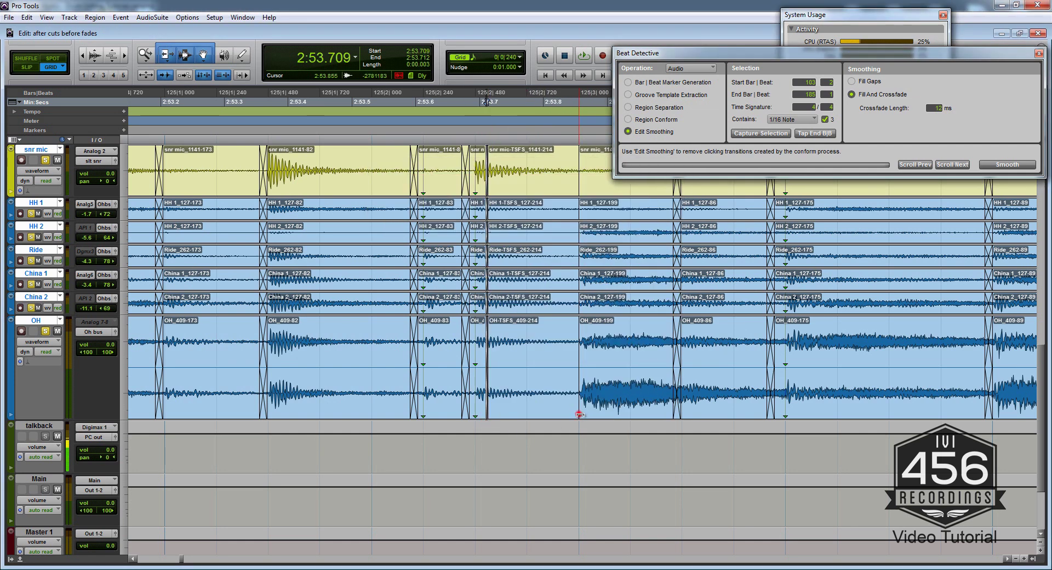
{"action": "left_click_drag", "start_coordinate": [579, 415], "coordinate": [573, 467]}
Step: Play the drums through the stretched hit from 2:53.368 and again from 2:53.125
{"action": "left_click", "coordinate": [310, 440]}
{"action": "left_click", "coordinate": [254, 445]}
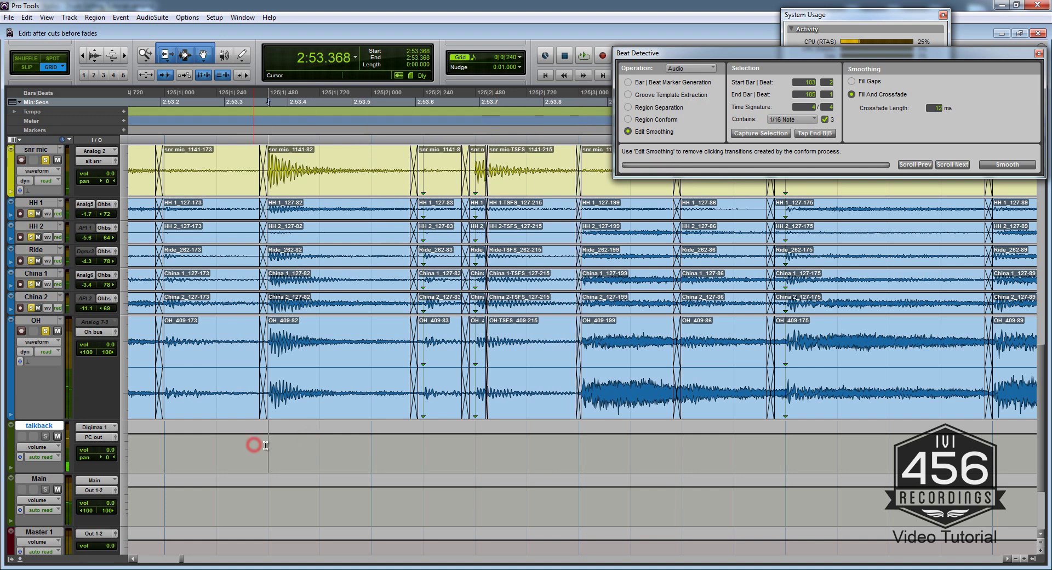
{"action": "key", "text": "space"}
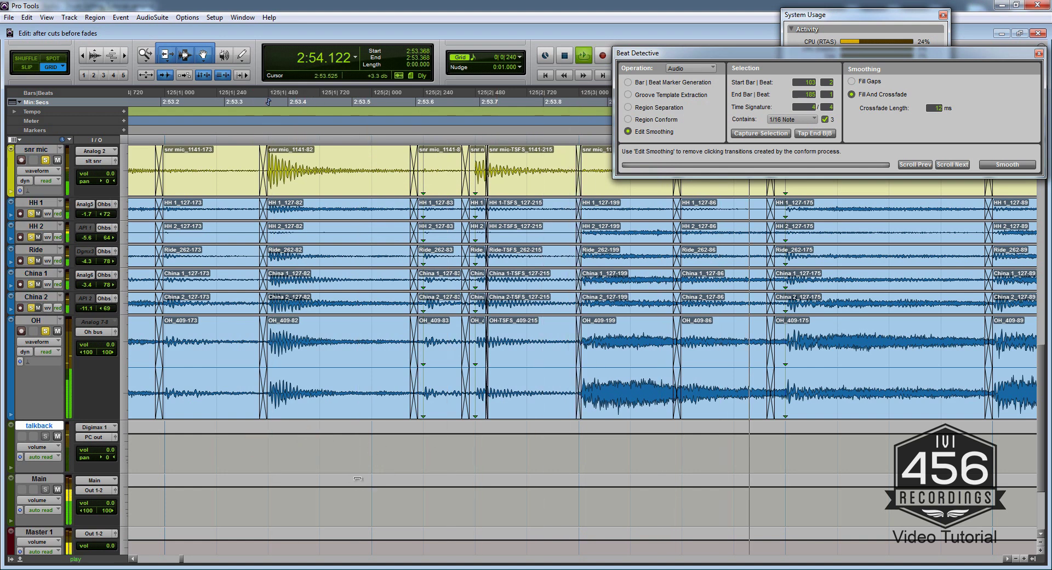
{"action": "key", "text": "space"}
{"action": "left_click", "coordinate": [272, 454]}
{"action": "key", "text": "space"}
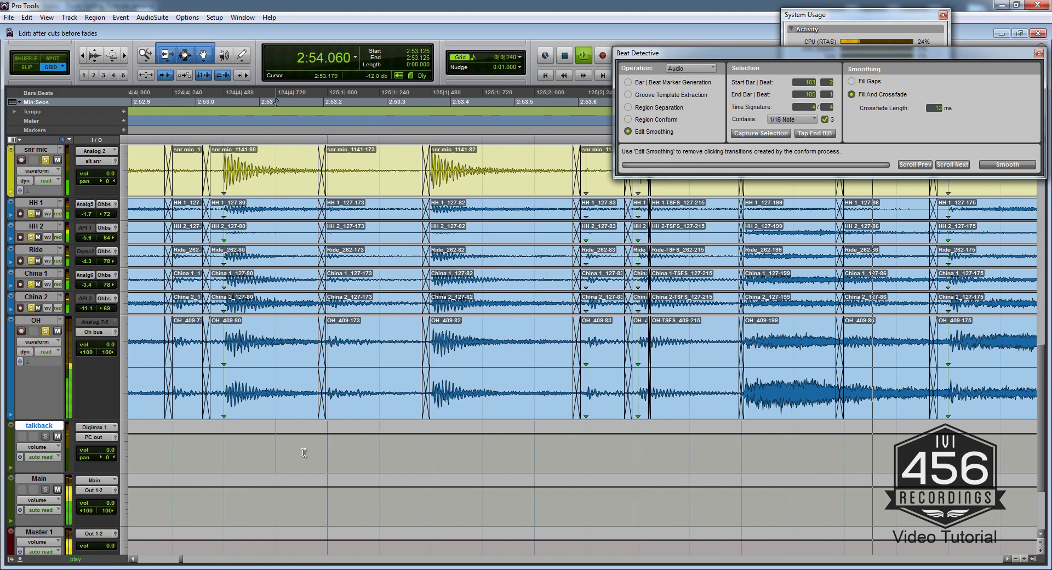
{"action": "key", "text": "space"}
Step: Audition the stretched hit twice from 2:53.125 with the cymbals and overheads soloed without the snare mic, then restore the snare solo
{"action": "left_click", "coordinate": [44, 332]}
{"action": "left_click", "coordinate": [44, 332]}
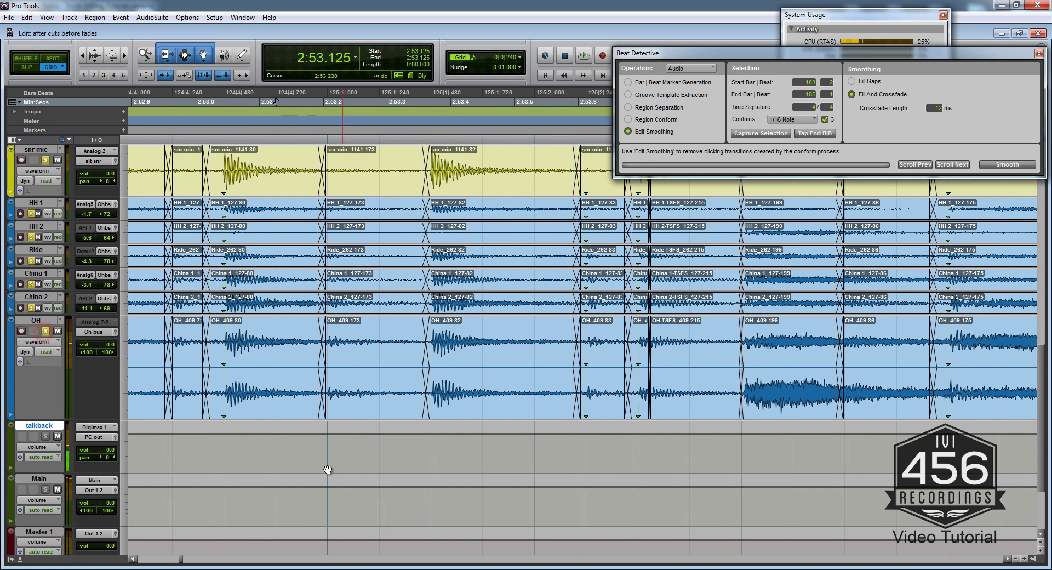
{"action": "left_click", "coordinate": [47, 332]}
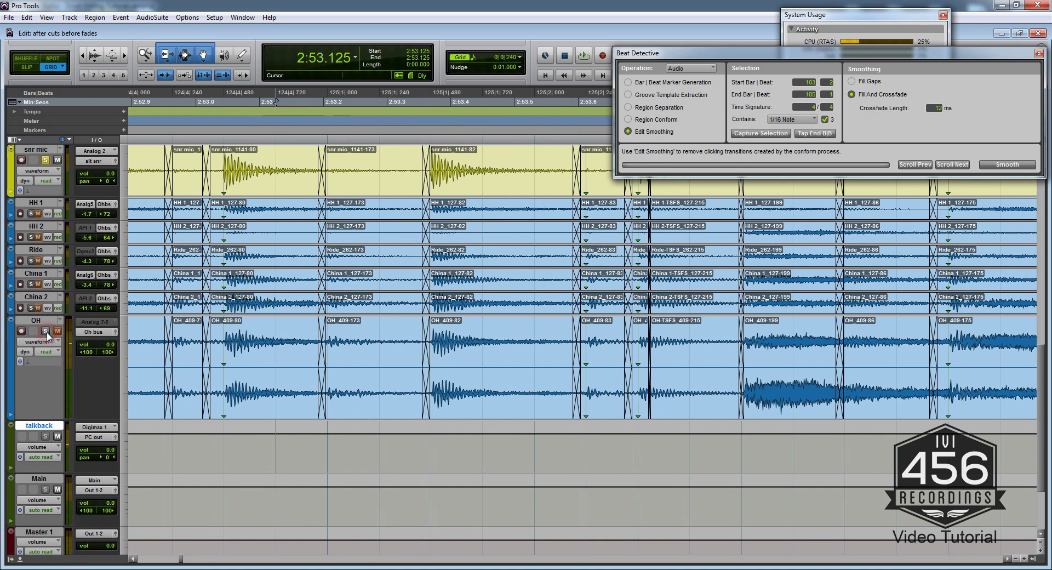
{"action": "key", "text": "space"}
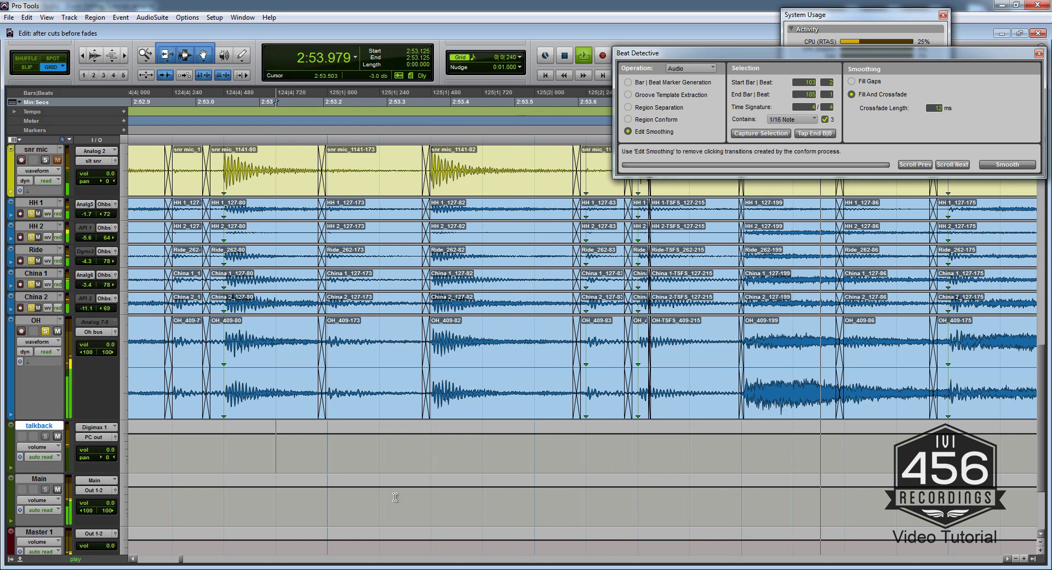
{"action": "key", "text": "space"}
{"action": "key", "text": "space"}
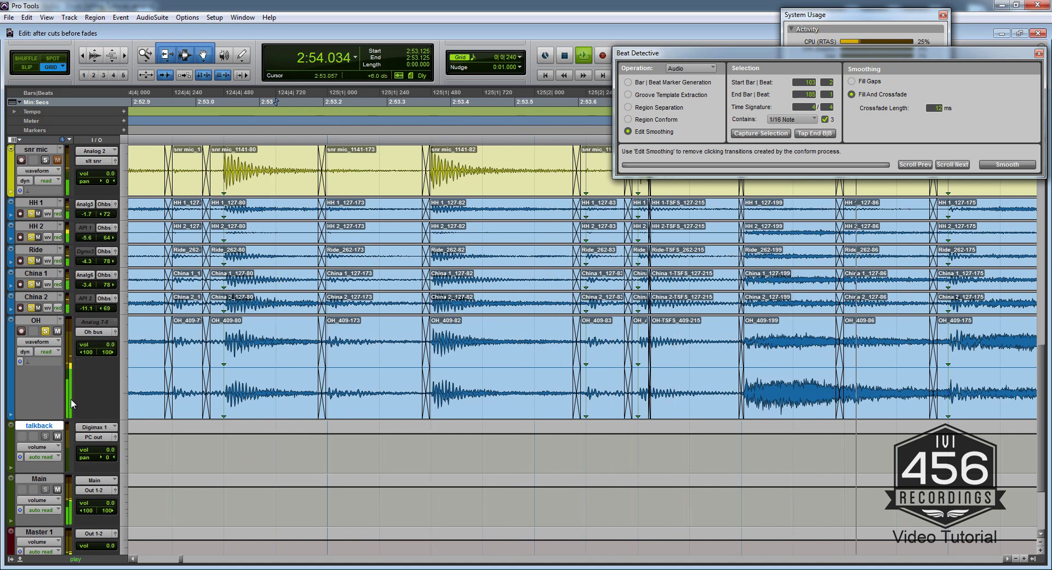
{"action": "key", "text": "space"}
{"action": "left_click", "coordinate": [47, 332]}
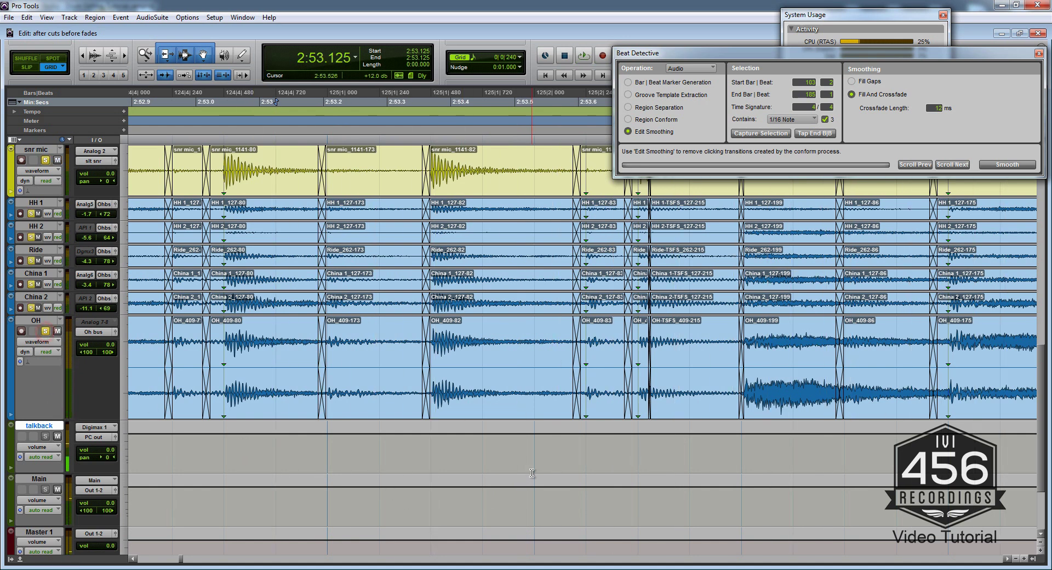
Step: Play the drums onward from 2:53.855 past the kick/snare flam marker to check for further mistakes
{"action": "scroll", "coordinate": [558, 463], "scroll_direction": "right", "scroll_amount": 2}
{"action": "scroll", "coordinate": [329, 449], "scroll_direction": "left", "scroll_amount": 3}
{"action": "left_click", "coordinate": [479, 444]}
{"action": "scroll", "coordinate": [510, 447], "scroll_direction": "down", "scroll_amount": 2}
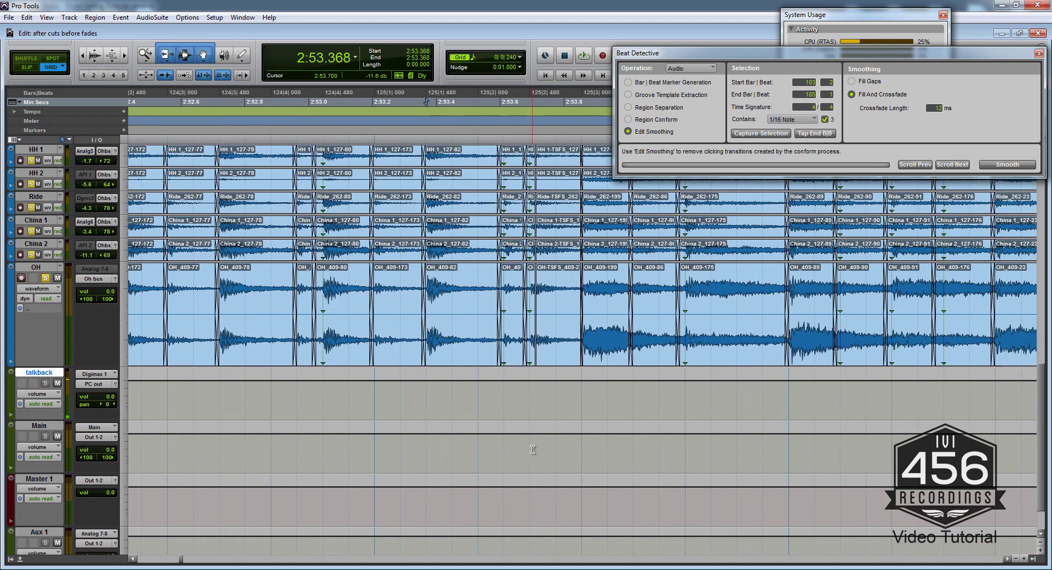
{"action": "scroll", "coordinate": [535, 451], "scroll_direction": "right", "scroll_amount": 2}
{"action": "scroll", "coordinate": [500, 450], "scroll_direction": "up", "scroll_amount": 1}
{"action": "key", "text": "space"}
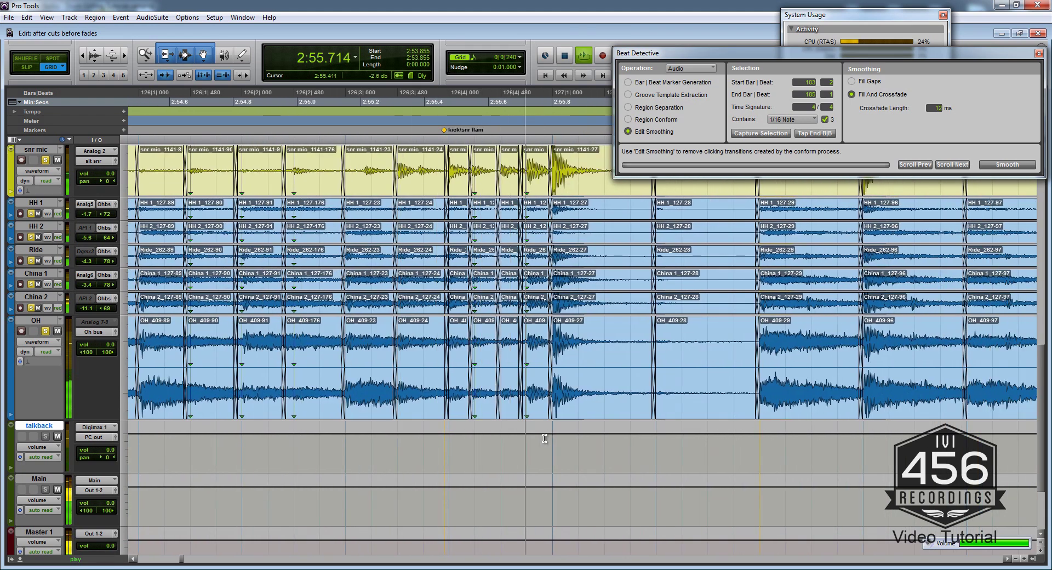
{"action": "key", "text": "space"}
Step: Close Beat Detective and separate the drum regions at 2:55.380, at the off-grid snare hit before the kick/snare flam marker
{"action": "left_click", "coordinate": [432, 446]}
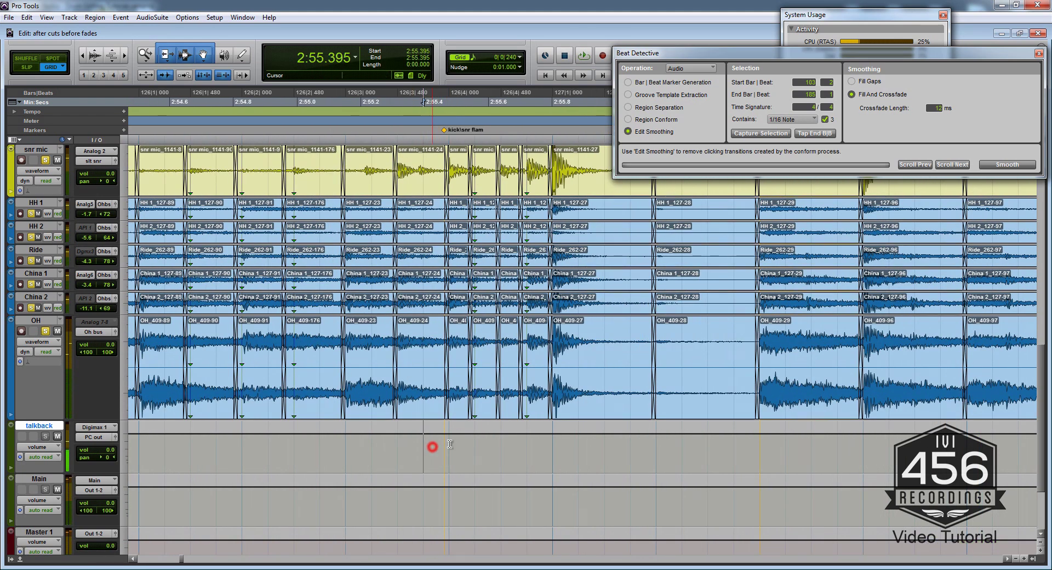
{"action": "scroll", "coordinate": [432, 446], "scroll_direction": "up", "scroll_amount": 6}
{"action": "left_click", "coordinate": [577, 311]}
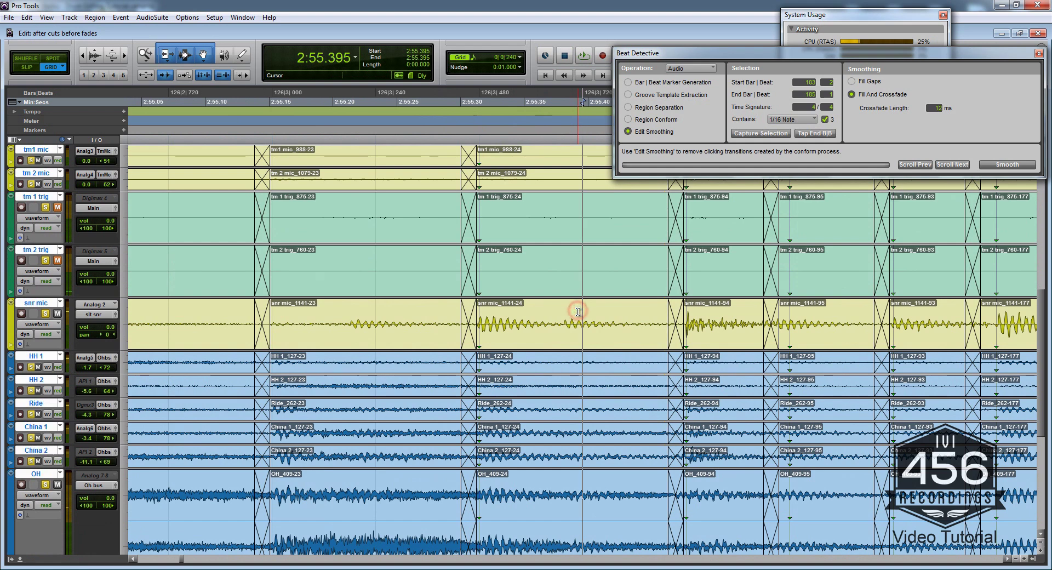
{"action": "scroll", "coordinate": [578, 312], "scroll_direction": "down", "scroll_amount": 1}
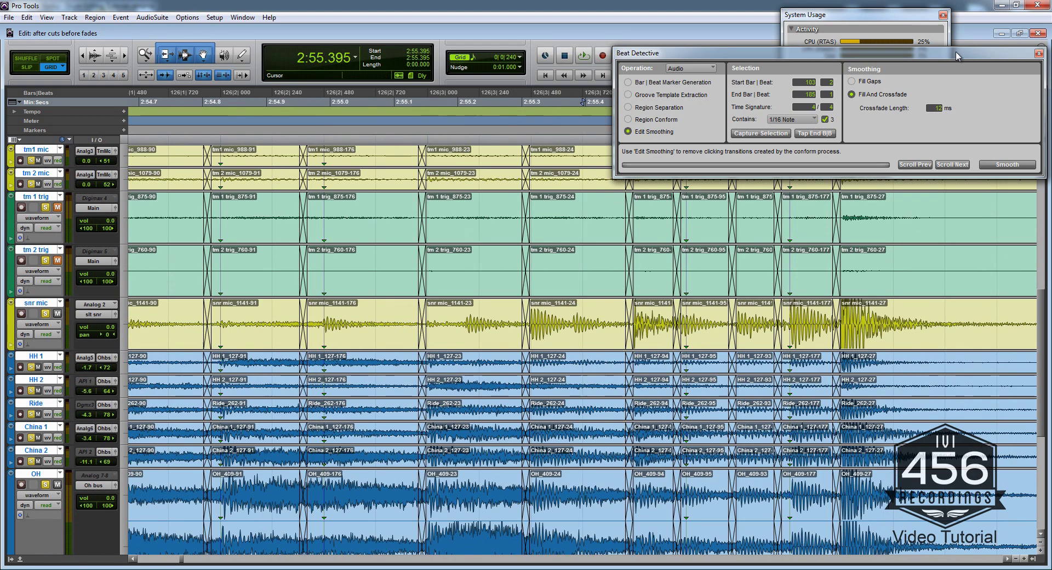
{"action": "left_click", "coordinate": [1038, 53]}
{"action": "scroll", "coordinate": [572, 258], "scroll_direction": "down", "scroll_amount": 2}
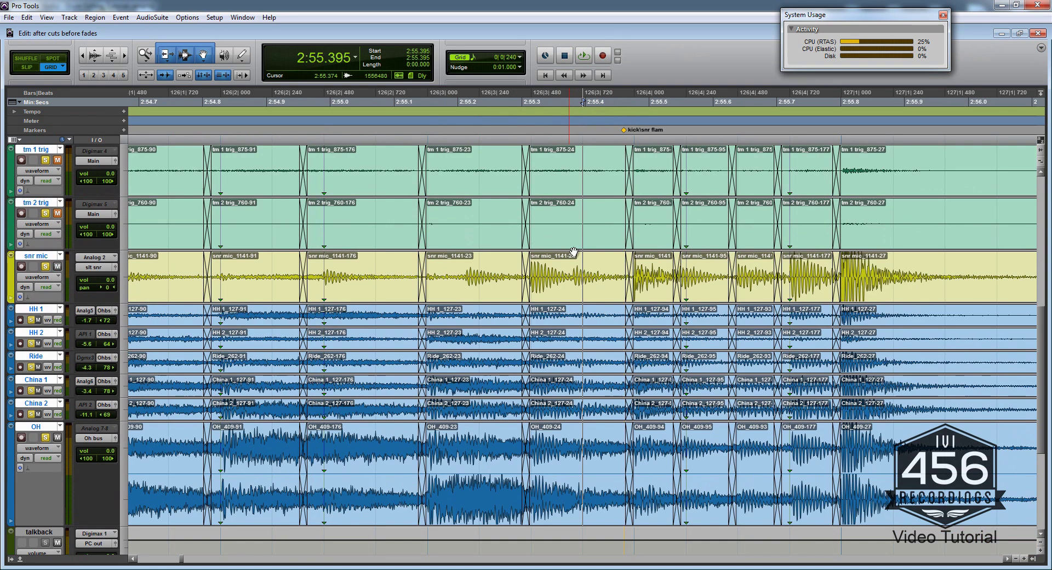
{"action": "left_click", "coordinate": [570, 265]}
{"action": "key", "text": "ctrl+e"}
{"action": "scroll", "coordinate": [580, 274], "scroll_direction": "down", "scroll_amount": 4}
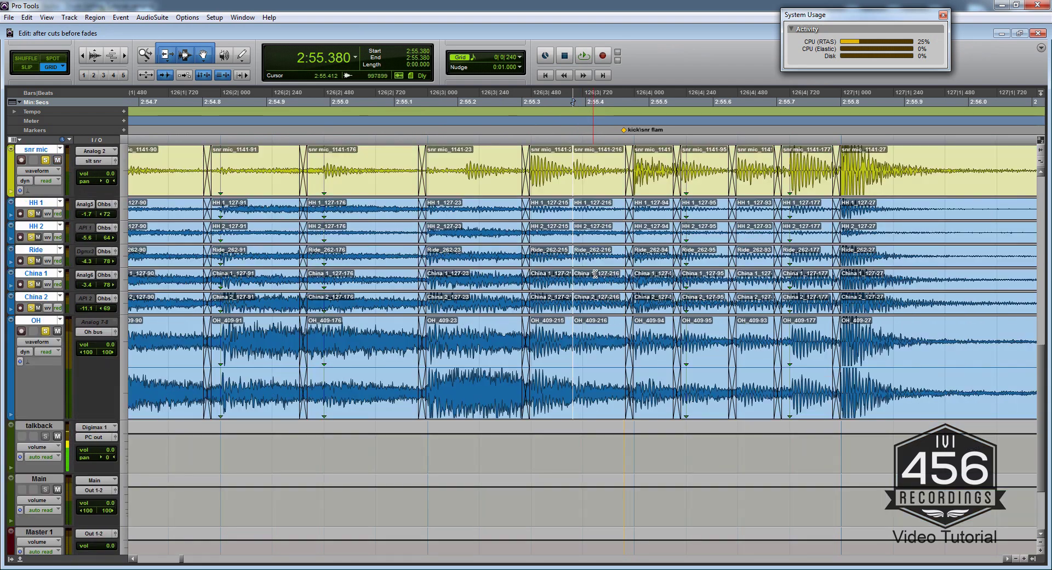
Step: Move the separated drum hit onto the grid so it starts at 2:55.395 and ends at 2:55.476
{"action": "scroll", "coordinate": [581, 282], "scroll_direction": "up", "scroll_amount": 2}
{"action": "scroll", "coordinate": [573, 290], "scroll_direction": "right", "scroll_amount": 1}
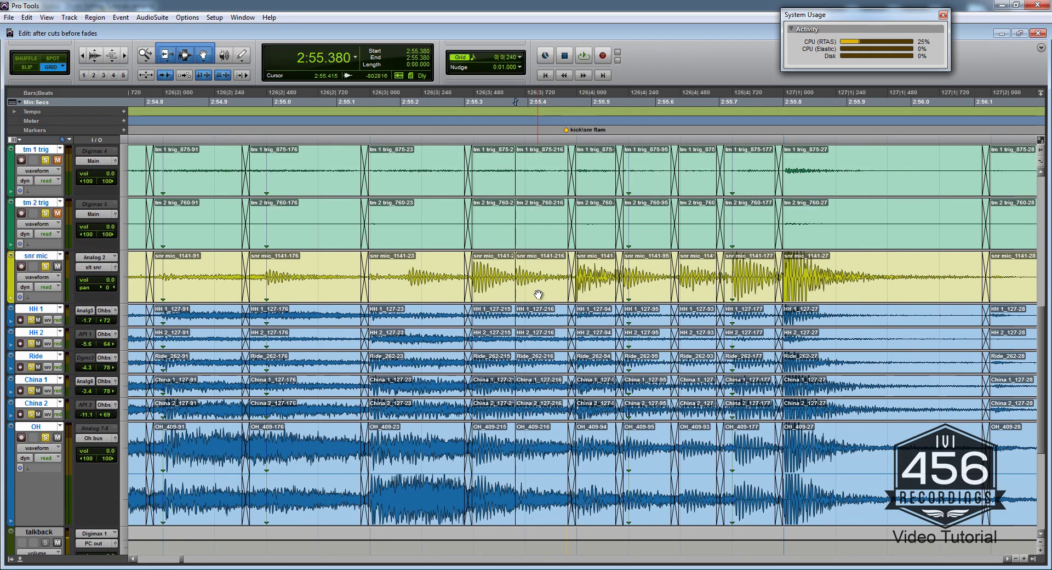
{"action": "left_click_drag", "start_coordinate": [538, 294], "coordinate": [580, 230]}
{"action": "left_click", "coordinate": [586, 277]}
{"action": "scroll", "coordinate": [575, 249], "scroll_direction": "down", "scroll_amount": 1}
{"action": "key", "text": "t"}
{"action": "key", "text": "t"}
{"action": "key", "text": "r"}
{"action": "key", "text": "r"}
{"action": "scroll", "coordinate": [581, 236], "scroll_direction": "down", "scroll_amount": 1}
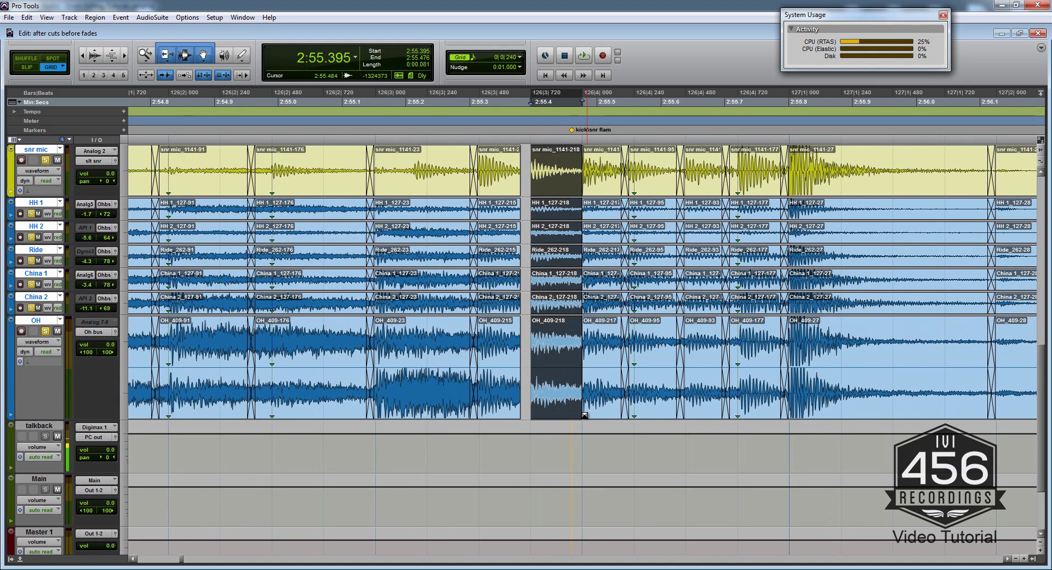
Step: Crossfade the moved hit's end from 2:55.470 to 2:55.483, then extend its start to 2:55.377 and crossfade it with the preceding regions
{"action": "left_click_drag", "start_coordinate": [585, 414], "coordinate": [586, 432]}
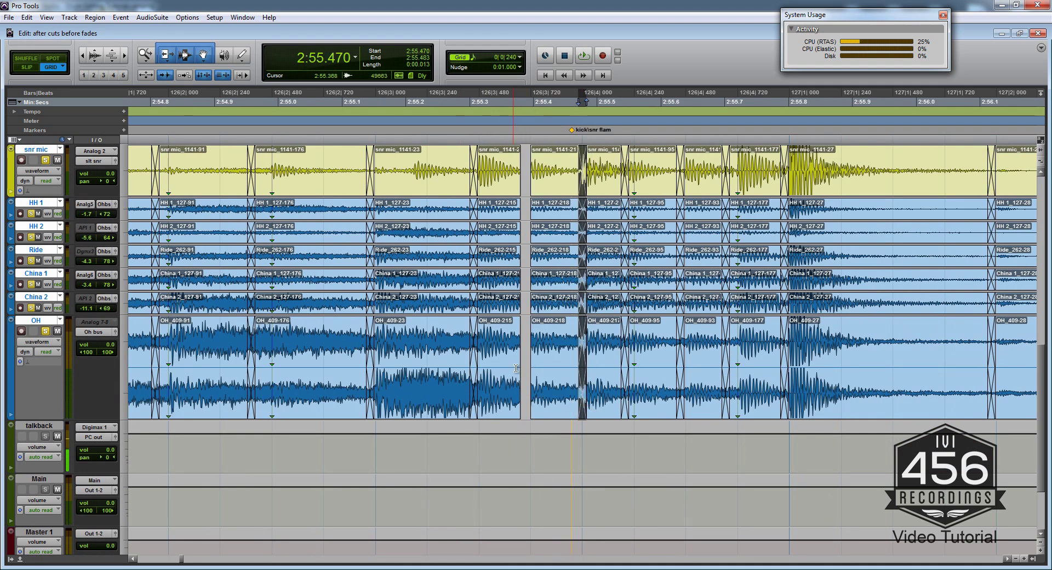
{"action": "scroll", "coordinate": [516, 368], "scroll_direction": "up", "scroll_amount": 2}
{"action": "left_click", "coordinate": [530, 275]}
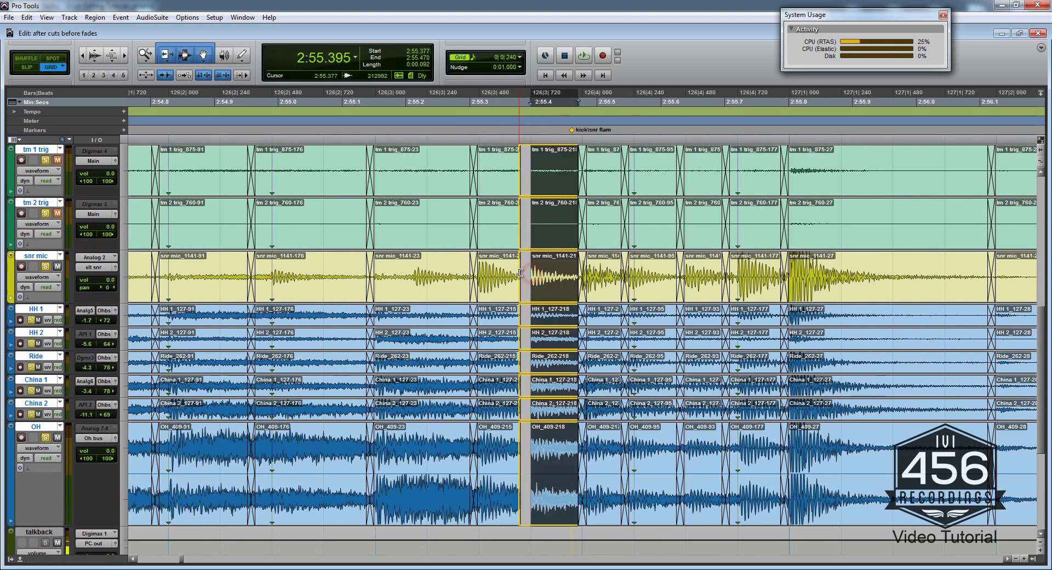
{"action": "left_click_drag", "start_coordinate": [520, 273], "coordinate": [517, 293]}
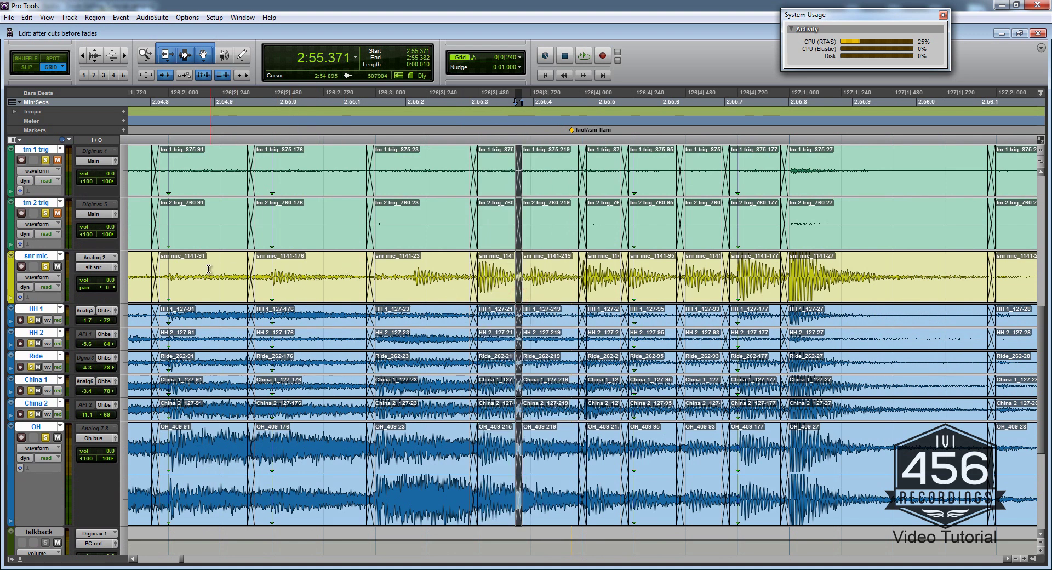
Step: Start playback of the drums from 2:54.909 and stop it
{"action": "left_click", "coordinate": [208, 269]}
{"action": "key", "text": "space"}
{"action": "key", "text": "space"}
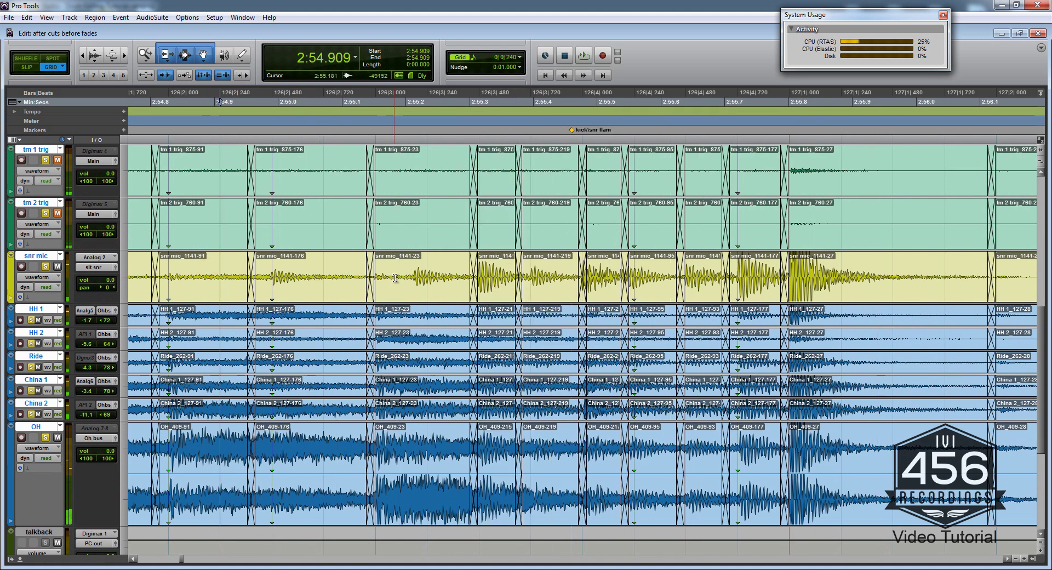
Step: Separate the drum regions at 2:55.214, at the off-grid snare hit, and move that hit onto the grid at 2:55.233
{"action": "scroll", "coordinate": [394, 278], "scroll_direction": "left", "scroll_amount": 5}
{"action": "left_click", "coordinate": [475, 265]}
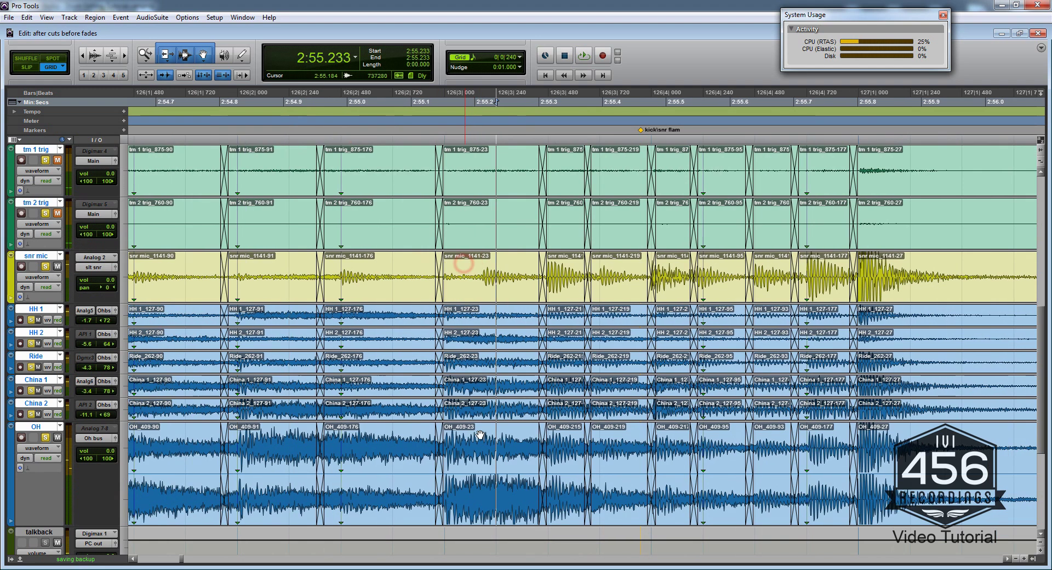
{"action": "left_click", "coordinate": [481, 505]}
{"action": "key", "text": "Tab"}
{"action": "key", "text": "Tab"}
{"action": "key", "text": "Tab"}
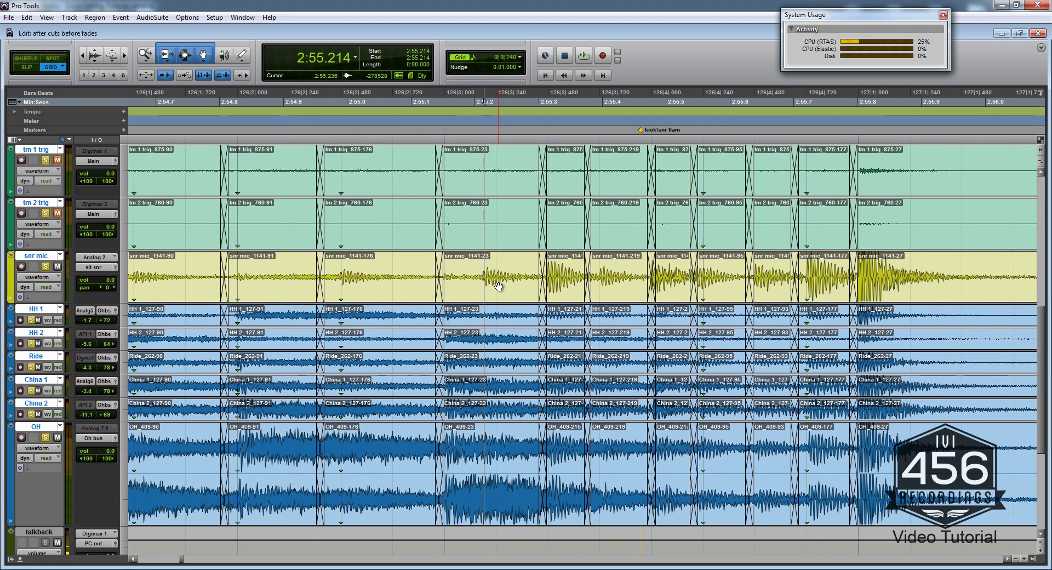
{"action": "key", "text": "ctrl+e"}
{"action": "left_click", "coordinate": [500, 289]}
Step: Crossfade the moved hit's end from 2:55.309 to 2:55.319, then extend its start and crossfade it from 2:55.211 to 2:55.218
{"action": "mouse_move", "coordinate": [562, 275]}
{"action": "left_mouse_down"}
{"action": "mouse_move", "coordinate": [550, 280]}
{"action": "mouse_move", "coordinate": [552, 297]}
{"action": "left_mouse_up"}
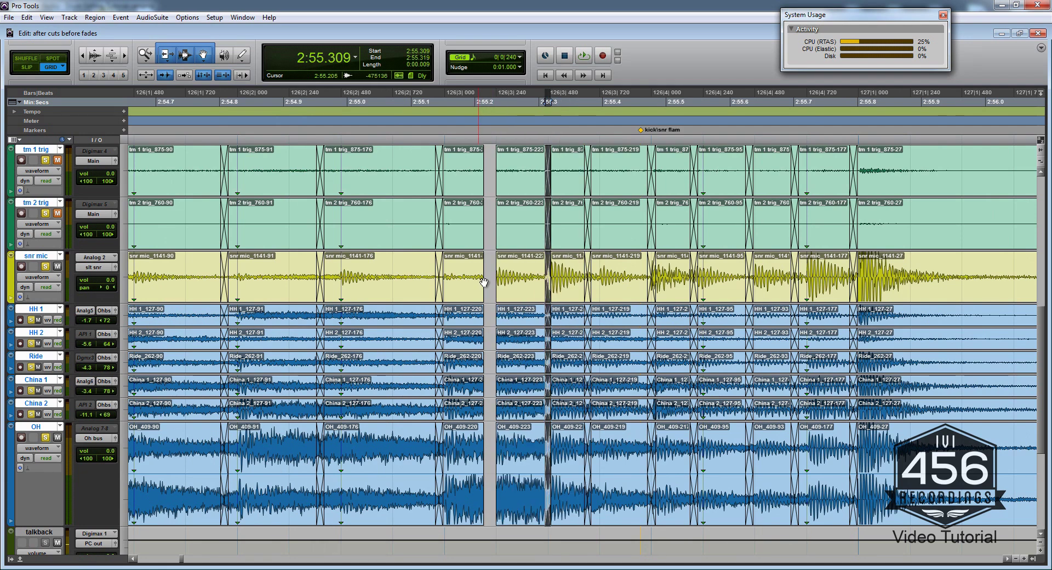
{"action": "left_click_drag", "start_coordinate": [497, 276], "coordinate": [483, 298]}
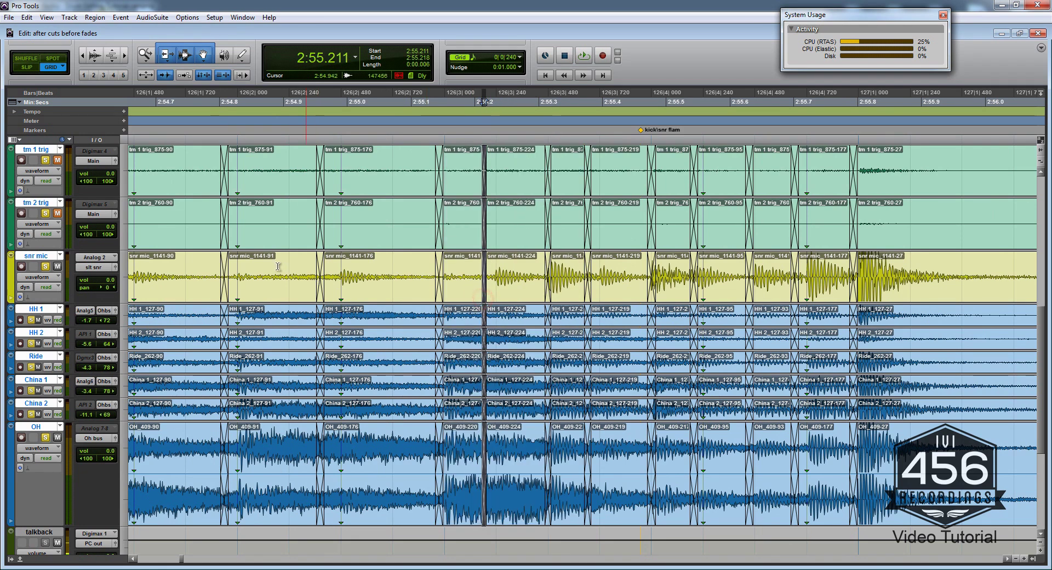
Step: Play the drums from 2:54.828 and again from 2:54.584 to check the moved snare hit
{"action": "left_click", "coordinate": [244, 268]}
{"action": "key", "text": "space"}
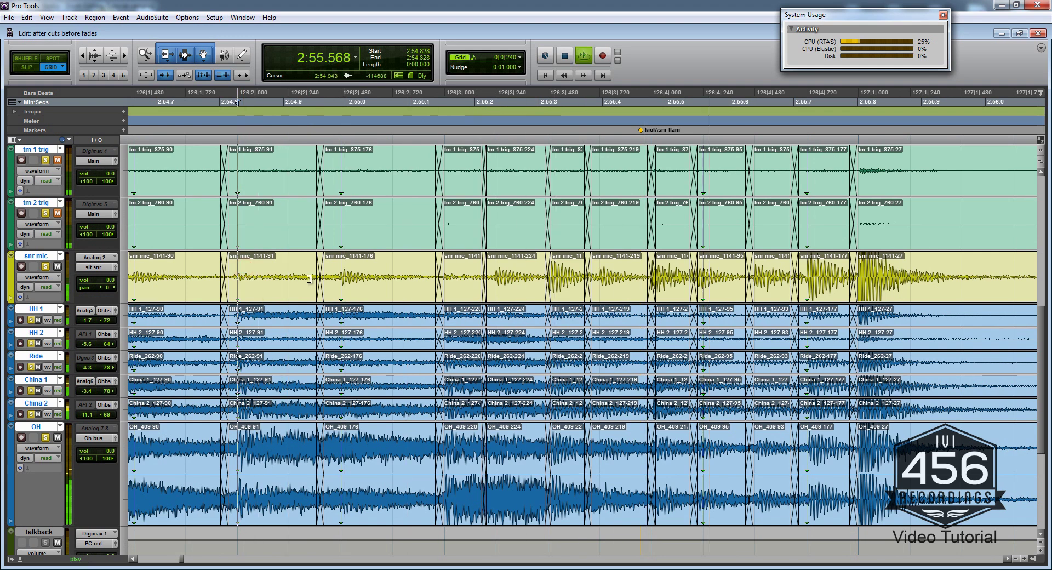
{"action": "key", "text": "space"}
{"action": "left_click", "coordinate": [202, 263]}
{"action": "key", "text": "space"}
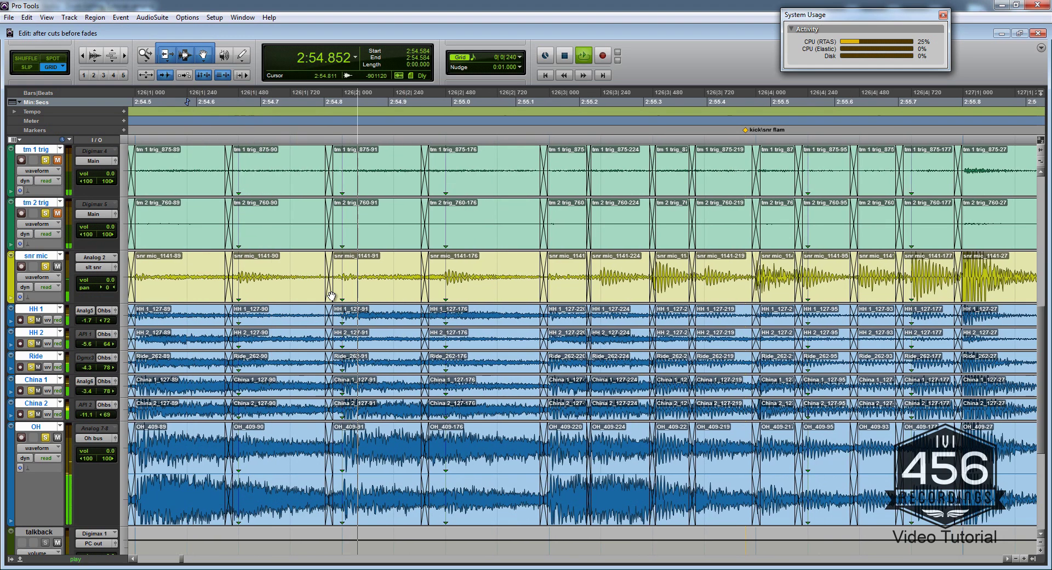
{"action": "key", "text": "space"}
Step: Undo the crossfade at the moved hit's start, separate the regions at 2:55.211 and delete the short piece before the hit
{"action": "key", "text": "ctrl+z"}
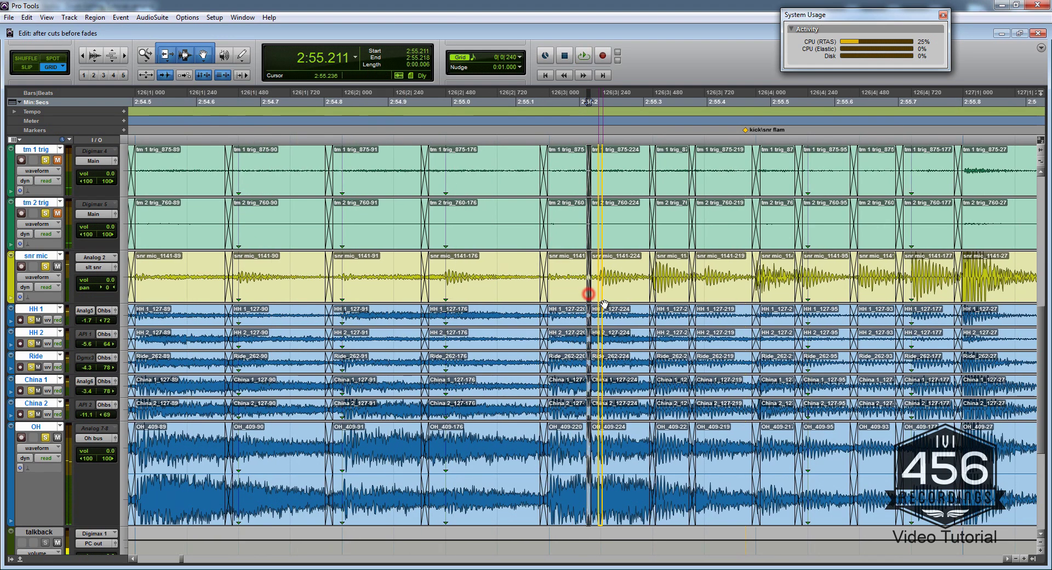
{"action": "key", "text": "ctrl+z"}
{"action": "left_click", "coordinate": [587, 271], "text": "ctrl"}
{"action": "key", "text": "b"}
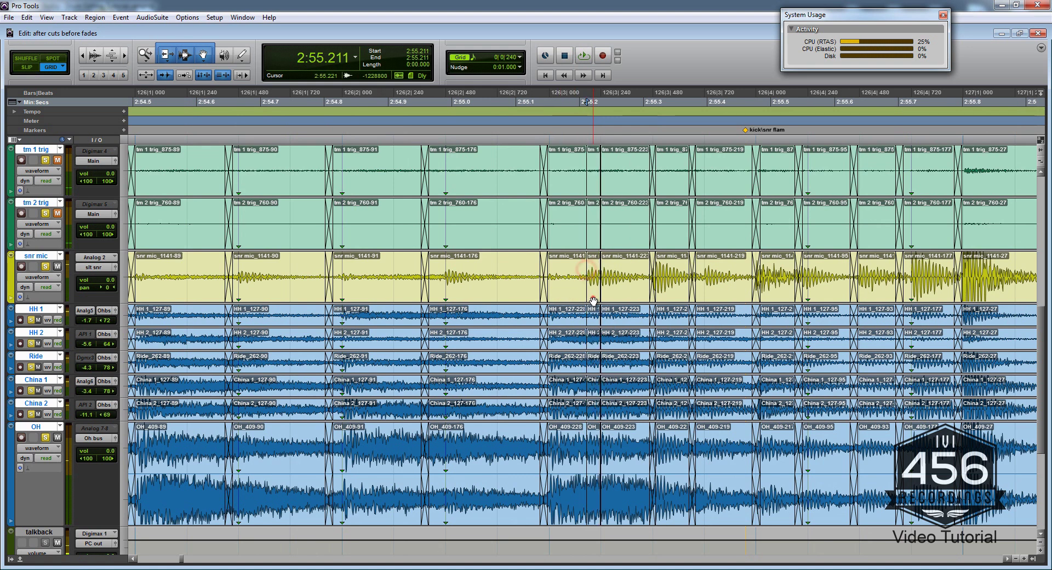
{"action": "left_click", "coordinate": [592, 298]}
{"action": "key", "text": "Delete"}
Step: Time-stretch the preceding drum regions to fill the gap, crossfade their start from 2:55.150 to 2:55.159, and play back the repair
{"action": "left_click", "coordinate": [546, 287]}
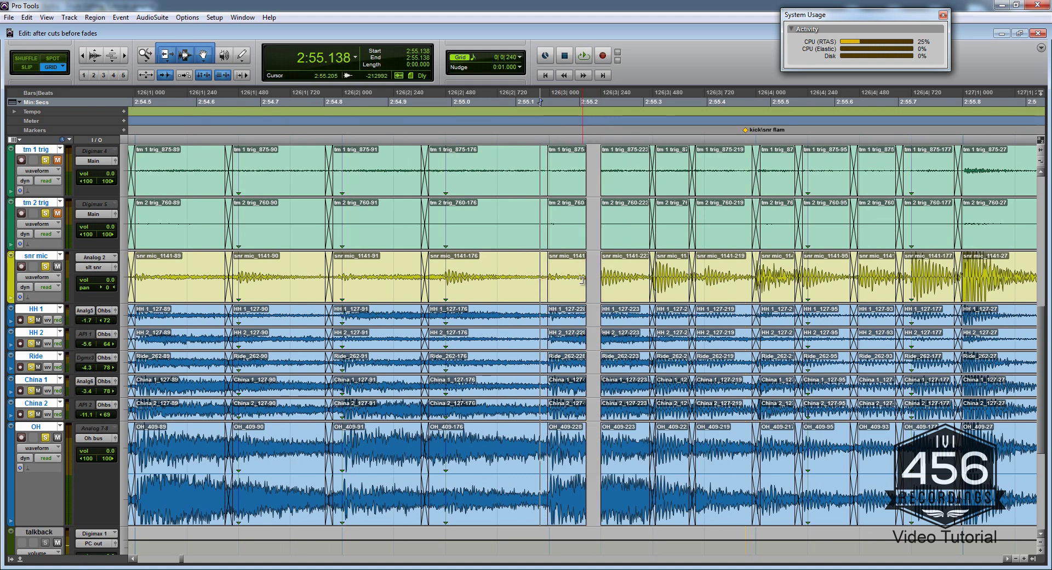
{"action": "left_click", "coordinate": [582, 278]}
{"action": "left_click_drag", "start_coordinate": [583, 278], "coordinate": [543, 302]}
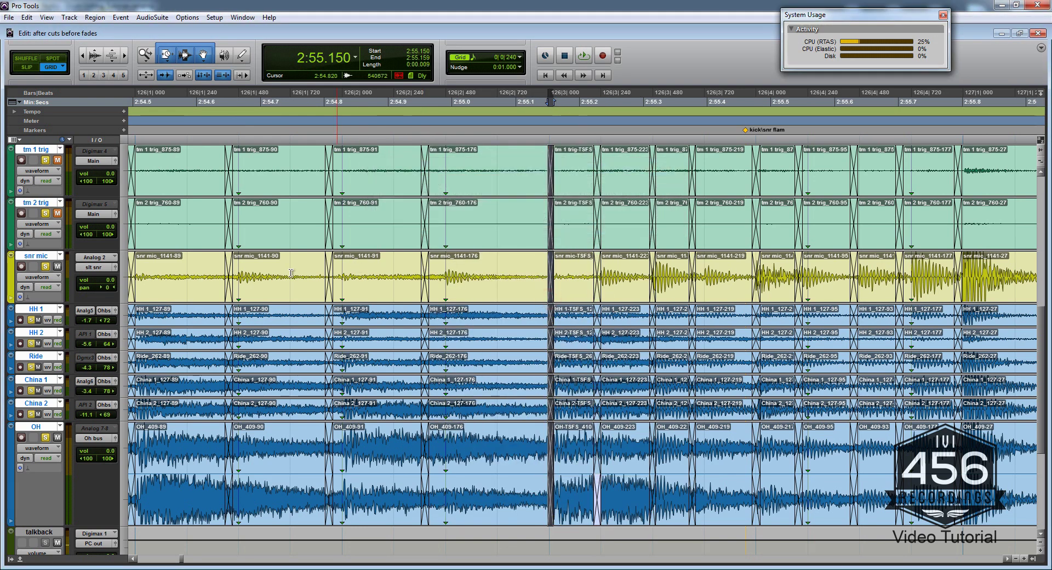
{"action": "left_click", "coordinate": [188, 268]}
{"action": "key", "text": "space"}
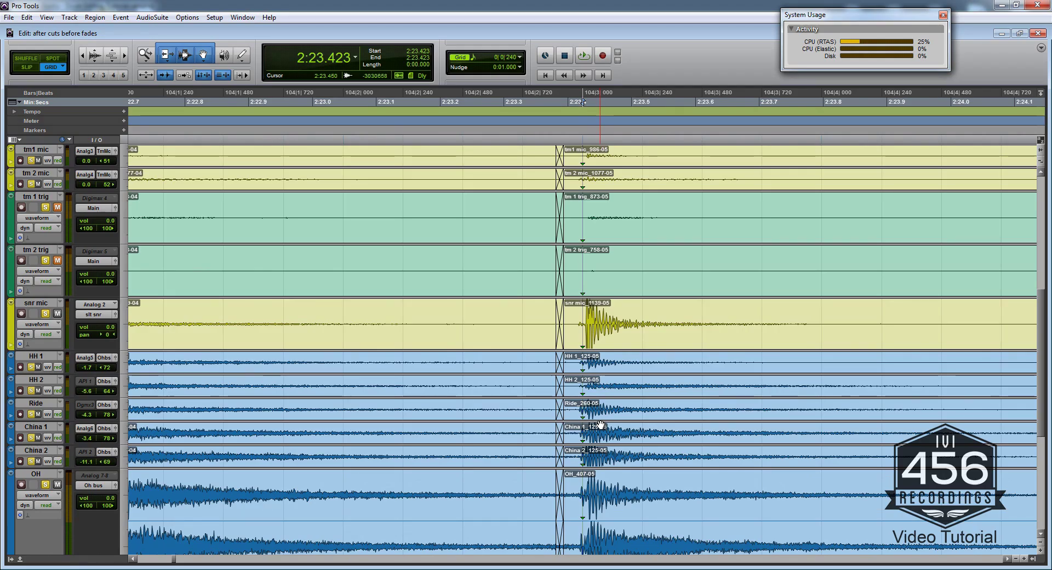
Step: Play the drums from 2:22.579 through the snare hit near 2:23.423
{"action": "scroll", "coordinate": [602, 411], "scroll_direction": "down", "scroll_amount": 3}
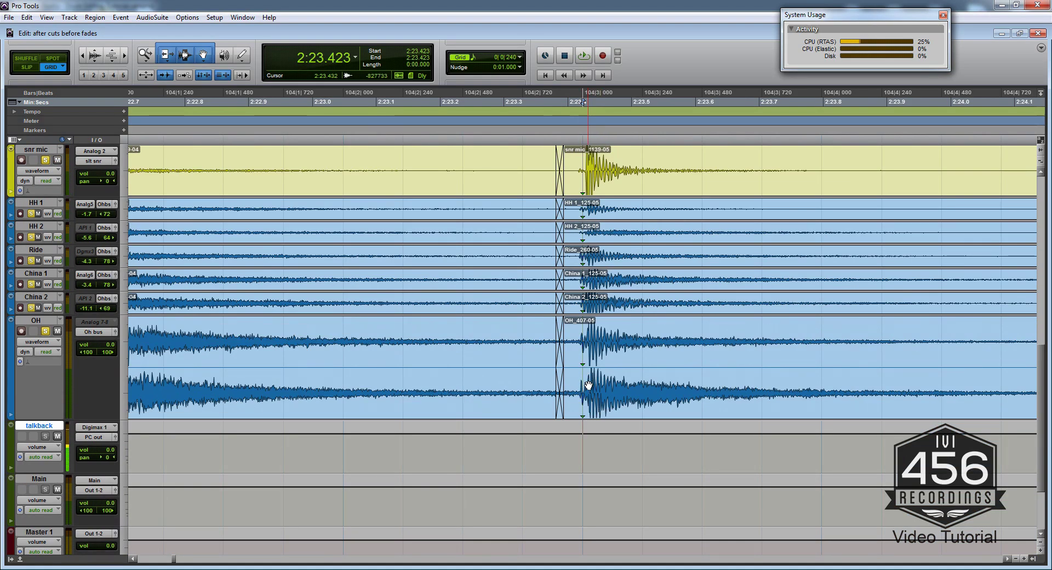
{"action": "scroll", "coordinate": [585, 401], "scroll_direction": "up", "scroll_amount": 2}
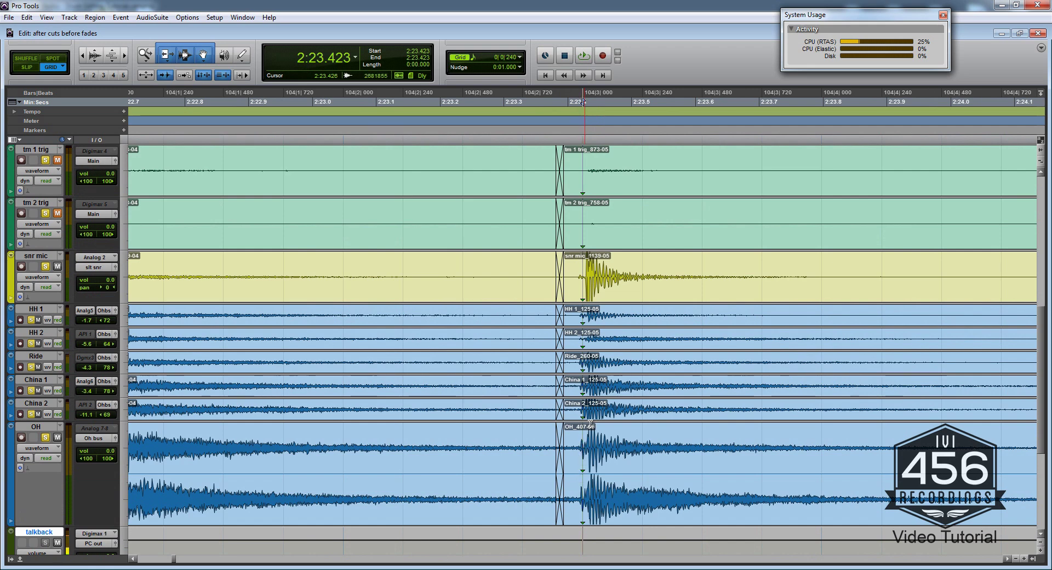
{"action": "scroll", "coordinate": [591, 424], "scroll_direction": "up", "scroll_amount": 3}
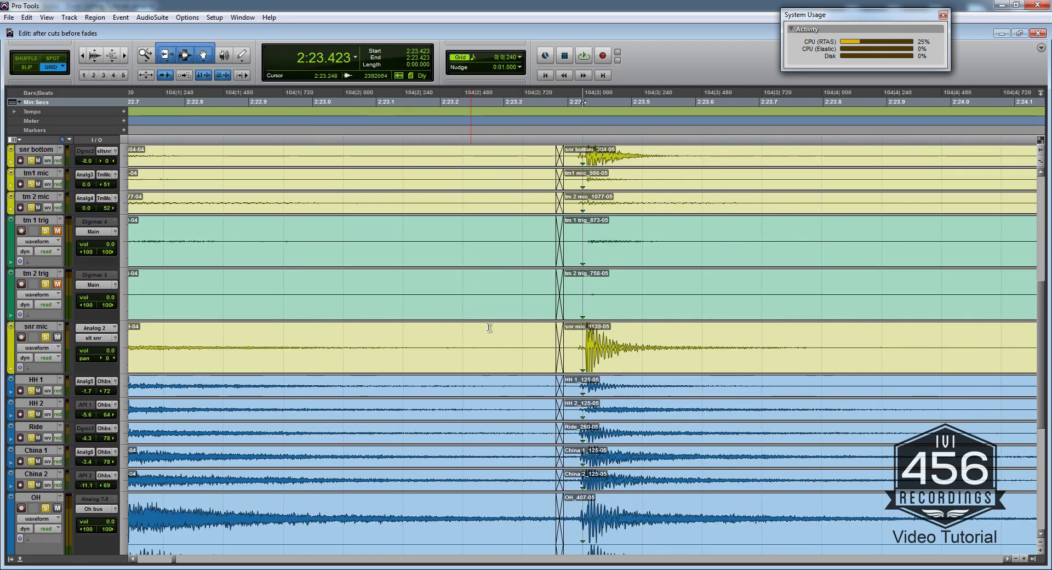
{"action": "key", "text": "ctrl+bracketleft"}
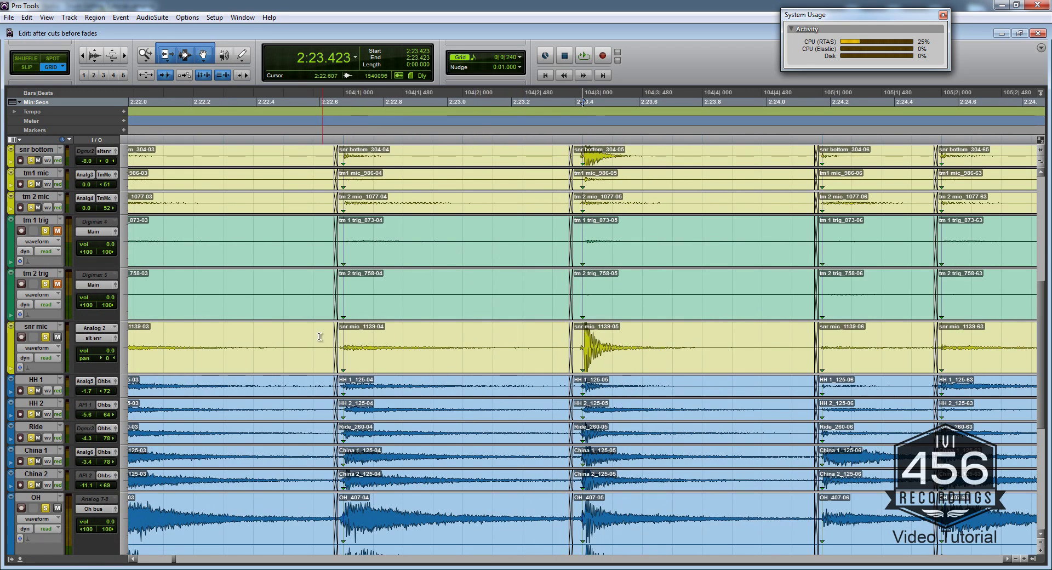
{"action": "left_click", "coordinate": [319, 336]}
{"action": "key", "text": "space"}
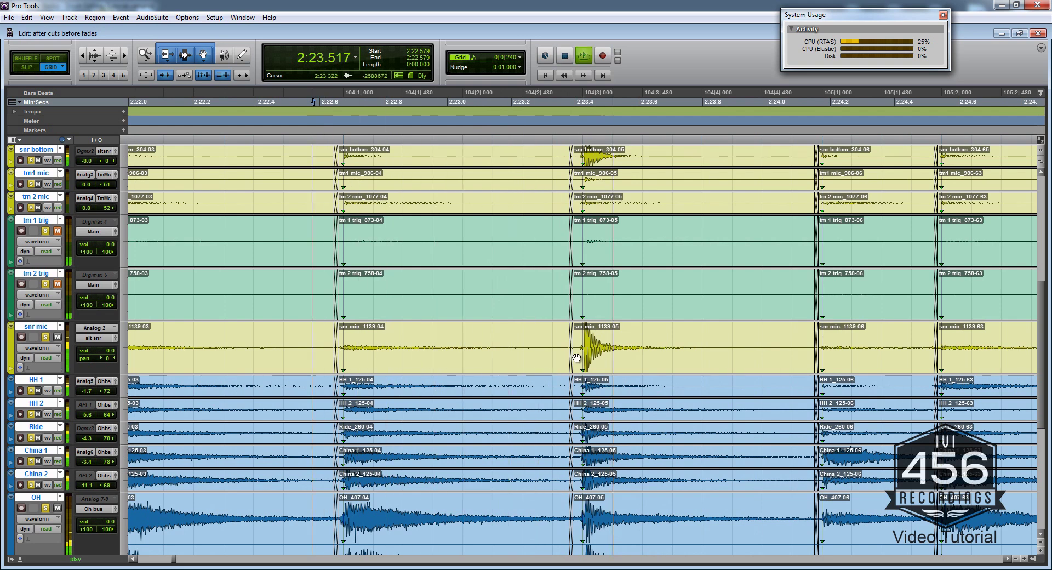
{"action": "key", "text": "space"}
Step: Examine the timing of the snare hit near 2:23.423 against the kick hit and the grid line
{"action": "left_click", "coordinate": [617, 360]}
{"action": "key", "text": "ctrl+bracketright"}
{"action": "key", "text": "ctrl+bracketright"}
{"action": "key", "text": "ctrl+bracketright"}
{"action": "key", "text": "ctrl+bracketright"}
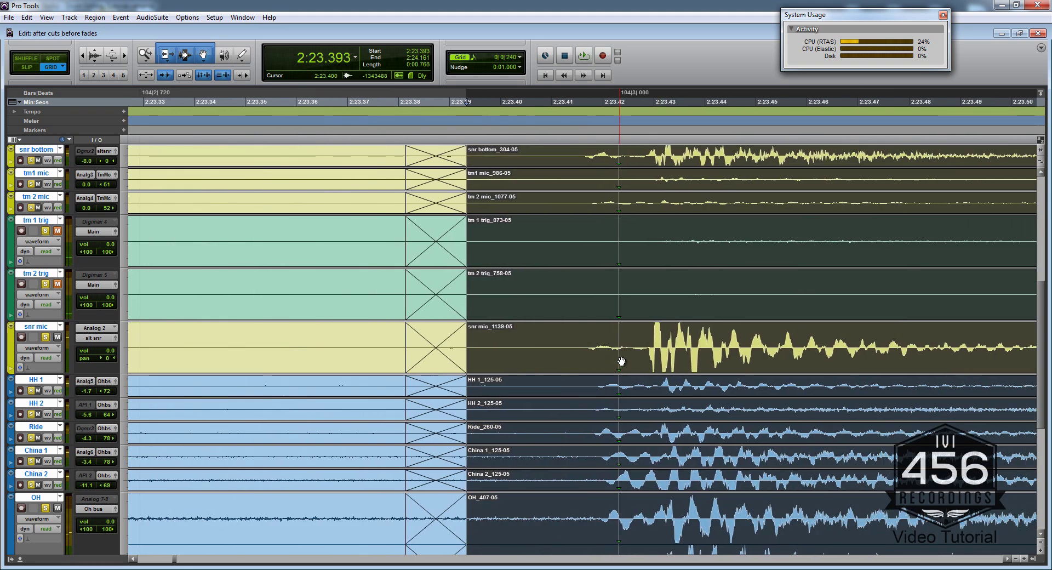
{"action": "key", "text": "ctrl+bracketleft"}
{"action": "scroll", "coordinate": [601, 333], "scroll_direction": "up", "scroll_amount": 3}
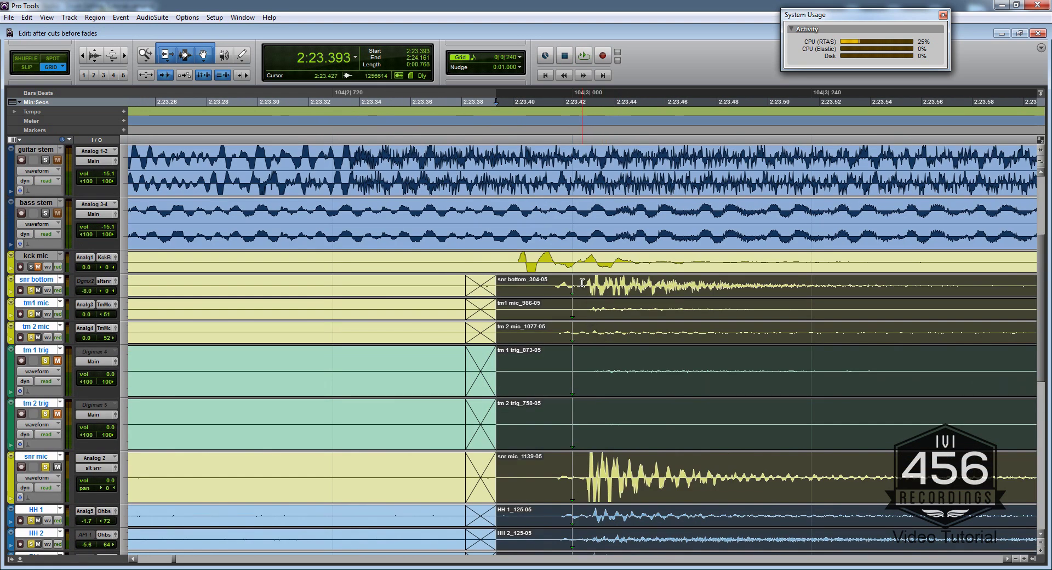
Step: Select the drums from 2:23.417 to 2:23.427 and examine the waveforms between the early bleed and the snare attack
{"action": "left_click_drag", "start_coordinate": [584, 282], "coordinate": [556, 286]}
{"action": "scroll", "coordinate": [558, 288], "scroll_direction": "down", "scroll_amount": 3}
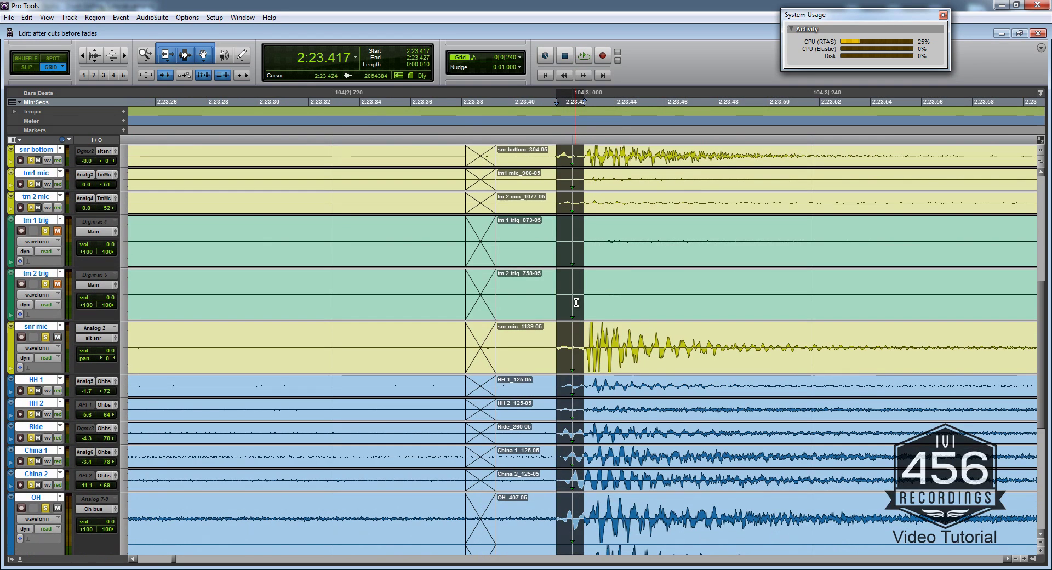
{"action": "key", "text": "ctrl+bracketleft"}
{"action": "key", "text": "ctrl+alt+bracketright"}
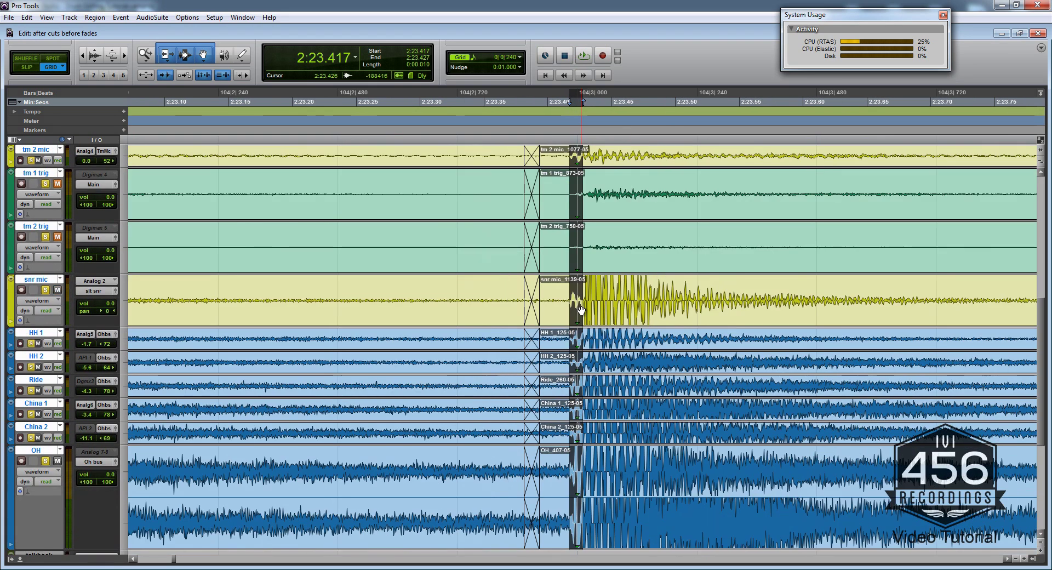
{"action": "key", "text": "ctrl+alt+bracketleft"}
{"action": "key", "text": "ctrl+alt+bracketleft"}
{"action": "scroll", "coordinate": [585, 385], "scroll_direction": "down", "scroll_amount": 1}
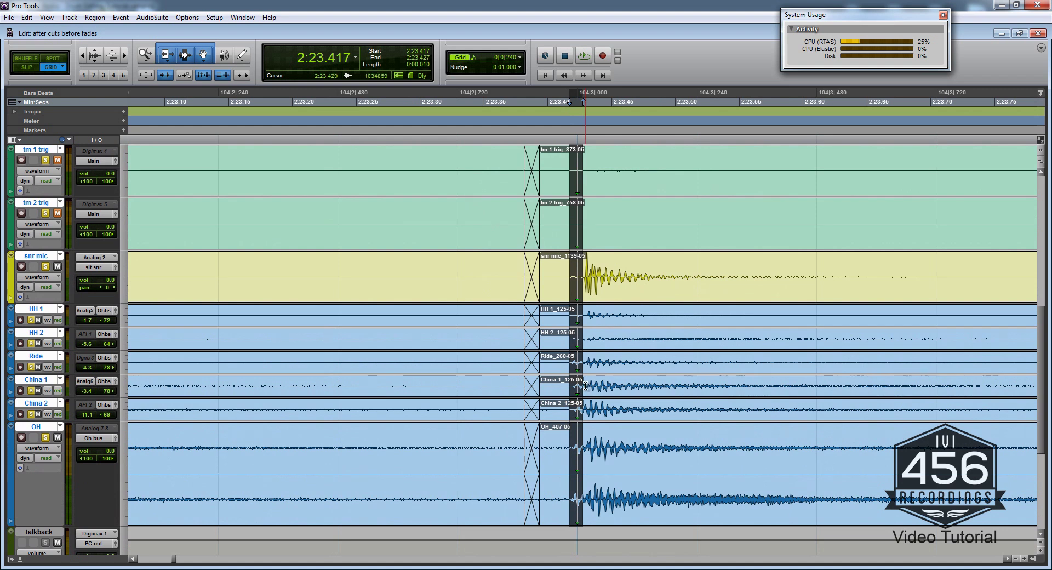
{"action": "key", "text": "ctrl+bracketleft"}
{"action": "scroll", "coordinate": [569, 383], "scroll_direction": "up", "scroll_amount": 1}
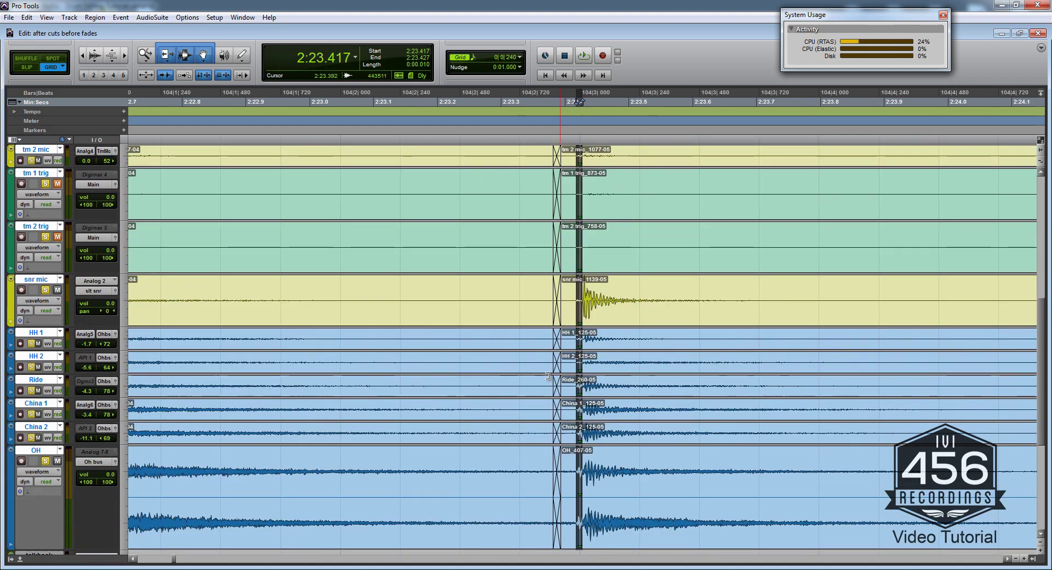
{"action": "key", "text": "ctrl+bracketright"}
{"action": "scroll", "coordinate": [553, 377], "scroll_direction": "up", "scroll_amount": 4}
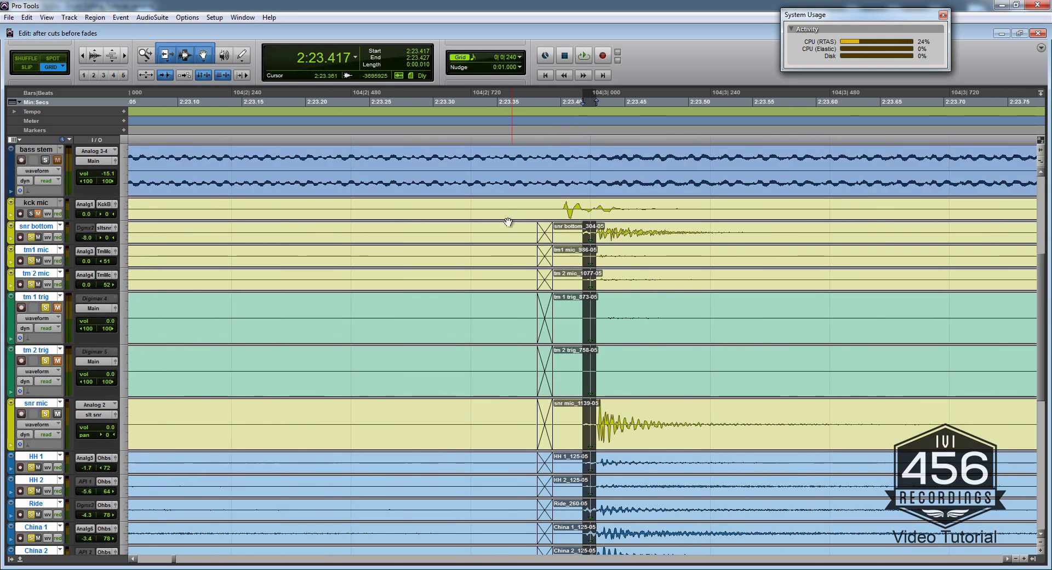
Step: Play from 2:23.235 with the selected drum tracks unsoloed, then stop and solo those tracks again
{"action": "left_click", "coordinate": [337, 229]}
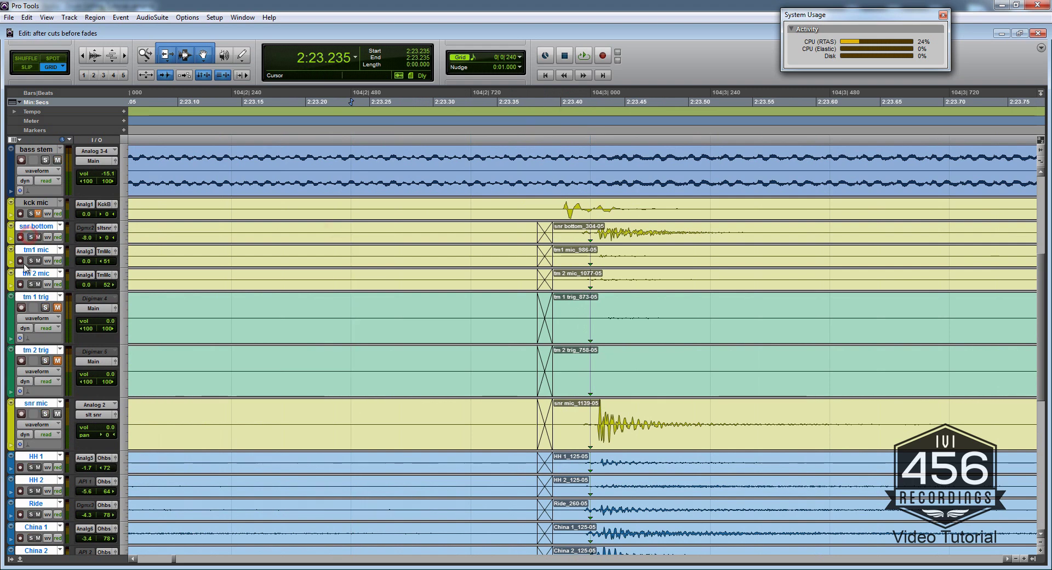
{"action": "key", "text": "space"}
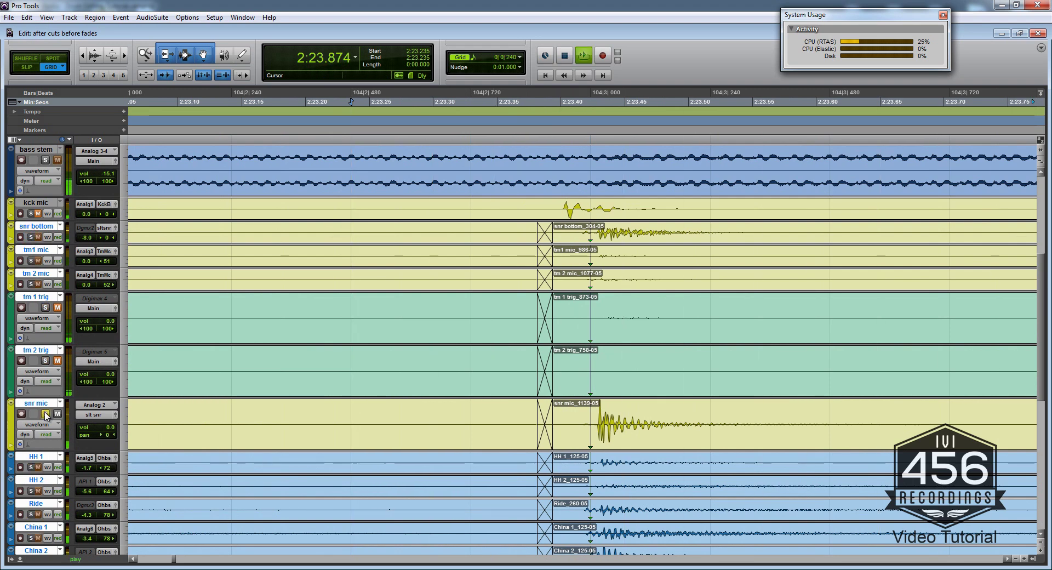
{"action": "key", "text": "space"}
{"action": "left_click", "coordinate": [46, 414], "text": "alt+shift"}
Step: Separate the drum regions at 2:23.427, just before the snare attack
{"action": "scroll", "coordinate": [399, 356], "scroll_direction": "down", "scroll_amount": 10}
{"action": "scroll", "coordinate": [438, 339], "scroll_direction": "right", "scroll_amount": 2}
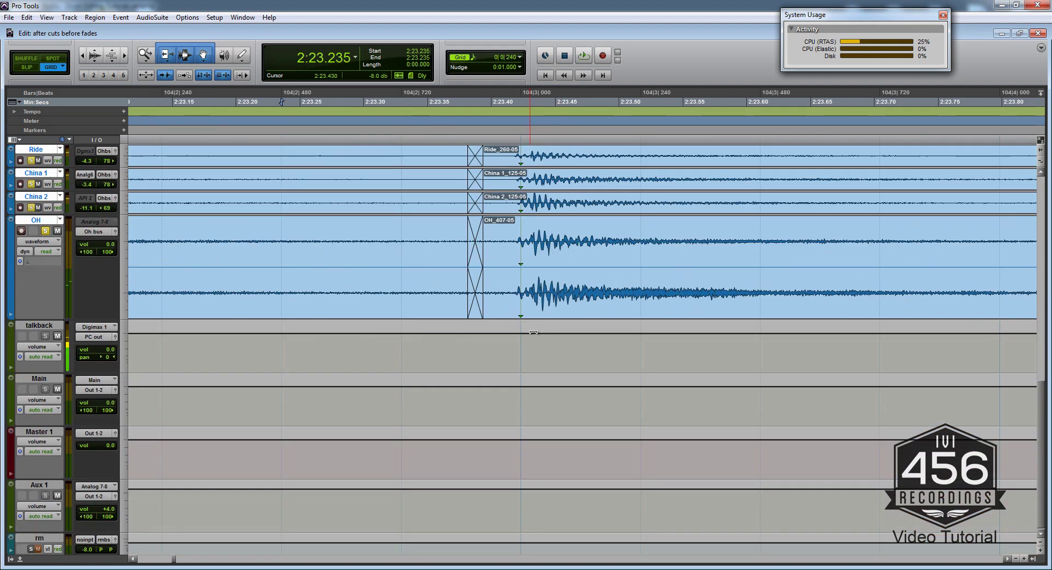
{"action": "left_click", "coordinate": [479, 305]}
{"action": "scroll", "coordinate": [515, 341], "scroll_direction": "up", "scroll_amount": 12}
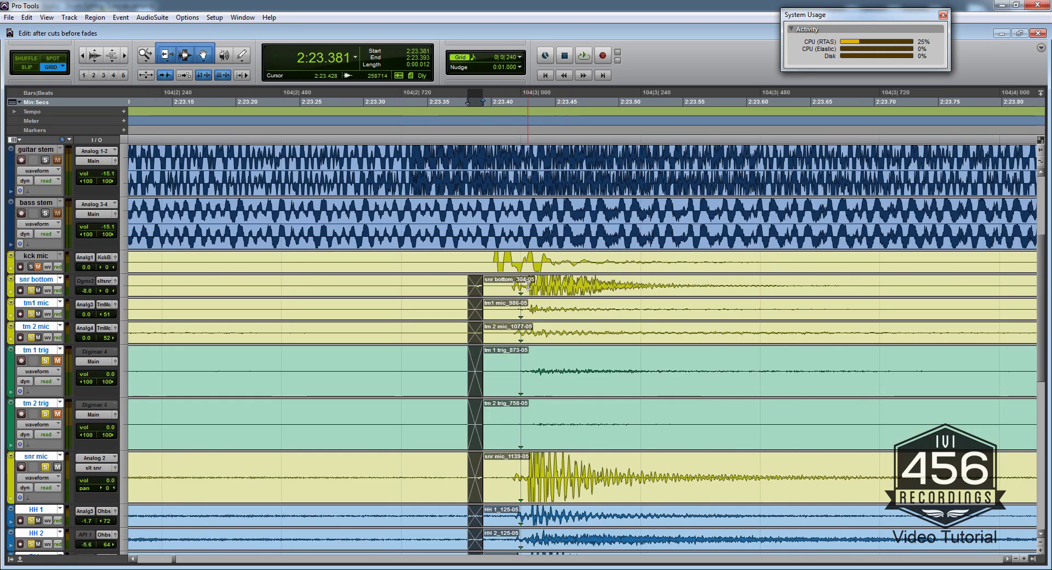
{"action": "left_click", "coordinate": [528, 286]}
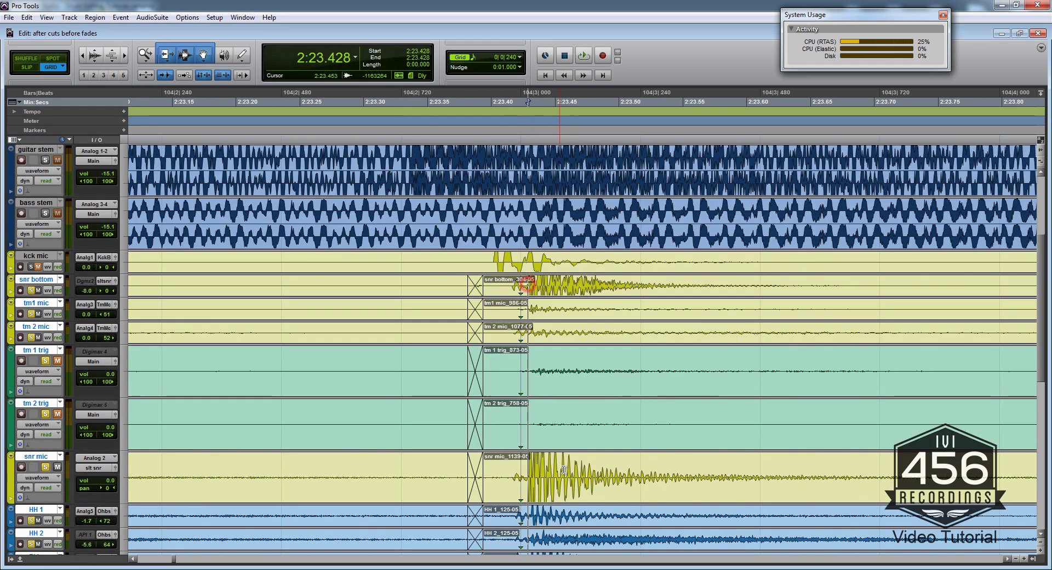
{"action": "key", "text": "b"}
{"action": "scroll", "coordinate": [530, 383], "scroll_direction": "down", "scroll_amount": 2}
{"action": "key", "text": "ctrl+z"}
{"action": "key", "text": "t"}
{"action": "key", "text": "t"}
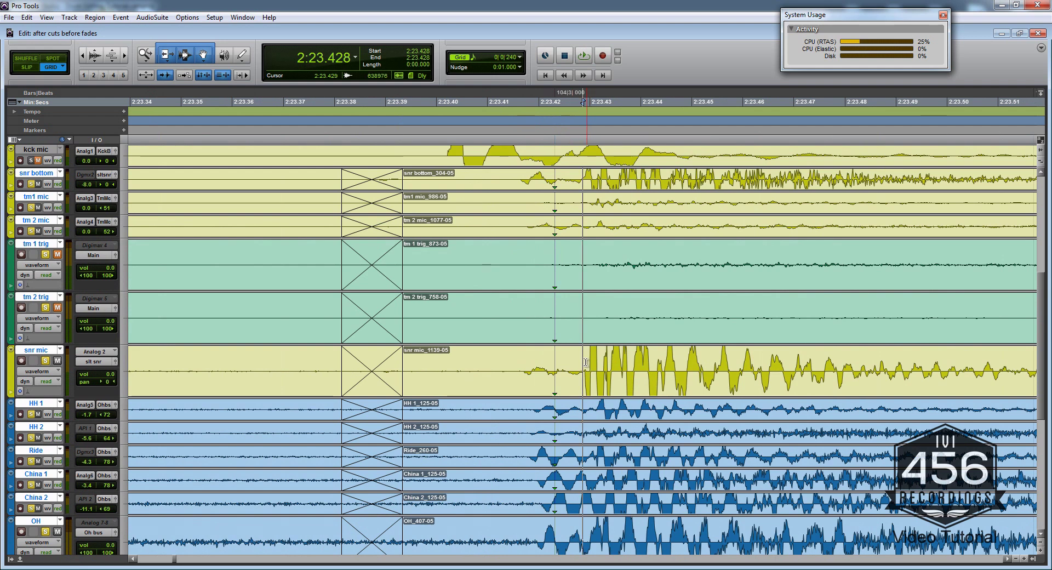
{"action": "left_click", "coordinate": [573, 361]}
{"action": "key", "text": "ctrl+e"}
Step: Delete the short drum piece from 2:23.393 to 2:23.427, ahead of the snare attack
{"action": "left_click_drag", "start_coordinate": [556, 362], "coordinate": [519, 361]}
{"action": "key", "text": "ctrl+bracketleft"}
{"action": "left_click", "coordinate": [550, 386]}
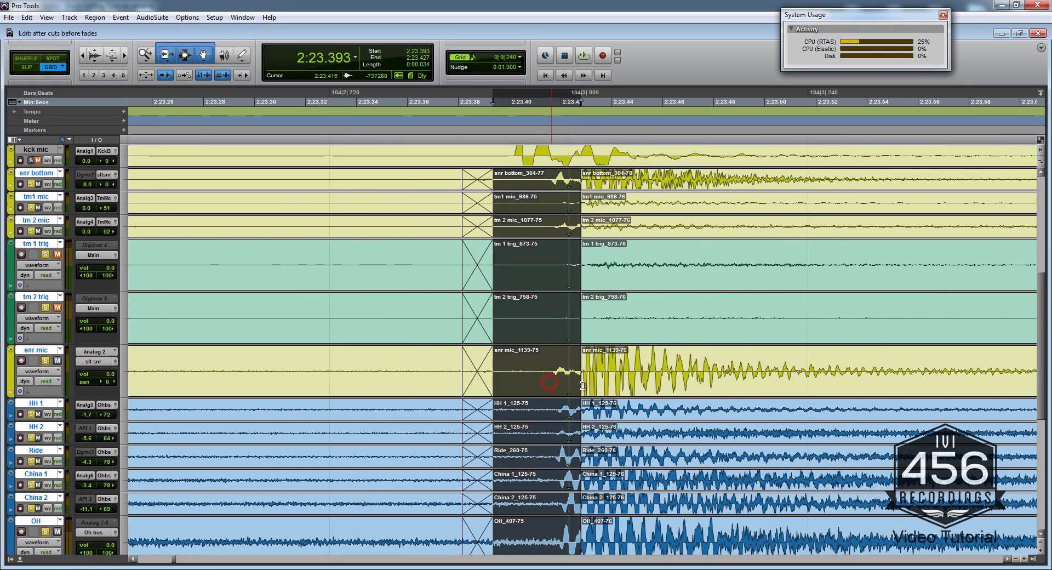
{"action": "key", "text": "Delete"}
Step: Move the separated snare hit onto the grid so it starts at 2:23.423 and ends at 2:24.156
{"action": "key", "text": "ctrl+bracketleft"}
{"action": "key", "text": "ctrl+bracketleft"}
{"action": "key", "text": "ctrl+bracketleft"}
{"action": "left_click", "coordinate": [541, 391]}
{"action": "left_click_drag", "start_coordinate": [542, 392], "coordinate": [538, 393]}
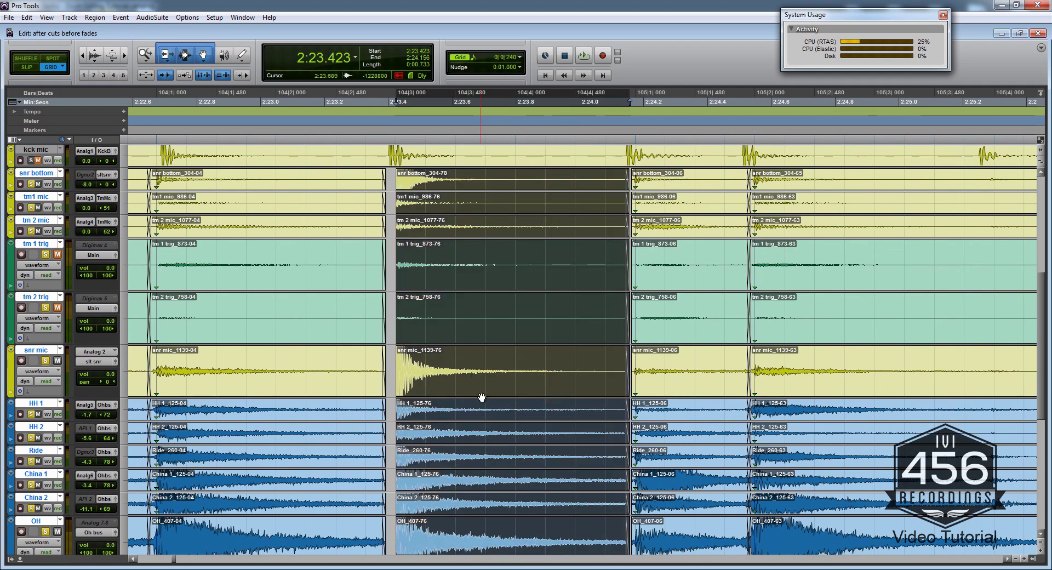
Step: Extend the preceding drum regions to the moved hit with a crossfade from 2:23.411 to 2:23.423, then remove that crossfade
{"action": "key", "text": "ctrl+bracketright"}
{"action": "left_click_drag", "start_coordinate": [561, 284], "coordinate": [581, 285]}
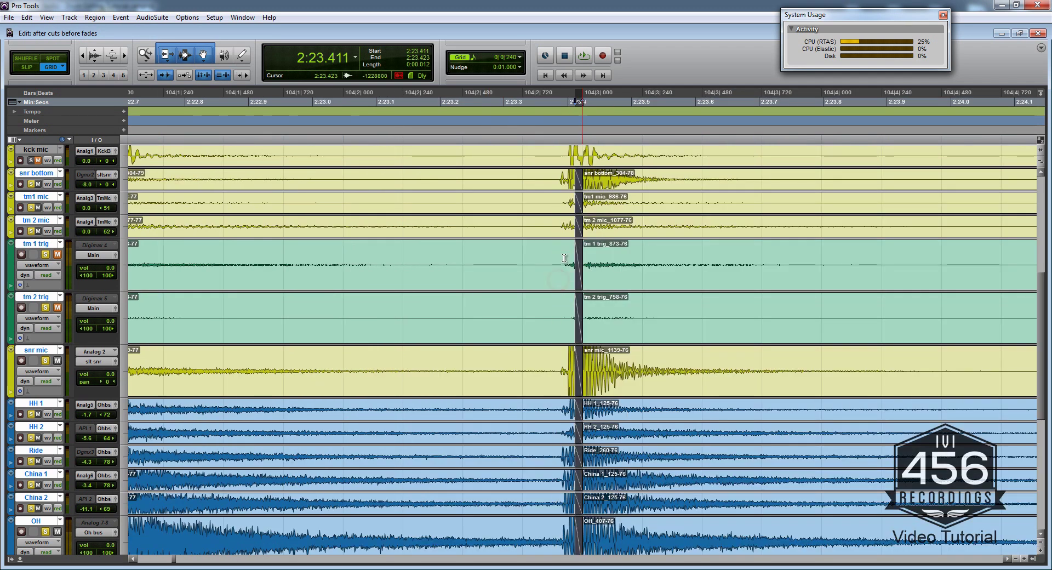
{"action": "key", "text": "Delete"}
{"action": "key", "text": "ctrl+bracketright"}
{"action": "key", "text": "ctrl+bracketright"}
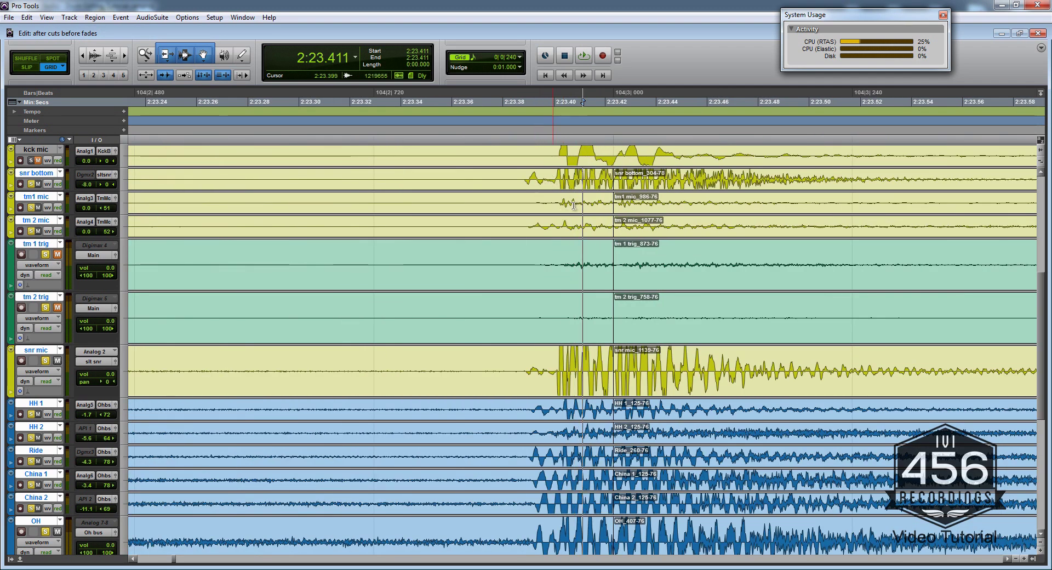
Step: Separate the extended drum regions at 2:23.388, just before the doubled snare hit
{"action": "key", "text": "ctrl+bracketleft"}
{"action": "key", "text": "ctrl+bracketright"}
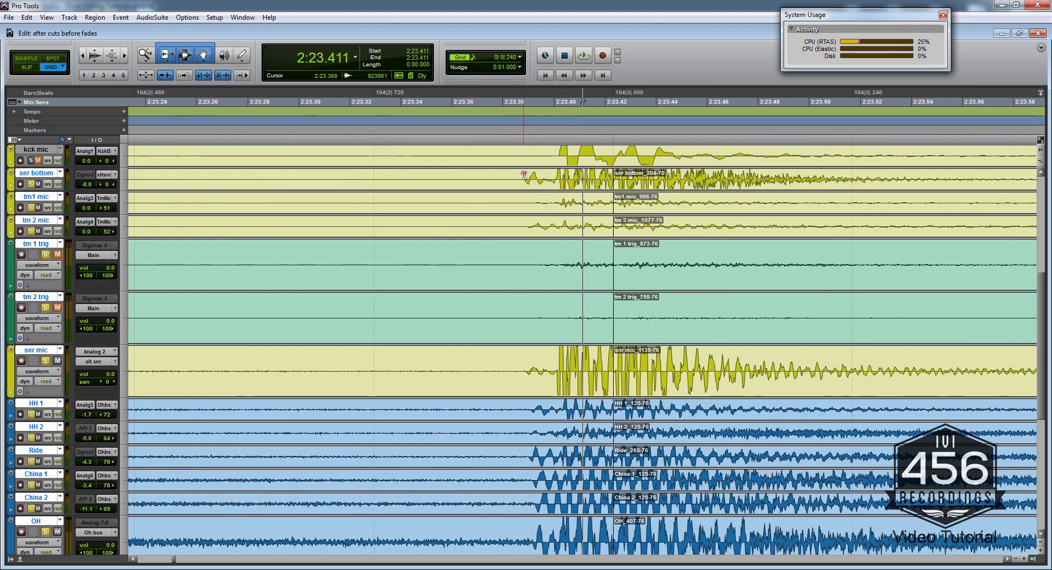
{"action": "left_click", "coordinate": [523, 174]}
{"action": "key", "text": "ctrl+e"}
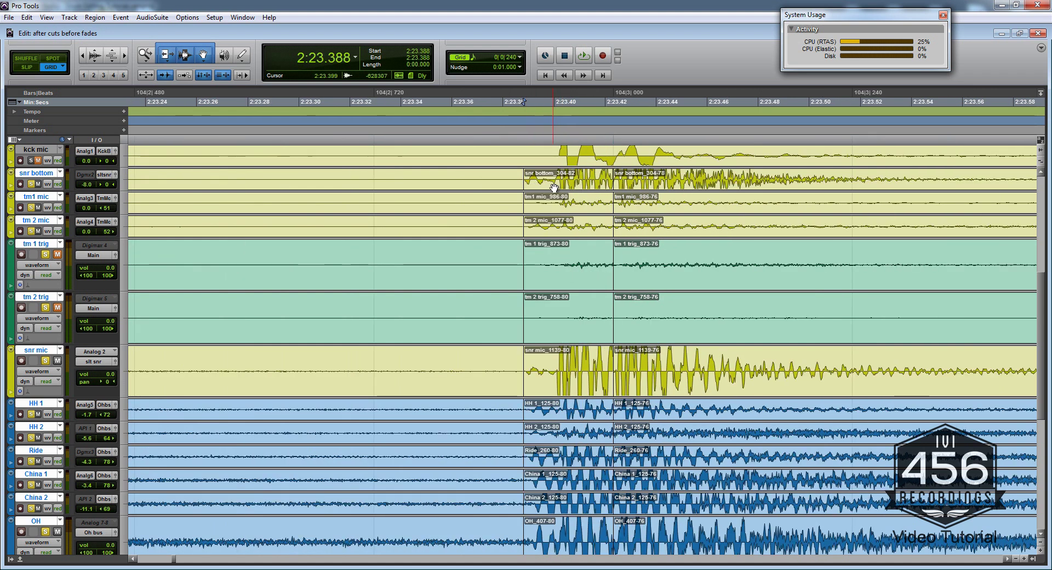
Step: Delete the doubled-hit drum piece from 2:23.388 to 2:23.423 on all the grouped drum tracks
{"action": "left_click", "coordinate": [553, 187]}
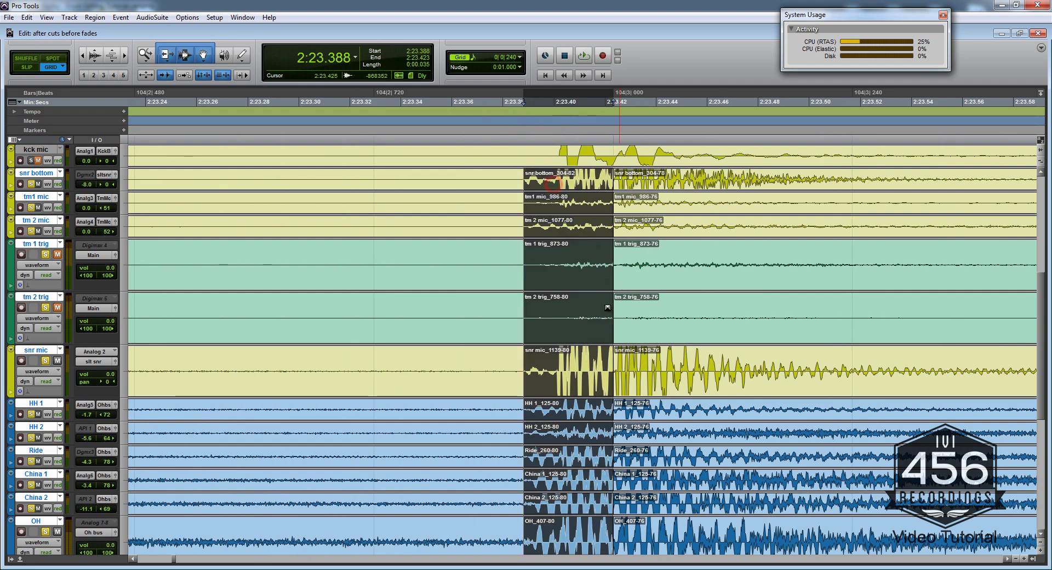
{"action": "key", "text": "Delete"}
{"action": "key", "text": "ctrl+bracketleft"}
{"action": "key", "text": "ctrl+bracketleft"}
{"action": "key", "text": "ctrl+bracketleft"}
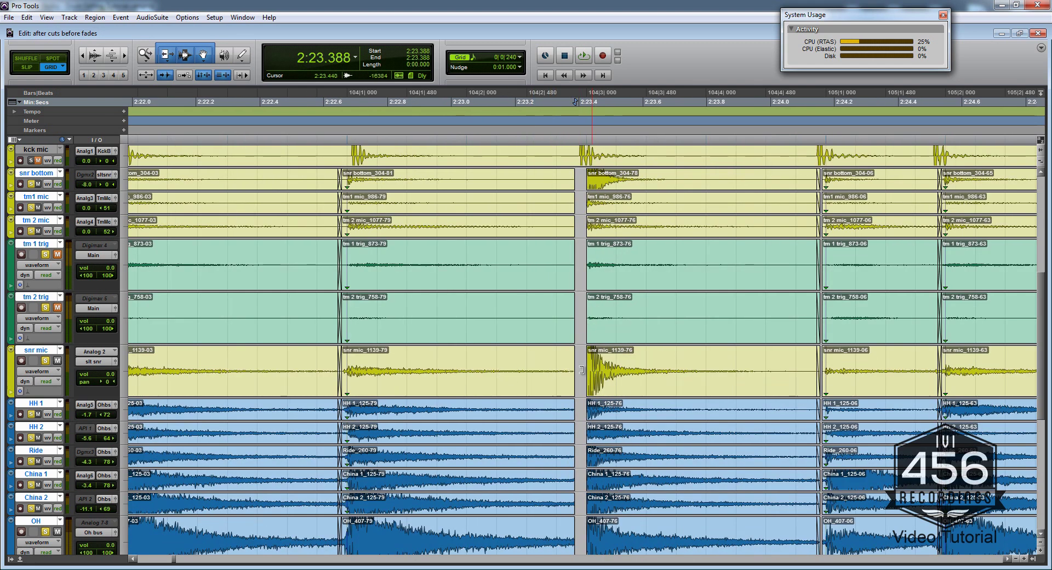
{"action": "key", "text": "ctrl+bracketright"}
Step: Try to fill the gap before the snare hit by trimming the neighbouring drum regions over it, then undo the trims
{"action": "left_click", "coordinate": [606, 366]}
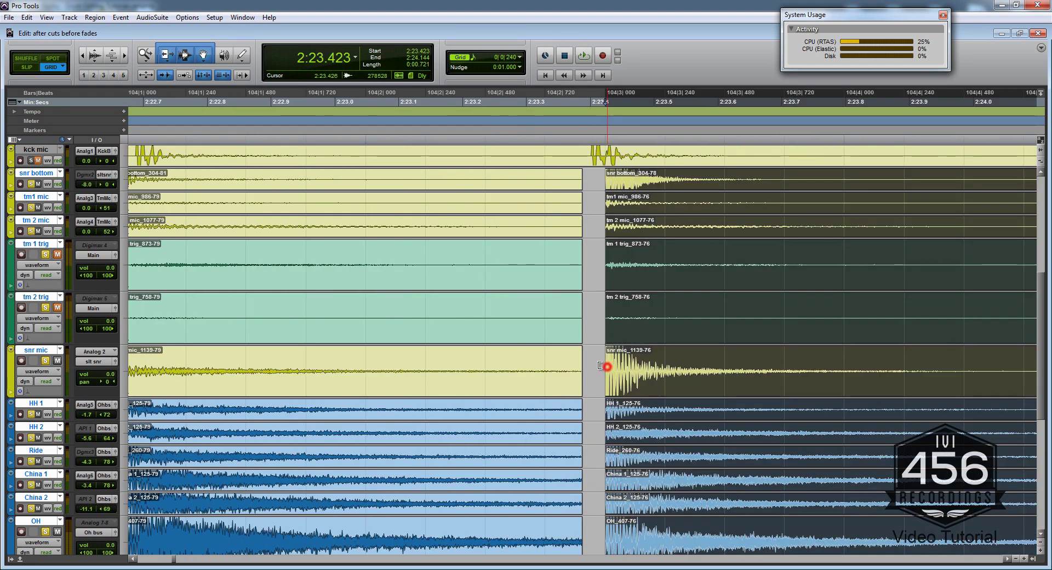
{"action": "left_click_drag", "start_coordinate": [572, 363], "coordinate": [597, 368]}
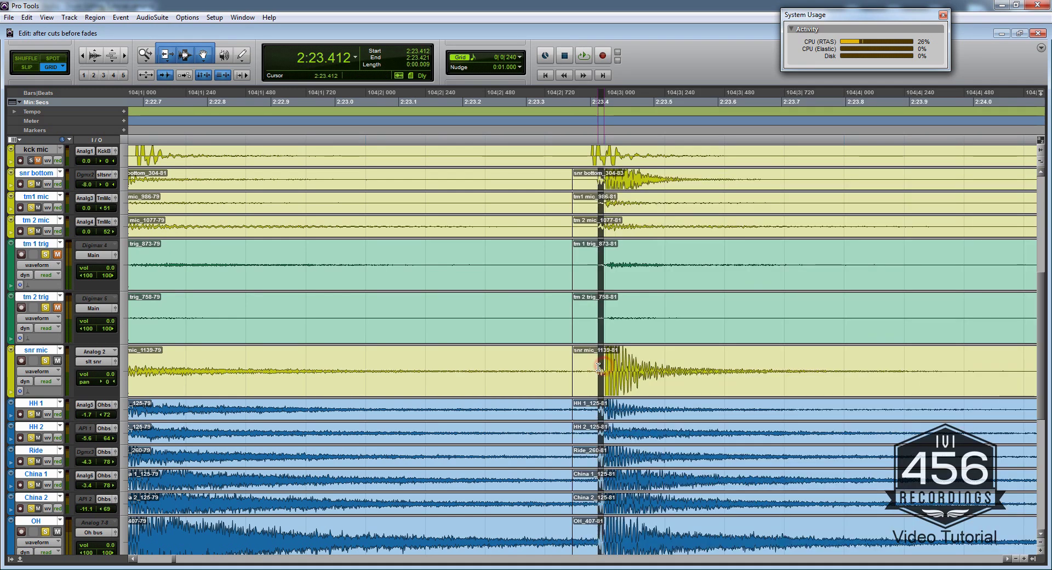
{"action": "key", "text": "ctrl+z"}
{"action": "left_click", "coordinate": [581, 365]}
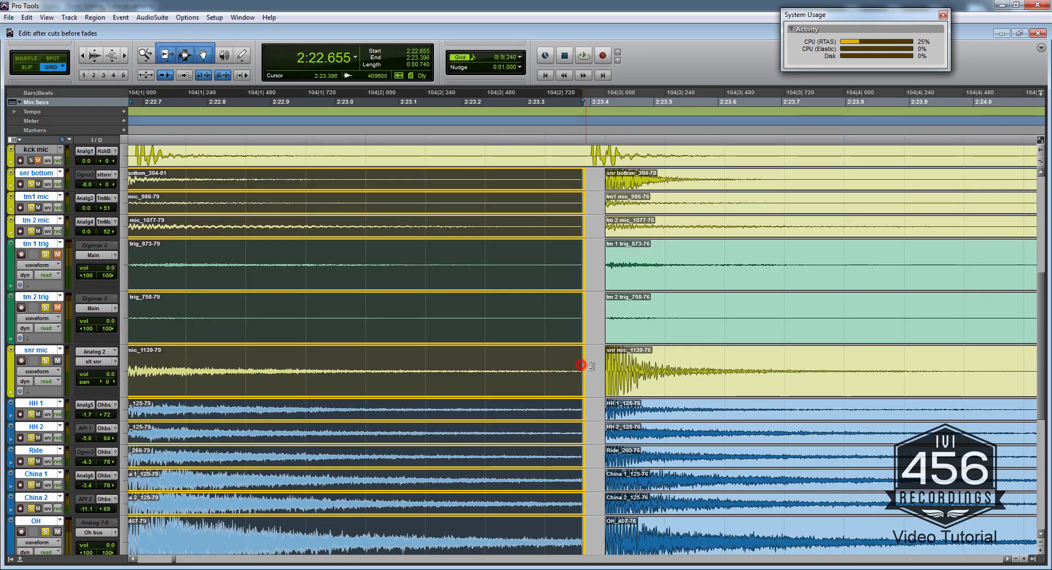
{"action": "key", "text": "ctrl+t"}
{"action": "key", "text": "ctrl+z"}
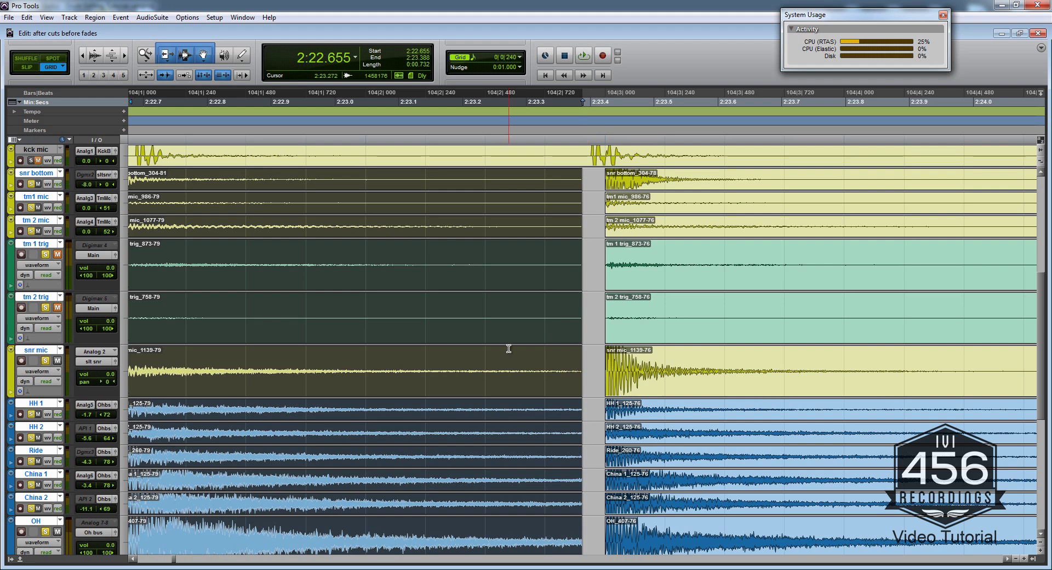
Step: Play back the drums across the gap before the snare hit, starting from 2:22.579 and from 2:21.923
{"action": "scroll", "coordinate": [508, 349], "scroll_direction": "left", "scroll_amount": 3}
{"action": "key", "text": "r"}
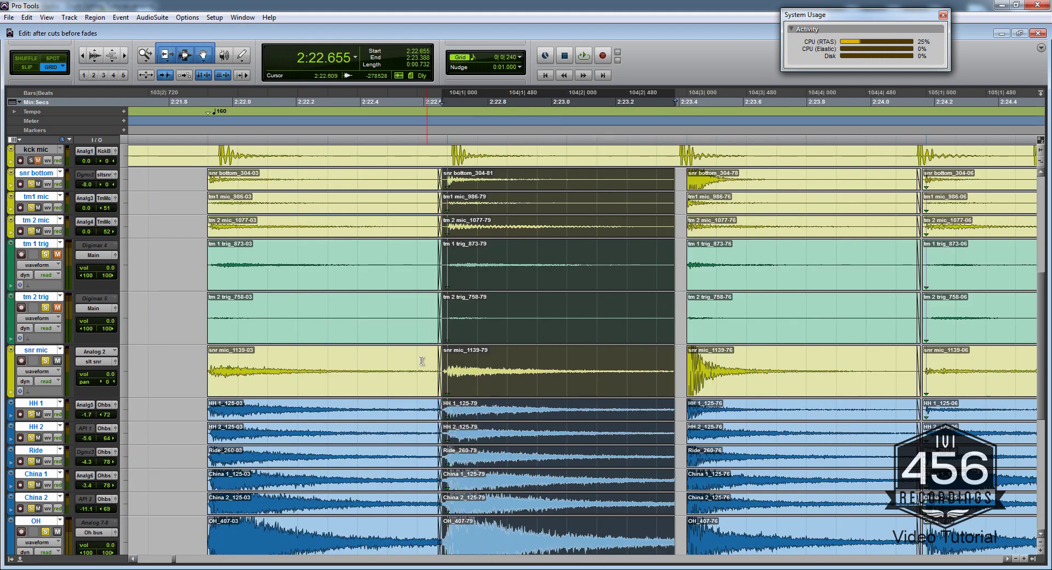
{"action": "left_click", "coordinate": [419, 360]}
{"action": "key", "text": "space"}
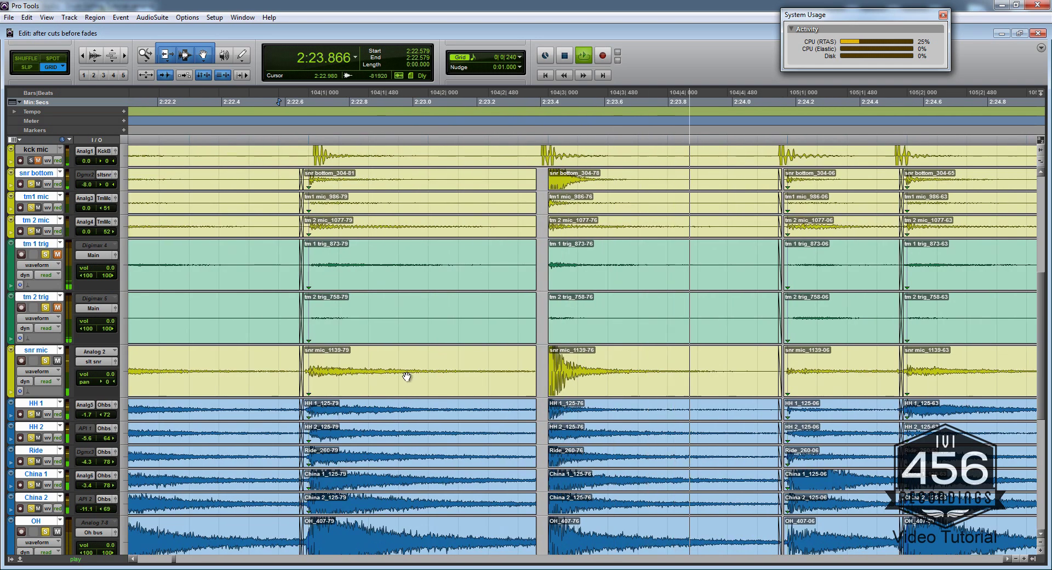
{"action": "key", "text": "space"}
{"action": "left_click", "coordinate": [264, 359]}
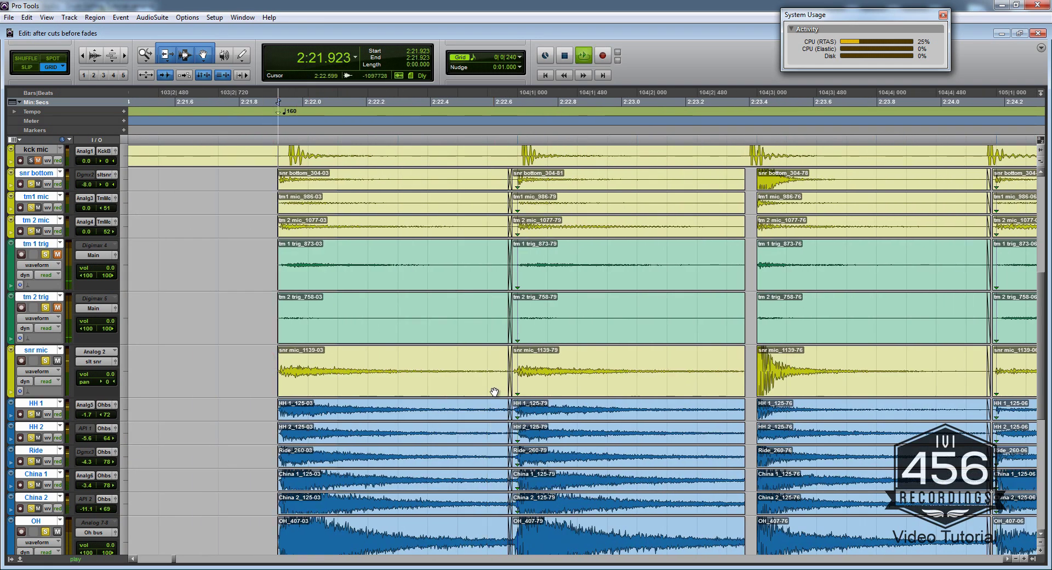
{"action": "key", "text": "space"}
{"action": "key", "text": "space"}
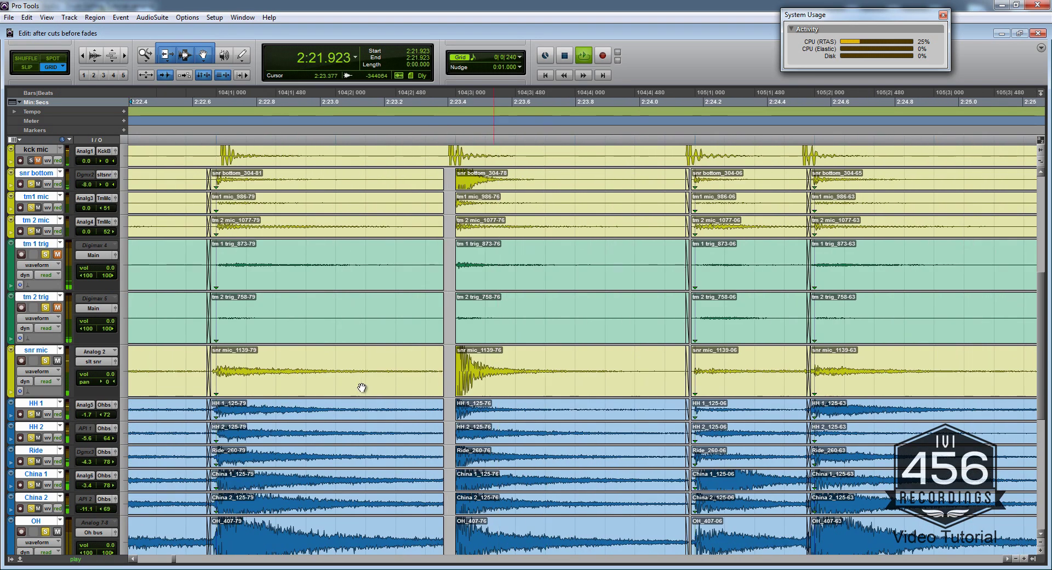
Step: Play the drum passage following the repaired snare hit from 2:24.266
{"action": "left_click", "coordinate": [361, 388]}
{"action": "scroll", "coordinate": [638, 335], "scroll_direction": "down", "scroll_amount": 2}
{"action": "scroll", "coordinate": [638, 336], "scroll_direction": "right", "scroll_amount": 2}
{"action": "left_click", "coordinate": [634, 313]}
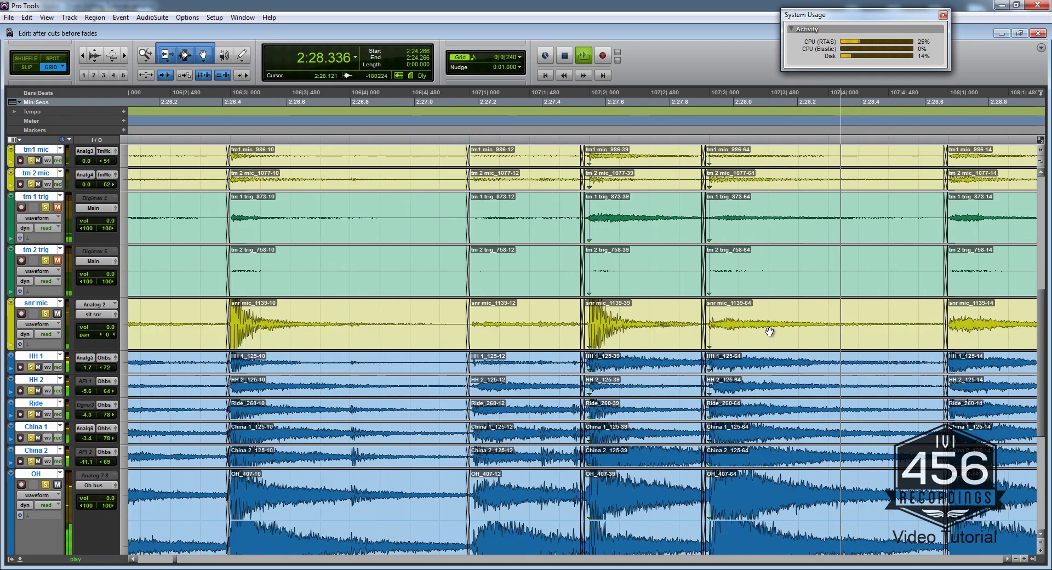
{"action": "scroll", "coordinate": [767, 334], "scroll_direction": "right", "scroll_amount": 4}
{"action": "scroll", "coordinate": [739, 332], "scroll_direction": "down", "scroll_amount": 1}
{"action": "key", "text": "r"}
{"action": "key", "text": "space"}
{"action": "scroll", "coordinate": [528, 336], "scroll_direction": "left", "scroll_amount": 5}
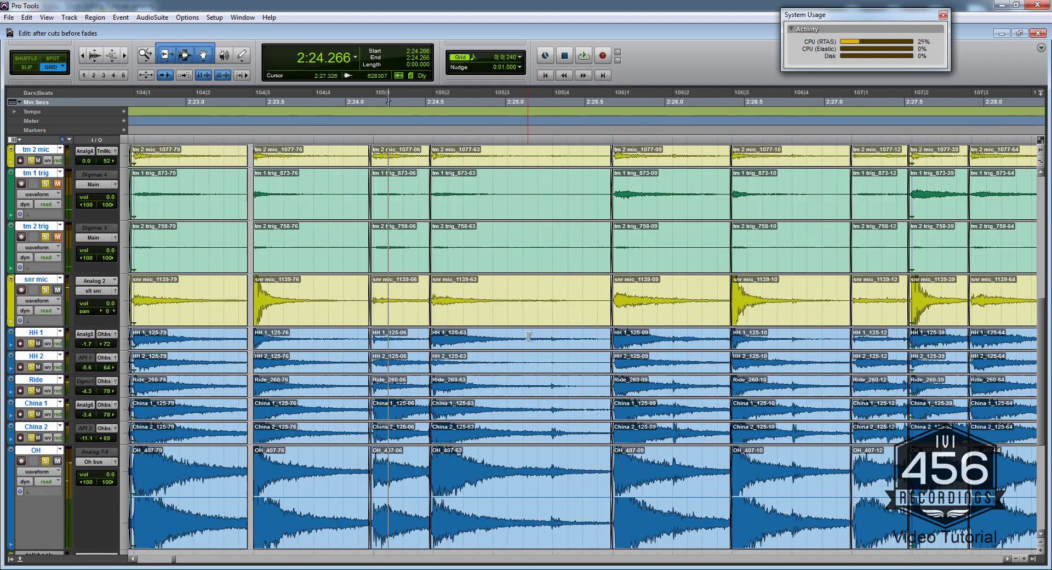
Step: Separate the drum regions preceding the gap at 2:22.723, just after the attack of their first hit
{"action": "scroll", "coordinate": [528, 336], "scroll_direction": "left", "scroll_amount": 3}
{"action": "left_click", "coordinate": [516, 283]}
{"action": "key", "text": "t"}
{"action": "key", "text": "t"}
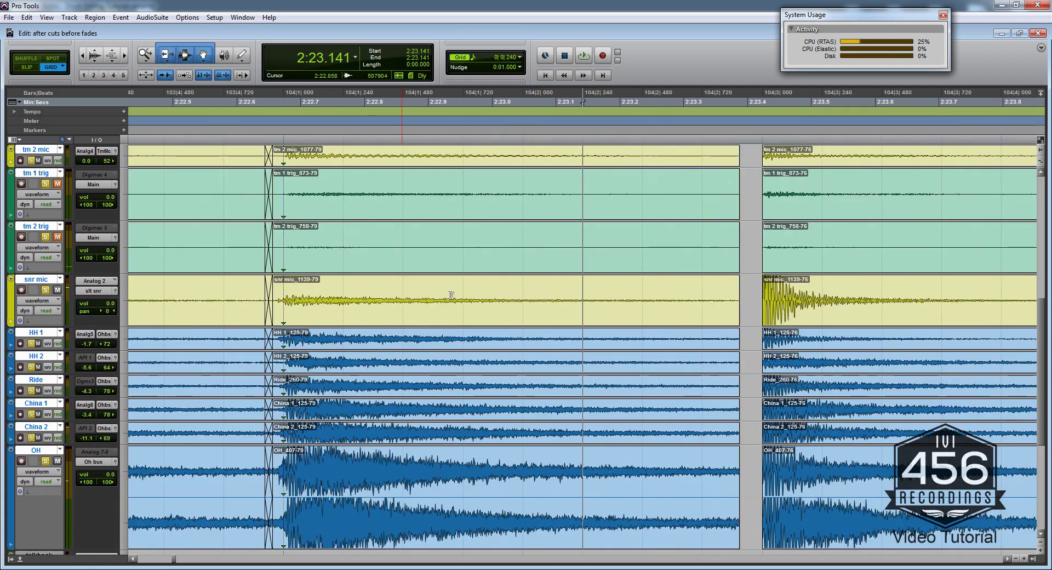
{"action": "left_click", "coordinate": [755, 293]}
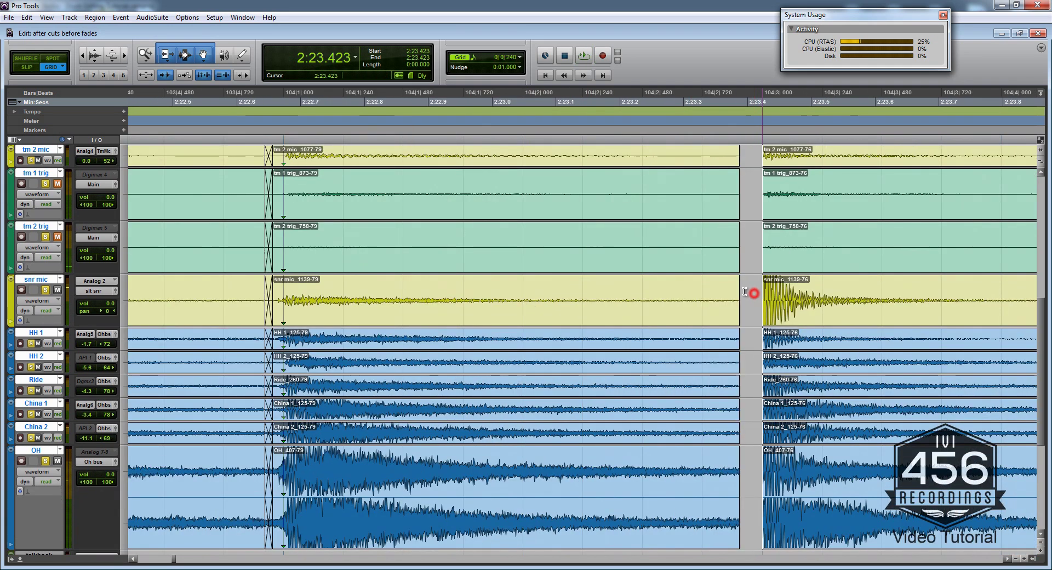
{"action": "left_click", "coordinate": [315, 287]}
{"action": "key", "text": "ctrl+e"}
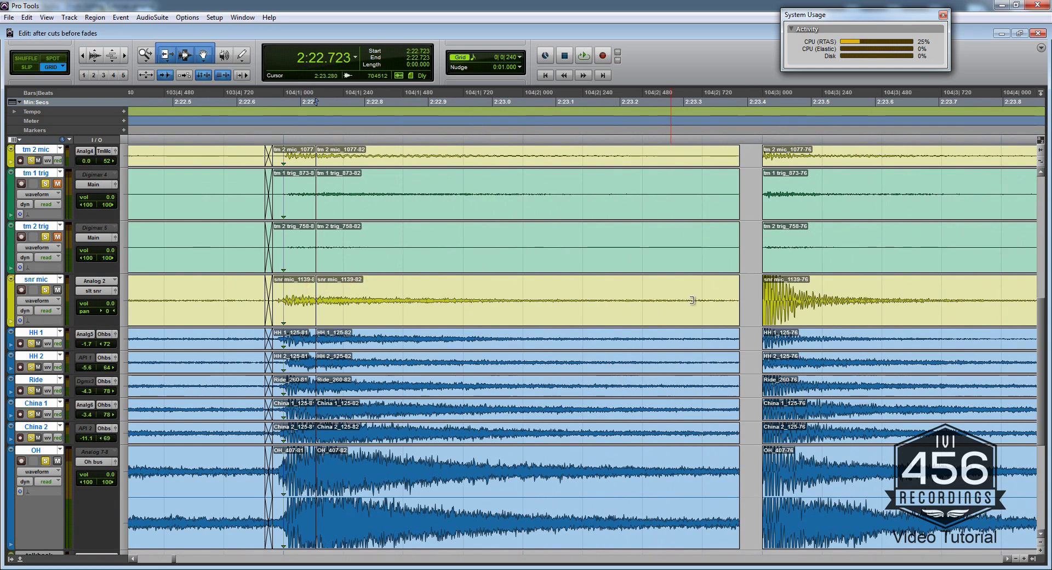
Step: Time-stretch the separated drum piece starting at 2:22.723 so its end reaches the snare hit at 2:23.423
{"action": "key", "text": "F6+F7"}
{"action": "left_click", "coordinate": [737, 297], "text": "shift"}
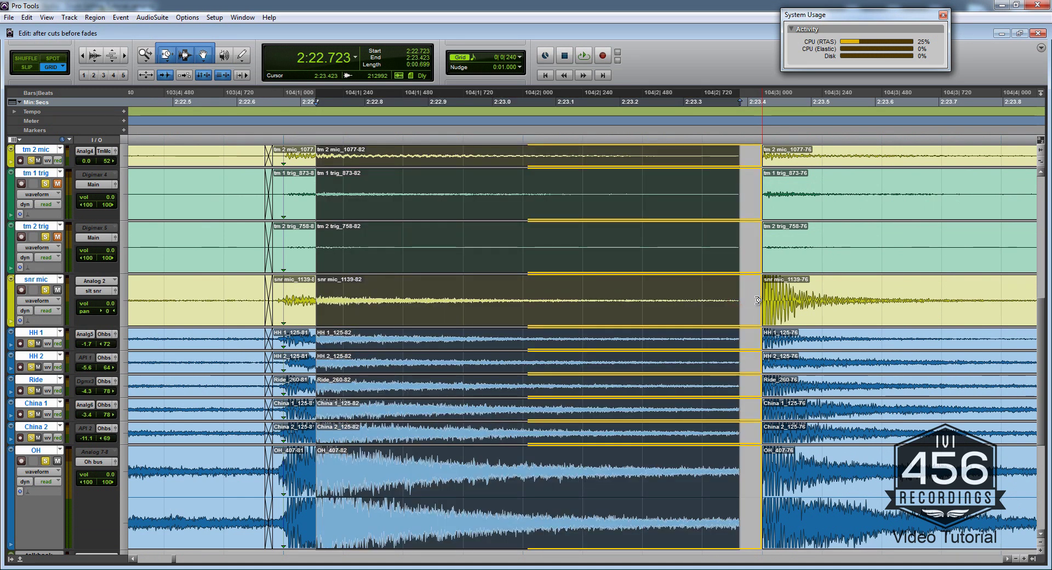
{"action": "left_click_drag", "start_coordinate": [758, 301], "coordinate": [759, 301]}
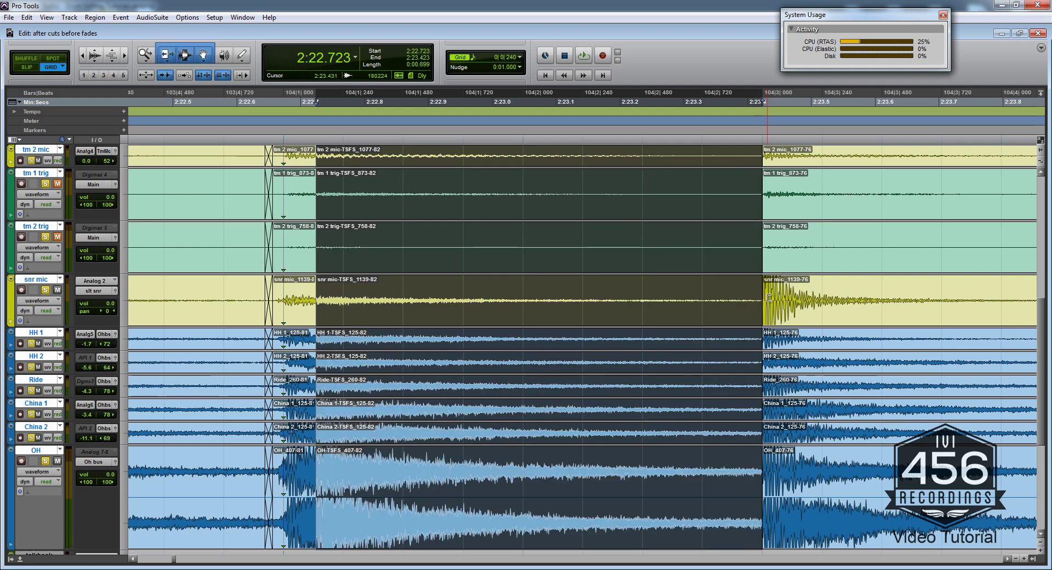
Step: Crossfade the stretched drum regions into the snare hit from 2:23.415 to 2:23.423 with adjusted bounds, then remove that crossfade
{"action": "left_click_drag", "start_coordinate": [763, 326], "coordinate": [769, 326]}
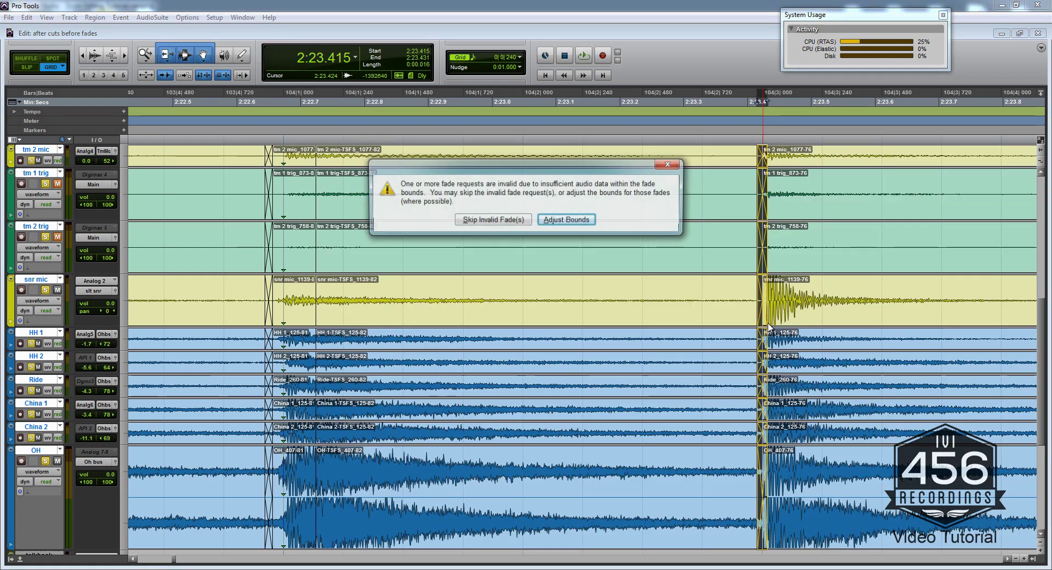
{"action": "key", "text": "Return"}
{"action": "left_click", "coordinate": [787, 315]}
{"action": "key", "text": "t"}
{"action": "key", "text": "t"}
{"action": "key", "text": "t"}
{"action": "key", "text": "t"}
{"action": "left_click", "coordinate": [550, 316]}
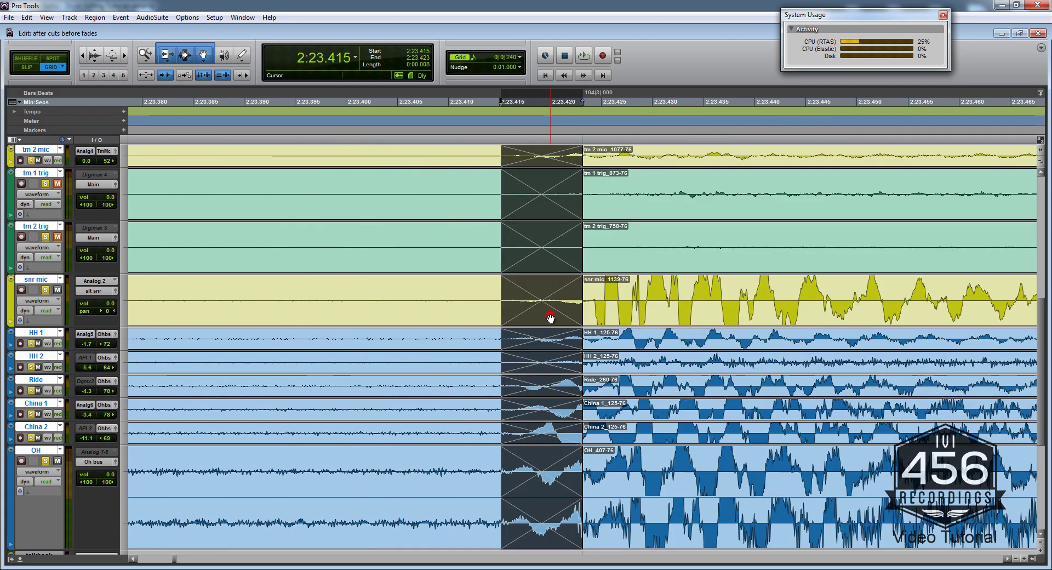
{"action": "key", "text": "Delete"}
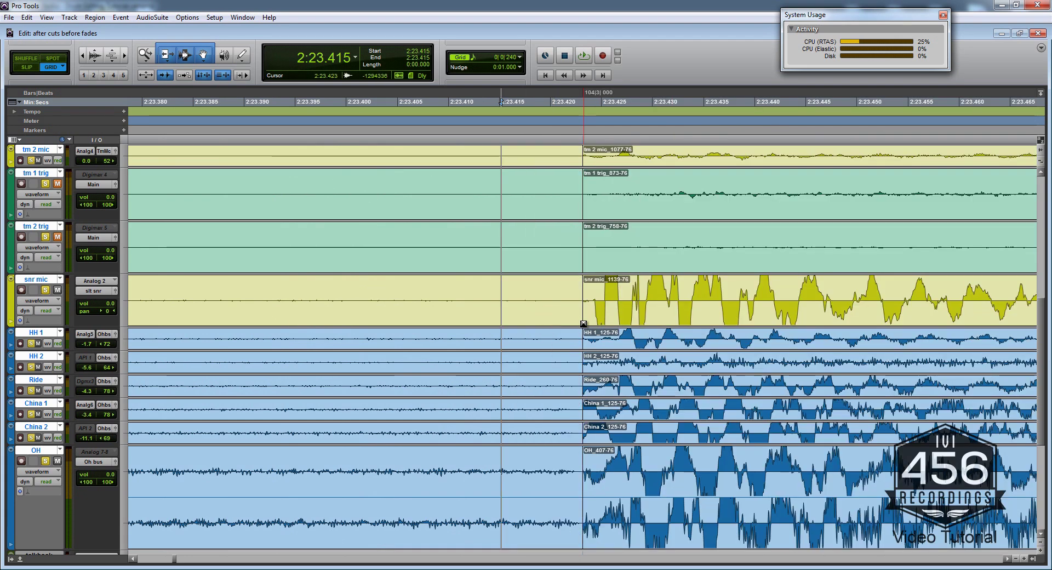
Step: Crossfade the stretched drum regions into the snare hit from 2:23.420 to 2:23.423, adjusting the invalid fade bounds
{"action": "left_click_drag", "start_coordinate": [584, 323], "coordinate": [573, 318]}
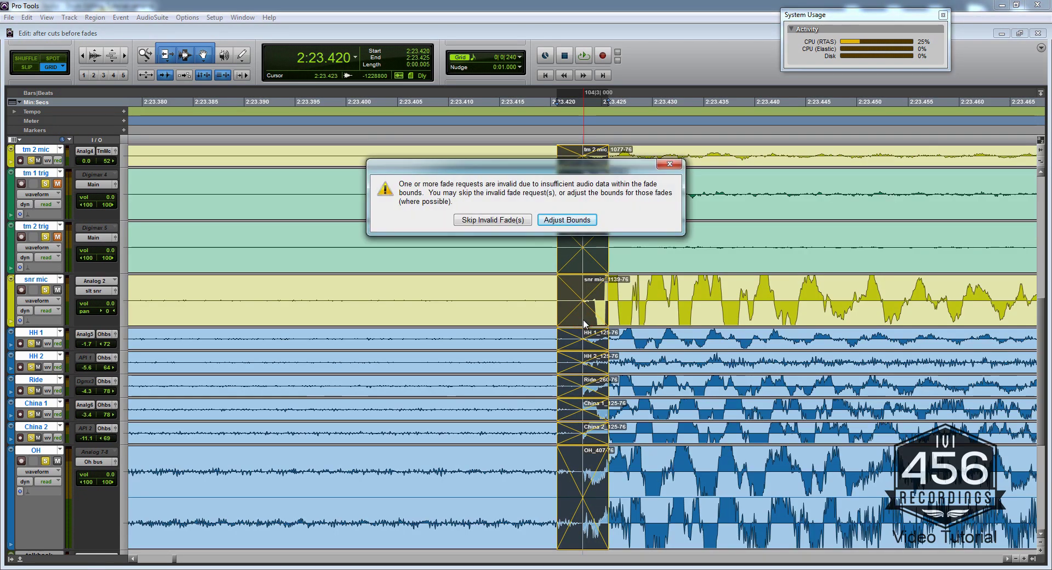
{"action": "key", "text": "Return"}
{"action": "left_click_drag", "start_coordinate": [455, 322], "coordinate": [469, 330]}
{"action": "key", "text": "ctrl+z"}
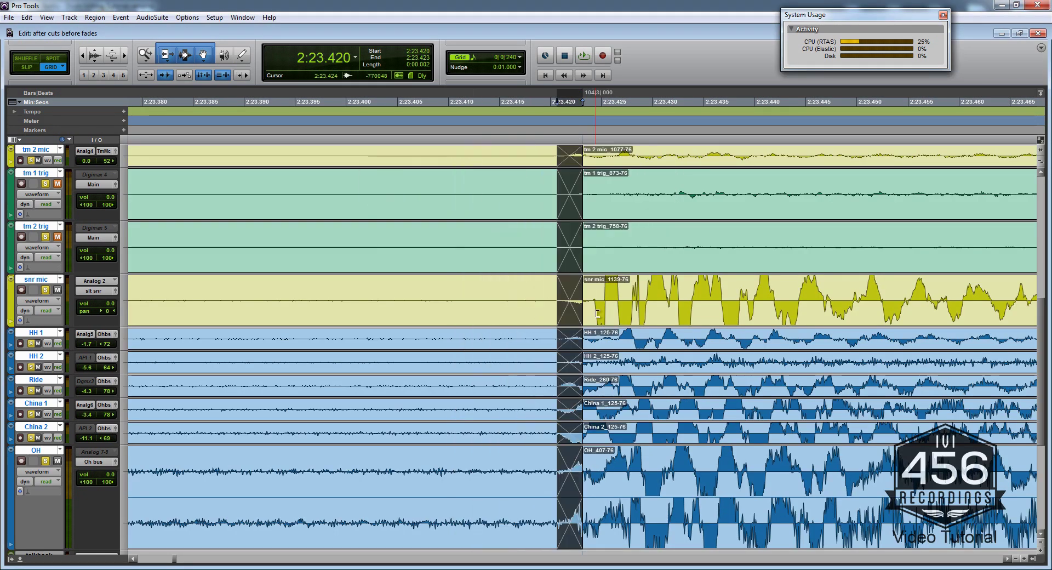
{"action": "key", "text": "r"}
{"action": "key", "text": "r"}
{"action": "key", "text": "r"}
{"action": "key", "text": "r"}
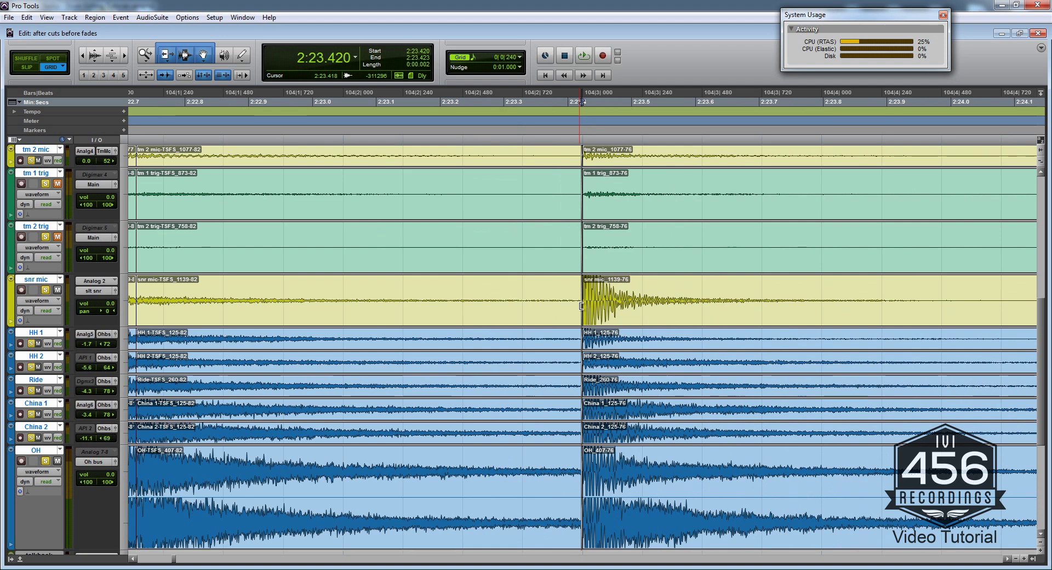
{"action": "key", "text": "ctrl+bracketleft"}
{"action": "key", "text": "ctrl+bracketleft"}
Step: Crossfade the cut at 2:22.723 between the hit's attack and the stretched drum regions, adjusting the invalid fade bounds
{"action": "left_click", "coordinate": [530, 312]}
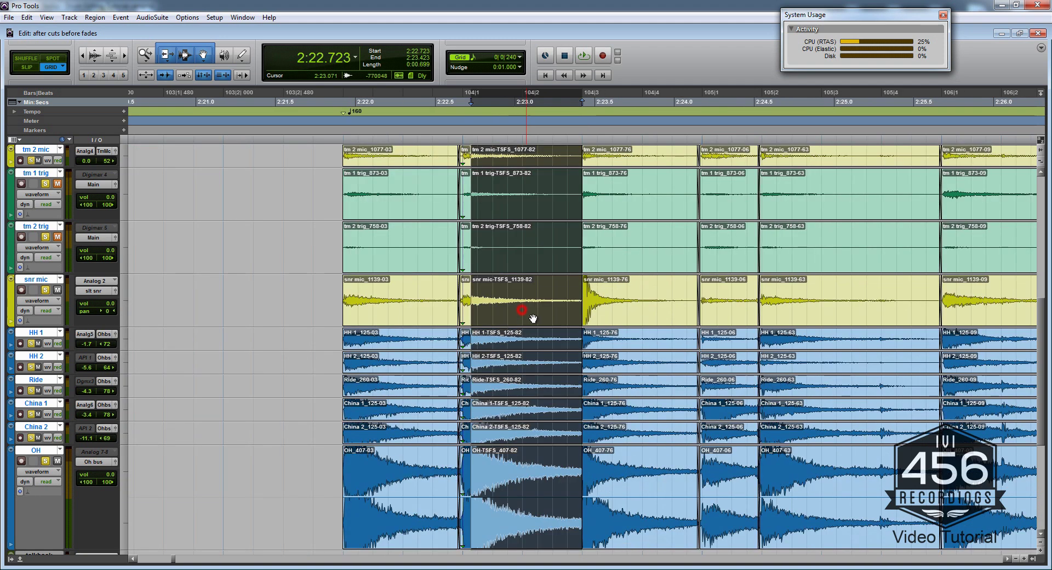
{"action": "key", "text": "ctrl+bracketright"}
{"action": "key", "text": "ctrl+bracketright"}
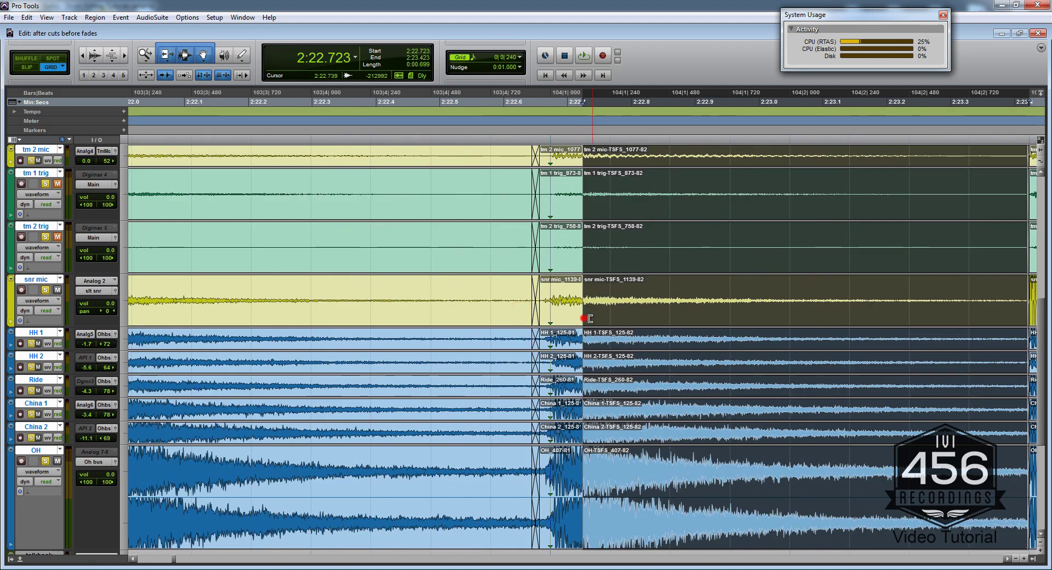
{"action": "scroll", "coordinate": [590, 319], "scroll_direction": "down", "scroll_amount": 1}
{"action": "left_click_drag", "start_coordinate": [586, 301], "coordinate": [575, 301]}
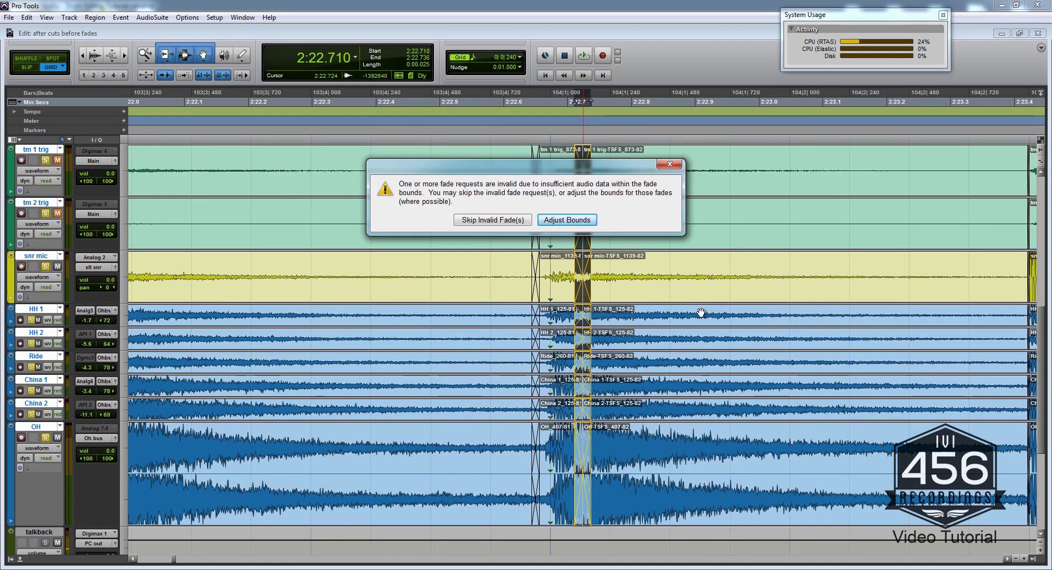
{"action": "key", "text": "Return"}
Step: Play back the time-stretched drum repair from 2:21.736
{"action": "key", "text": "ctrl+bracketleft"}
{"action": "key", "text": "ctrl+bracketleft"}
{"action": "key", "text": "ctrl+bracketleft"}
{"action": "left_click", "coordinate": [502, 265]}
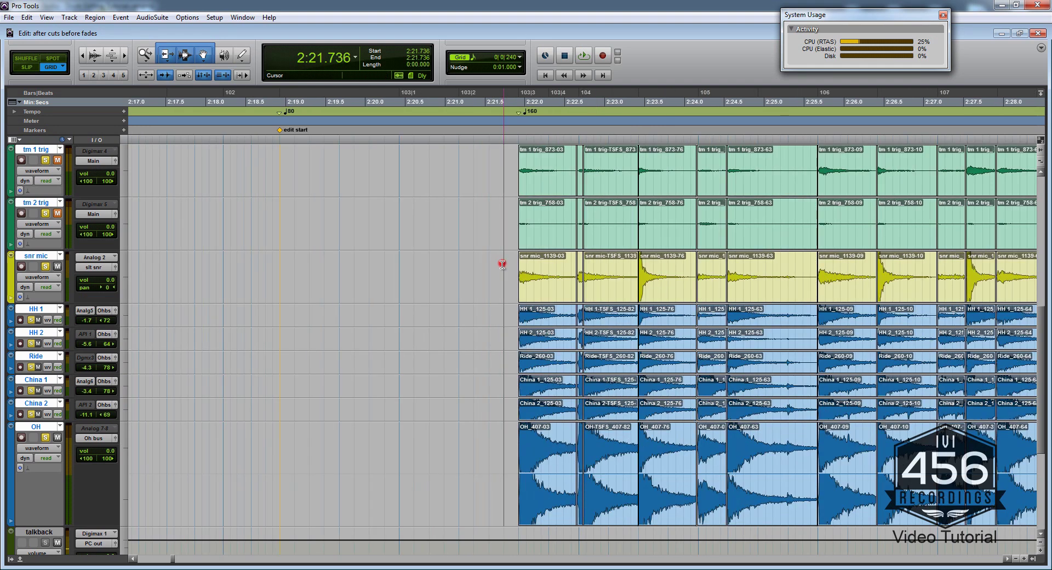
{"action": "key", "text": "space"}
{"action": "scroll", "coordinate": [502, 264], "scroll_direction": "down", "scroll_amount": 1}
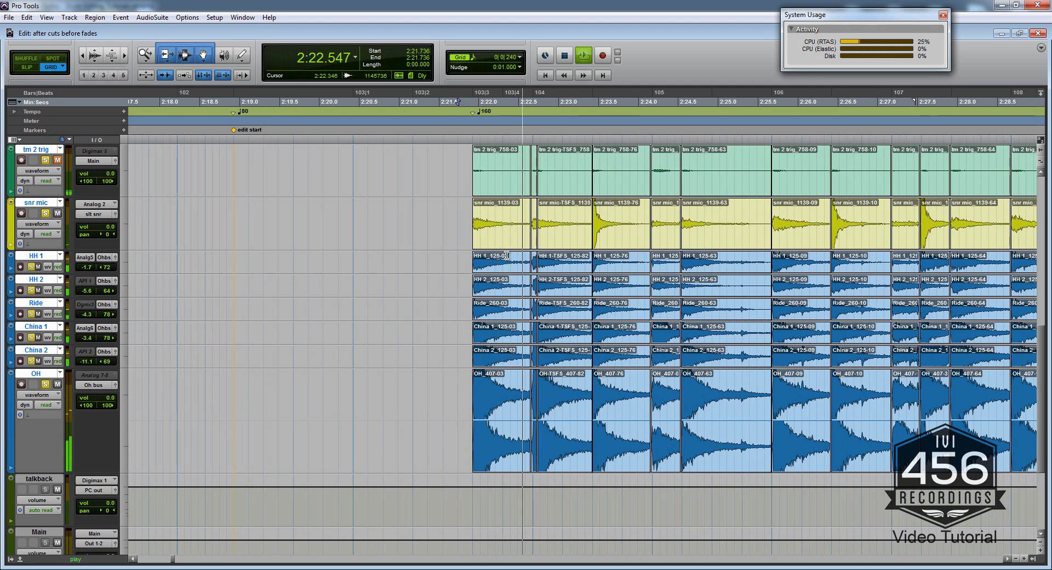
{"action": "scroll", "coordinate": [507, 255], "scroll_direction": "up", "scroll_amount": 2}
{"action": "key", "text": "space"}
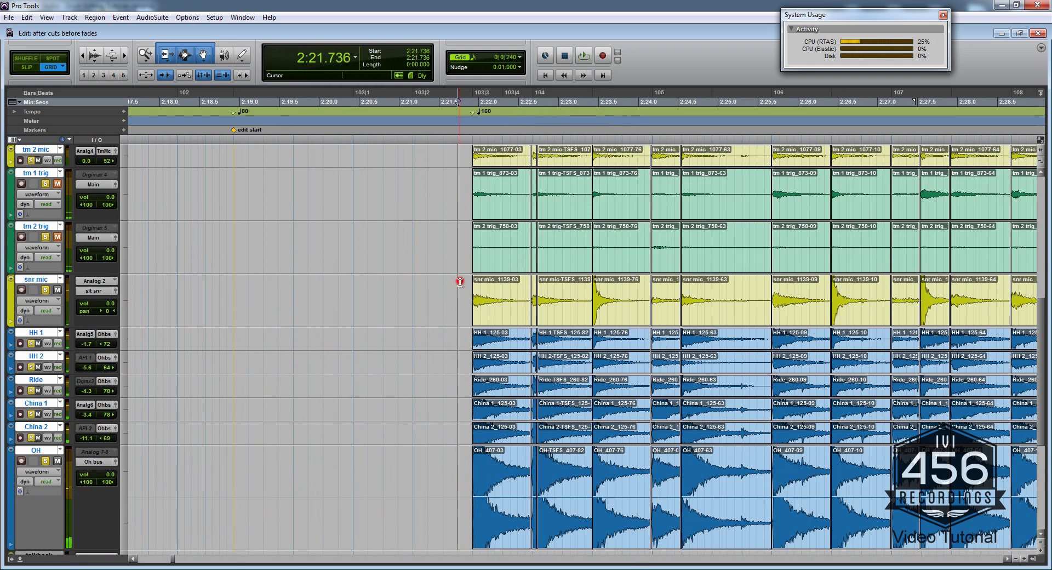
{"action": "left_click", "coordinate": [559, 296]}
{"action": "scroll", "coordinate": [559, 296], "scroll_direction": "up", "scroll_amount": 4}
{"action": "key", "text": "space"}
{"action": "scroll", "coordinate": [514, 306], "scroll_direction": "down", "scroll_amount": 2}
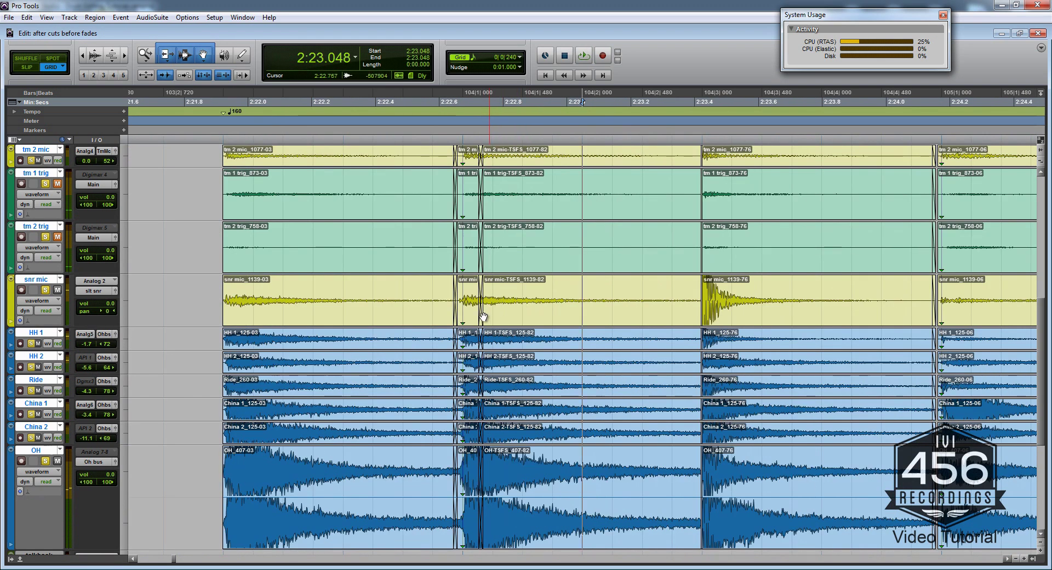
Step: Move the crossfaded cut between the original and time-stretched drum regions to 2:23.098
{"action": "left_click_drag", "start_coordinate": [481, 319], "coordinate": [601, 318]}
{"action": "left_click", "coordinate": [502, 315]}
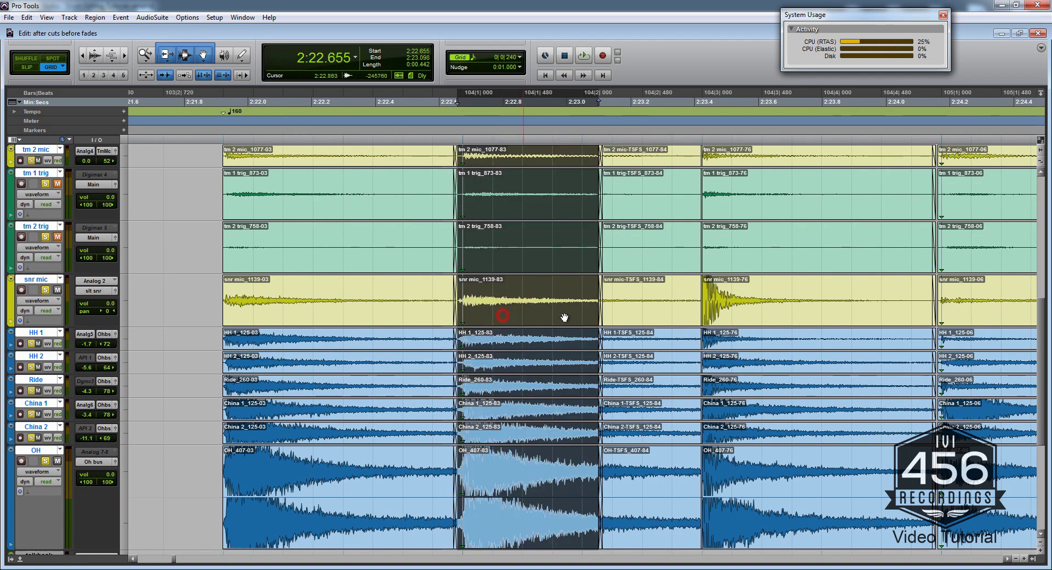
{"action": "left_click", "coordinate": [644, 314]}
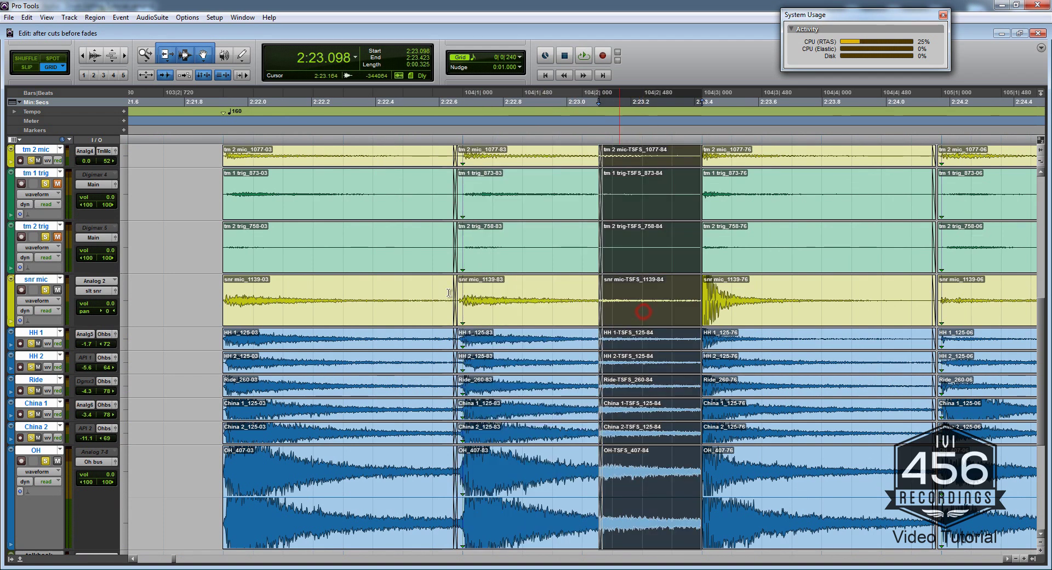
Step: Play back the drums from 2:21.923 through the moved crossfade and the repaired snare hit
{"action": "left_click", "coordinate": [212, 288]}
{"action": "key", "text": "space"}
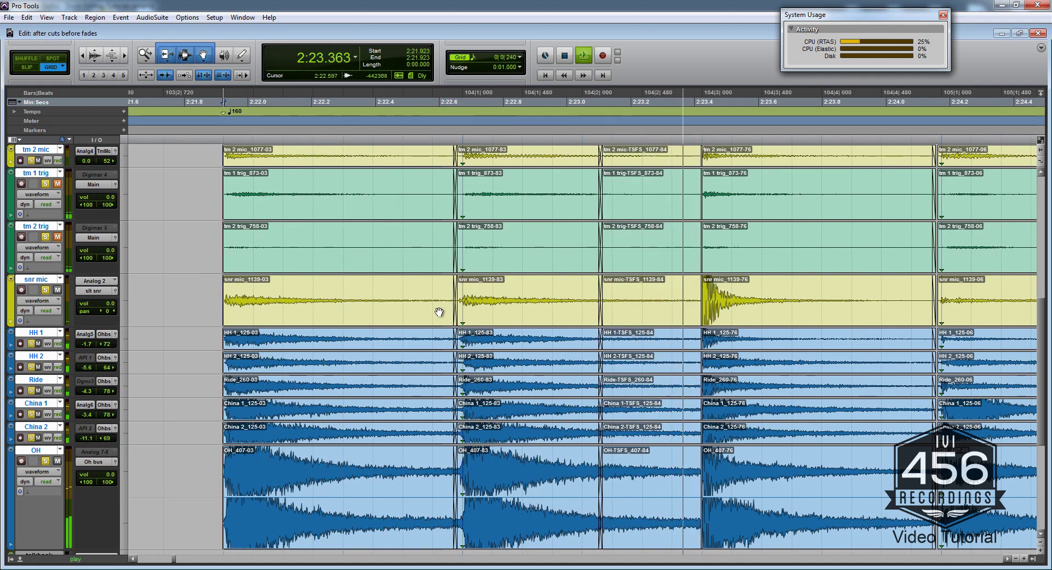
{"action": "scroll", "coordinate": [445, 314], "scroll_direction": "right", "scroll_amount": 6}
{"action": "key", "text": "r"}
{"action": "key", "text": "r"}
{"action": "scroll", "coordinate": [454, 305], "scroll_direction": "right", "scroll_amount": 7}
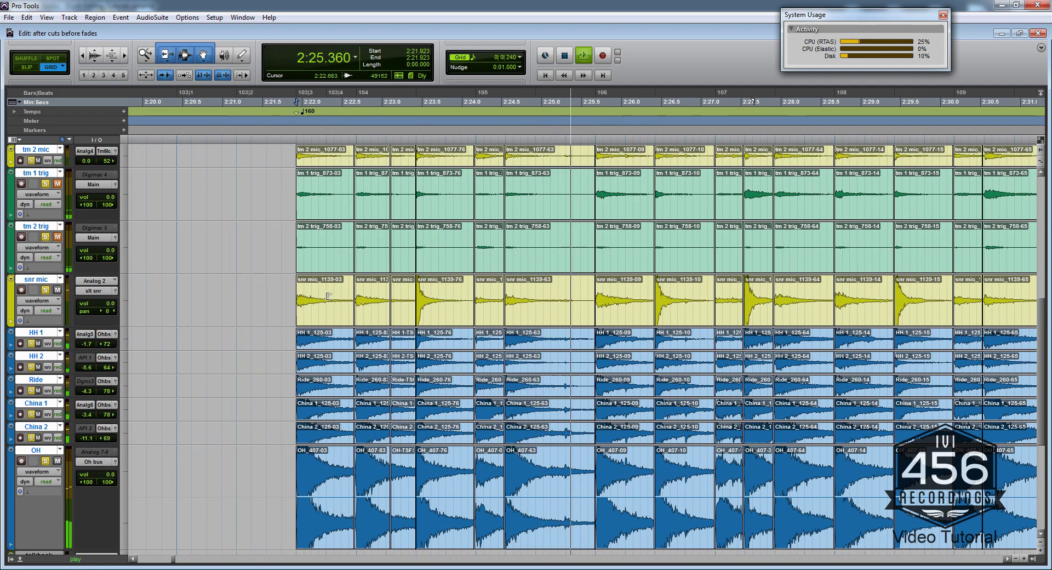
{"action": "key", "text": "space"}
{"action": "double_click", "coordinate": [481, 312]}
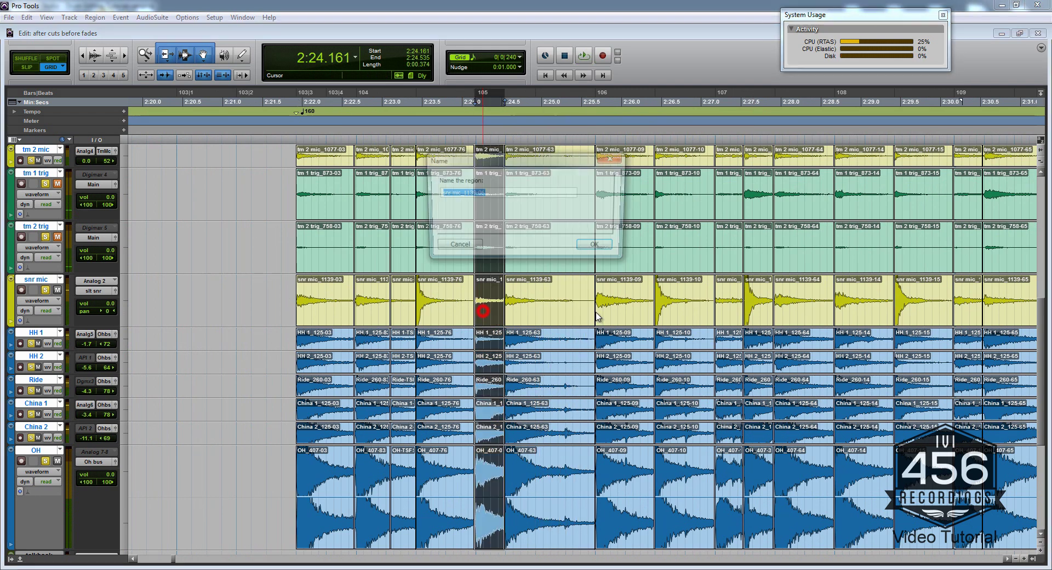
Step: Cancel renaming the snr mic region at 2:24.161
{"action": "left_click", "coordinate": [455, 248]}
{"action": "key", "text": "ctrl+bracketright"}
{"action": "key", "text": "ctrl+bracketright"}
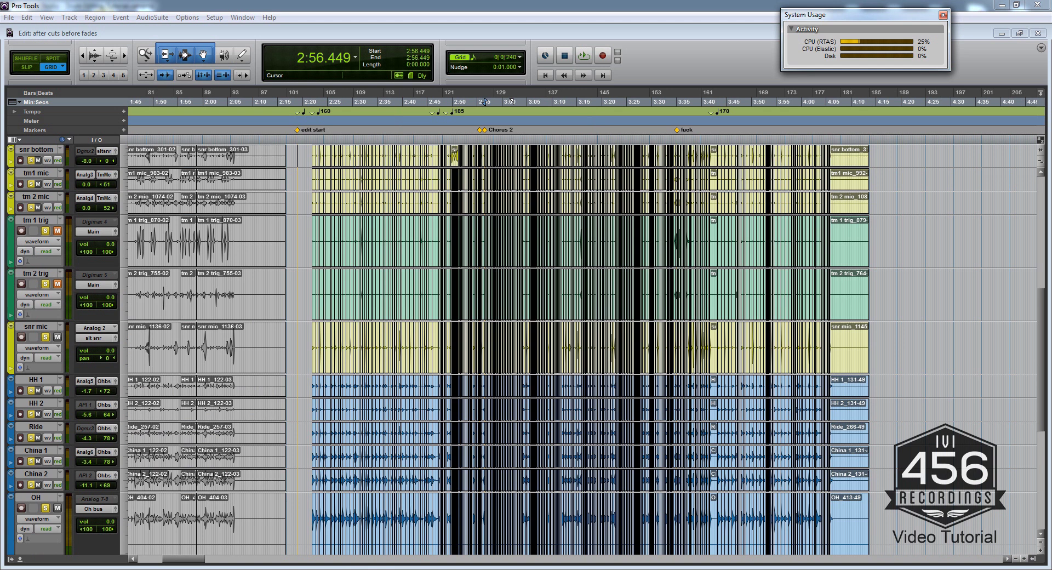
Step: Switch to the Drum Editing document in Google Docs and bold the "check for mistakes" item with its sub-point
{"action": "key", "text": "alt+Tab"}
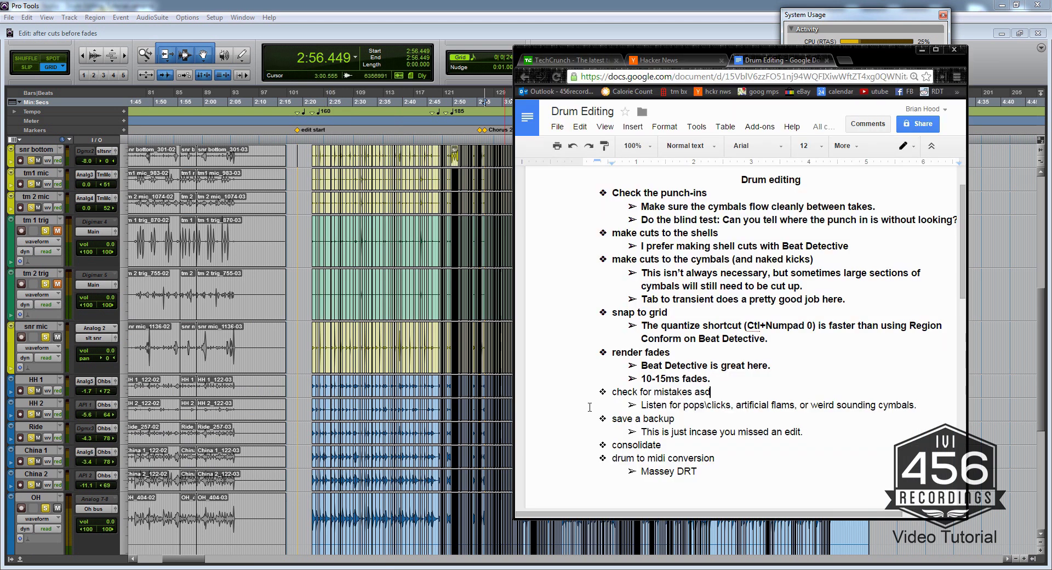
{"action": "left_click_drag", "start_coordinate": [803, 433], "coordinate": [552, 391]}
{"action": "left_click", "coordinate": [687, 405]}
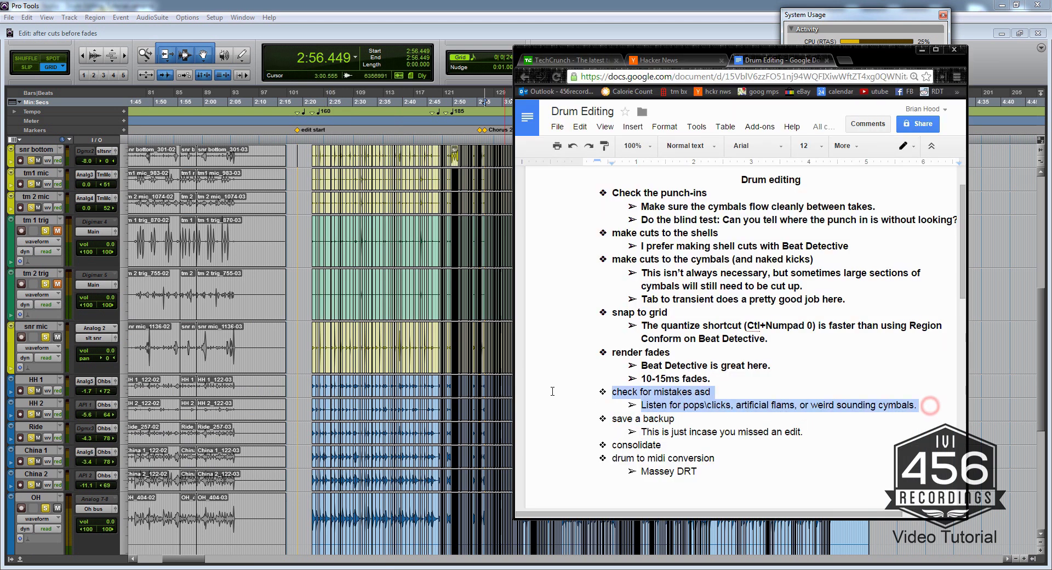
{"action": "key", "text": "ctrl+b"}
{"action": "left_click", "coordinate": [659, 418]}
{"action": "left_click_drag", "start_coordinate": [691, 447], "coordinate": [586, 446]}
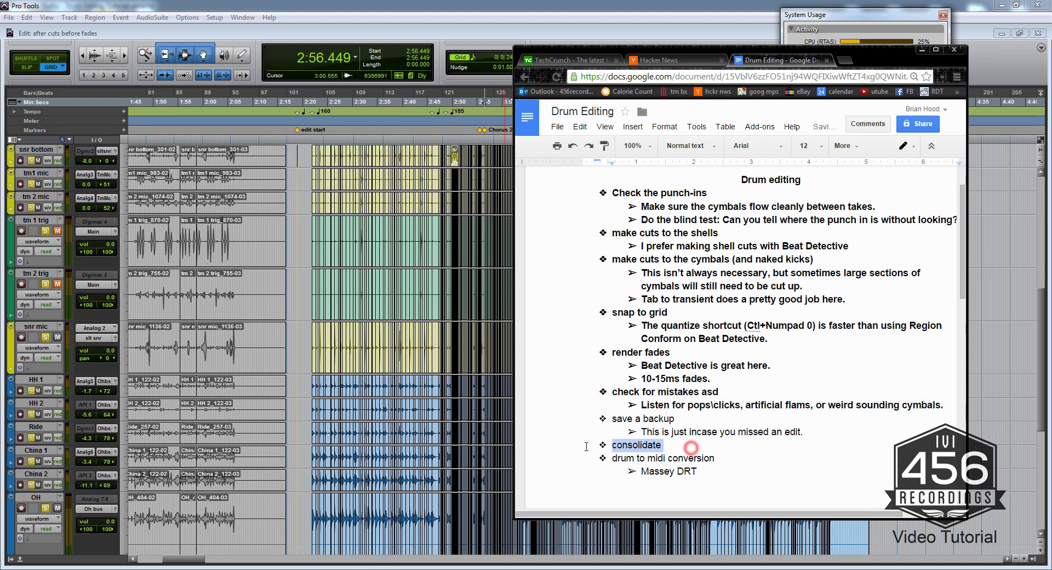
{"action": "left_click_drag", "start_coordinate": [818, 430], "coordinate": [611, 419]}
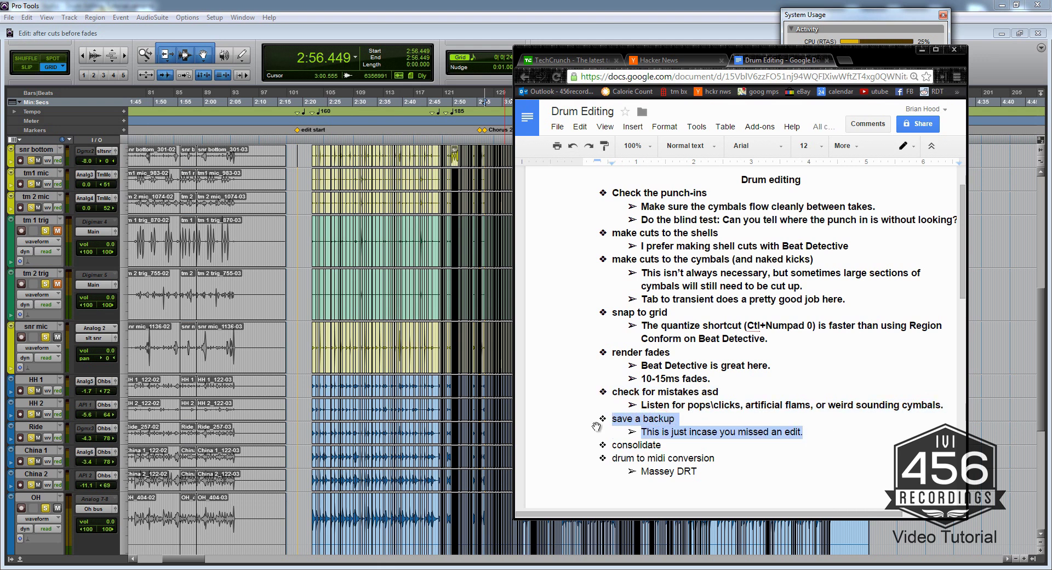
Step: Switch back to Pro Tools and save the session as "Song 1 drums_pre consolidation" in a new "Drum Edits" folder
{"action": "left_click", "coordinate": [197, 118]}
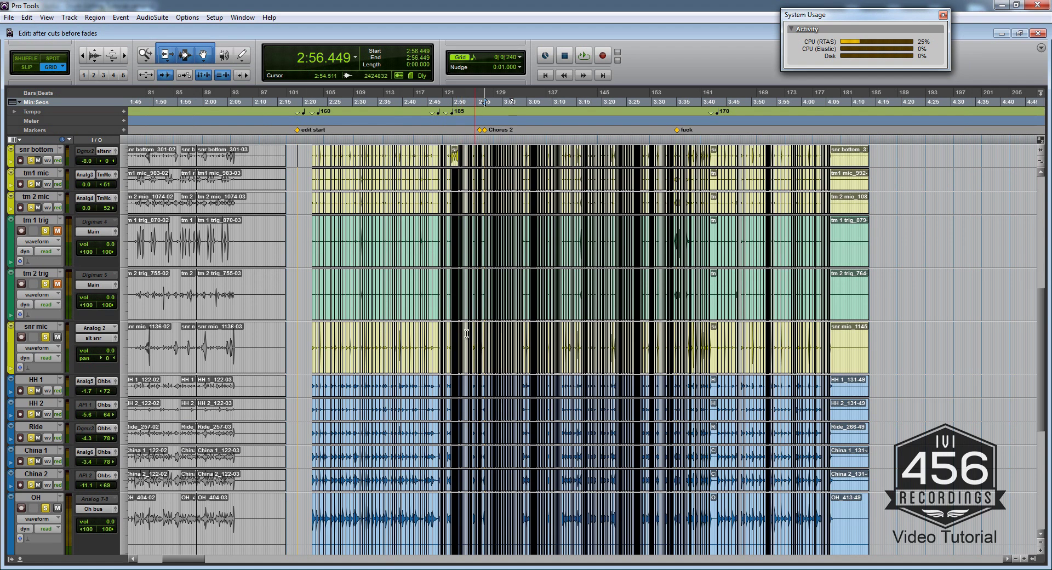
{"action": "scroll", "coordinate": [469, 463], "scroll_direction": "down", "scroll_amount": 5}
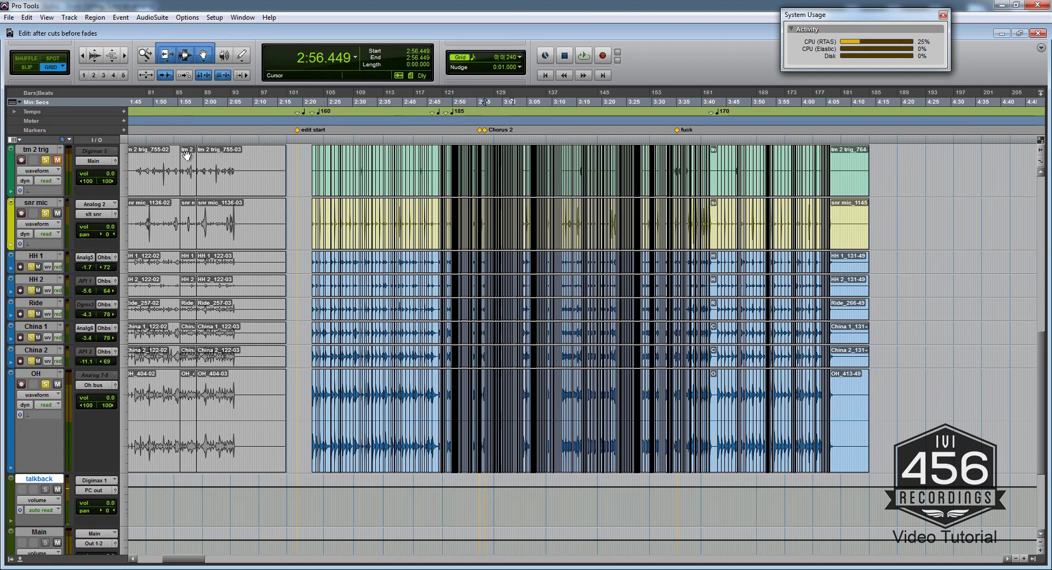
{"action": "scroll", "coordinate": [477, 500], "scroll_direction": "up", "scroll_amount": 4}
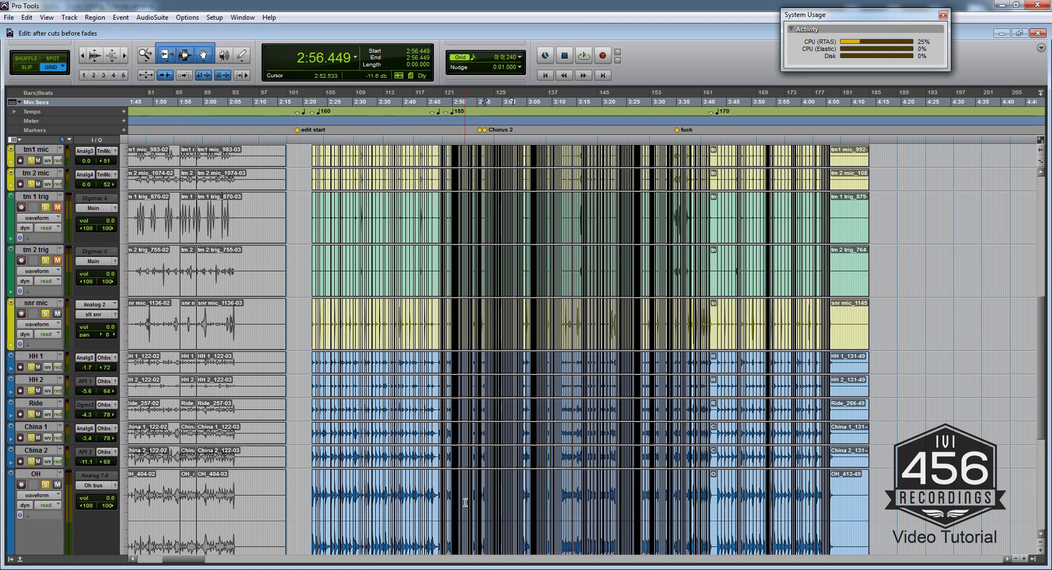
{"action": "scroll", "coordinate": [465, 502], "scroll_direction": "down", "scroll_amount": 1}
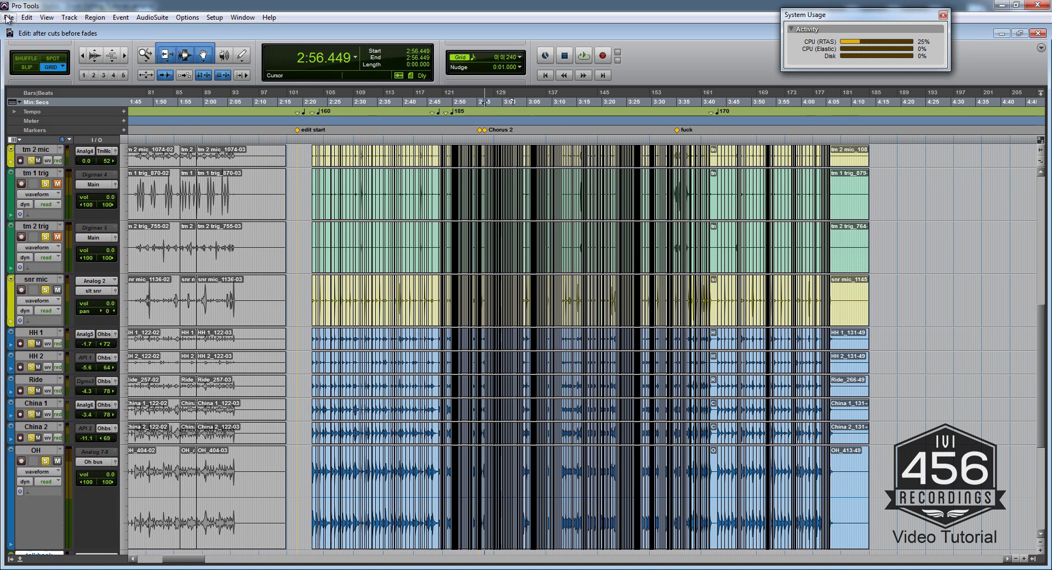
{"action": "left_click", "coordinate": [9, 17]}
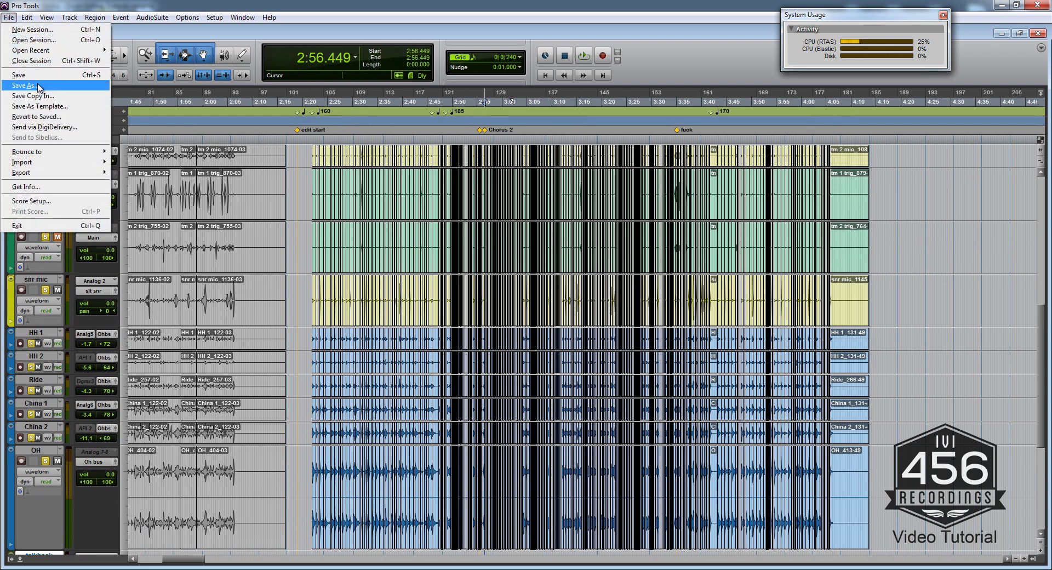
{"action": "left_click", "coordinate": [34, 87]}
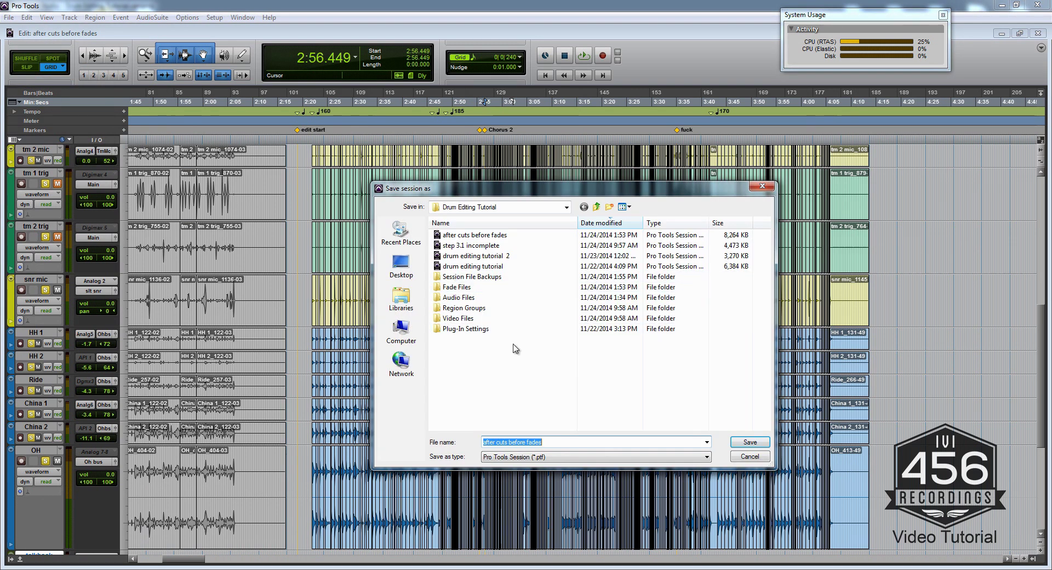
{"action": "left_click", "coordinate": [515, 347]}
{"action": "key", "text": "ctrl+shift+n"}
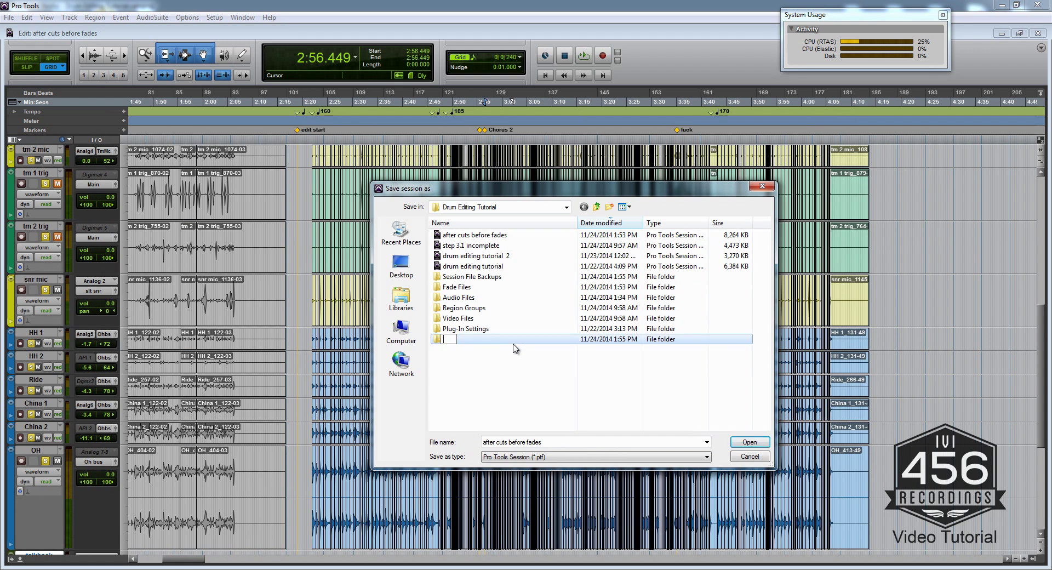
{"action": "key", "text": "Return"}
{"action": "key", "text": "Return"}
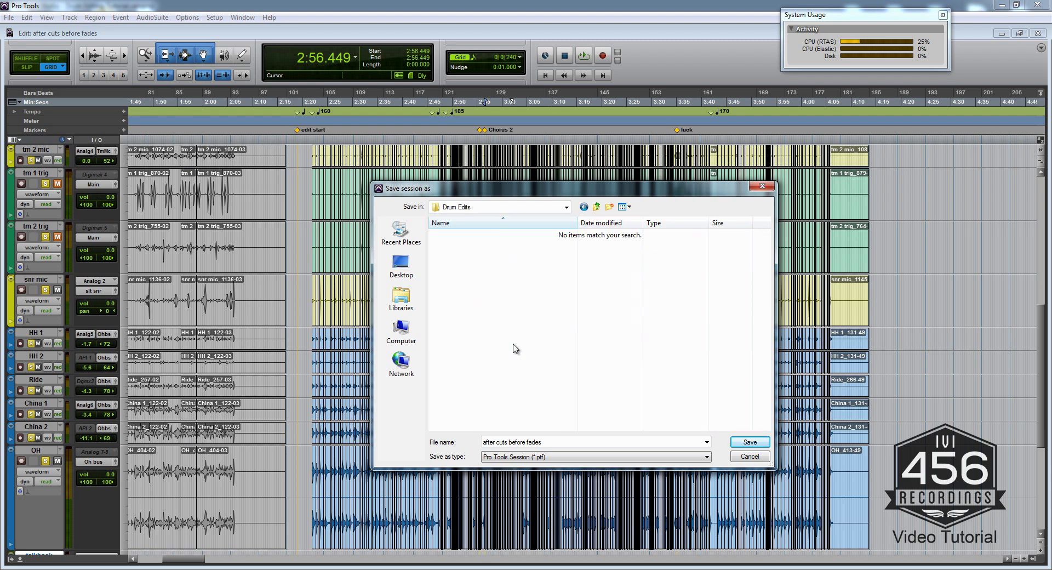
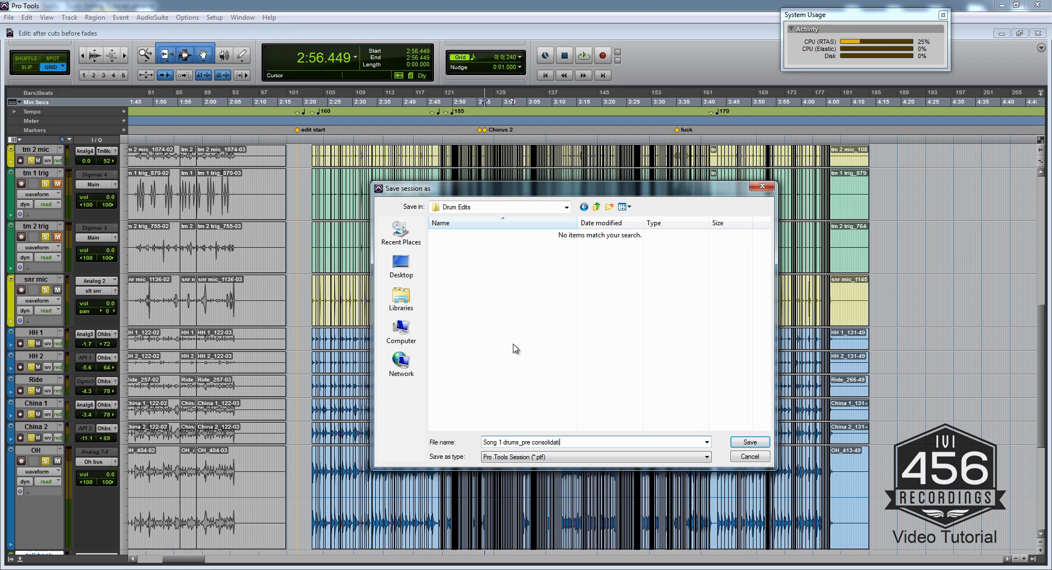
{"action": "key", "text": "Return"}
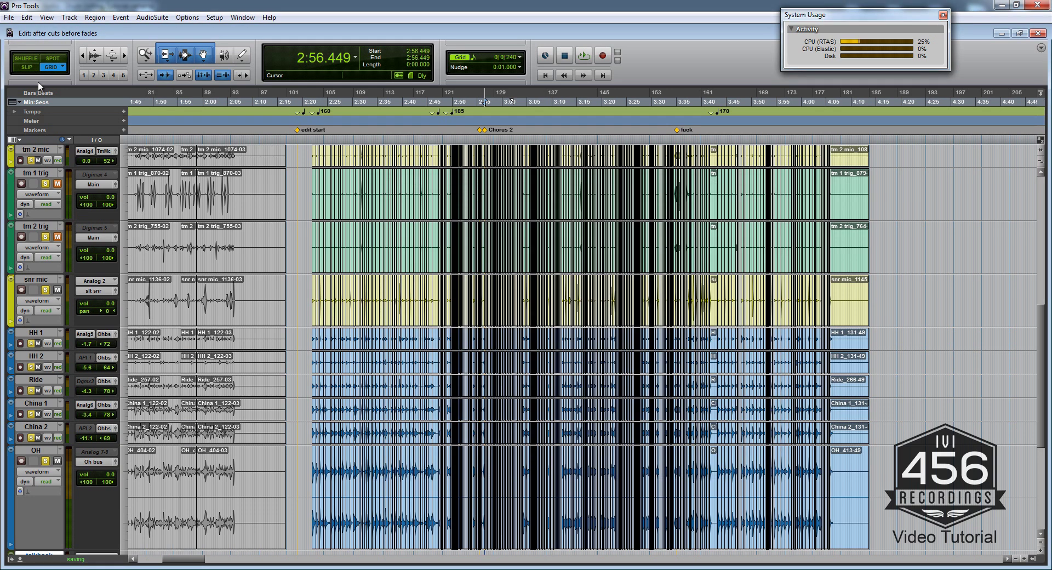
Step: Save the session again under the name "drum to midi" in the parent "Drum Editing Tutorial" folder
{"action": "left_click", "coordinate": [5, 18]}
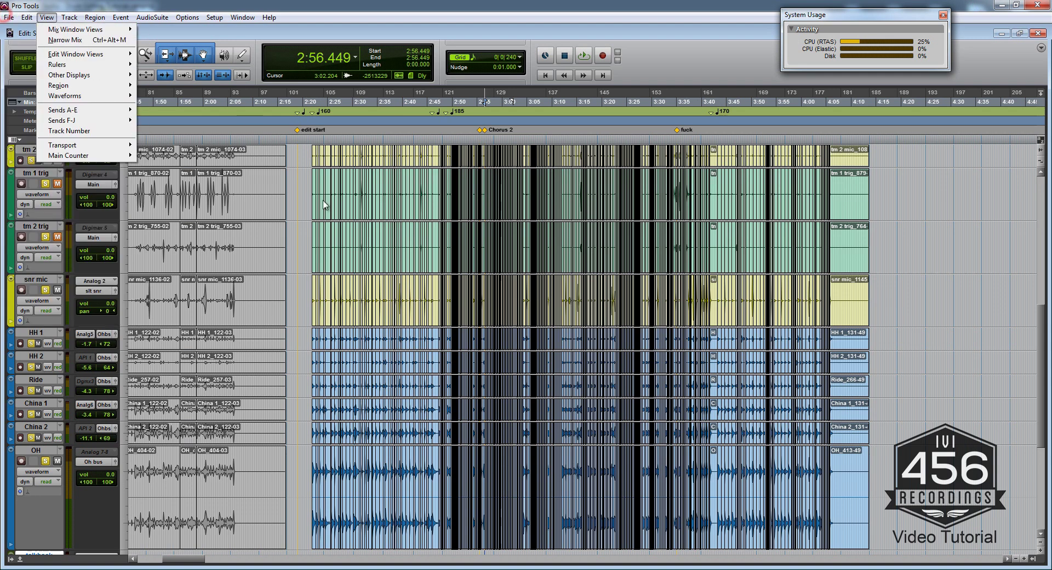
{"action": "mouse_move", "coordinate": [9, 18]}
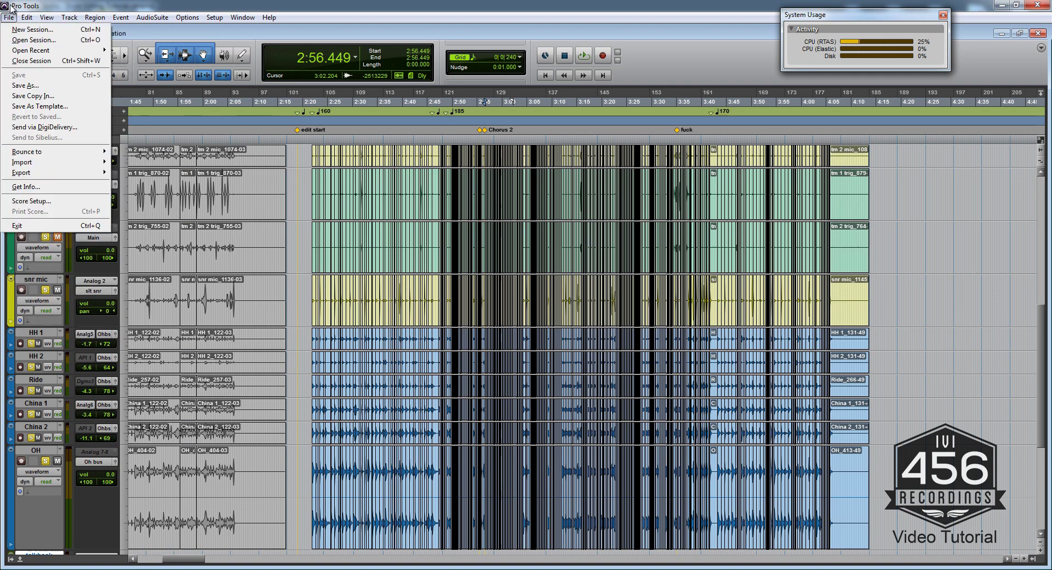
{"action": "left_click", "coordinate": [39, 85]}
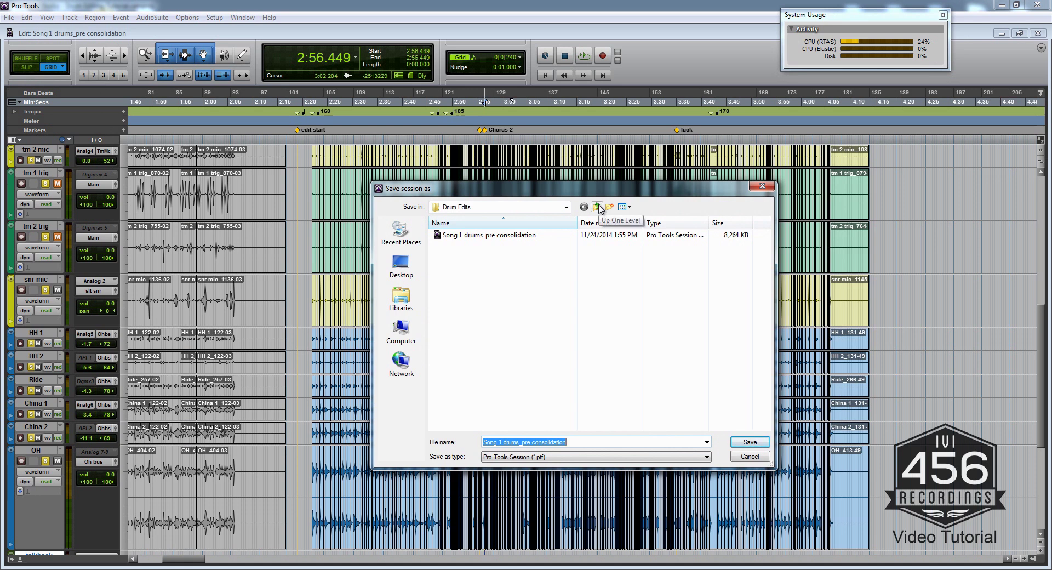
{"action": "left_click", "coordinate": [597, 207]}
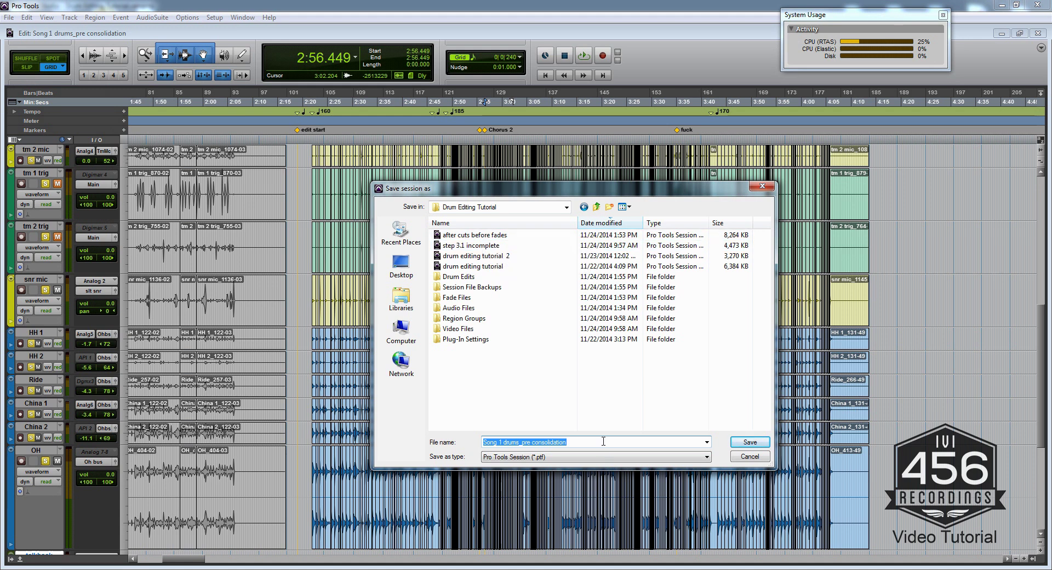
{"action": "type", "text": "drum"}
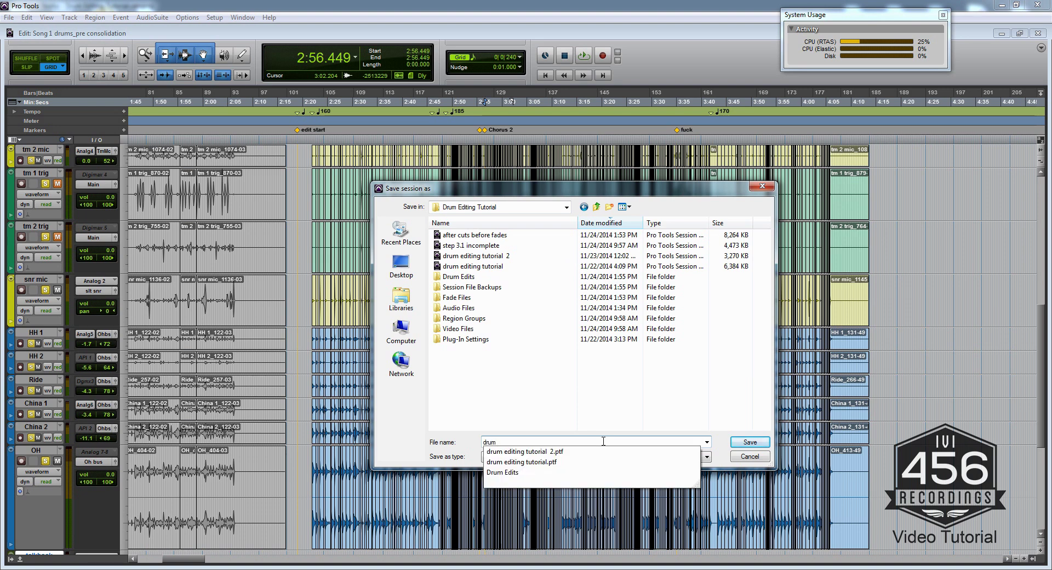
{"action": "type", "text": "s done"}
{"action": "key", "text": "Return"}
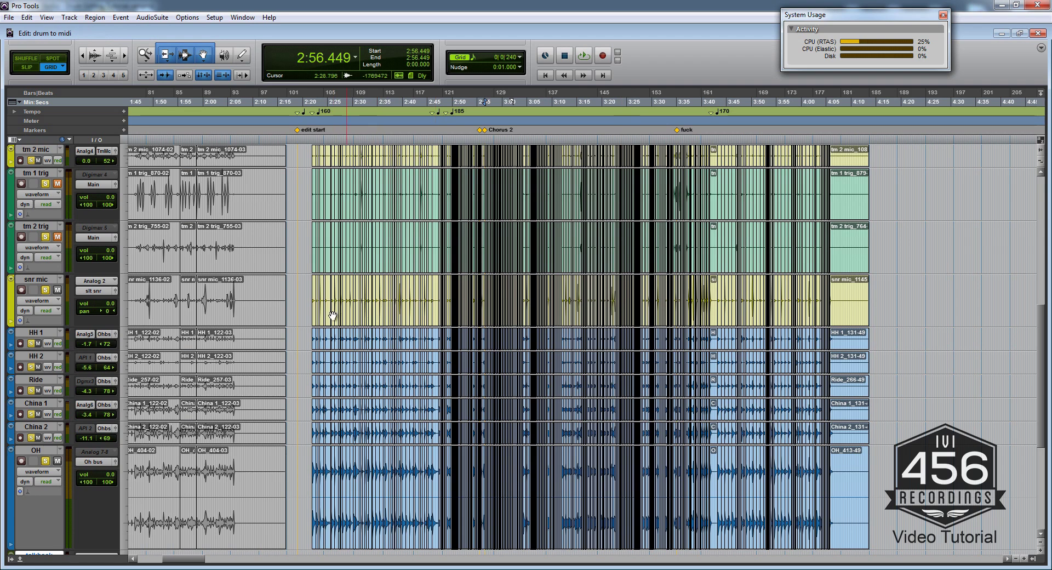
Step: Consolidate the edited regions on all snare, tom and cymbal tracks from 2:21.921 to 4:13.671
{"action": "left_click", "coordinate": [315, 321]}
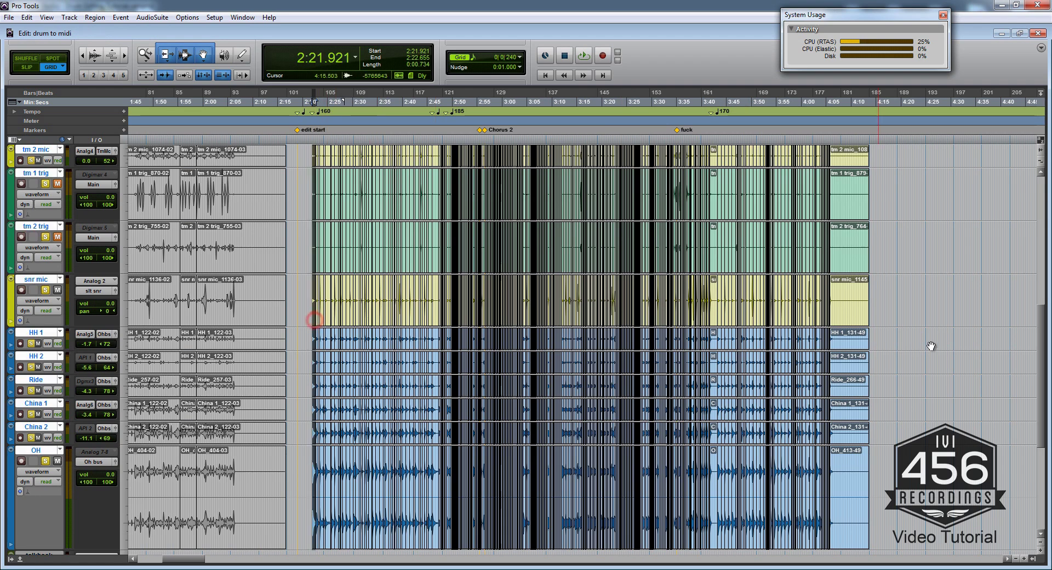
{"action": "left_click", "coordinate": [846, 315], "text": "shift"}
{"action": "scroll", "coordinate": [520, 347], "scroll_direction": "up", "scroll_amount": 4}
{"action": "scroll", "coordinate": [396, 304], "scroll_direction": "down", "scroll_amount": 3}
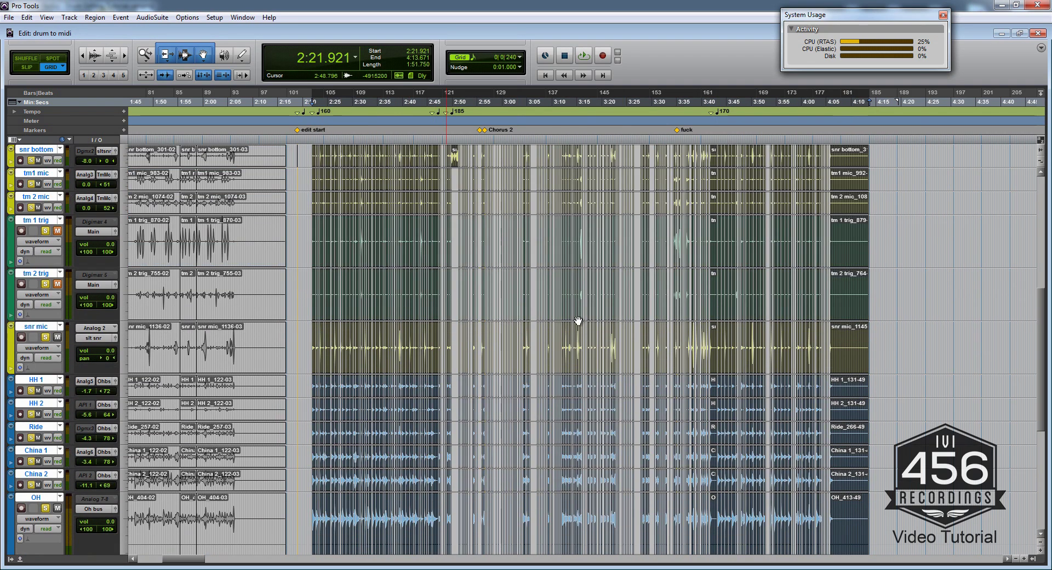
{"action": "key", "text": "t"}
{"action": "key", "text": "t"}
{"action": "key", "text": "t"}
{"action": "key", "text": "t"}
{"action": "key", "text": "t"}
{"action": "scroll", "coordinate": [621, 313], "scroll_direction": "up", "scroll_amount": 1}
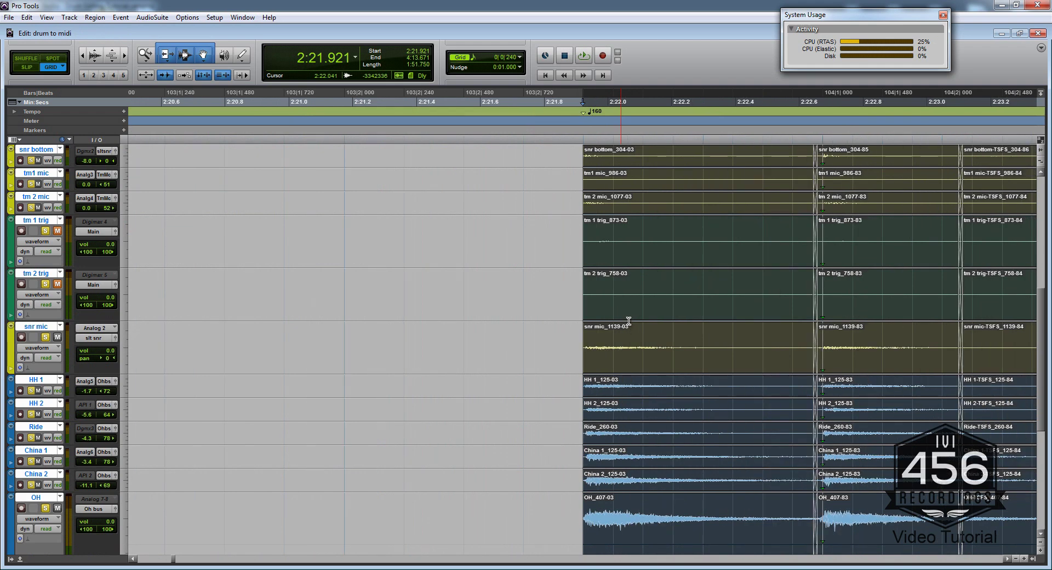
{"action": "scroll", "coordinate": [628, 321], "scroll_direction": "down", "scroll_amount": 1}
{"action": "scroll", "coordinate": [624, 318], "scroll_direction": "up", "scroll_amount": 1}
{"action": "scroll", "coordinate": [599, 324], "scroll_direction": "down", "scroll_amount": 7}
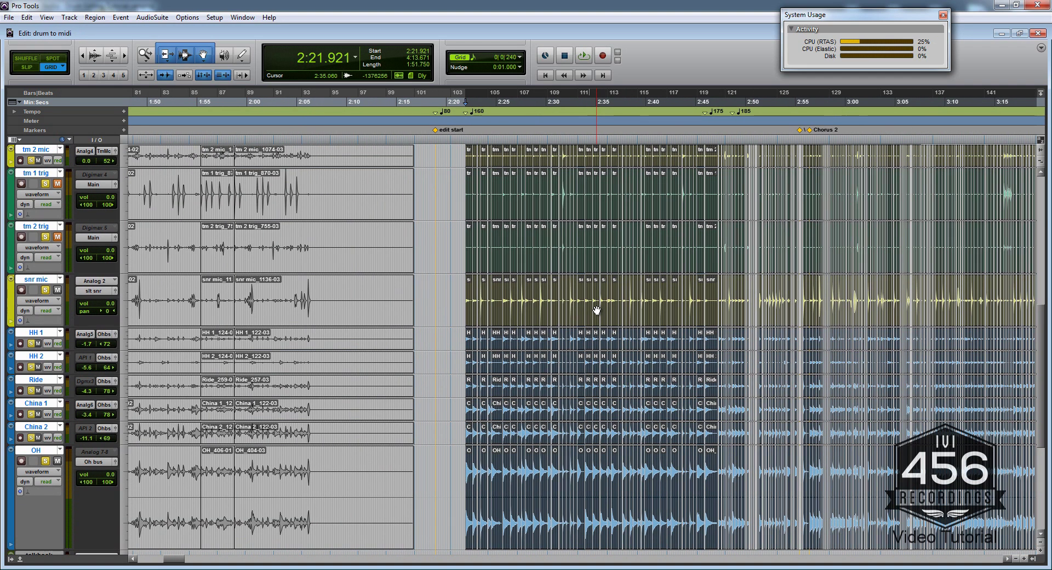
{"action": "key", "text": "ctrl+d"}
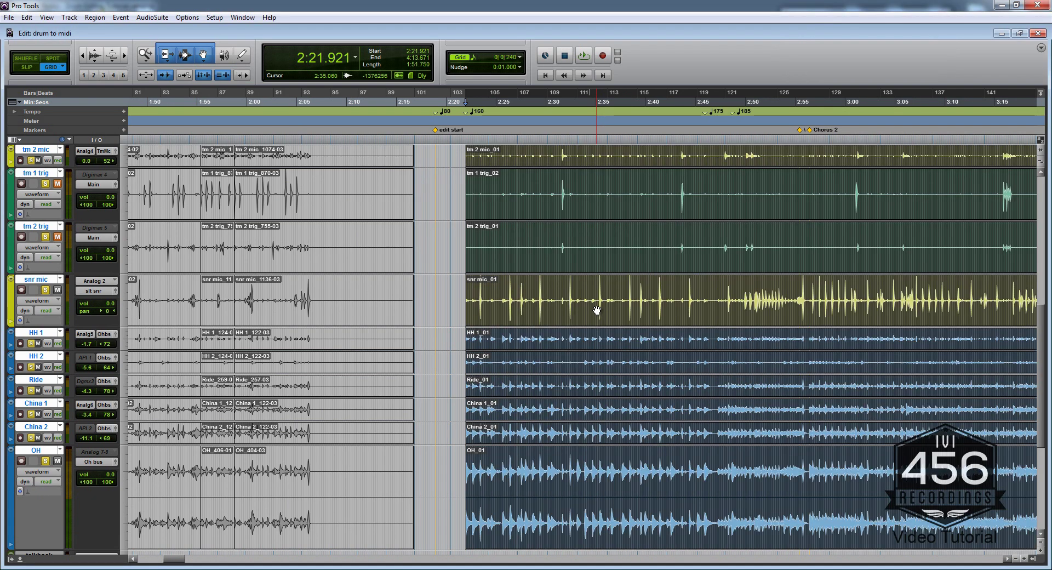
Step: Look over the consolidated regions across the drum tracks and select the kck mic region starting at 2:18.923
{"action": "scroll", "coordinate": [584, 316], "scroll_direction": "right", "scroll_amount": 6}
{"action": "key", "text": "r"}
{"action": "key", "text": "r"}
{"action": "scroll", "coordinate": [563, 334], "scroll_direction": "up", "scroll_amount": 4}
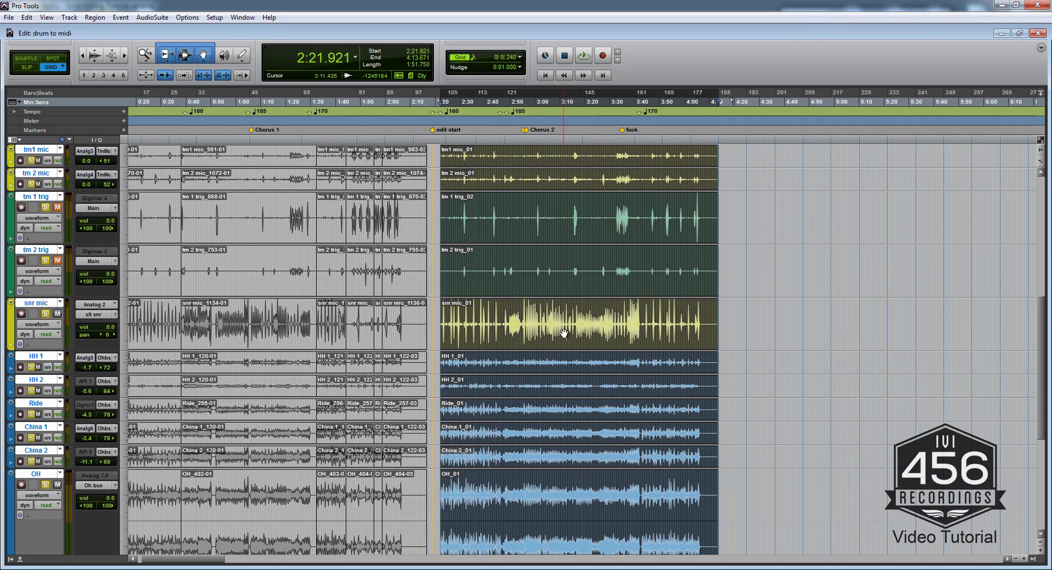
{"action": "scroll", "coordinate": [562, 336], "scroll_direction": "down", "scroll_amount": 5}
{"action": "scroll", "coordinate": [558, 348], "scroll_direction": "up", "scroll_amount": 5}
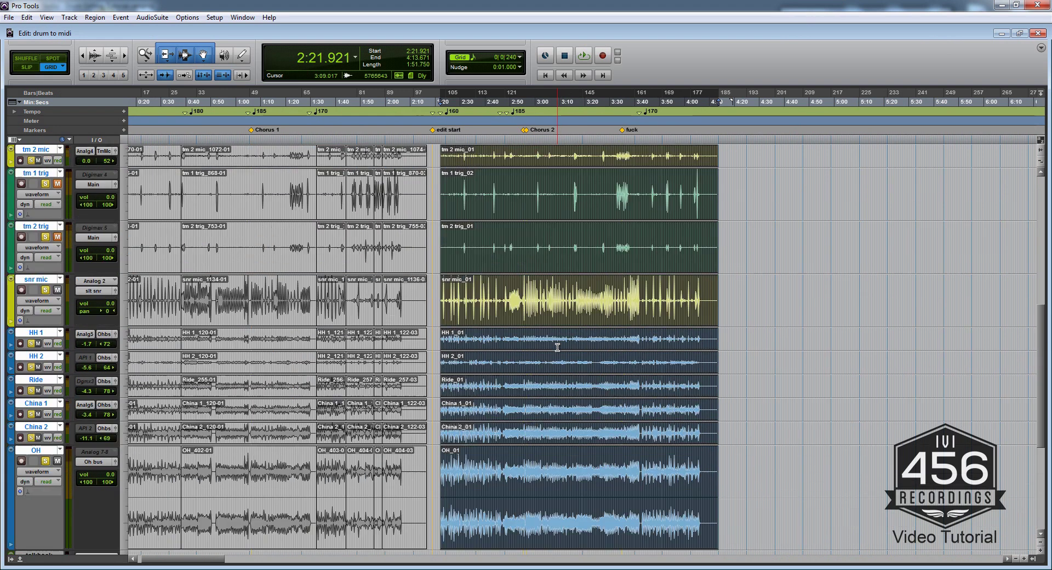
{"action": "left_click", "coordinate": [504, 294]}
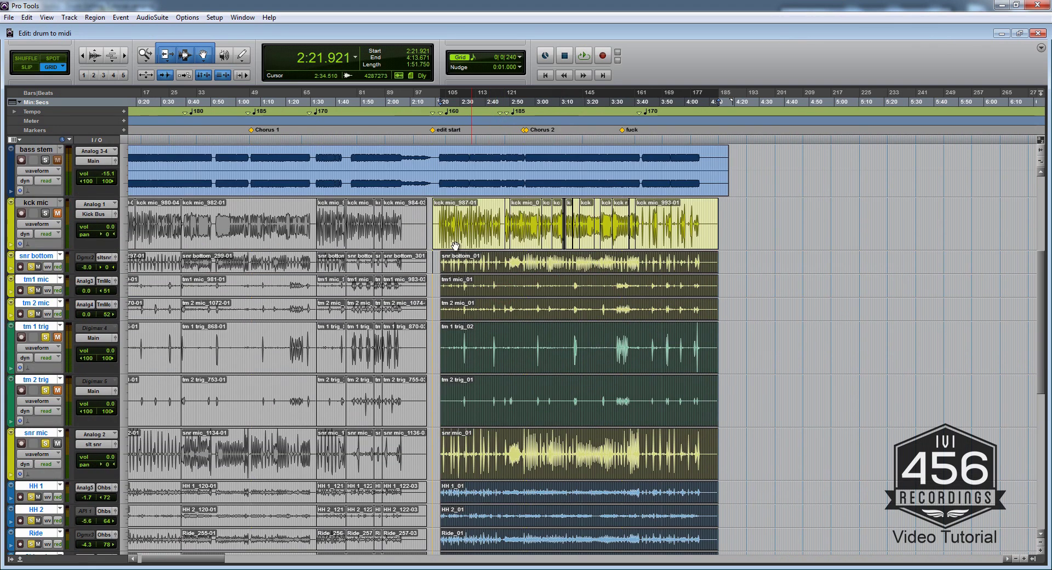
{"action": "double_click", "coordinate": [453, 222]}
Step: Switch to the Drum Editing document and bold the "save a backup" item, its sub-point and the "consolidate" item
{"action": "key", "text": "alt+Tab"}
{"action": "left_click", "coordinate": [690, 429]}
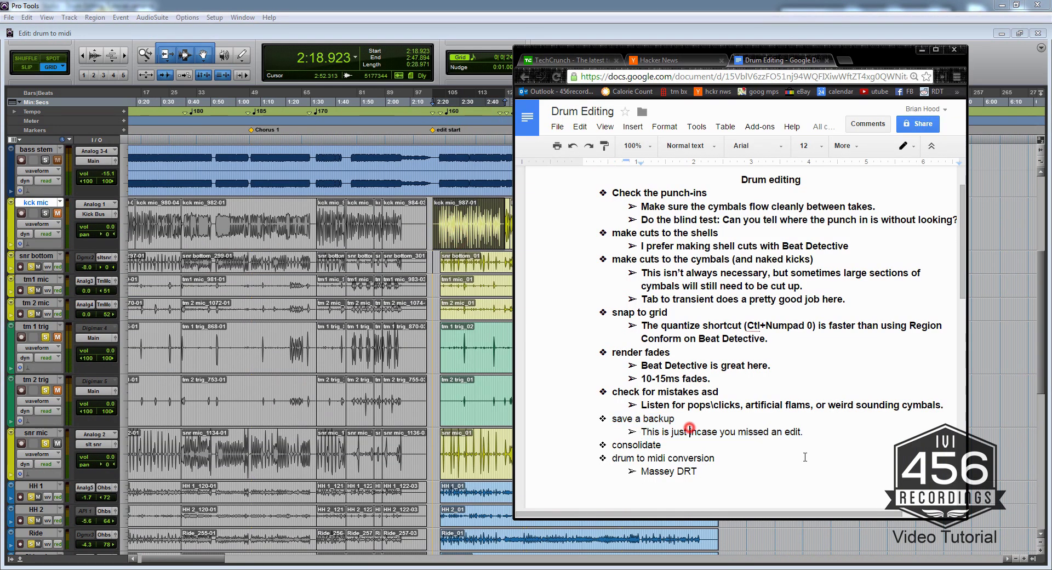
{"action": "left_click_drag", "start_coordinate": [809, 436], "coordinate": [544, 419]}
{"action": "key", "text": "ctrl+b"}
{"action": "left_click_drag", "start_coordinate": [669, 446], "coordinate": [570, 439]}
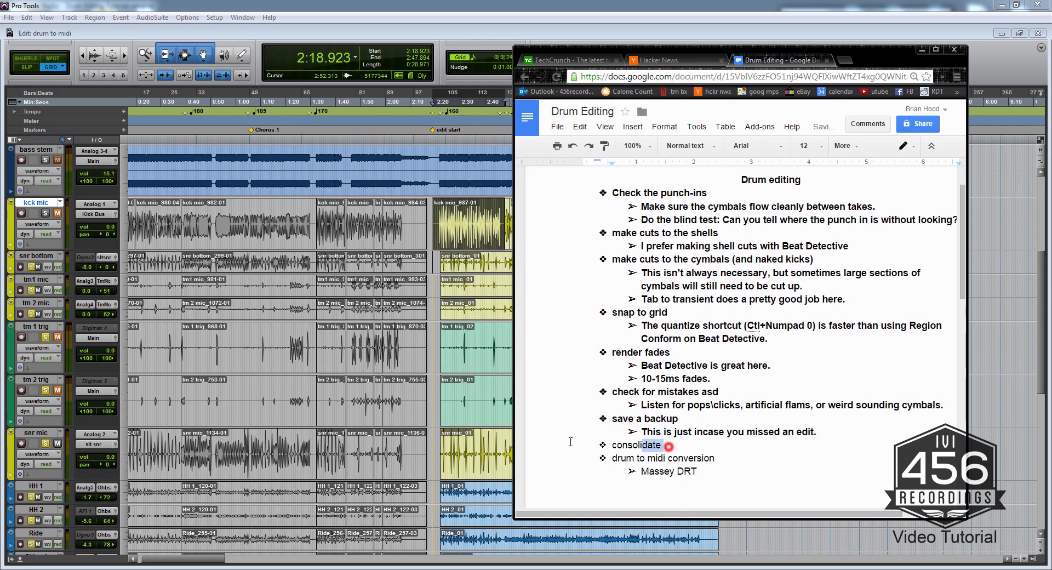
{"action": "key", "text": "ctrl+b"}
{"action": "key", "text": "alt+Tab"}
{"action": "key", "text": "alt+Tab"}
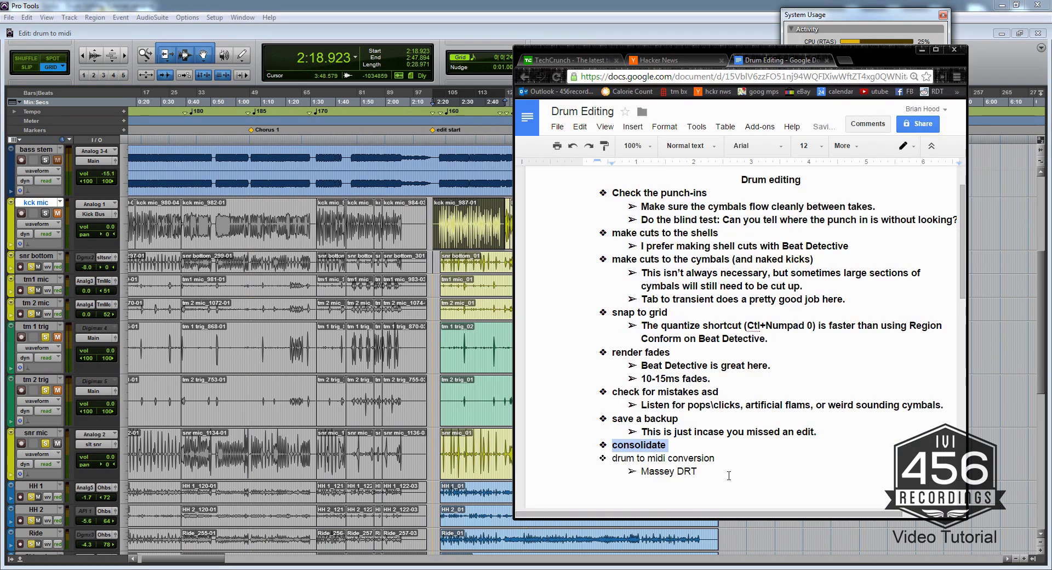
{"action": "left_click", "coordinate": [726, 475]}
{"action": "left_click_drag", "start_coordinate": [725, 474], "coordinate": [607, 458]}
{"action": "left_click", "coordinate": [606, 457]}
Step: Return to Pro Tools and consolidate the kck mic regions from 2:18.923 to 4:13.652
{"action": "key", "text": "alt+Tab"}
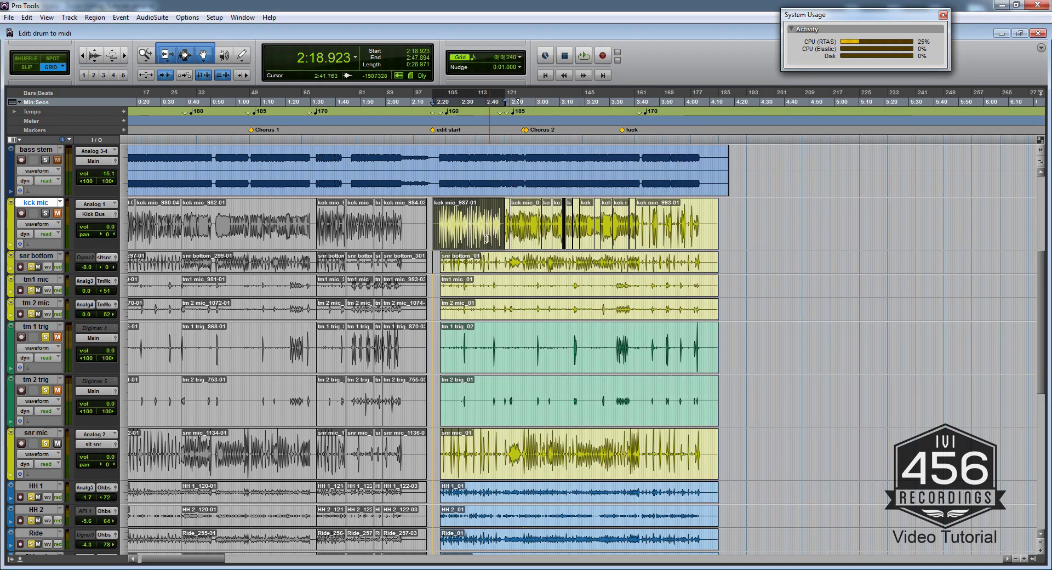
{"action": "left_click", "coordinate": [484, 215]}
{"action": "left_click", "coordinate": [474, 230]}
{"action": "key", "text": "t"}
{"action": "key", "text": "t"}
{"action": "scroll", "coordinate": [583, 250], "scroll_direction": "right", "scroll_amount": 10}
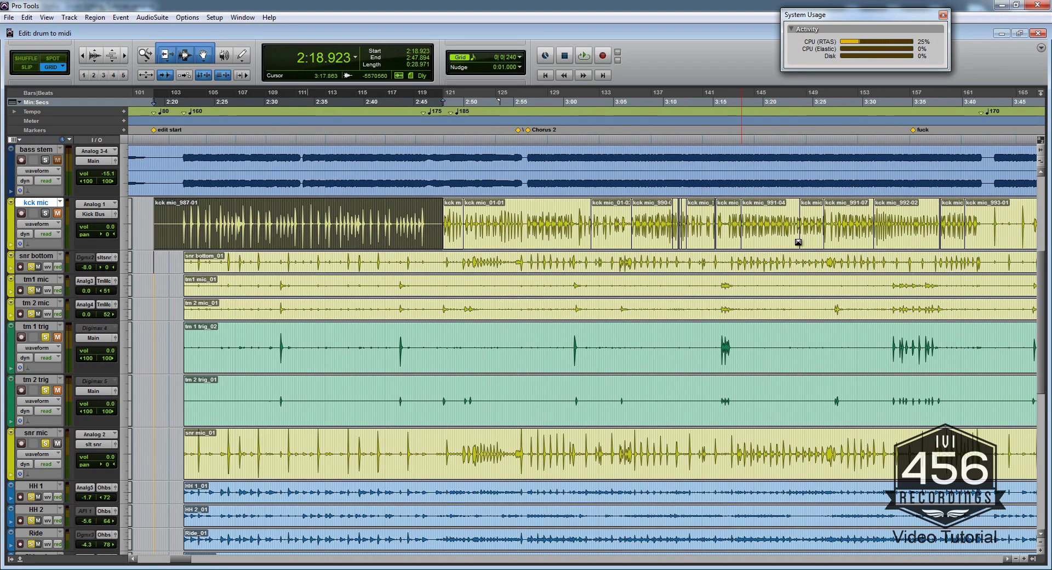
{"action": "left_click", "coordinate": [860, 236], "text": "shift"}
{"action": "scroll", "coordinate": [668, 247], "scroll_direction": "left", "scroll_amount": 4}
{"action": "scroll", "coordinate": [668, 248], "scroll_direction": "left", "scroll_amount": 5}
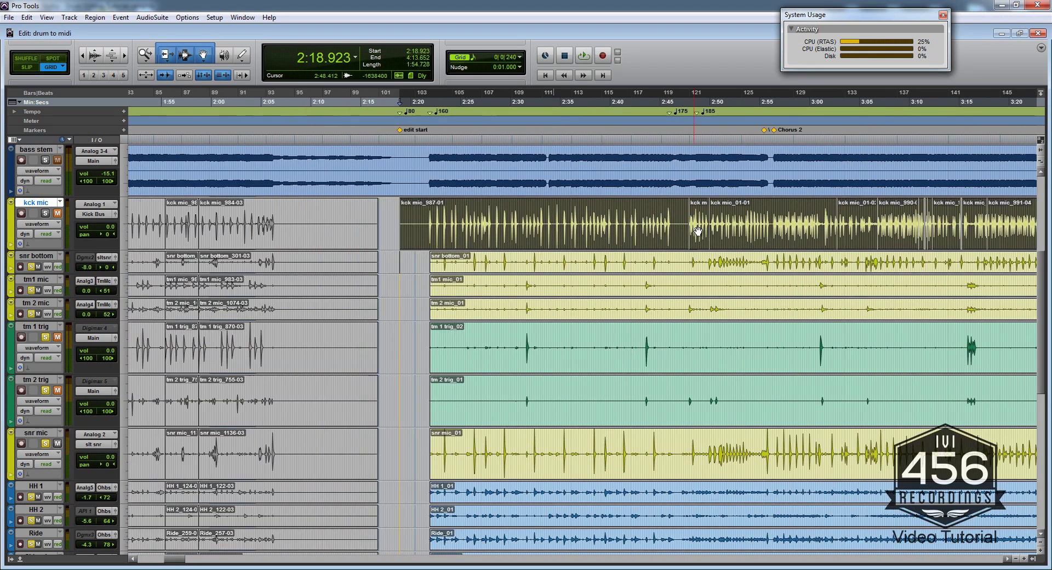
{"action": "scroll", "coordinate": [697, 233], "scroll_direction": "right", "scroll_amount": 1}
{"action": "key", "text": "alt+shift+3"}
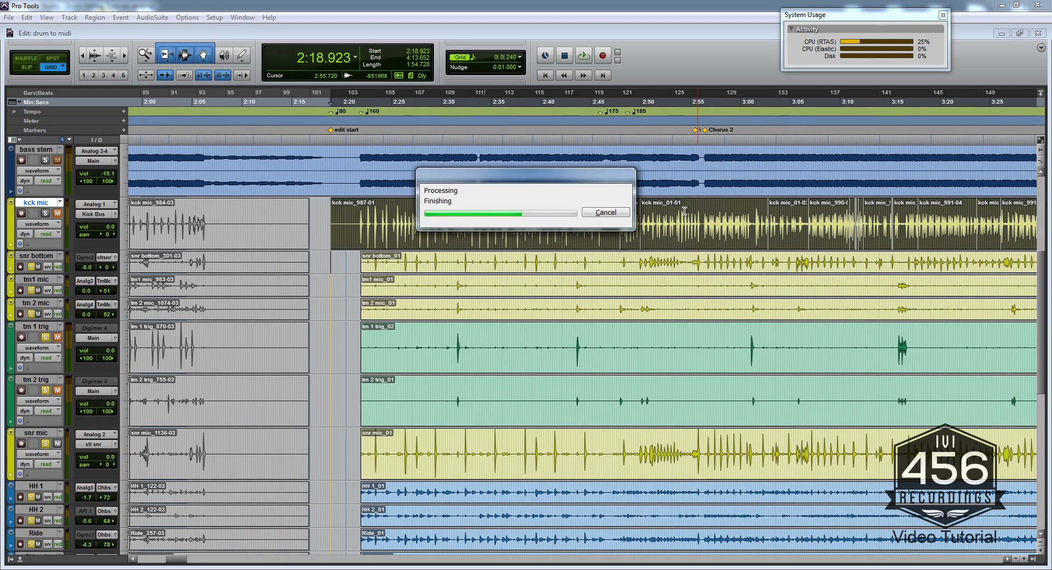
{"action": "scroll", "coordinate": [481, 164], "scroll_direction": "right", "scroll_amount": 2}
Step: Set Beat Detective to Region Separation, capture the kck mic selection, analyze it with High Emphasis and lower the detection sensitivity
{"action": "key", "text": "ctrl+8"}
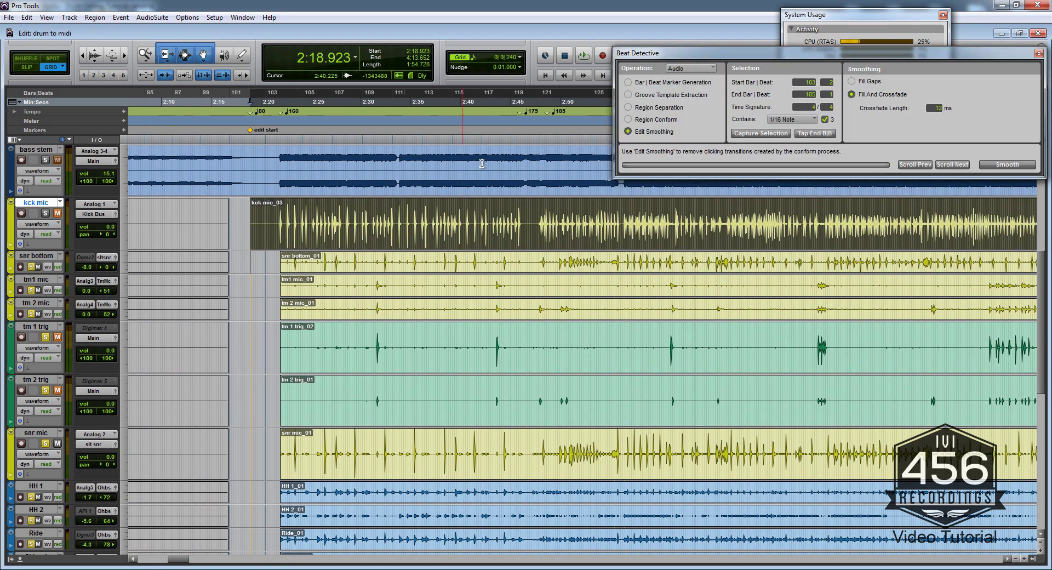
{"action": "left_click", "coordinate": [644, 108]}
{"action": "left_click", "coordinate": [766, 133]}
{"action": "left_click", "coordinate": [930, 82]}
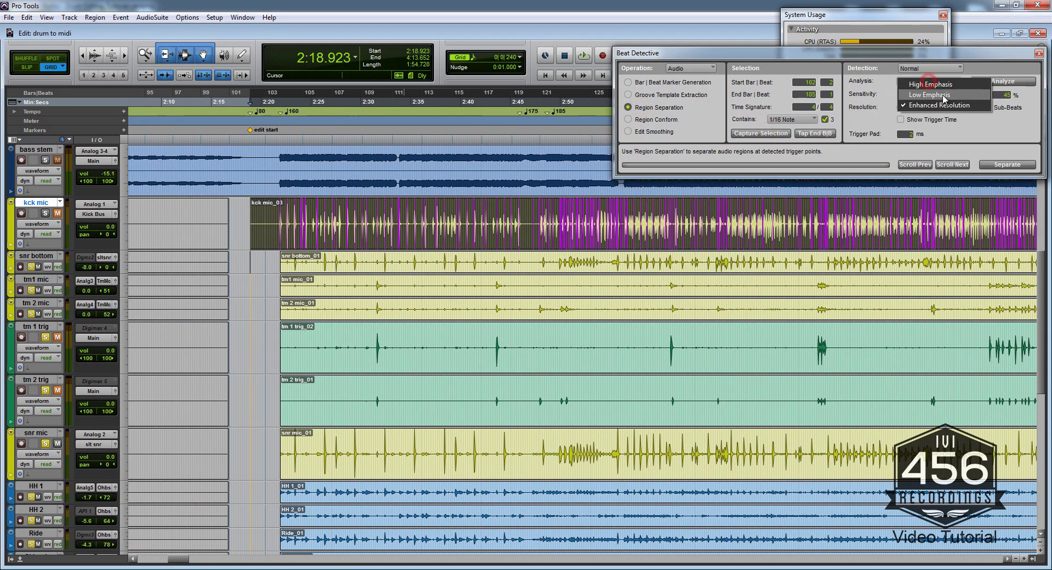
{"action": "left_click", "coordinate": [932, 81]}
{"action": "left_click", "coordinate": [999, 82]}
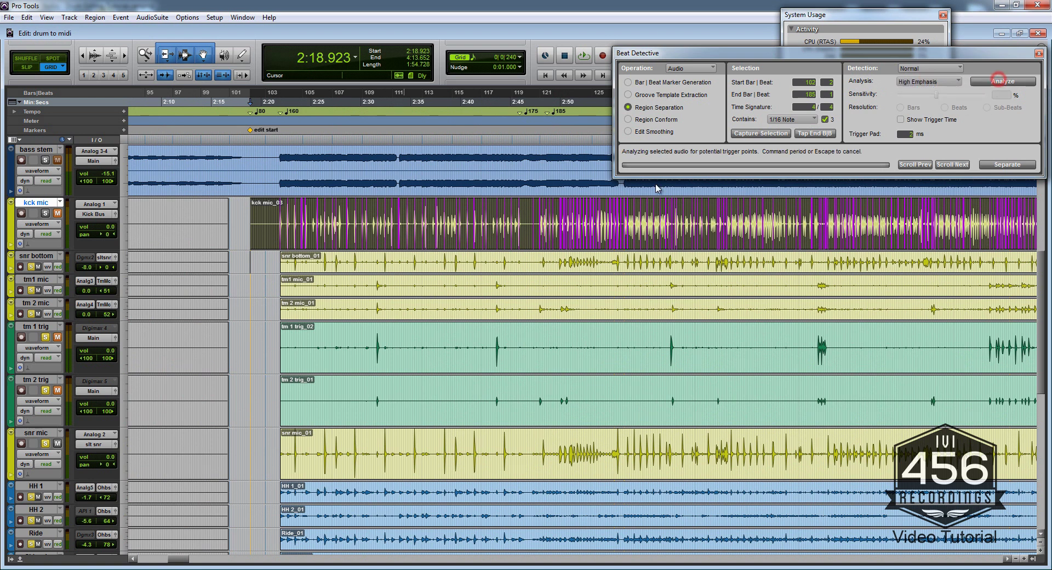
{"action": "left_click_drag", "start_coordinate": [935, 93], "coordinate": [921, 95]}
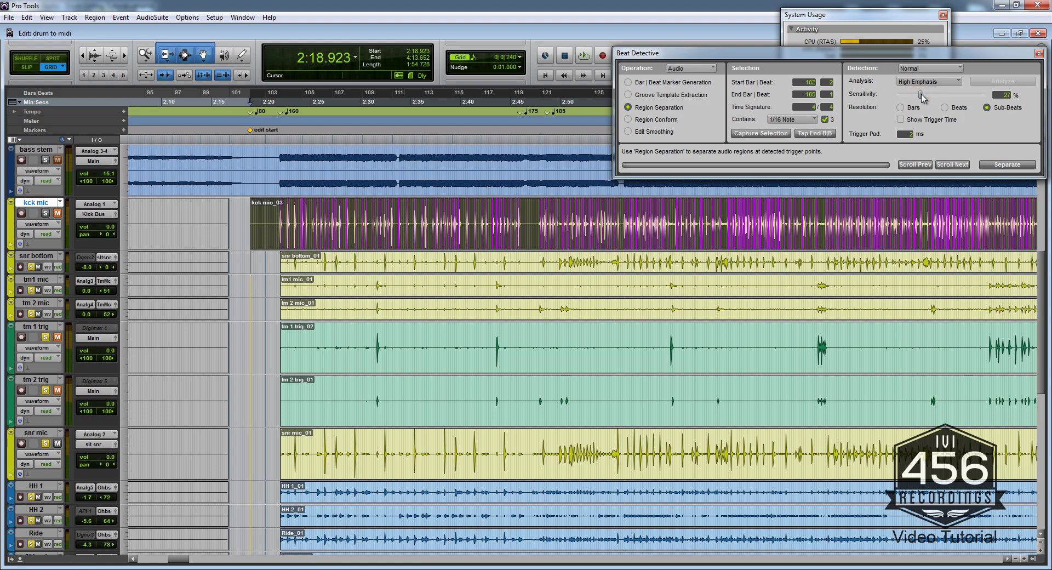
Step: Examine the Beat Detective trigger markers against the kick hits along the whole kck mic region
{"action": "scroll", "coordinate": [644, 268], "scroll_direction": "up", "scroll_amount": 4}
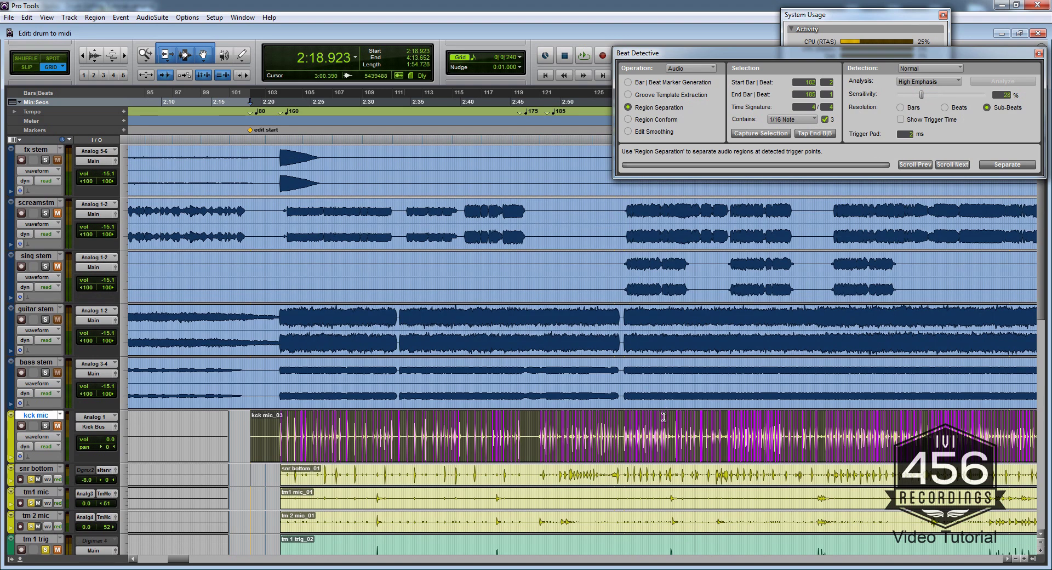
{"action": "scroll", "coordinate": [663, 417], "scroll_direction": "up", "scroll_amount": 6}
{"action": "scroll", "coordinate": [682, 400], "scroll_direction": "down", "scroll_amount": 1}
{"action": "scroll", "coordinate": [654, 421], "scroll_direction": "right", "scroll_amount": 4}
{"action": "scroll", "coordinate": [658, 396], "scroll_direction": "left", "scroll_amount": 3}
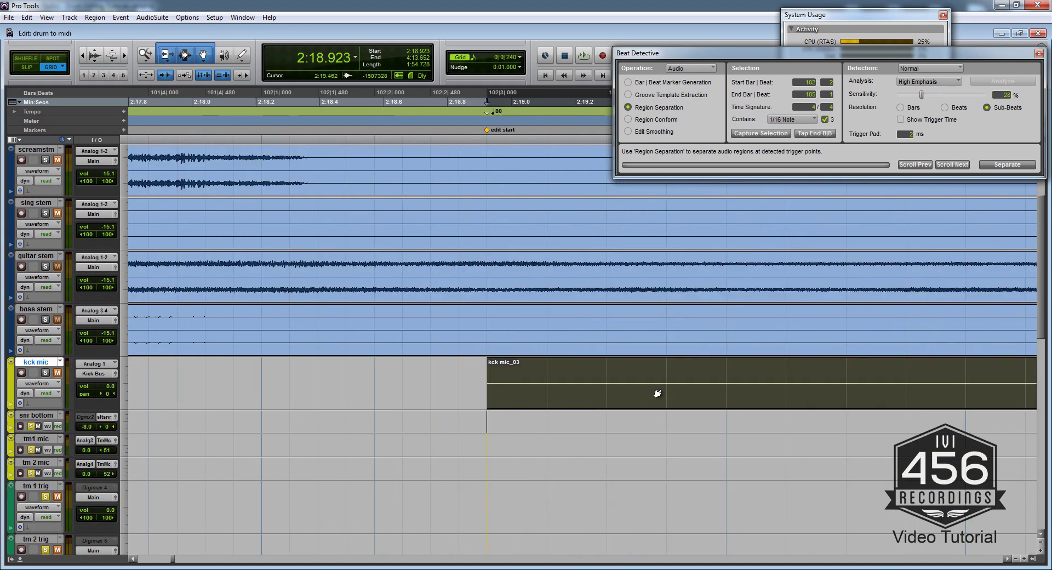
{"action": "scroll", "coordinate": [680, 411], "scroll_direction": "right", "scroll_amount": 7}
{"action": "scroll", "coordinate": [690, 394], "scroll_direction": "down", "scroll_amount": 2}
{"action": "scroll", "coordinate": [677, 399], "scroll_direction": "right", "scroll_amount": 6}
{"action": "scroll", "coordinate": [646, 394], "scroll_direction": "up", "scroll_amount": 1}
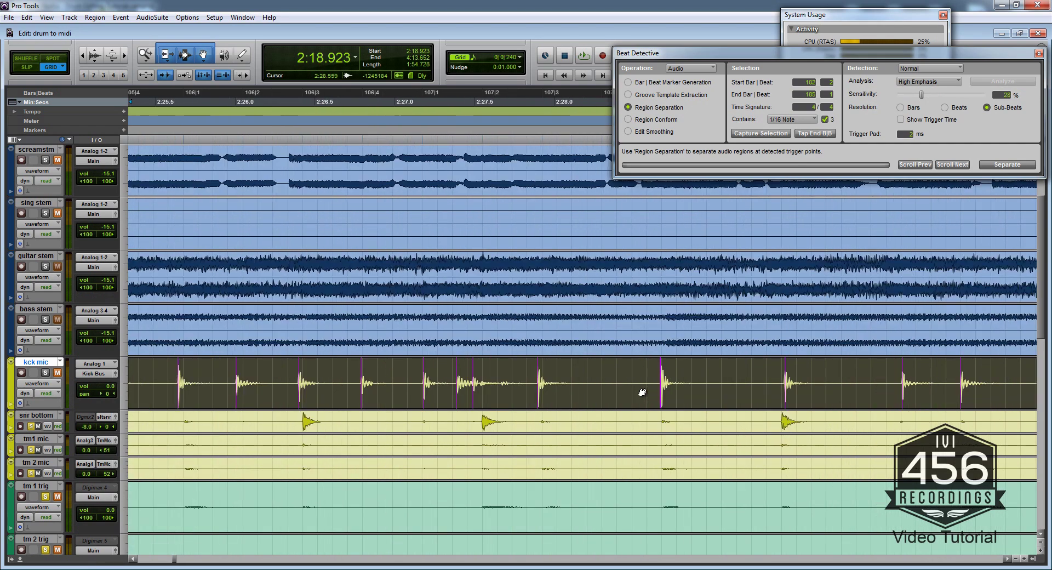
{"action": "scroll", "coordinate": [642, 392], "scroll_direction": "right", "scroll_amount": 10}
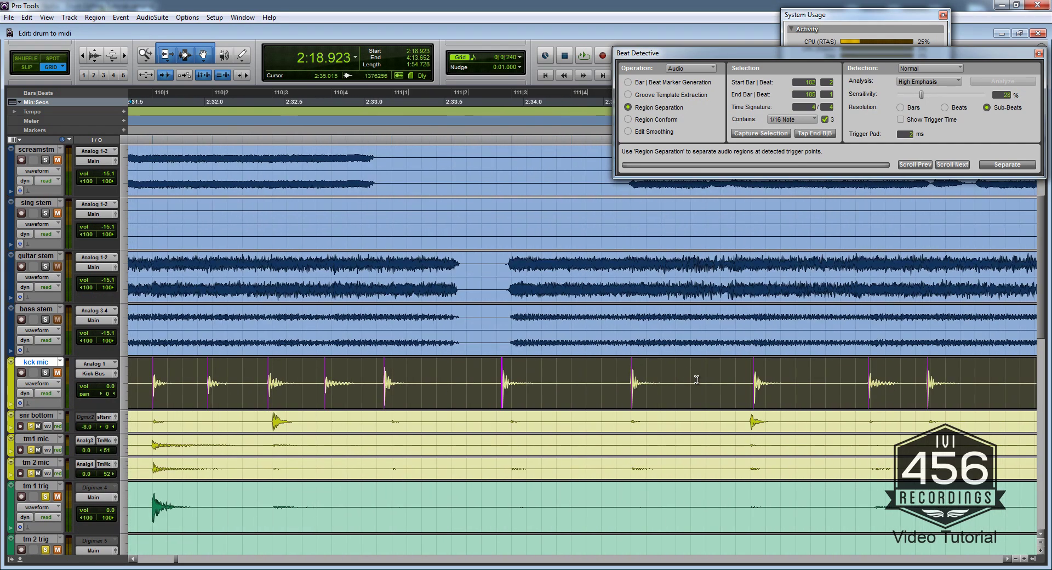
{"action": "scroll", "coordinate": [695, 381], "scroll_direction": "right", "scroll_amount": 7}
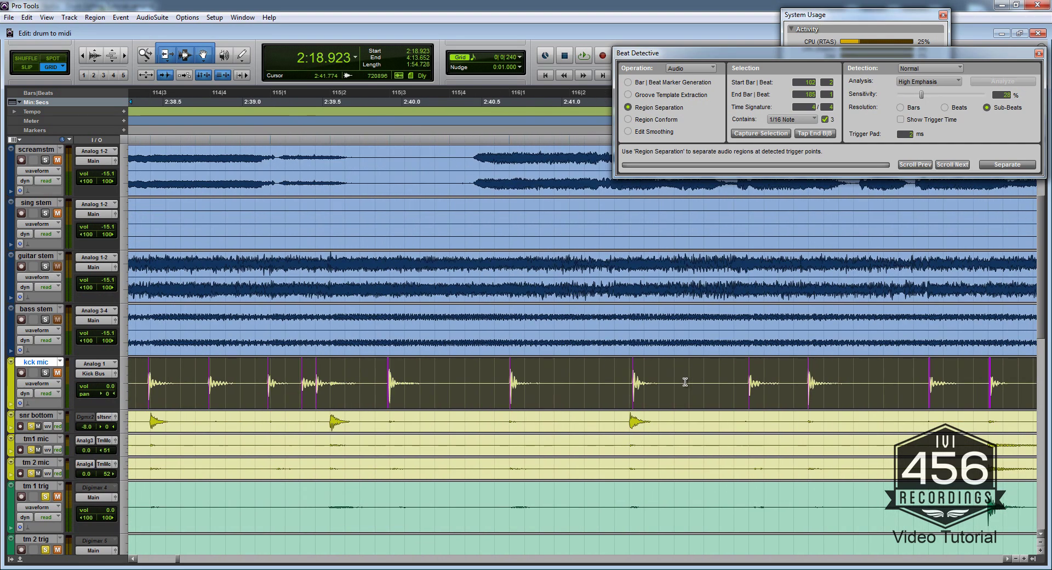
{"action": "scroll", "coordinate": [700, 388], "scroll_direction": "right", "scroll_amount": 4}
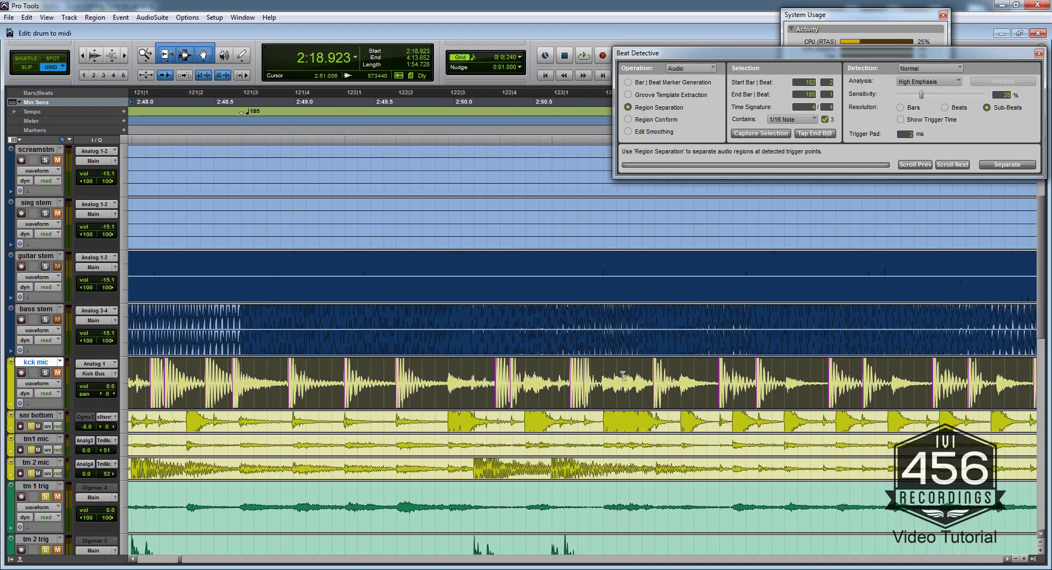
{"action": "scroll", "coordinate": [641, 386], "scroll_direction": "right", "scroll_amount": 1}
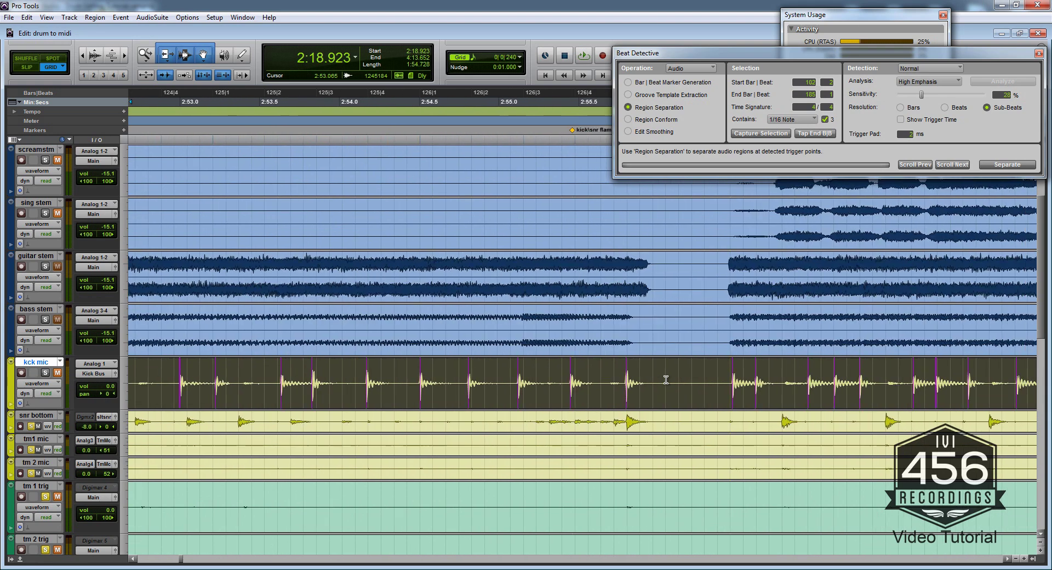
{"action": "scroll", "coordinate": [666, 379], "scroll_direction": "right", "scroll_amount": 6}
{"action": "scroll", "coordinate": [666, 379], "scroll_direction": "right", "scroll_amount": 7}
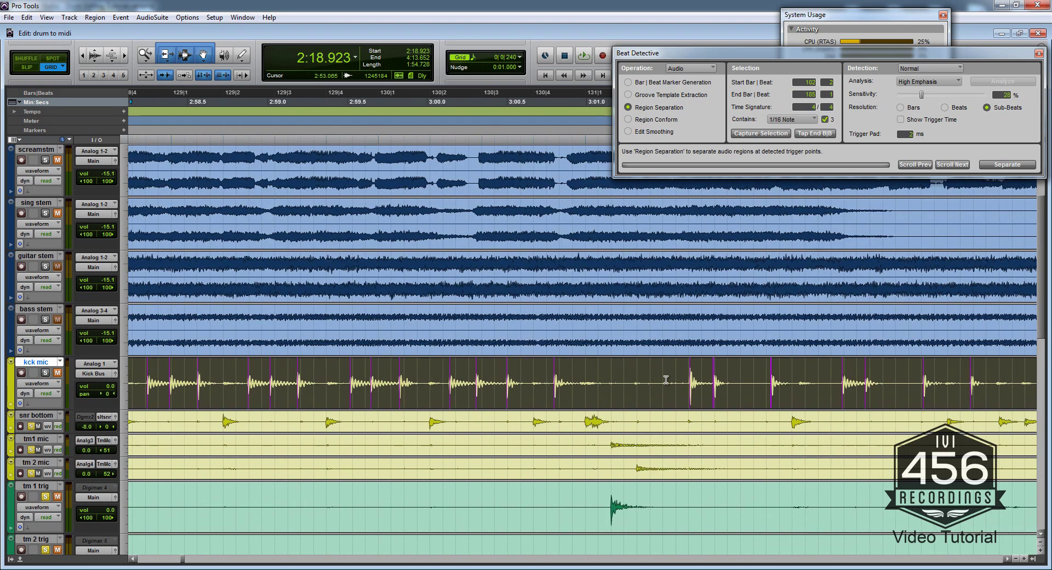
{"action": "scroll", "coordinate": [666, 379], "scroll_direction": "right", "scroll_amount": 8}
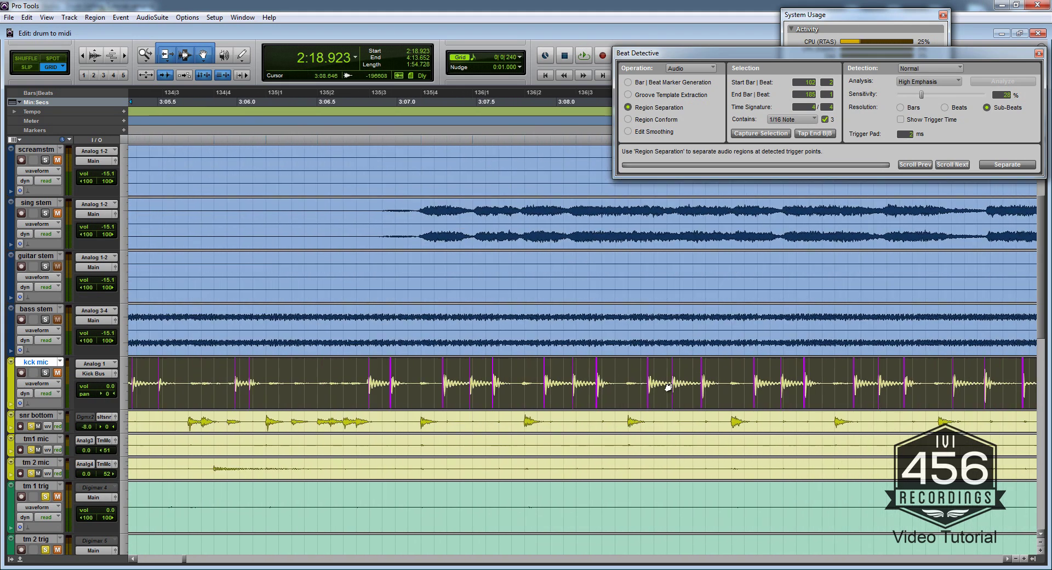
{"action": "scroll", "coordinate": [683, 384], "scroll_direction": "down", "scroll_amount": 2}
{"action": "scroll", "coordinate": [683, 381], "scroll_direction": "right", "scroll_amount": 7}
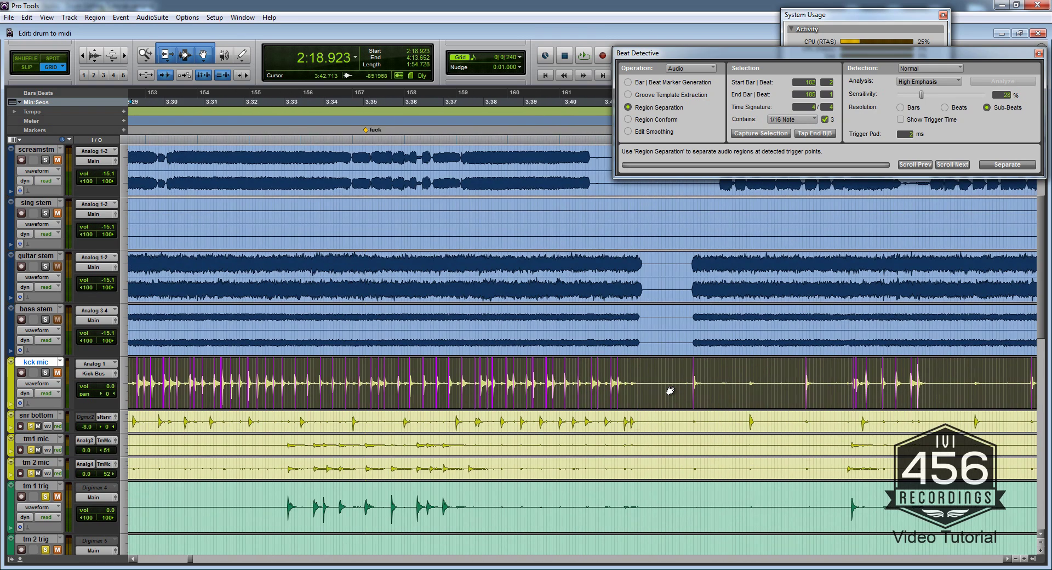
{"action": "scroll", "coordinate": [669, 390], "scroll_direction": "right", "scroll_amount": 11}
Step: Separate the kck mic region at the detected triggers and check the cuts from the end back to the edit start
{"action": "left_click", "coordinate": [1000, 165]}
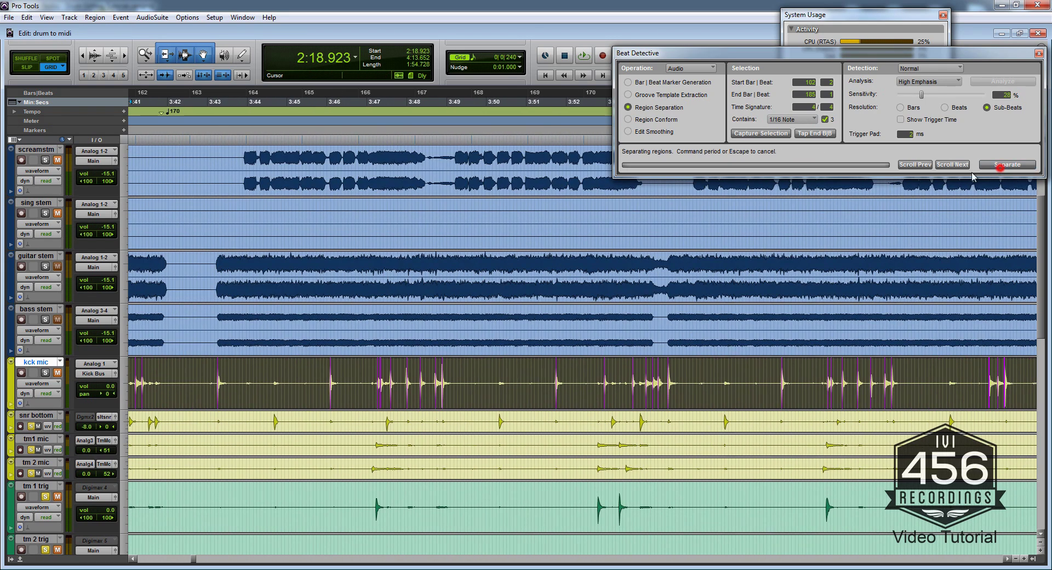
{"action": "scroll", "coordinate": [628, 370], "scroll_direction": "right", "scroll_amount": 15}
{"action": "scroll", "coordinate": [630, 378], "scroll_direction": "down", "scroll_amount": 5}
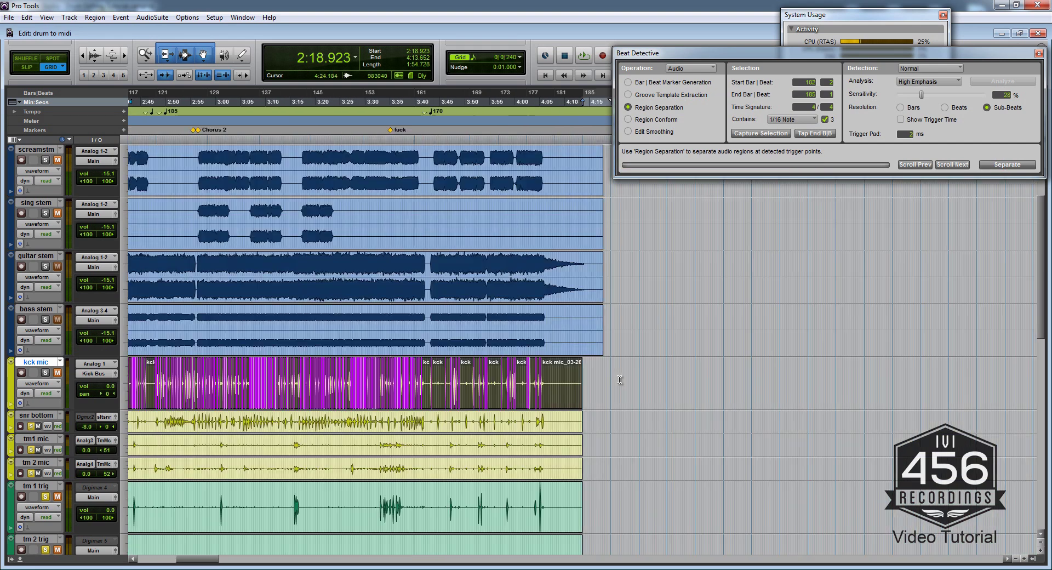
{"action": "scroll", "coordinate": [629, 382], "scroll_direction": "up", "scroll_amount": 6}
{"action": "scroll", "coordinate": [570, 370], "scroll_direction": "right", "scroll_amount": 6}
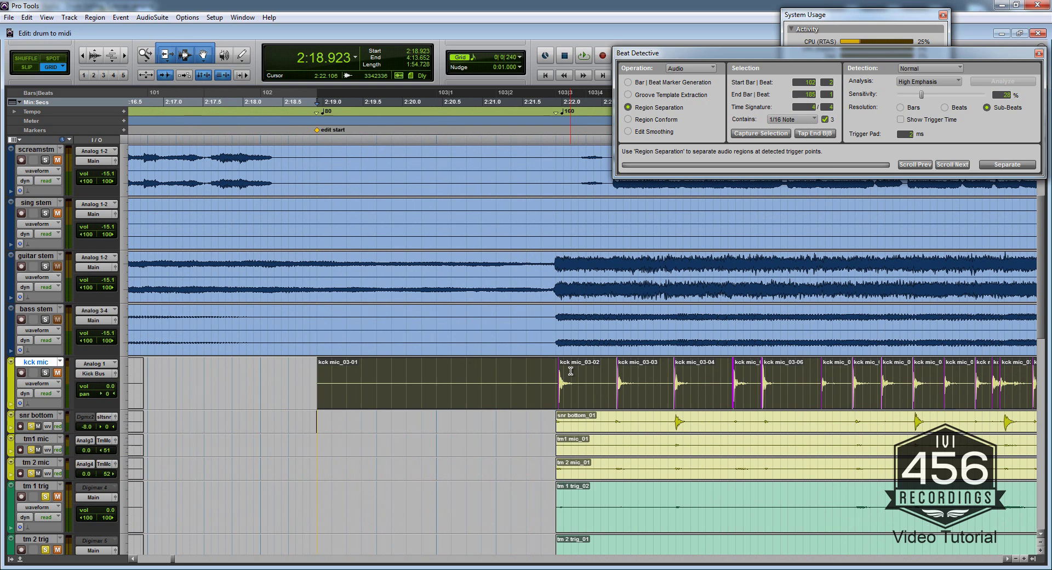
Step: Delete the silent first kck mic region and quantize regions kck mic_03-02 to kck mic_03-06 to the grid
{"action": "left_click", "coordinate": [522, 374]}
{"action": "left_click", "coordinate": [587, 399]}
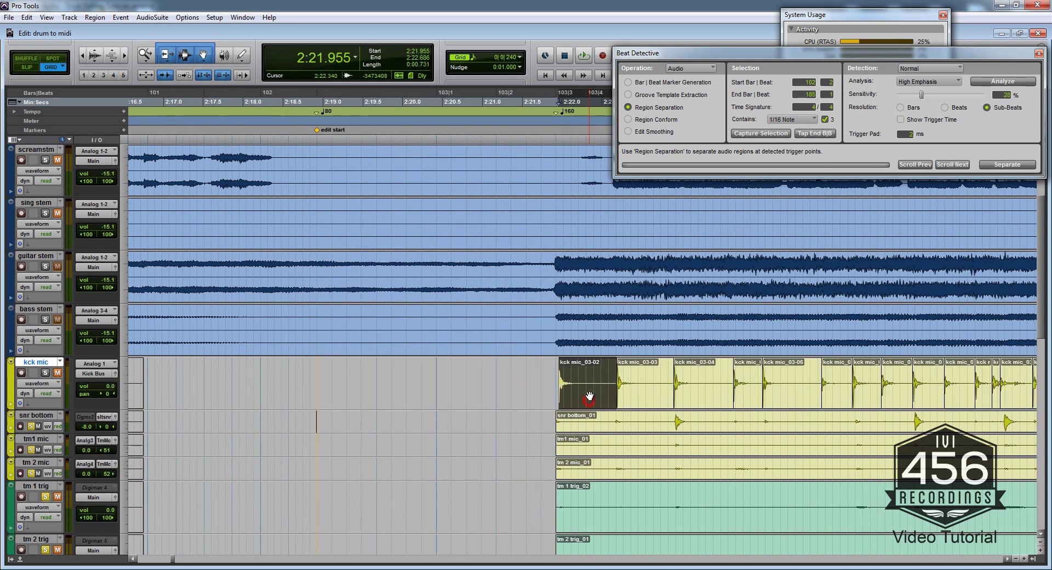
{"action": "scroll", "coordinate": [636, 404], "scroll_direction": "right", "scroll_amount": 6}
{"action": "left_click", "coordinate": [615, 395], "text": "shift"}
{"action": "key", "text": "ctrl+0"}
Step: Set the grid value to 0|0|480 and close Beat Detective
{"action": "key", "text": "ctrl+alt+KP_Add"}
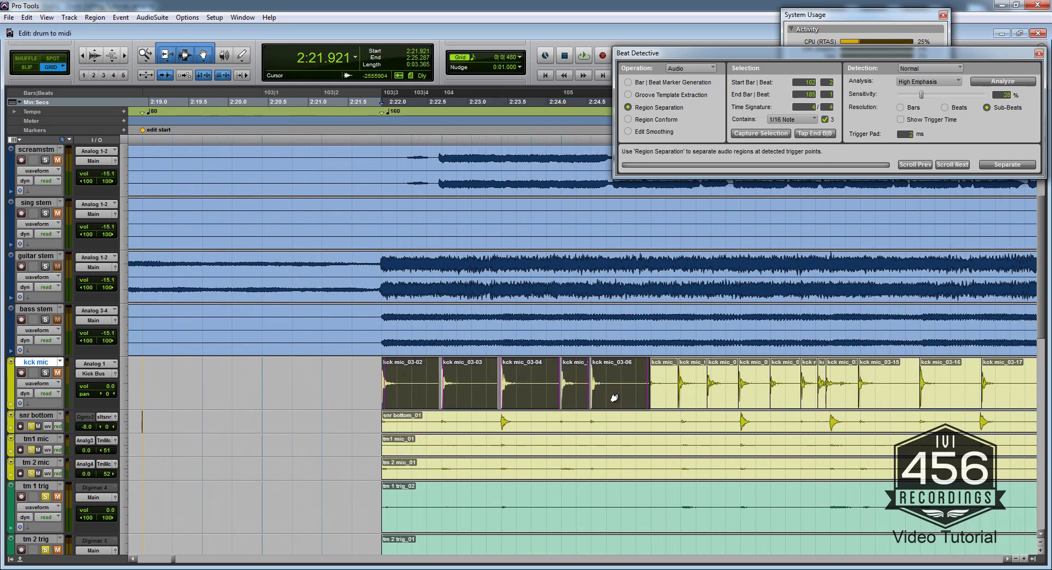
{"action": "left_click", "coordinate": [1039, 53]}
{"action": "scroll", "coordinate": [575, 450], "scroll_direction": "right", "scroll_amount": 3}
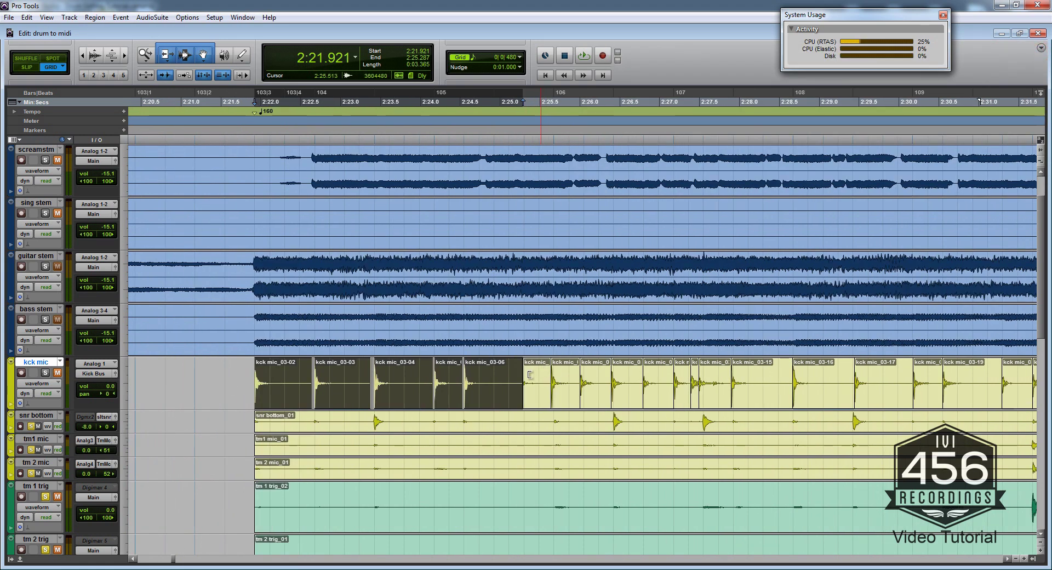
Step: Trim the edges between kck mic_03-06 and kck mic_03-07, starting the latter at 2:25.250, and extend the selection over the following kick regions
{"action": "left_click_drag", "start_coordinate": [520, 378], "coordinate": [511, 379]}
{"action": "left_click", "coordinate": [531, 397]}
{"action": "key", "text": "t"}
{"action": "key", "text": "t"}
{"action": "scroll", "coordinate": [602, 427], "scroll_direction": "right", "scroll_amount": 3}
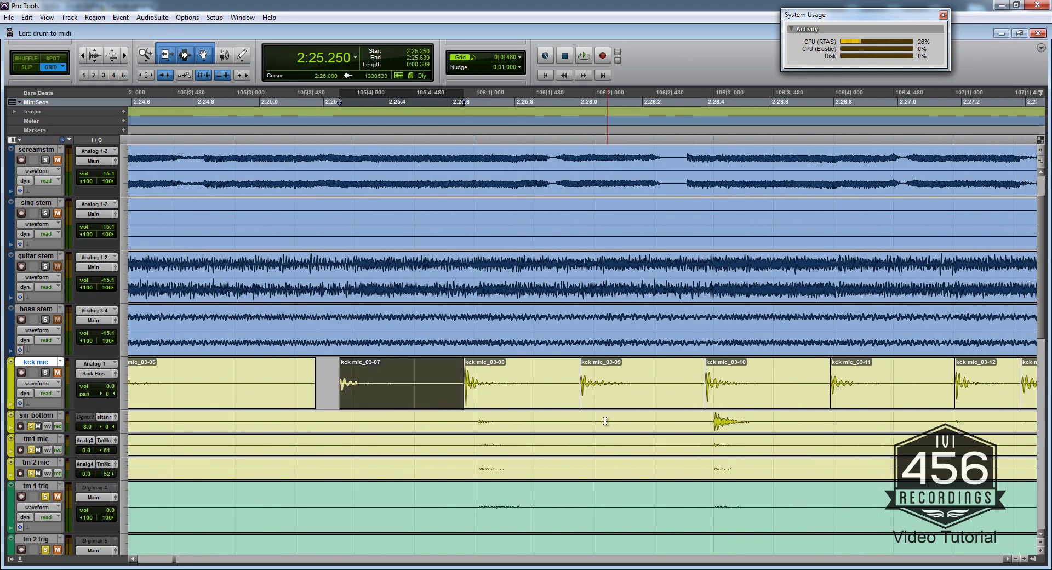
{"action": "key", "text": "r"}
{"action": "scroll", "coordinate": [625, 406], "scroll_direction": "right", "scroll_amount": 3}
{"action": "scroll", "coordinate": [632, 401], "scroll_direction": "right", "scroll_amount": 1}
{"action": "left_click", "coordinate": [731, 397], "text": "shift"}
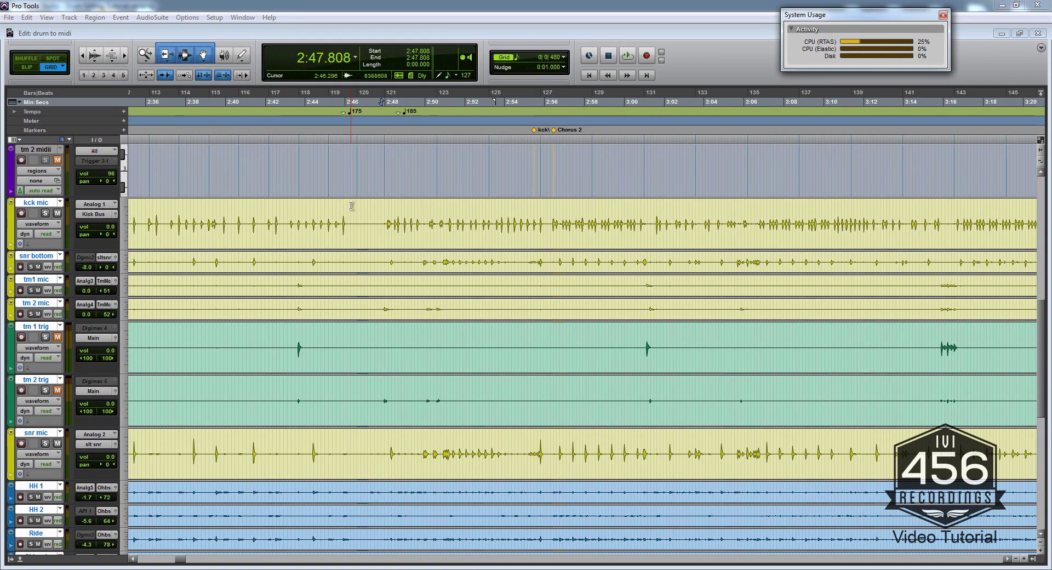
Step: Place the cursor at 2:47.808 on the drum tracks and play back the edited kick
{"action": "double_click", "coordinate": [381, 208]}
{"action": "left_click", "coordinate": [380, 208]}
{"action": "key", "text": "space"}
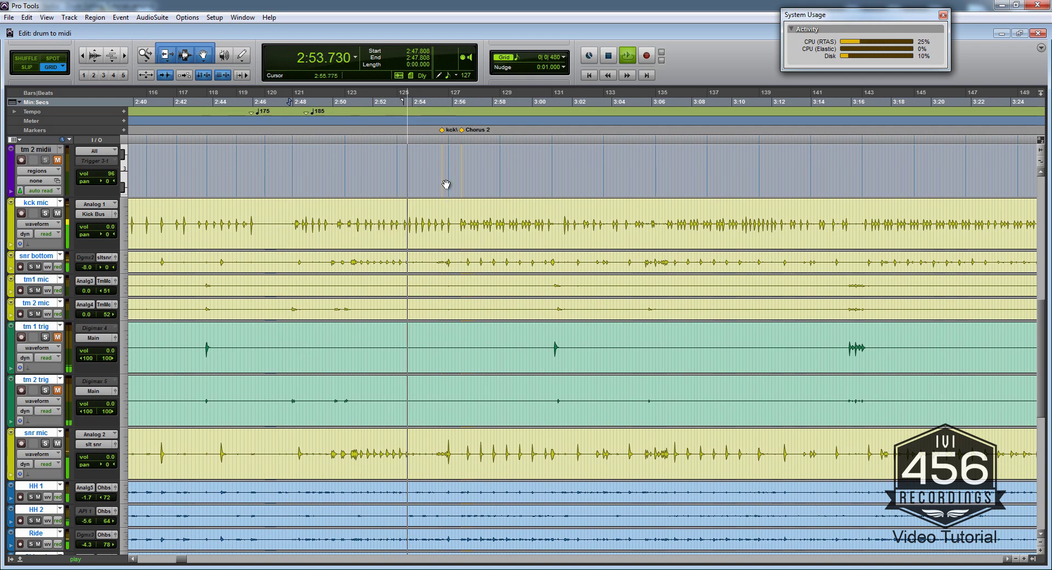
Step: Set the edit cursor to 2:55.801 and remove the kick/snare flam marker just before Chorus 2
{"action": "left_click", "coordinate": [447, 166]}
{"action": "scroll", "coordinate": [482, 178], "scroll_direction": "up", "scroll_amount": 3}
{"action": "scroll", "coordinate": [482, 178], "scroll_direction": "down", "scroll_amount": 4}
{"action": "key", "text": "t"}
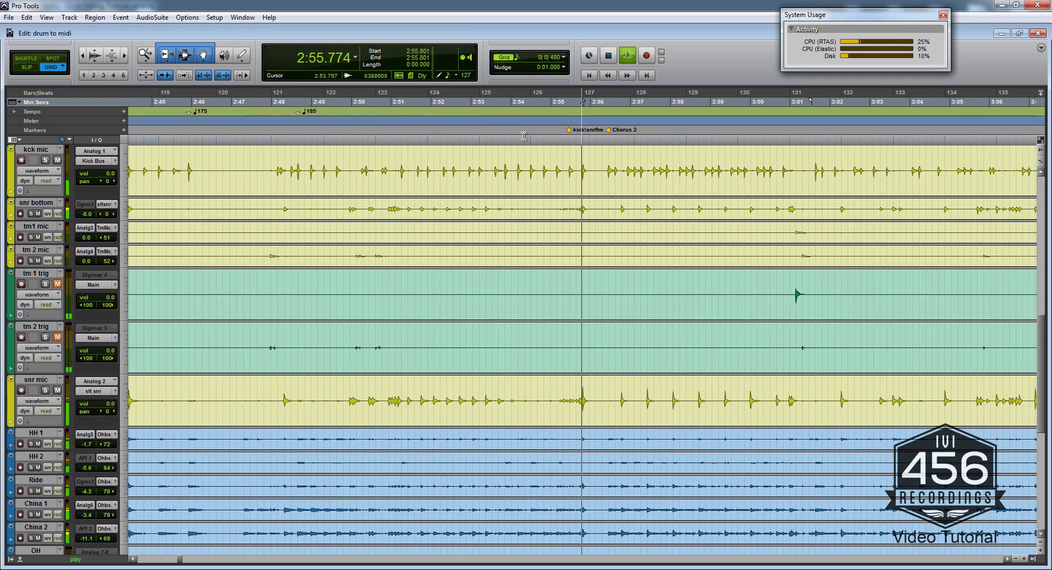
{"action": "left_click_drag", "start_coordinate": [569, 130], "coordinate": [572, 171]}
{"action": "scroll", "coordinate": [501, 214], "scroll_direction": "up", "scroll_amount": 1}
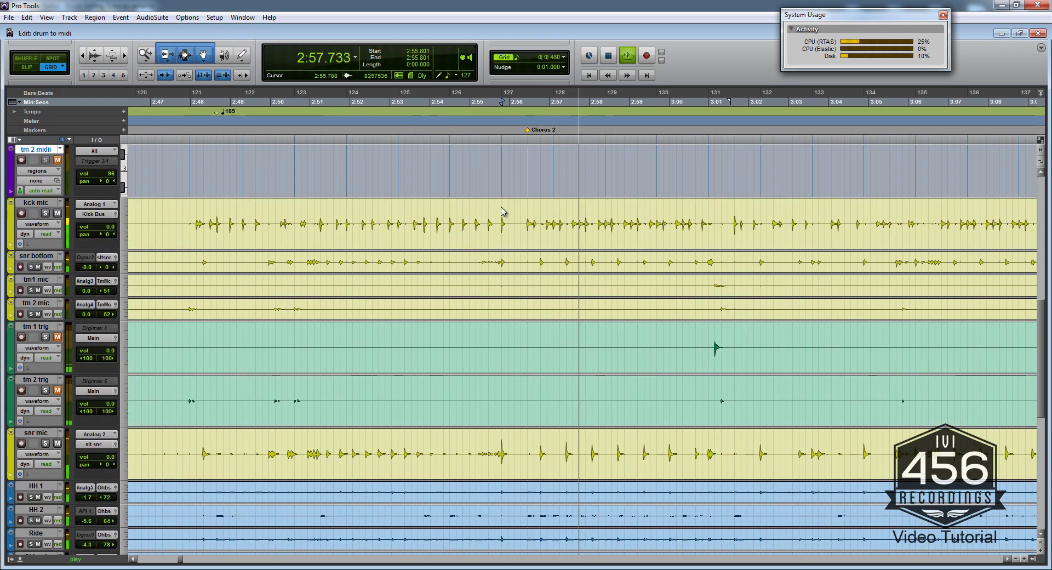
{"action": "key", "text": "ctrl+bracketleft"}
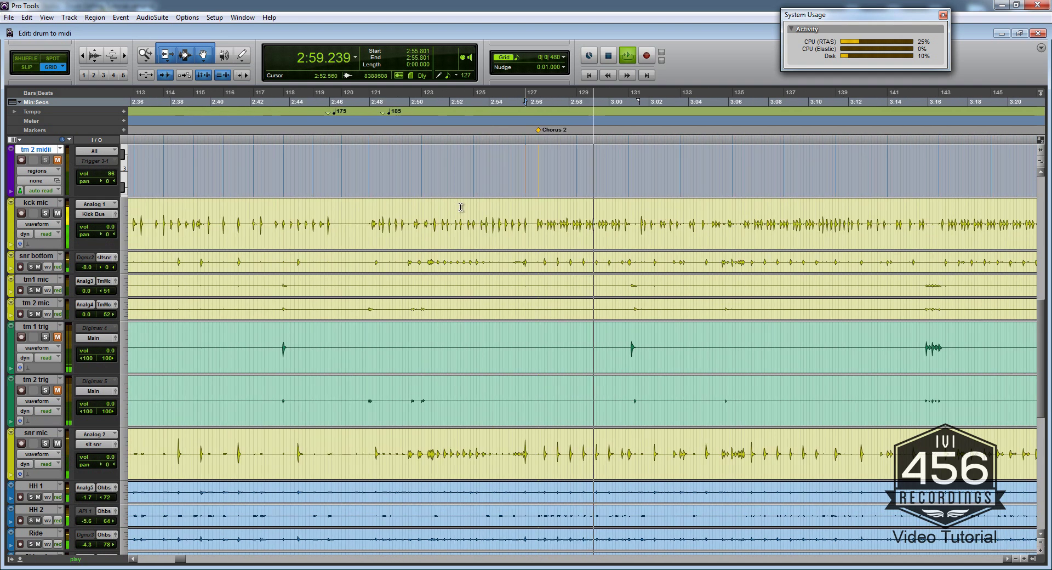
Step: Listen further into Chorus 2, place the edit cursor at 2:49.314 across the drum tracks and stop playback
{"action": "left_click", "coordinate": [429, 221]}
{"action": "scroll", "coordinate": [430, 221], "scroll_direction": "right", "scroll_amount": 2}
{"action": "key", "text": "ctrl+bracketleft"}
{"action": "key", "text": "ctrl+bracketleft"}
{"action": "left_click", "coordinate": [471, 209]}
{"action": "key", "text": "t"}
{"action": "key", "text": "t"}
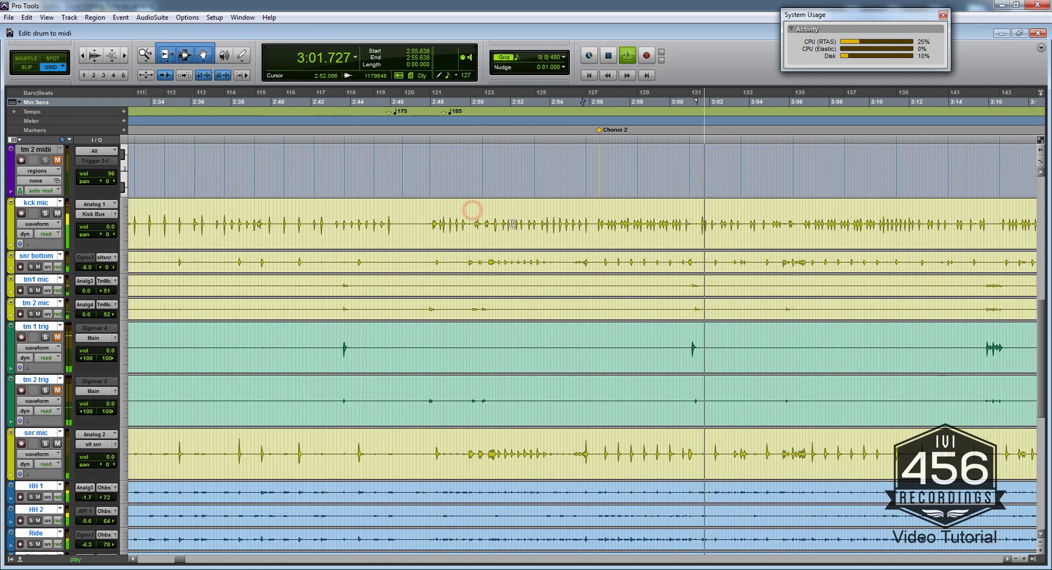
{"action": "scroll", "coordinate": [469, 221], "scroll_direction": "right", "scroll_amount": 3}
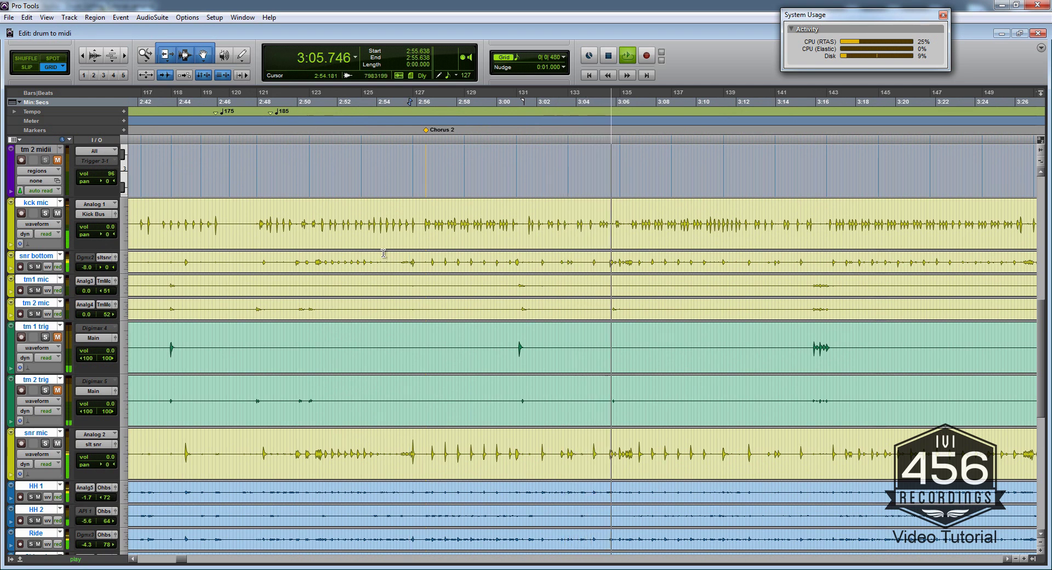
{"action": "left_click", "coordinate": [282, 215]}
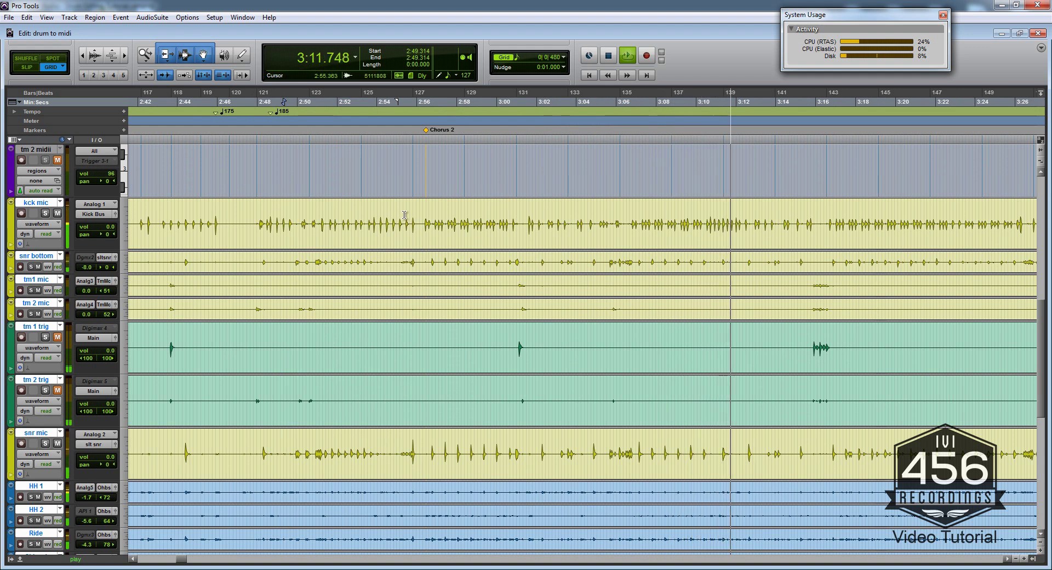
{"action": "key", "text": "space"}
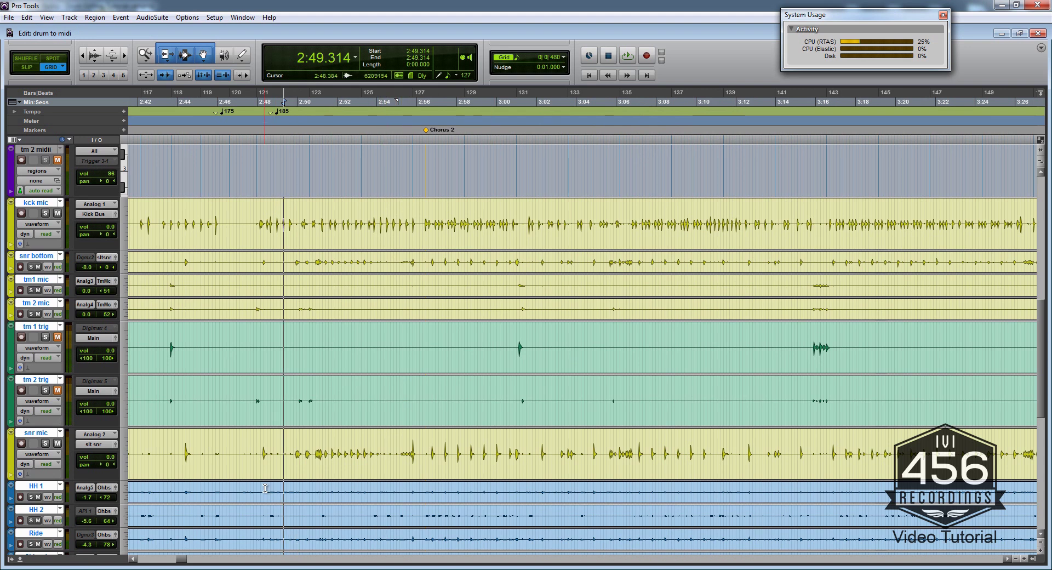
{"action": "scroll", "coordinate": [383, 255], "scroll_direction": "left", "scroll_amount": 3}
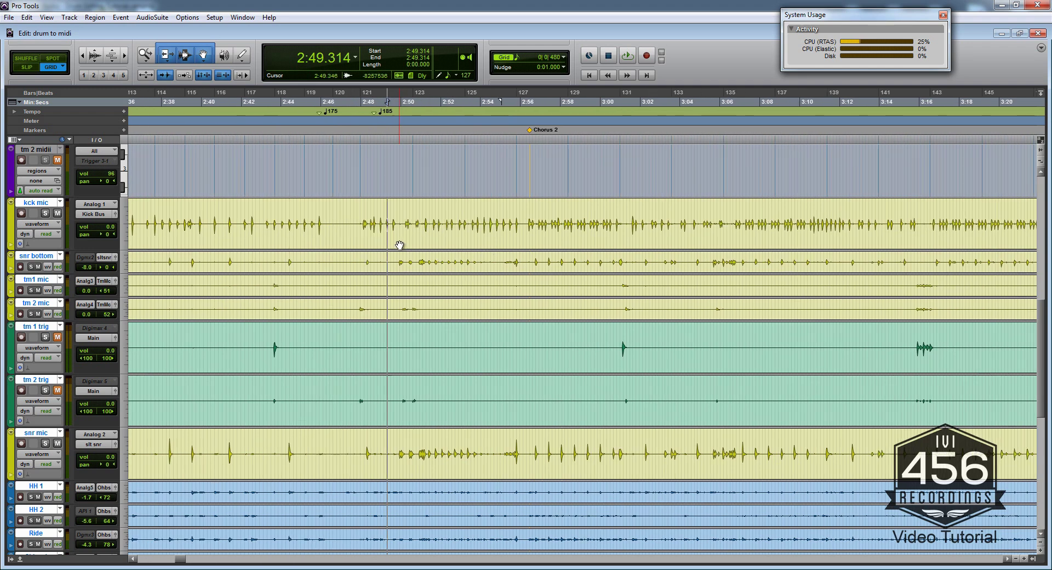
Step: Place the edit cursor at 2:46.780 on the drum tracks and open the Massey DRT AudioSuite plug-in
{"action": "scroll", "coordinate": [399, 245], "scroll_direction": "right", "scroll_amount": 2}
{"action": "scroll", "coordinate": [400, 245], "scroll_direction": "left", "scroll_amount": 10}
{"action": "scroll", "coordinate": [411, 239], "scroll_direction": "up", "scroll_amount": 2}
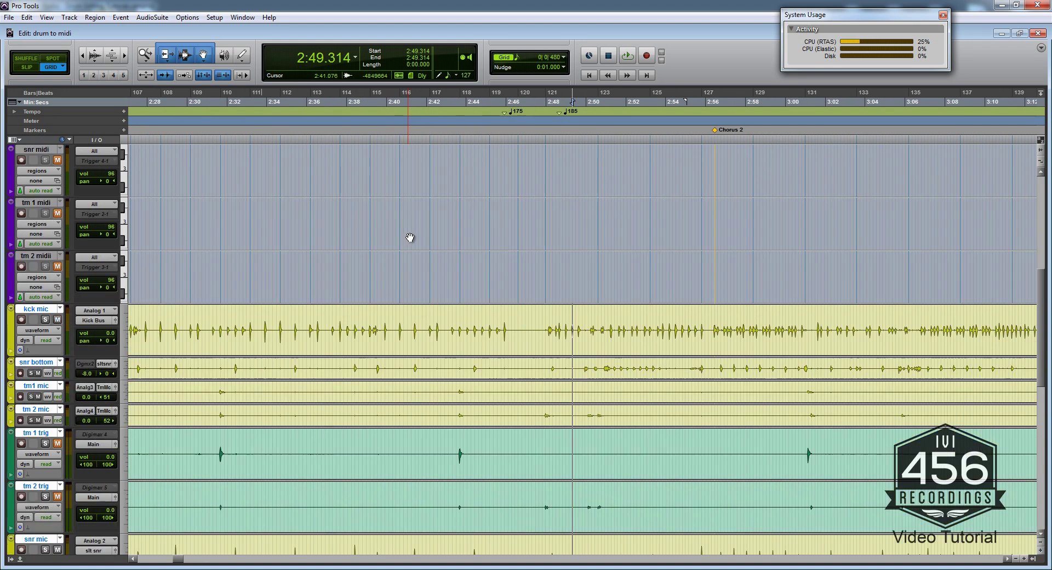
{"action": "scroll", "coordinate": [433, 230], "scroll_direction": "down", "scroll_amount": 5}
{"action": "left_click", "coordinate": [546, 219]}
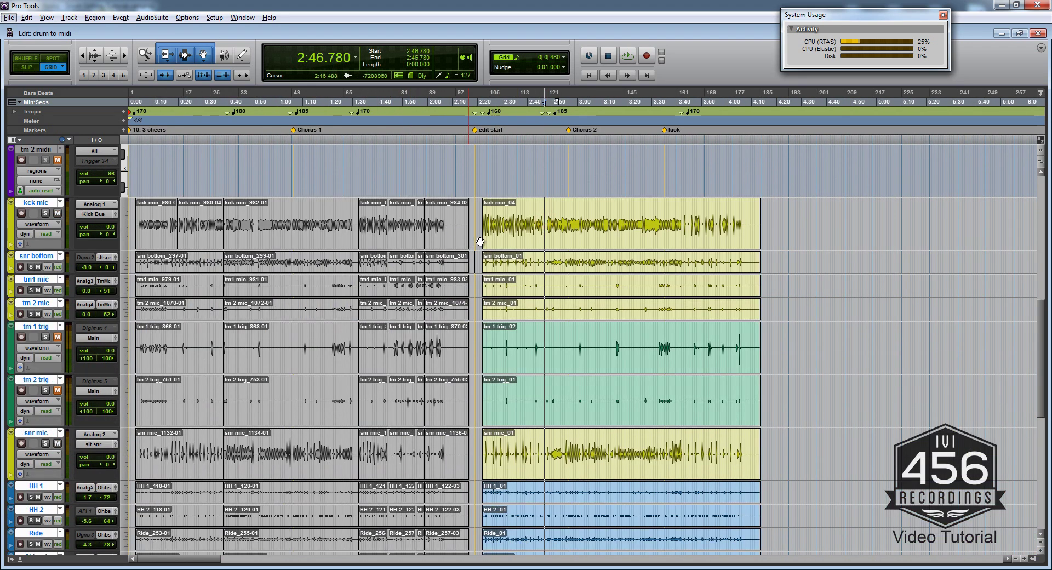
{"action": "scroll", "coordinate": [518, 249], "scroll_direction": "up", "scroll_amount": 3}
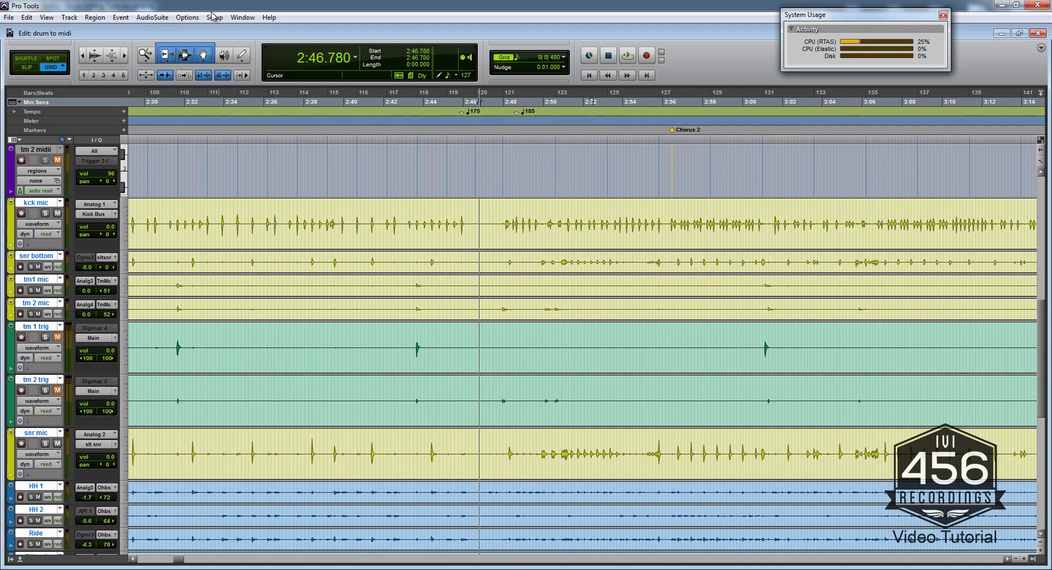
{"action": "left_click", "coordinate": [152, 17]}
{"action": "left_click", "coordinate": [160, 40]}
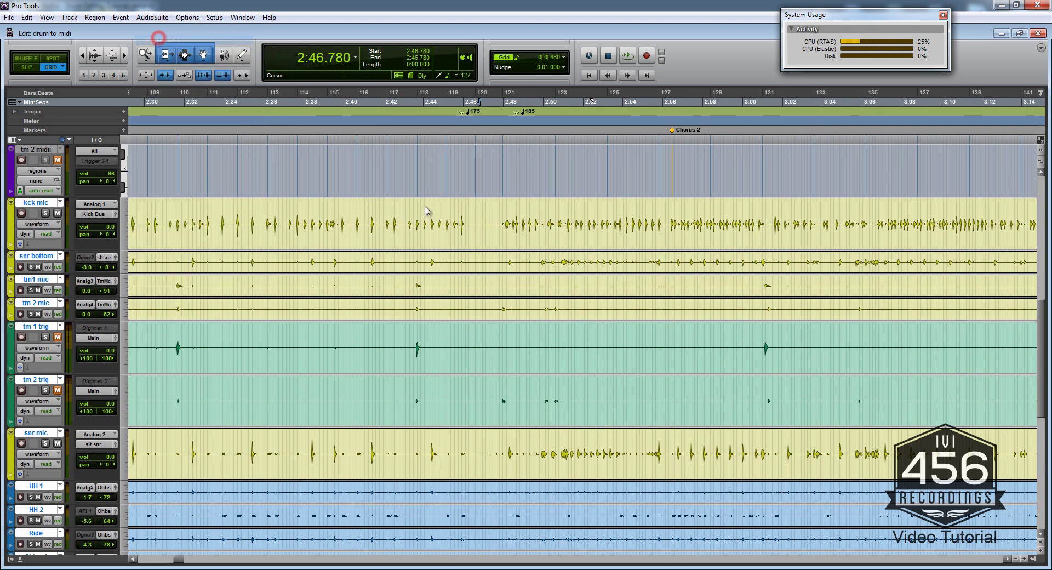
{"action": "left_click_drag", "start_coordinate": [762, 125], "coordinate": [570, 117]}
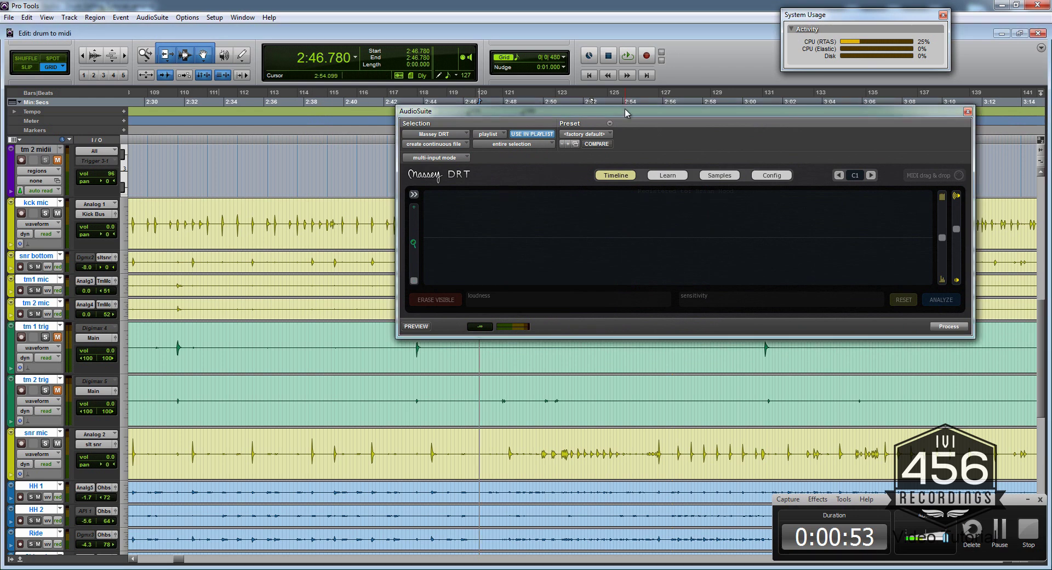
Step: Move the snr mic track directly below the kck mic track, above snr bottom
{"action": "left_click", "coordinate": [36, 433]}
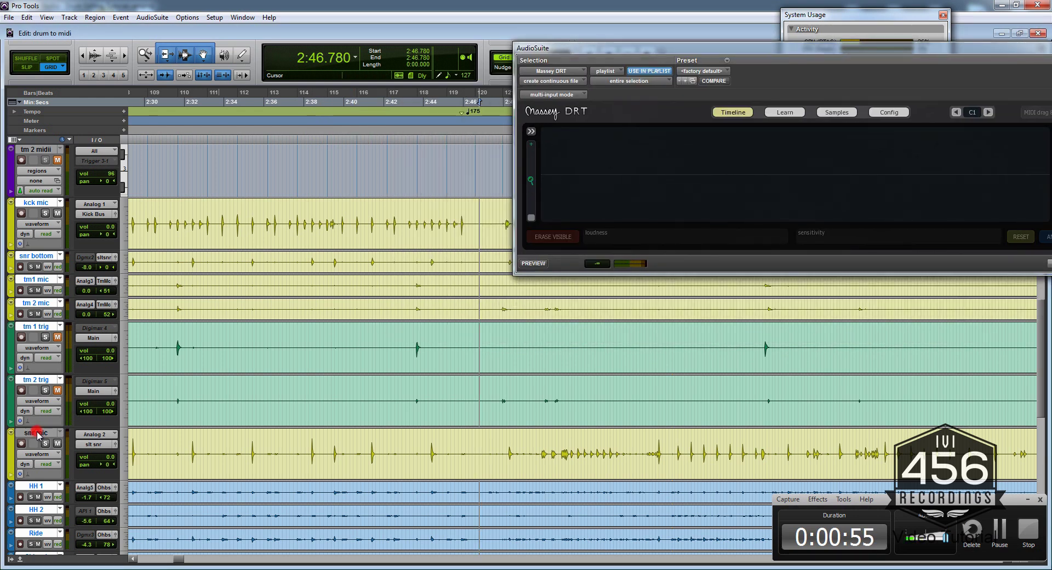
{"action": "left_click_drag", "start_coordinate": [37, 432], "coordinate": [40, 249]}
{"action": "scroll", "coordinate": [544, 348], "scroll_direction": "up", "scroll_amount": 3}
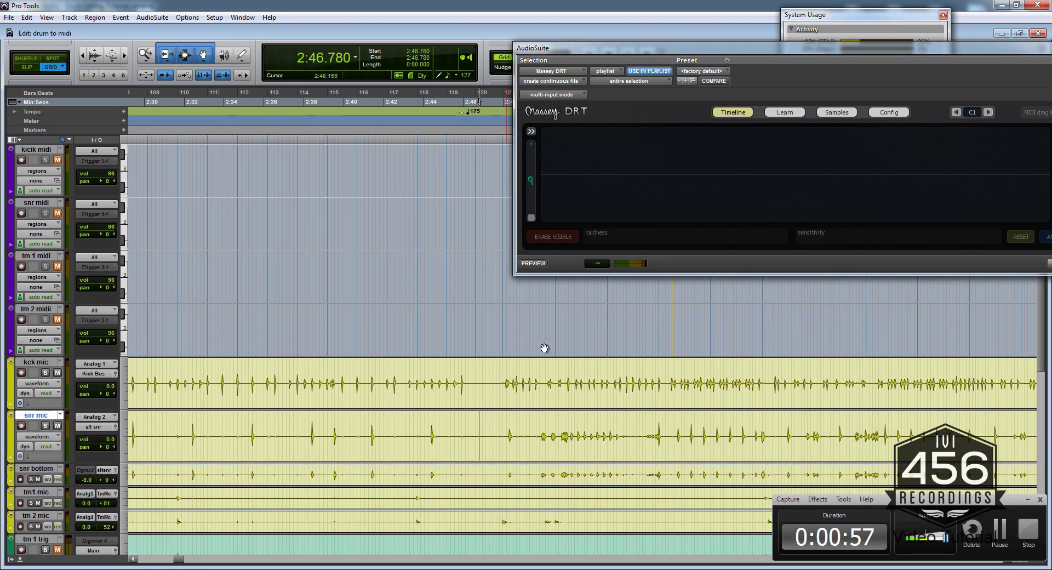
Step: Select everything on the kck mic track and reposition the Massey DRT window so all its controls are accessible
{"action": "key", "text": "r"}
{"action": "key", "text": "r"}
{"action": "left_click", "coordinate": [600, 390]}
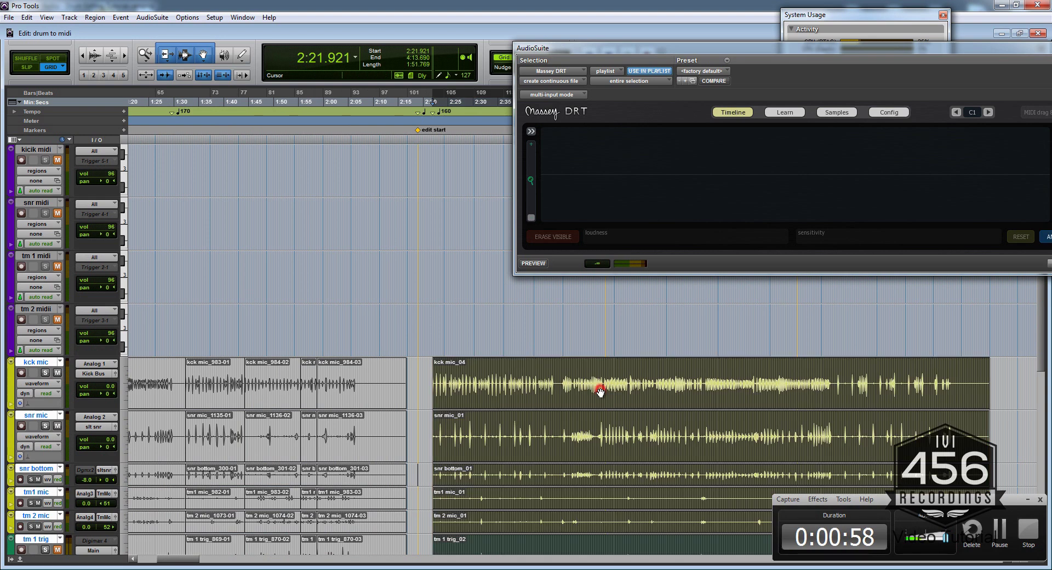
{"action": "left_click", "coordinate": [636, 361]}
{"action": "left_click", "coordinate": [635, 391]}
{"action": "key", "text": "ctrl+a"}
{"action": "scroll", "coordinate": [393, 395], "scroll_direction": "right", "scroll_amount": 3}
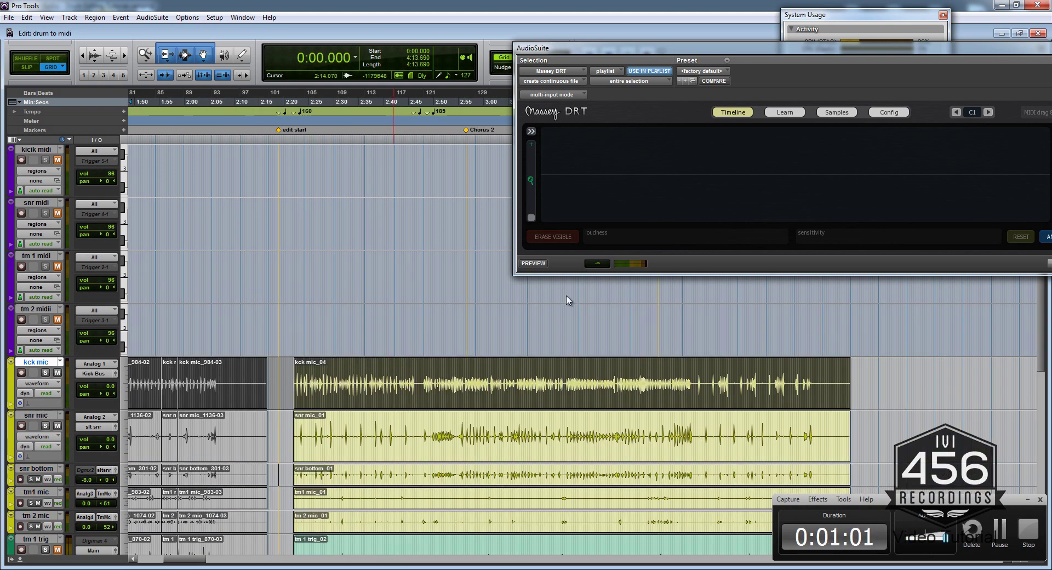
{"action": "left_click_drag", "start_coordinate": [732, 51], "coordinate": [604, 50]}
Step: Analyze the selected kck mic audio in Massey DRT
{"action": "scroll", "coordinate": [459, 370], "scroll_direction": "up", "scroll_amount": 1}
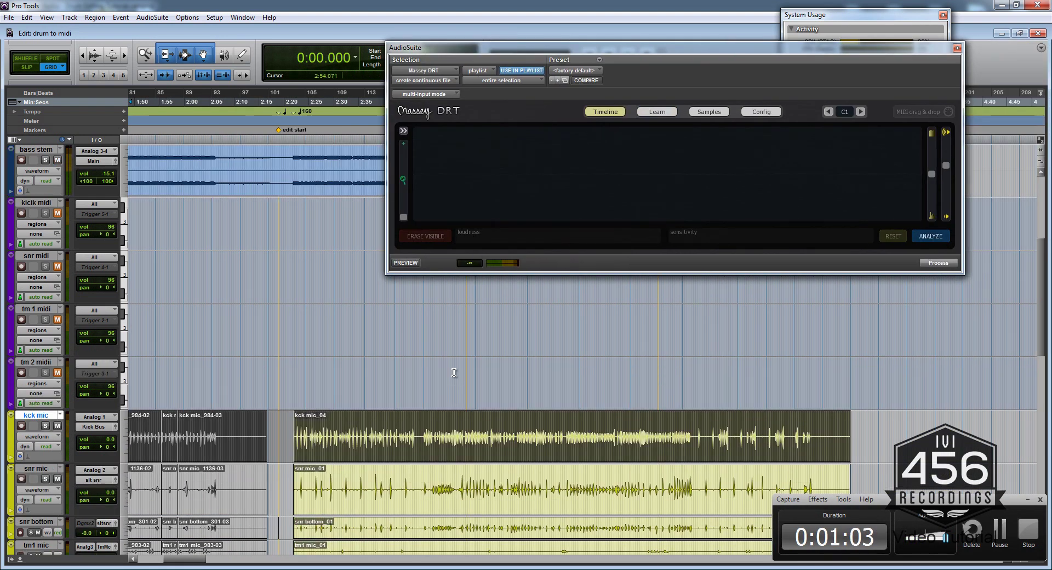
{"action": "scroll", "coordinate": [459, 374], "scroll_direction": "left", "scroll_amount": 6}
{"action": "scroll", "coordinate": [459, 388], "scroll_direction": "right", "scroll_amount": 3}
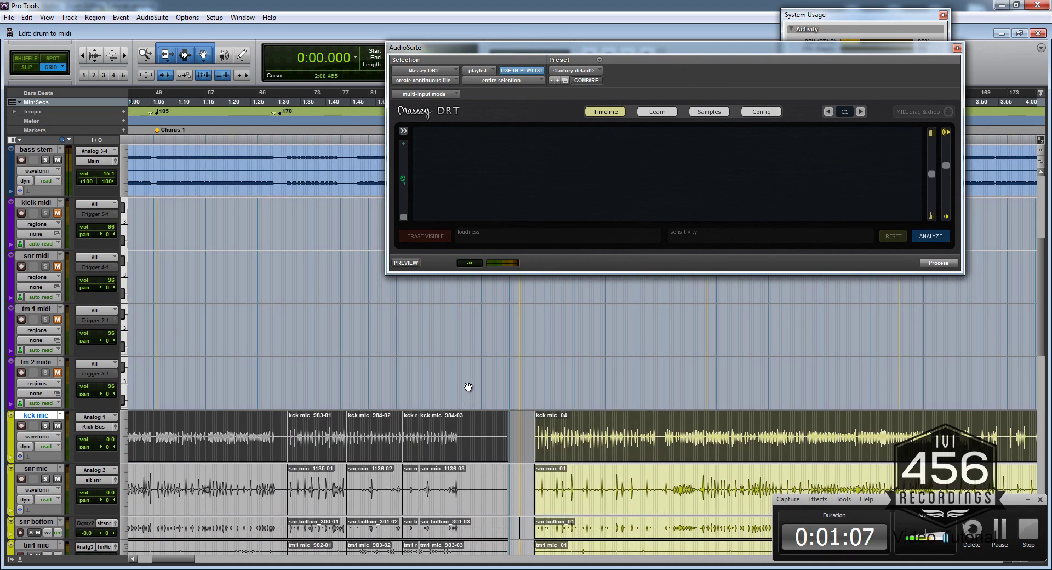
{"action": "scroll", "coordinate": [468, 388], "scroll_direction": "down", "scroll_amount": 1}
{"action": "scroll", "coordinate": [485, 419], "scroll_direction": "up", "scroll_amount": 3}
{"action": "scroll", "coordinate": [482, 384], "scroll_direction": "down", "scroll_amount": 2}
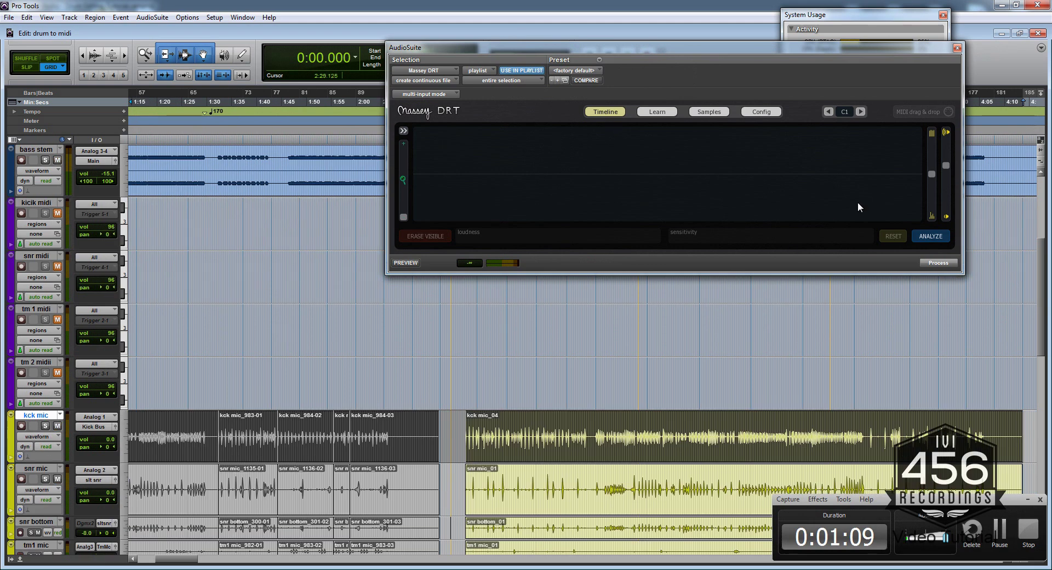
{"action": "left_click", "coordinate": [933, 234]}
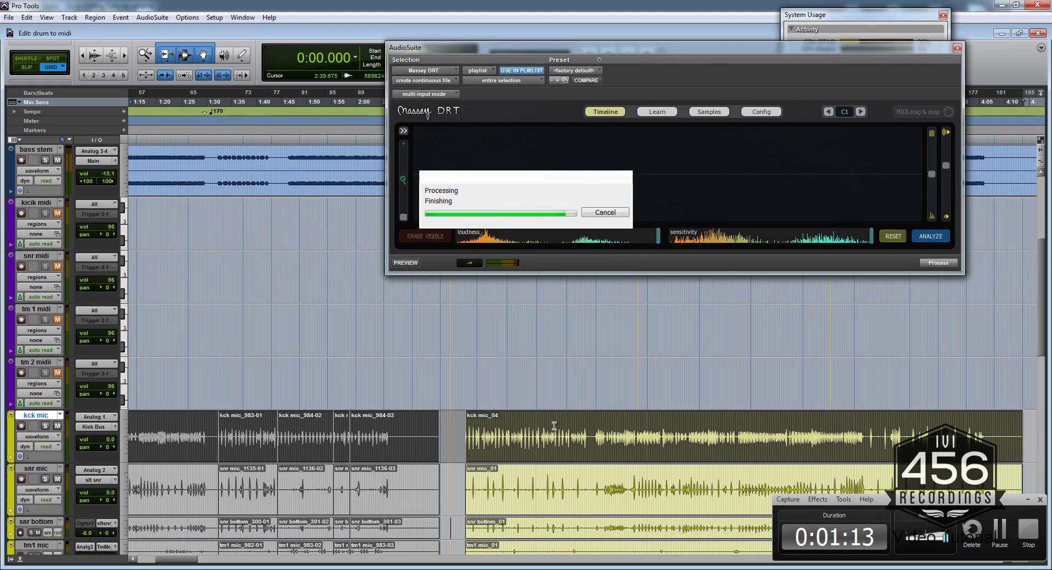
Step: Select a short kck mic passage starting at 2:31.433 and lower Massey DRT's loudness and sensitivity thresholds
{"action": "left_click_drag", "start_coordinate": [570, 425], "coordinate": [512, 426]}
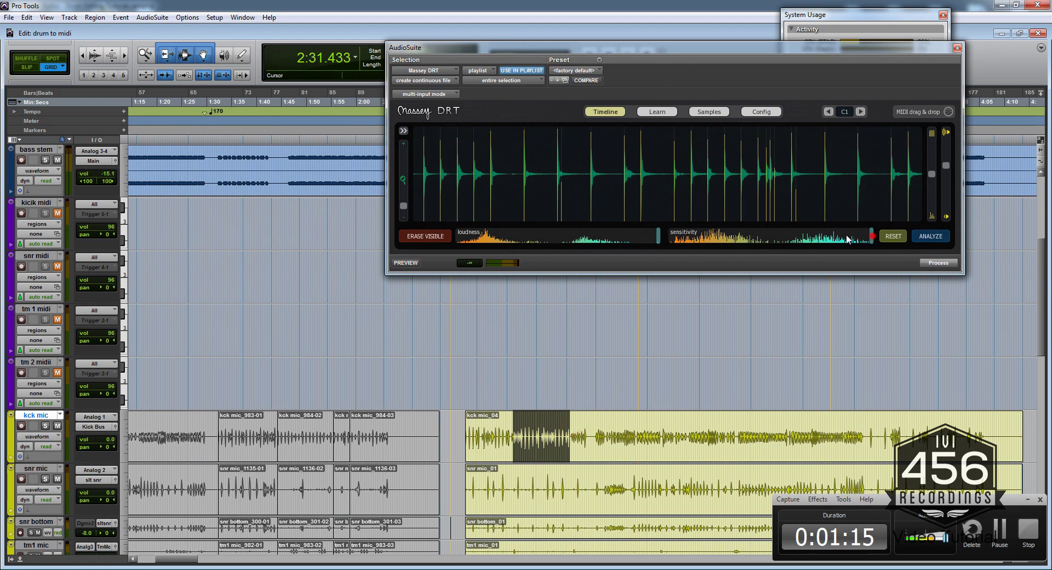
{"action": "left_click_drag", "start_coordinate": [846, 234], "coordinate": [780, 238]}
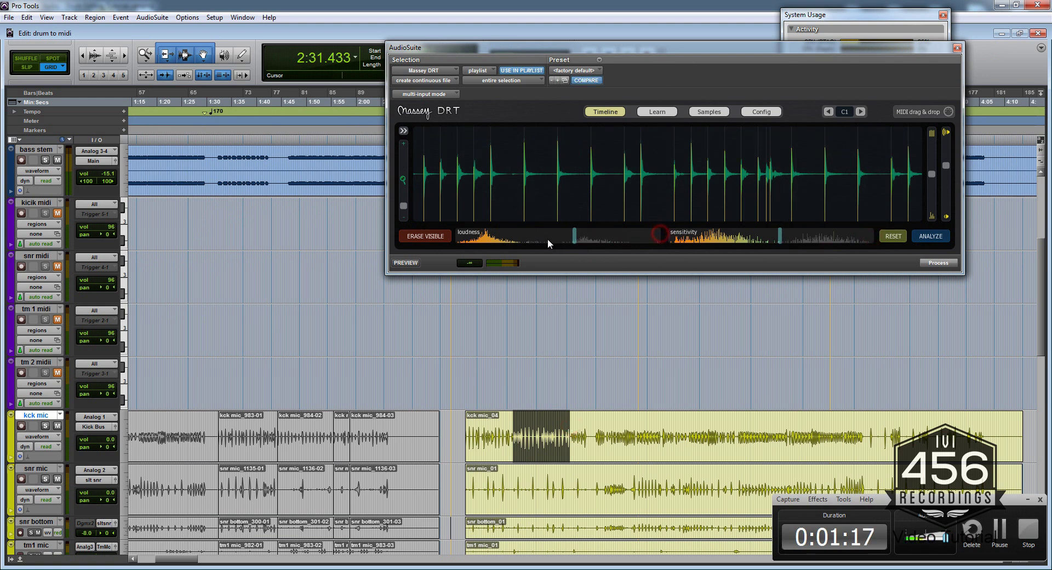
{"action": "scroll", "coordinate": [575, 425], "scroll_direction": "right", "scroll_amount": 2}
{"action": "key", "text": "t"}
{"action": "key", "text": "t"}
{"action": "scroll", "coordinate": [630, 432], "scroll_direction": "right", "scroll_amount": 2}
Step: Compare the detected kick triggers with the waveform in the passages starting at 2:41.846 and 2:53.879
{"action": "left_click_drag", "start_coordinate": [640, 428], "coordinate": [720, 430]}
{"action": "scroll", "coordinate": [675, 430], "scroll_direction": "right", "scroll_amount": 2}
{"action": "scroll", "coordinate": [616, 431], "scroll_direction": "right", "scroll_amount": 5}
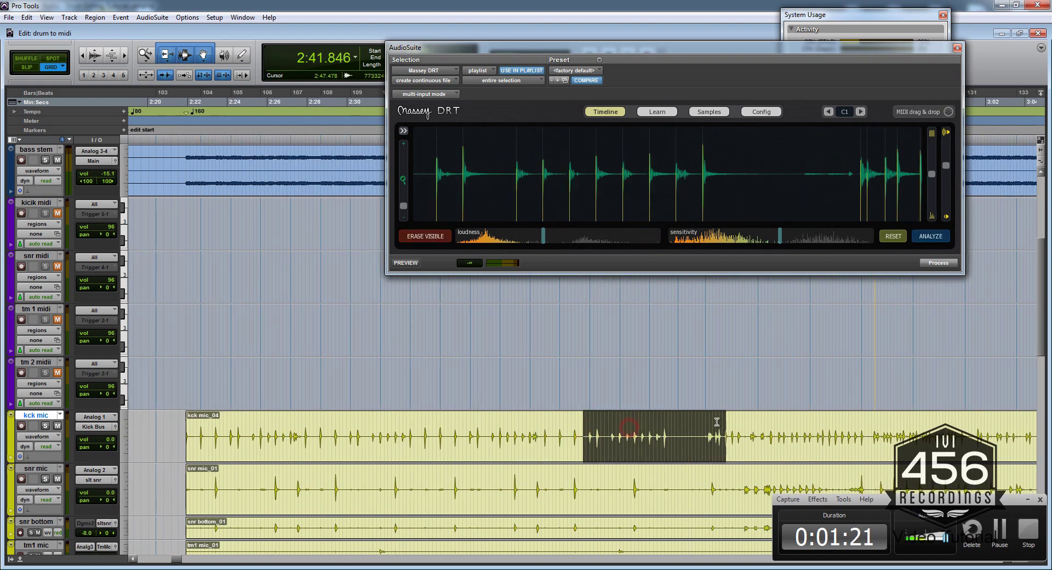
{"action": "left_click_drag", "start_coordinate": [586, 424], "coordinate": [719, 429]}
{"action": "scroll", "coordinate": [658, 431], "scroll_direction": "right", "scroll_amount": 2}
{"action": "scroll", "coordinate": [692, 429], "scroll_direction": "right", "scroll_amount": 1}
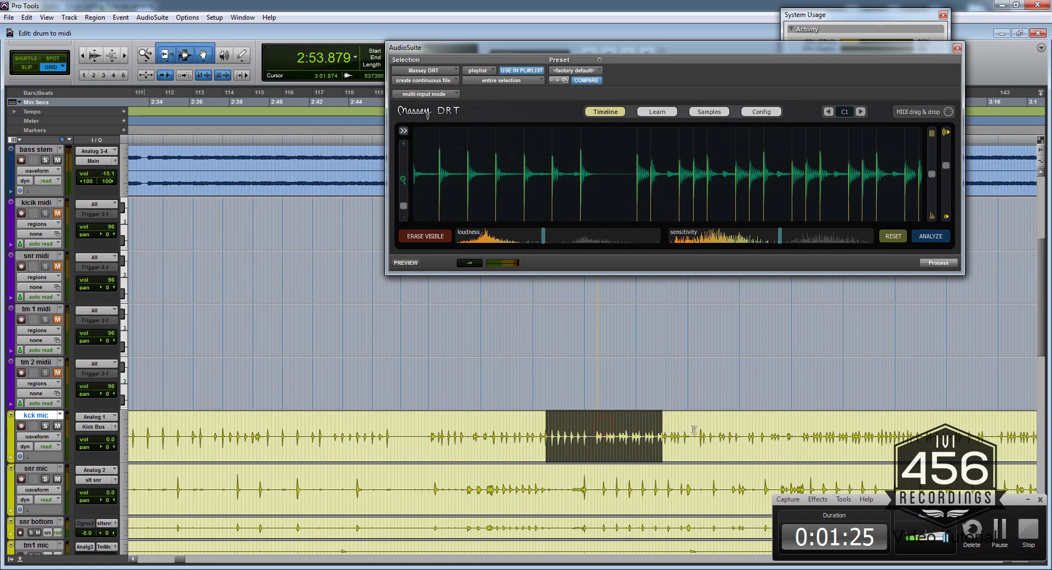
Step: Check the detected kick triggers through Chorus 2 in successive passages starting at 3:00.225, 3:08.825, 3:18.852 and 3:26.820
{"action": "left_click_drag", "start_coordinate": [600, 422], "coordinate": [719, 424]}
{"action": "left_click", "coordinate": [664, 421]}
{"action": "scroll", "coordinate": [632, 425], "scroll_direction": "right", "scroll_amount": 1}
{"action": "scroll", "coordinate": [656, 430], "scroll_direction": "right", "scroll_amount": 1}
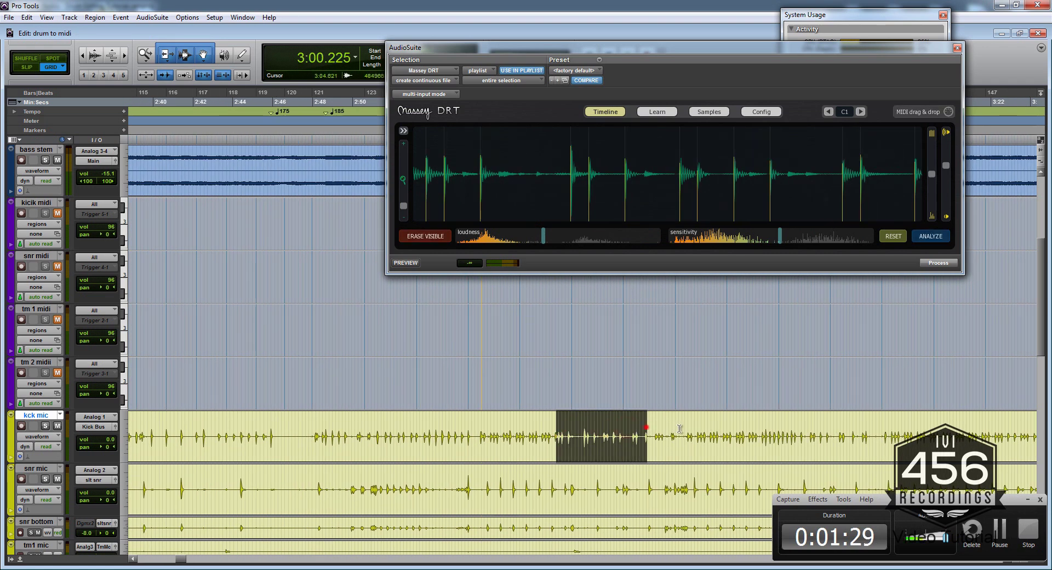
{"action": "left_click_drag", "start_coordinate": [646, 428], "coordinate": [746, 429]}
{"action": "scroll", "coordinate": [695, 426], "scroll_direction": "right", "scroll_amount": 1}
{"action": "scroll", "coordinate": [719, 430], "scroll_direction": "right", "scroll_amount": 3}
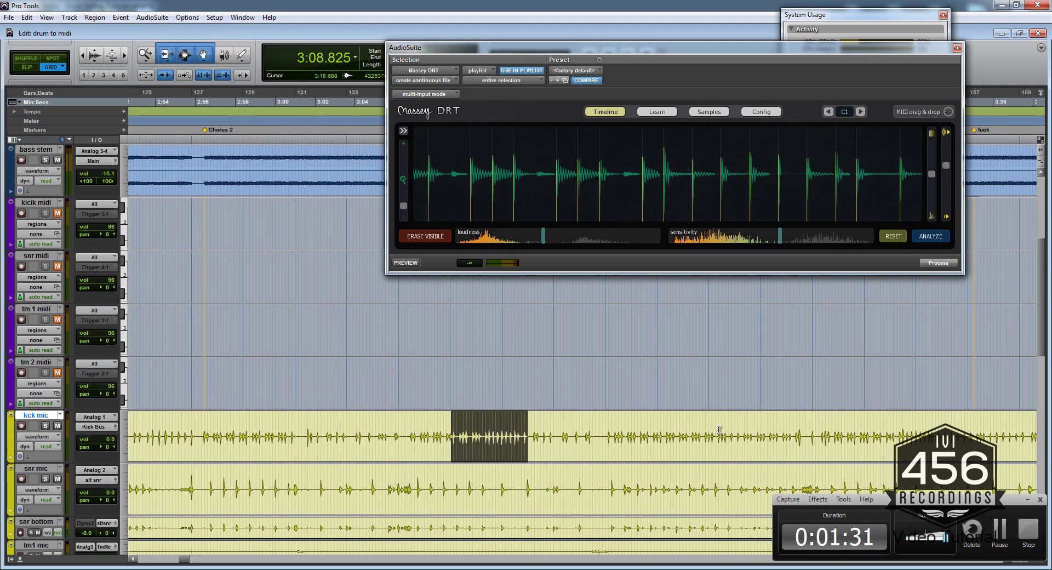
{"action": "left_click_drag", "start_coordinate": [651, 430], "coordinate": [780, 431]}
{"action": "scroll", "coordinate": [727, 433], "scroll_direction": "right", "scroll_amount": 2}
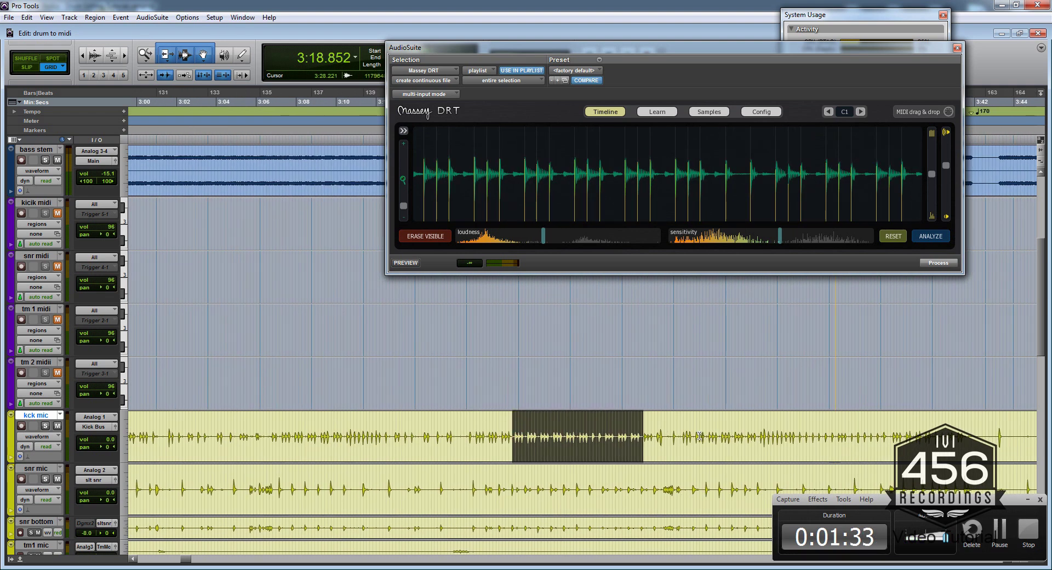
{"action": "left_click_drag", "start_coordinate": [671, 435], "coordinate": [787, 436]}
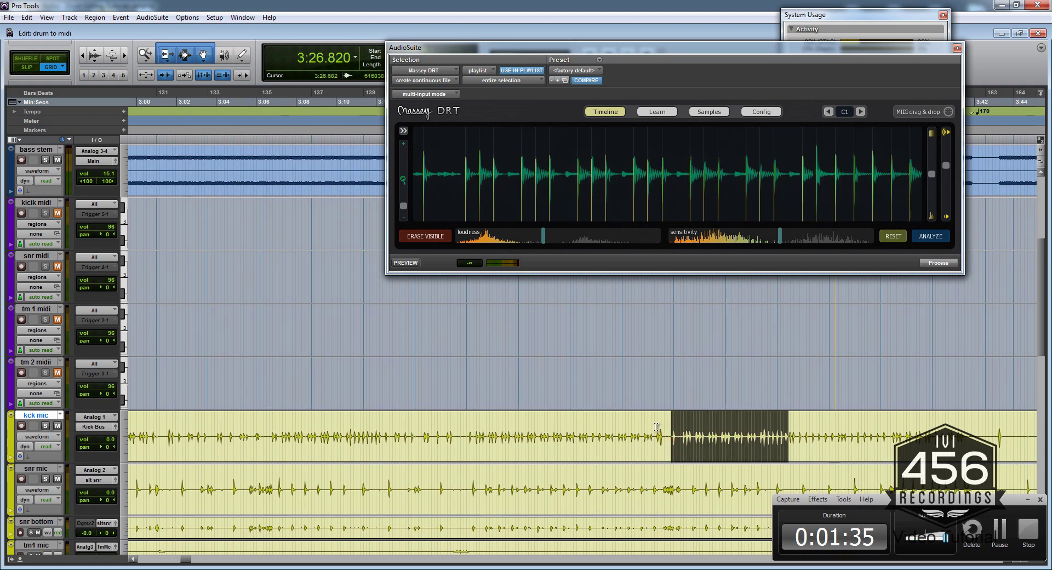
Step: Select the whole kck mic_04 region, raise the triggers' velocity level to maximum and slightly reduce their dynamic range
{"action": "double_click", "coordinate": [642, 438]}
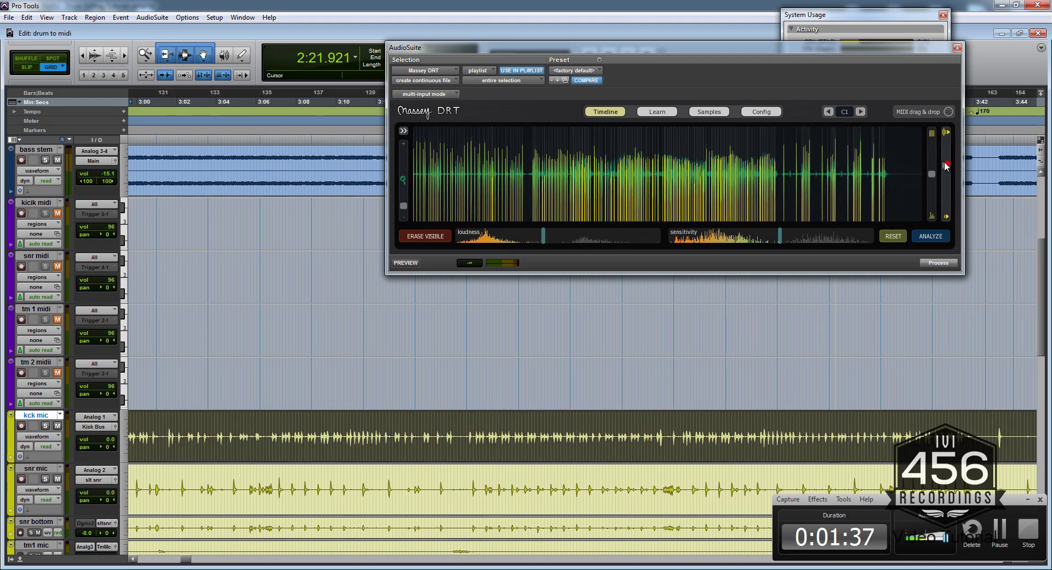
{"action": "mouse_move", "coordinate": [946, 166]}
{"action": "left_mouse_down"}
{"action": "mouse_move", "coordinate": [945, 142]}
{"action": "mouse_move", "coordinate": [938, 215]}
{"action": "left_mouse_up"}
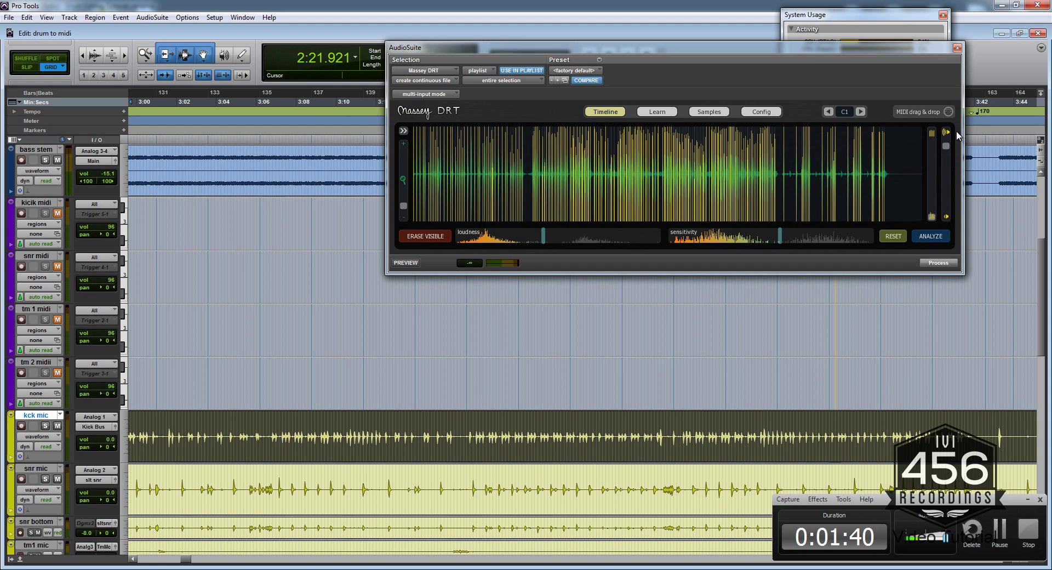
{"action": "mouse_move", "coordinate": [947, 145]}
{"action": "left_mouse_down"}
{"action": "mouse_move", "coordinate": [933, 204]}
{"action": "mouse_move", "coordinate": [932, 135]}
{"action": "mouse_move", "coordinate": [934, 202]}
{"action": "mouse_move", "coordinate": [945, 153]}
{"action": "left_mouse_up"}
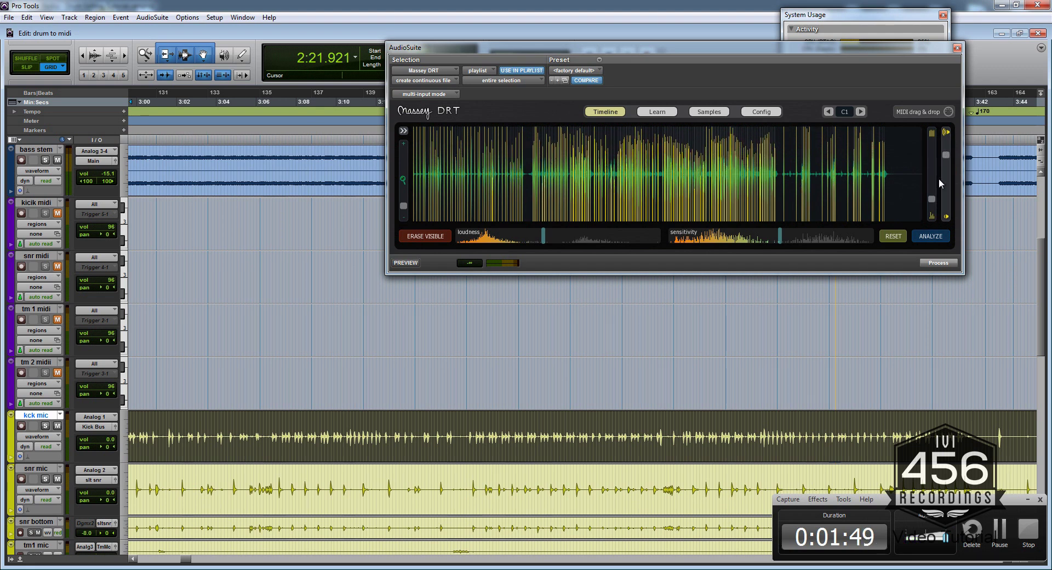
{"action": "left_click_drag", "start_coordinate": [933, 197], "coordinate": [948, 137]}
{"action": "left_click", "coordinate": [947, 154]}
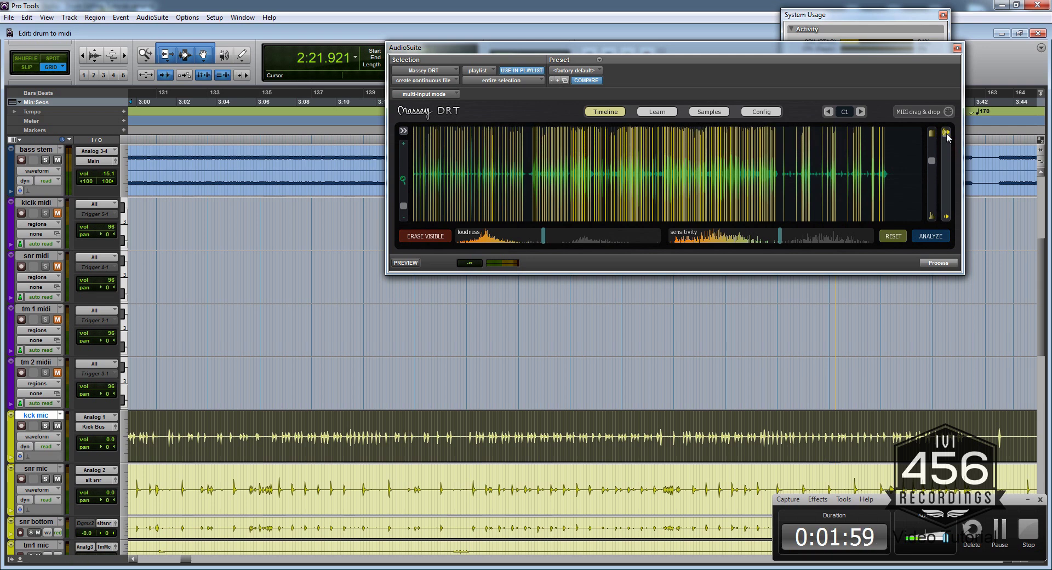
Step: Extend the kck mic selection back to the song start at 0:00.000
{"action": "scroll", "coordinate": [538, 368], "scroll_direction": "up", "scroll_amount": 1}
{"action": "scroll", "coordinate": [538, 366], "scroll_direction": "down", "scroll_amount": 3}
{"action": "scroll", "coordinate": [326, 500], "scroll_direction": "left", "scroll_amount": 1}
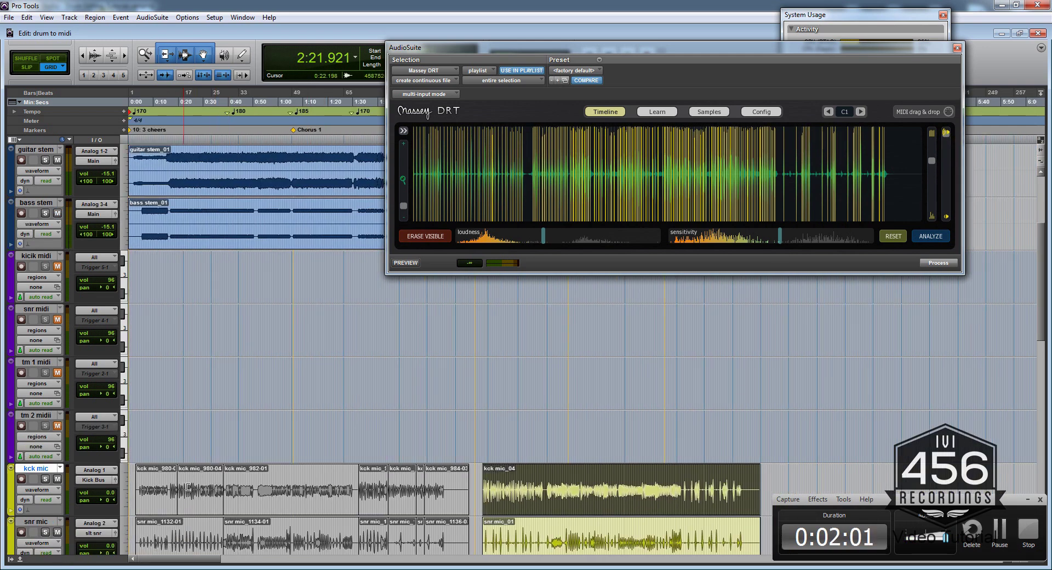
{"action": "left_click", "coordinate": [160, 504], "text": "shift"}
{"action": "left_click", "coordinate": [132, 476], "text": "shift"}
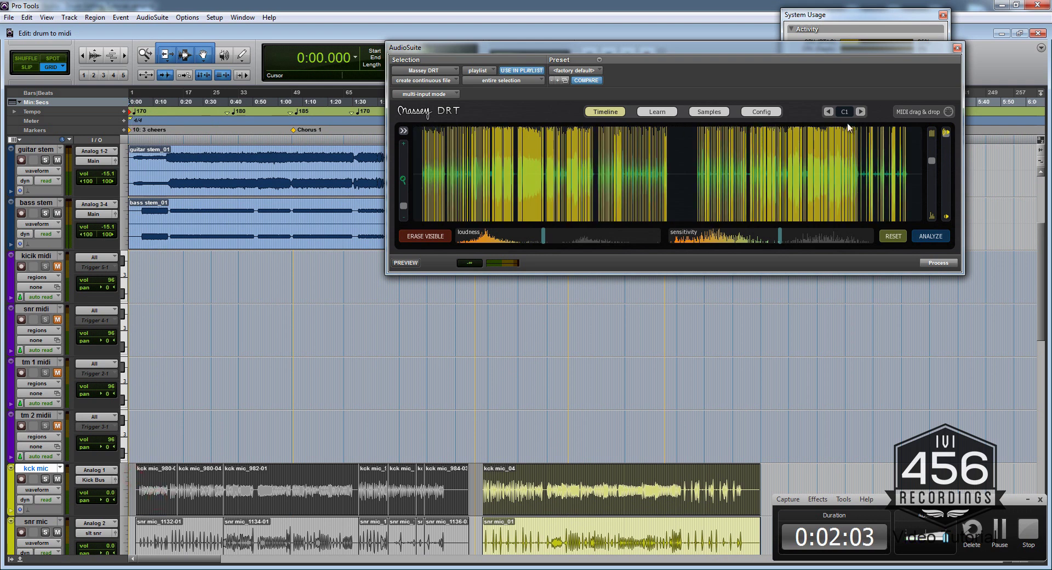
{"action": "key", "text": "Return"}
Step: Set the trigger note to E3 and transfer the detected kick MIDI onto the kicik midi track
{"action": "scroll", "coordinate": [553, 397], "scroll_direction": "up", "scroll_amount": 1}
{"action": "left_click_drag", "start_coordinate": [925, 122], "coordinate": [115, 347]}
{"action": "left_click", "coordinate": [488, 322]}
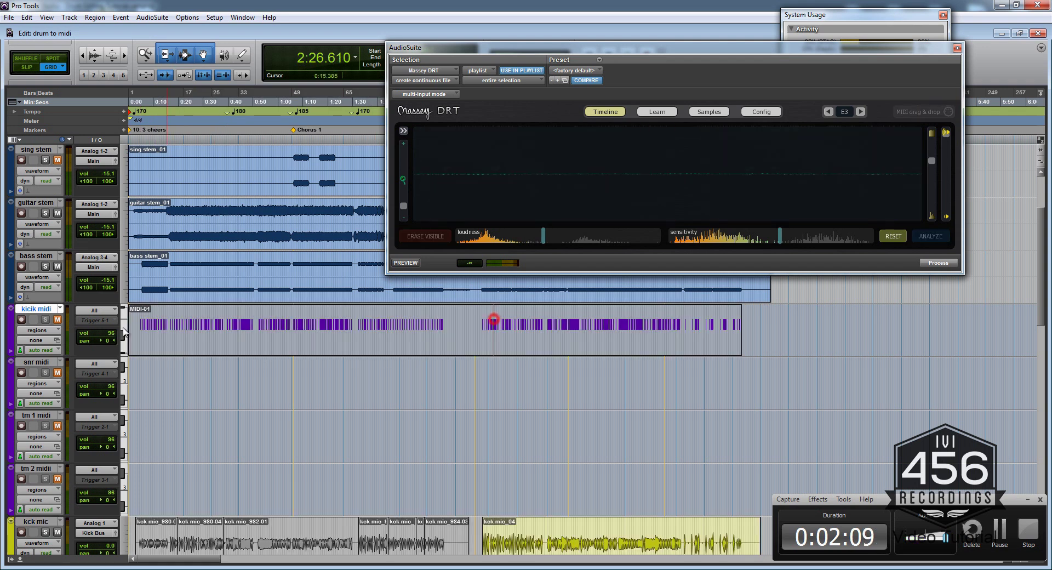
Step: Switch the kicik midi track's display from regions to velocity
{"action": "left_click", "coordinate": [504, 317]}
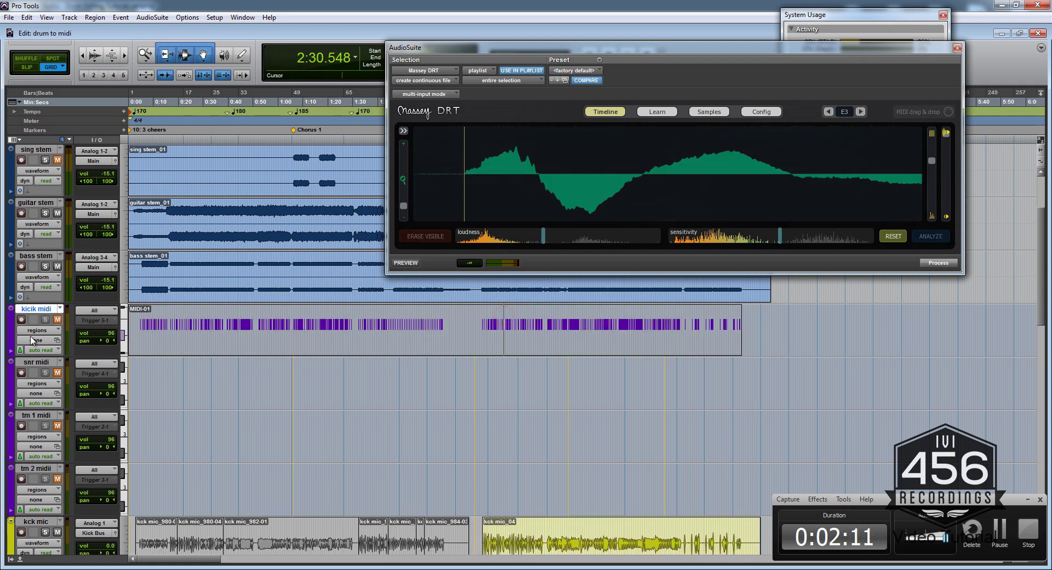
{"action": "left_click", "coordinate": [30, 331]}
{"action": "left_click", "coordinate": [41, 366]}
{"action": "left_click", "coordinate": [505, 341]}
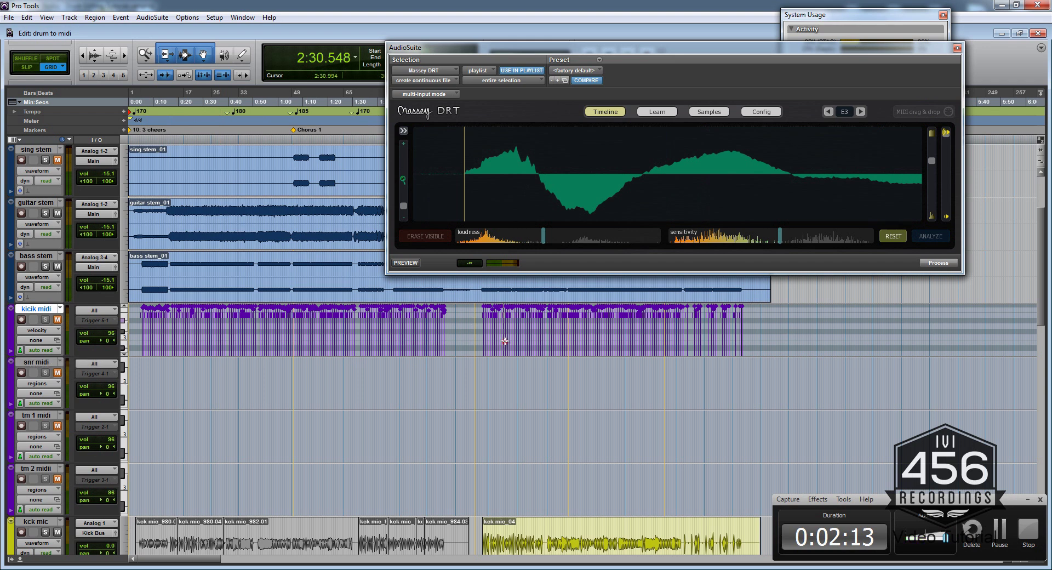
Step: Select everything on the snr mic track, reset Massey DRT and analyze the snare audio
{"action": "scroll", "coordinate": [563, 360], "scroll_direction": "down", "scroll_amount": 5}
{"action": "left_click", "coordinate": [560, 396]}
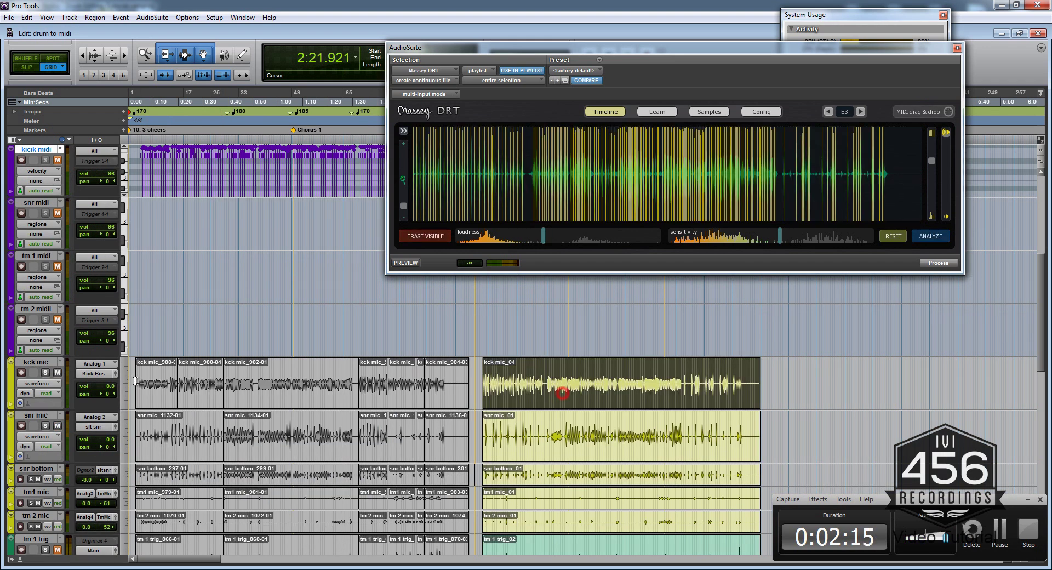
{"action": "left_click", "coordinate": [558, 441]}
{"action": "key", "text": "ctrl+a"}
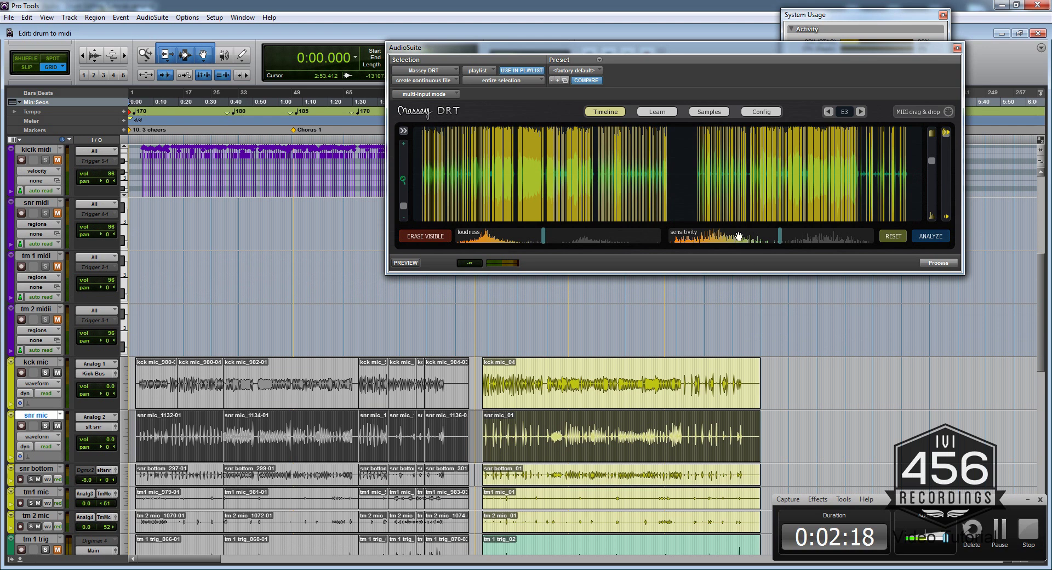
{"action": "left_click", "coordinate": [895, 236]}
{"action": "left_click", "coordinate": [926, 236]}
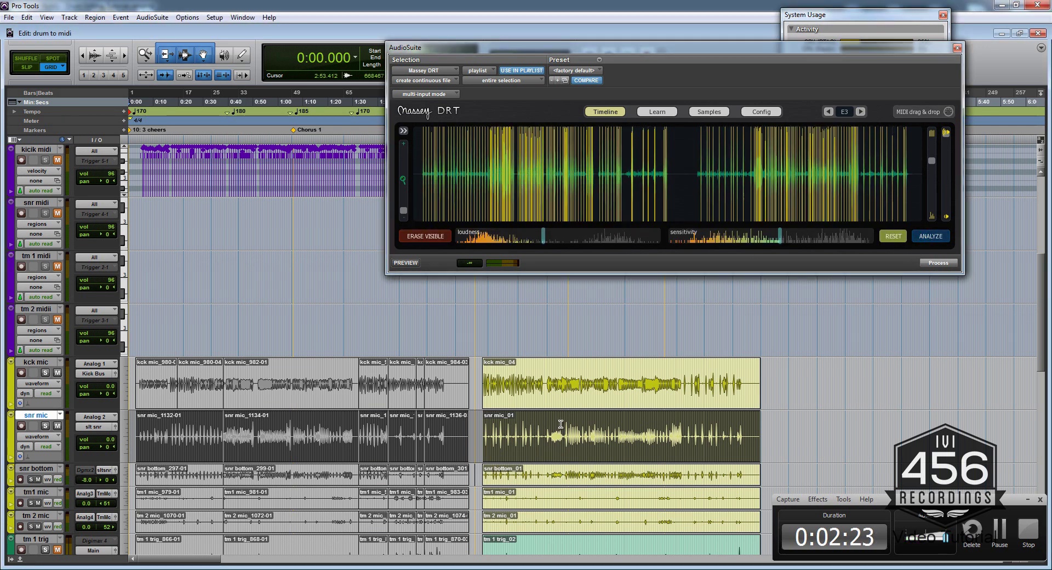
Step: Select the snr mic passage starting at 2:49.923 and inspect its detected triggers against the waveform
{"action": "left_click", "coordinate": [561, 423]}
{"action": "key", "text": "t"}
{"action": "key", "text": "t"}
{"action": "key", "text": "t"}
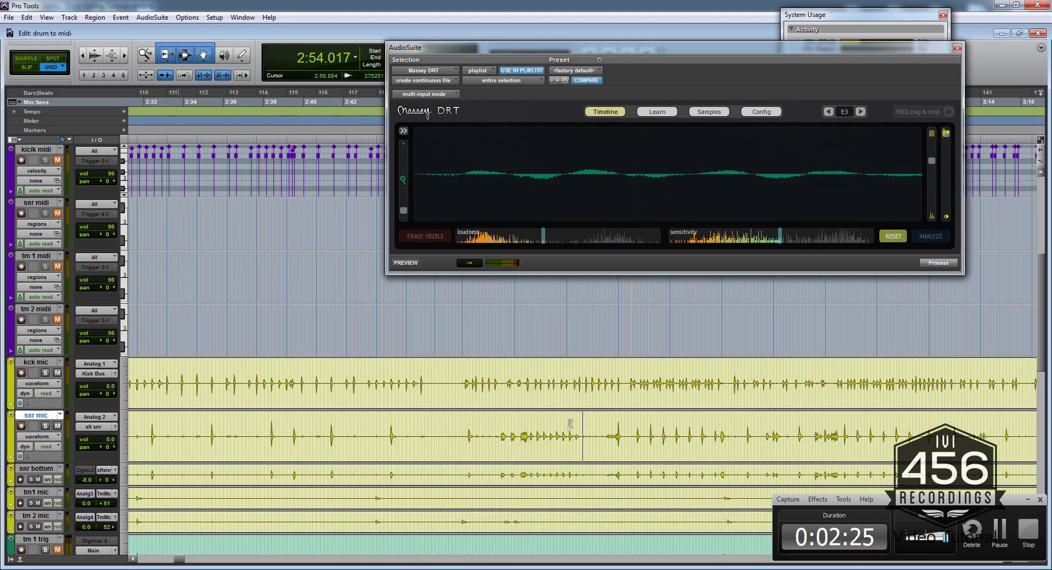
{"action": "left_click_drag", "start_coordinate": [524, 433], "coordinate": [672, 426]}
{"action": "key", "text": "r"}
{"action": "key", "text": "r"}
{"action": "key", "text": "t"}
{"action": "key", "text": "t"}
{"action": "key", "text": "t"}
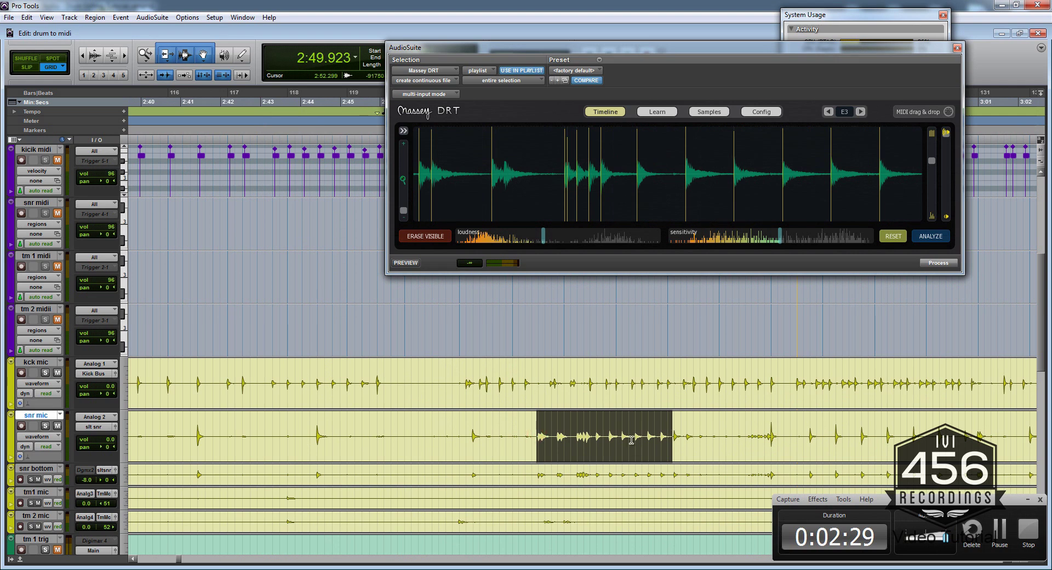
Step: Inspect the detected triggers in successive snr mic passages, including those starting at 2:54.978, 2:56.434 and 3:05.226
{"action": "left_click_drag", "start_coordinate": [556, 426], "coordinate": [730, 431]}
{"action": "scroll", "coordinate": [660, 429], "scroll_direction": "right", "scroll_amount": 1}
{"action": "left_click_drag", "start_coordinate": [657, 429], "coordinate": [713, 429]}
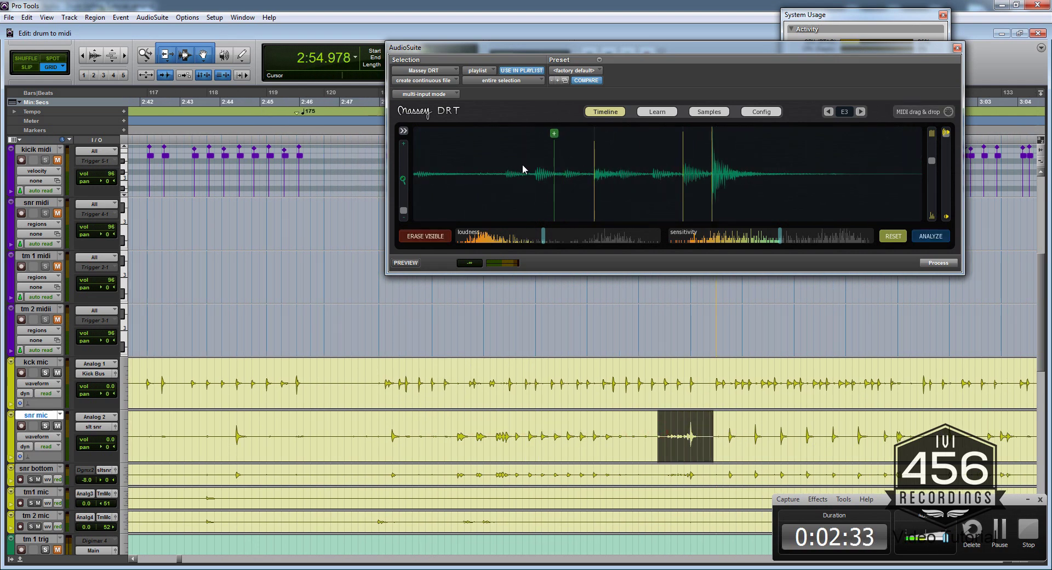
{"action": "scroll", "coordinate": [634, 426], "scroll_direction": "right", "scroll_amount": 1}
{"action": "left_click_drag", "start_coordinate": [612, 424], "coordinate": [868, 423]}
{"action": "scroll", "coordinate": [758, 416], "scroll_direction": "right", "scroll_amount": 1}
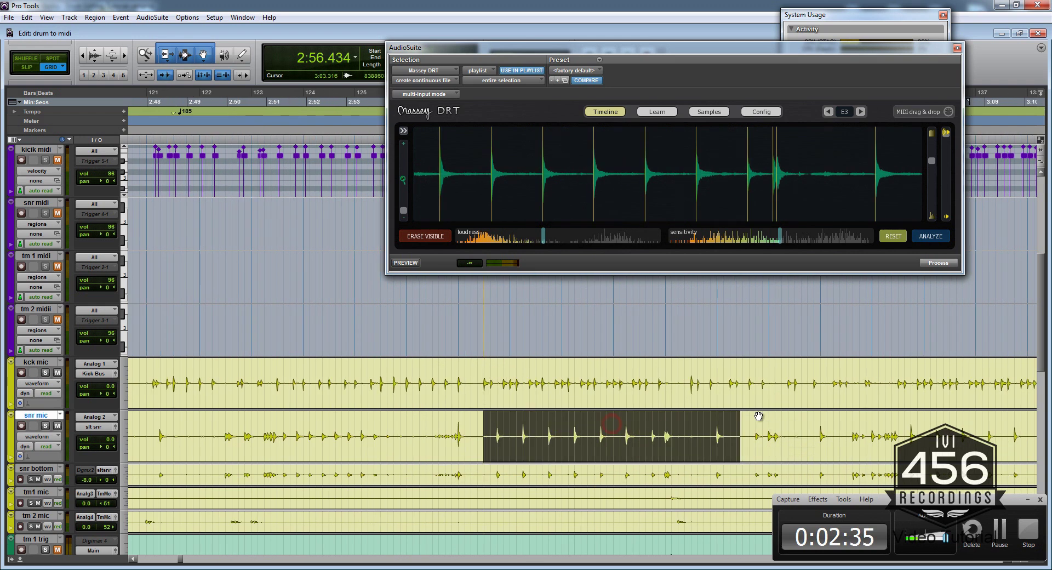
{"action": "scroll", "coordinate": [718, 412], "scroll_direction": "right", "scroll_amount": 2}
{"action": "left_click_drag", "start_coordinate": [742, 419], "coordinate": [828, 432]}
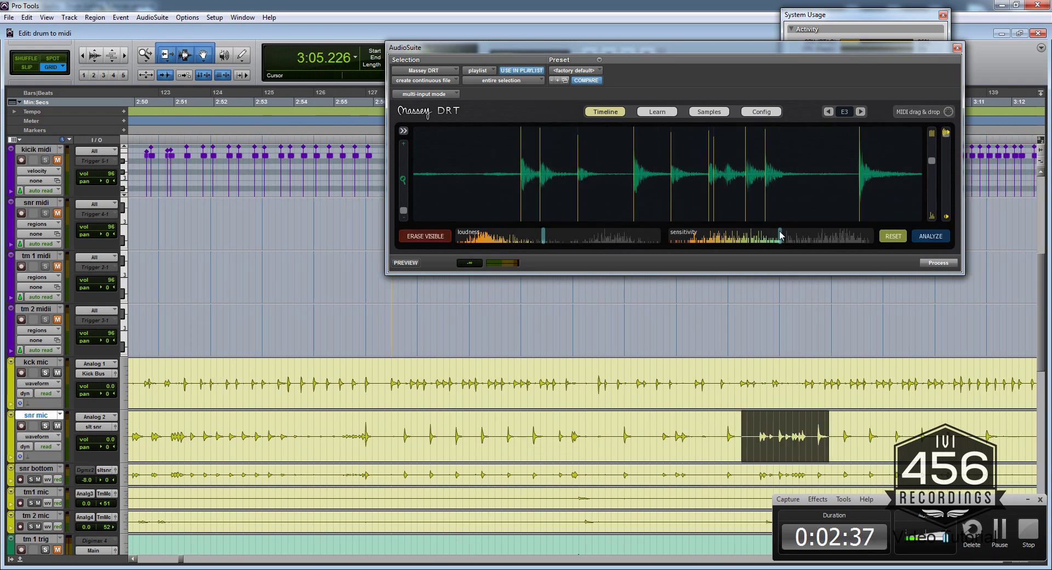
Step: Select the quiet snr mic passage starting at 2:53.961 and raise Massey DRT's loudness and sensitivity to catch its softer hits
{"action": "scroll", "coordinate": [508, 425], "scroll_direction": "left", "scroll_amount": 3}
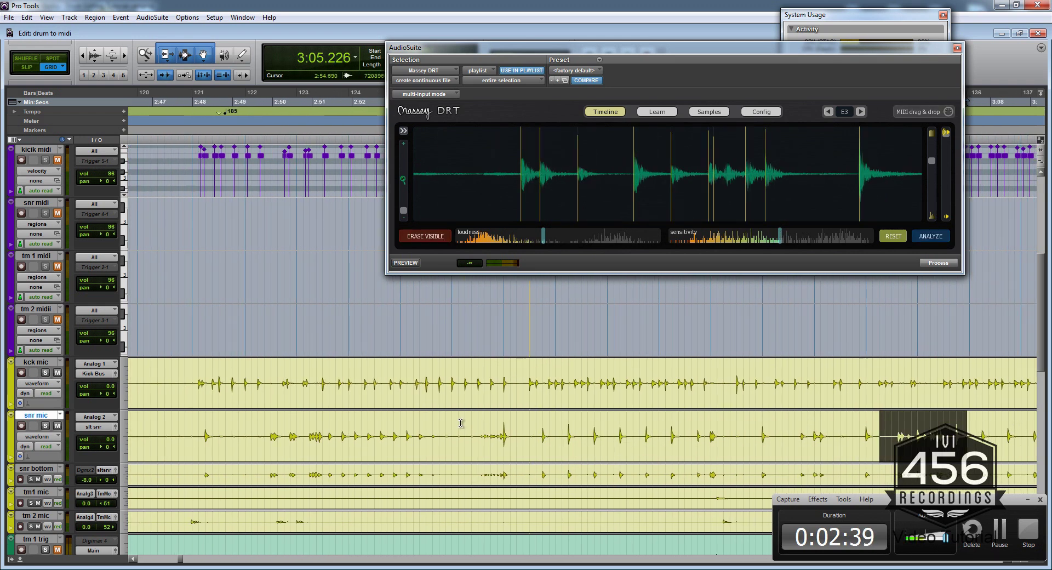
{"action": "left_click_drag", "start_coordinate": [466, 426], "coordinate": [530, 430]}
{"action": "left_click_drag", "start_coordinate": [430, 426], "coordinate": [522, 430]}
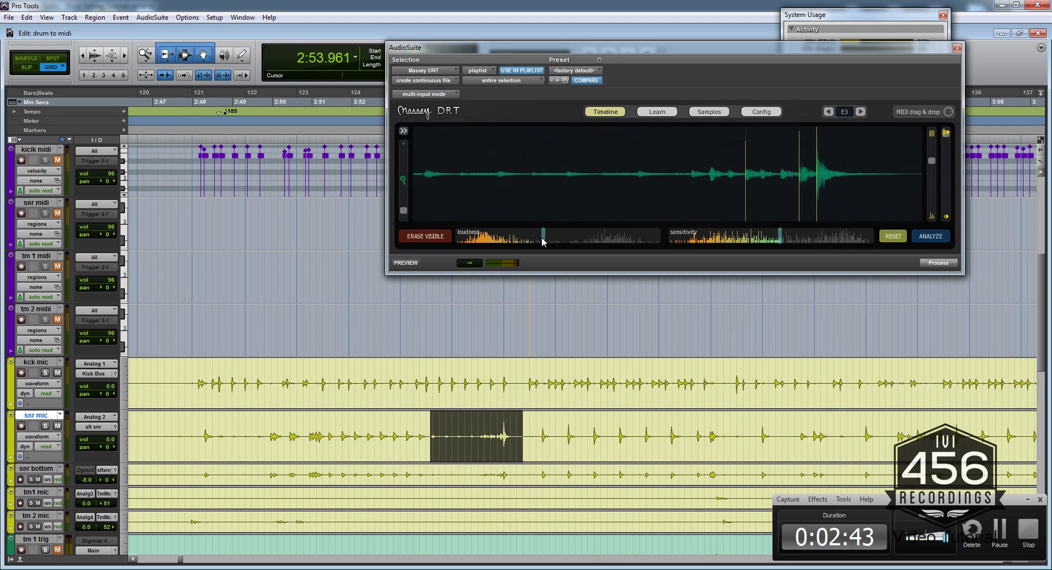
{"action": "left_click_drag", "start_coordinate": [544, 243], "coordinate": [570, 239]}
{"action": "left_click_drag", "start_coordinate": [780, 237], "coordinate": [816, 239]}
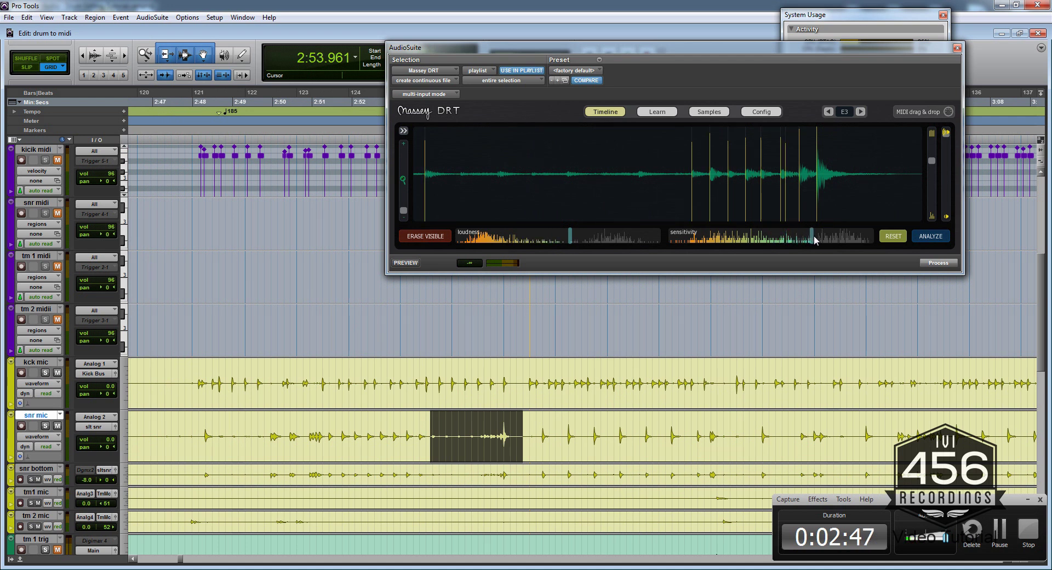
{"action": "mouse_move", "coordinate": [784, 168]}
{"action": "mouse_move", "coordinate": [570, 236]}
{"action": "left_mouse_down"}
{"action": "mouse_move", "coordinate": [554, 239]}
{"action": "mouse_move", "coordinate": [566, 241]}
{"action": "left_mouse_up"}
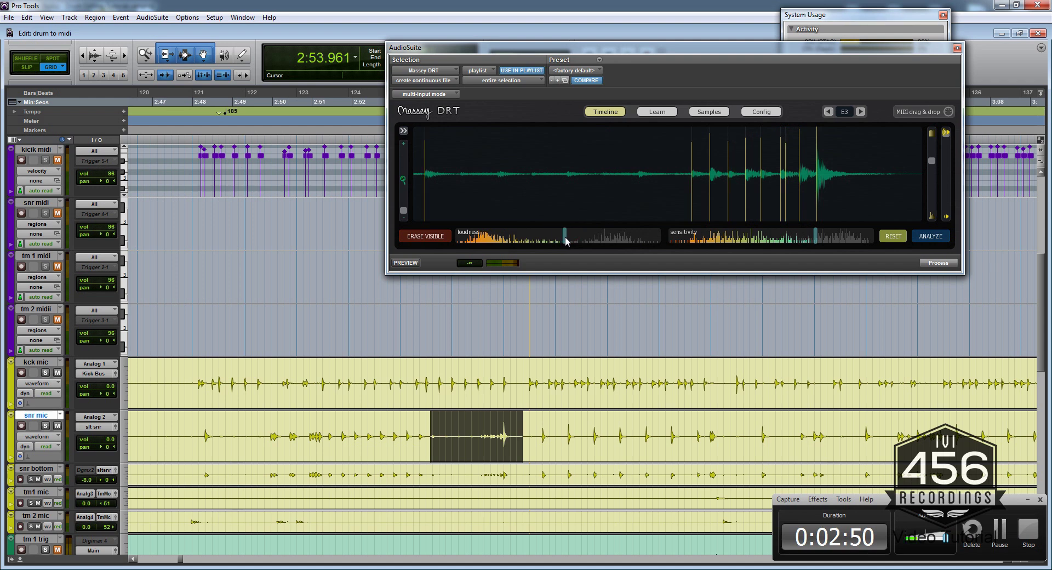
Step: Recheck the snr mic triggers with the raised settings, including the passages starting at 3:04.786 and 3:08.756
{"action": "scroll", "coordinate": [499, 436], "scroll_direction": "left", "scroll_amount": 3}
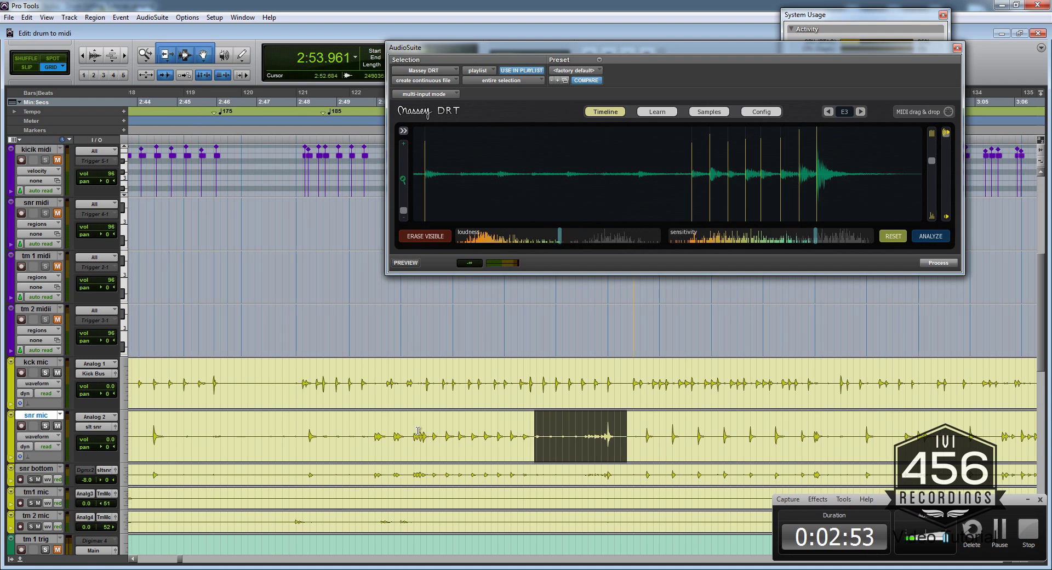
{"action": "left_click_drag", "start_coordinate": [398, 434], "coordinate": [821, 429]}
{"action": "scroll", "coordinate": [622, 425], "scroll_direction": "right", "scroll_amount": 3}
{"action": "scroll", "coordinate": [811, 430], "scroll_direction": "right", "scroll_amount": 5}
{"action": "left_click_drag", "start_coordinate": [678, 419], "coordinate": [803, 425]}
{"action": "scroll", "coordinate": [803, 425], "scroll_direction": "right", "scroll_amount": 3}
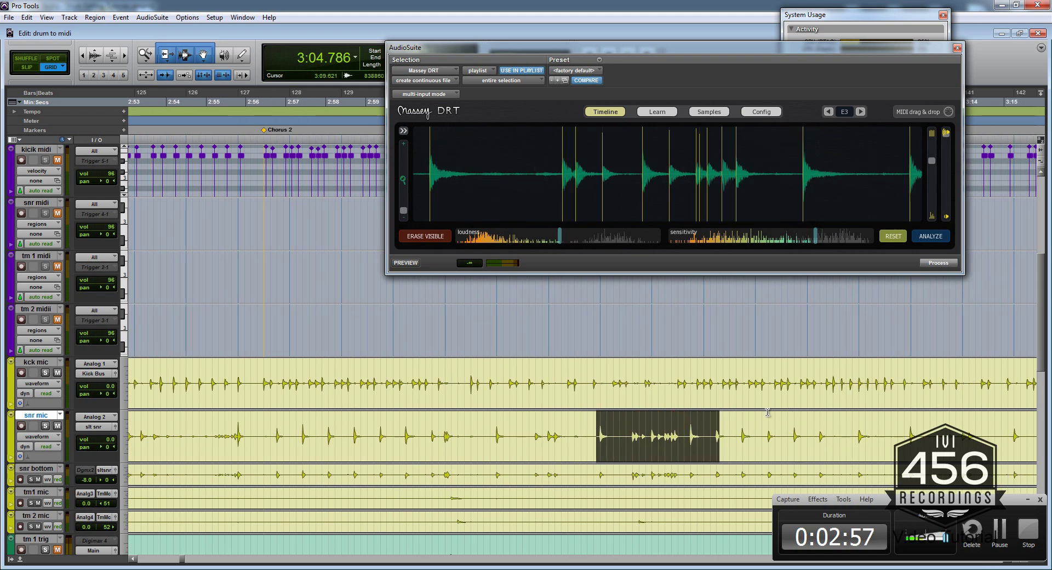
{"action": "left_click_drag", "start_coordinate": [718, 422], "coordinate": [873, 425]}
{"action": "scroll", "coordinate": [811, 427], "scroll_direction": "right", "scroll_amount": 6}
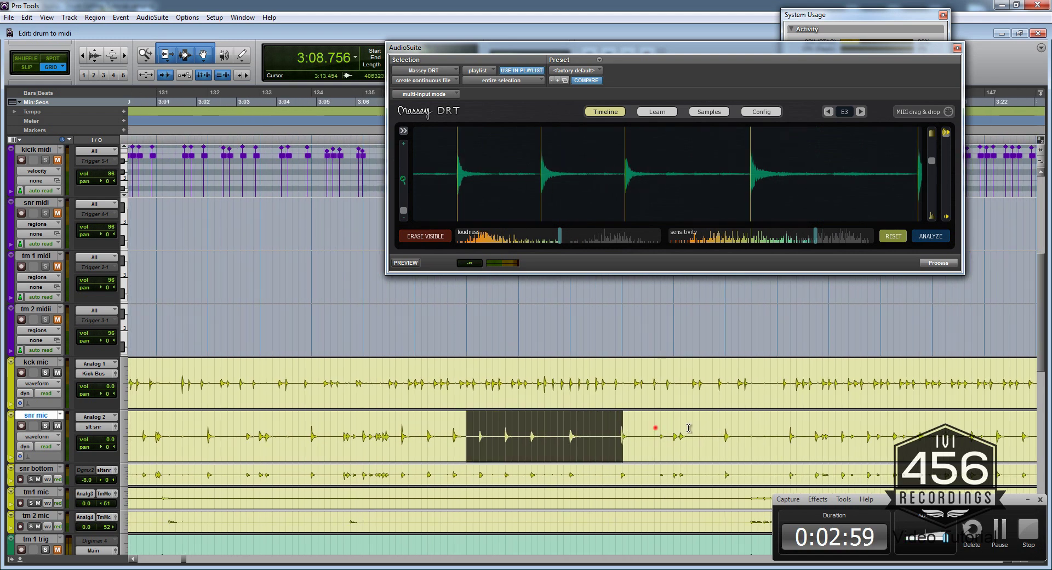
Step: Inspect the snr mic triggers further along the song, passage by passage, from 3:17.094 through the one starting at 3:28.166
{"action": "left_click_drag", "start_coordinate": [655, 429], "coordinate": [812, 430]}
{"action": "scroll", "coordinate": [713, 429], "scroll_direction": "right", "scroll_amount": 4}
{"action": "scroll", "coordinate": [767, 429], "scroll_direction": "right", "scroll_amount": 3}
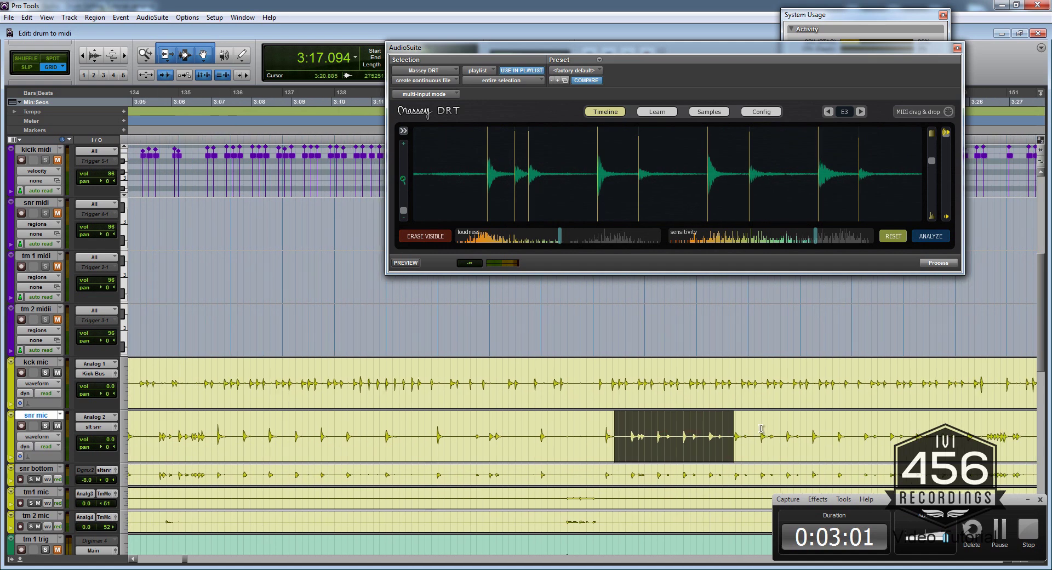
{"action": "scroll", "coordinate": [761, 428], "scroll_direction": "right", "scroll_amount": 1}
{"action": "left_click_drag", "start_coordinate": [688, 429], "coordinate": [833, 430]}
{"action": "scroll", "coordinate": [730, 425], "scroll_direction": "right", "scroll_amount": 3}
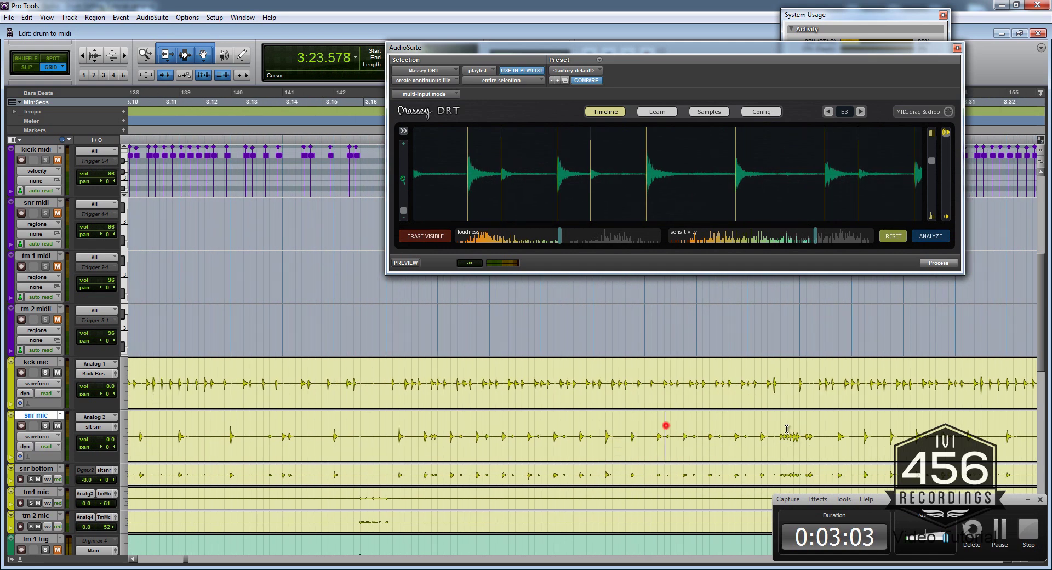
{"action": "left_click_drag", "start_coordinate": [665, 426], "coordinate": [832, 430]}
{"action": "scroll", "coordinate": [714, 416], "scroll_direction": "right", "scroll_amount": 2}
{"action": "left_click_drag", "start_coordinate": [661, 428], "coordinate": [748, 429]}
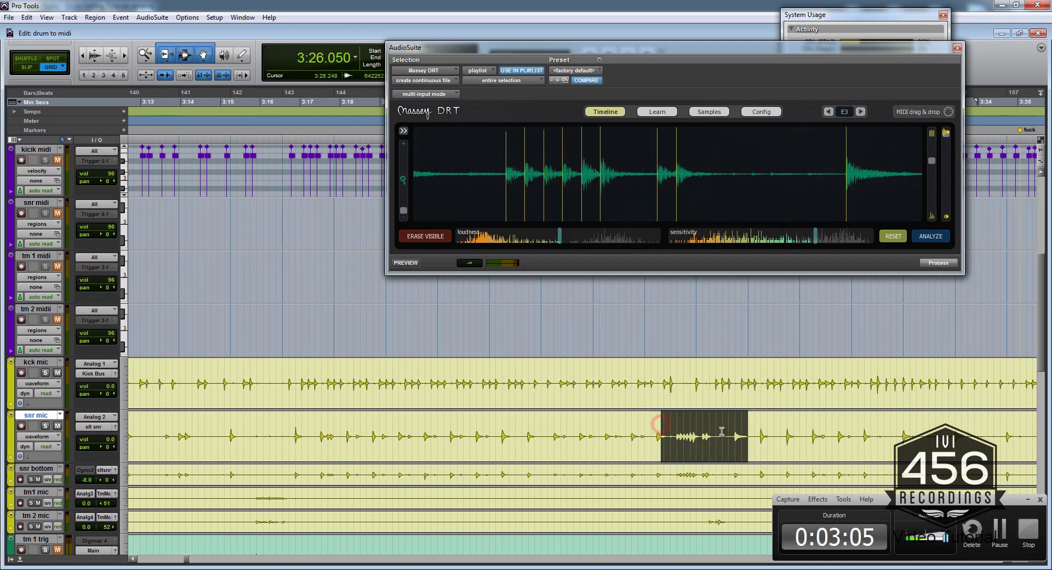
{"action": "scroll", "coordinate": [607, 426], "scroll_direction": "right", "scroll_amount": 3}
{"action": "scroll", "coordinate": [733, 418], "scroll_direction": "right", "scroll_amount": 3}
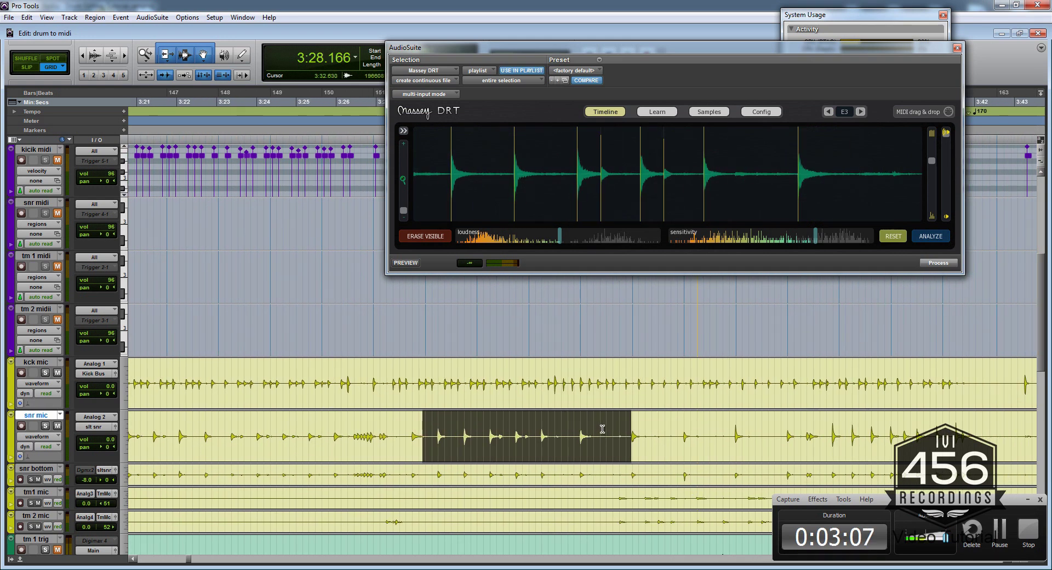
Step: Inspect the remaining snr mic triggers from 3:36.738 to the end of the track, passage by passage
{"action": "left_click_drag", "start_coordinate": [599, 425], "coordinate": [846, 429]}
{"action": "scroll", "coordinate": [671, 429], "scroll_direction": "right", "scroll_amount": 2}
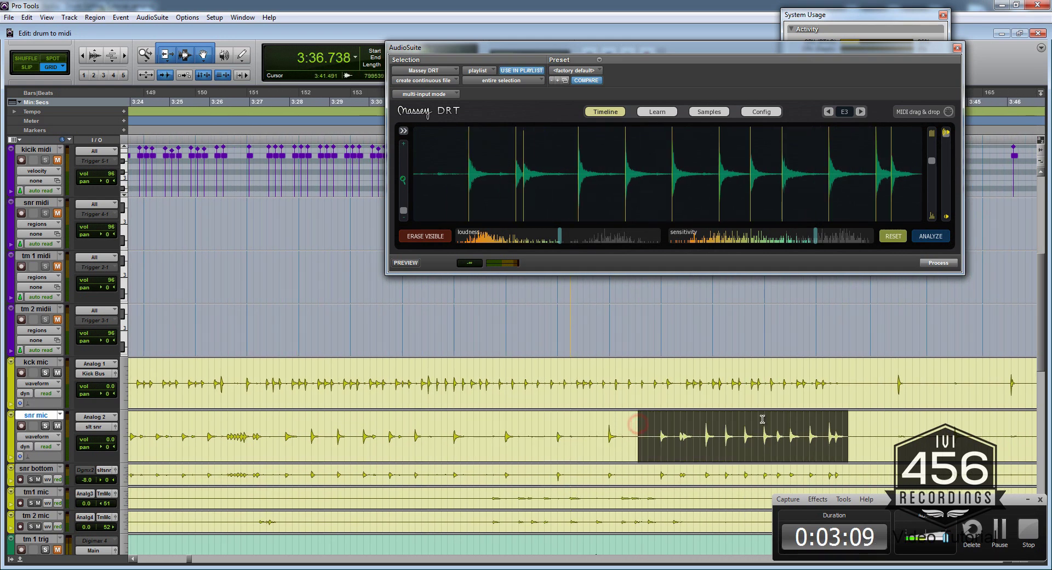
{"action": "scroll", "coordinate": [657, 429], "scroll_direction": "right", "scroll_amount": 6}
{"action": "left_click_drag", "start_coordinate": [577, 430], "coordinate": [728, 430]}
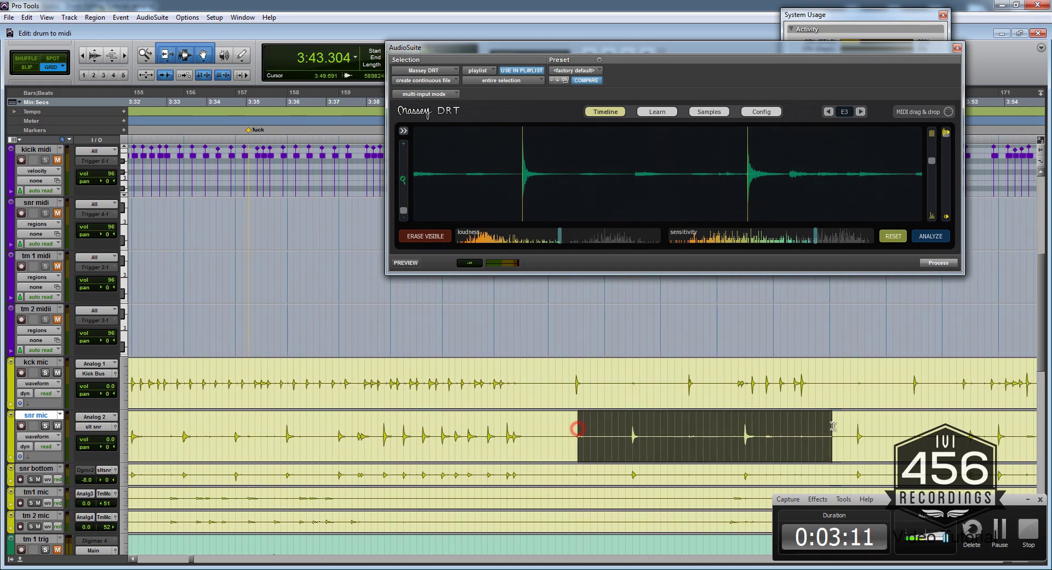
{"action": "scroll", "coordinate": [729, 429], "scroll_direction": "right", "scroll_amount": 5}
{"action": "left_click_drag", "start_coordinate": [594, 422], "coordinate": [867, 420]}
{"action": "scroll", "coordinate": [697, 439], "scroll_direction": "right", "scroll_amount": 8}
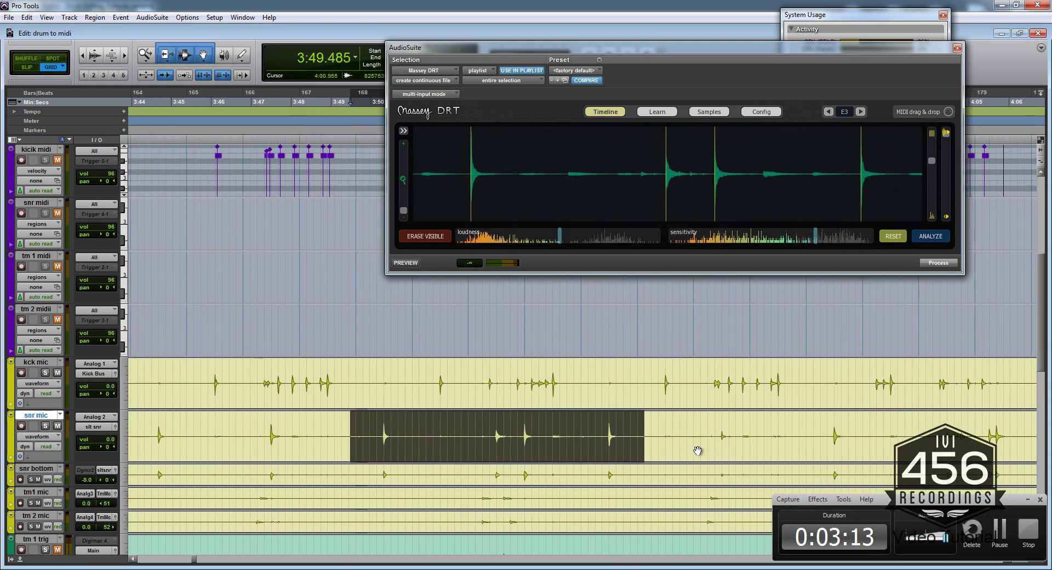
{"action": "left_click_drag", "start_coordinate": [624, 430], "coordinate": [849, 429]}
{"action": "scroll", "coordinate": [744, 421], "scroll_direction": "right", "scroll_amount": 3}
{"action": "scroll", "coordinate": [625, 425], "scroll_direction": "right", "scroll_amount": 4}
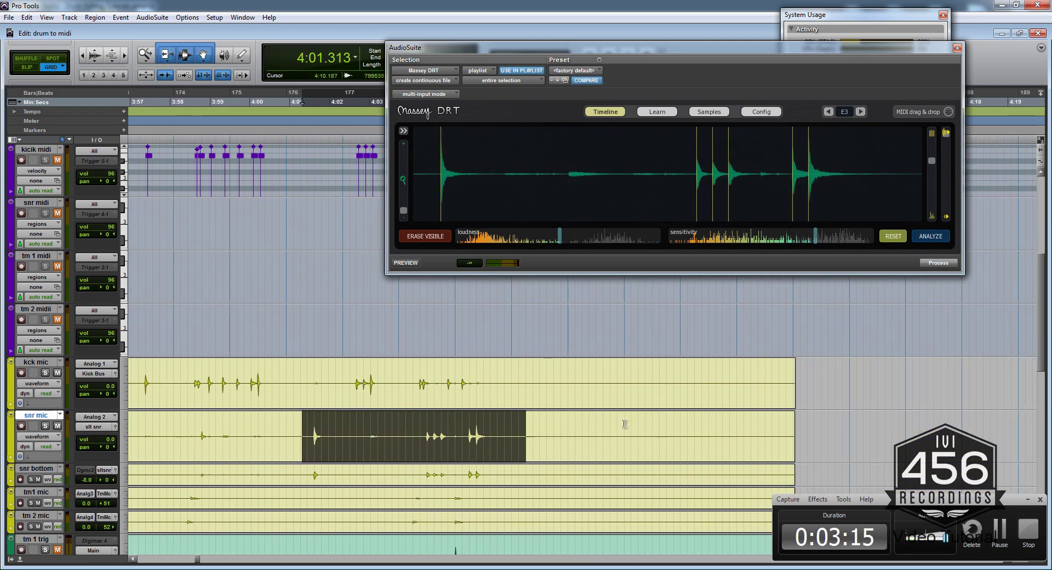
Step: Go back to the snr mic passage starting at 2:52.588 and examine its triggers against the enlarged waveform
{"action": "key", "text": "r"}
{"action": "key", "text": "r"}
{"action": "scroll", "coordinate": [446, 425], "scroll_direction": "left", "scroll_amount": 12}
{"action": "left_click_drag", "start_coordinate": [347, 426], "coordinate": [564, 427]}
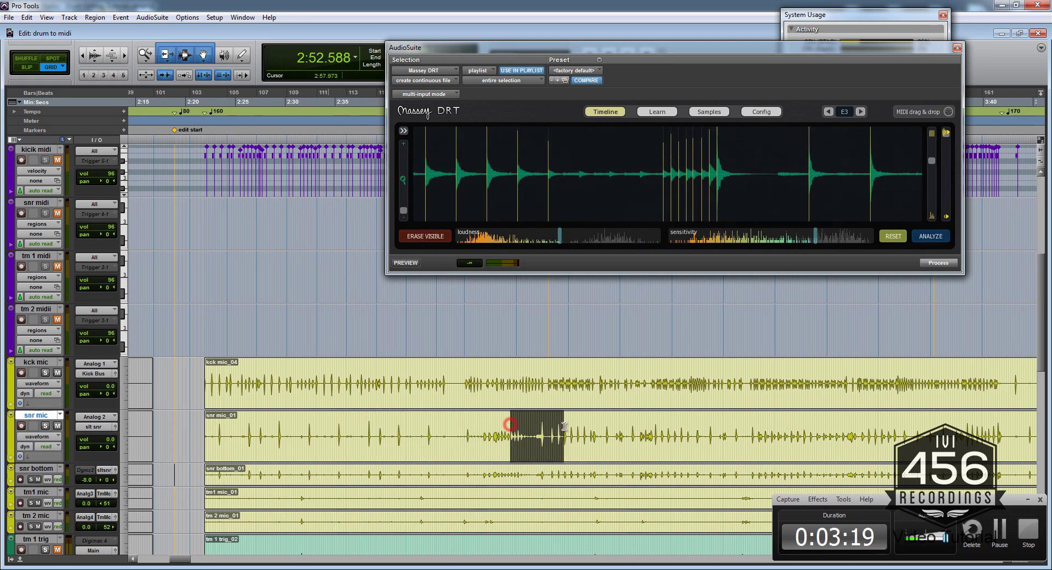
{"action": "key", "text": "t"}
{"action": "key", "text": "t"}
{"action": "scroll", "coordinate": [575, 427], "scroll_direction": "right", "scroll_amount": 3}
{"action": "key", "text": "t"}
{"action": "scroll", "coordinate": [653, 422], "scroll_direction": "right", "scroll_amount": 2}
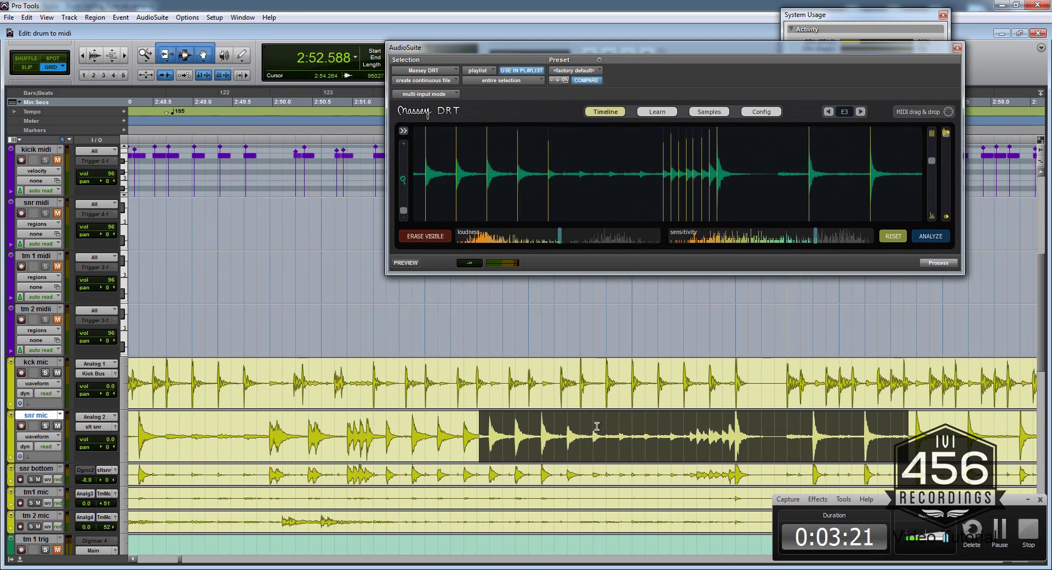
Step: Audition the quiet snr mic passage at 2:54.003, add triggers on its three missed hits, and check the fill at 2:55.239
{"action": "left_click_drag", "start_coordinate": [592, 426], "coordinate": [698, 428]}
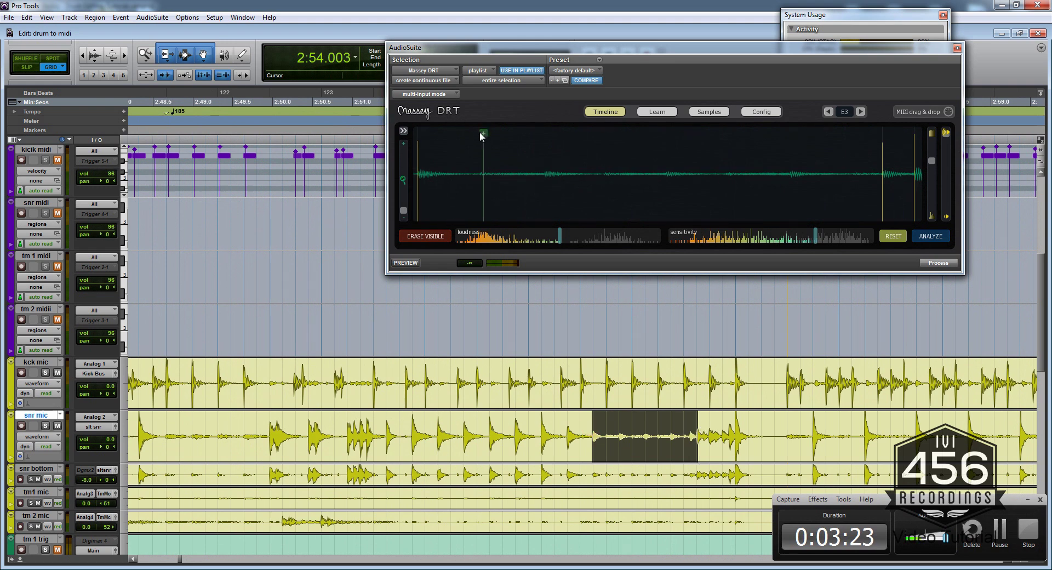
{"action": "left_click_drag", "start_coordinate": [480, 133], "coordinate": [476, 137]}
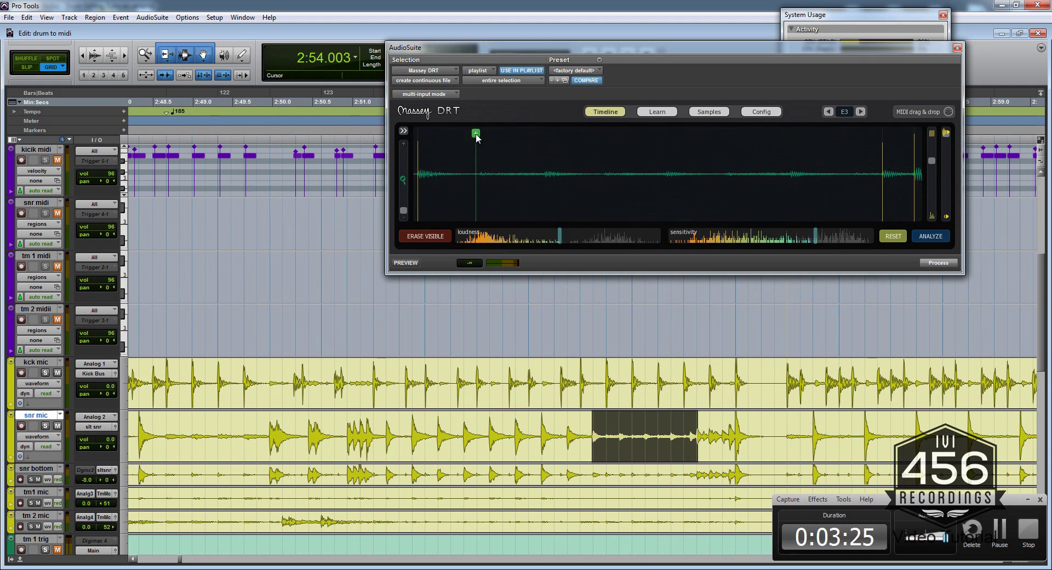
{"action": "key", "text": "space"}
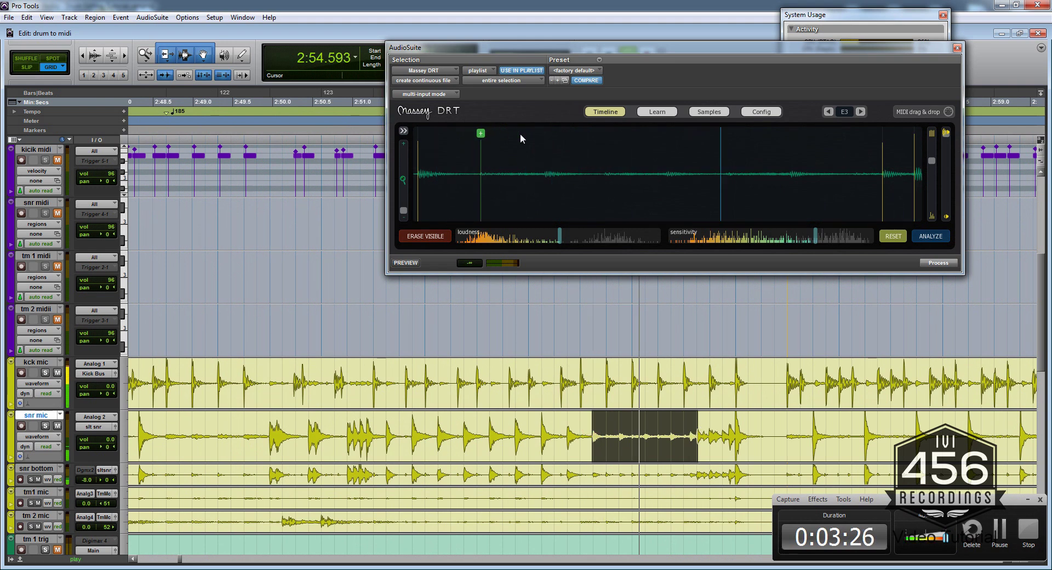
{"action": "key", "text": "space"}
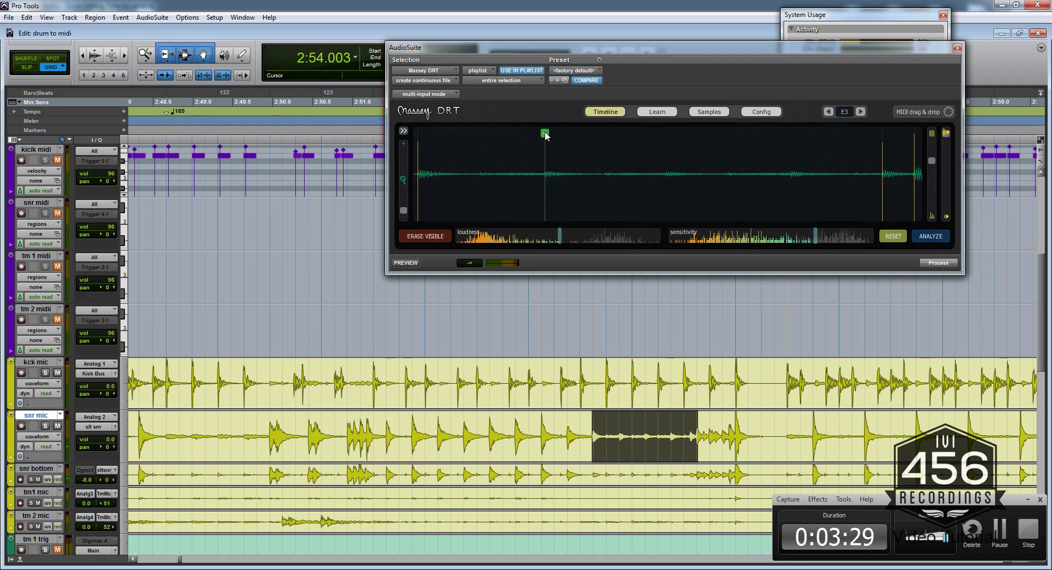
{"action": "left_click", "coordinate": [665, 133]}
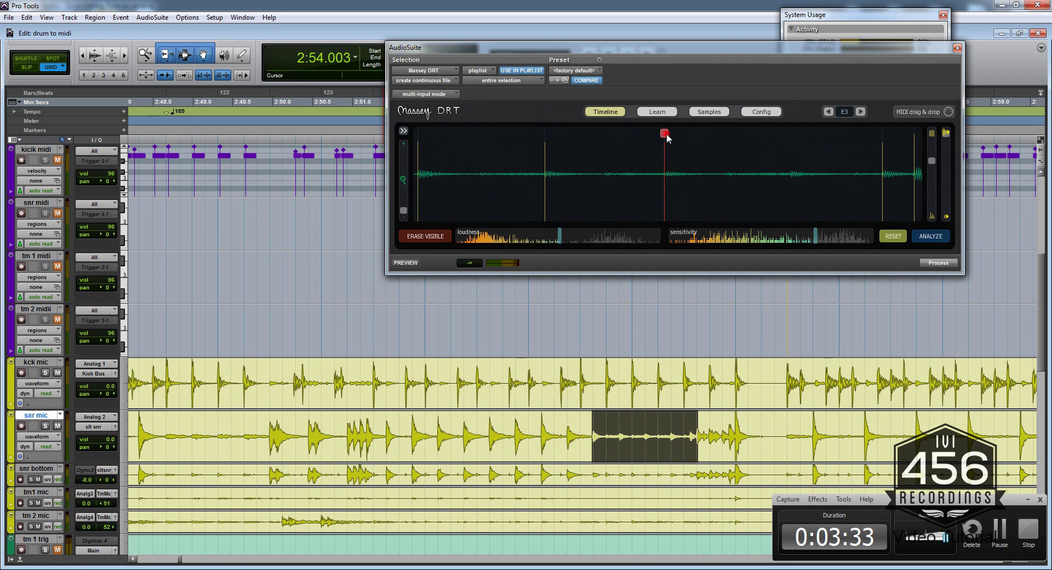
{"action": "left_click", "coordinate": [790, 134]}
{"action": "scroll", "coordinate": [734, 388], "scroll_direction": "right", "scroll_amount": 3}
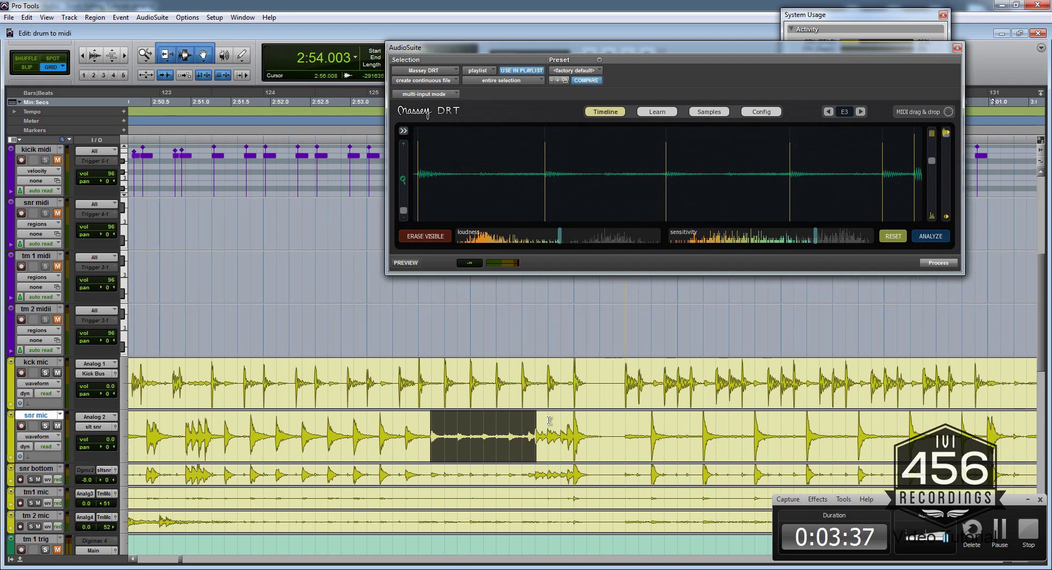
{"action": "left_click_drag", "start_coordinate": [529, 433], "coordinate": [594, 432]}
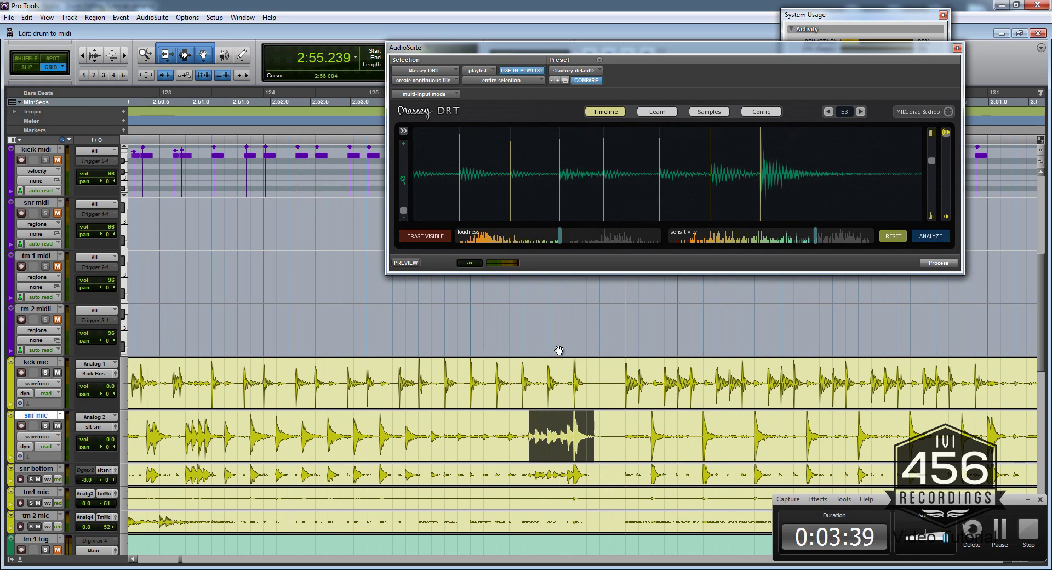
Step: Select everything on the snr mic track and transfer its detected MIDI onto the snr midi track
{"action": "scroll", "coordinate": [582, 376], "scroll_direction": "down", "scroll_amount": 3}
{"action": "left_click", "coordinate": [514, 442]}
{"action": "scroll", "coordinate": [512, 442], "scroll_direction": "down", "scroll_amount": 3}
{"action": "key", "text": "ctrl+a"}
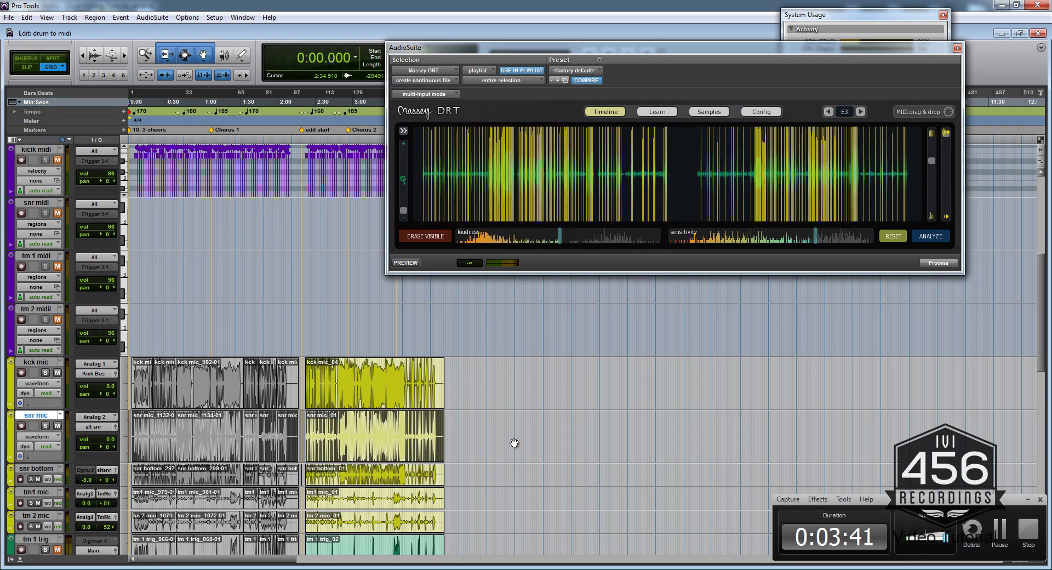
{"action": "scroll", "coordinate": [495, 444], "scroll_direction": "up", "scroll_amount": 2}
{"action": "scroll", "coordinate": [495, 442], "scroll_direction": "up", "scroll_amount": 2}
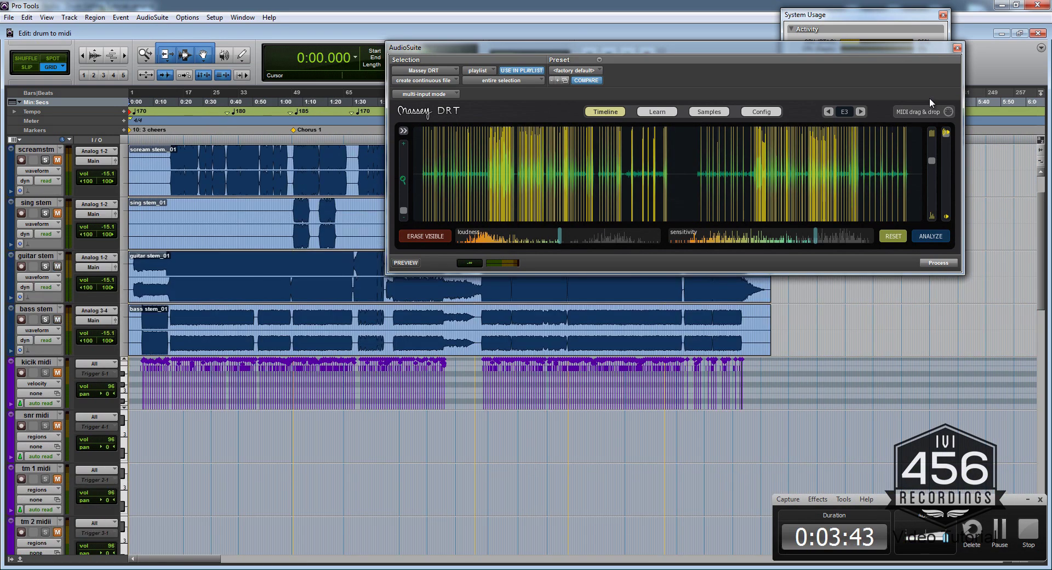
{"action": "left_click_drag", "start_coordinate": [923, 115], "coordinate": [504, 452]}
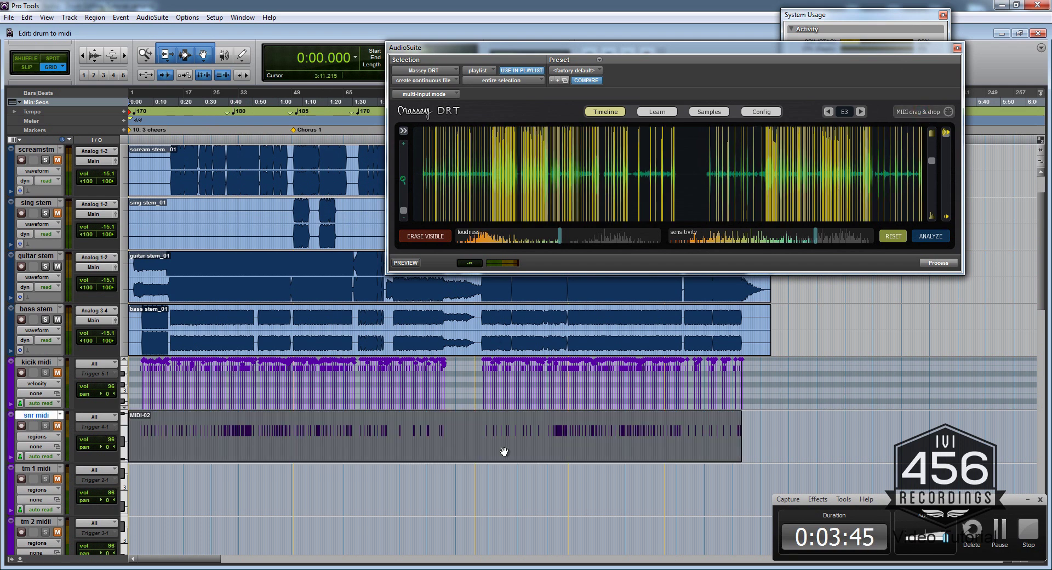
Step: Switch the snr midi, tm 1 midi and tm 2 midi tracks together to velocity display
{"action": "left_click", "coordinate": [490, 415]}
{"action": "key", "text": "t"}
{"action": "key", "text": "t"}
{"action": "scroll", "coordinate": [533, 442], "scroll_direction": "down", "scroll_amount": 3}
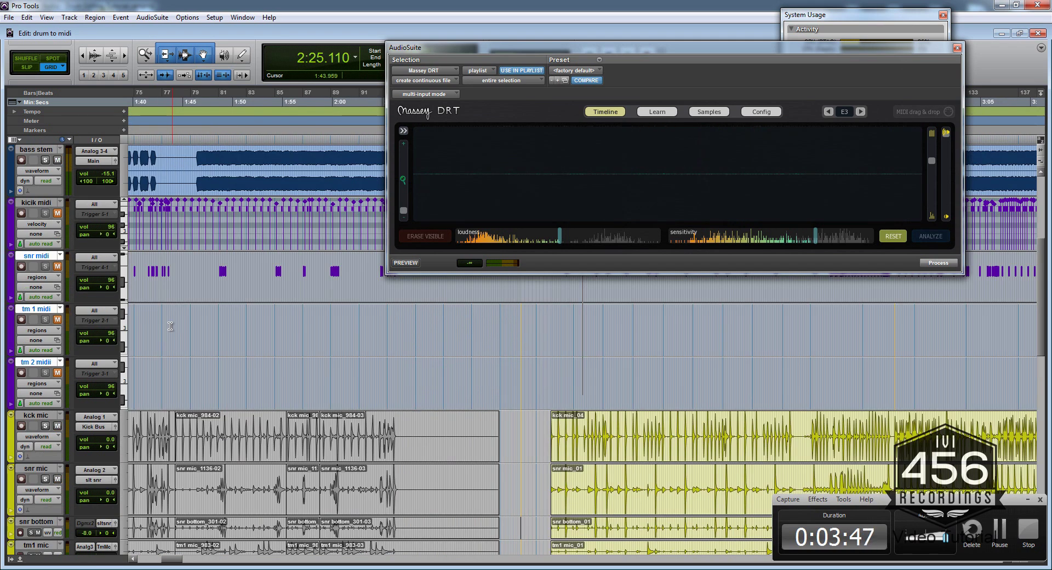
{"action": "left_click", "coordinate": [39, 279]}
{"action": "left_click", "coordinate": [68, 322]}
{"action": "scroll", "coordinate": [467, 382], "scroll_direction": "up", "scroll_amount": 1}
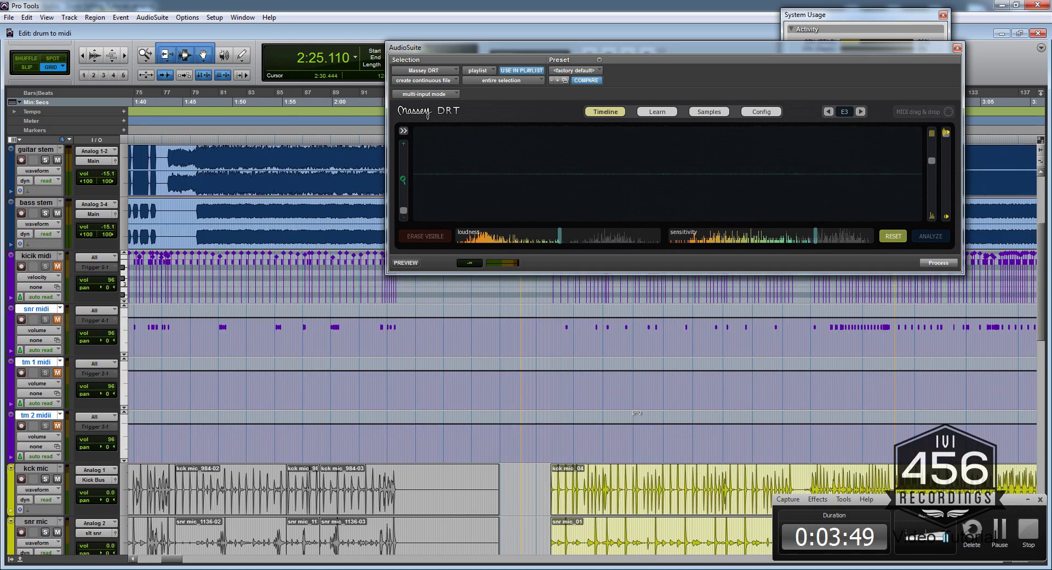
{"action": "scroll", "coordinate": [467, 382], "scroll_direction": "right", "scroll_amount": 3}
{"action": "left_click", "coordinate": [48, 330]}
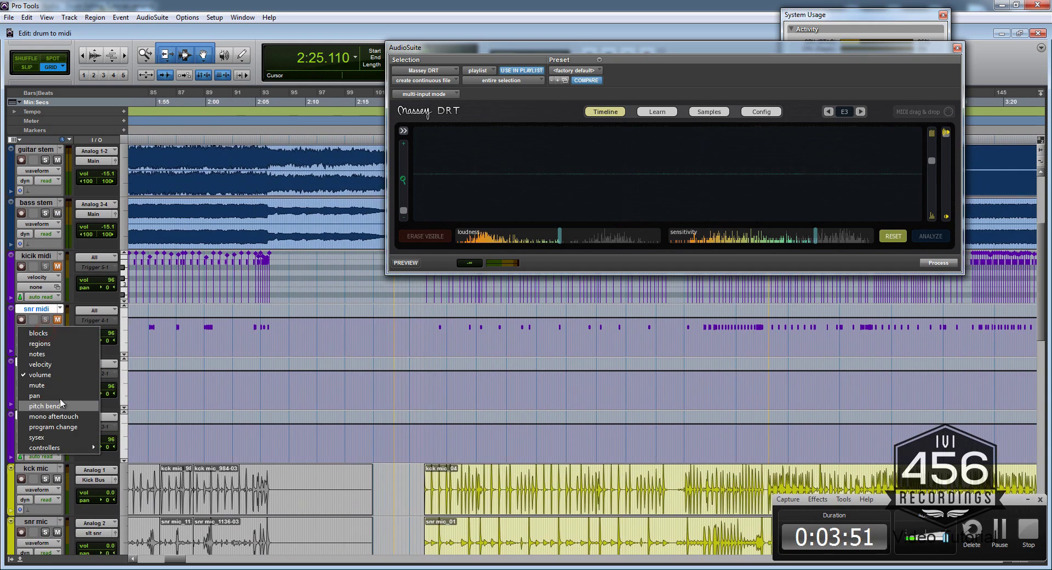
{"action": "left_click", "coordinate": [54, 365]}
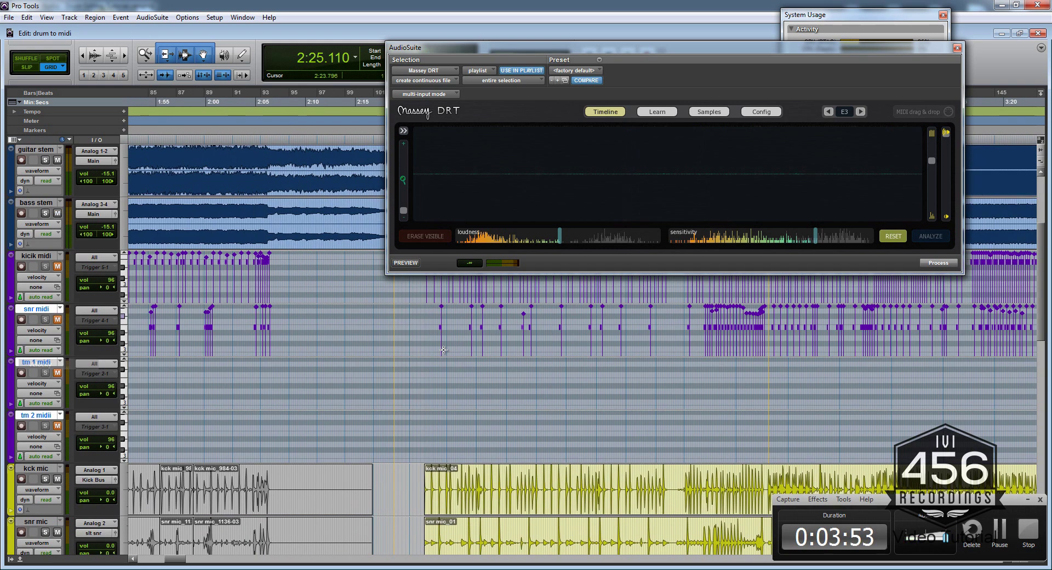
{"action": "scroll", "coordinate": [569, 358], "scroll_direction": "down", "scroll_amount": 3}
{"action": "scroll", "coordinate": [551, 387], "scroll_direction": "right", "scroll_amount": 1}
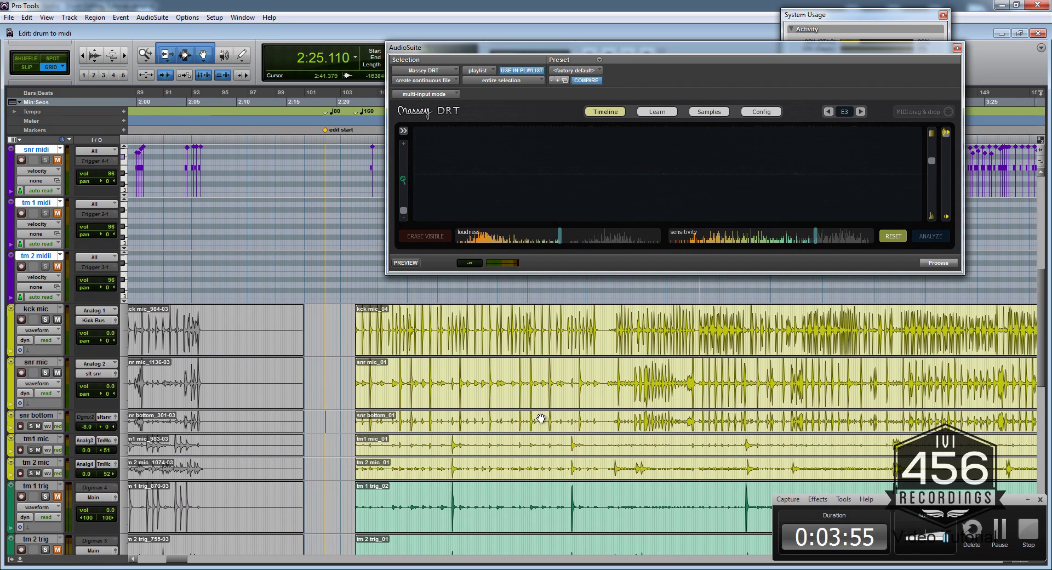
Step: Select everything on the tm 1 trig track and analyze it with Massey DRT
{"action": "scroll", "coordinate": [541, 418], "scroll_direction": "down", "scroll_amount": 2}
{"action": "scroll", "coordinate": [526, 411], "scroll_direction": "right", "scroll_amount": 1}
{"action": "left_click", "coordinate": [521, 408]}
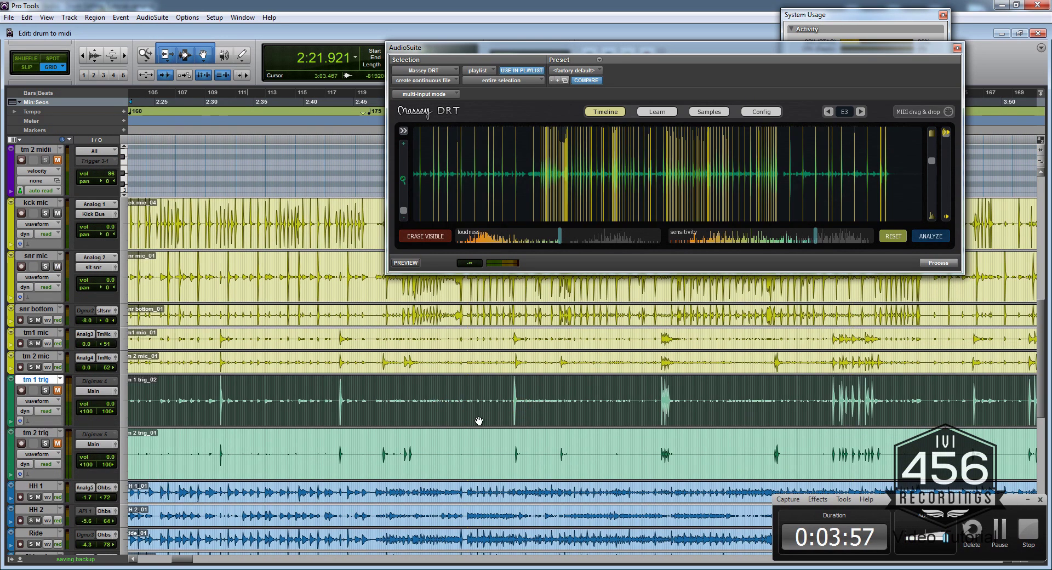
{"action": "scroll", "coordinate": [479, 421], "scroll_direction": "down", "scroll_amount": 4}
{"action": "key", "text": "ctrl+a"}
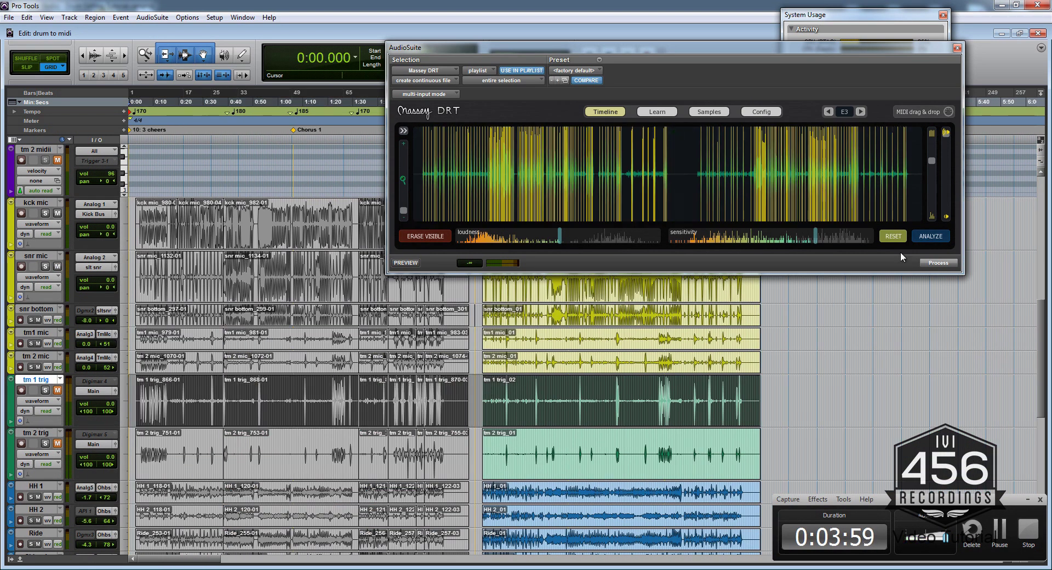
{"action": "left_click", "coordinate": [930, 236]}
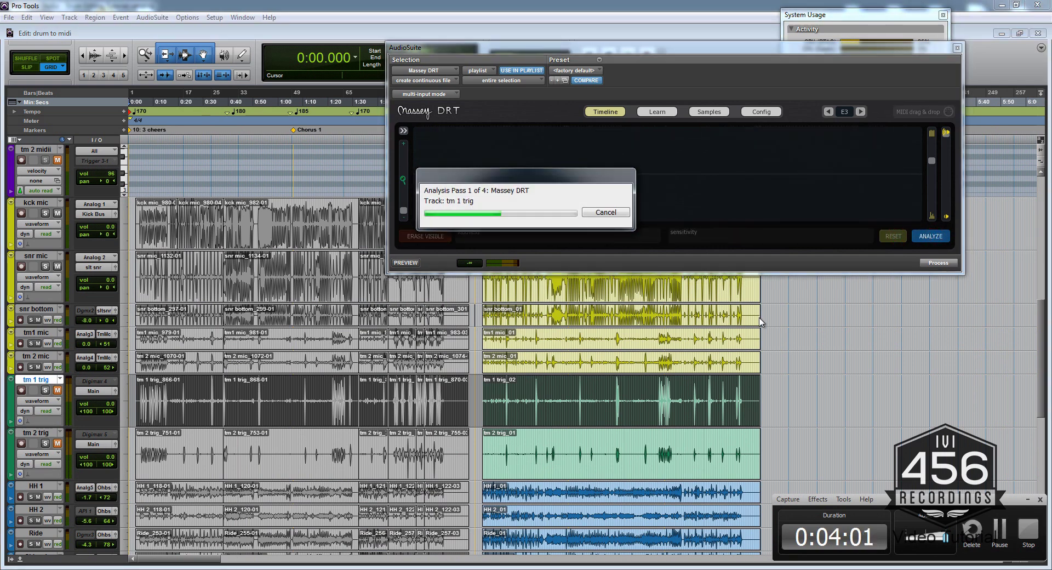
Step: Select the tm 1 trig fill near 3:33 and lower sensitivity and loudness until each hit keeps only one trigger
{"action": "left_click", "coordinate": [658, 391]}
{"action": "left_click_drag", "start_coordinate": [657, 391], "coordinate": [820, 392]}
{"action": "scroll", "coordinate": [664, 403], "scroll_direction": "up", "scroll_amount": 5}
{"action": "scroll", "coordinate": [686, 393], "scroll_direction": "down", "scroll_amount": 4}
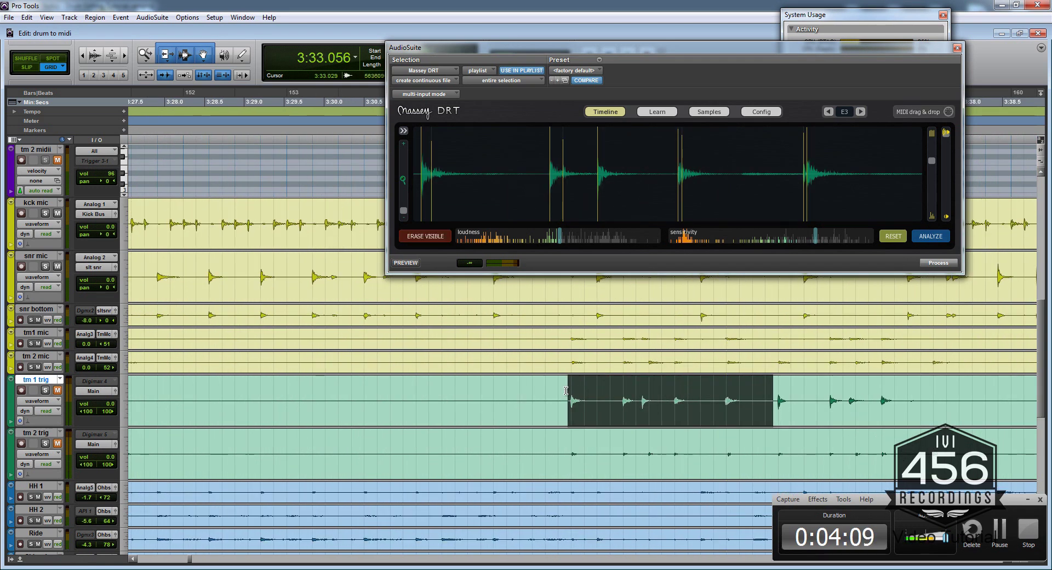
{"action": "left_click_drag", "start_coordinate": [566, 391], "coordinate": [768, 395]}
{"action": "left_click_drag", "start_coordinate": [815, 237], "coordinate": [734, 243]}
{"action": "left_click_drag", "start_coordinate": [522, 236], "coordinate": [536, 241]}
Step: Check the triggers on the tm 1 trig hits following the 3:33 fill, up to the pair at 3:52.315
{"action": "scroll", "coordinate": [631, 331], "scroll_direction": "right", "scroll_amount": 2}
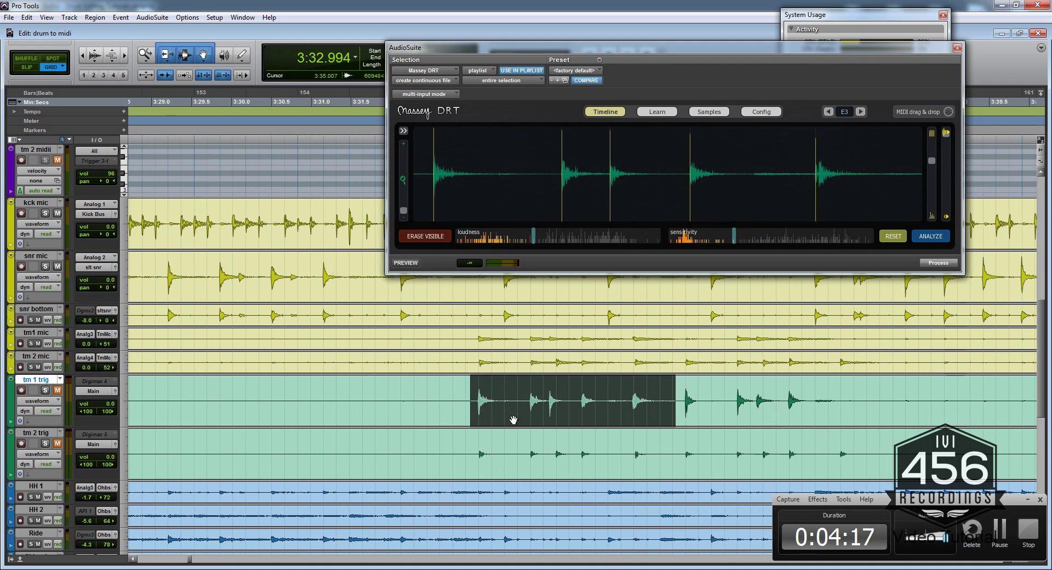
{"action": "left_click_drag", "start_coordinate": [568, 388], "coordinate": [780, 384]}
{"action": "scroll", "coordinate": [706, 383], "scroll_direction": "right", "scroll_amount": 1}
{"action": "left_click_drag", "start_coordinate": [627, 387], "coordinate": [792, 395]}
{"action": "scroll", "coordinate": [622, 406], "scroll_direction": "right", "scroll_amount": 10}
{"action": "scroll", "coordinate": [622, 406], "scroll_direction": "down", "scroll_amount": 1}
{"action": "scroll", "coordinate": [622, 406], "scroll_direction": "right", "scroll_amount": 8}
{"action": "scroll", "coordinate": [697, 393], "scroll_direction": "right", "scroll_amount": 7}
{"action": "scroll", "coordinate": [707, 389], "scroll_direction": "right", "scroll_amount": 7}
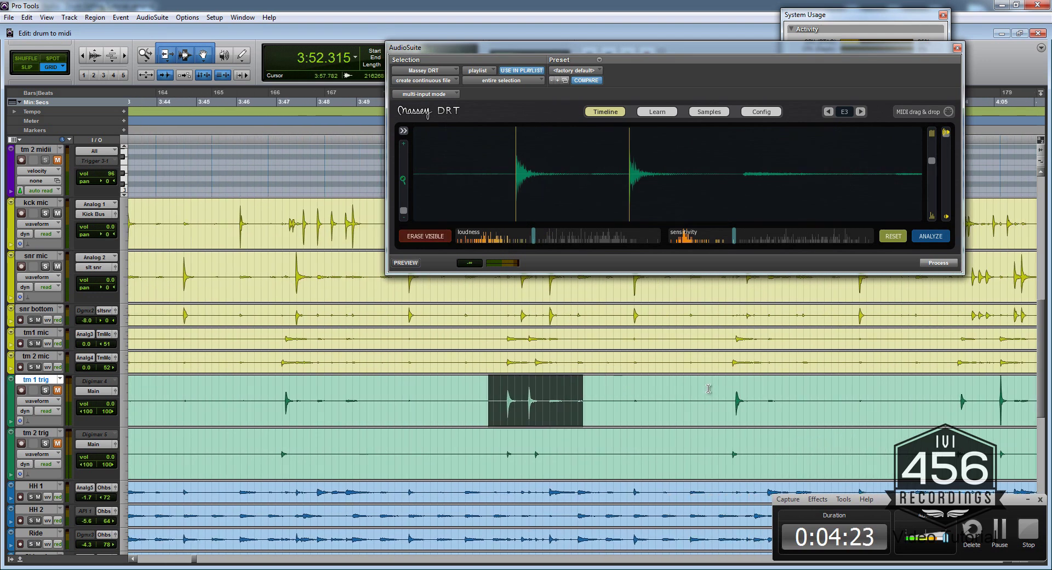
Step: Check the triggers on the last tm 1 trig hits around 4:04
{"action": "scroll", "coordinate": [708, 389], "scroll_direction": "right", "scroll_amount": 2}
{"action": "left_click_drag", "start_coordinate": [666, 394], "coordinate": [783, 394]}
{"action": "scroll", "coordinate": [717, 402], "scroll_direction": "right", "scroll_amount": 8}
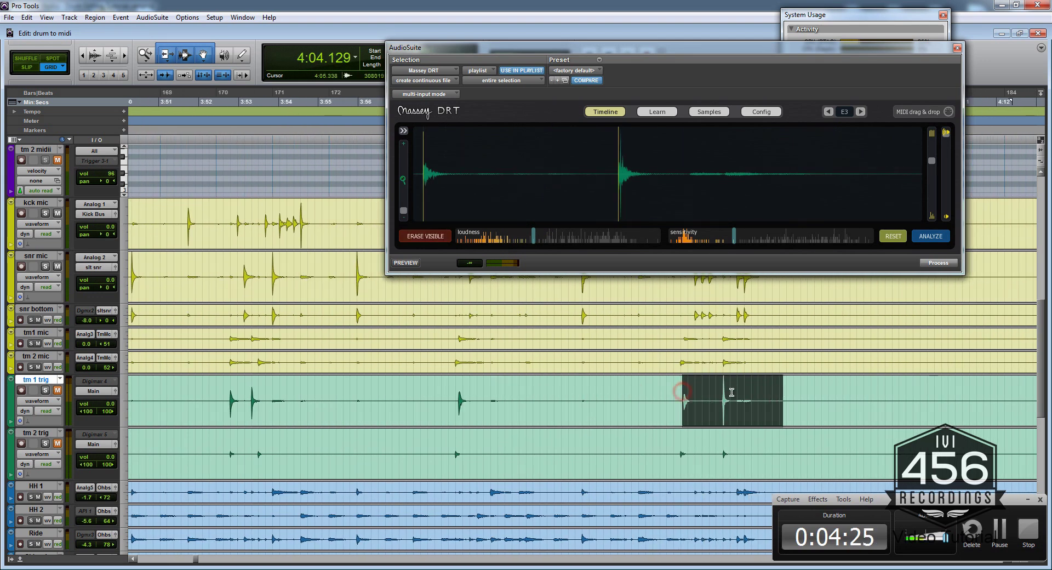
{"action": "scroll", "coordinate": [688, 384], "scroll_direction": "right", "scroll_amount": 1}
{"action": "left_click_drag", "start_coordinate": [680, 385], "coordinate": [699, 385]}
{"action": "scroll", "coordinate": [684, 385], "scroll_direction": "down", "scroll_amount": 2}
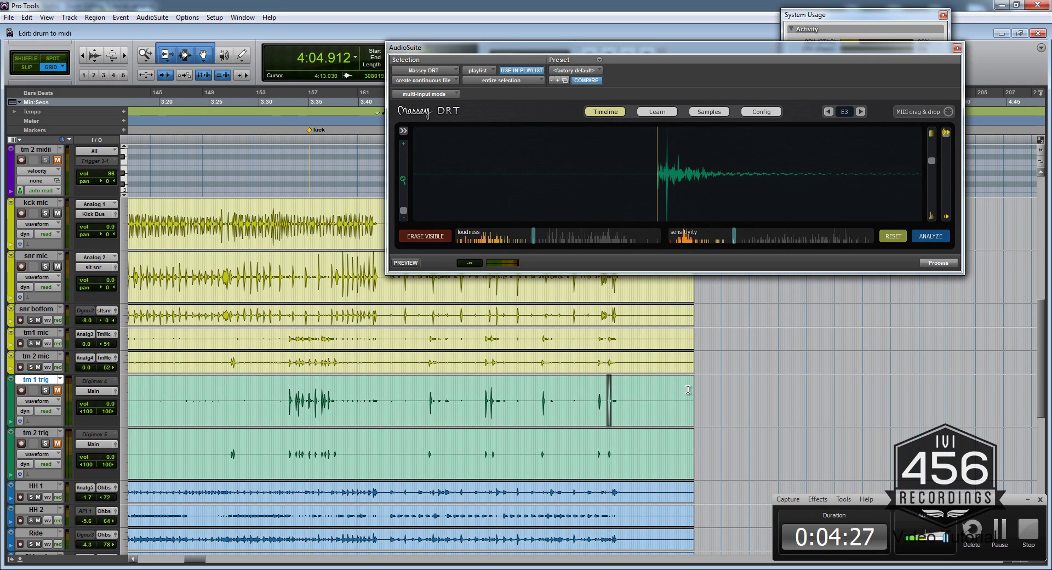
Step: Select the tm 1 trig fill at 3:15.556 and raise the sensitivity slightly to catch its missed hit
{"action": "scroll", "coordinate": [573, 409], "scroll_direction": "down", "scroll_amount": 3}
{"action": "scroll", "coordinate": [573, 409], "scroll_direction": "left", "scroll_amount": 8}
{"action": "left_click_drag", "start_coordinate": [497, 394], "coordinate": [515, 397]}
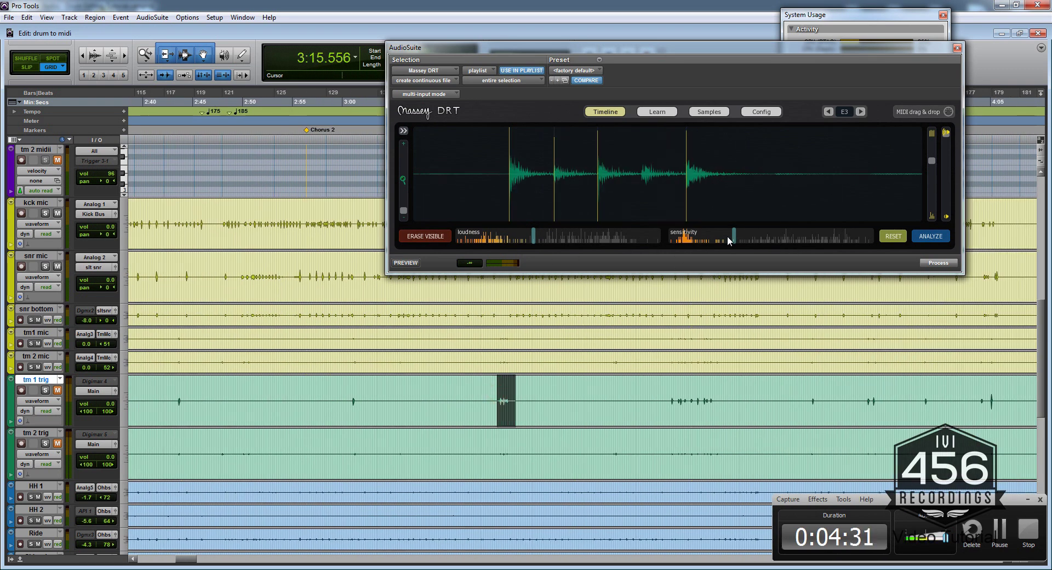
{"action": "scroll", "coordinate": [733, 431], "scroll_direction": "left", "scroll_amount": 2}
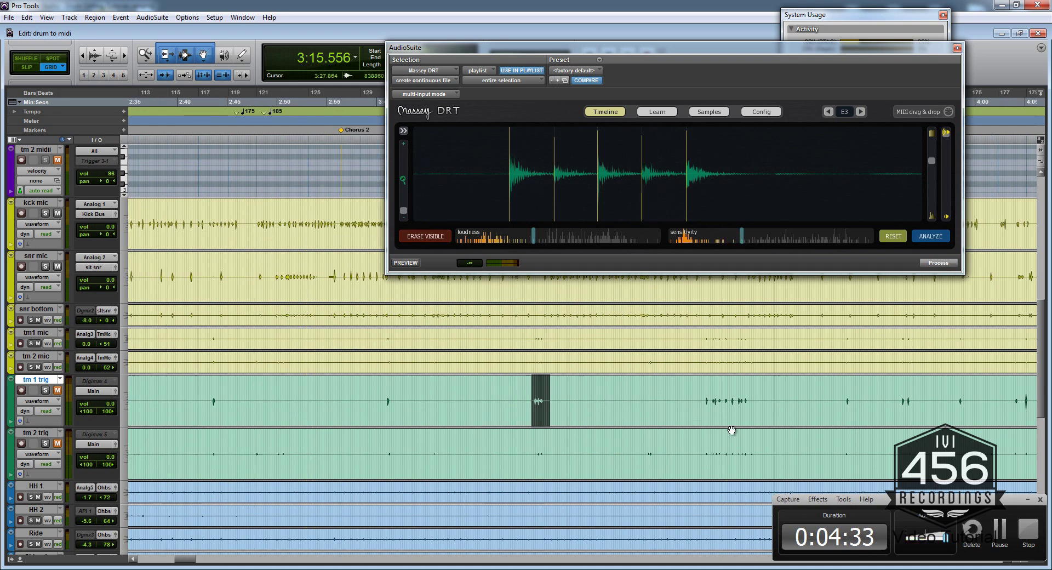
Step: Recheck the tm 1 trig triggers on the long fill and back to the opening hit near 2:28.686
{"action": "left_click_drag", "start_coordinate": [727, 390], "coordinate": [795, 391]}
{"action": "scroll", "coordinate": [537, 375], "scroll_direction": "left", "scroll_amount": 2}
{"action": "scroll", "coordinate": [537, 375], "scroll_direction": "left", "scroll_amount": 2}
{"action": "left_click_drag", "start_coordinate": [509, 380], "coordinate": [282, 389]}
{"action": "scroll", "coordinate": [575, 390], "scroll_direction": "left", "scroll_amount": 3}
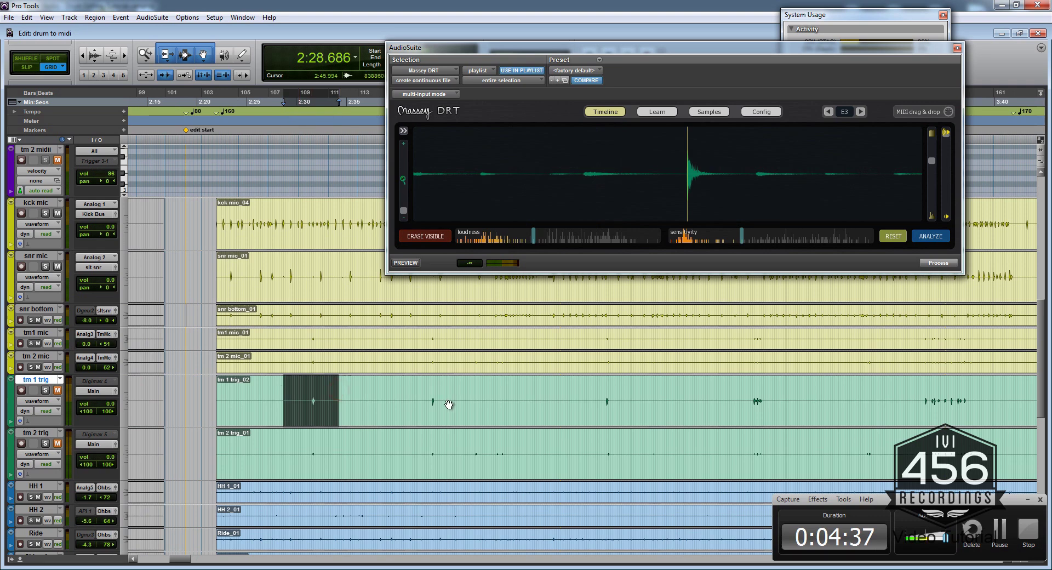
Step: Select everything on the tm 1 trig track and compare its trigger velocities with the kick and snare MIDI tracks
{"action": "left_click", "coordinate": [449, 401]}
{"action": "key", "text": "alt+a"}
{"action": "key", "text": "ctrl+a"}
{"action": "scroll", "coordinate": [509, 403], "scroll_direction": "up", "scroll_amount": 4}
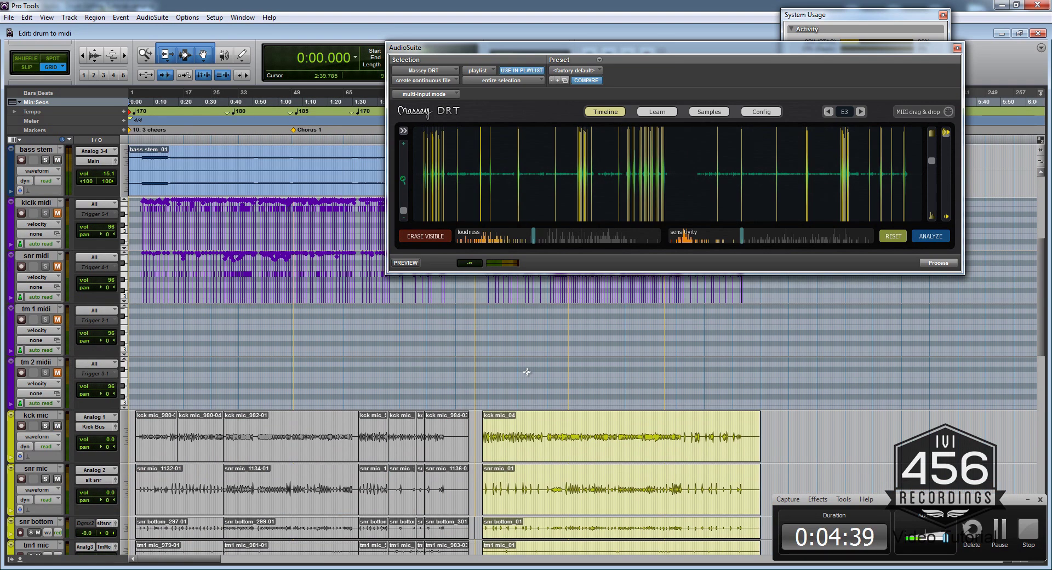
{"action": "scroll", "coordinate": [599, 373], "scroll_direction": "down", "scroll_amount": 4}
{"action": "scroll", "coordinate": [555, 401], "scroll_direction": "up", "scroll_amount": 5}
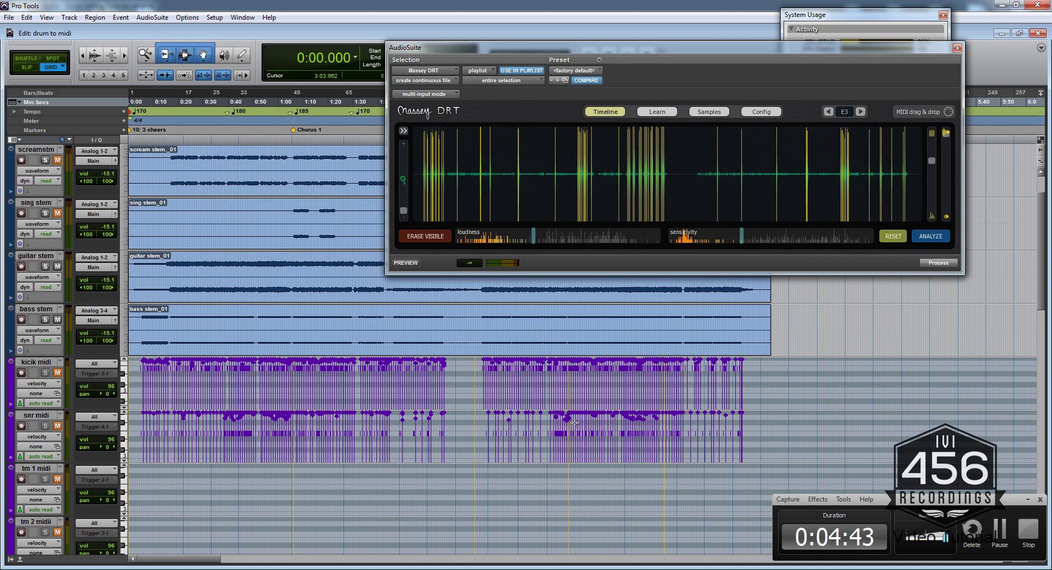
{"action": "scroll", "coordinate": [573, 422], "scroll_direction": "down", "scroll_amount": 6}
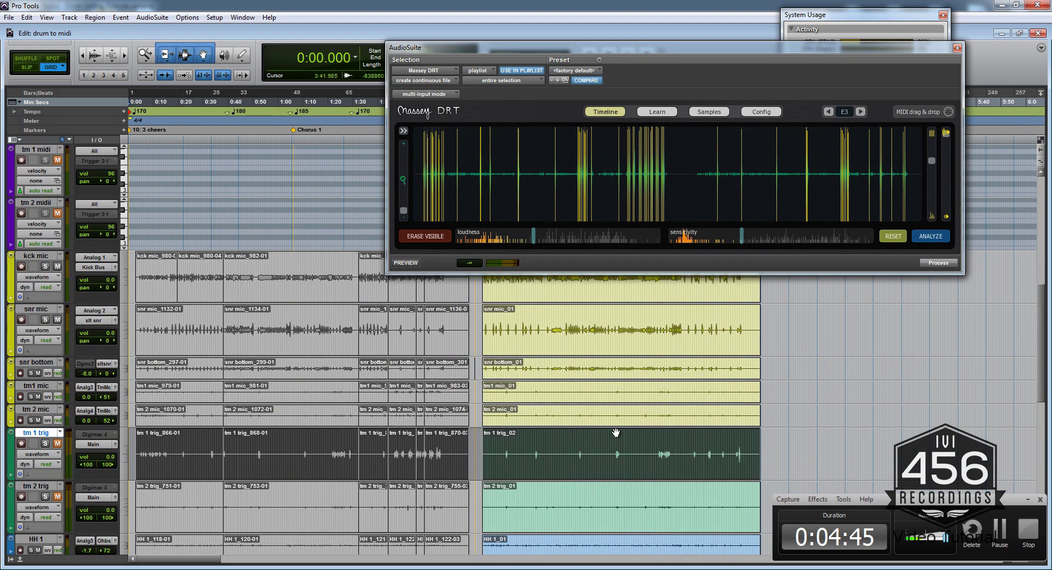
Step: Adjust the two trigger velocity sliders while viewing the tm 1 trig fills from 3:25.061 and 3:33.633
{"action": "left_click_drag", "start_coordinate": [639, 437], "coordinate": [680, 437]}
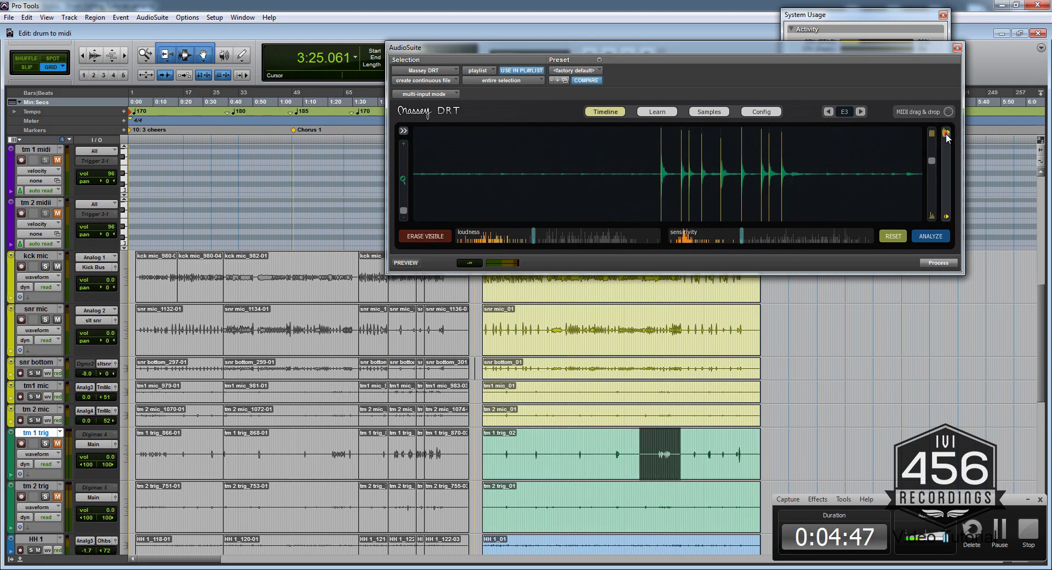
{"action": "mouse_move", "coordinate": [946, 135]}
{"action": "left_mouse_down"}
{"action": "mouse_move", "coordinate": [932, 180]}
{"action": "mouse_move", "coordinate": [944, 173]}
{"action": "mouse_move", "coordinate": [940, 134]}
{"action": "left_mouse_up"}
{"action": "left_click_drag", "start_coordinate": [661, 444], "coordinate": [721, 446]}
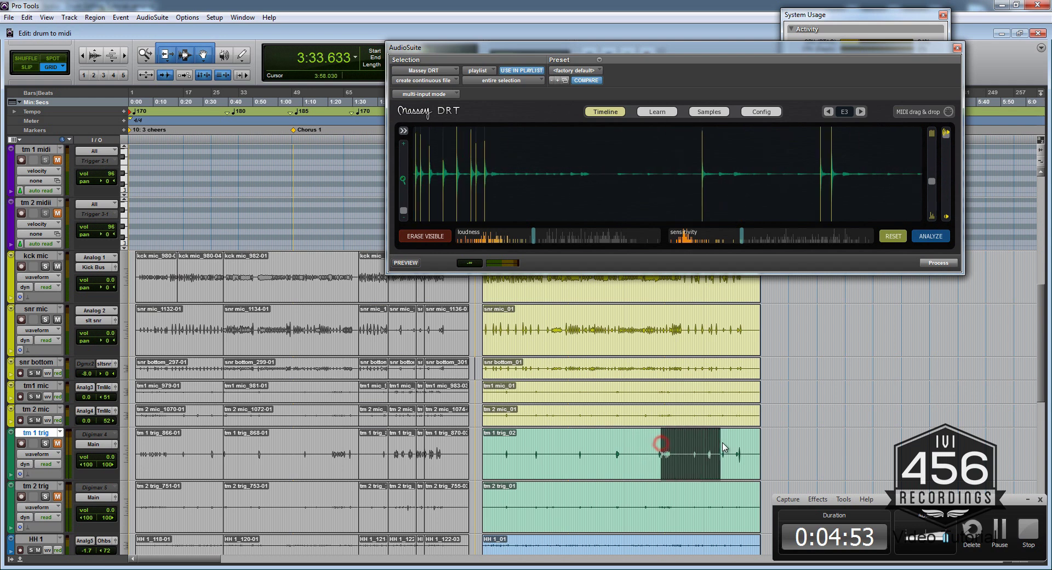
{"action": "left_click", "coordinate": [931, 180]}
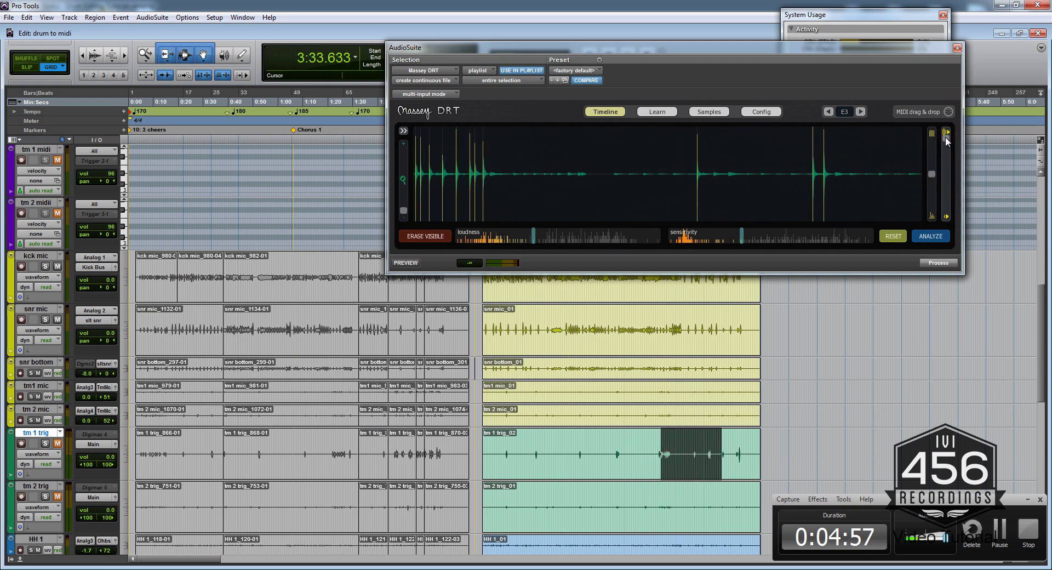
Step: Examine the trigger velocities on the fill around 3:11.654
{"action": "left_click_drag", "start_coordinate": [701, 447], "coordinate": [605, 446]}
{"action": "left_click", "coordinate": [656, 448]}
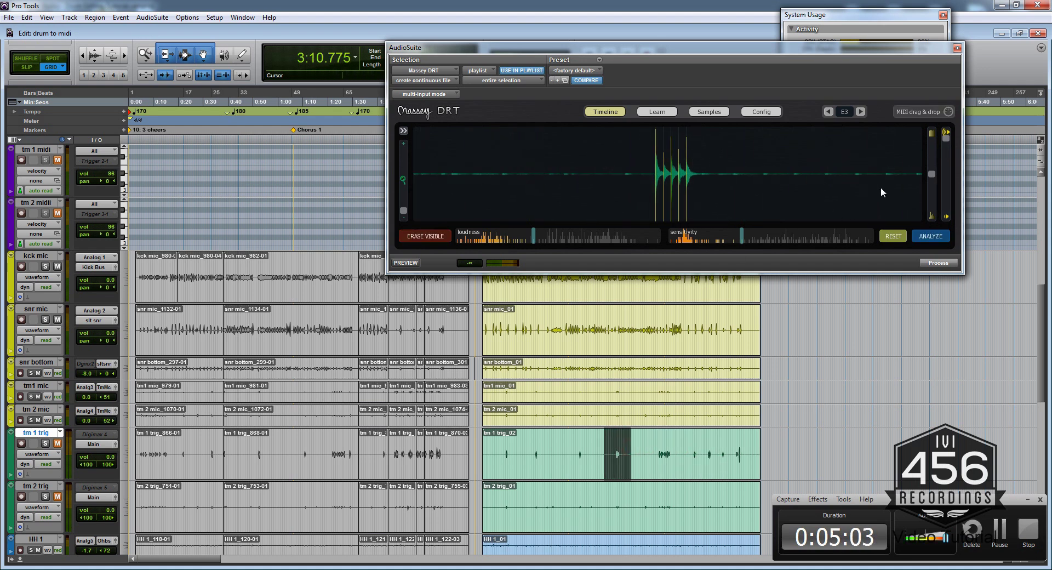
{"action": "triple_click", "coordinate": [702, 313]}
{"action": "left_click_drag", "start_coordinate": [608, 317], "coordinate": [669, 321]}
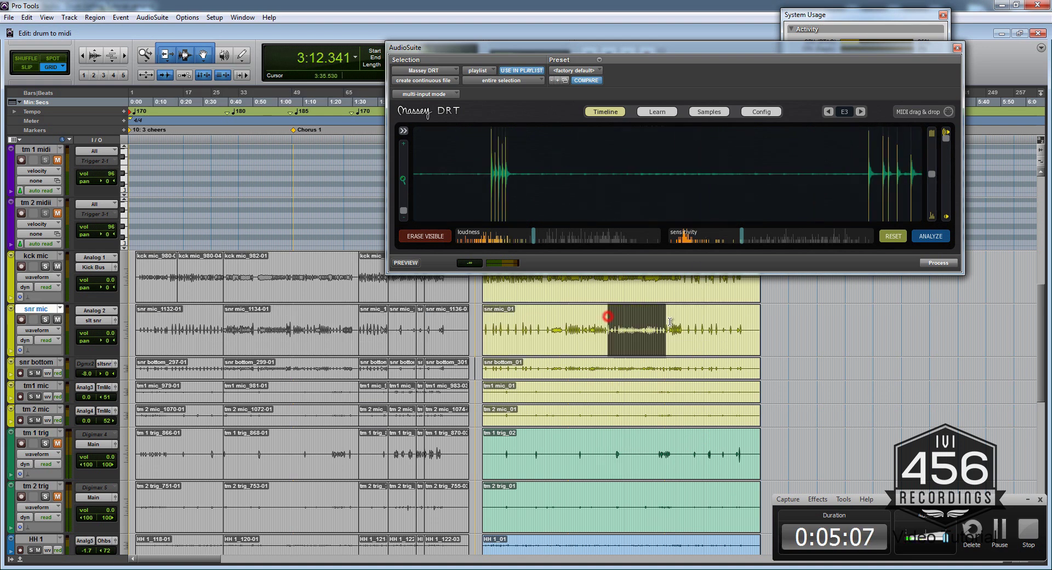
{"action": "left_click_drag", "start_coordinate": [603, 317], "coordinate": [625, 320]}
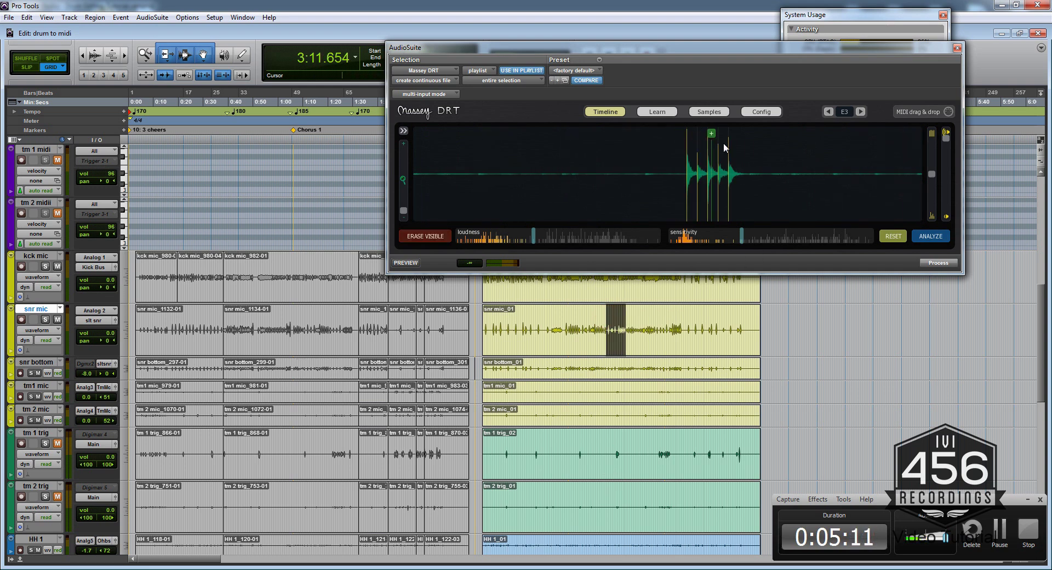
Step: Select the full song length and transfer the detected tm 1 trig MIDI onto the tm 1 midi track
{"action": "scroll", "coordinate": [625, 439], "scroll_direction": "up", "scroll_amount": 2}
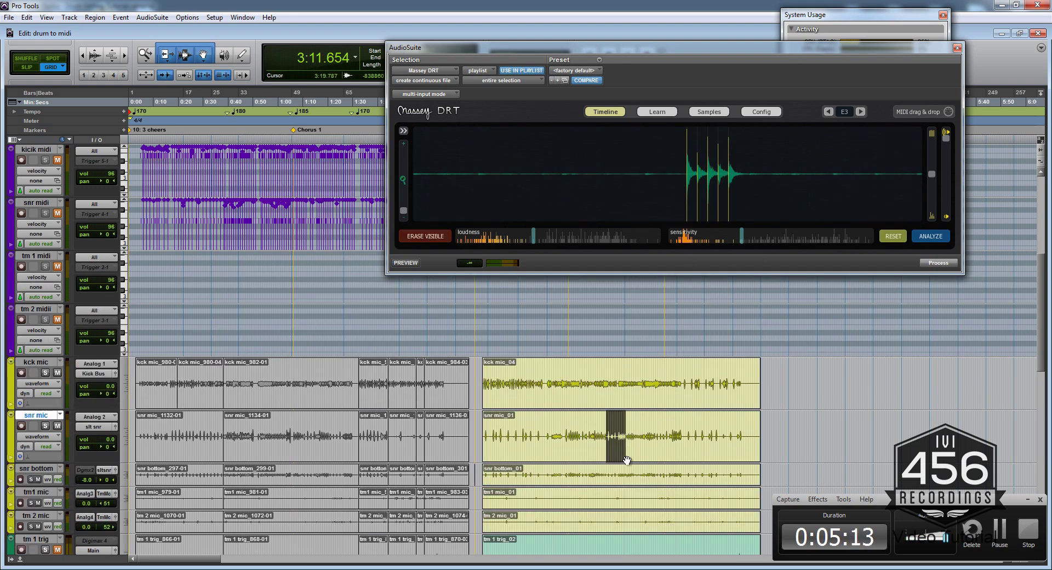
{"action": "scroll", "coordinate": [627, 458], "scroll_direction": "down", "scroll_amount": 1}
{"action": "triple_click", "coordinate": [594, 399]}
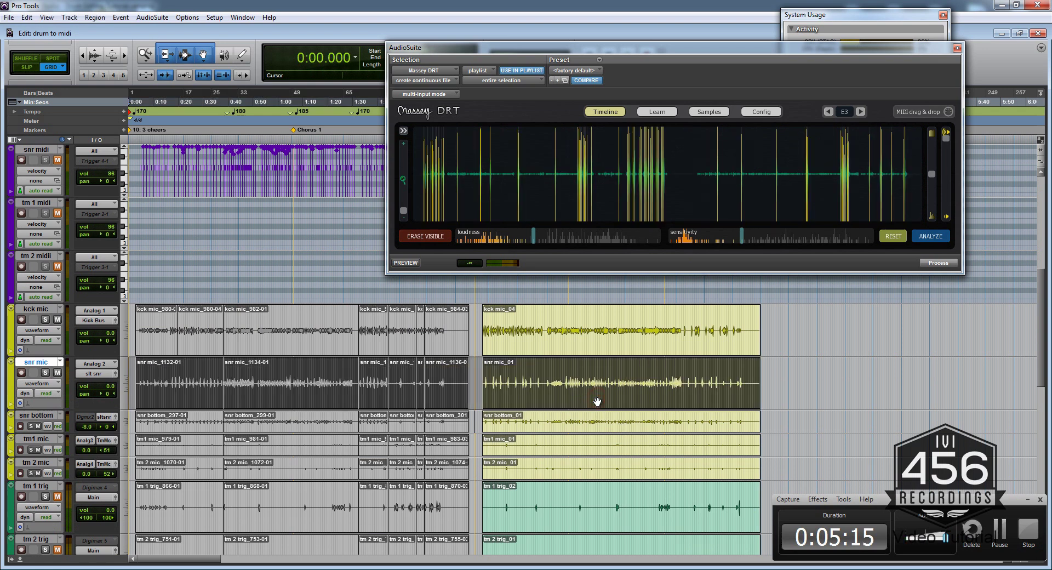
{"action": "scroll", "coordinate": [596, 403], "scroll_direction": "up", "scroll_amount": 3}
{"action": "left_click_drag", "start_coordinate": [912, 113], "coordinate": [573, 353]}
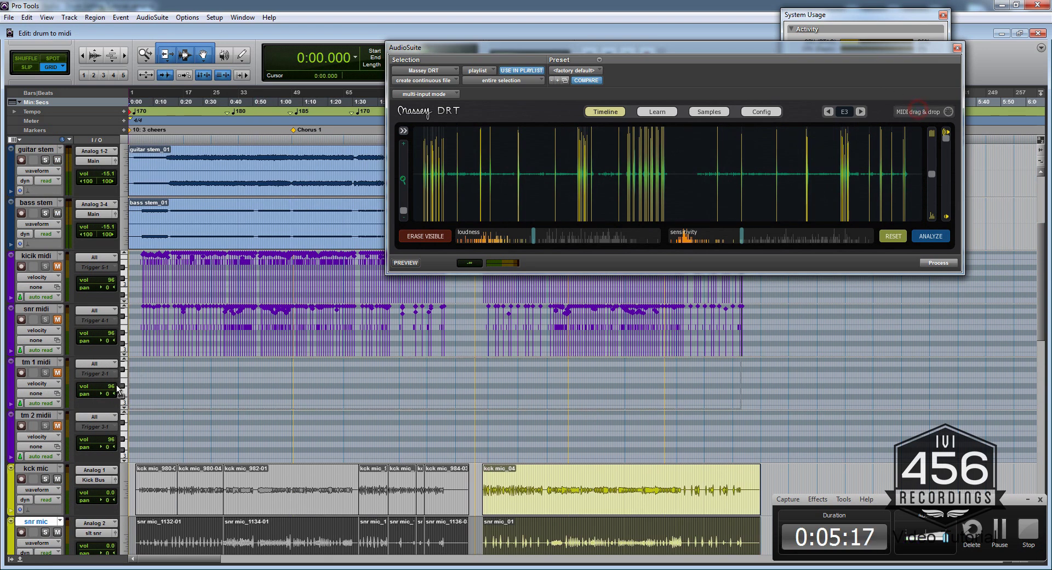
Step: Select the tm 2 trig_01 clip, analyze it with Massey DRT, and enlarge the track waveforms
{"action": "scroll", "coordinate": [574, 353], "scroll_direction": "down", "scroll_amount": 4}
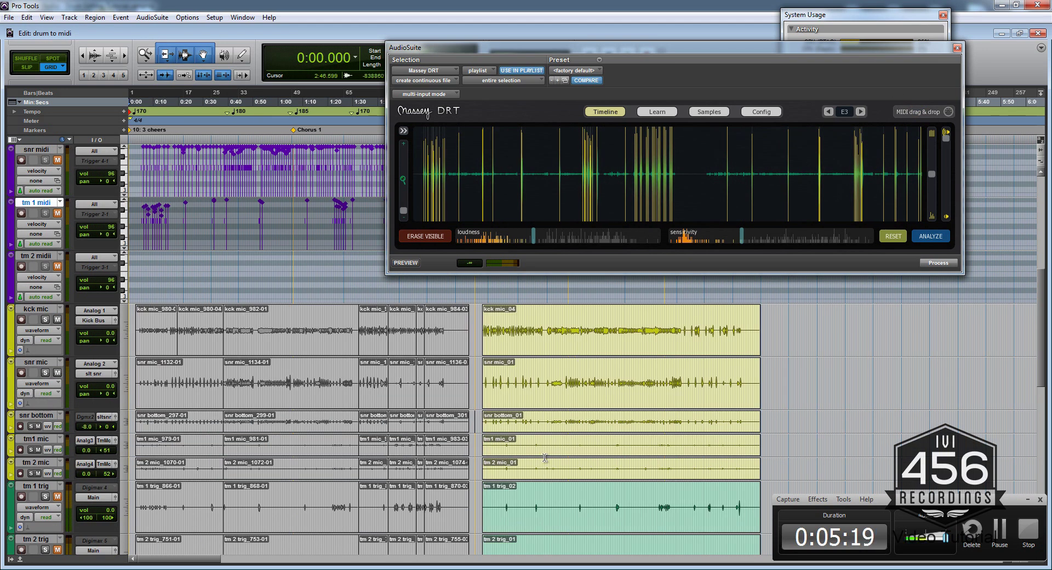
{"action": "scroll", "coordinate": [551, 471], "scroll_direction": "down", "scroll_amount": 1}
{"action": "left_click", "coordinate": [555, 457]}
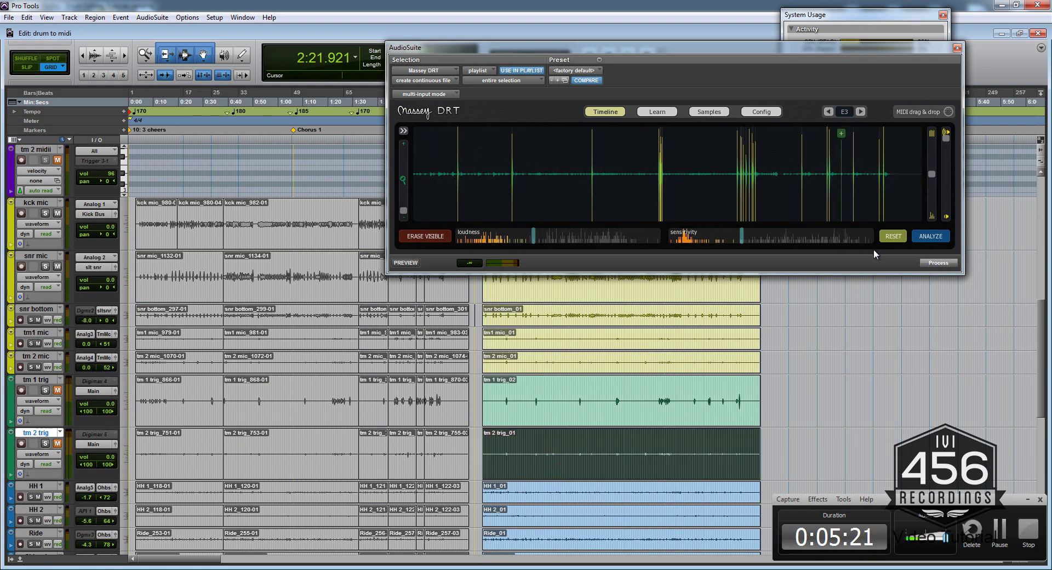
{"action": "left_click", "coordinate": [920, 236]}
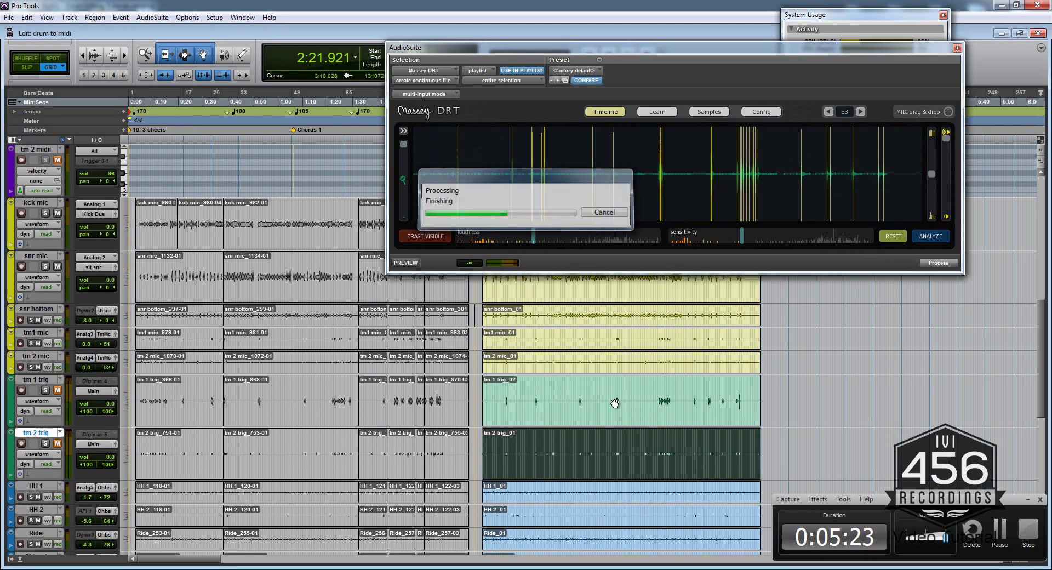
{"action": "left_click", "coordinate": [497, 453]}
{"action": "key", "text": "ctrl+alt+bracketright"}
{"action": "key", "text": "ctrl+alt+bracketright"}
{"action": "key", "text": "ctrl+alt+bracketright"}
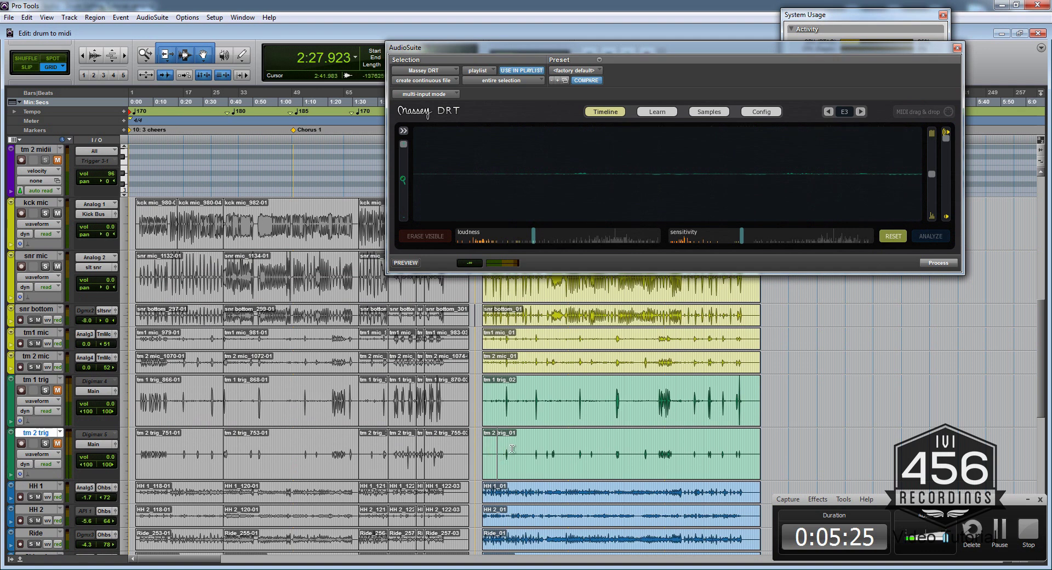
Step: Audition the tm 2 trig hits at 2:47.423 and lower sensitivity and loudness to drop the false extra trigger
{"action": "left_click", "coordinate": [501, 443]}
{"action": "left_click_drag", "start_coordinate": [528, 445], "coordinate": [607, 443]}
{"action": "key", "text": "ctrl+bracketright"}
{"action": "key", "text": "ctrl+bracketright"}
{"action": "scroll", "coordinate": [594, 442], "scroll_direction": "right", "scroll_amount": 2}
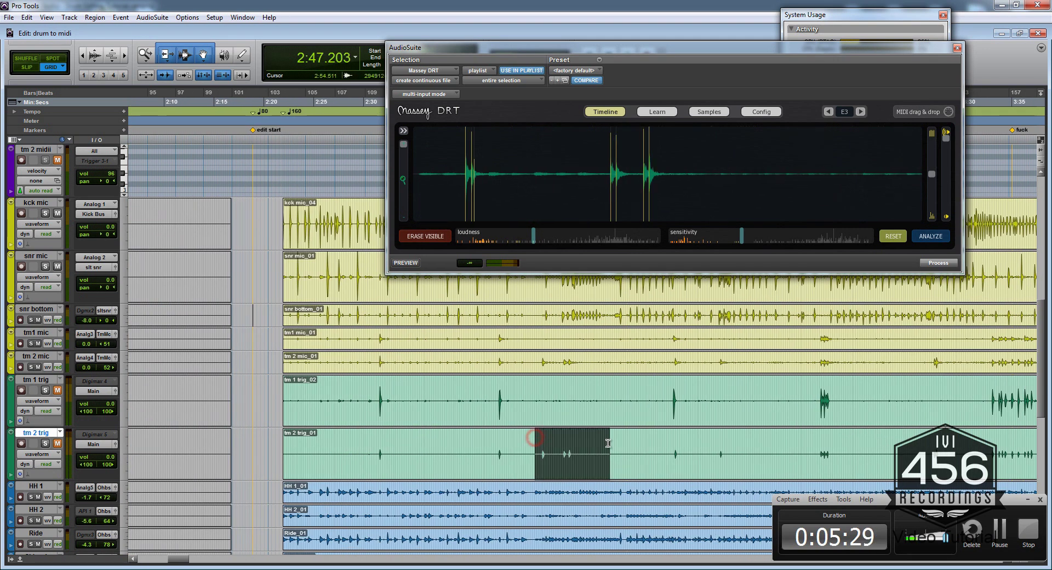
{"action": "left_click_drag", "start_coordinate": [537, 444], "coordinate": [552, 445]}
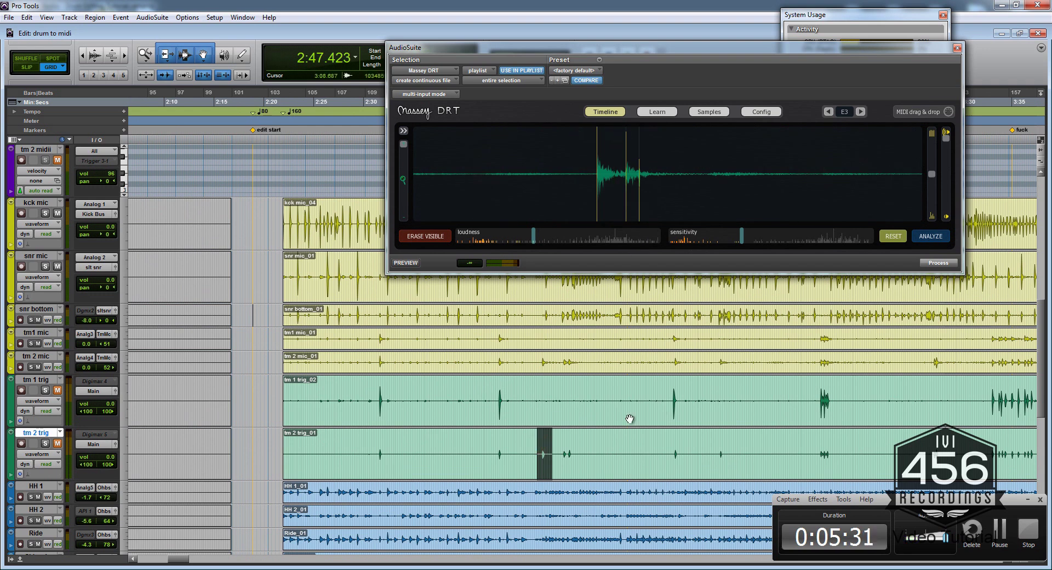
{"action": "key", "text": "space"}
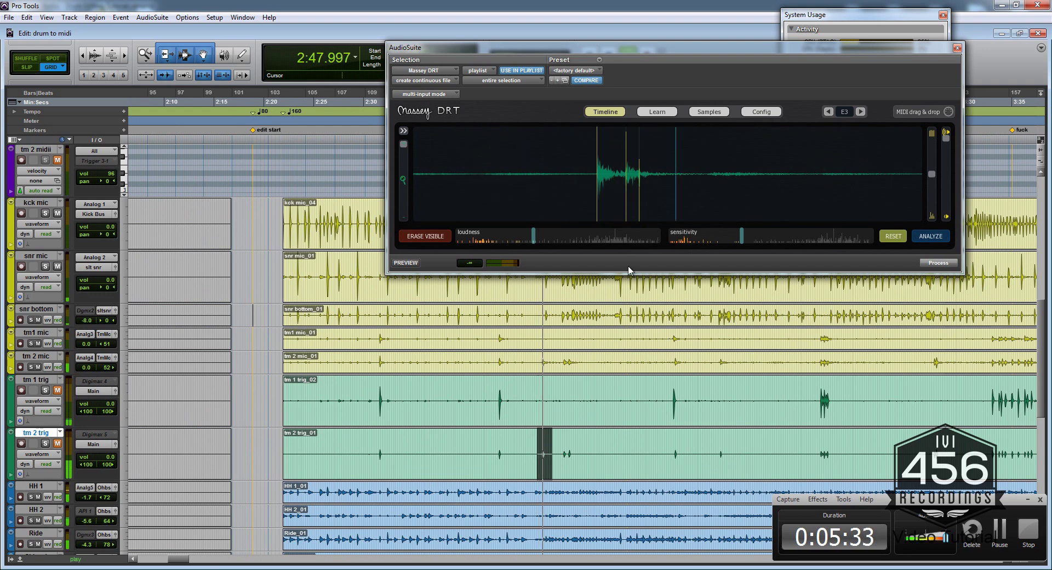
{"action": "left_click_drag", "start_coordinate": [743, 240], "coordinate": [734, 240]}
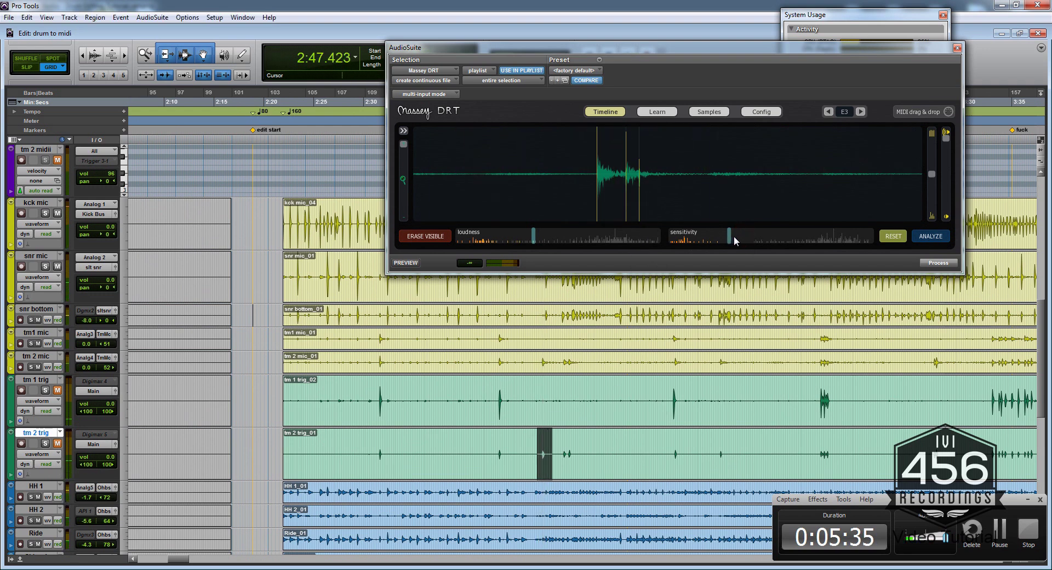
{"action": "scroll", "coordinate": [540, 416], "scroll_direction": "right", "scroll_amount": 3}
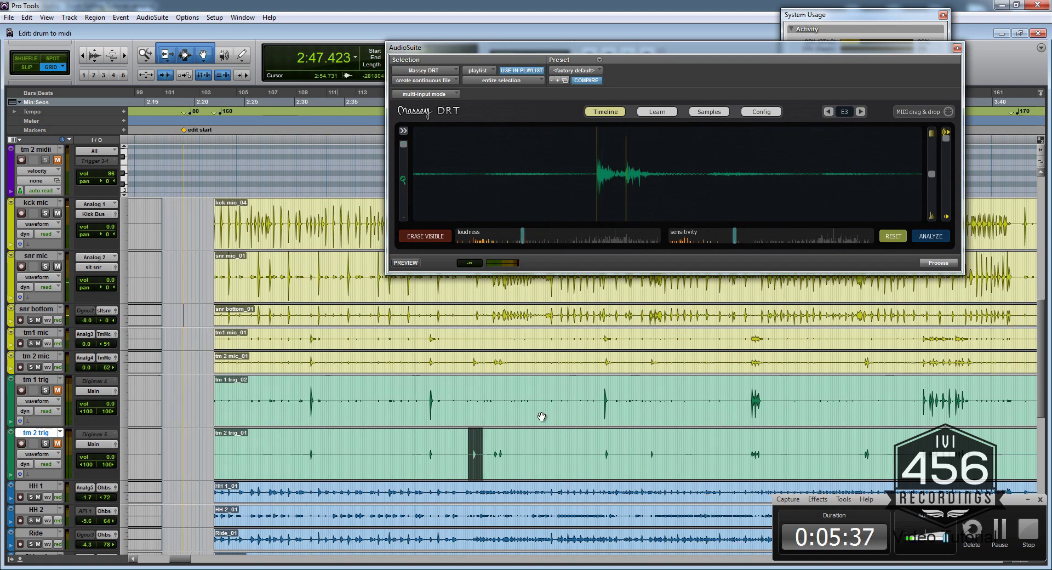
Step: Check the tm 2 trig triggers through the fills at 3:14.072 and 3:31.930 up to the track's last hits
{"action": "left_click_drag", "start_coordinate": [510, 439], "coordinate": [688, 442]}
{"action": "scroll", "coordinate": [550, 440], "scroll_direction": "right", "scroll_amount": 3}
{"action": "scroll", "coordinate": [639, 447], "scroll_direction": "right", "scroll_amount": 2}
{"action": "scroll", "coordinate": [670, 441], "scroll_direction": "right", "scroll_amount": 3}
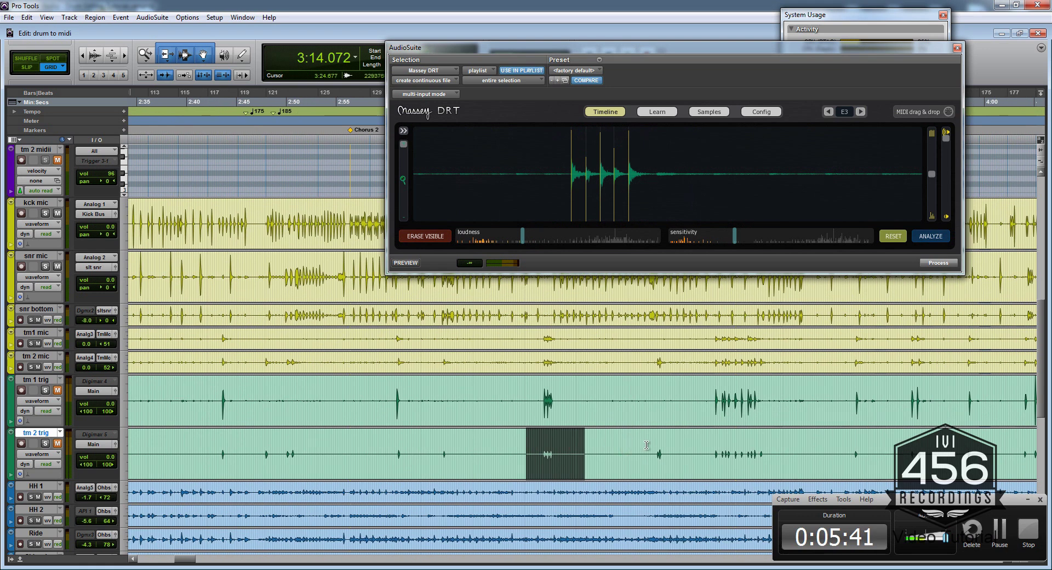
{"action": "left_click_drag", "start_coordinate": [625, 440], "coordinate": [688, 441]}
{"action": "scroll", "coordinate": [649, 447], "scroll_direction": "right", "scroll_amount": 3}
{"action": "scroll", "coordinate": [638, 439], "scroll_direction": "right", "scroll_amount": 3}
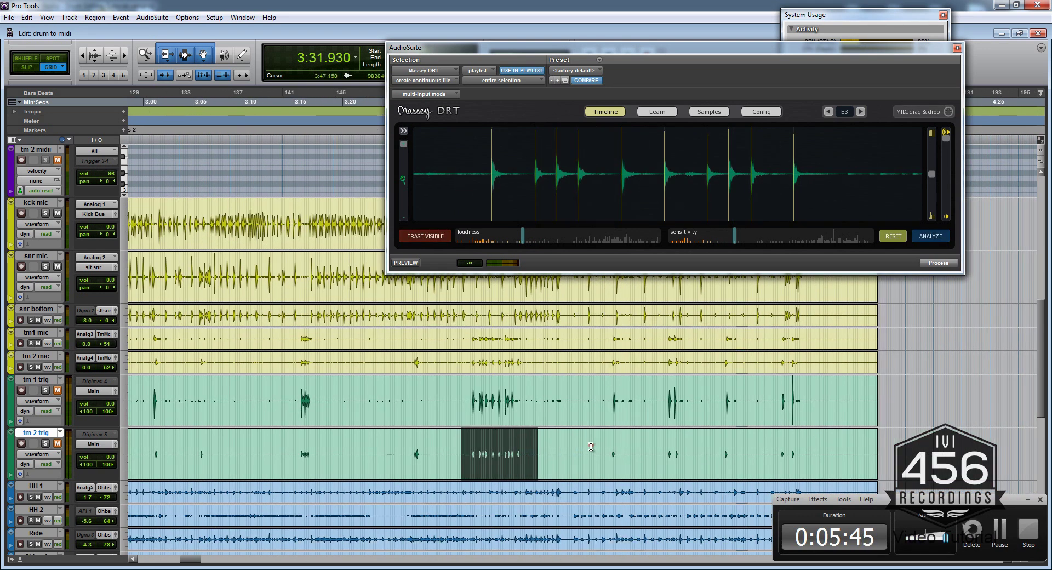
{"action": "left_click_drag", "start_coordinate": [591, 446], "coordinate": [855, 447]}
Step: Try to transfer the detected tm 2 trig MIDI onto the tm 2 midi track from the session start at 0:00.000
{"action": "left_click", "coordinate": [603, 469]}
{"action": "key", "text": "r"}
{"action": "key", "text": "r"}
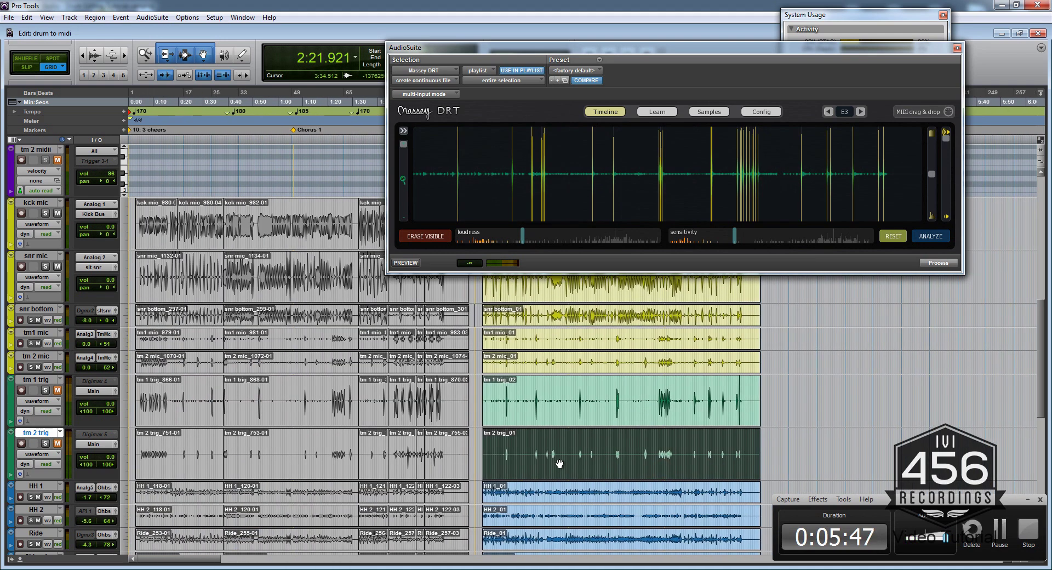
{"action": "key", "text": "Return"}
{"action": "scroll", "coordinate": [559, 465], "scroll_direction": "up", "scroll_amount": 6}
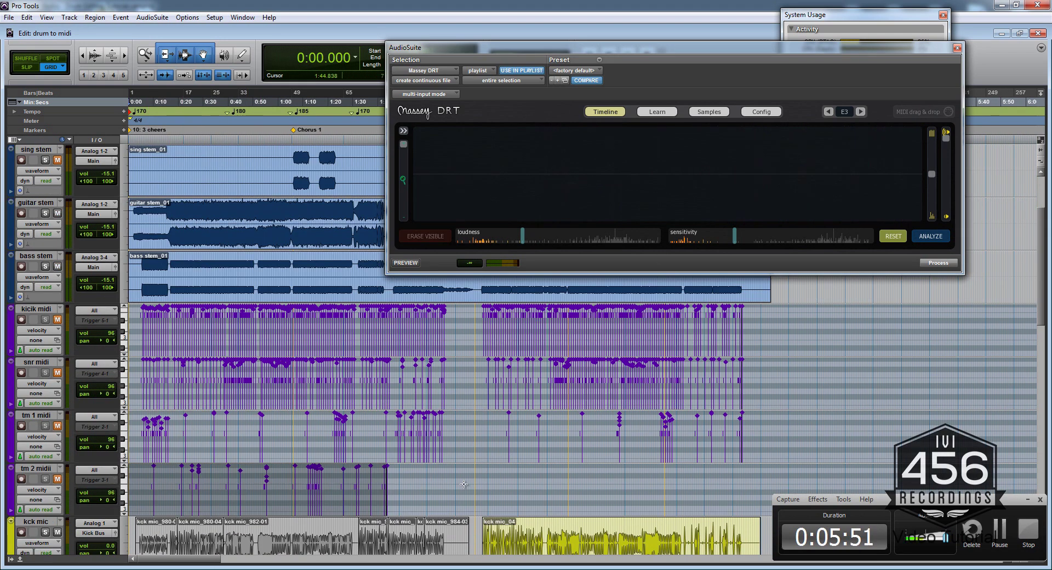
{"action": "scroll", "coordinate": [466, 485], "scroll_direction": "down", "scroll_amount": 5}
{"action": "left_click", "coordinate": [529, 432]}
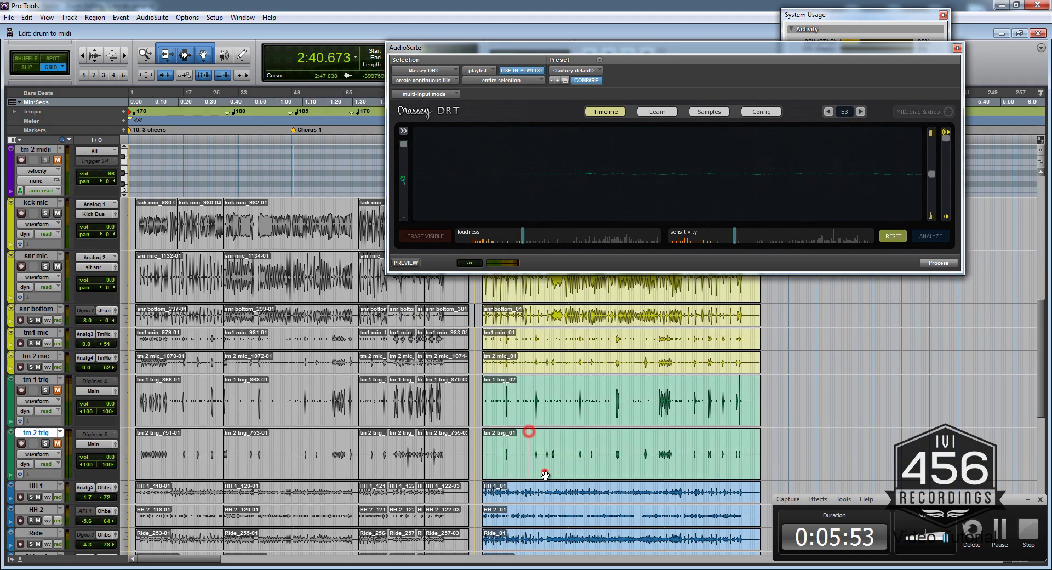
Step: Select the tm 2 trig_01 clip and transfer its Massey DRT MIDI onto the tm 2 midi track at the clip's start
{"action": "left_click", "coordinate": [545, 472]}
{"action": "scroll", "coordinate": [705, 466], "scroll_direction": "up", "scroll_amount": 2}
{"action": "scroll", "coordinate": [705, 471], "scroll_direction": "up", "scroll_amount": 2}
{"action": "scroll", "coordinate": [702, 467], "scroll_direction": "up", "scroll_amount": 4}
{"action": "scroll", "coordinate": [701, 466], "scroll_direction": "up", "scroll_amount": 2}
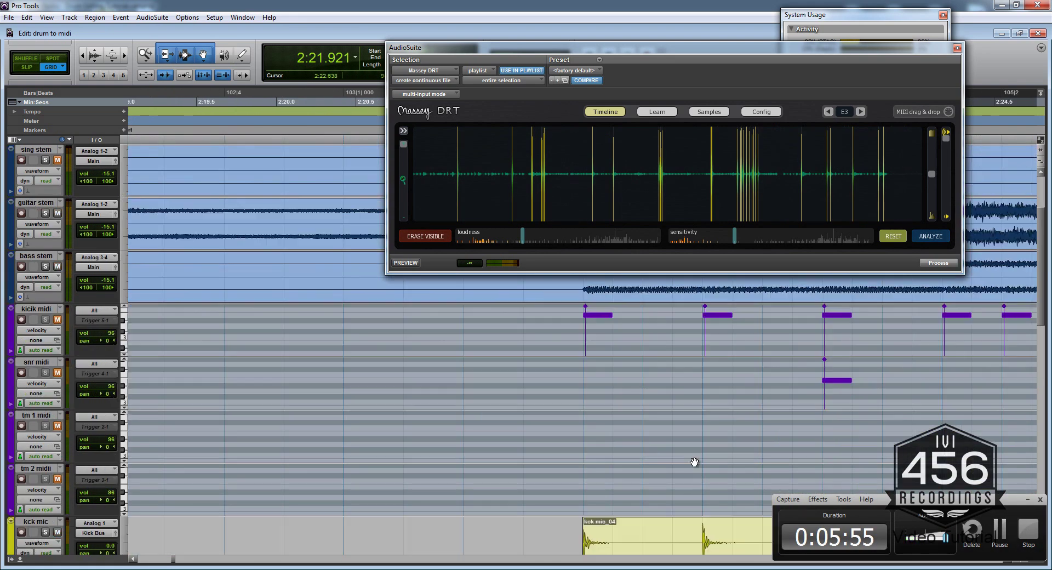
{"action": "left_click_drag", "start_coordinate": [925, 112], "coordinate": [581, 379]}
Step: Check the transferred tm 2 MIDI notes against the drum audio and close the Massey DRT window
{"action": "scroll", "coordinate": [695, 406], "scroll_direction": "down", "scroll_amount": 1}
{"action": "scroll", "coordinate": [693, 372], "scroll_direction": "right", "scroll_amount": 2}
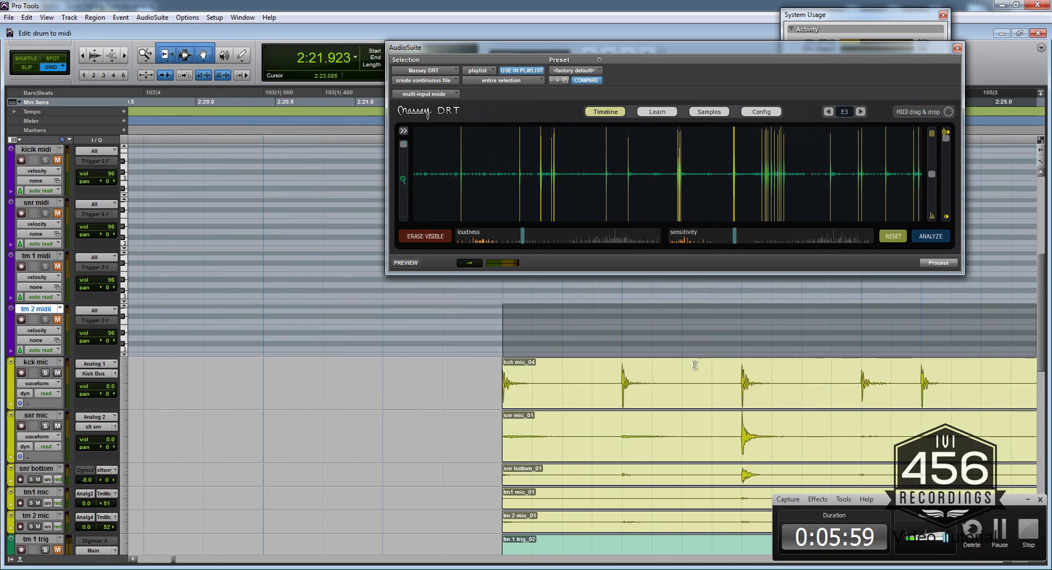
{"action": "scroll", "coordinate": [694, 367], "scroll_direction": "up", "scroll_amount": 1}
{"action": "scroll", "coordinate": [691, 367], "scroll_direction": "down", "scroll_amount": 2}
{"action": "scroll", "coordinate": [679, 369], "scroll_direction": "right", "scroll_amount": 8}
{"action": "scroll", "coordinate": [676, 370], "scroll_direction": "down", "scroll_amount": 6}
{"action": "scroll", "coordinate": [676, 370], "scroll_direction": "up", "scroll_amount": 5}
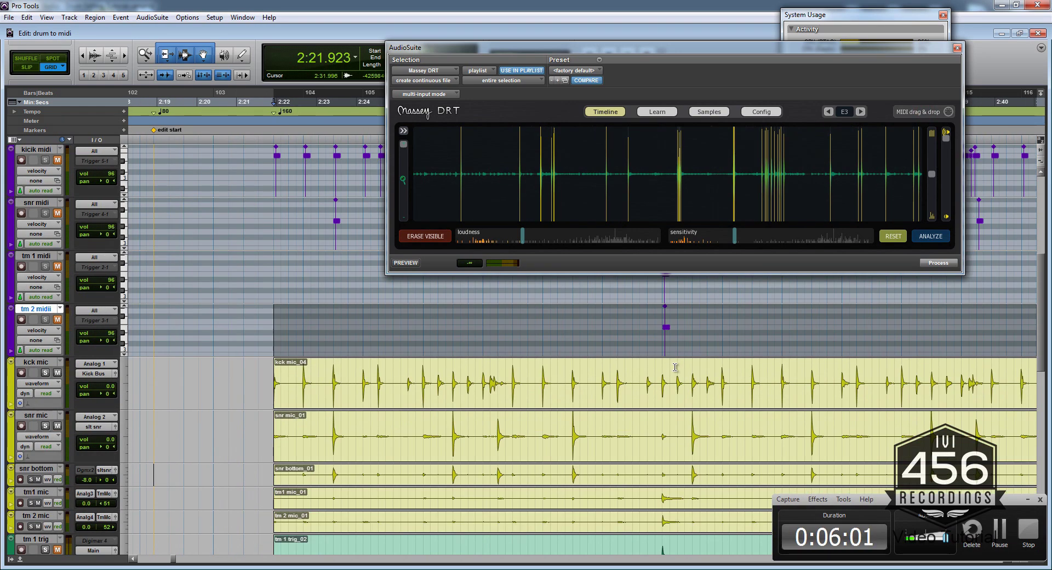
{"action": "scroll", "coordinate": [676, 370], "scroll_direction": "right", "scroll_amount": 3}
{"action": "left_click", "coordinate": [957, 47]}
Step: Lower the snare MIDI velocities across the fast roll from about 2:53.9 up to the pause before Chorus 2
{"action": "scroll", "coordinate": [393, 282], "scroll_direction": "down", "scroll_amount": 2}
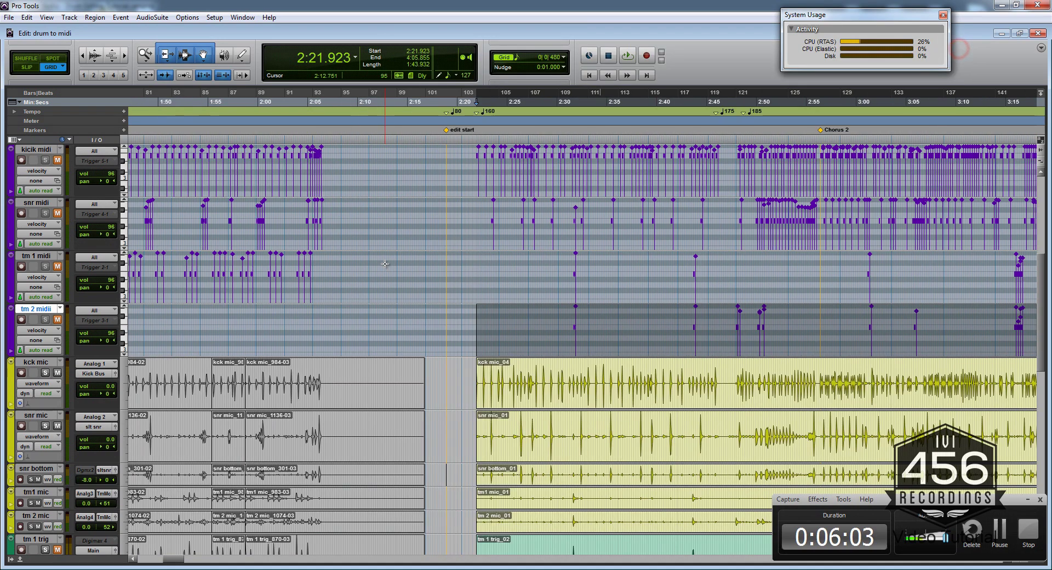
{"action": "scroll", "coordinate": [393, 283], "scroll_direction": "up", "scroll_amount": 2}
{"action": "scroll", "coordinate": [411, 293], "scroll_direction": "down", "scroll_amount": 1}
{"action": "scroll", "coordinate": [427, 301], "scroll_direction": "right", "scroll_amount": 4}
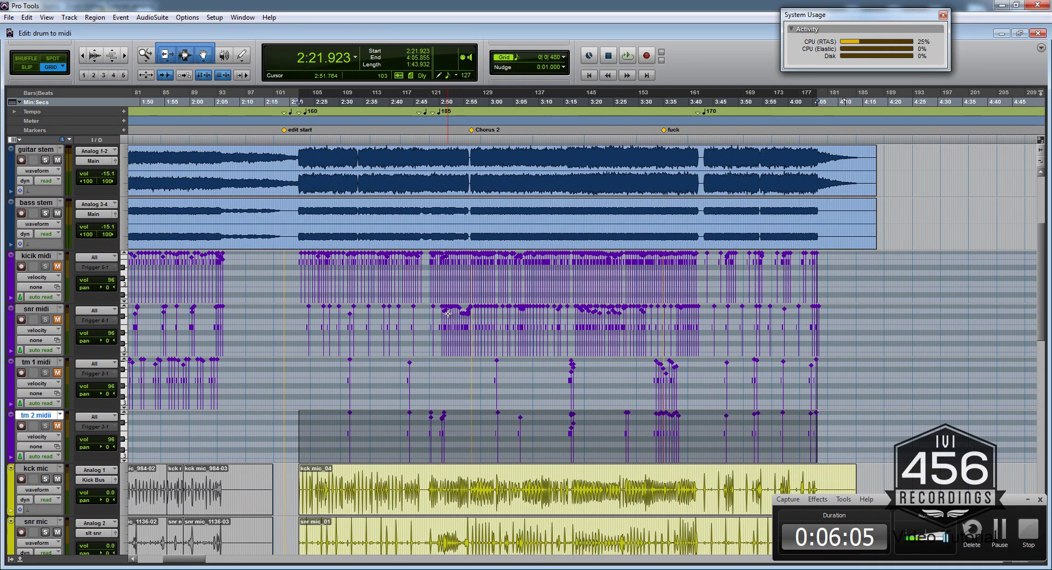
{"action": "left_click", "coordinate": [487, 337]}
{"action": "scroll", "coordinate": [487, 337], "scroll_direction": "up", "scroll_amount": 2}
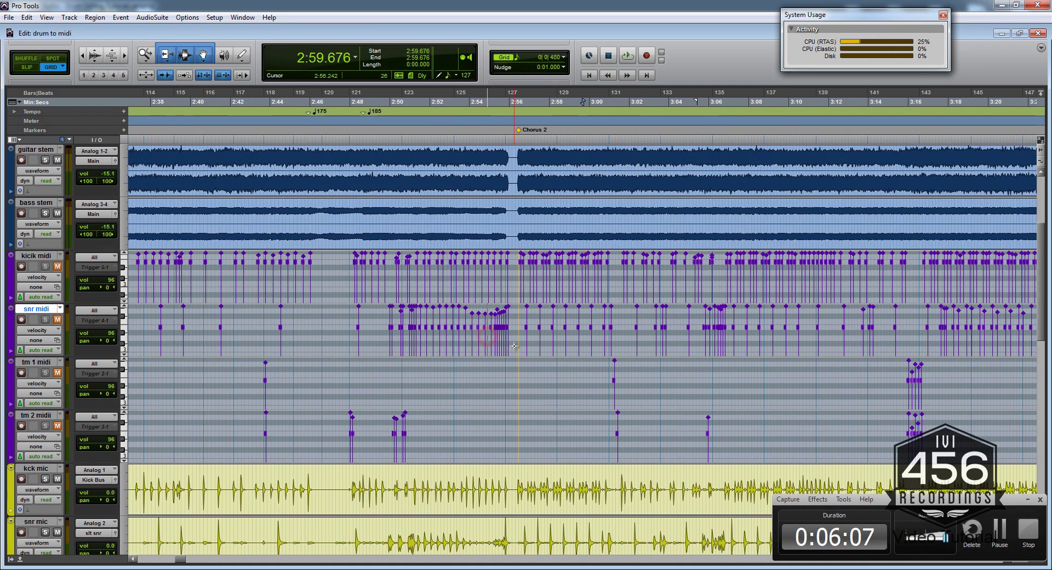
{"action": "scroll", "coordinate": [512, 341], "scroll_direction": "left", "scroll_amount": 2}
{"action": "left_click", "coordinate": [518, 342]}
{"action": "scroll", "coordinate": [548, 350], "scroll_direction": "up", "scroll_amount": 2}
{"action": "scroll", "coordinate": [609, 348], "scroll_direction": "up", "scroll_amount": 2}
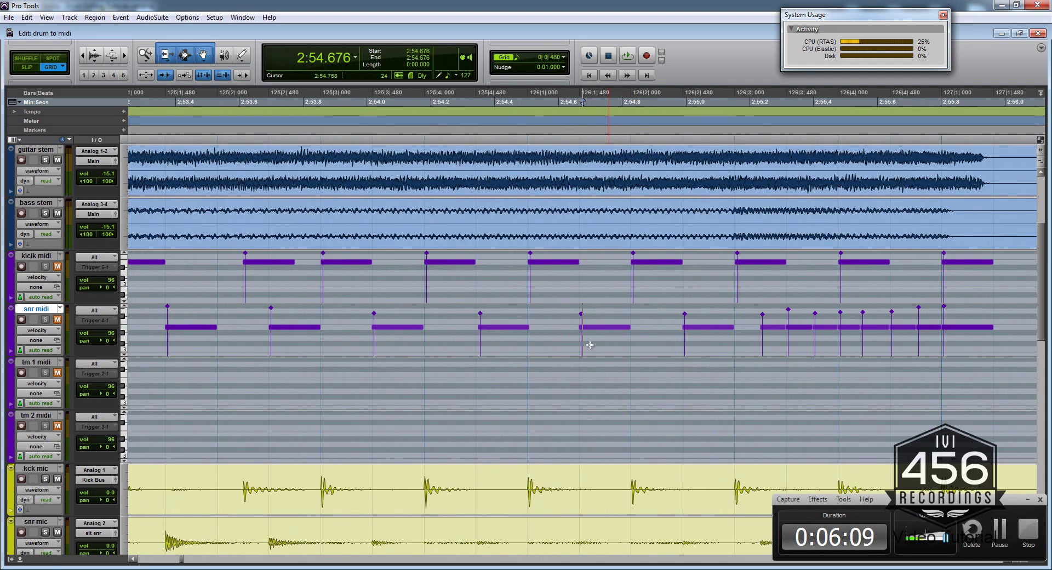
{"action": "scroll", "coordinate": [520, 330], "scroll_direction": "down", "scroll_amount": 1}
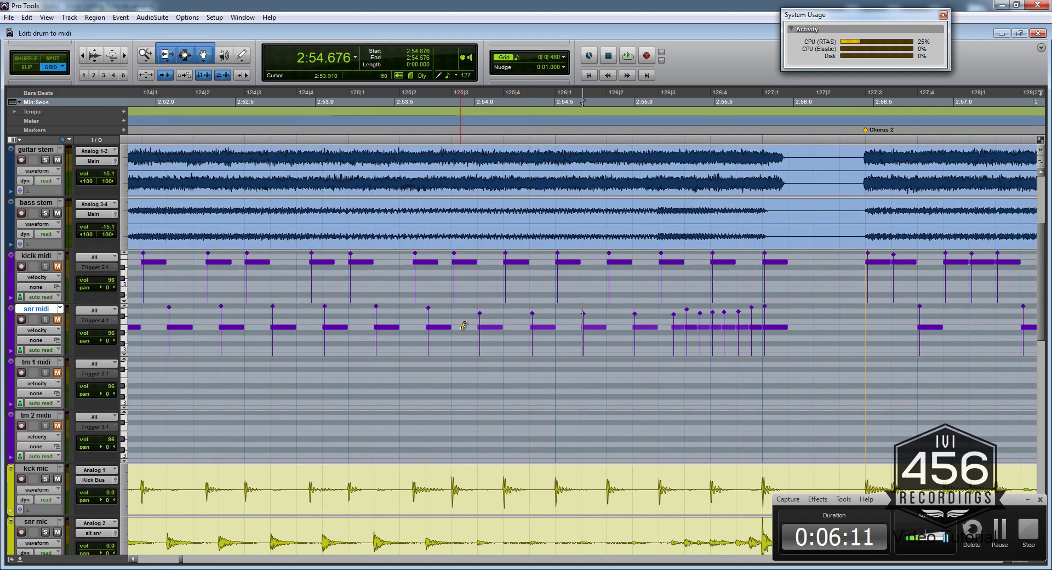
{"action": "left_click_drag", "start_coordinate": [462, 328], "coordinate": [779, 324]}
Step: Redraw the snare MIDI velocities across the fill from about 3:05.5 to 3:06.8
{"action": "scroll", "coordinate": [711, 336], "scroll_direction": "right", "scroll_amount": 2}
{"action": "scroll", "coordinate": [683, 336], "scroll_direction": "down", "scroll_amount": 2}
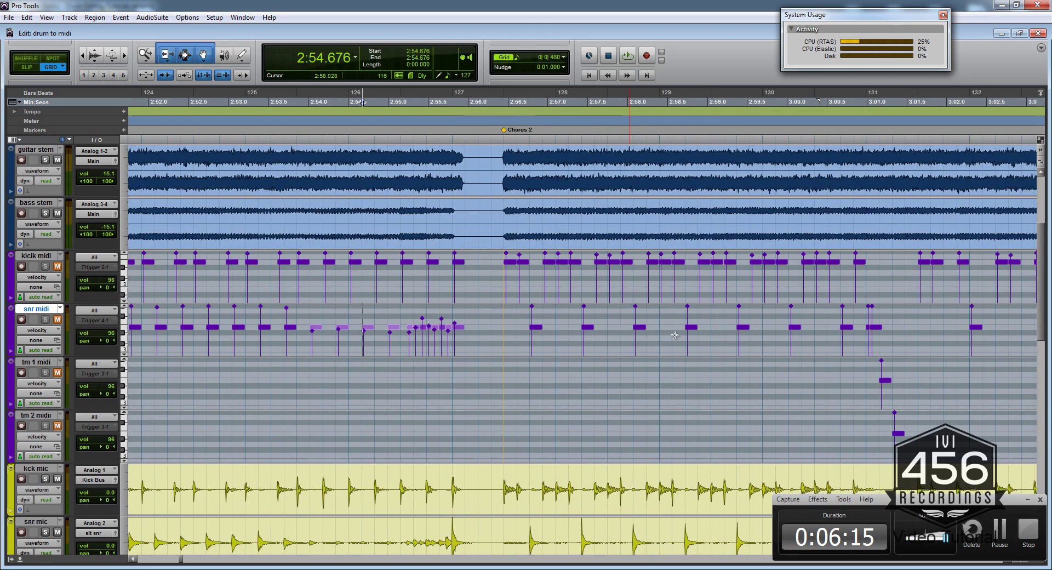
{"action": "scroll", "coordinate": [633, 313], "scroll_direction": "right", "scroll_amount": 7}
{"action": "scroll", "coordinate": [633, 312], "scroll_direction": "right", "scroll_amount": 5}
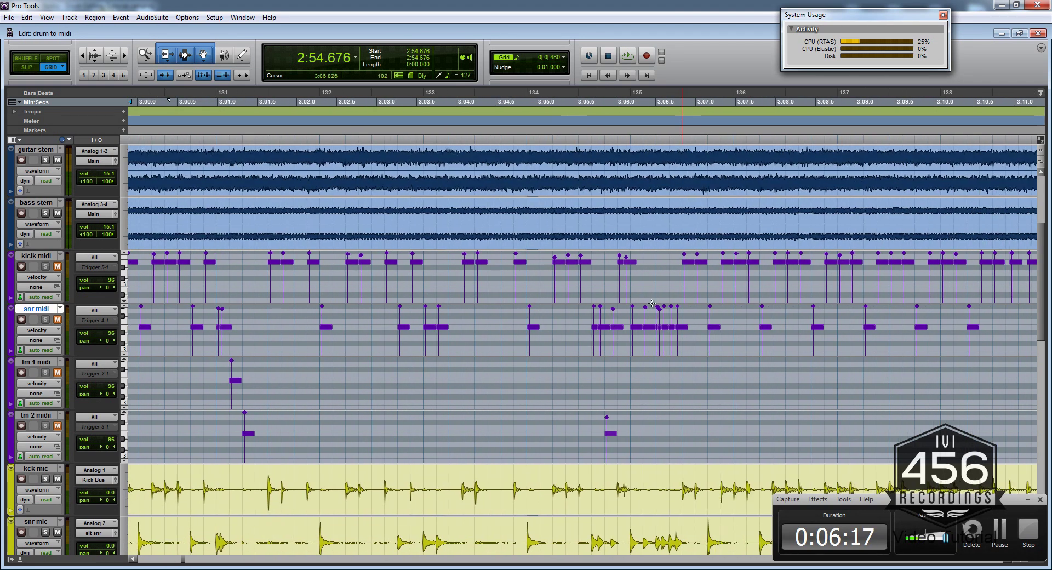
{"action": "left_click_drag", "start_coordinate": [591, 308], "coordinate": [689, 311]}
{"action": "scroll", "coordinate": [663, 307], "scroll_direction": "right", "scroll_amount": 8}
{"action": "scroll", "coordinate": [689, 310], "scroll_direction": "right", "scroll_amount": 2}
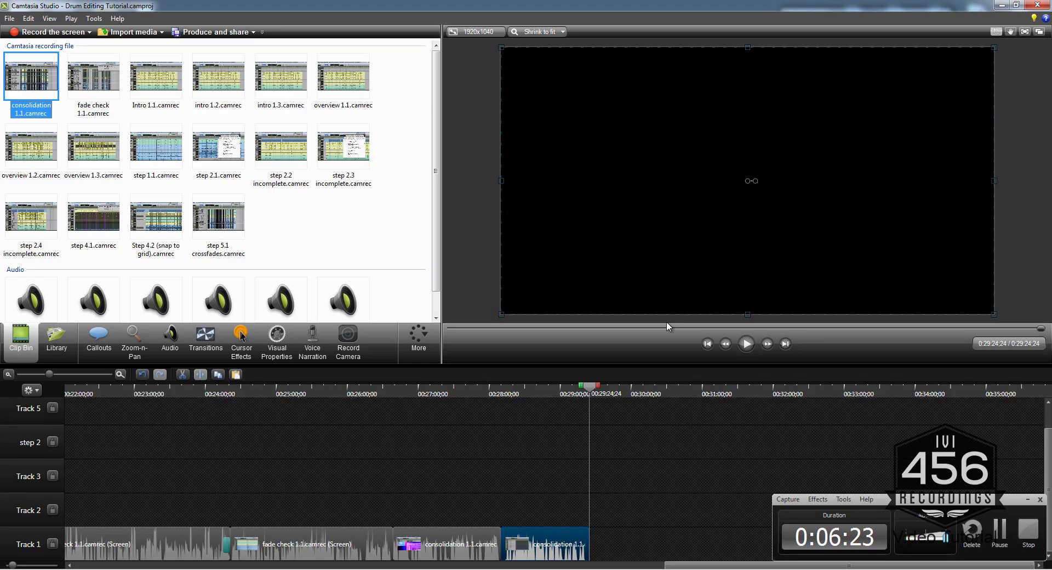
Step: Switch to the Drum Editing Google Doc, bold the "drum to midi conversion" and "Massey DRT" items, and return to Pro Tools
{"action": "key", "text": "alt+Tab"}
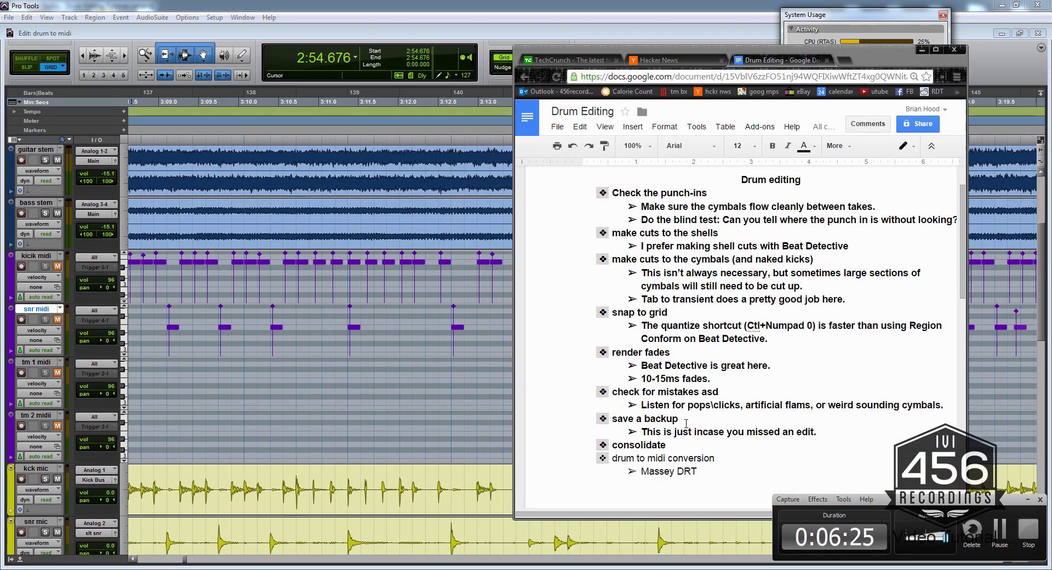
{"action": "left_click", "coordinate": [695, 423]}
{"action": "scroll", "coordinate": [711, 466], "scroll_direction": "down", "scroll_amount": 3}
{"action": "left_click_drag", "start_coordinate": [702, 315], "coordinate": [610, 295]}
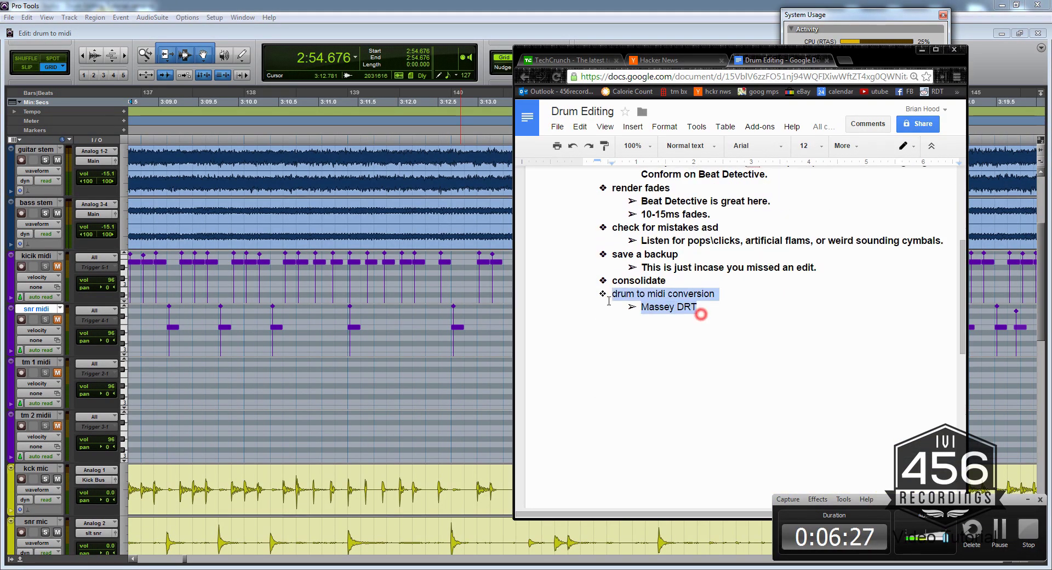
{"action": "key", "text": "ctrl+b"}
{"action": "key", "text": "alt+Tab"}
Step: Review the converted kick, snare and tom MIDI against the consolidated drum clips, including the snare fills around Chorus 2
{"action": "scroll", "coordinate": [508, 304], "scroll_direction": "right", "scroll_amount": 3}
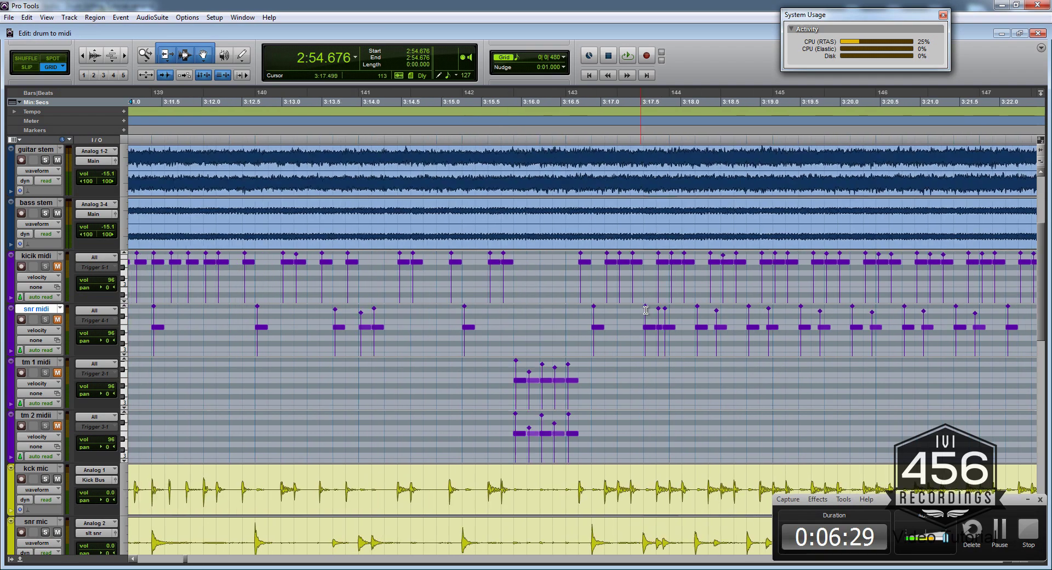
{"action": "scroll", "coordinate": [508, 303], "scroll_direction": "down", "scroll_amount": 5}
{"action": "scroll", "coordinate": [470, 297], "scroll_direction": "down", "scroll_amount": 3}
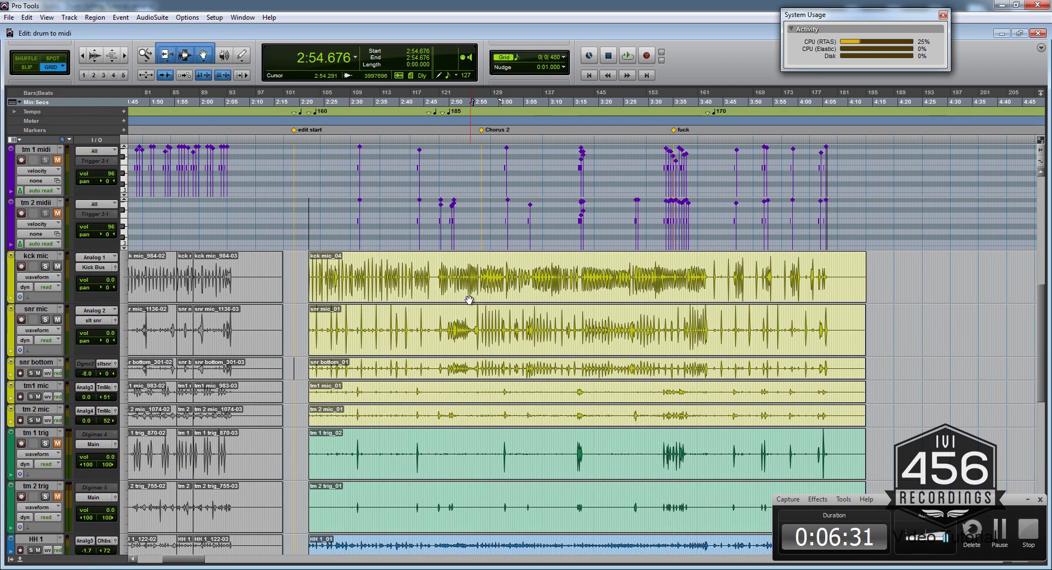
{"action": "left_click", "coordinate": [470, 296]}
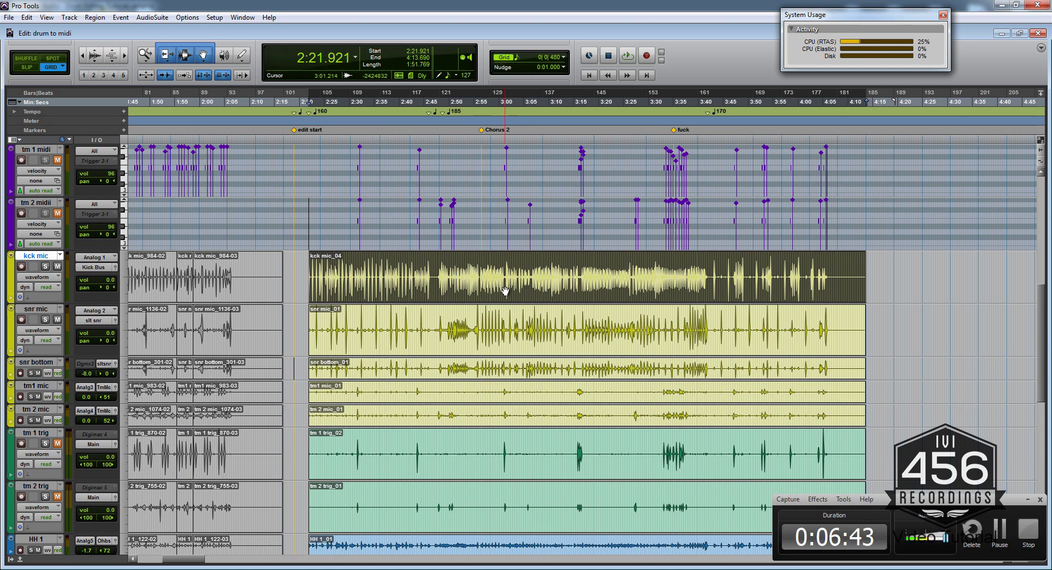
{"action": "scroll", "coordinate": [481, 297], "scroll_direction": "up", "scroll_amount": 3}
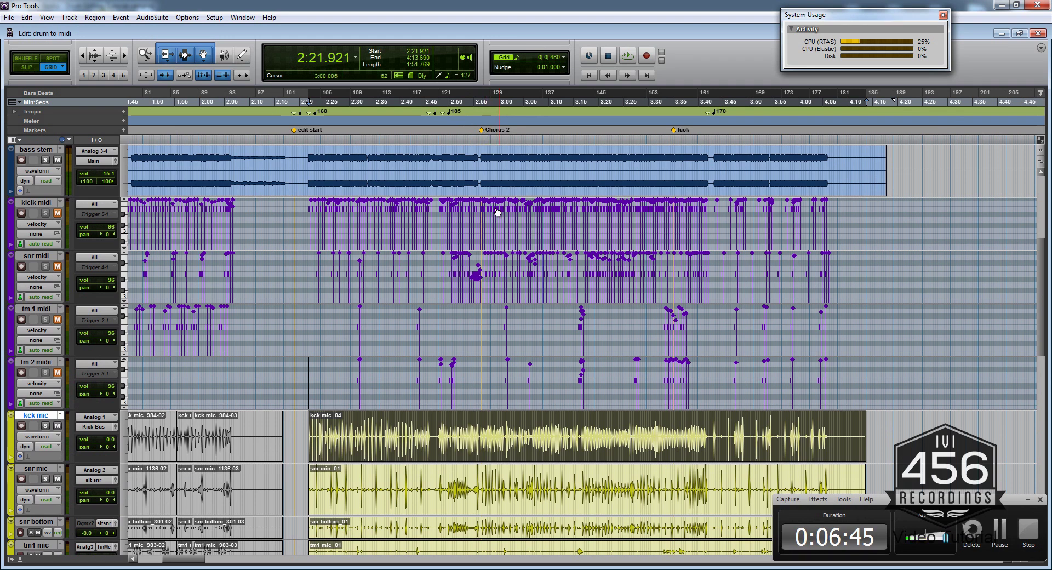
{"action": "left_click", "coordinate": [459, 281]}
{"action": "scroll", "coordinate": [459, 281], "scroll_direction": "up", "scroll_amount": 2}
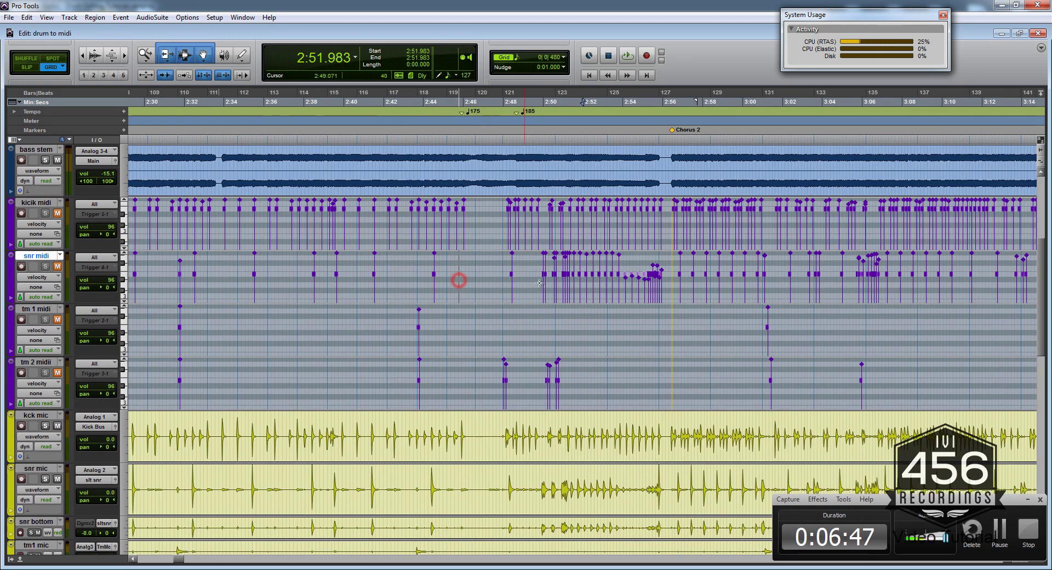
{"action": "scroll", "coordinate": [463, 291], "scroll_direction": "right", "scroll_amount": 3}
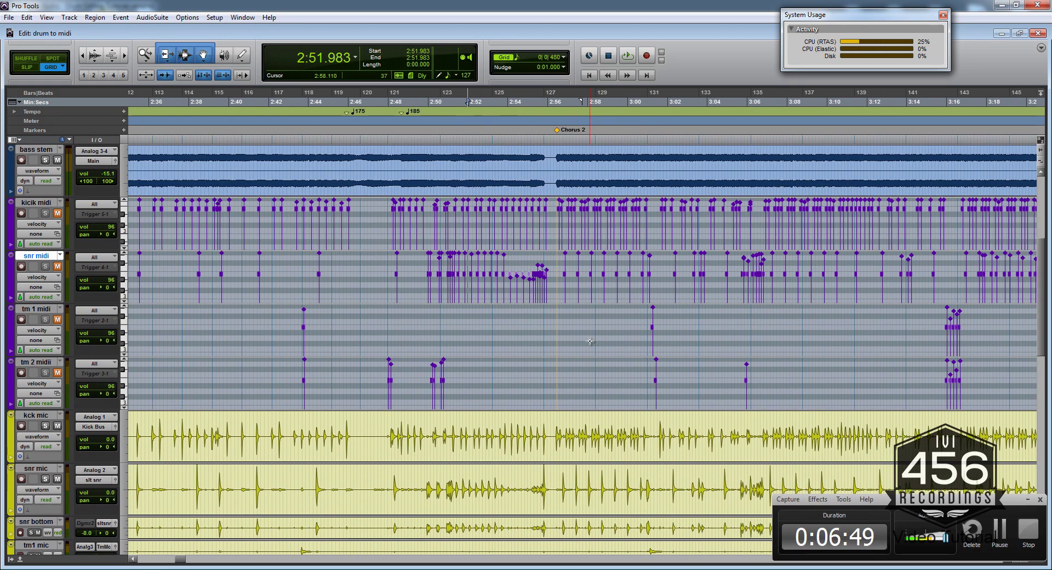
{"action": "key", "text": "ctrl+bracketleft"}
{"action": "key", "text": "ctrl+bracketleft"}
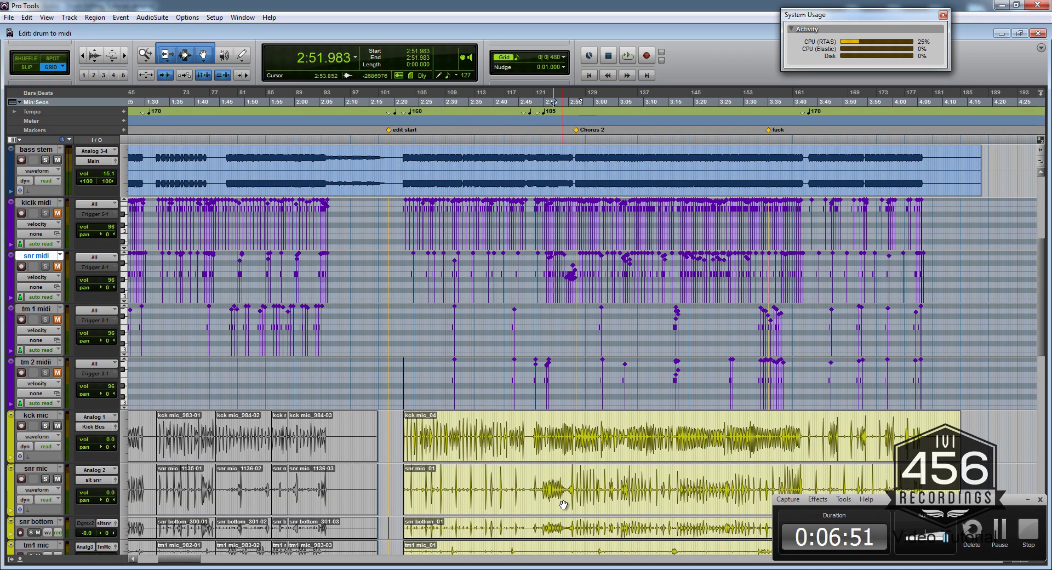